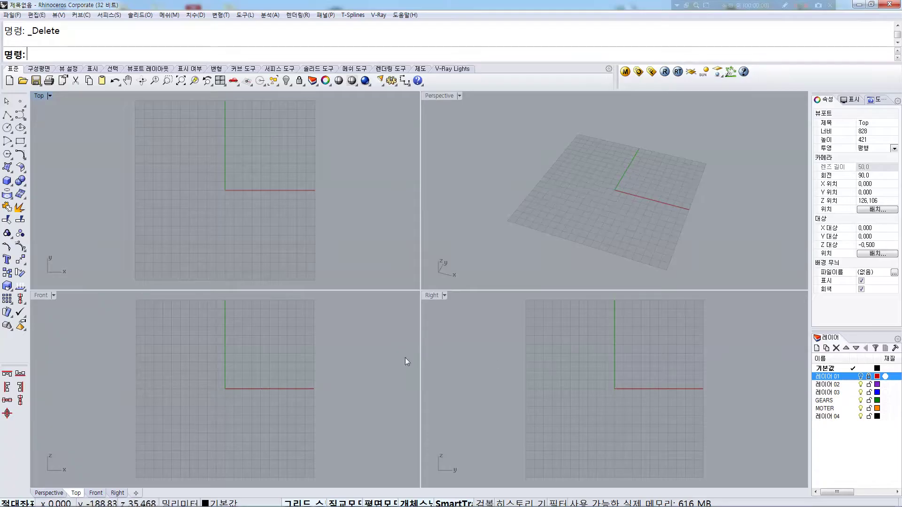
Show layer 레이어 01 briefly to view the reference images in the viewports, and hide it again
{"action": "left_click", "coordinate": [214, 249]}
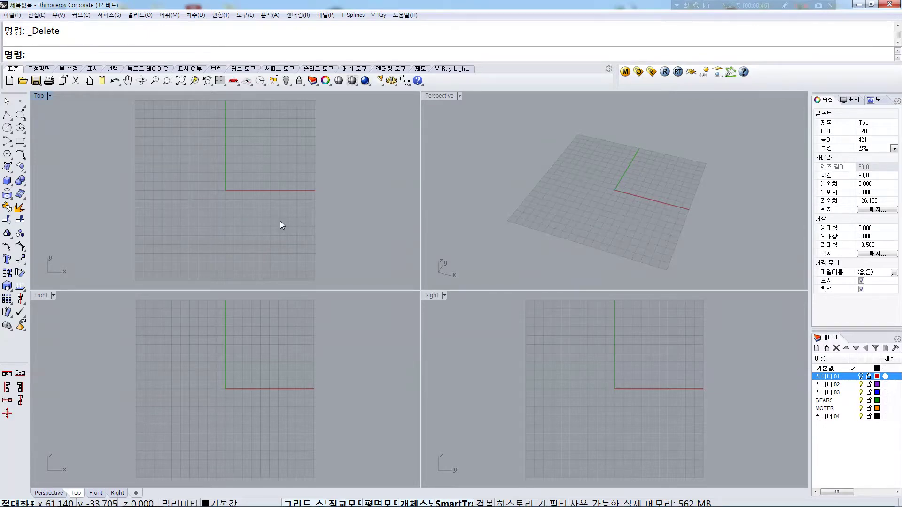
{"action": "left_click", "coordinate": [860, 377]}
{"action": "scroll", "coordinate": [257, 224], "scroll_direction": "down", "scroll_amount": 3}
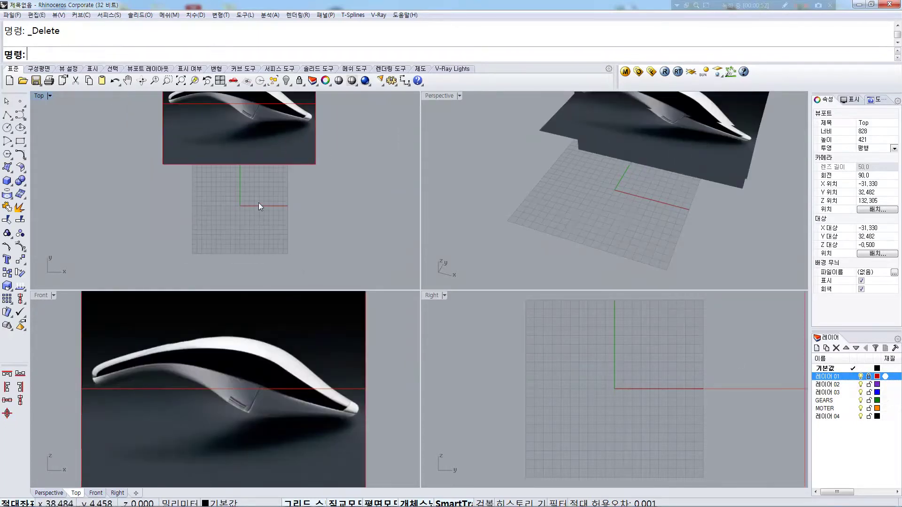
{"action": "left_click", "coordinate": [860, 377]}
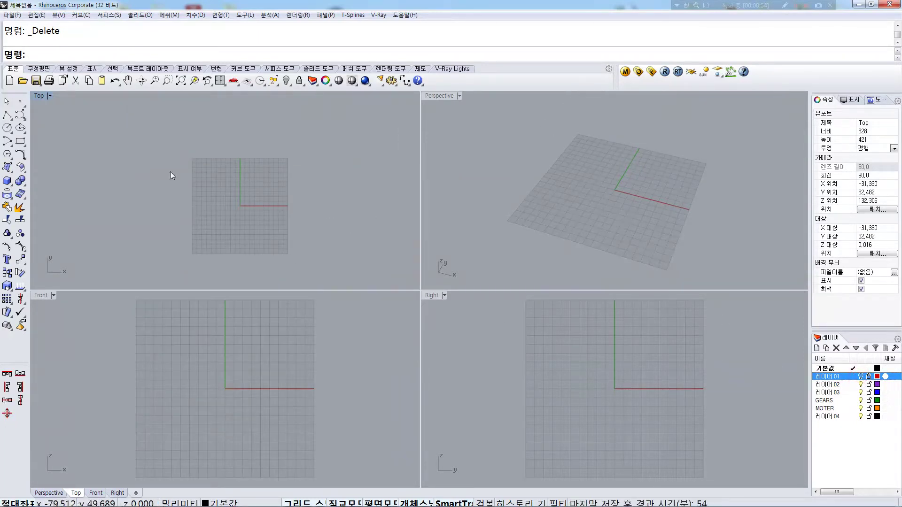
Maximize the Top viewport and frame the construction grid
{"action": "double_click", "coordinate": [39, 95]}
{"action": "right_click_drag", "start_coordinate": [458, 343], "coordinate": [368, 294]}
{"action": "scroll", "coordinate": [399, 292], "scroll_direction": "up", "scroll_amount": 3}
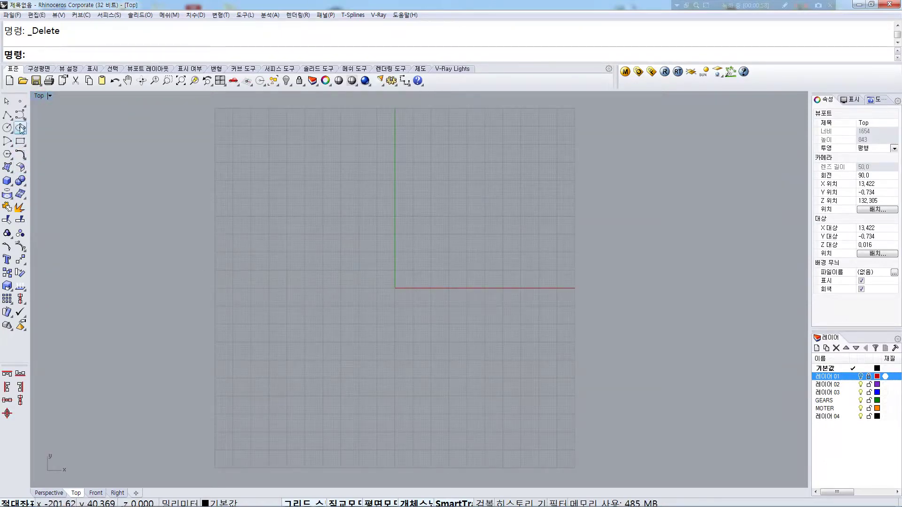
{"action": "middle_click", "coordinate": [308, 226]}
{"action": "left_click", "coordinate": [115, 145]}
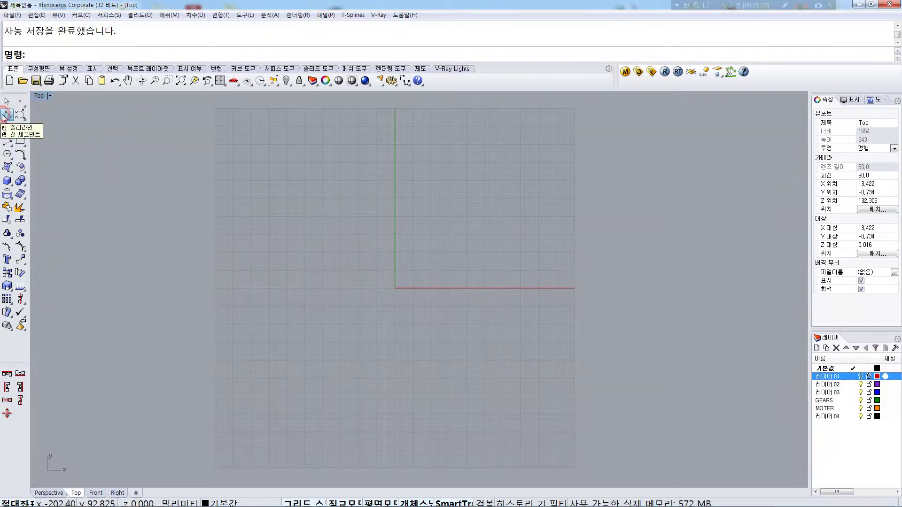
Draw a horizontal and a vertical line with the both-sides option, each centred on the origin and extending past the grid
{"action": "left_click", "coordinate": [7, 115]}
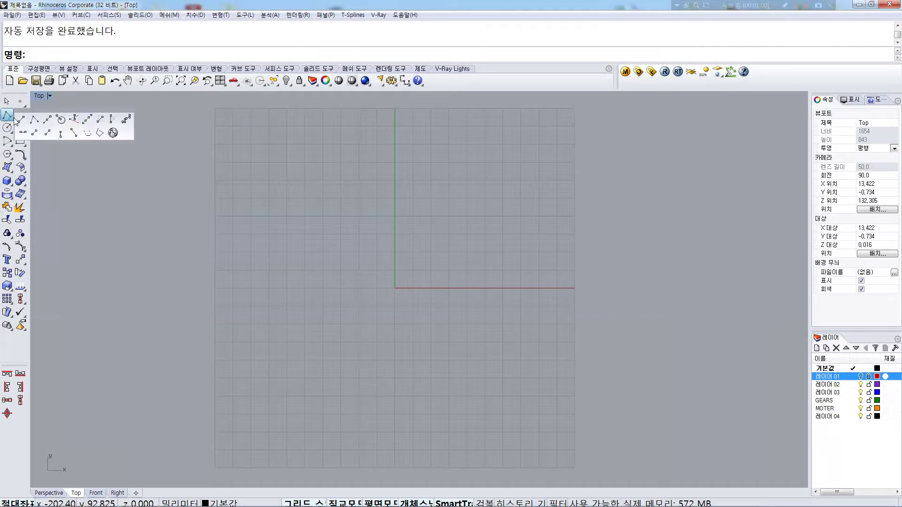
{"action": "left_click", "coordinate": [46, 120]}
{"action": "scroll", "coordinate": [395, 291], "scroll_direction": "up", "scroll_amount": 6}
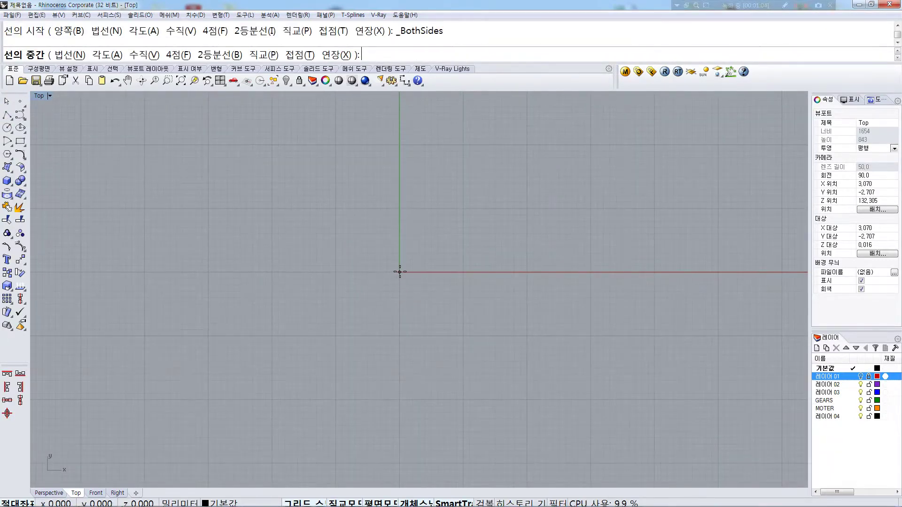
{"action": "left_click", "coordinate": [400, 272]}
{"action": "scroll", "coordinate": [400, 271], "scroll_direction": "down", "scroll_amount": 5}
{"action": "left_click", "coordinate": [669, 295]}
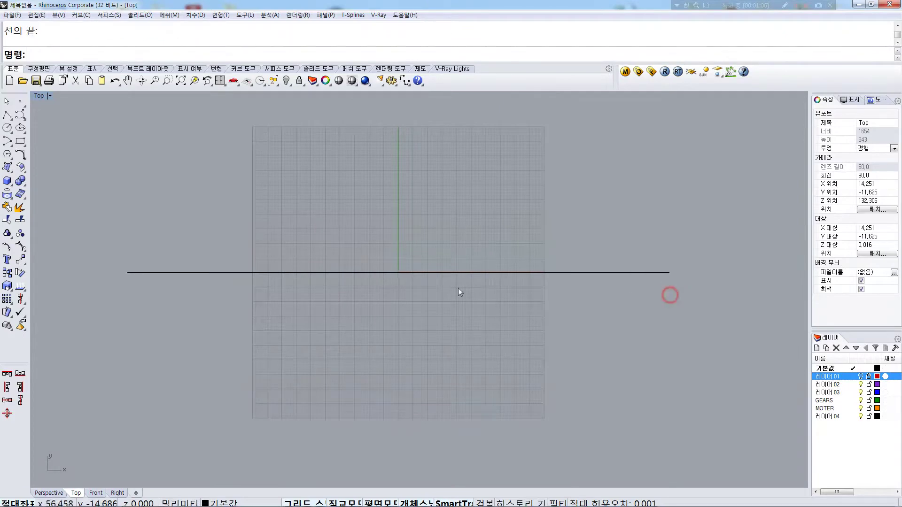
{"action": "key", "text": "space"}
{"action": "left_click", "coordinate": [399, 270]}
{"action": "left_click", "coordinate": [390, 459]}
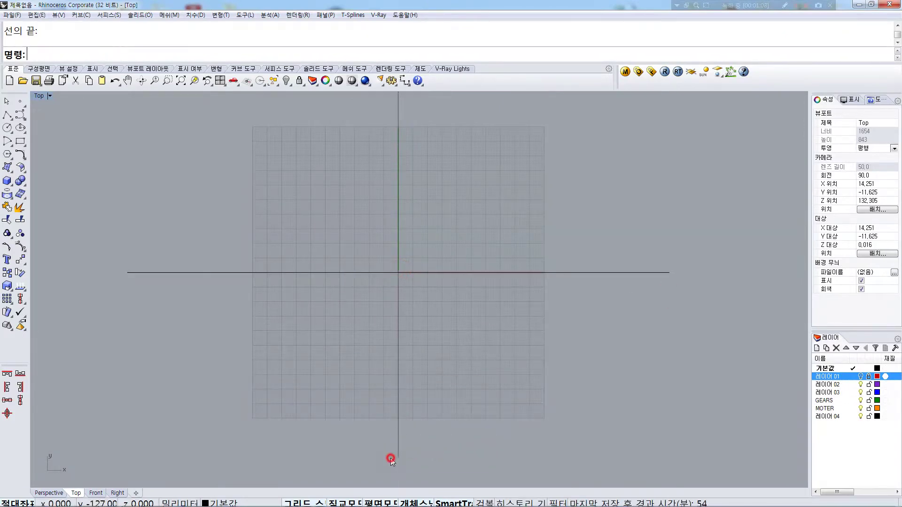
Offset the horizontal centre line by 45 mm to both sides
{"action": "left_click", "coordinate": [430, 272]}
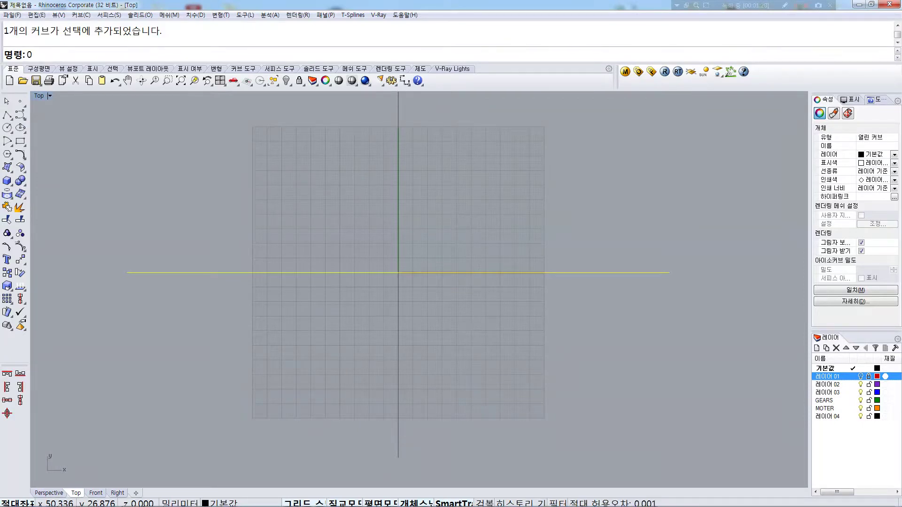
{"action": "type", "text": "offset"}
{"action": "key", "text": "Return"}
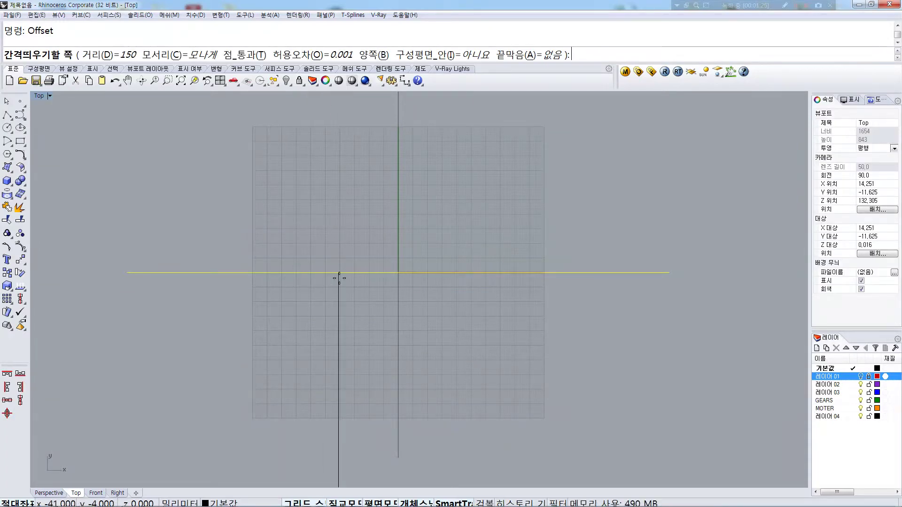
{"action": "type", "text": "45"}
{"action": "key", "text": "Return"}
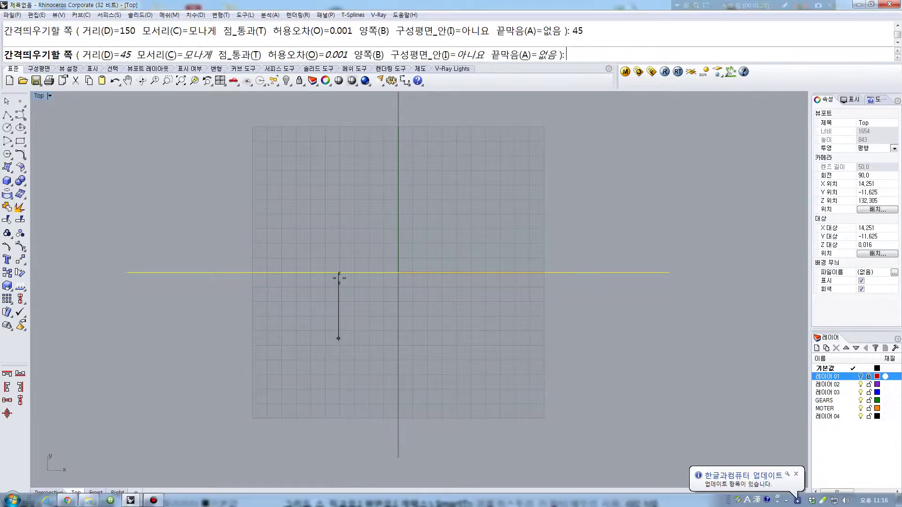
{"action": "type", "text": "b"}
{"action": "key", "text": "Return"}
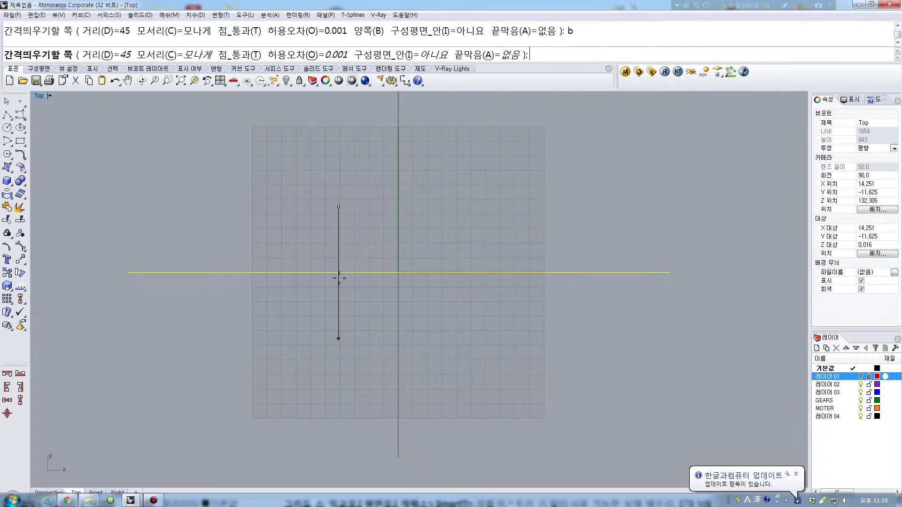
{"action": "left_click", "coordinate": [339, 278]}
{"action": "left_click", "coordinate": [402, 297]}
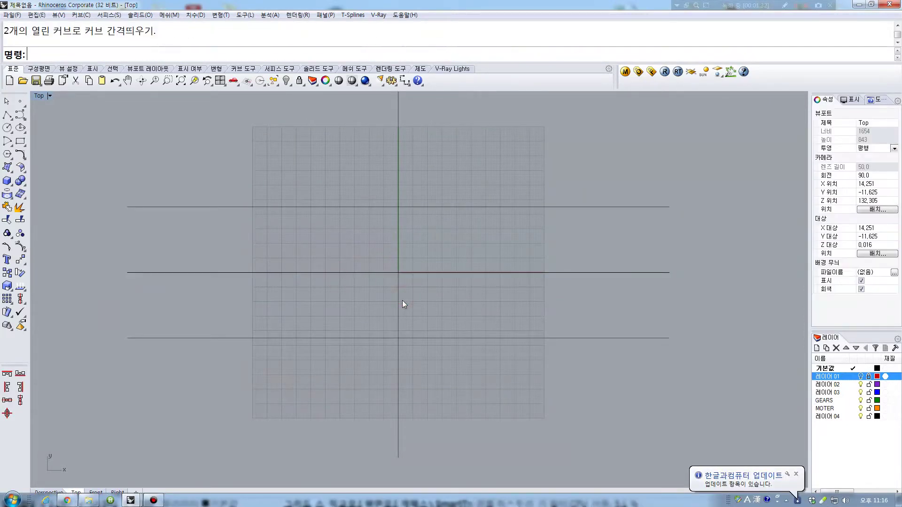
Offset the vertical centre line by 150 mm to both sides
{"action": "left_click", "coordinate": [397, 306]}
{"action": "right_click", "coordinate": [397, 305]}
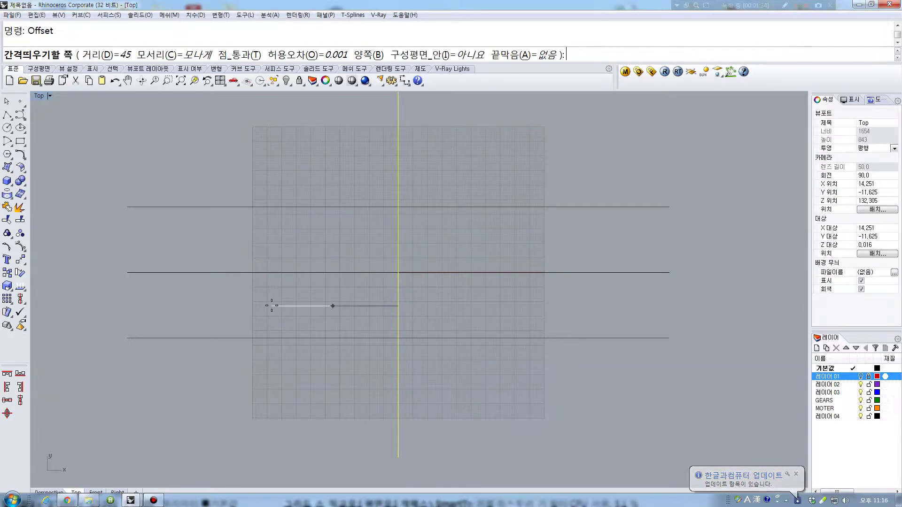
{"action": "type", "text": "150"}
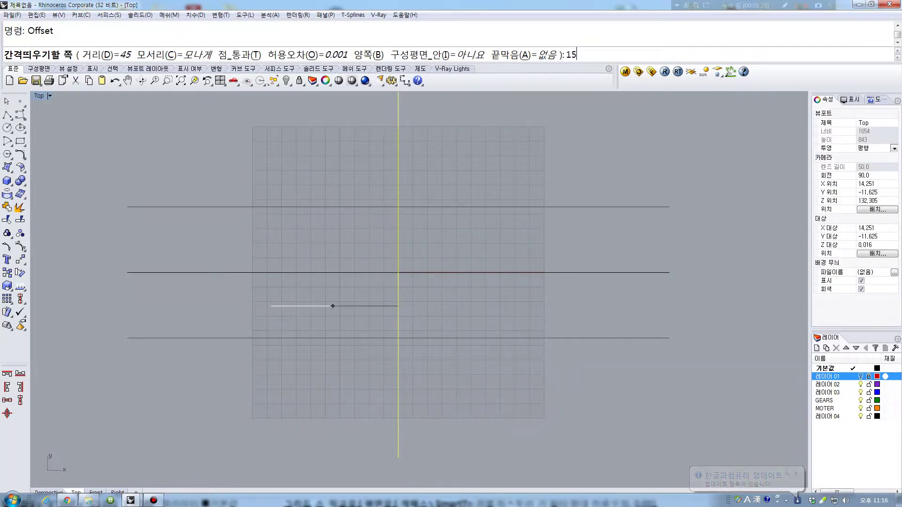
{"action": "key", "text": "Return"}
{"action": "type", "text": "50"}
{"action": "key", "text": "BackSpace"}
{"action": "key", "text": "BackSpace"}
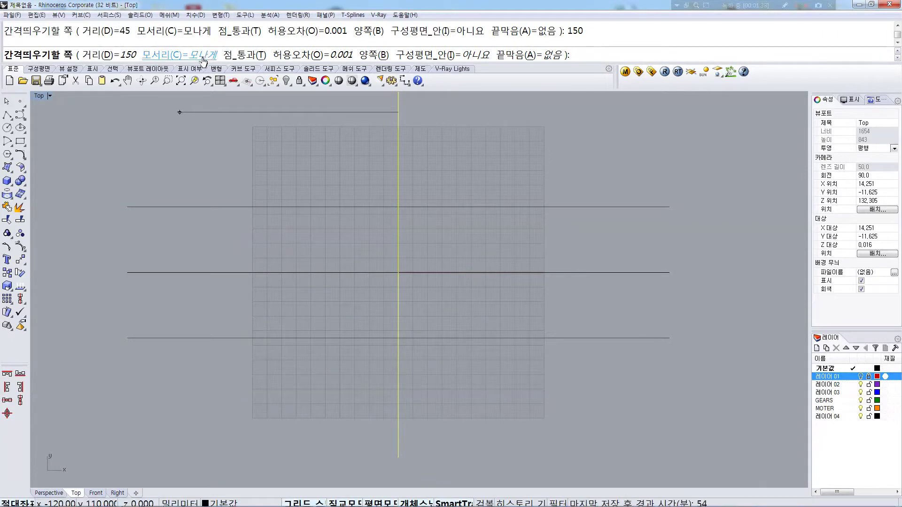
{"action": "left_click", "coordinate": [376, 55]}
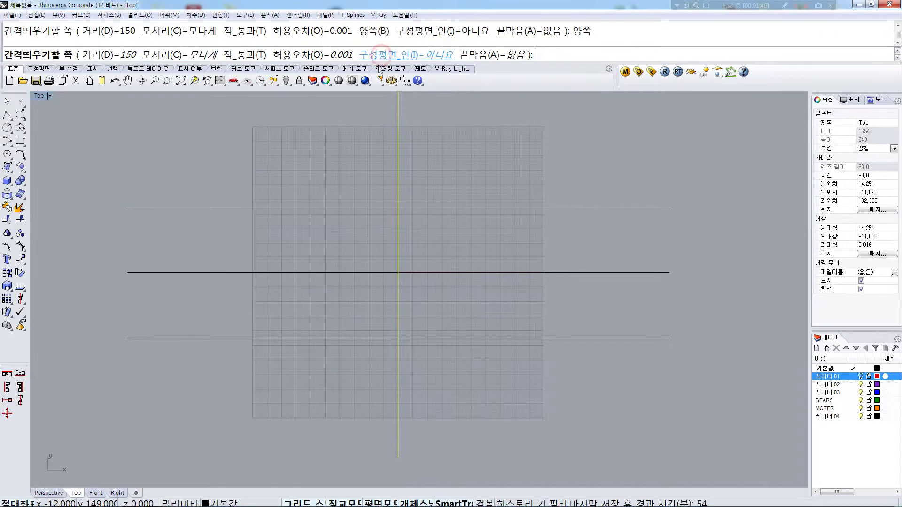
{"action": "left_click", "coordinate": [416, 317]}
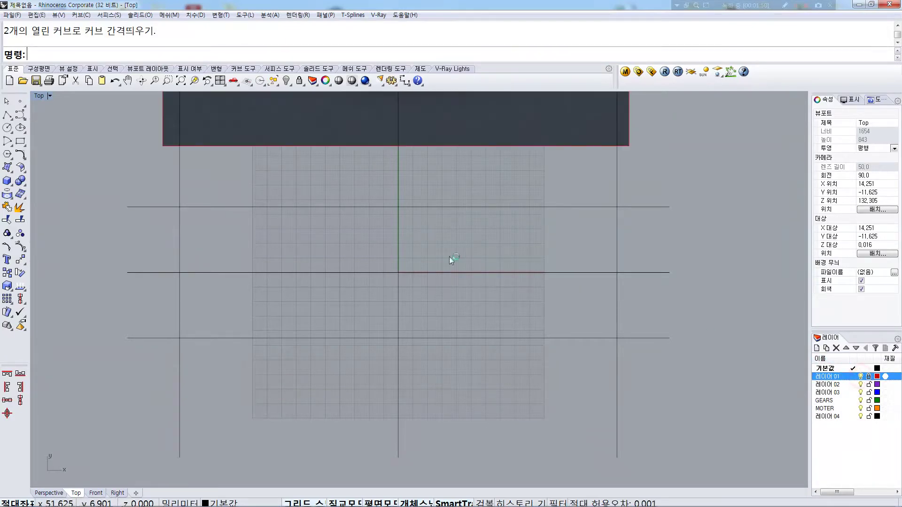
Draw a vertical polyline guide at about x = -76 mm, from above the product image down past the lower offset line
{"action": "right_click_drag", "start_coordinate": [373, 274], "coordinate": [396, 445]}
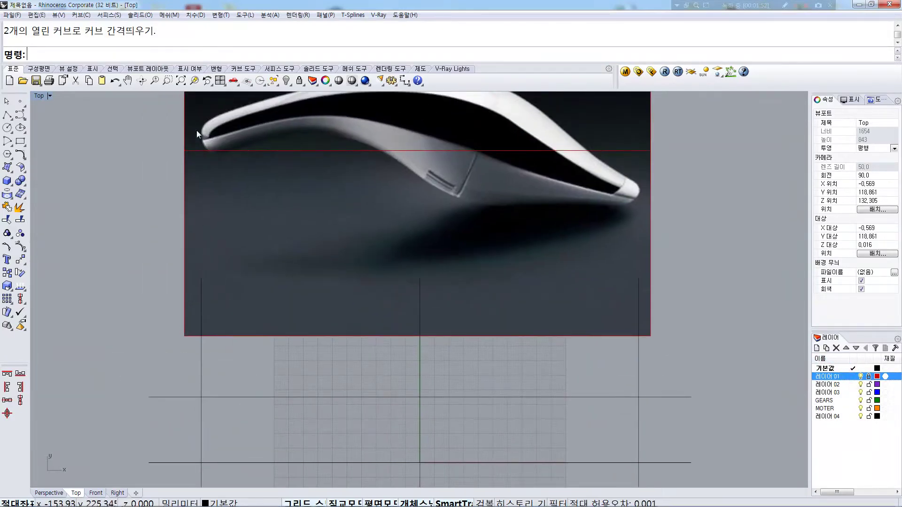
{"action": "right_click_drag", "start_coordinate": [534, 313], "coordinate": [527, 280]}
{"action": "scroll", "coordinate": [527, 280], "scroll_direction": "down", "scroll_amount": 3}
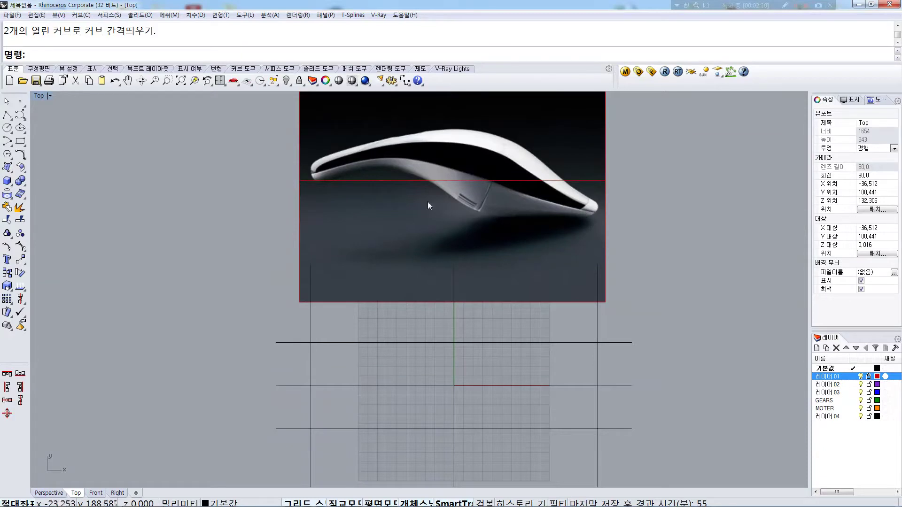
{"action": "left_click", "coordinate": [7, 114]}
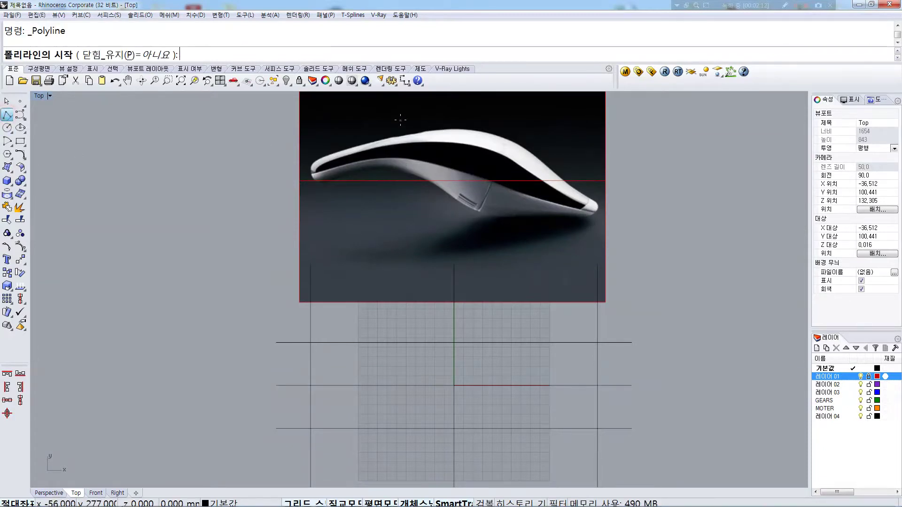
{"action": "left_click", "coordinate": [381, 115]}
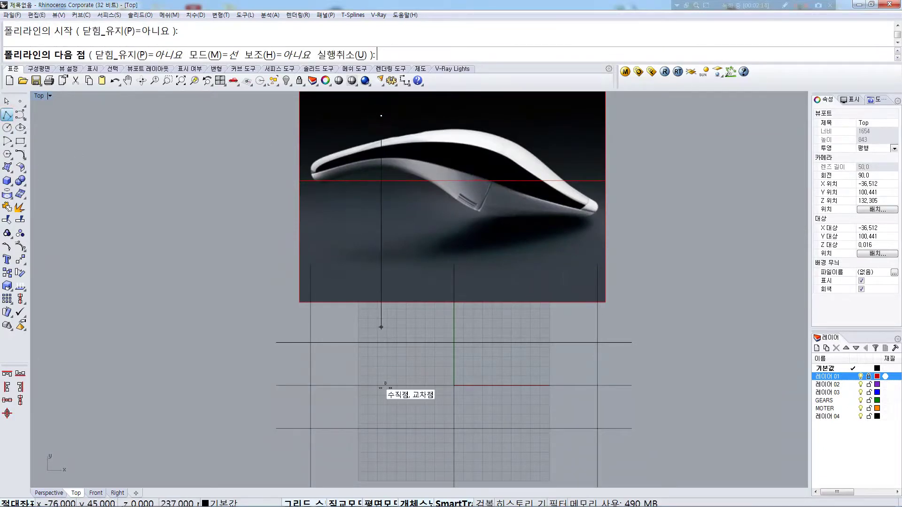
{"action": "left_click", "coordinate": [386, 469]}
{"action": "key", "text": "Return"}
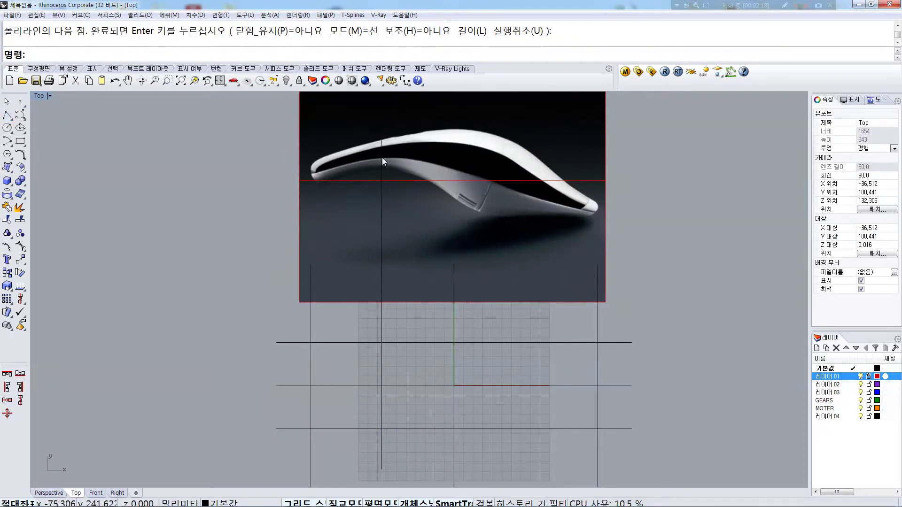
Draw a second vertical polyline guide at about x = 42 mm, from above the product image down past the lower offset line
{"action": "key", "text": "Return"}
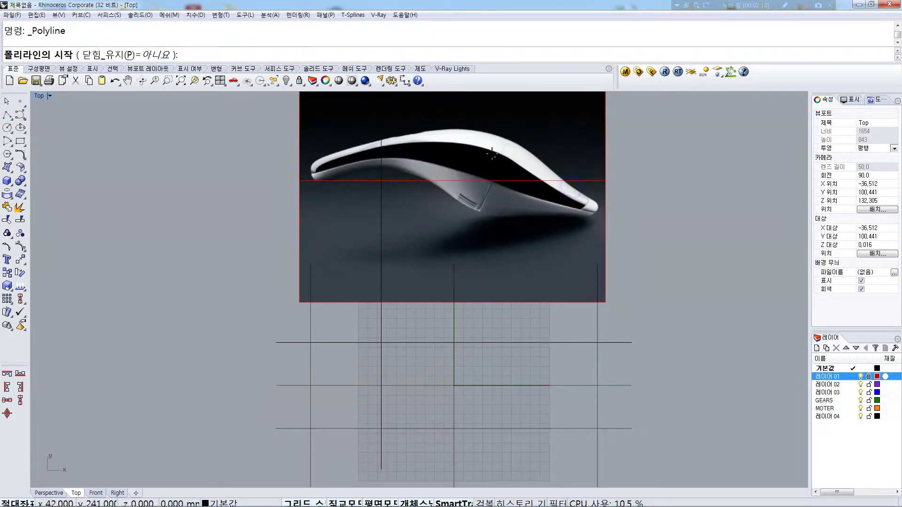
{"action": "left_click", "coordinate": [494, 120]}
{"action": "left_click", "coordinate": [494, 463]}
{"action": "key", "text": "Return"}
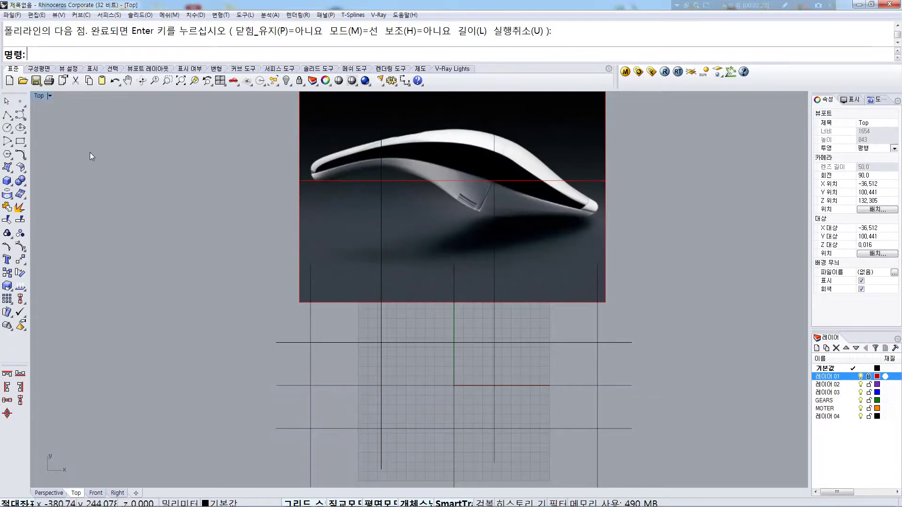
Draw a degree 3 interpolated curve through about (-171, 11), (-76, 11), (42, 45) and (158, 14) mm
{"action": "left_click", "coordinate": [20, 115]}
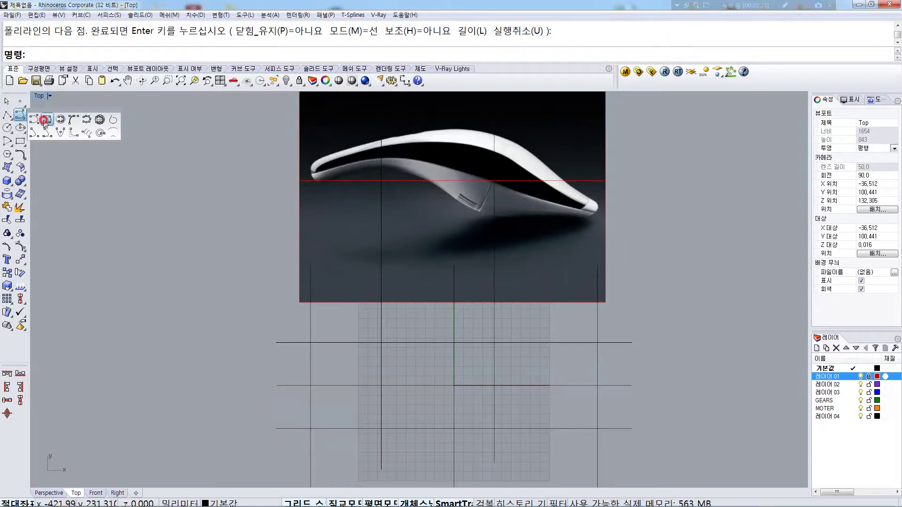
{"action": "left_click", "coordinate": [59, 121]}
{"action": "scroll", "coordinate": [345, 361], "scroll_direction": "up", "scroll_amount": 2}
{"action": "left_click", "coordinate": [263, 380]}
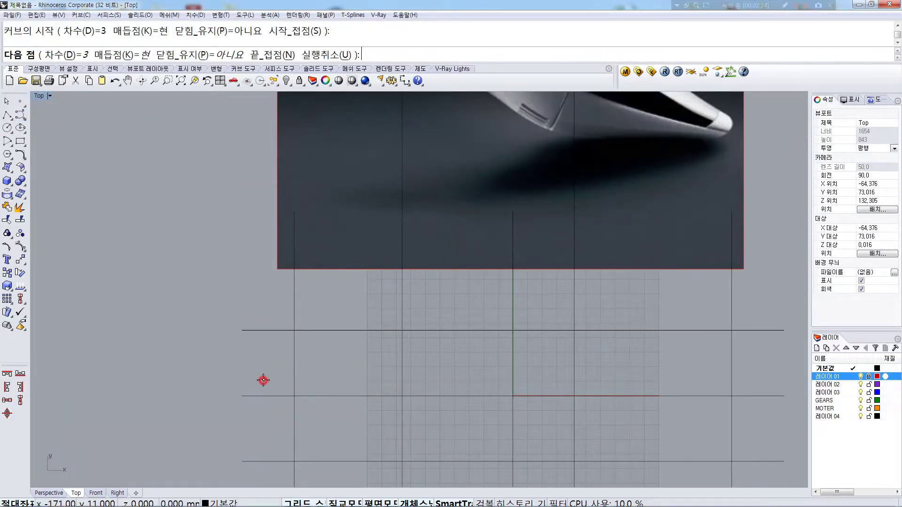
{"action": "left_click", "coordinate": [401, 380]}
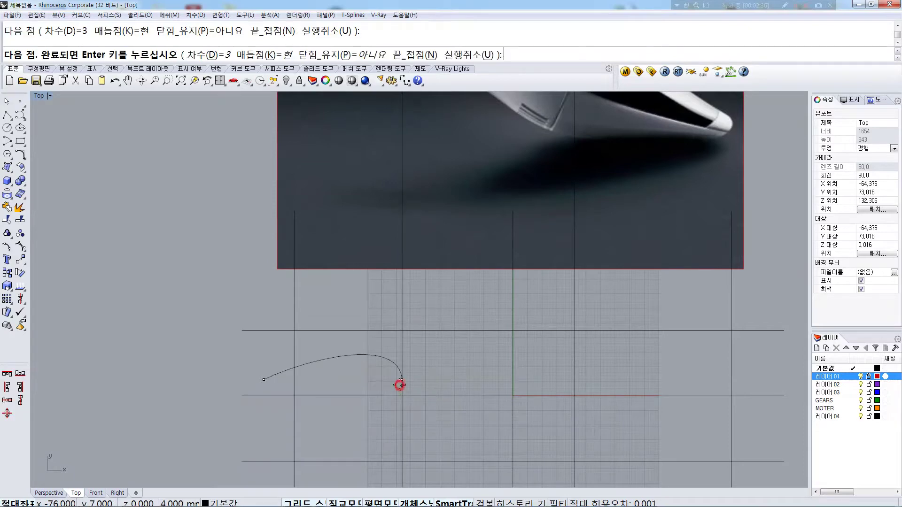
{"action": "left_click", "coordinate": [574, 330]}
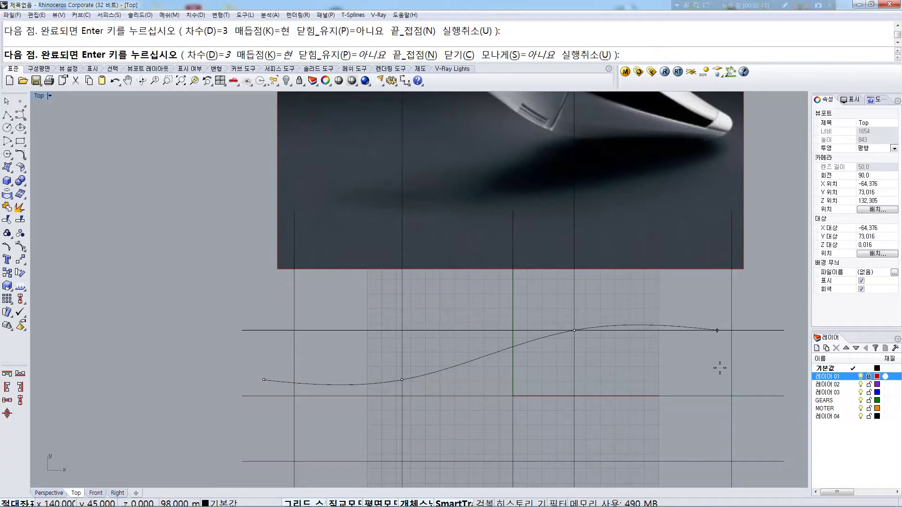
{"action": "scroll", "coordinate": [732, 396], "scroll_direction": "up", "scroll_amount": 3}
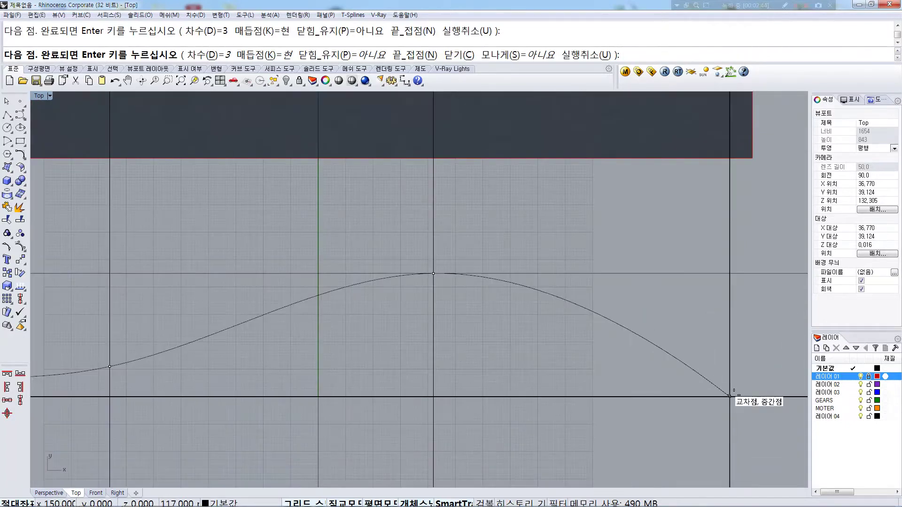
{"action": "left_click", "coordinate": [752, 358]}
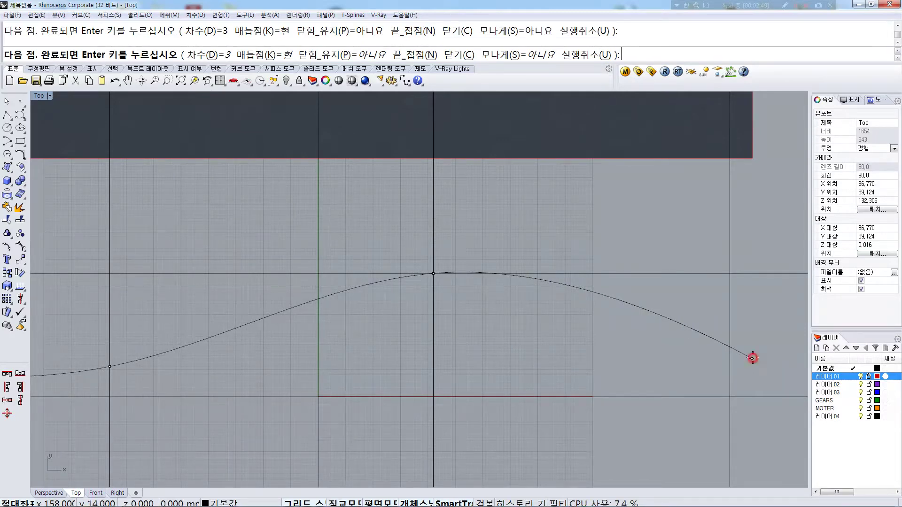
{"action": "key", "text": "Return"}
Finish the interpolated outline curve and display its edit points
{"action": "scroll", "coordinate": [585, 291], "scroll_direction": "down", "scroll_amount": 5}
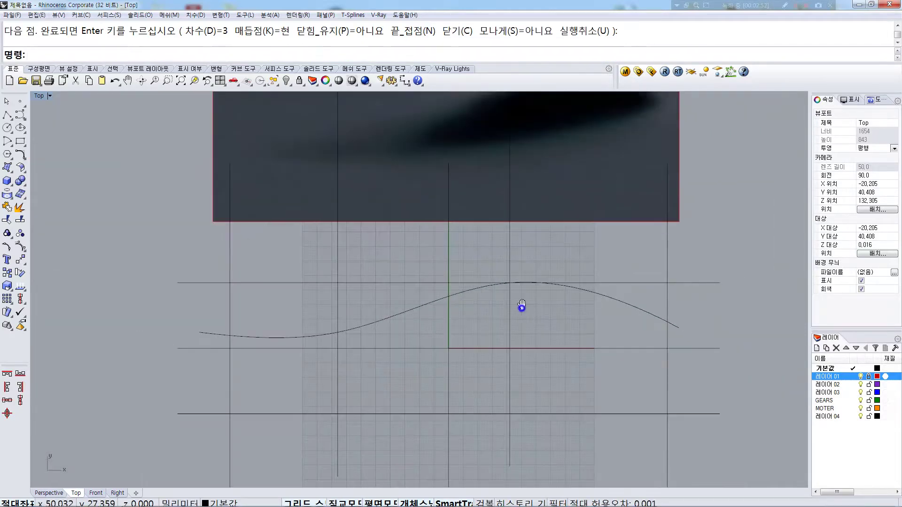
{"action": "left_click", "coordinate": [7, 246]}
{"action": "left_click", "coordinate": [252, 302]}
{"action": "right_click", "coordinate": [252, 304]}
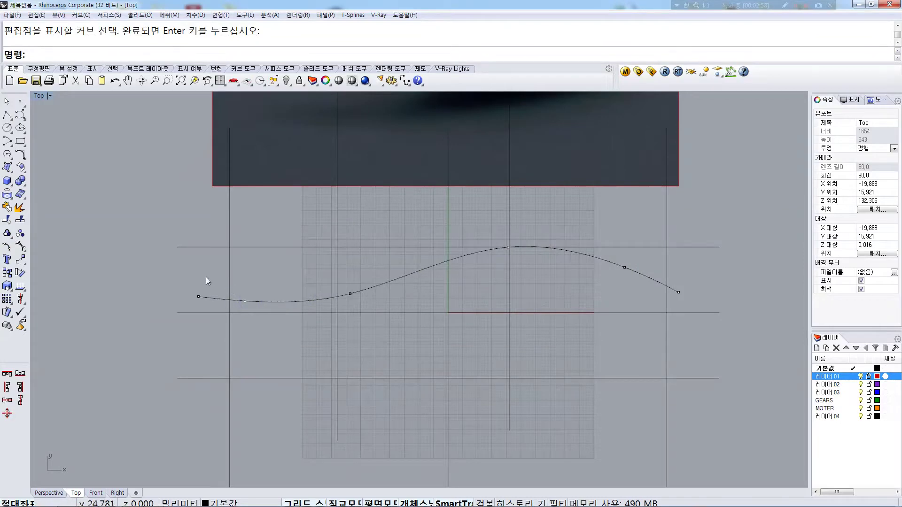
Move the edit point next to the curve's left end straight up 4 mm
{"action": "left_click", "coordinate": [244, 299]}
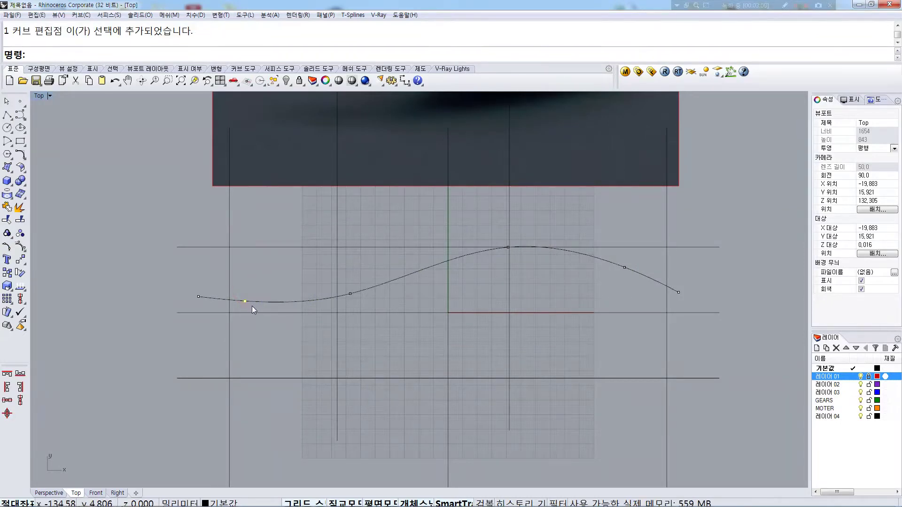
{"action": "type", "text": "m"}
{"action": "key", "text": "Return"}
{"action": "scroll", "coordinate": [225, 318], "scroll_direction": "up", "scroll_amount": 5}
{"action": "left_click", "coordinate": [171, 383]}
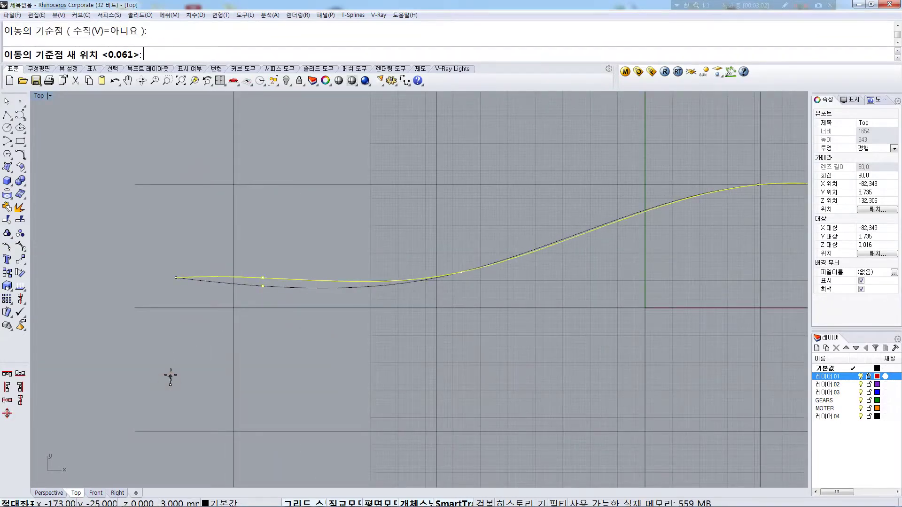
{"action": "left_click", "coordinate": [171, 374]}
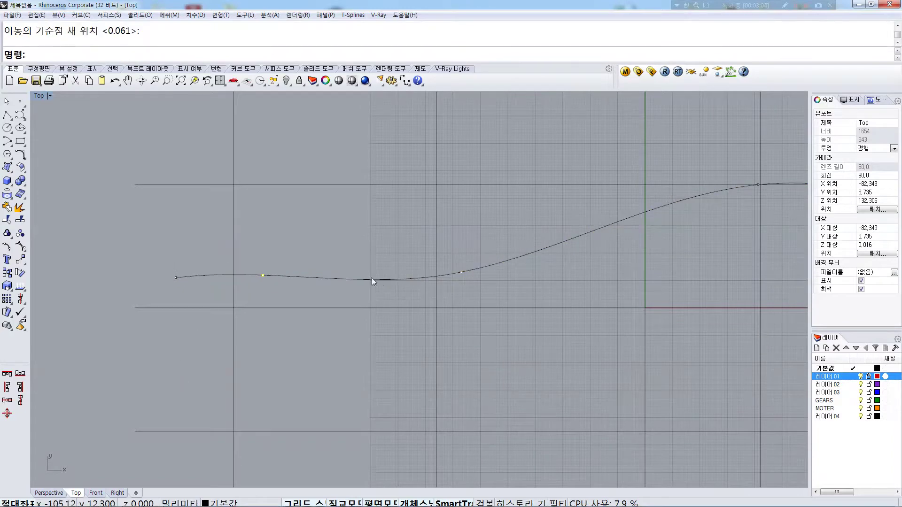
Move the edit point beside the vertical guide at x = -76 mm straight up 3 mm
{"action": "left_click", "coordinate": [461, 272]}
{"action": "key", "text": "Return"}
{"action": "left_click", "coordinate": [482, 352]}
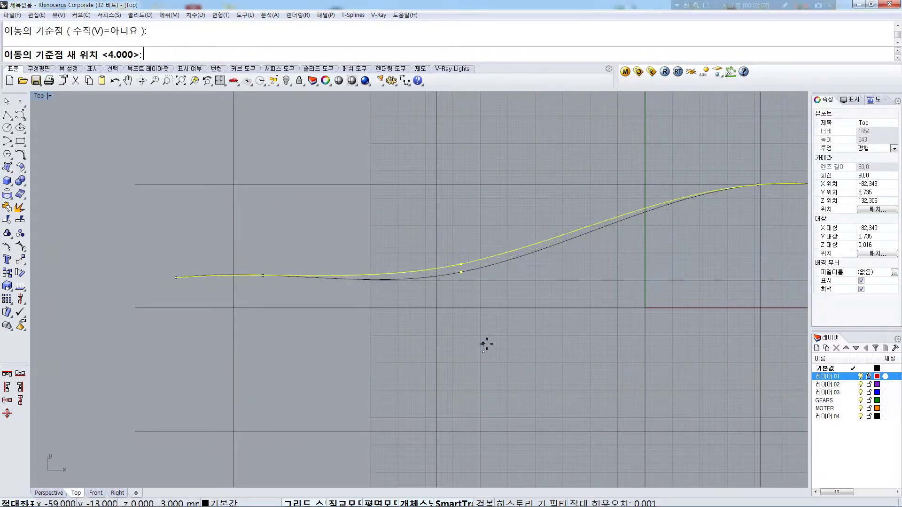
{"action": "left_click", "coordinate": [486, 344]}
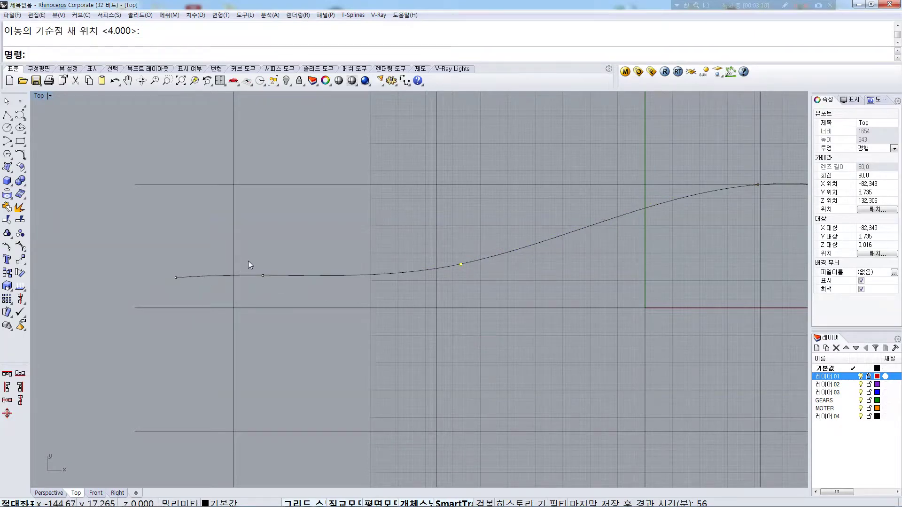
Move the edit point next to the curve's left end down 1 mm to flatten that end
{"action": "left_click", "coordinate": [263, 275]}
{"action": "type", "text": "m"}
{"action": "key", "text": "Return"}
{"action": "scroll", "coordinate": [172, 302], "scroll_direction": "up", "scroll_amount": 2}
{"action": "scroll", "coordinate": [111, 252], "scroll_direction": "up", "scroll_amount": 1}
{"action": "left_click", "coordinate": [111, 250]}
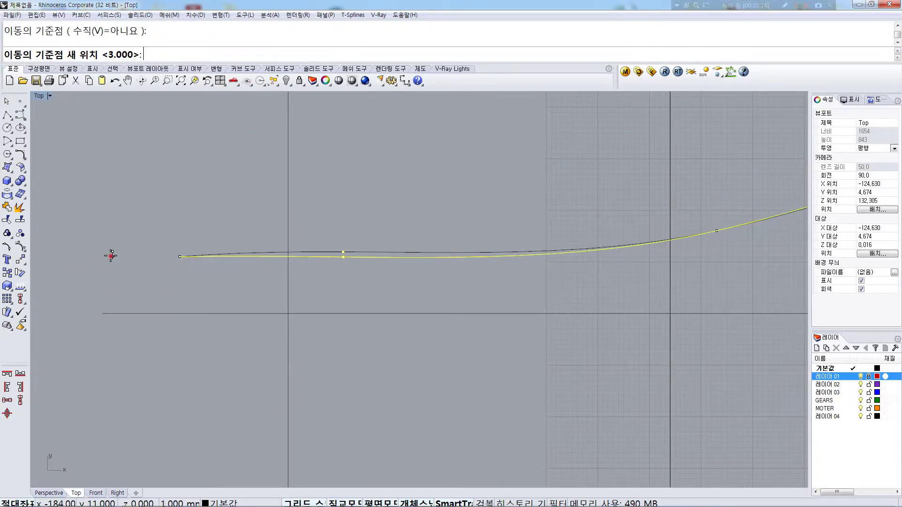
{"action": "left_click", "coordinate": [111, 255]}
{"action": "scroll", "coordinate": [328, 221], "scroll_direction": "down", "scroll_amount": 6}
{"action": "right_click_drag", "start_coordinate": [404, 229], "coordinate": [289, 266]}
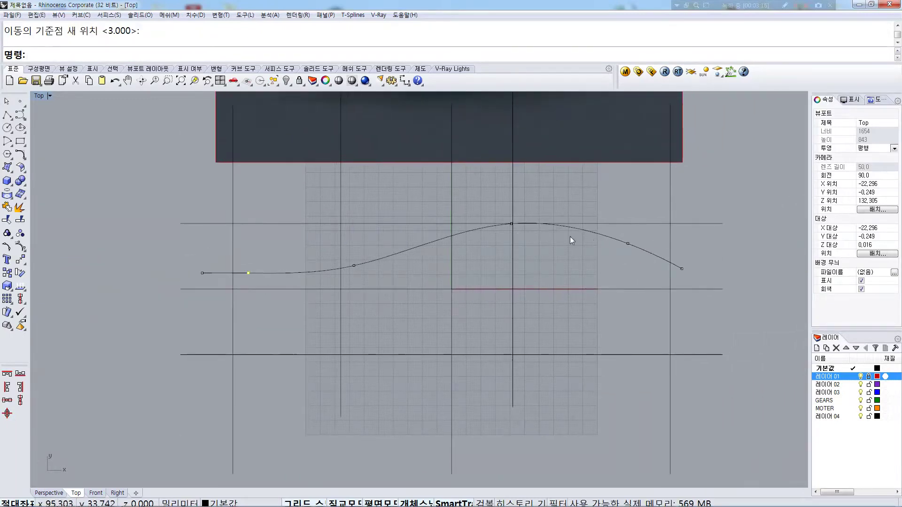
Move the edit point between the curve's crest and its right end straight down about 7 mm
{"action": "scroll", "coordinate": [593, 240], "scroll_direction": "up", "scroll_amount": 6}
{"action": "right_click_drag", "start_coordinate": [634, 238], "coordinate": [475, 312]}
{"action": "scroll", "coordinate": [474, 312], "scroll_direction": "down", "scroll_amount": 8}
{"action": "scroll", "coordinate": [465, 233], "scroll_direction": "down", "scroll_amount": 4}
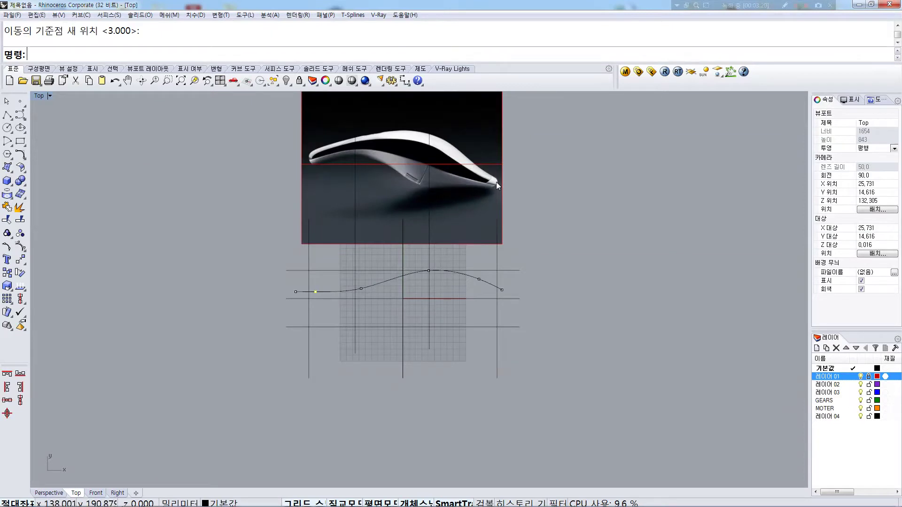
{"action": "scroll", "coordinate": [484, 277], "scroll_direction": "up", "scroll_amount": 8}
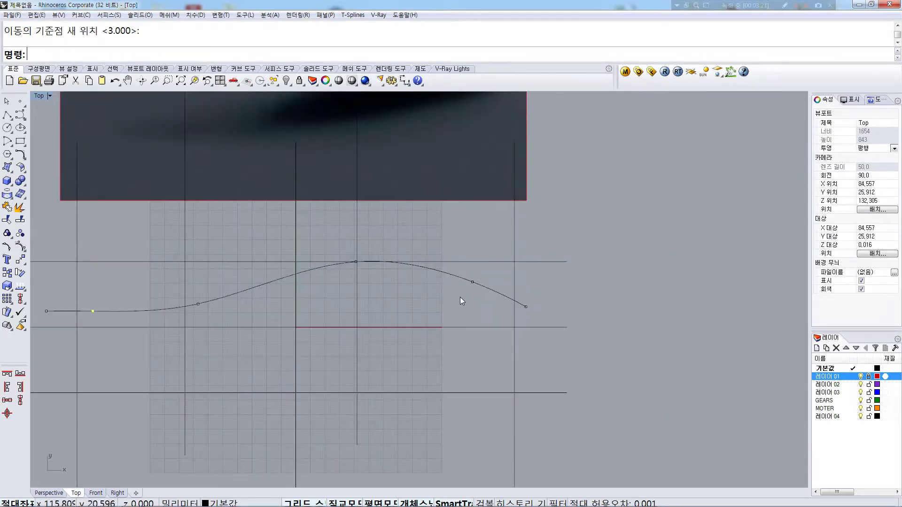
{"action": "left_click_drag", "start_coordinate": [457, 297], "coordinate": [483, 274]}
{"action": "key", "text": "space"}
{"action": "scroll", "coordinate": [455, 306], "scroll_direction": "up", "scroll_amount": 2}
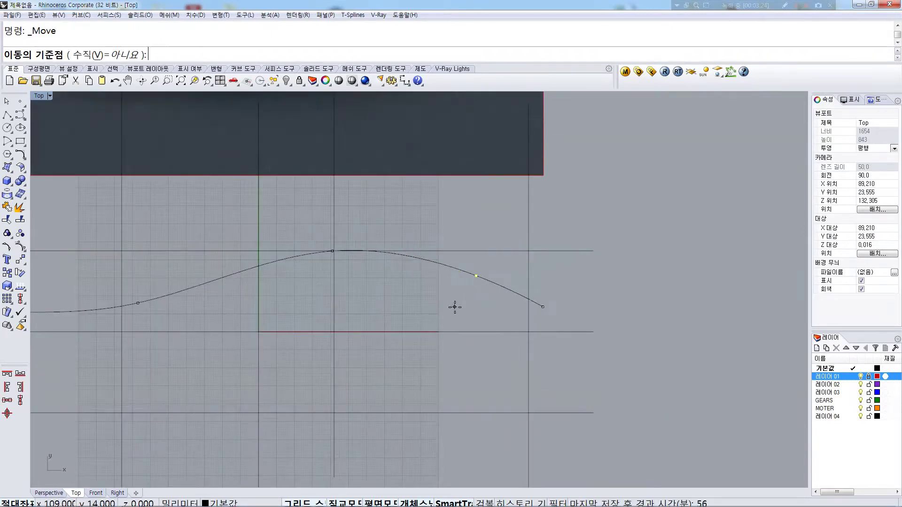
{"action": "left_click", "coordinate": [449, 306]}
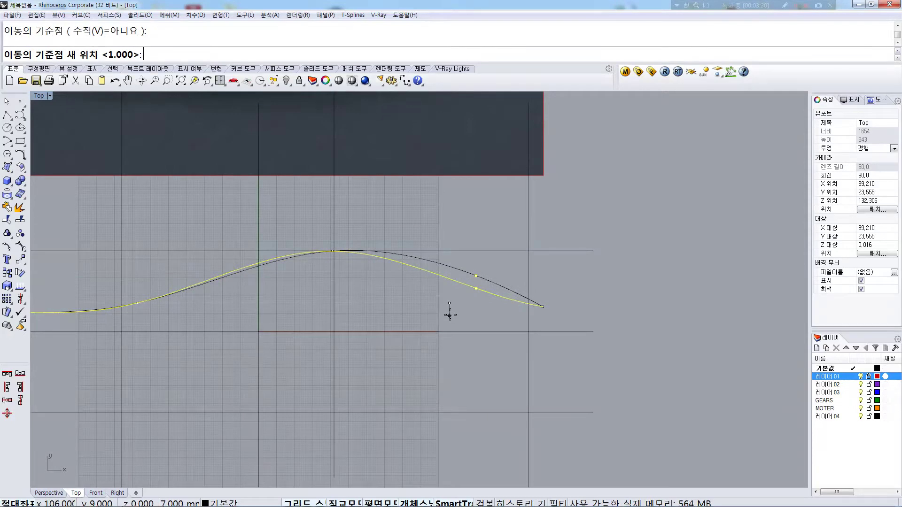
{"action": "left_click", "coordinate": [449, 313]}
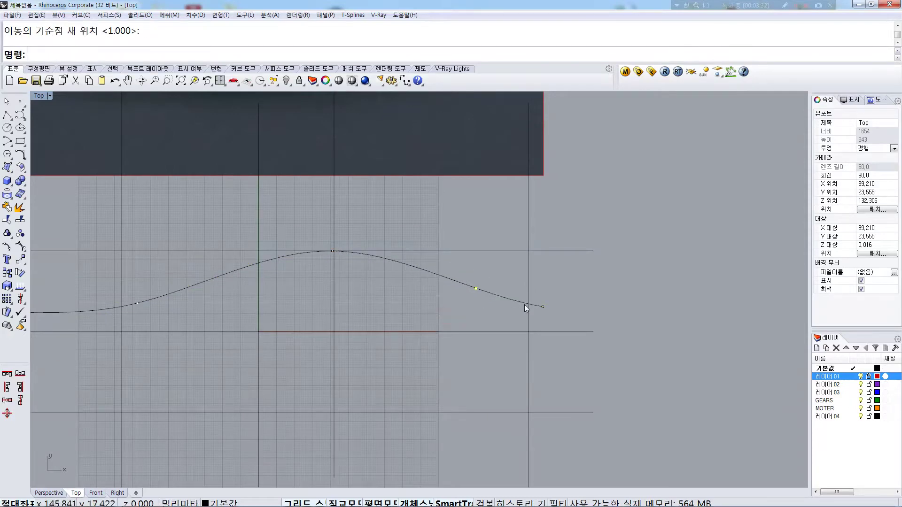
Hide the edit points and mirror a copy of the outline curve across the horizontal centre line
{"action": "left_click", "coordinate": [509, 297]}
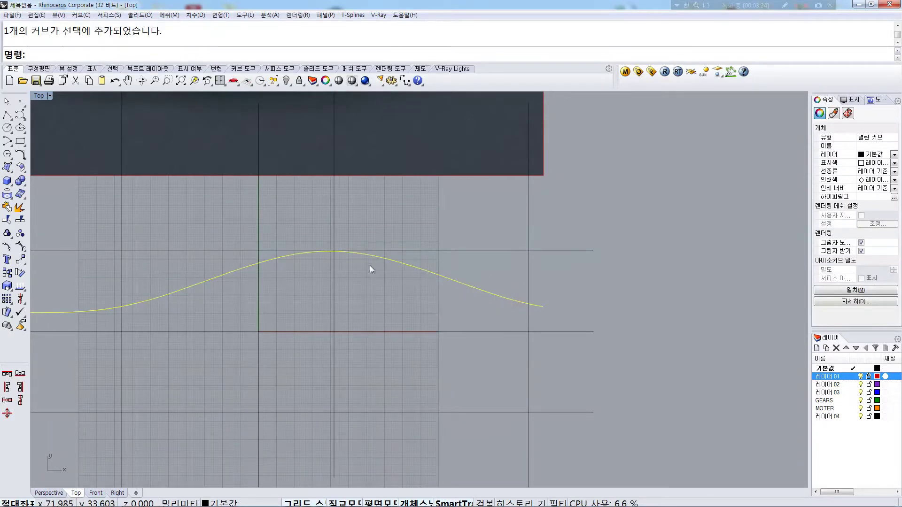
{"action": "scroll", "coordinate": [430, 284], "scroll_direction": "down", "scroll_amount": 3}
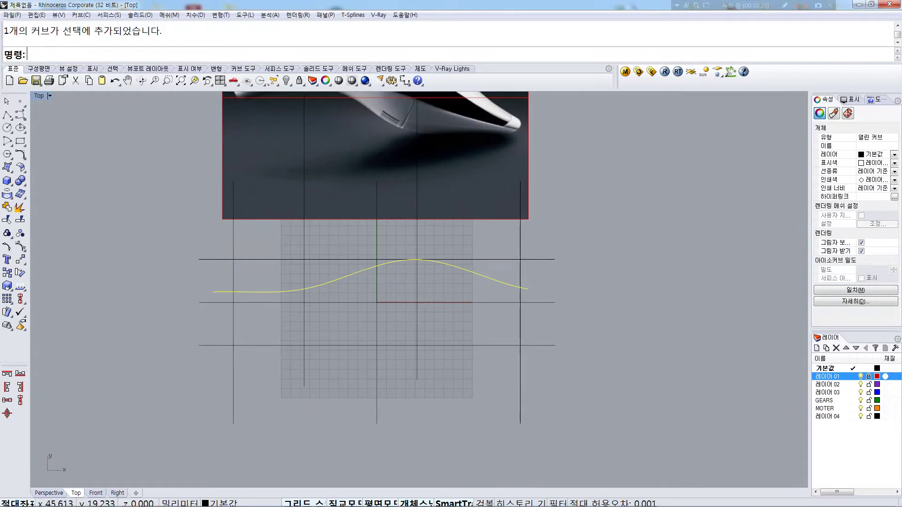
{"action": "key", "text": "ctrl+m"}
{"action": "left_click", "coordinate": [416, 302]}
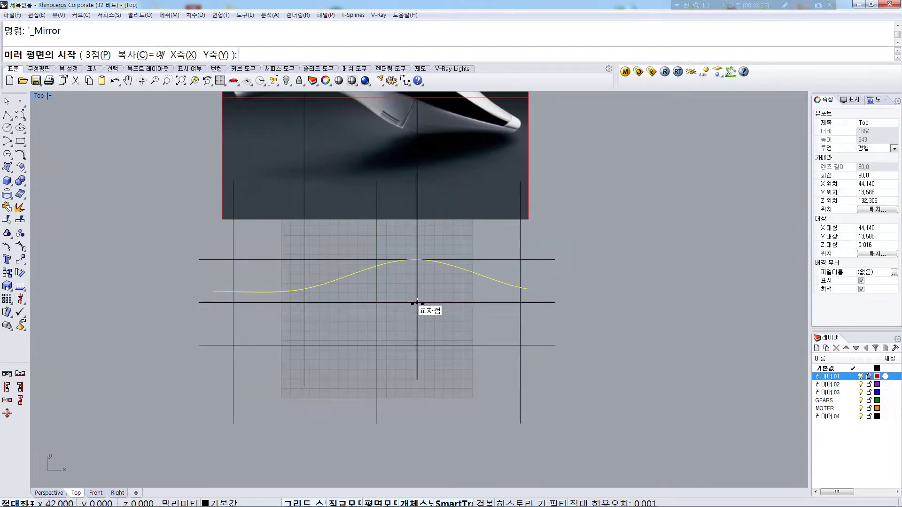
{"action": "left_click", "coordinate": [456, 302]}
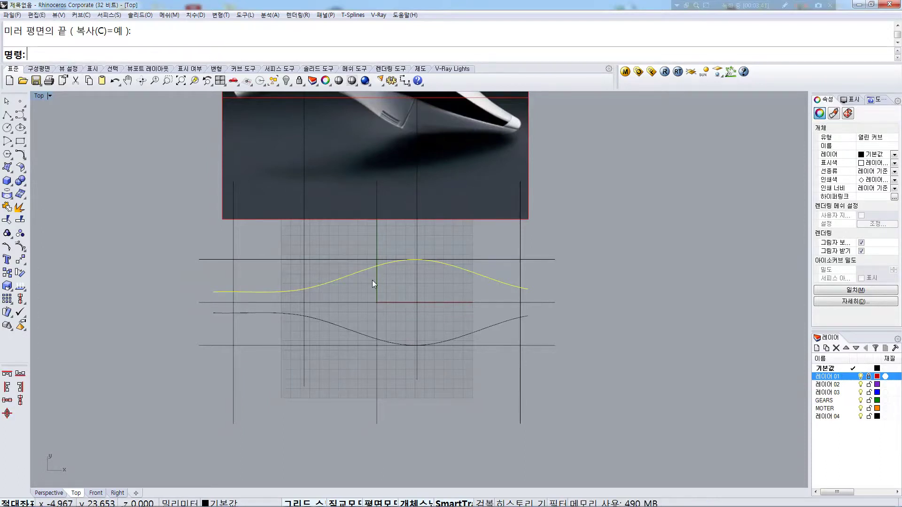
Switch from the maximized Top view to a maximized Front view and clear the selection of both outline curves
{"action": "right_click_drag", "start_coordinate": [397, 169], "coordinate": [412, 225]}
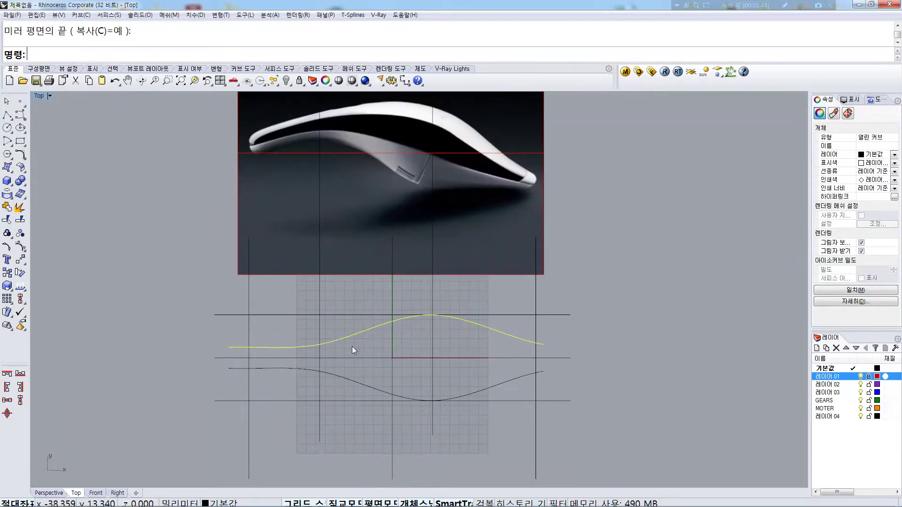
{"action": "left_click", "coordinate": [345, 381], "text": "shift"}
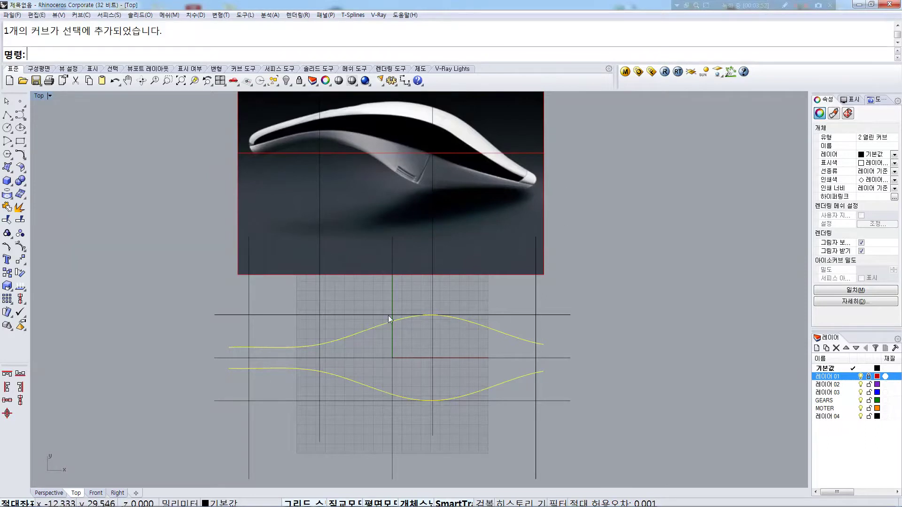
{"action": "double_click", "coordinate": [38, 96]}
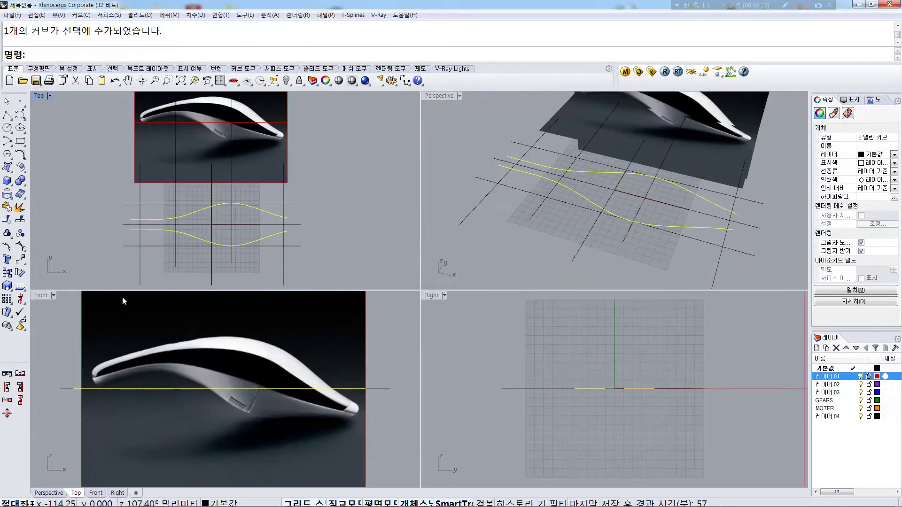
{"action": "double_click", "coordinate": [41, 296]}
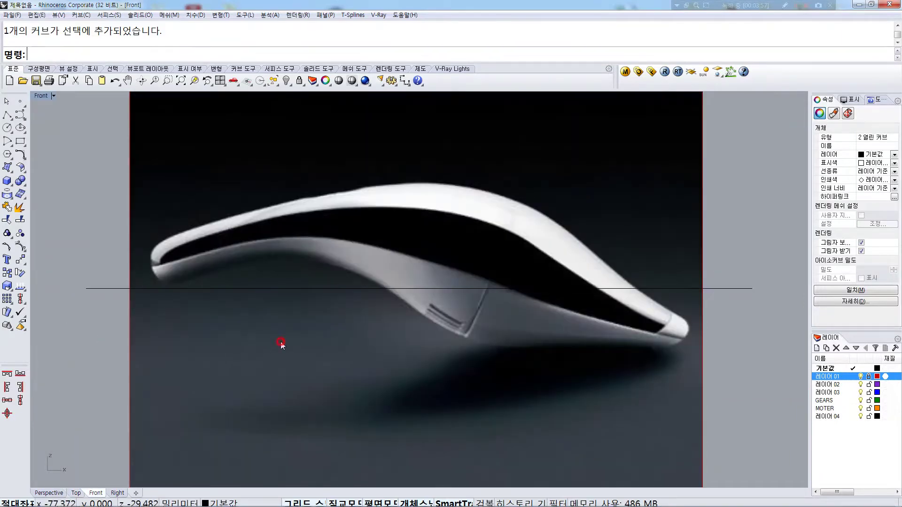
{"action": "left_click", "coordinate": [281, 343]}
{"action": "scroll", "coordinate": [284, 342], "scroll_direction": "down", "scroll_amount": 3}
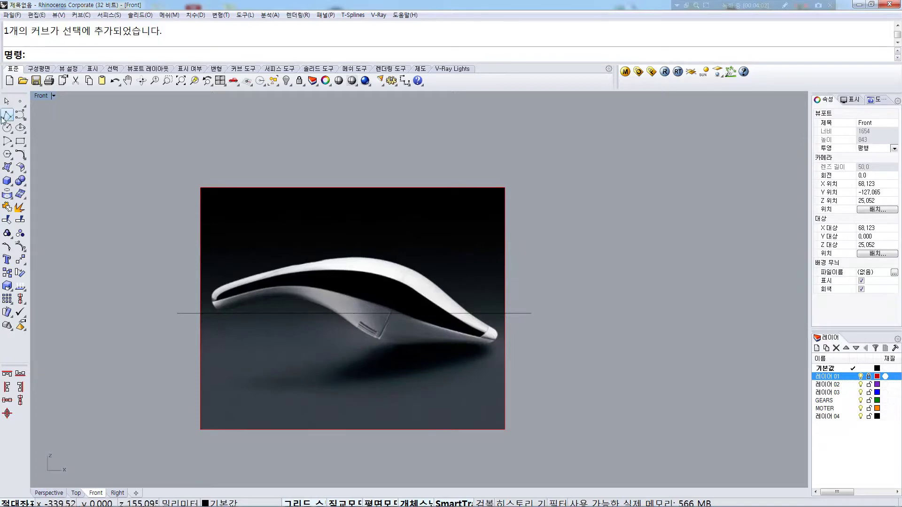
{"action": "left_click", "coordinate": [20, 114]}
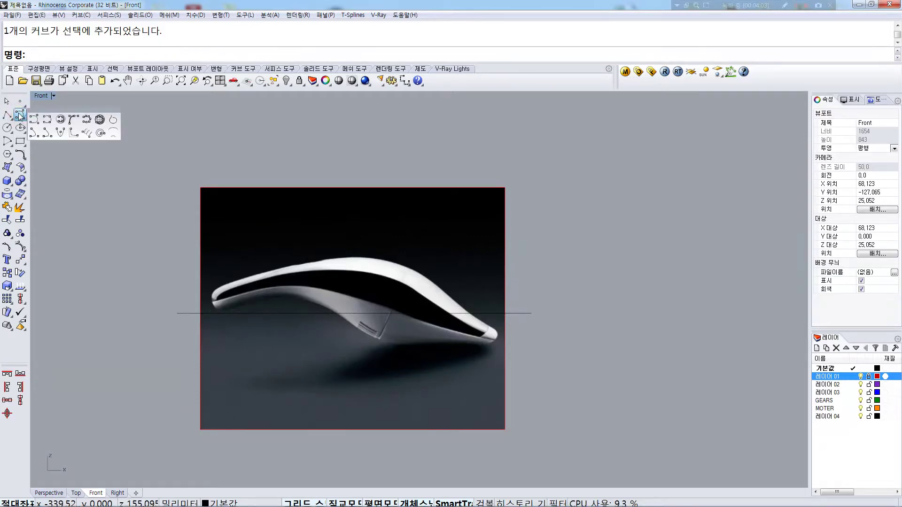
{"action": "left_click", "coordinate": [48, 132]}
{"action": "scroll", "coordinate": [198, 337], "scroll_direction": "up", "scroll_amount": 4}
{"action": "scroll", "coordinate": [151, 329], "scroll_direction": "up", "scroll_amount": 5}
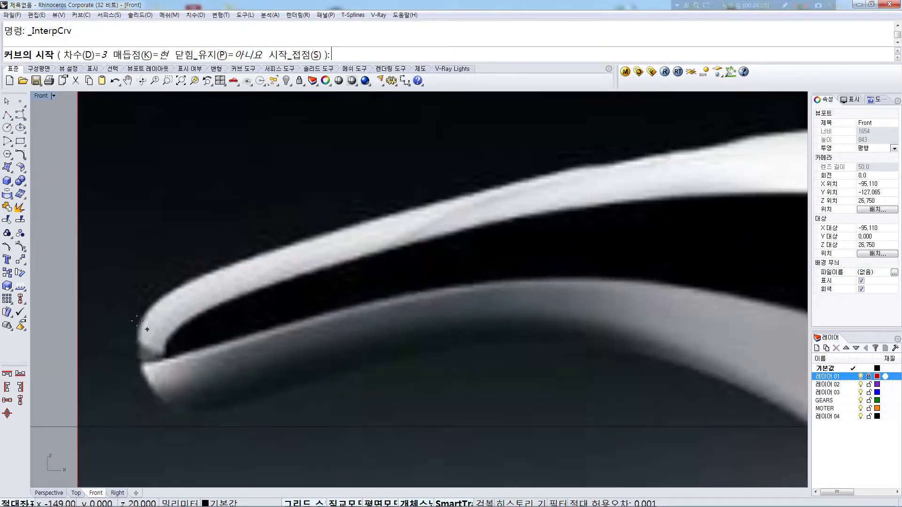
{"action": "key", "text": "Escape"}
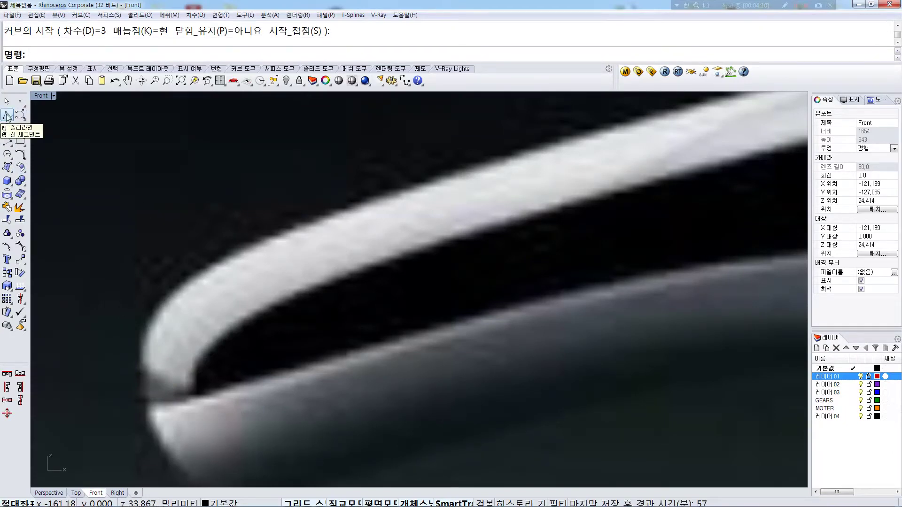
Restore four viewports and draw a both-sides vertical line in Front, centred where the left 150 mm line crosses the centre line, reaching below the image
{"action": "scroll", "coordinate": [168, 182], "scroll_direction": "down", "scroll_amount": 3}
{"action": "middle_click", "coordinate": [168, 182]}
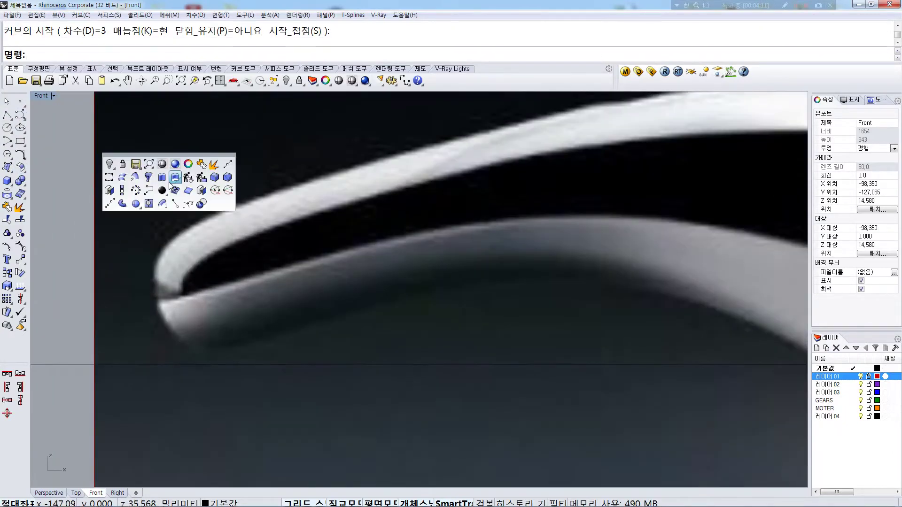
{"action": "left_click", "coordinate": [228, 164]}
{"action": "double_click", "coordinate": [41, 96]}
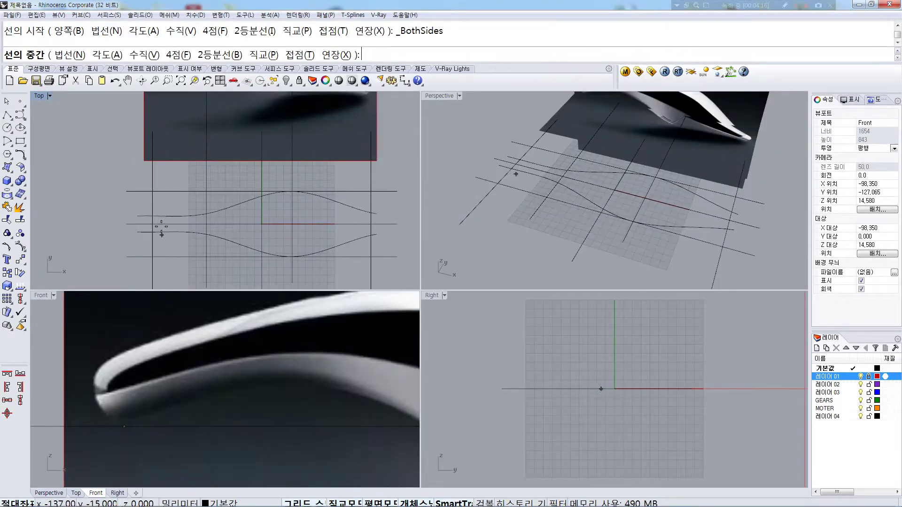
{"action": "left_click", "coordinate": [155, 223]}
{"action": "scroll", "coordinate": [158, 223], "scroll_direction": "down", "scroll_amount": 4}
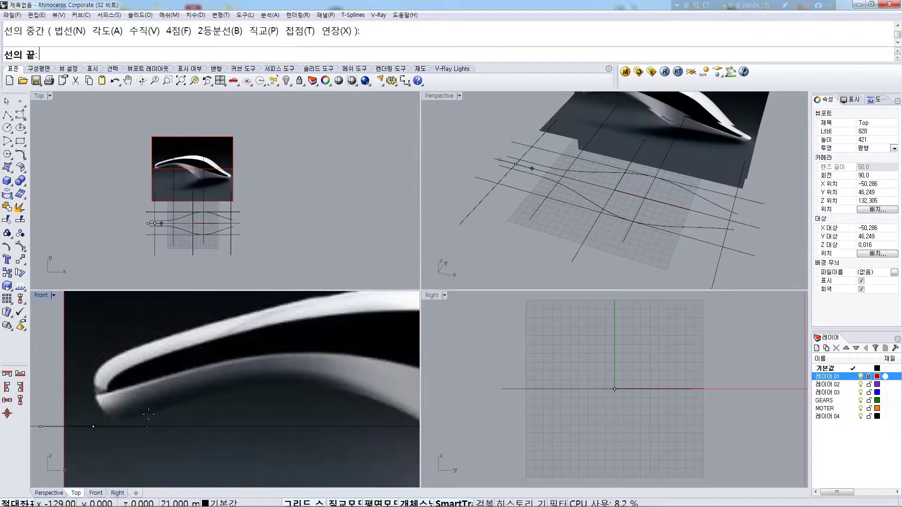
{"action": "scroll", "coordinate": [201, 383], "scroll_direction": "down", "scroll_amount": 5}
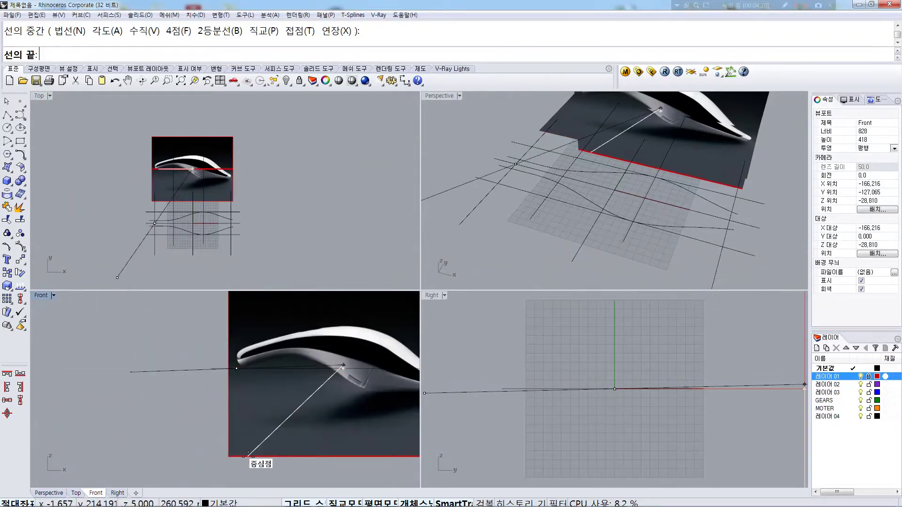
{"action": "left_click", "coordinate": [247, 473]}
Draw a matching both-sides vertical line in Front, centred where the right 150 mm line crosses the horizontal centre line
{"action": "right_click_drag", "start_coordinate": [306, 413], "coordinate": [94, 419]}
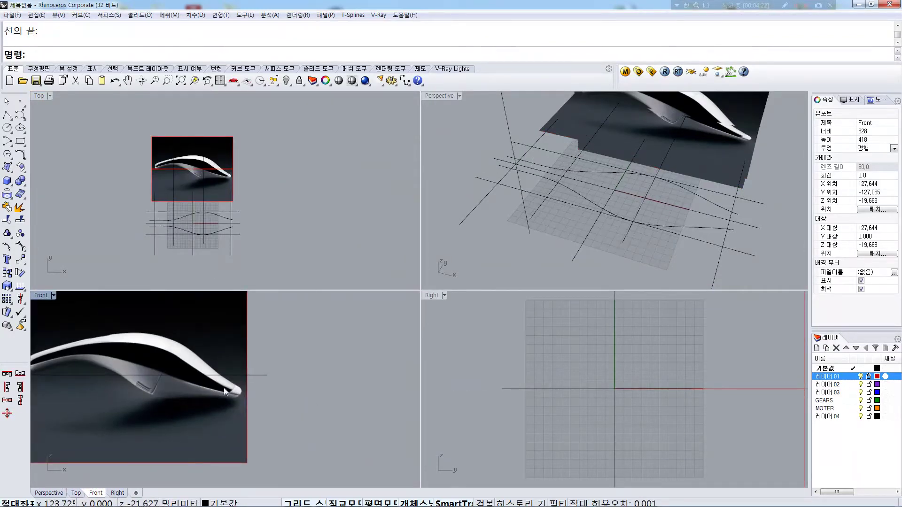
{"action": "scroll", "coordinate": [228, 233], "scroll_direction": "up", "scroll_amount": 5}
{"action": "key", "text": "Return"}
{"action": "left_click", "coordinate": [260, 224]}
{"action": "scroll", "coordinate": [261, 224], "scroll_direction": "down", "scroll_amount": 3}
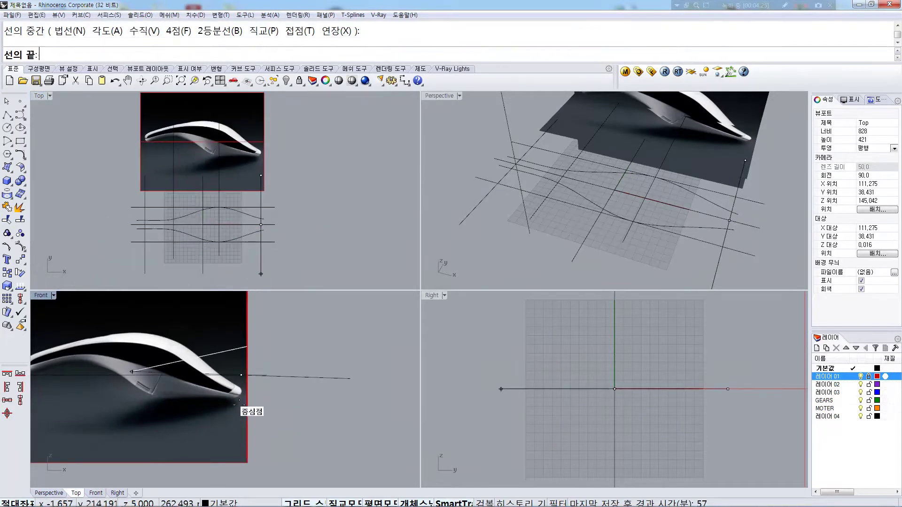
{"action": "left_click", "coordinate": [243, 475]}
{"action": "right_click_drag", "start_coordinate": [201, 430], "coordinate": [281, 404]}
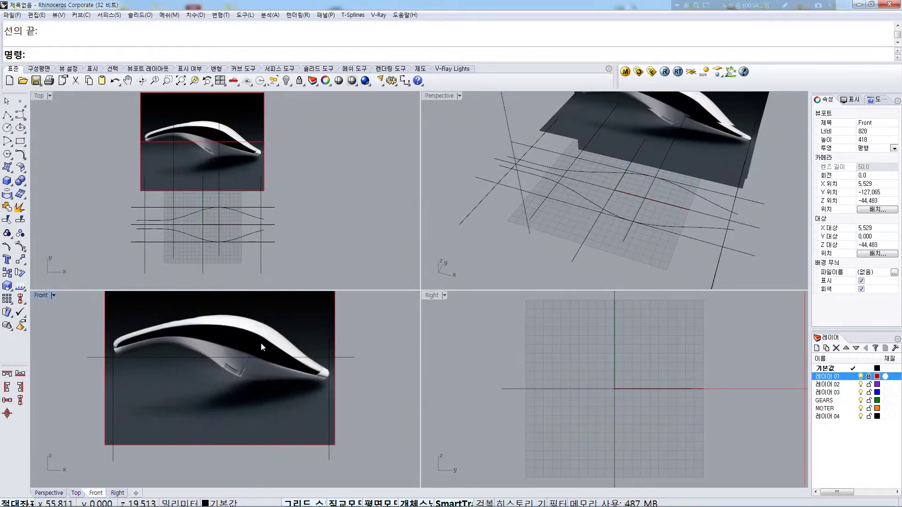
{"action": "right_click_drag", "start_coordinate": [222, 365], "coordinate": [219, 387]}
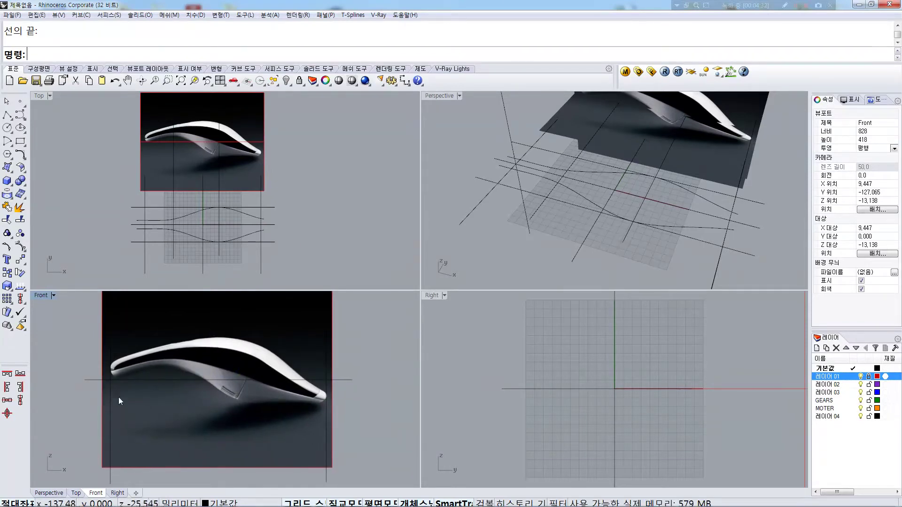
{"action": "scroll", "coordinate": [106, 369], "scroll_direction": "up", "scroll_amount": 5}
{"action": "scroll", "coordinate": [106, 368], "scroll_direction": "up", "scroll_amount": 3}
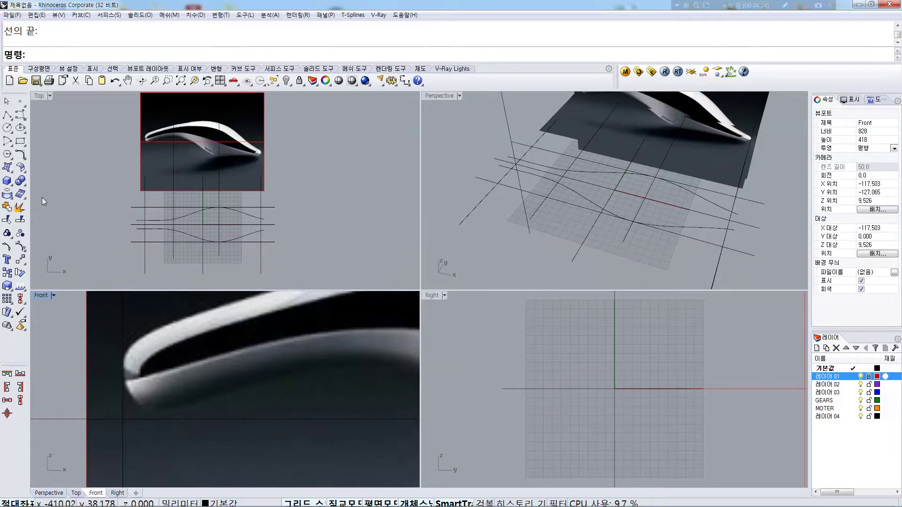
Start an interpolated curve in Front just outside the product's left tip and trace points below its lower edge along the arch
{"action": "left_click", "coordinate": [18, 115]}
{"action": "left_click", "coordinate": [45, 119]}
{"action": "scroll", "coordinate": [168, 416], "scroll_direction": "up", "scroll_amount": 3}
{"action": "scroll", "coordinate": [167, 420], "scroll_direction": "up", "scroll_amount": 1}
{"action": "scroll", "coordinate": [168, 399], "scroll_direction": "down", "scroll_amount": 3}
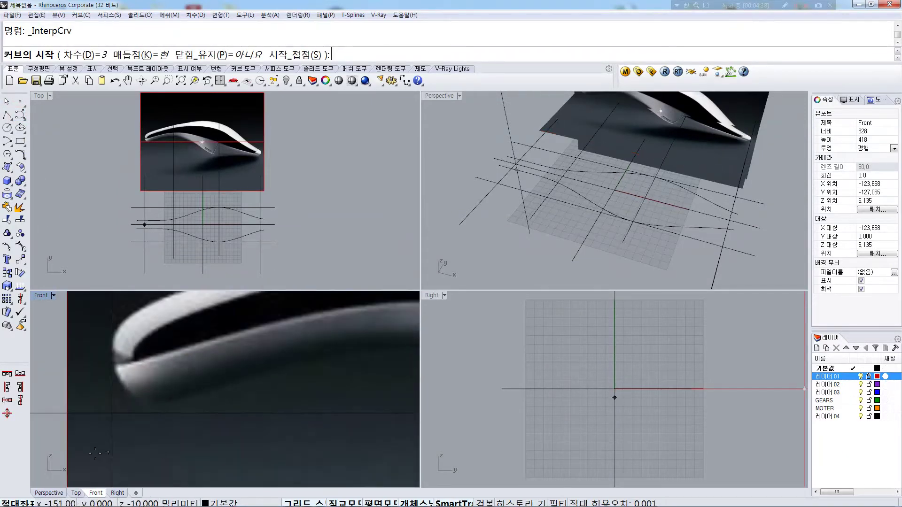
{"action": "left_click", "coordinate": [87, 436]}
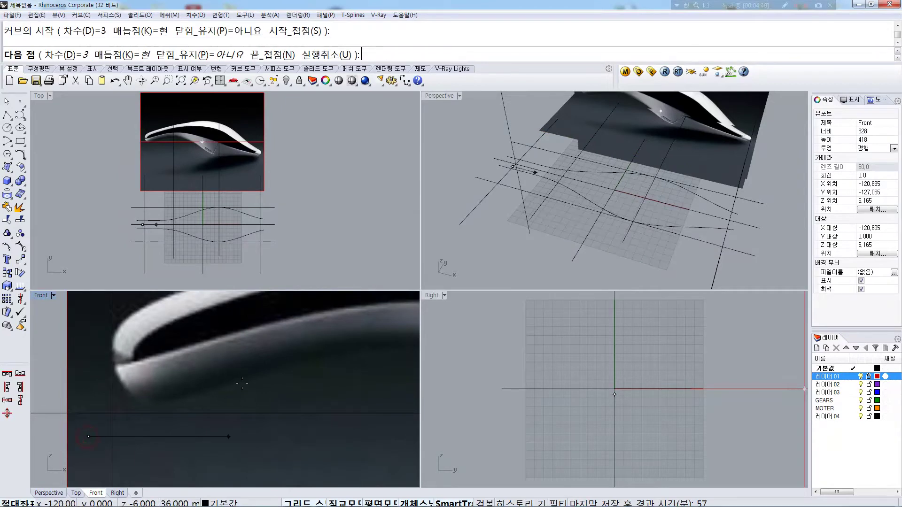
{"action": "left_click", "coordinate": [251, 372]}
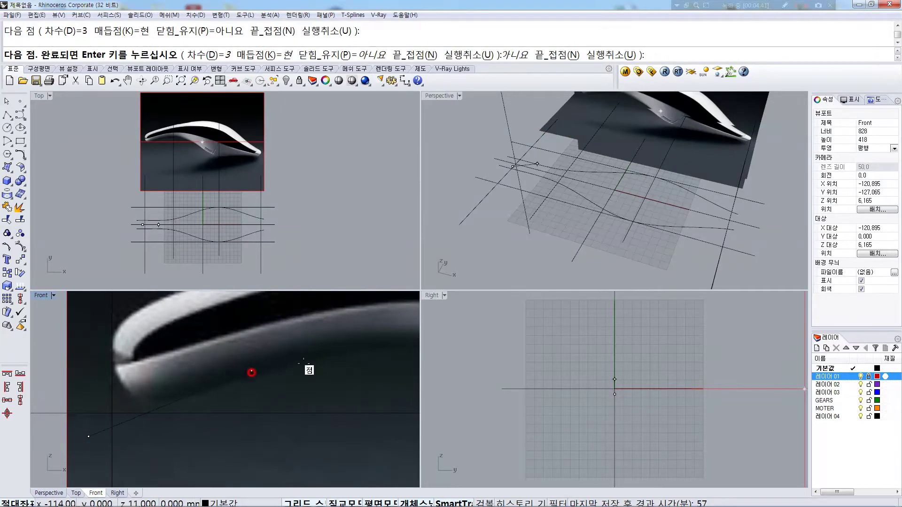
{"action": "left_click", "coordinate": [395, 339]}
{"action": "right_click_drag", "start_coordinate": [395, 339], "coordinate": [75, 338]}
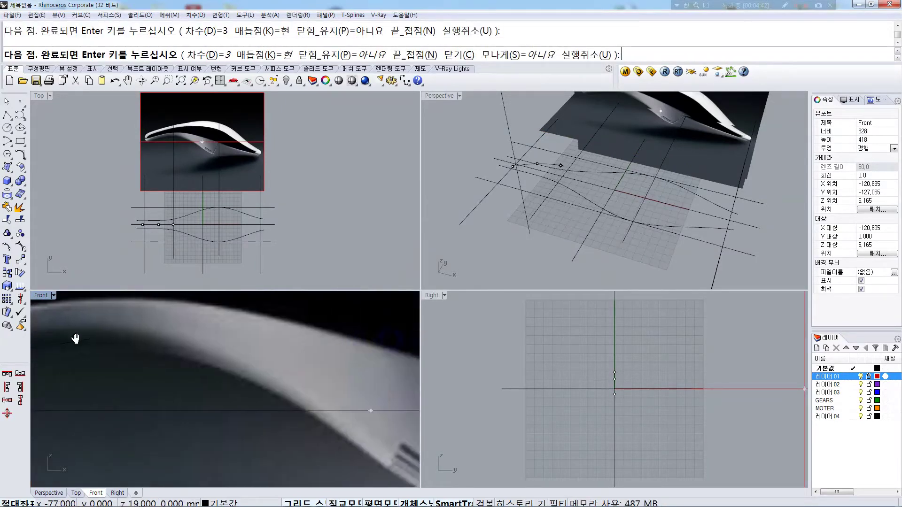
{"action": "left_click", "coordinate": [254, 382]}
{"action": "scroll", "coordinate": [254, 382], "scroll_direction": "down", "scroll_amount": 5}
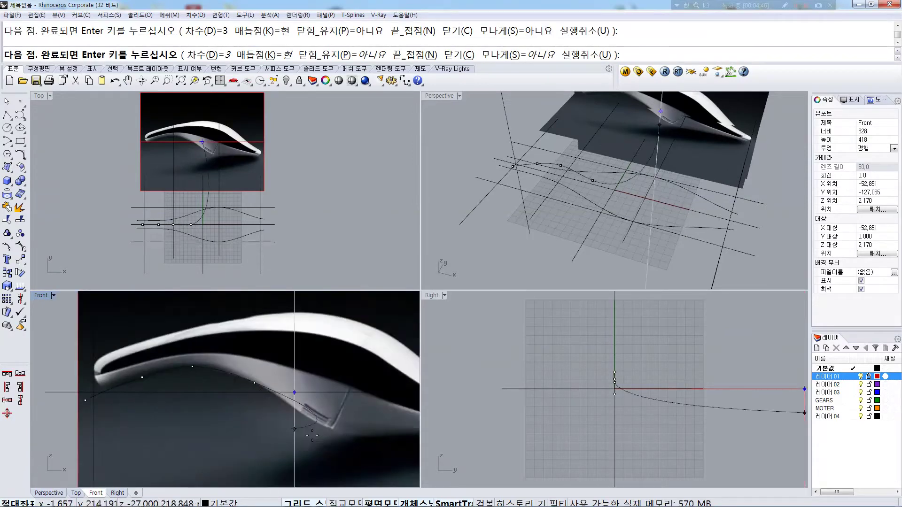
Continue the lower curve through the low corner below the vents and finish it just beyond the product's right tip
{"action": "left_click", "coordinate": [334, 430]}
{"action": "scroll", "coordinate": [202, 359], "scroll_direction": "up", "scroll_amount": 3}
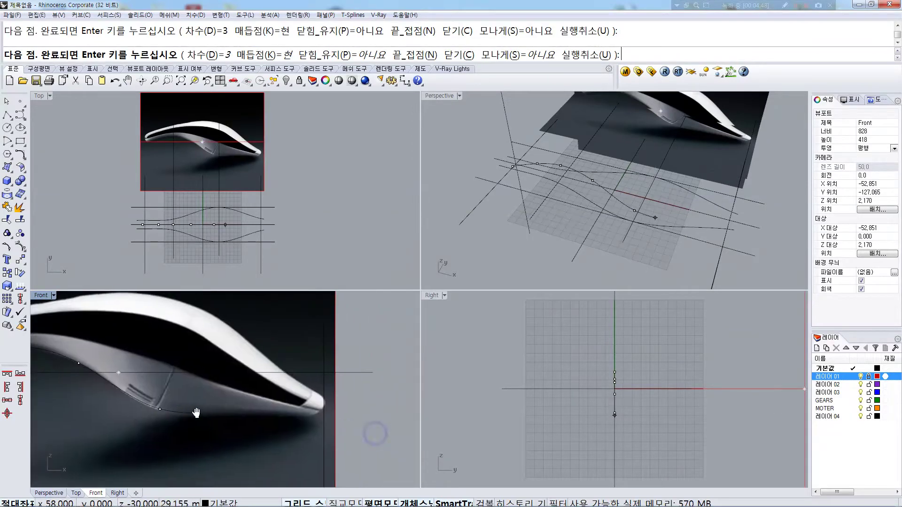
{"action": "scroll", "coordinate": [267, 417], "scroll_direction": "up", "scroll_amount": 3}
{"action": "left_click", "coordinate": [272, 415]}
{"action": "right_click_drag", "start_coordinate": [394, 422], "coordinate": [259, 402]}
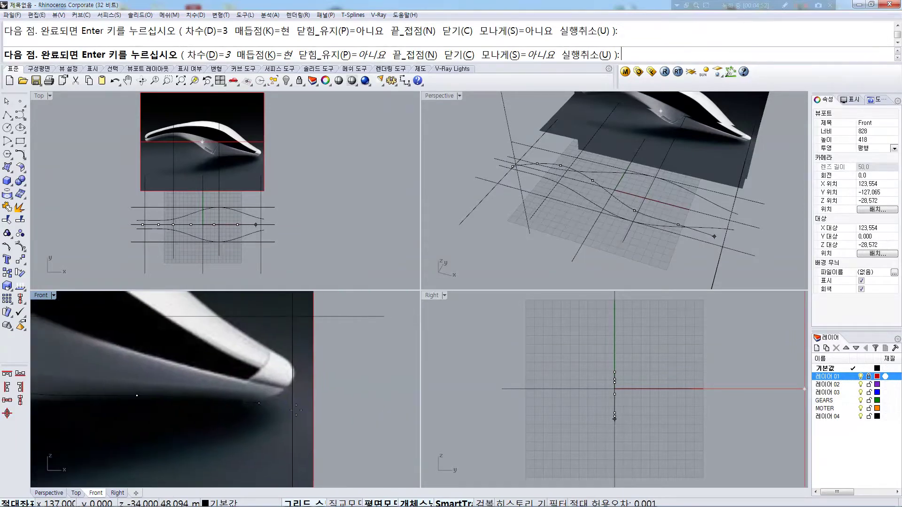
{"action": "right_click", "coordinate": [326, 408]}
{"action": "scroll", "coordinate": [327, 407], "scroll_direction": "down", "scroll_amount": 5}
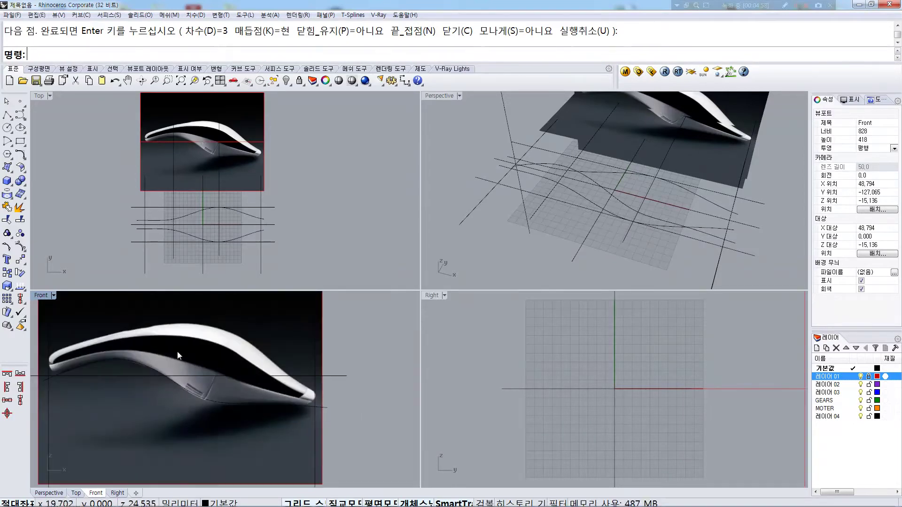
Start a second interpolated curve outside the left tip and trace the product's upper edge past its crest
{"action": "scroll", "coordinate": [173, 387], "scroll_direction": "up", "scroll_amount": 5}
{"action": "right_click", "coordinate": [141, 389]}
{"action": "left_click", "coordinate": [141, 389]}
{"action": "left_click", "coordinate": [261, 337]}
{"action": "right_click_drag", "start_coordinate": [371, 329], "coordinate": [157, 400]}
{"action": "left_click", "coordinate": [372, 322]}
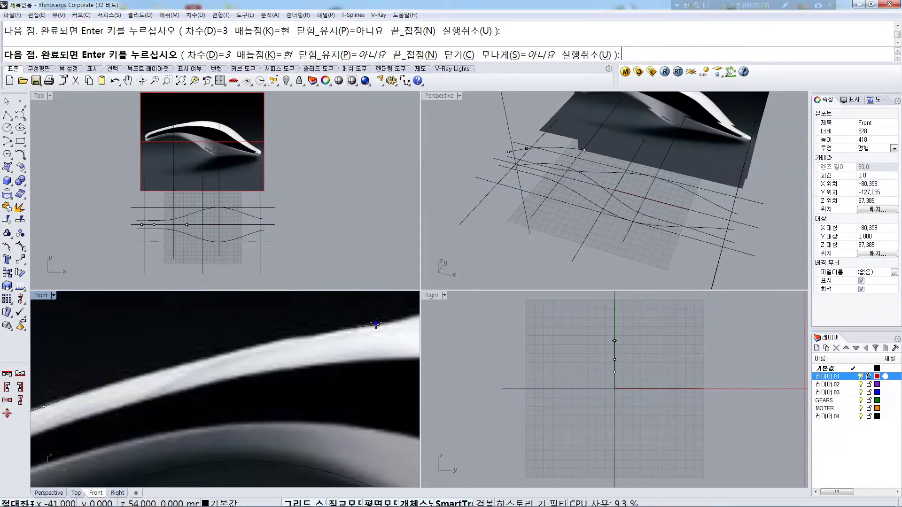
{"action": "right_click_drag", "start_coordinate": [372, 322], "coordinate": [121, 391]}
{"action": "scroll", "coordinate": [121, 390], "scroll_direction": "down", "scroll_amount": 4}
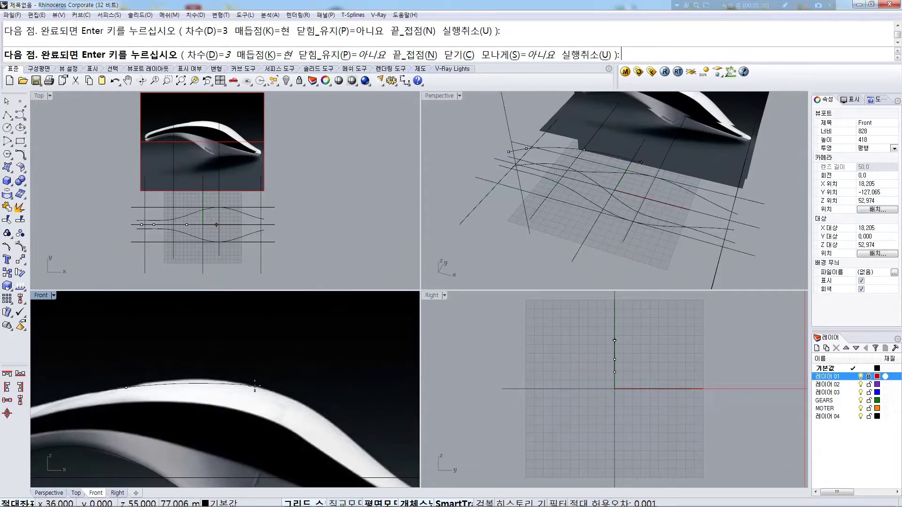
{"action": "left_click", "coordinate": [254, 384]}
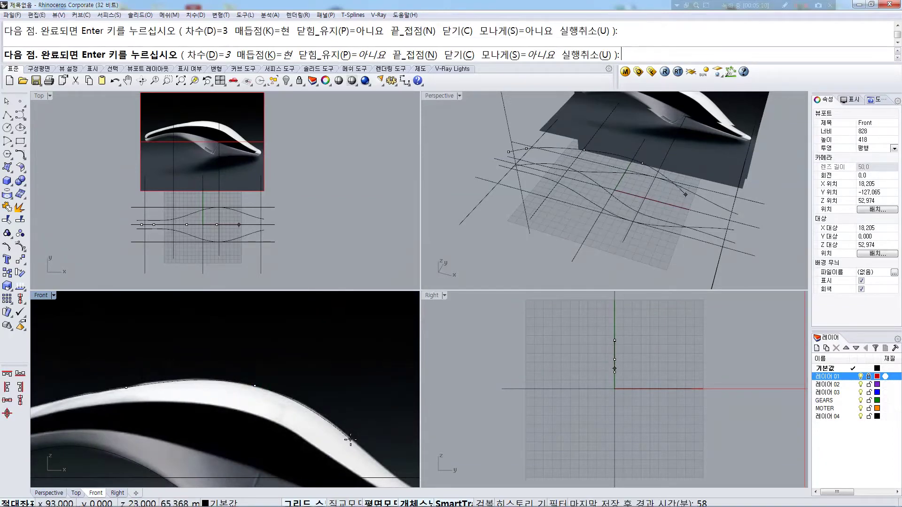
Continue the upper curve down the product's right slope and finish it just beyond the image's right edge
{"action": "right_click_drag", "start_coordinate": [350, 439], "coordinate": [270, 375]}
{"action": "left_click", "coordinate": [270, 375]}
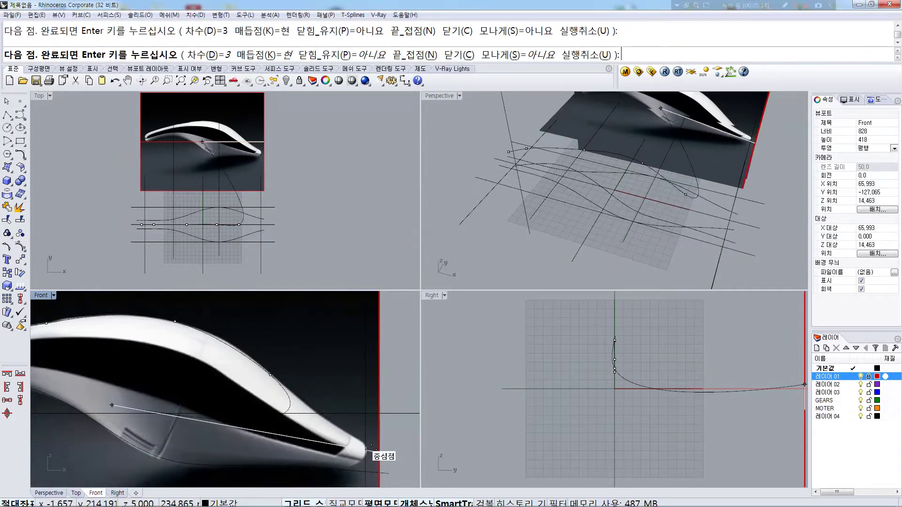
{"action": "scroll", "coordinate": [367, 449], "scroll_direction": "up", "scroll_amount": 5}
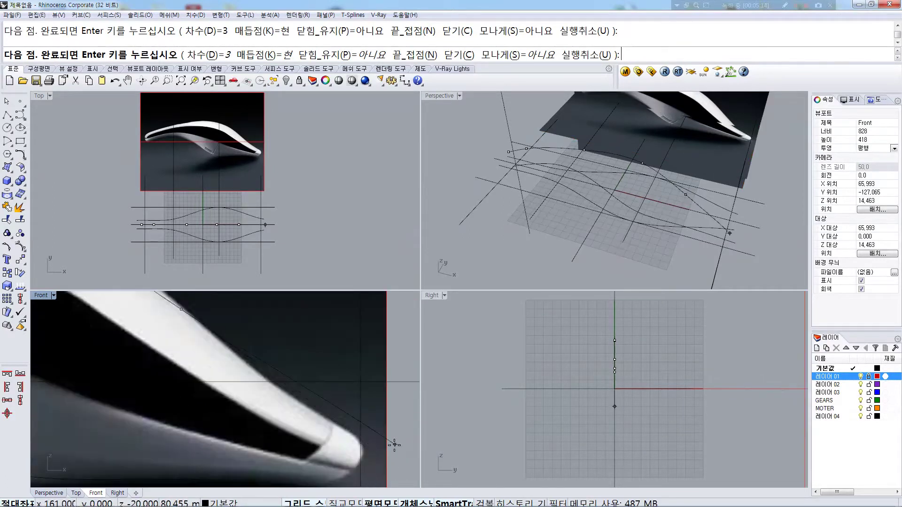
{"action": "left_click", "coordinate": [294, 400]}
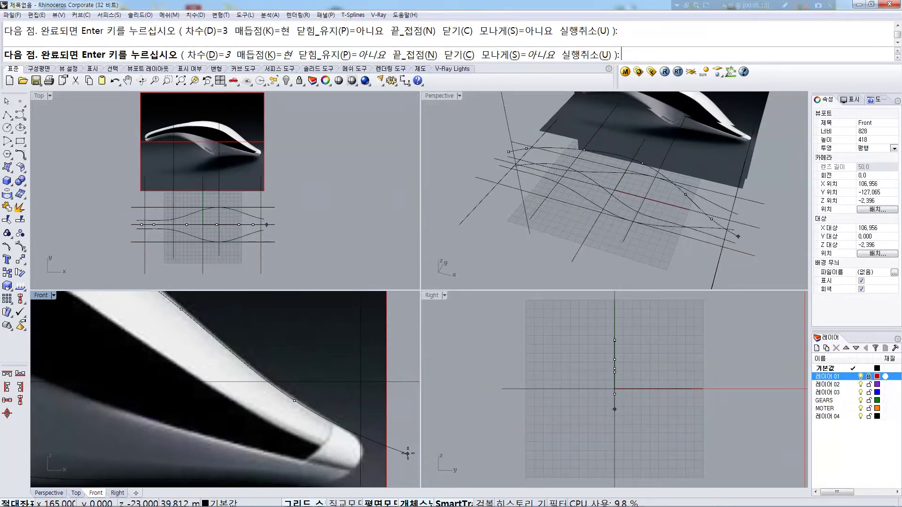
{"action": "left_click", "coordinate": [407, 453]}
{"action": "scroll", "coordinate": [402, 453], "scroll_direction": "down", "scroll_amount": 5}
{"action": "right_click", "coordinate": [312, 428]}
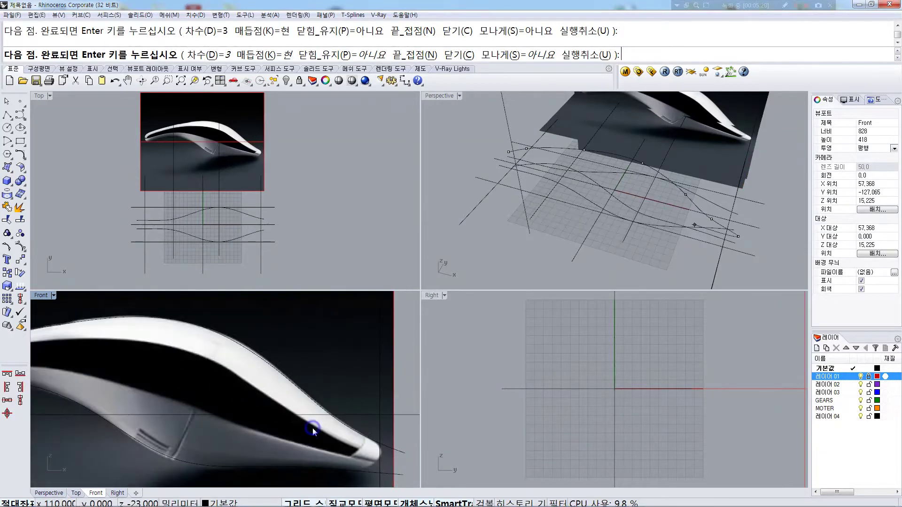
{"action": "scroll", "coordinate": [312, 428], "scroll_direction": "down", "scroll_amount": 1}
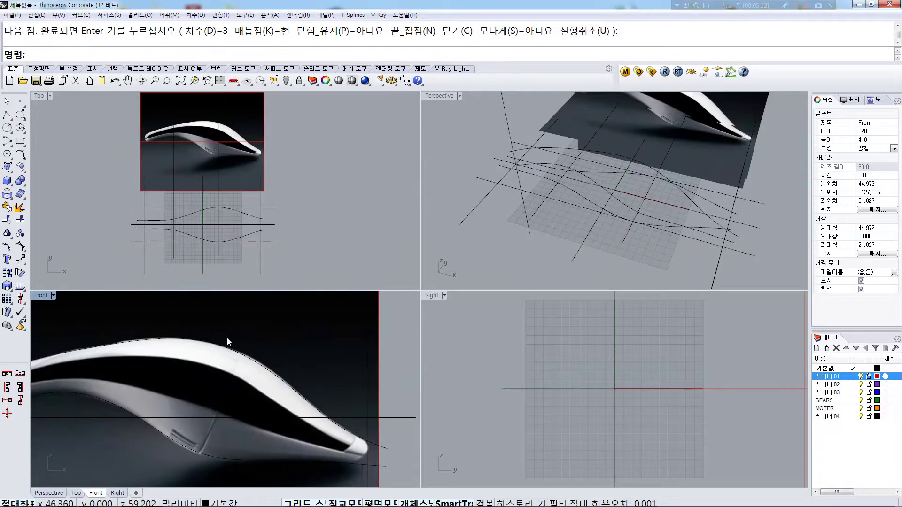
Select both side profile curves and show their control points in a maximized Front view
{"action": "right_click", "coordinate": [282, 355]}
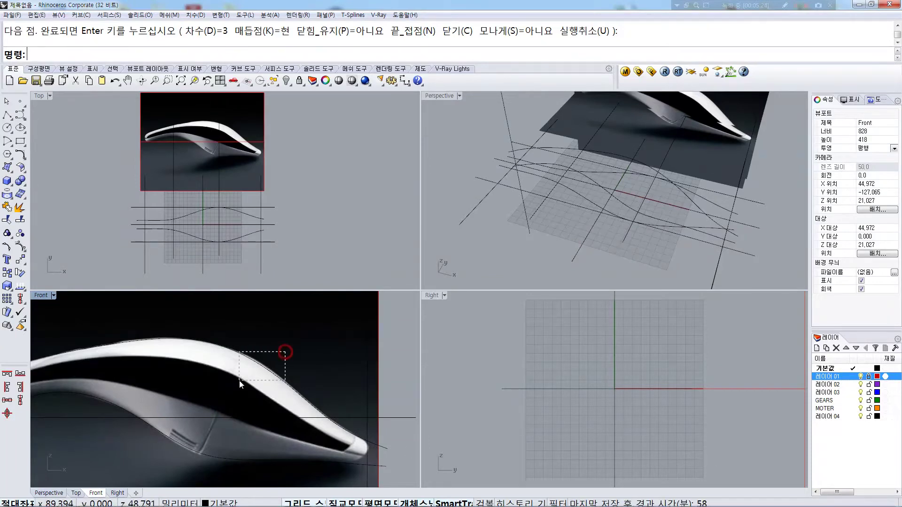
{"action": "left_click", "coordinate": [221, 413]}
{"action": "scroll", "coordinate": [261, 399], "scroll_direction": "up", "scroll_amount": 3}
{"action": "left_click", "coordinate": [260, 395]}
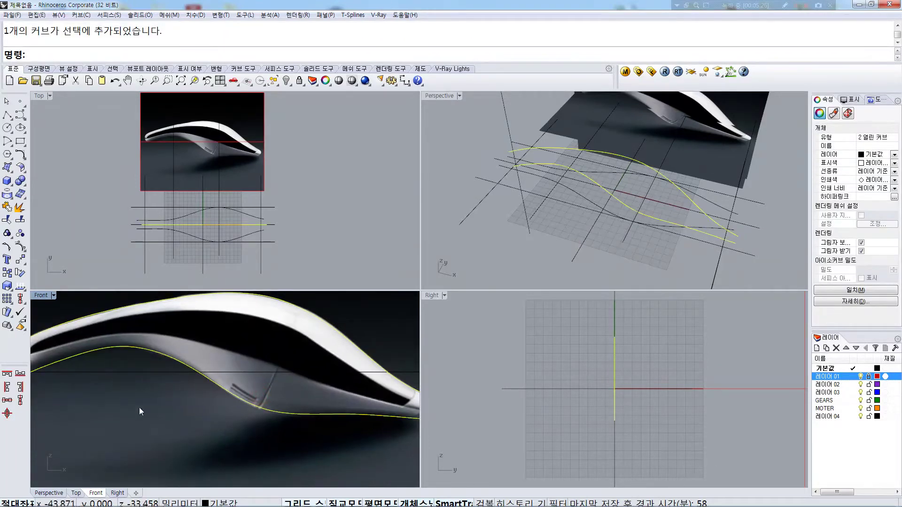
{"action": "key", "text": "ctrl+m"}
{"action": "scroll", "coordinate": [344, 401], "scroll_direction": "down", "scroll_amount": 5}
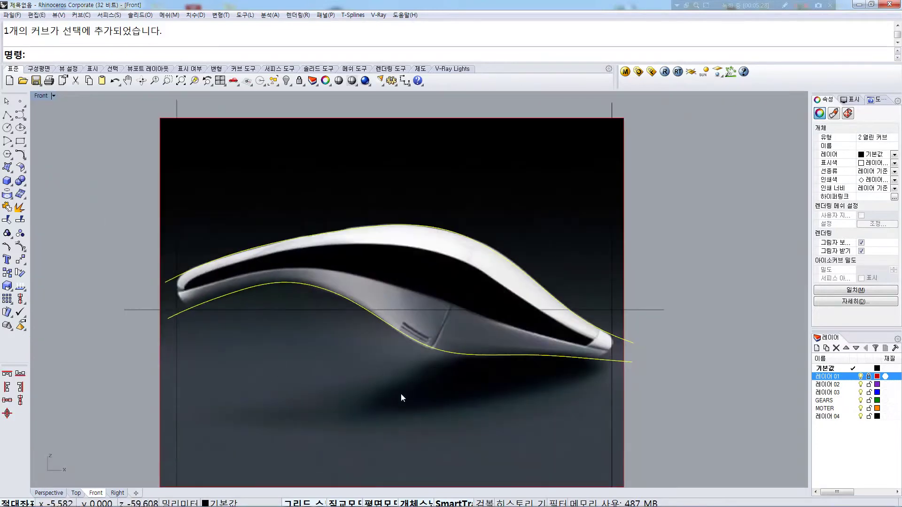
{"action": "right_click_drag", "start_coordinate": [402, 364], "coordinate": [383, 348]}
{"action": "scroll", "coordinate": [136, 269], "scroll_direction": "up", "scroll_amount": 1}
{"action": "scroll", "coordinate": [141, 282], "scroll_direction": "up", "scroll_amount": 4}
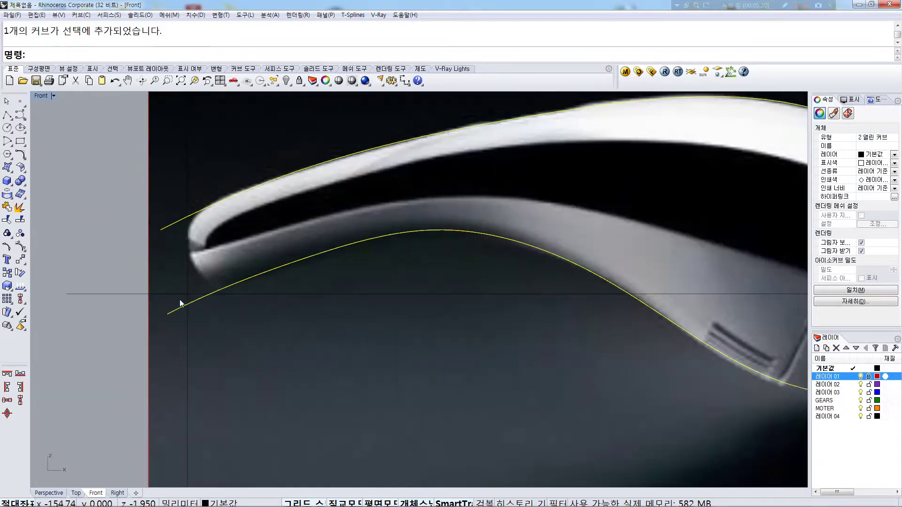
{"action": "scroll", "coordinate": [198, 312], "scroll_direction": "up", "scroll_amount": 2}
{"action": "key", "text": "F10"}
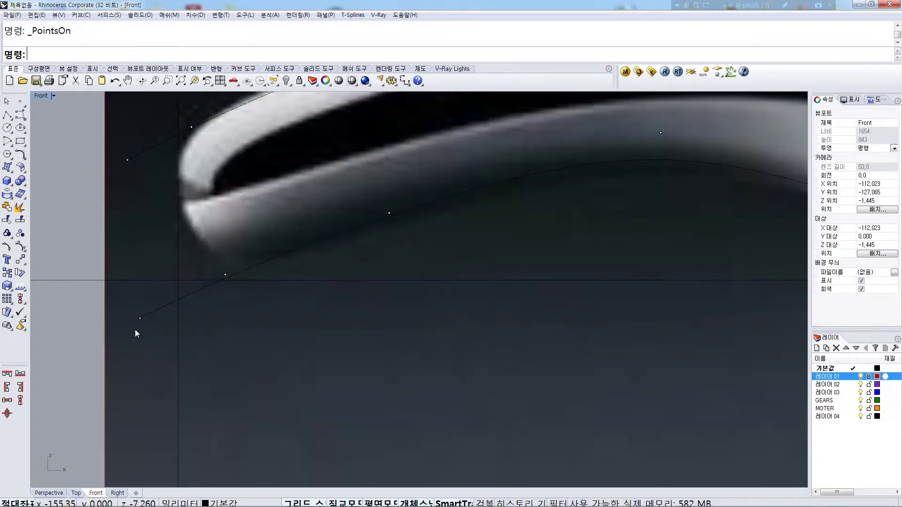
Try to rotate the lower curve's two left-end control points slightly upward about its third control point
{"action": "left_click_drag", "start_coordinate": [119, 342], "coordinate": [241, 270]}
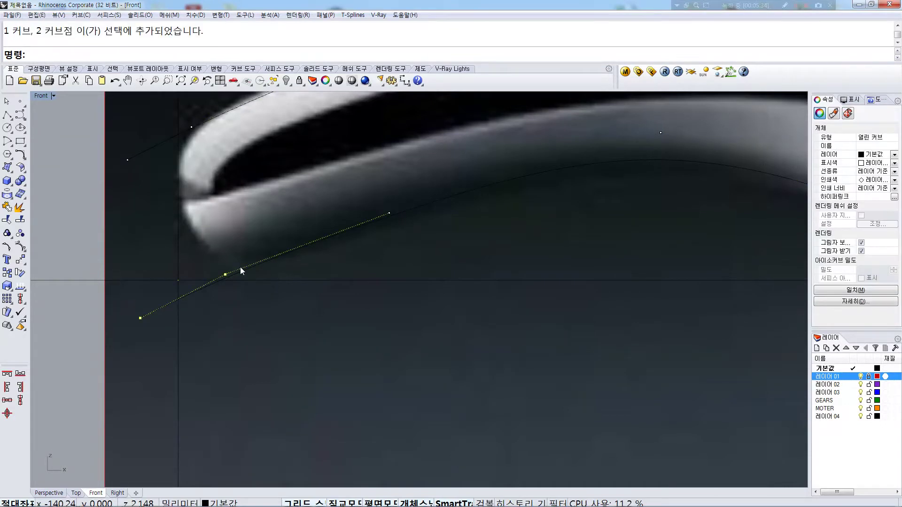
{"action": "type", "text": "ro"}
{"action": "key", "text": "Return"}
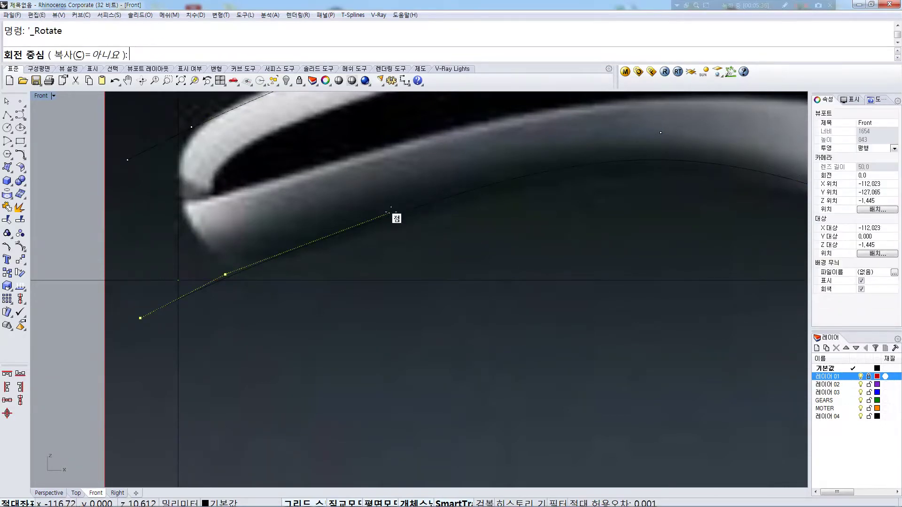
{"action": "left_click", "coordinate": [389, 213]}
{"action": "left_click", "coordinate": [140, 318]}
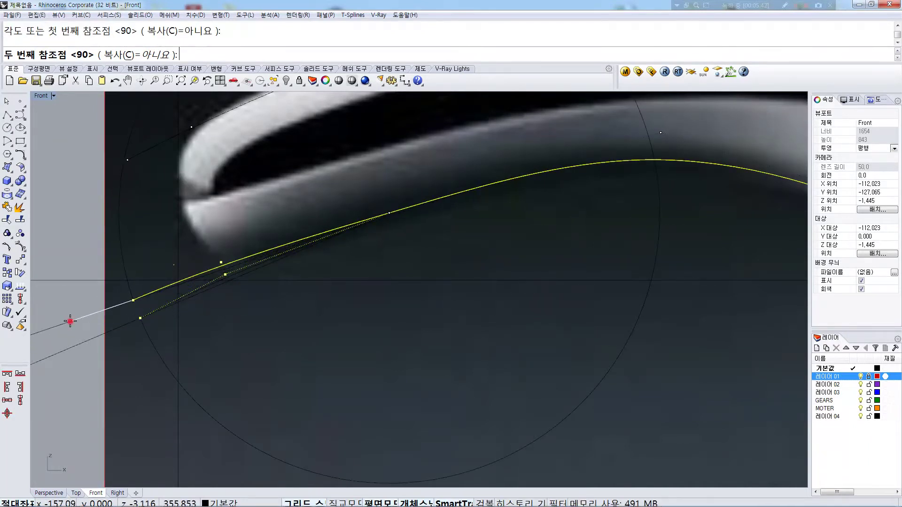
{"action": "left_click", "coordinate": [69, 320]}
{"action": "left_click", "coordinate": [202, 274]}
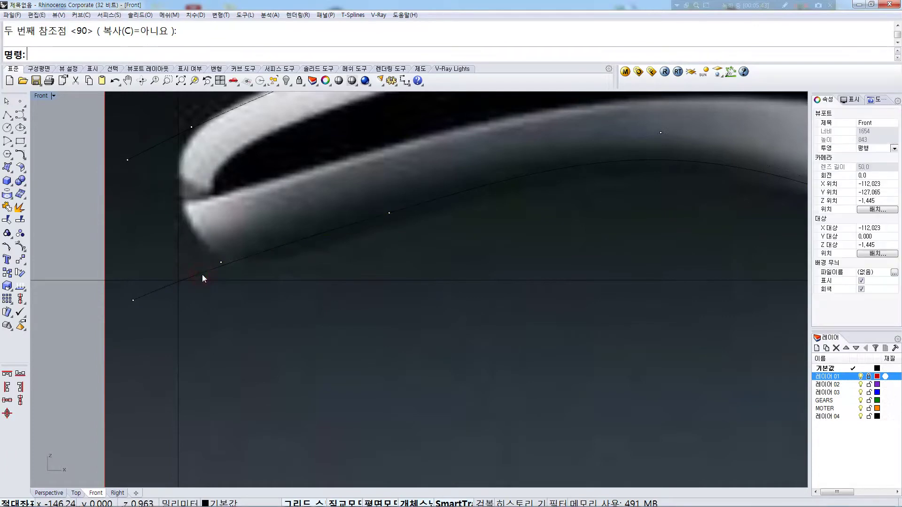
{"action": "left_click", "coordinate": [202, 274]}
{"action": "scroll", "coordinate": [249, 273], "scroll_direction": "up", "scroll_amount": 2}
{"action": "scroll", "coordinate": [327, 257], "scroll_direction": "down", "scroll_amount": 5}
{"action": "key", "text": "ctrl+z"}
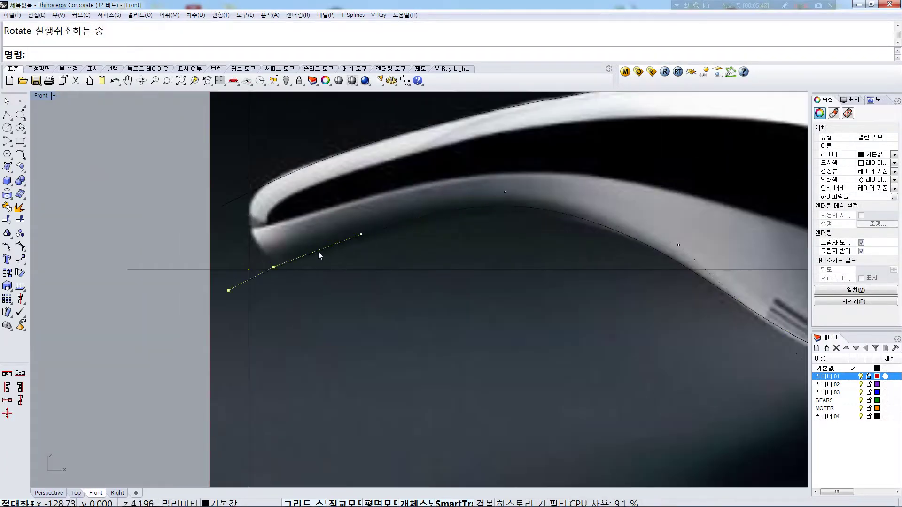
Move the lower curve's fourth control point, at the crest of the arch, down about 2 mm
{"action": "scroll", "coordinate": [296, 272], "scroll_direction": "up", "scroll_amount": 5}
{"action": "scroll", "coordinate": [373, 316], "scroll_direction": "down", "scroll_amount": 5}
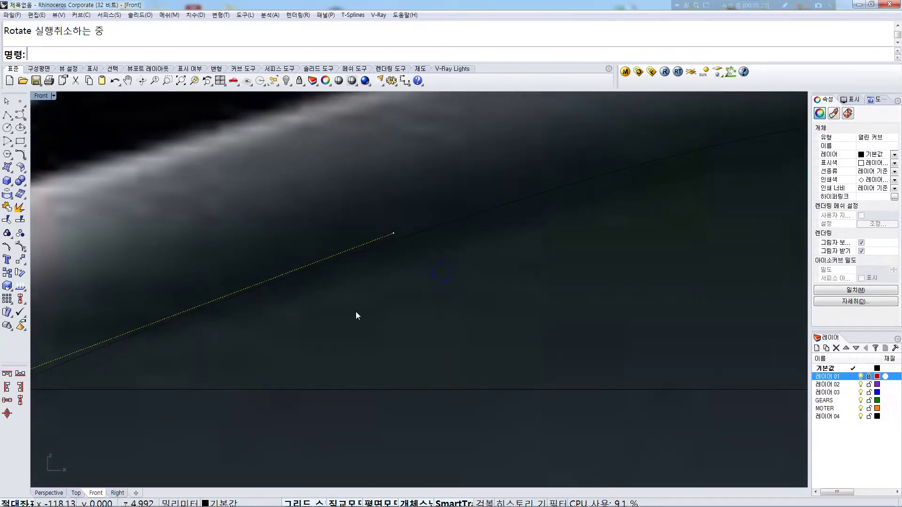
{"action": "left_click", "coordinate": [376, 295]}
{"action": "left_click_drag", "start_coordinate": [373, 302], "coordinate": [671, 190]}
{"action": "type", "text": "m"}
{"action": "key", "text": "Return"}
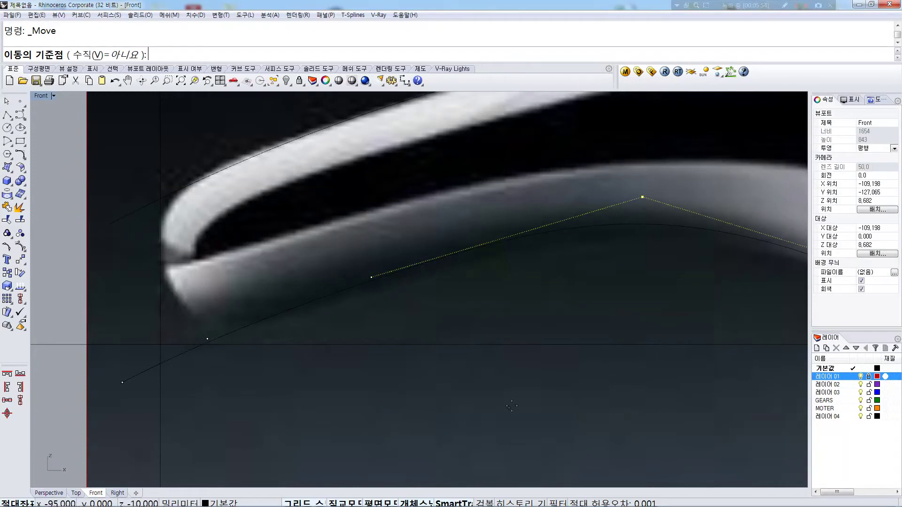
{"action": "left_click", "coordinate": [511, 406]}
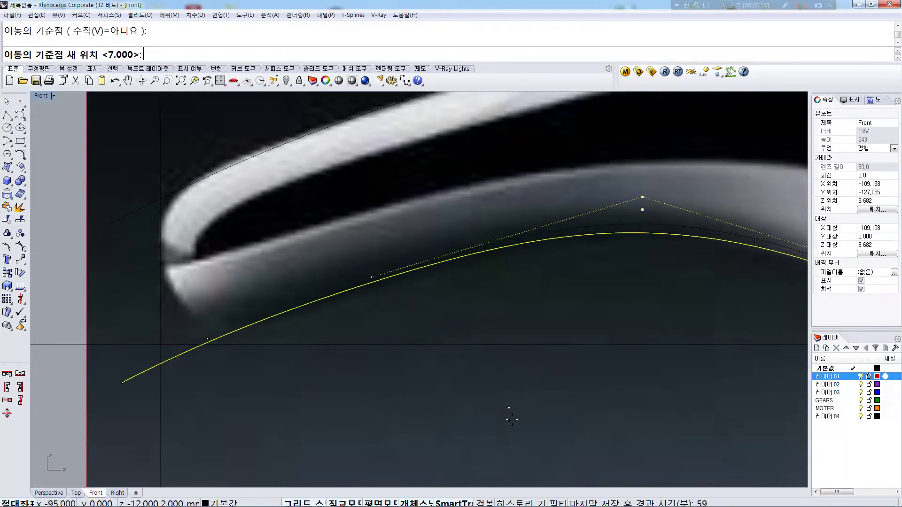
{"action": "left_click", "coordinate": [512, 421]}
Move the lower curve's third control point from the left down about 1 mm and clear the selection
{"action": "right_click_drag", "start_coordinate": [639, 240], "coordinate": [442, 244]}
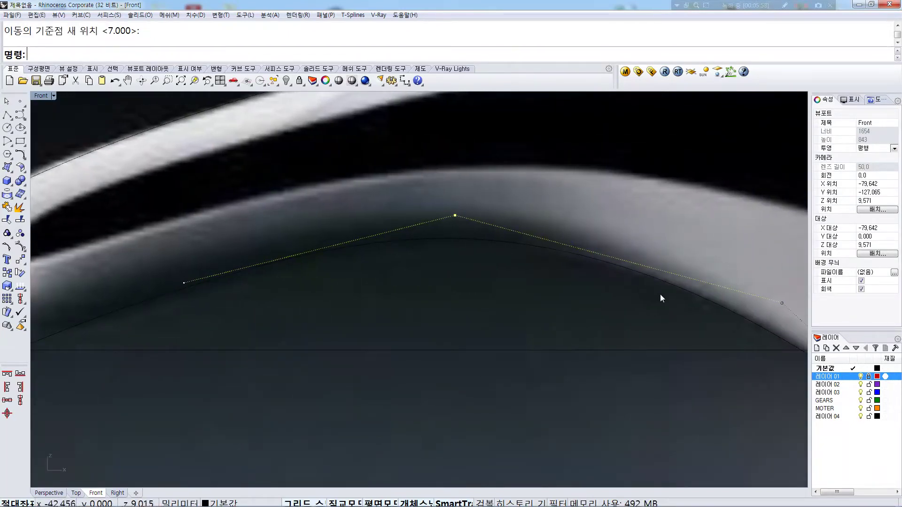
{"action": "right_click_drag", "start_coordinate": [384, 251], "coordinate": [601, 214]}
{"action": "scroll", "coordinate": [406, 240], "scroll_direction": "up", "scroll_amount": 6}
{"action": "left_click_drag", "start_coordinate": [389, 233], "coordinate": [469, 281]}
{"action": "right_click", "coordinate": [469, 281]}
{"action": "left_click", "coordinate": [477, 282]}
{"action": "scroll", "coordinate": [492, 286], "scroll_direction": "down", "scroll_amount": 7}
{"action": "key", "text": "Escape"}
Move the lower curve's left end control point up about 2 mm
{"action": "left_click_drag", "start_coordinate": [261, 342], "coordinate": [229, 370]}
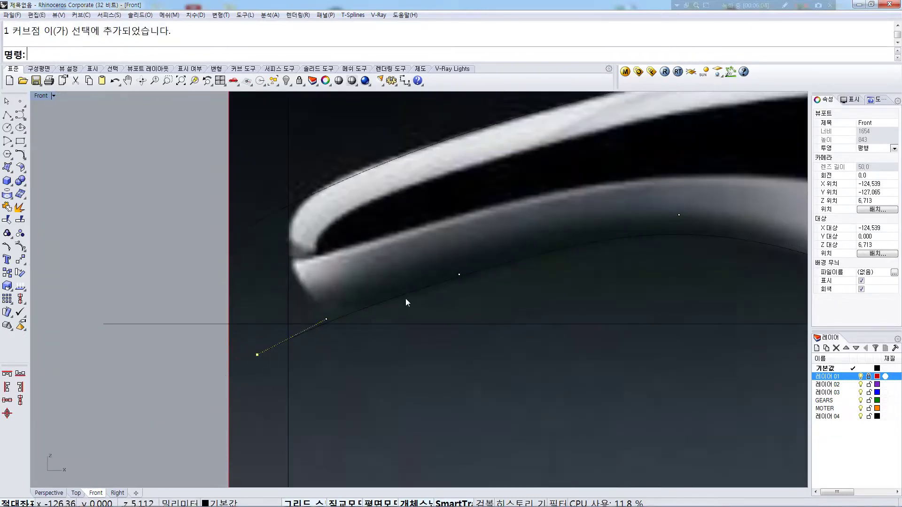
{"action": "right_click", "coordinate": [203, 365]}
{"action": "left_click", "coordinate": [197, 367]}
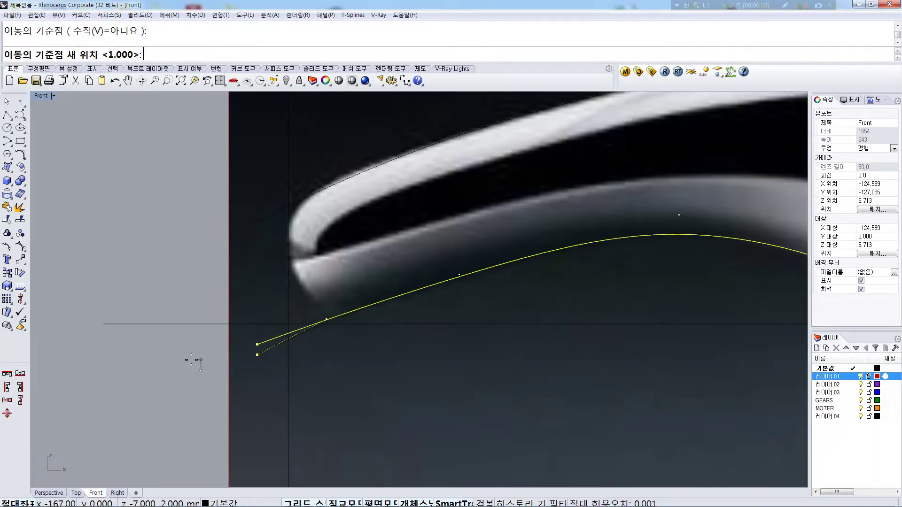
{"action": "left_click", "coordinate": [191, 359]}
Move the lower curve's control point beneath the vent slots very slightly downward
{"action": "right_click_drag", "start_coordinate": [551, 227], "coordinate": [503, 263]}
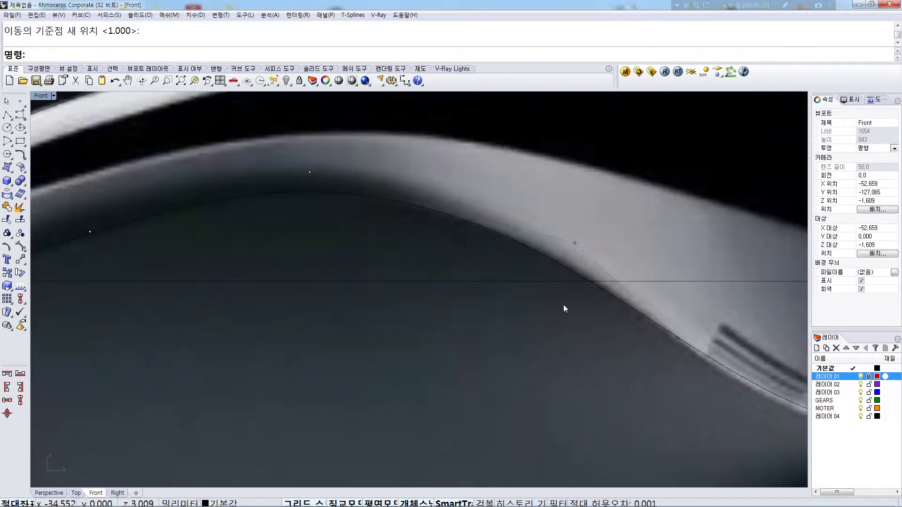
{"action": "right_click_drag", "start_coordinate": [703, 353], "coordinate": [358, 197]}
{"action": "left_click_drag", "start_coordinate": [393, 318], "coordinate": [436, 287]}
{"action": "type", "text": "m"}
{"action": "key", "text": "space"}
{"action": "left_click", "coordinate": [364, 314]}
{"action": "left_click", "coordinate": [364, 316]}
Check the lower curve's right portion against the reference image and turn off the control points
{"action": "right_click_drag", "start_coordinate": [652, 300], "coordinate": [35, 270]}
{"action": "left_click_drag", "start_coordinate": [382, 207], "coordinate": [441, 263]}
{"action": "scroll", "coordinate": [429, 257], "scroll_direction": "up", "scroll_amount": 3}
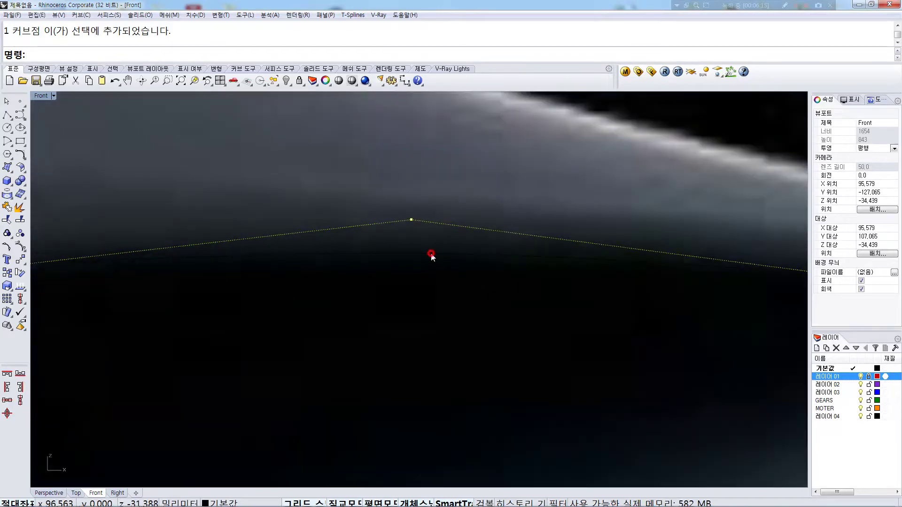
{"action": "scroll", "coordinate": [450, 246], "scroll_direction": "down", "scroll_amount": 3}
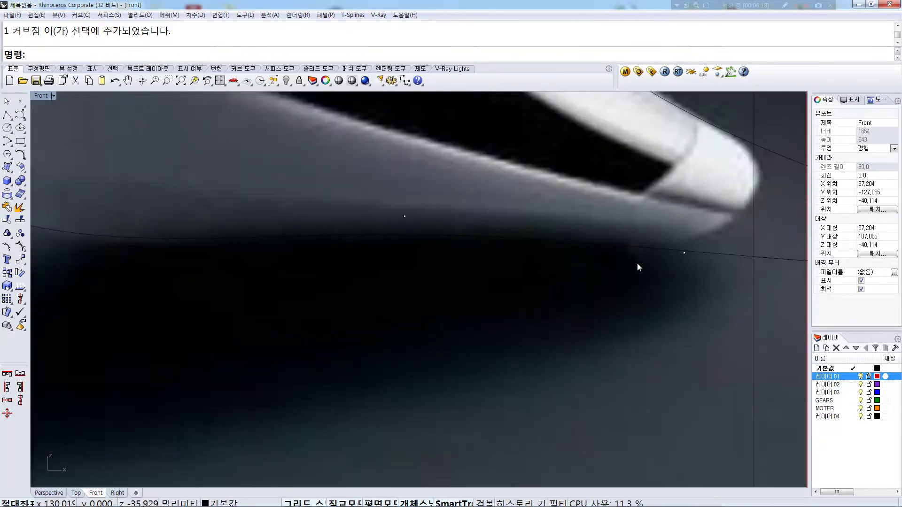
{"action": "scroll", "coordinate": [624, 238], "scroll_direction": "down", "scroll_amount": 3}
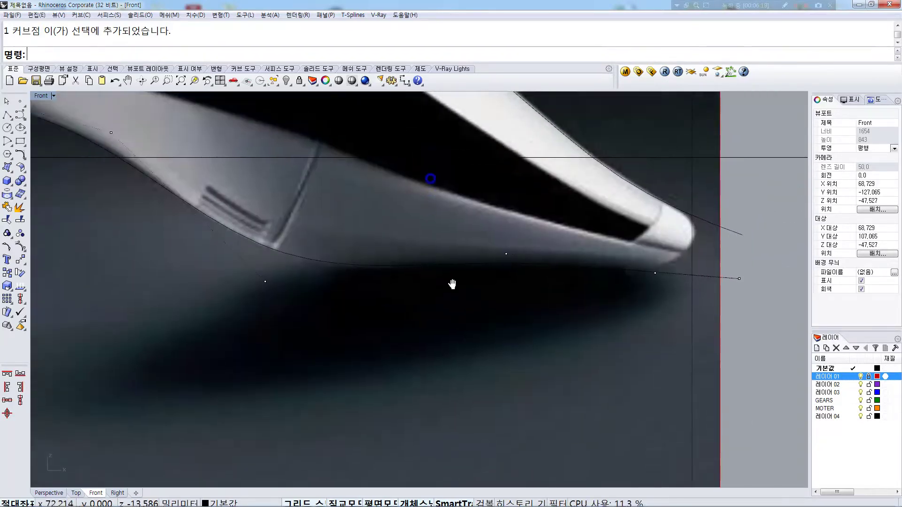
{"action": "scroll", "coordinate": [571, 281], "scroll_direction": "down", "scroll_amount": 2}
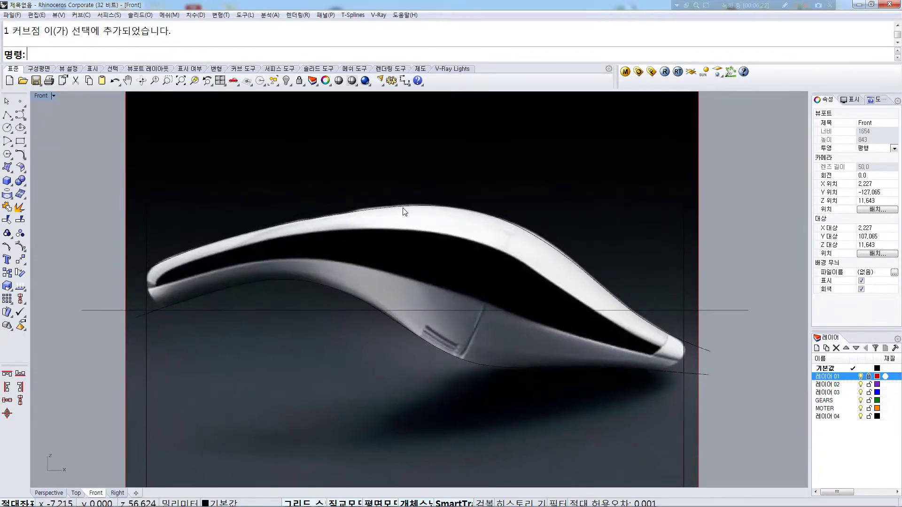
{"action": "left_click", "coordinate": [404, 208]}
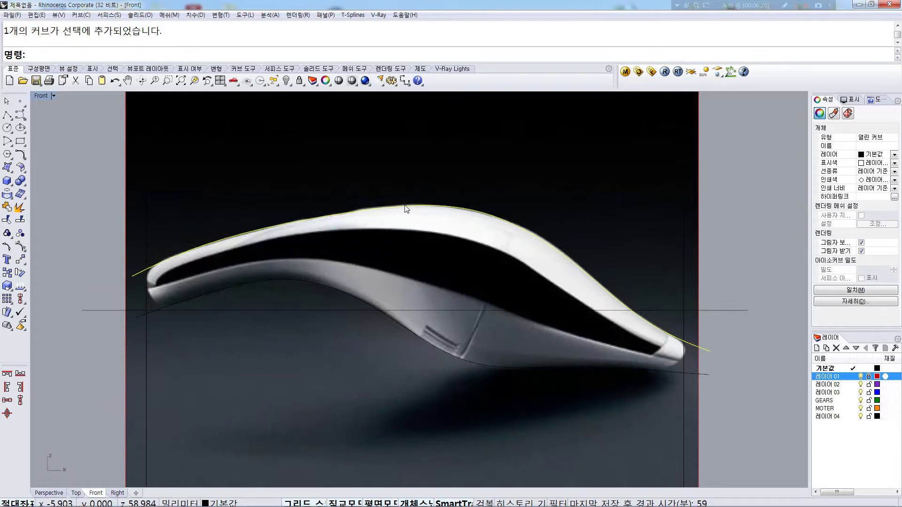
{"action": "left_click", "coordinate": [287, 281]}
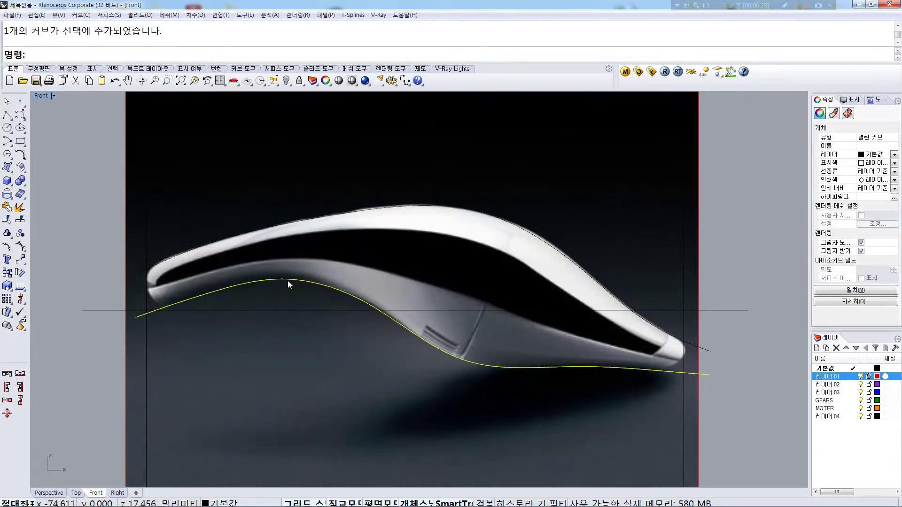
{"action": "left_click", "coordinate": [290, 219], "text": "shift"}
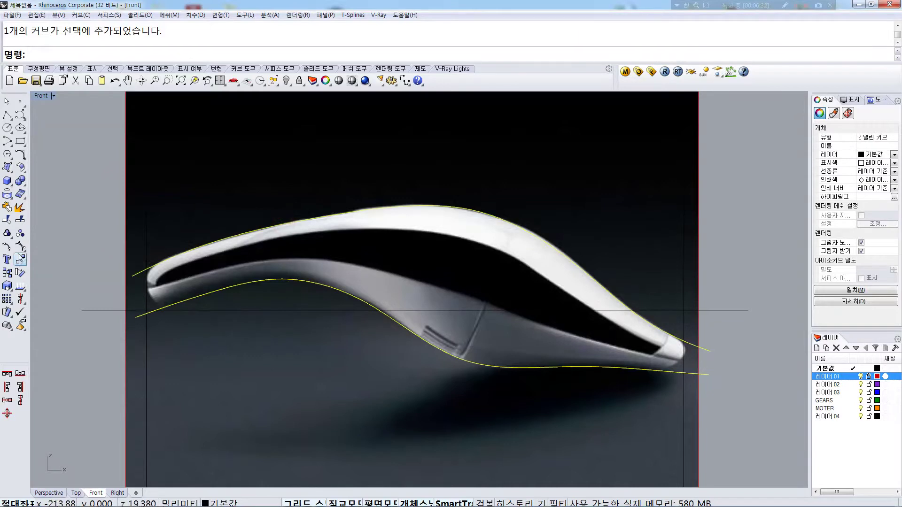
{"action": "left_click", "coordinate": [21, 155]}
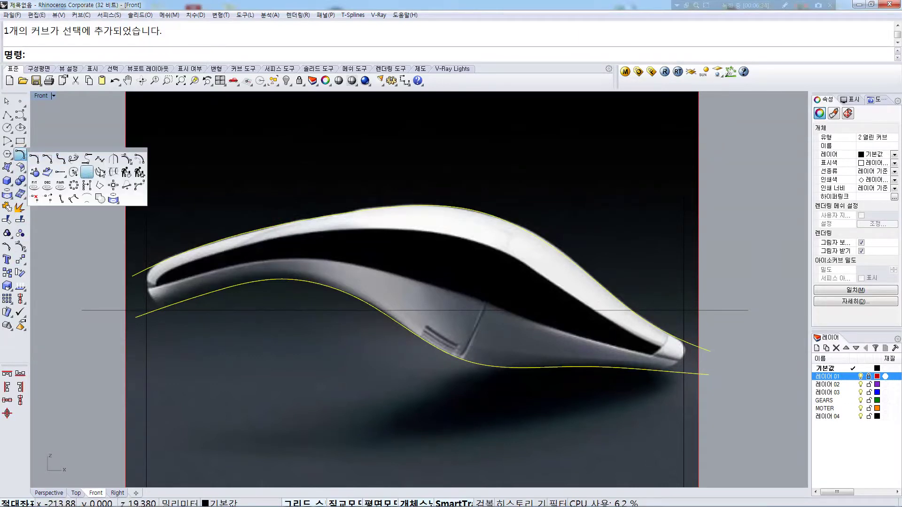
{"action": "left_click", "coordinate": [135, 174]}
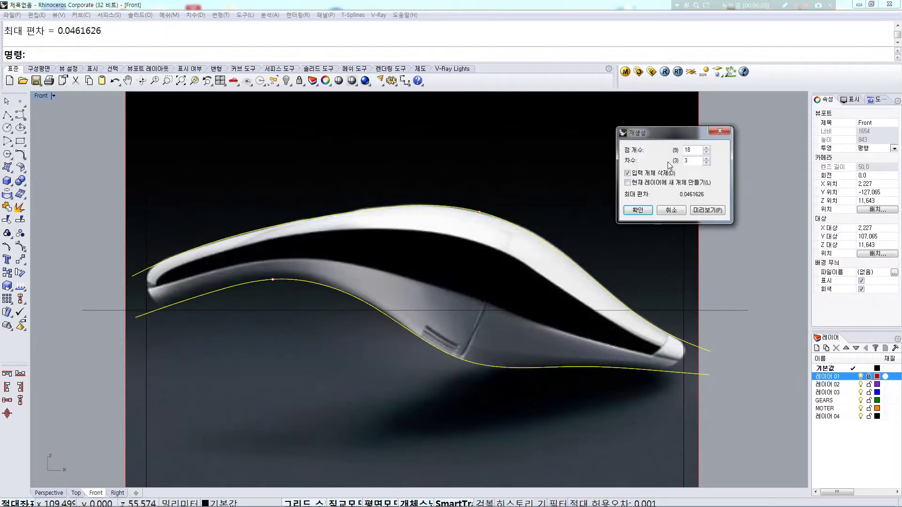
{"action": "double_click", "coordinate": [692, 150]}
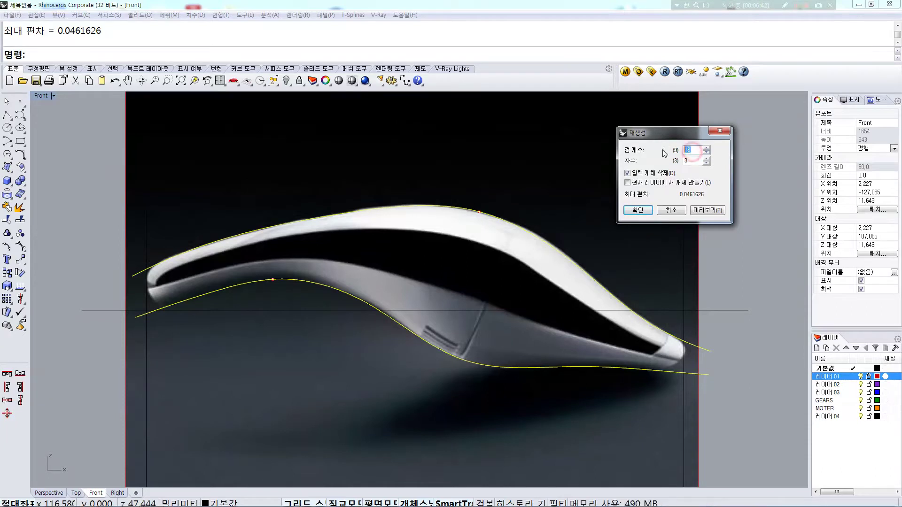
{"action": "left_click", "coordinate": [671, 212]}
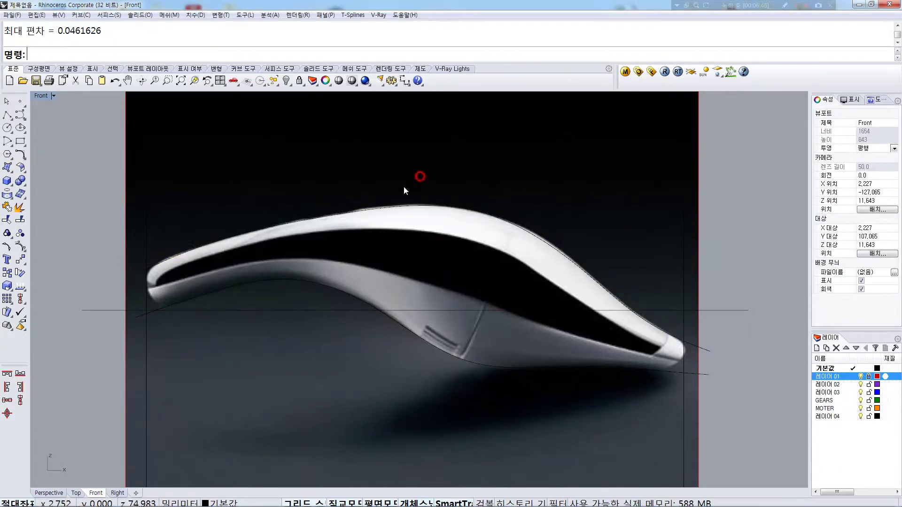
Compare the side profile curves with the two mirrored outline curves in Top, then return to a maximized Front view with nothing selected
{"action": "left_click_drag", "start_coordinate": [286, 283], "coordinate": [285, 283]}
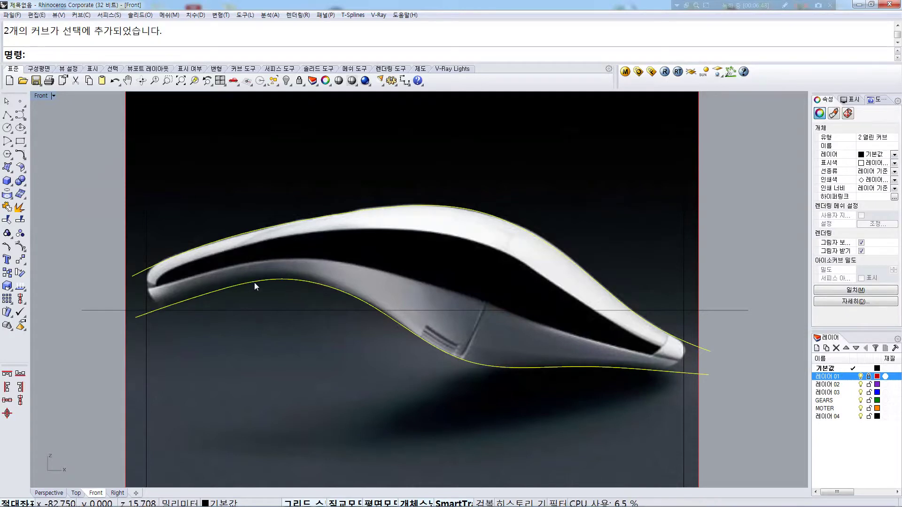
{"action": "double_click", "coordinate": [43, 96]}
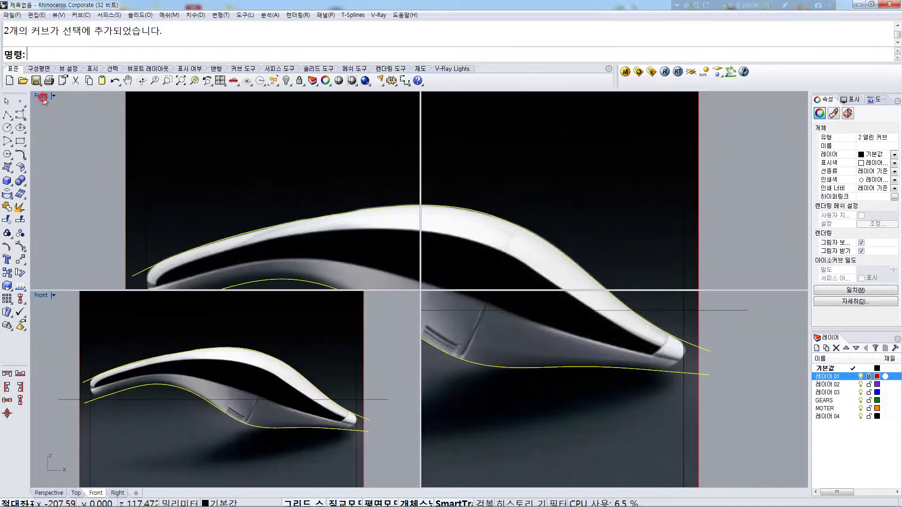
{"action": "scroll", "coordinate": [194, 212], "scroll_direction": "up", "scroll_amount": 2}
{"action": "left_click", "coordinate": [193, 212]}
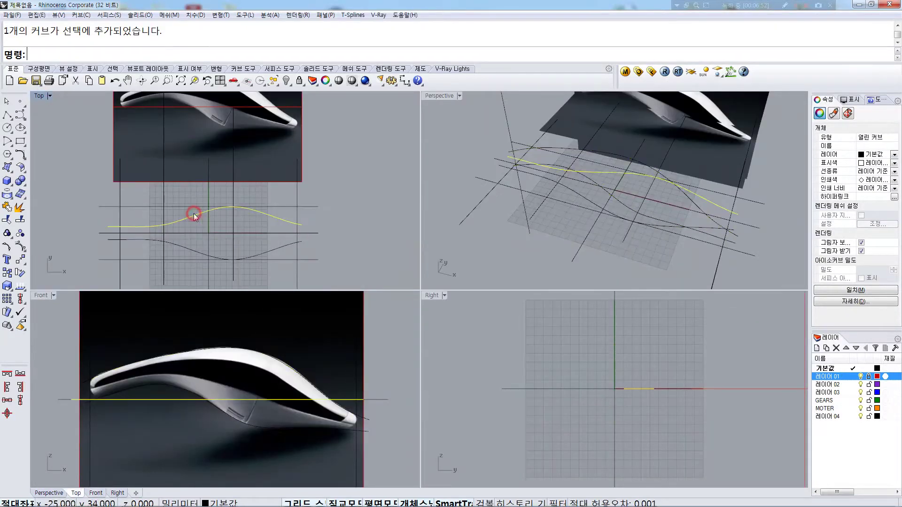
{"action": "left_click", "coordinate": [187, 247], "text": "shift"}
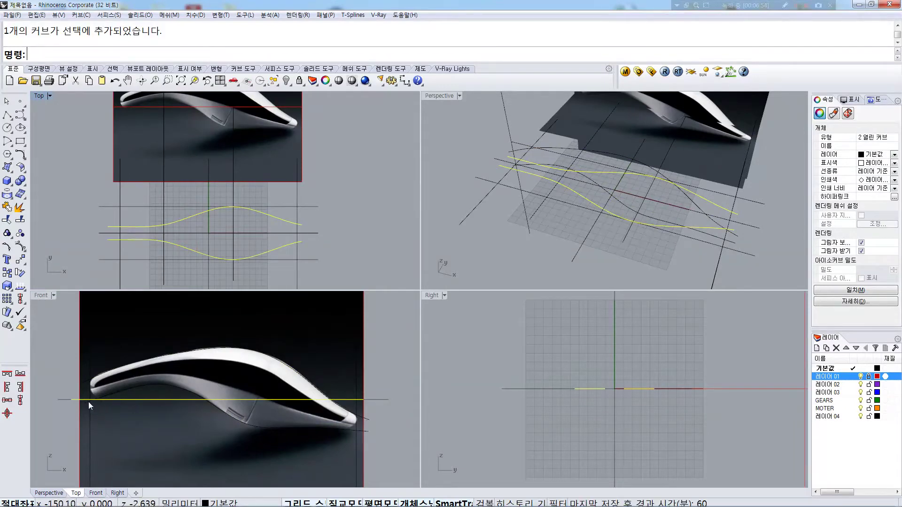
{"action": "scroll", "coordinate": [100, 389], "scroll_direction": "up", "scroll_amount": 2}
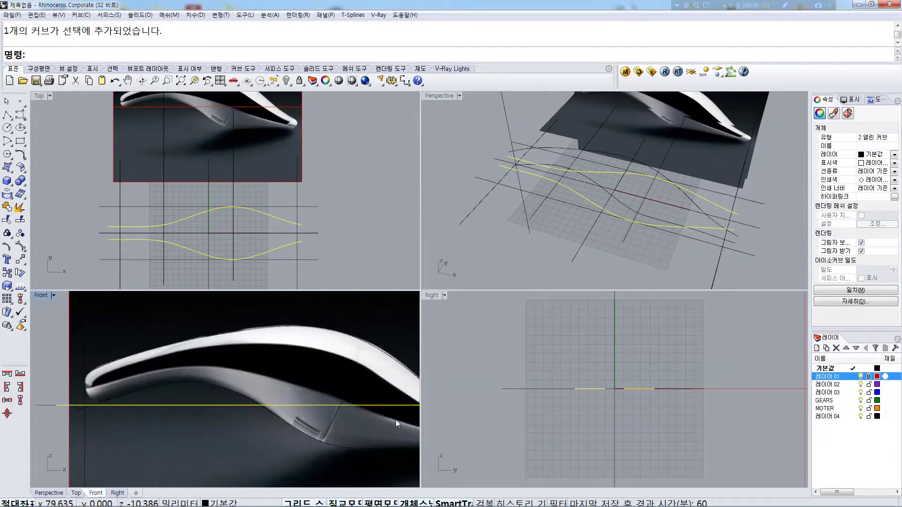
{"action": "right_click_drag", "start_coordinate": [395, 419], "coordinate": [275, 380]}
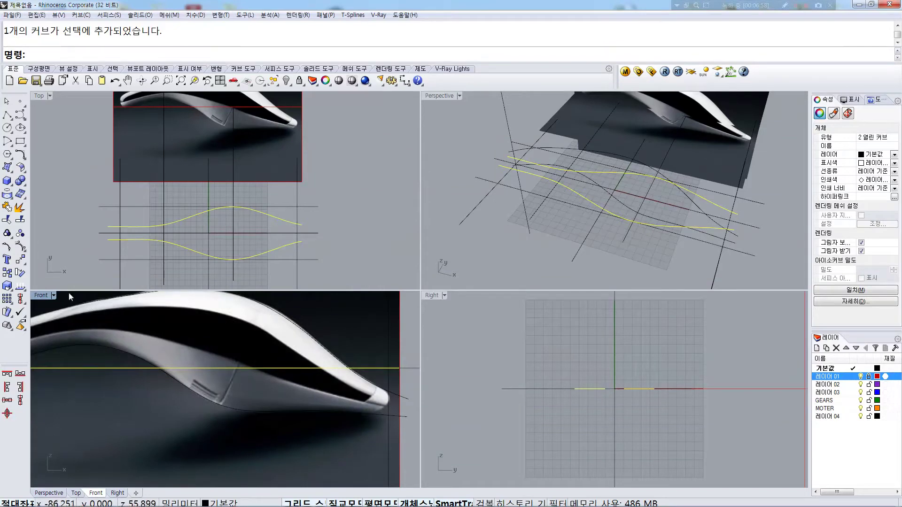
{"action": "double_click", "coordinate": [39, 295]}
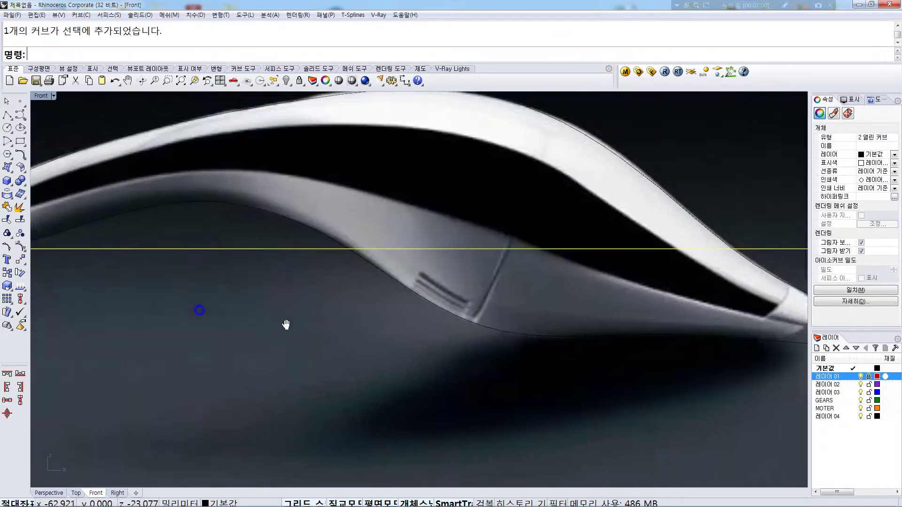
{"action": "scroll", "coordinate": [269, 321], "scroll_direction": "down", "scroll_amount": 2}
{"action": "left_click", "coordinate": [201, 297]}
Trace the lower edge of the black band with a seven-point interpolated curve from beyond the left tip to about x 164, z -31
{"action": "left_click", "coordinate": [20, 116]}
{"action": "left_click", "coordinate": [48, 121]}
{"action": "scroll", "coordinate": [97, 229], "scroll_direction": "up", "scroll_amount": 2}
{"action": "scroll", "coordinate": [97, 228], "scroll_direction": "up", "scroll_amount": 1}
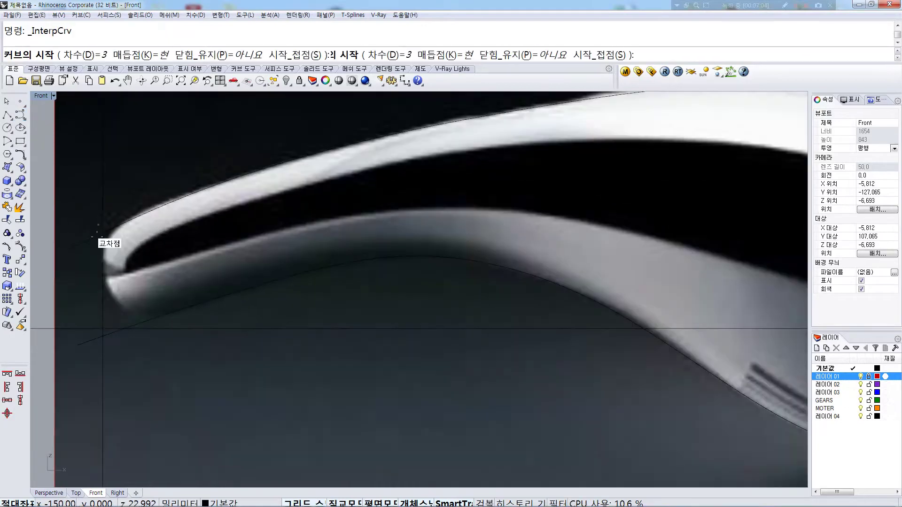
{"action": "left_click", "coordinate": [77, 287]}
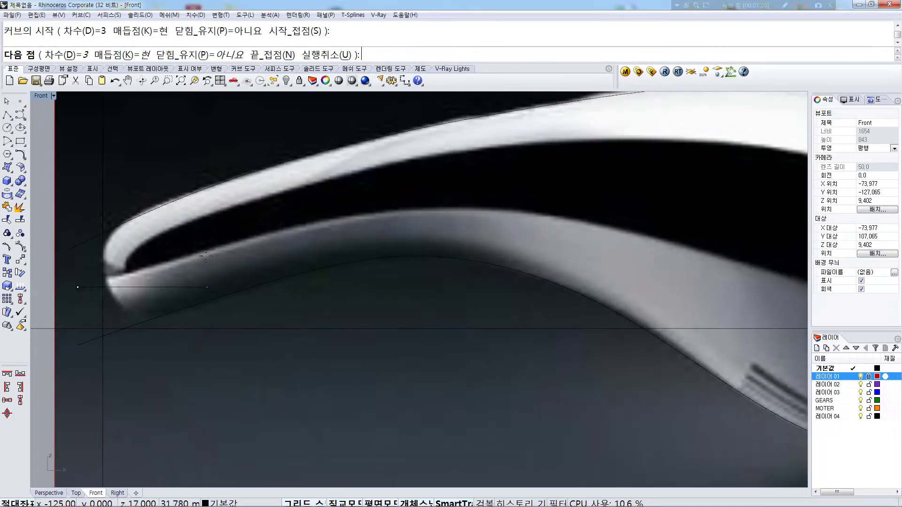
{"action": "left_click", "coordinate": [236, 240]}
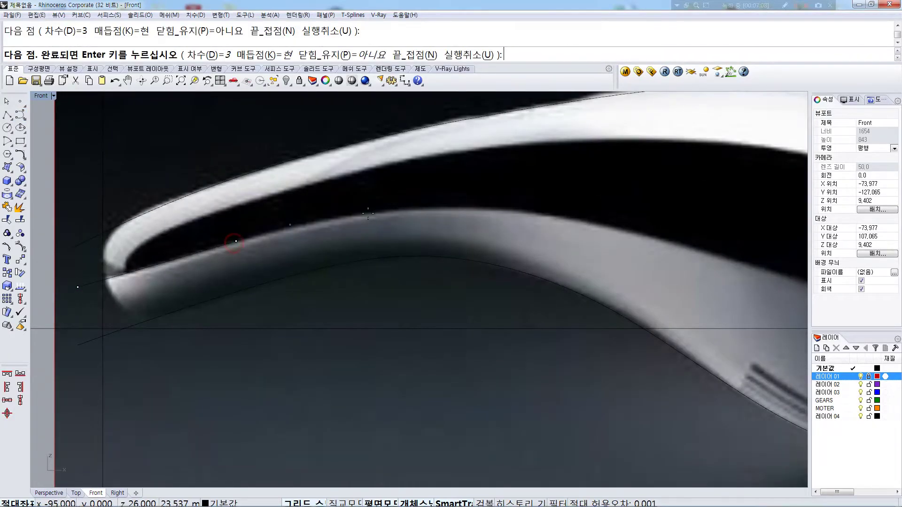
{"action": "left_click", "coordinate": [394, 212]}
{"action": "left_click", "coordinate": [621, 229]}
{"action": "right_click_drag", "start_coordinate": [621, 229], "coordinate": [293, 158]}
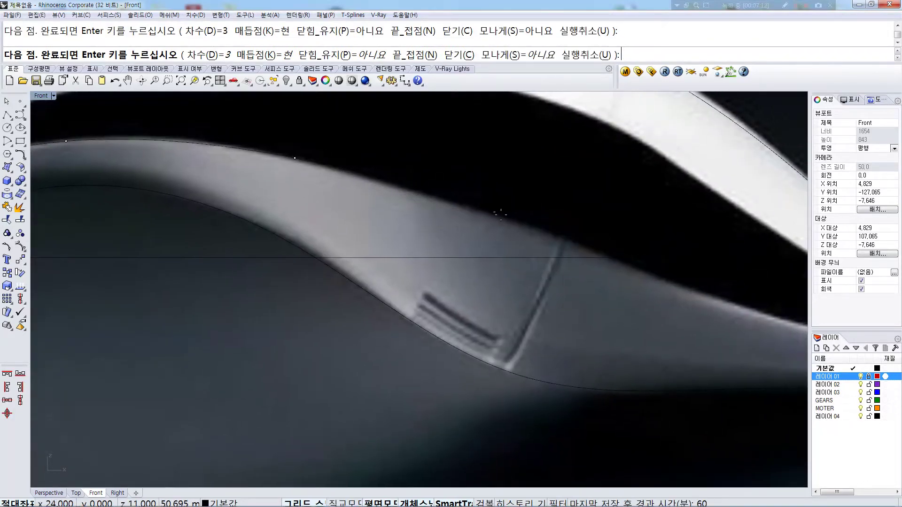
{"action": "left_click", "coordinate": [565, 239]}
{"action": "right_click_drag", "start_coordinate": [565, 240], "coordinate": [246, 174]}
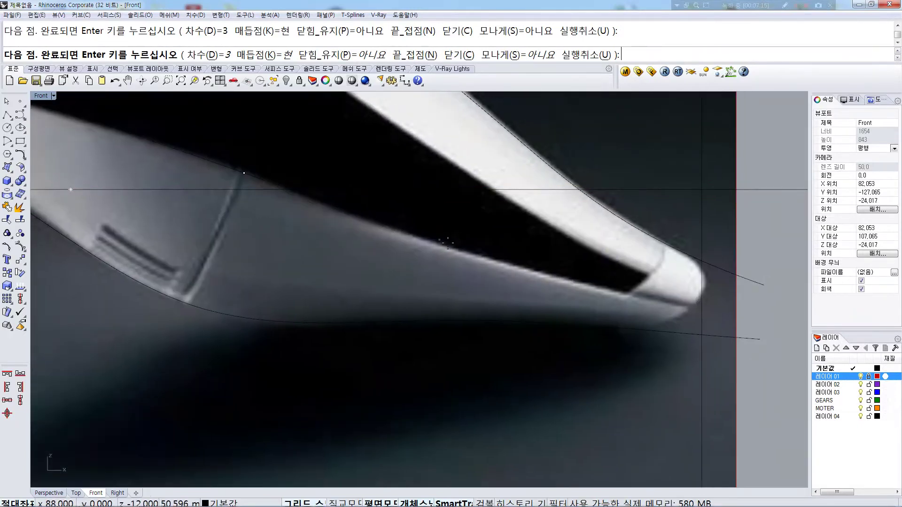
{"action": "left_click", "coordinate": [471, 255]}
{"action": "right_click_drag", "start_coordinate": [604, 296], "coordinate": [399, 268]}
{"action": "left_click", "coordinate": [552, 289]}
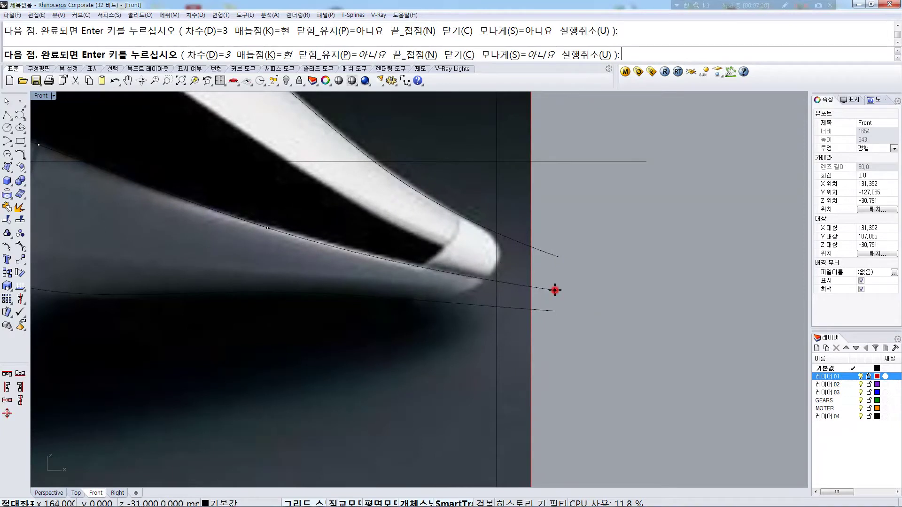
{"action": "key", "text": "Return"}
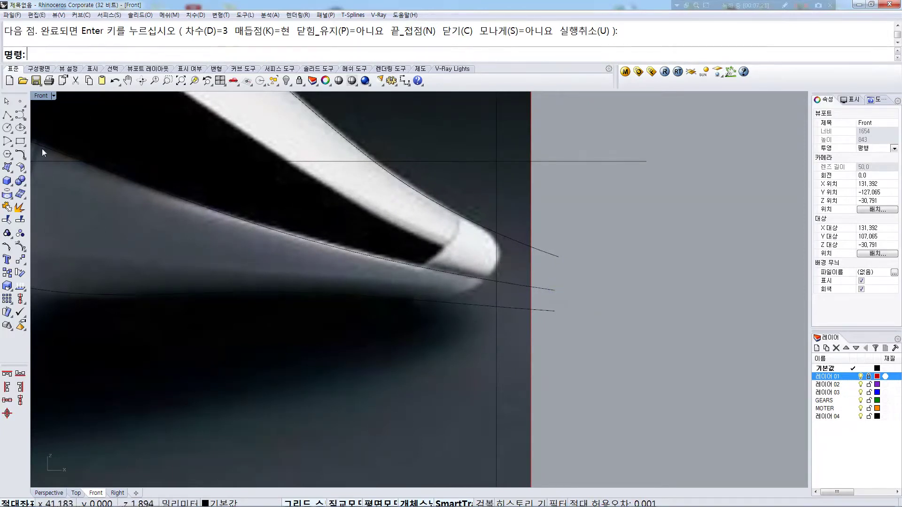
Draw a diagonal polyline segment across the product's right tip from about x 155, z -15 to x 136, z -39
{"action": "left_click", "coordinate": [7, 114]}
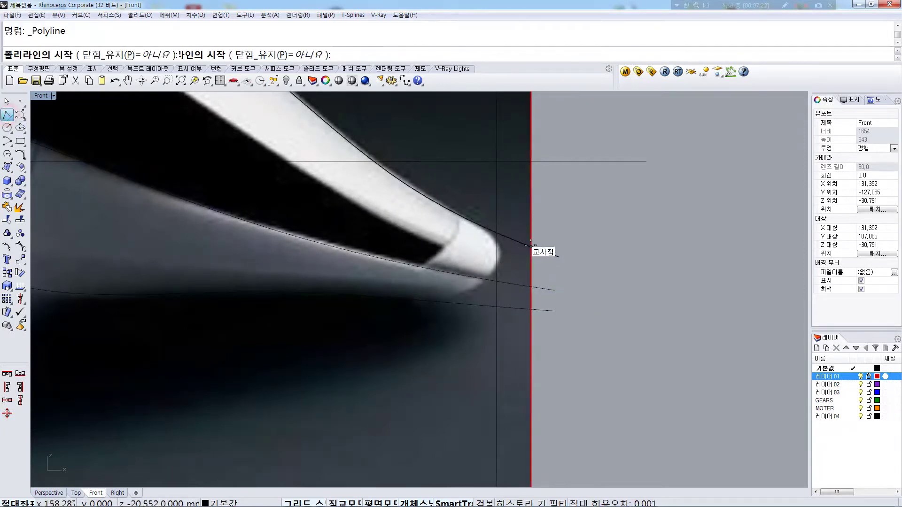
{"action": "left_click", "coordinate": [518, 224]}
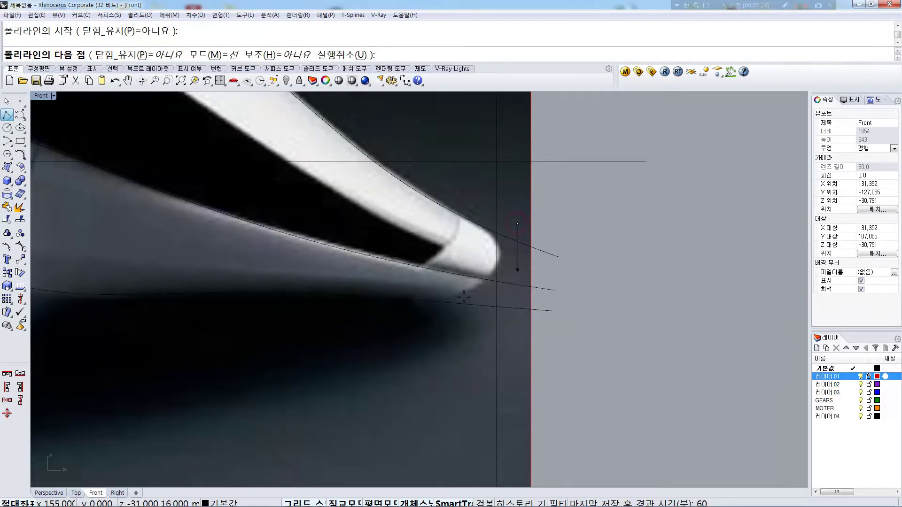
{"action": "left_click", "coordinate": [438, 324]}
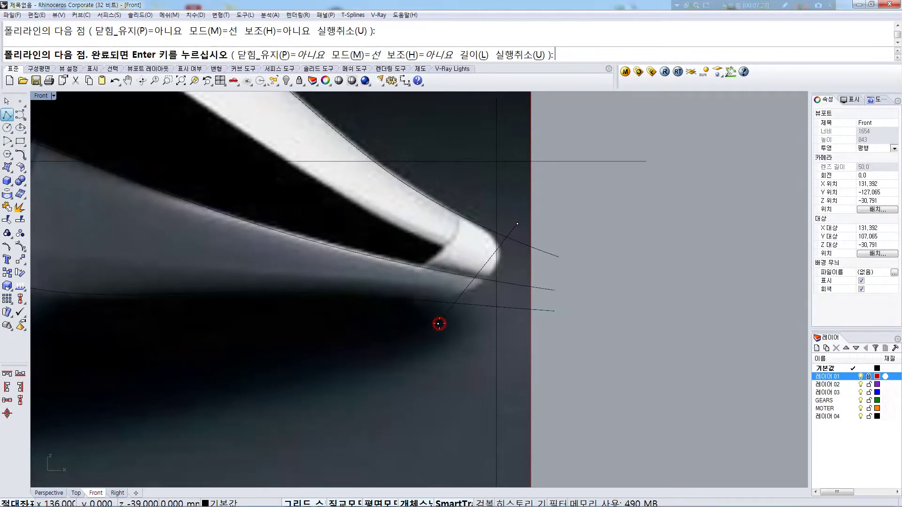
{"action": "key", "text": "Return"}
Draw a slanted line across the left tip, extending both ways from the seam curve's crossing with the vertical guide, ending near x -144, z -9
{"action": "scroll", "coordinate": [432, 300], "scroll_direction": "down", "scroll_amount": 3}
{"action": "scroll", "coordinate": [289, 301], "scroll_direction": "down", "scroll_amount": 2}
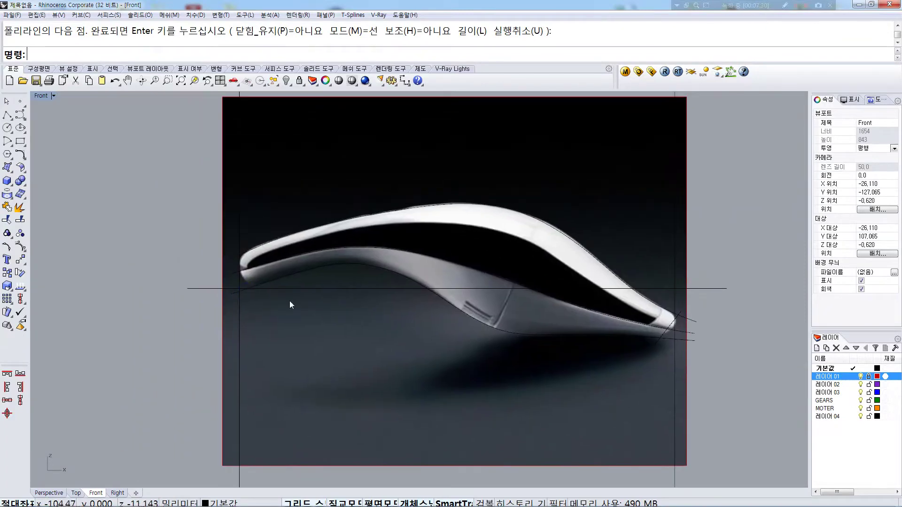
{"action": "scroll", "coordinate": [236, 267], "scroll_direction": "up", "scroll_amount": 5}
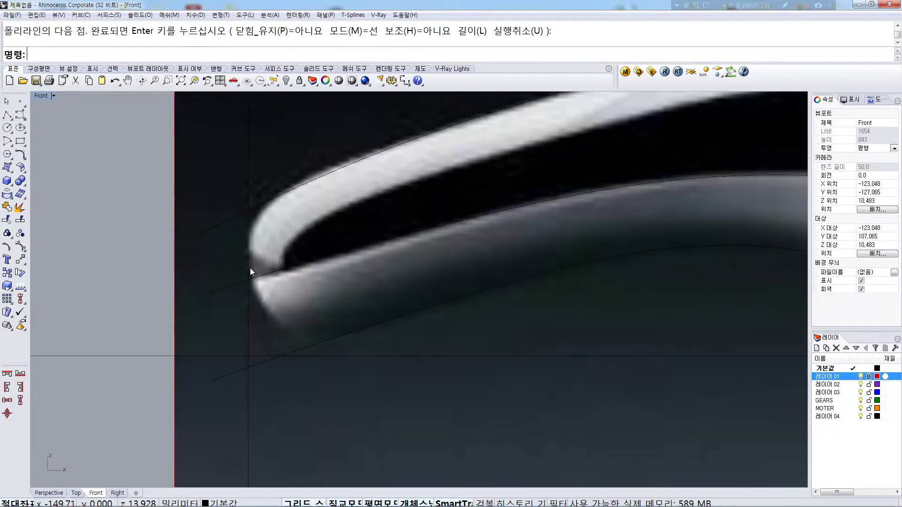
{"action": "left_click", "coordinate": [8, 115]}
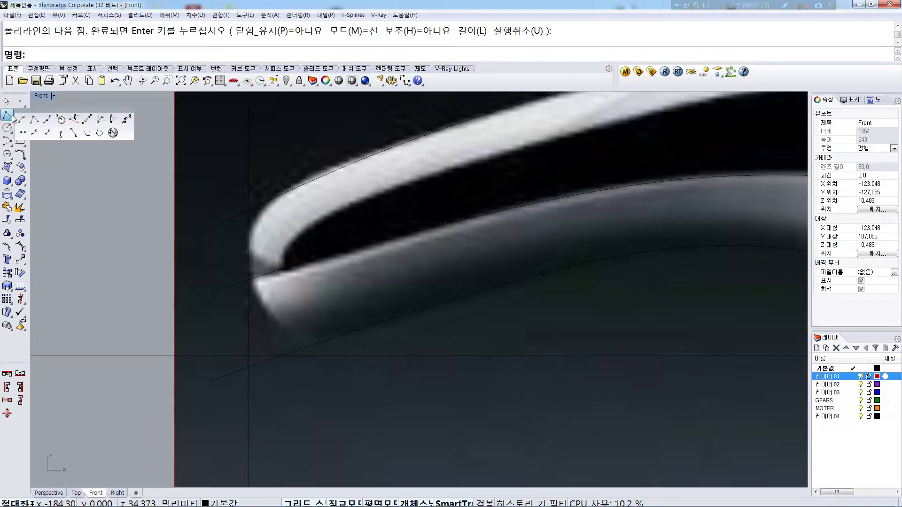
{"action": "left_click", "coordinate": [47, 121]}
{"action": "left_click", "coordinate": [248, 280]}
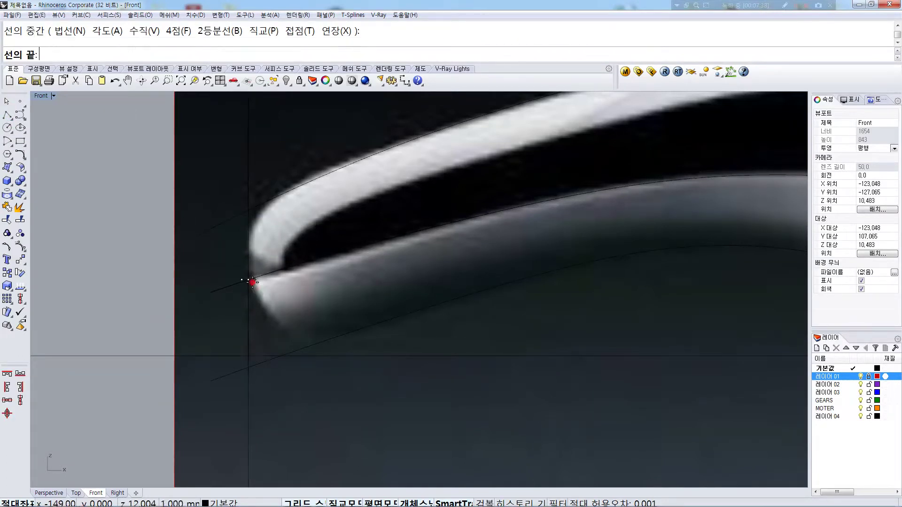
{"action": "left_click", "coordinate": [287, 413]}
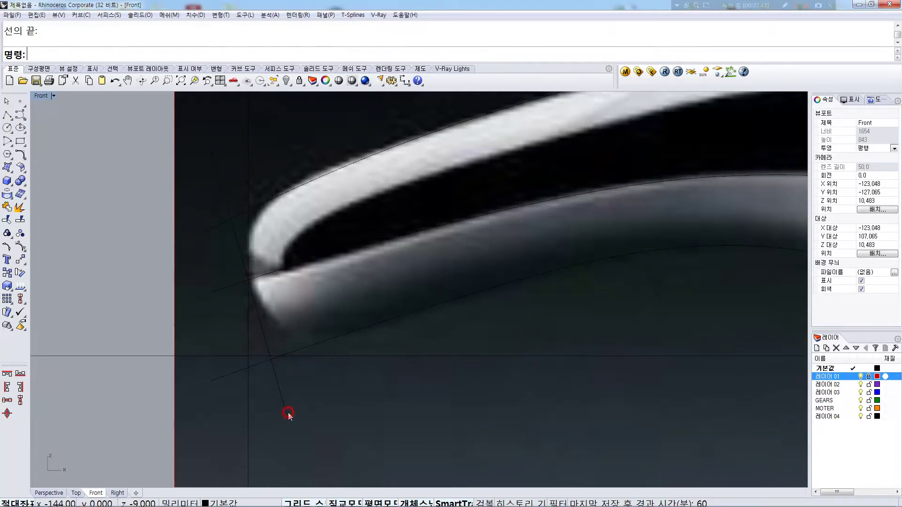
Add an aligned dimension in Front along the slanted left-tip line, between its crossings with the upper and lower profile curves
{"action": "right_click_drag", "start_coordinate": [257, 308], "coordinate": [332, 310]}
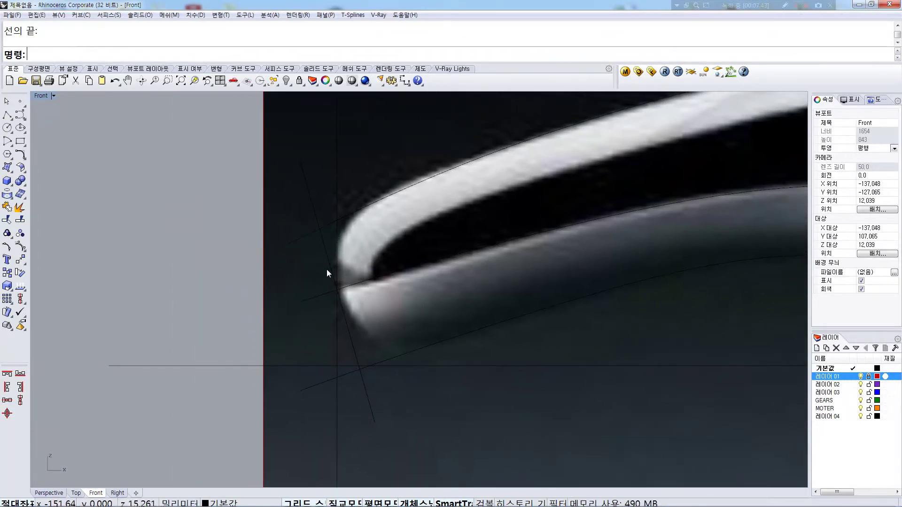
{"action": "left_click", "coordinate": [407, 85]}
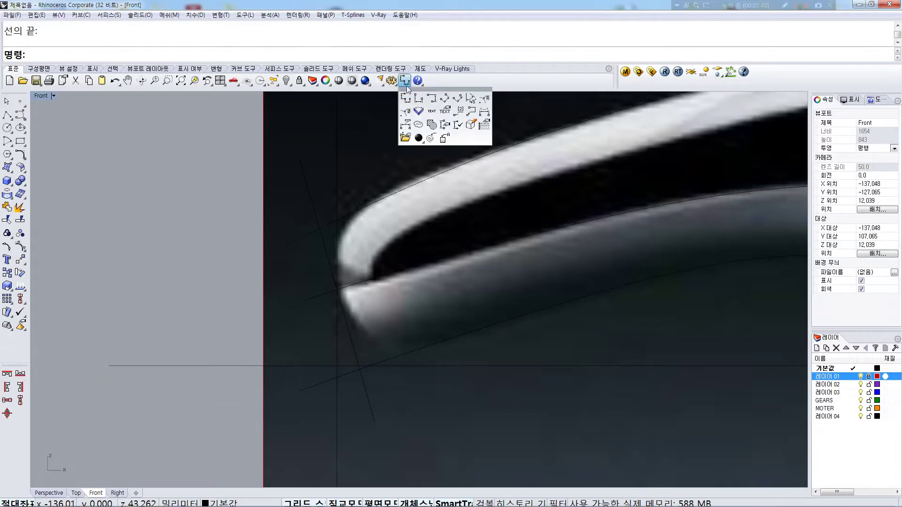
{"action": "left_click", "coordinate": [432, 98]}
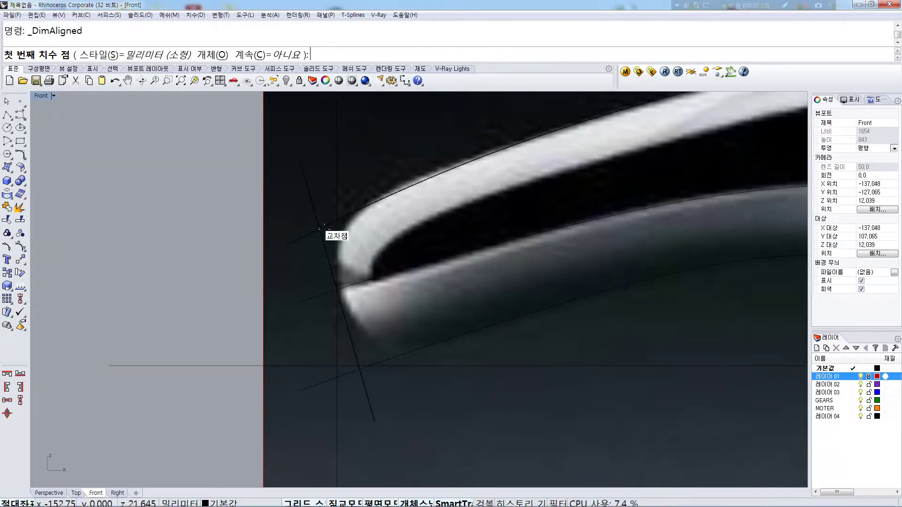
{"action": "left_click", "coordinate": [319, 229]}
{"action": "left_click", "coordinate": [360, 367]}
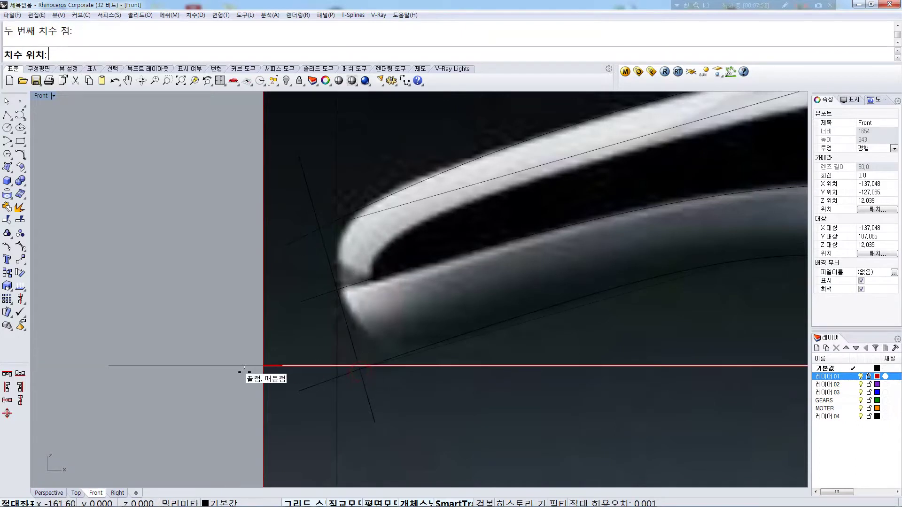
{"action": "left_click", "coordinate": [191, 392]}
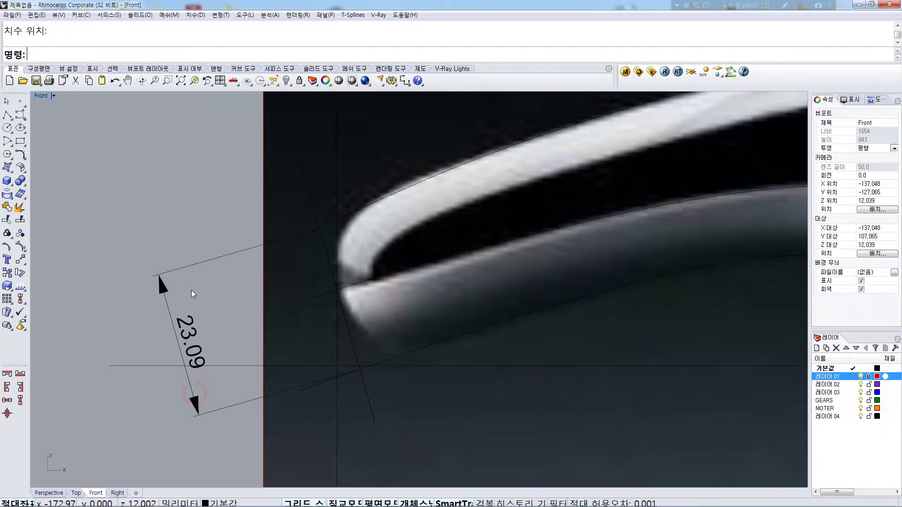
Restore the four-view layout and dimension the gap between the two mirrored outline curves at their left ends in Top
{"action": "double_click", "coordinate": [41, 96]}
{"action": "scroll", "coordinate": [193, 188], "scroll_direction": "up", "scroll_amount": 6}
{"action": "key", "text": "Return"}
{"action": "left_click", "coordinate": [239, 183]}
{"action": "left_click", "coordinate": [244, 236]}
{"action": "left_click", "coordinate": [188, 234]}
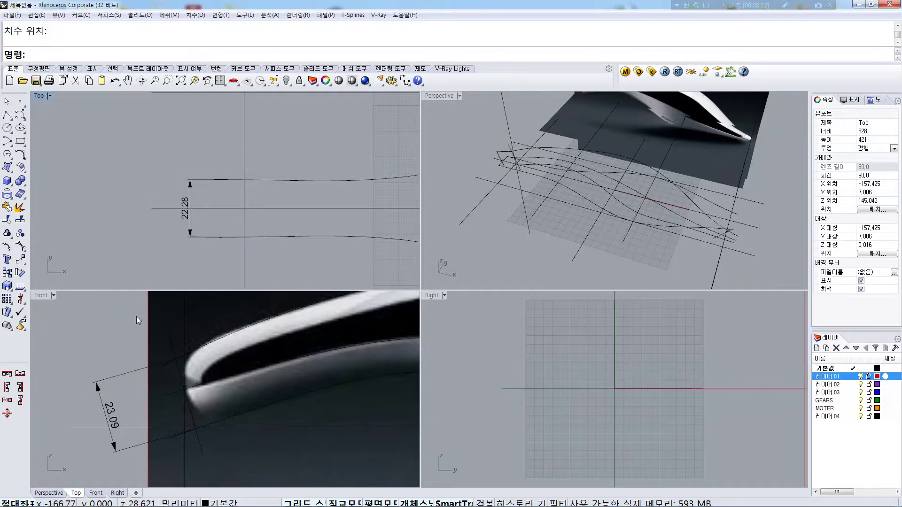
Turn on edit points for both outline curves and select only their left-end points together with the width dimension in Top
{"action": "scroll", "coordinate": [208, 209], "scroll_direction": "up", "scroll_amount": 3}
{"action": "left_click", "coordinate": [294, 166]}
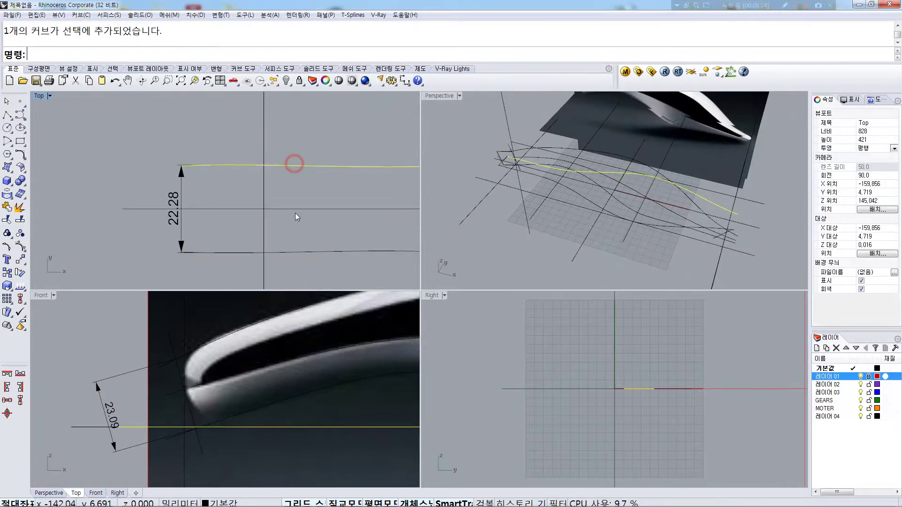
{"action": "left_click", "coordinate": [307, 252], "text": "shift"}
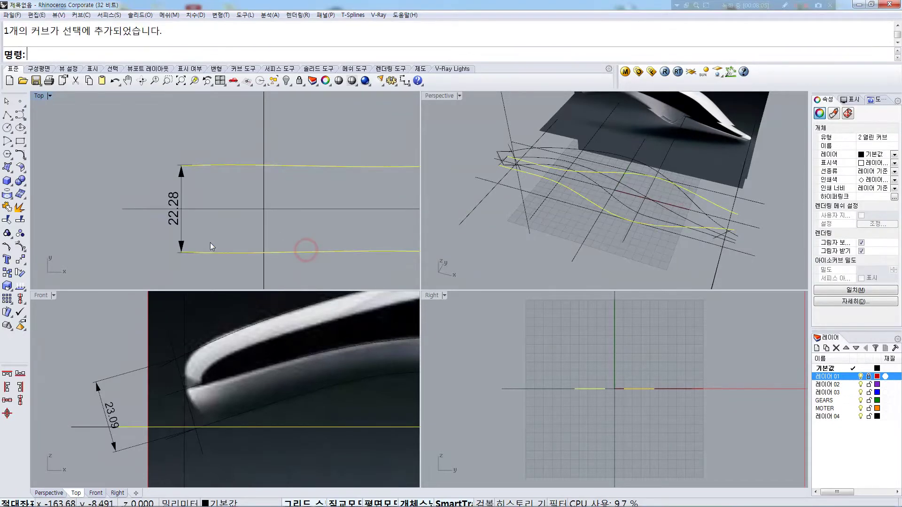
{"action": "left_click", "coordinate": [7, 247]}
{"action": "left_click_drag", "start_coordinate": [150, 135], "coordinate": [336, 260]}
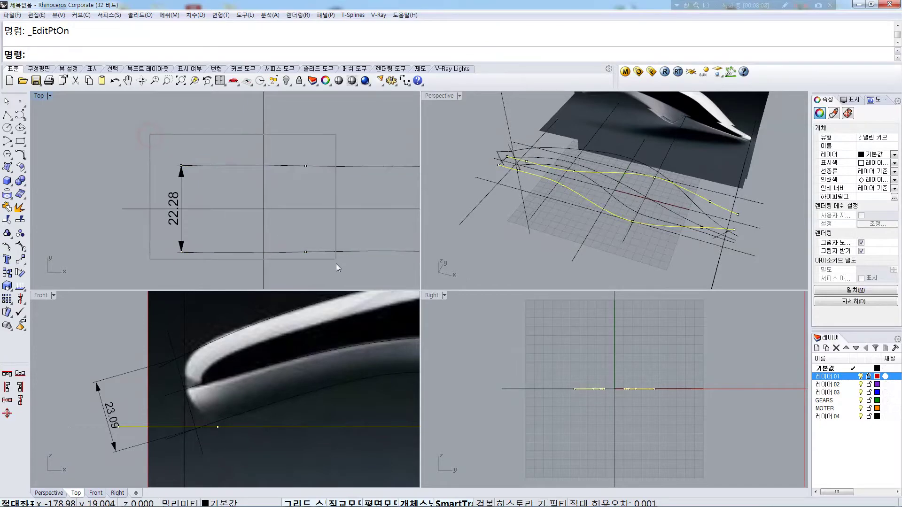
{"action": "left_click", "coordinate": [168, 336], "text": "ctrl"}
{"action": "left_click", "coordinate": [184, 314], "text": "ctrl"}
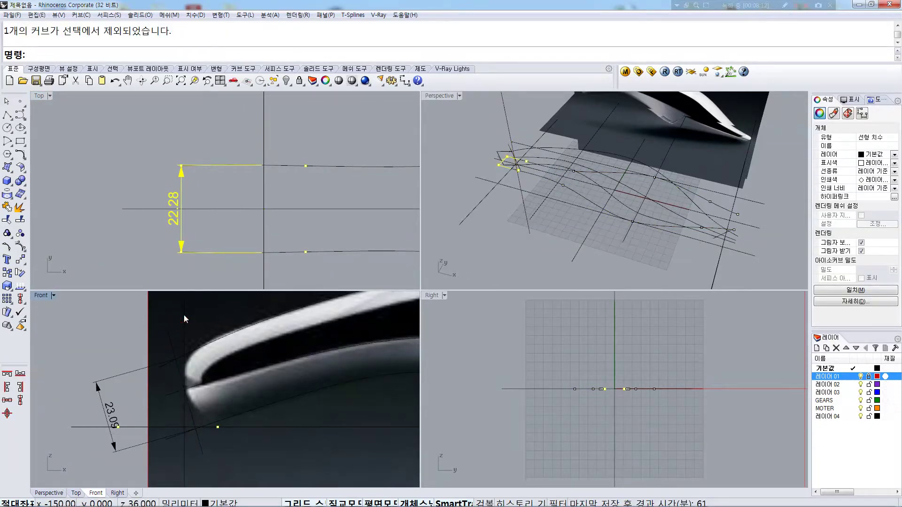
{"action": "scroll", "coordinate": [502, 169], "scroll_direction": "up", "scroll_amount": 2}
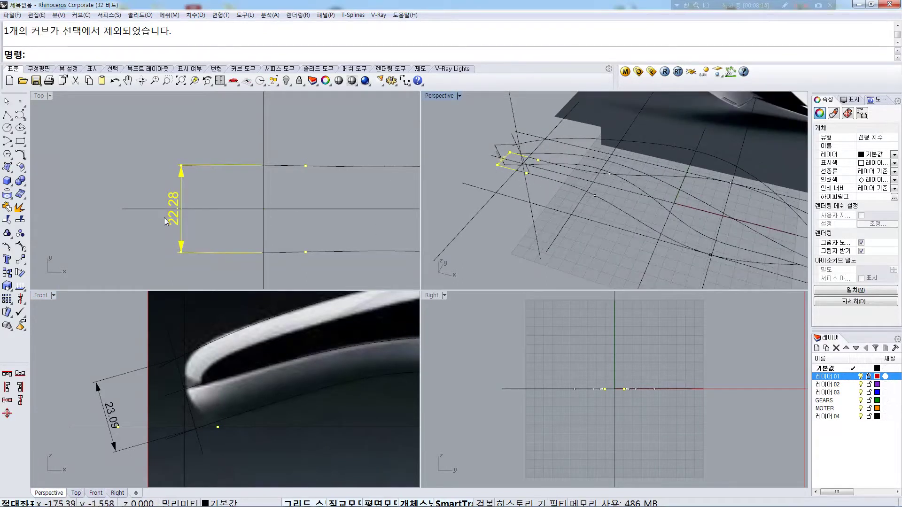
{"action": "middle_click", "coordinate": [202, 210]}
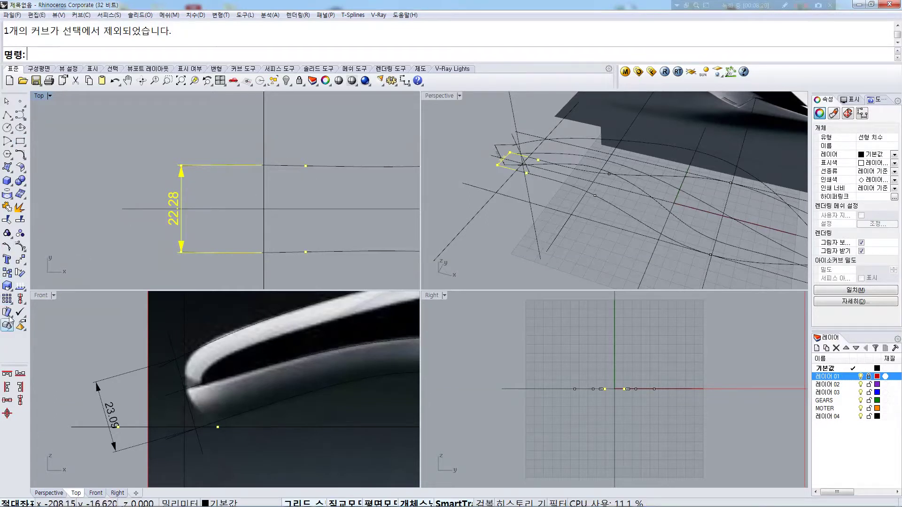
Try to widen the selected left-end points with a one-directional scale from the centerline, and undo it
{"action": "left_click", "coordinate": [7, 285]}
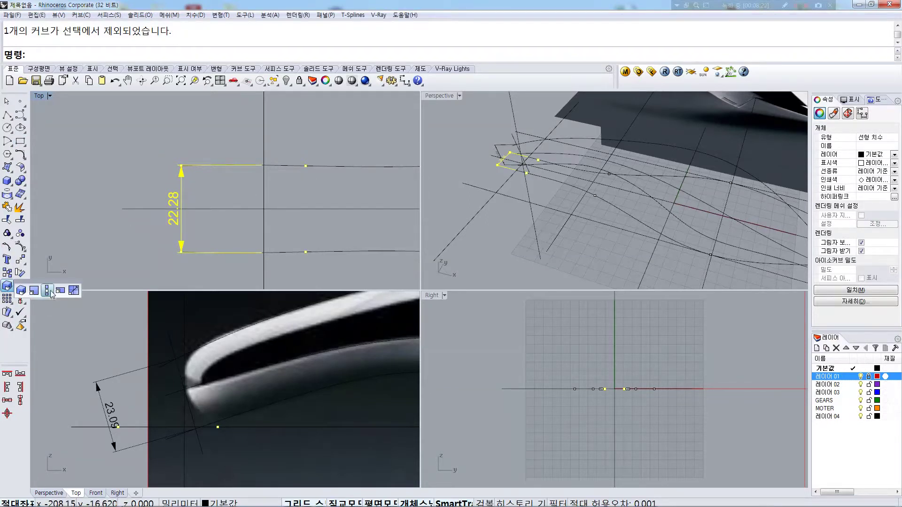
{"action": "left_click", "coordinate": [47, 291]}
{"action": "left_click", "coordinate": [266, 208]}
{"action": "left_click", "coordinate": [203, 119]}
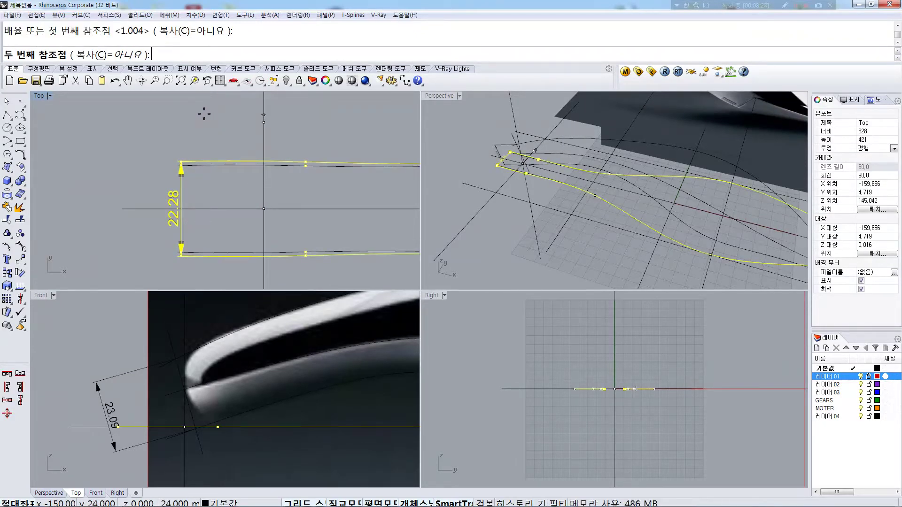
{"action": "left_click", "coordinate": [203, 114]}
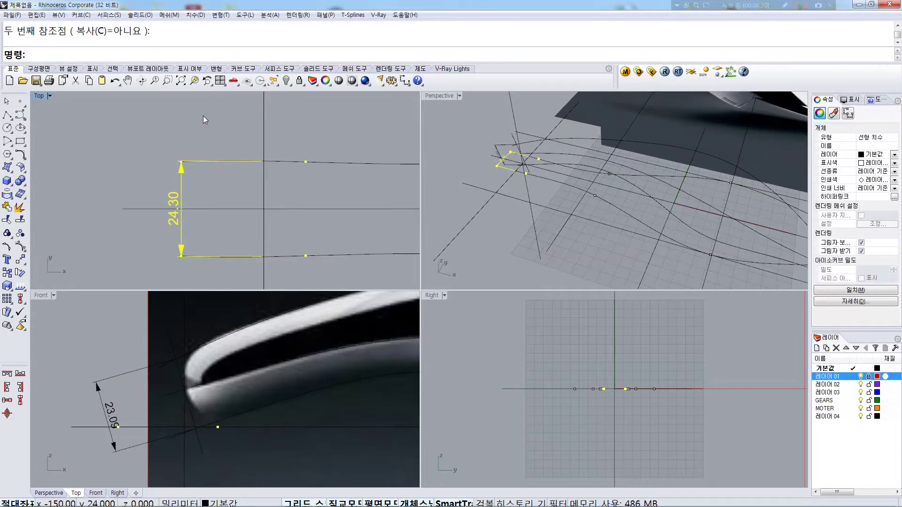
{"action": "key", "text": "ctrl+z"}
Widen the left ends of the outline curves to about 23.87 mm with Scale1D from the guides' crossing on the centerline
{"action": "key", "text": "Return"}
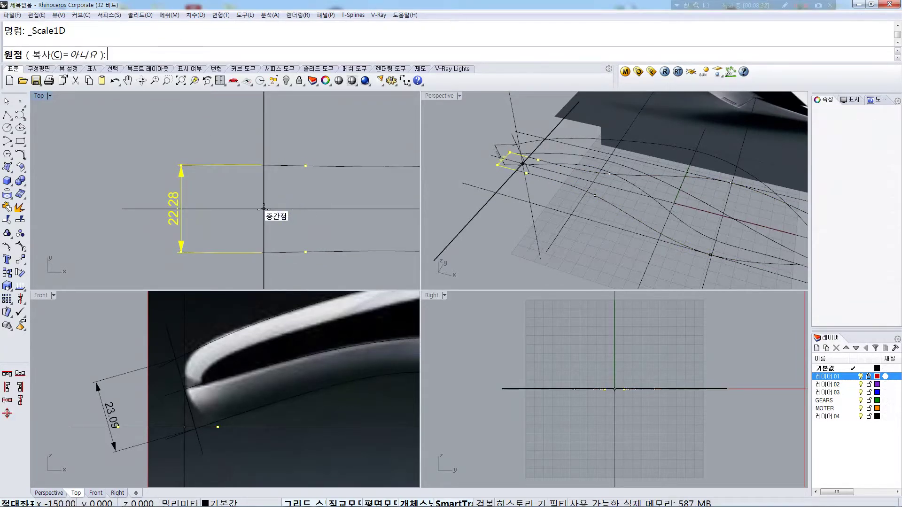
{"action": "left_click", "coordinate": [264, 209]}
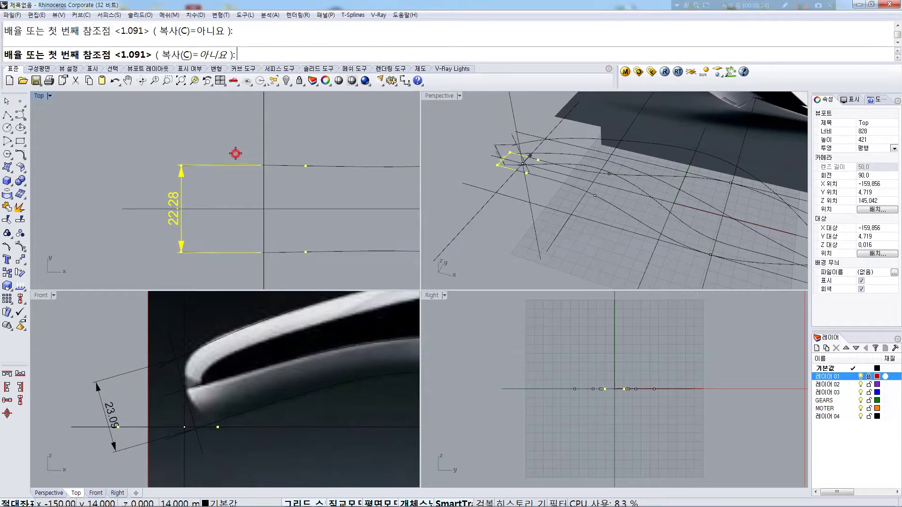
{"action": "left_click", "coordinate": [236, 154]}
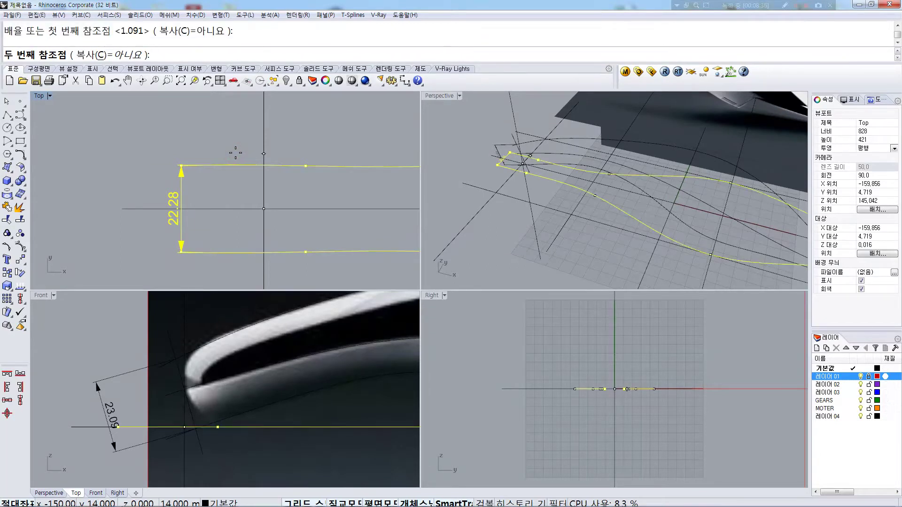
{"action": "left_click", "coordinate": [235, 148]}
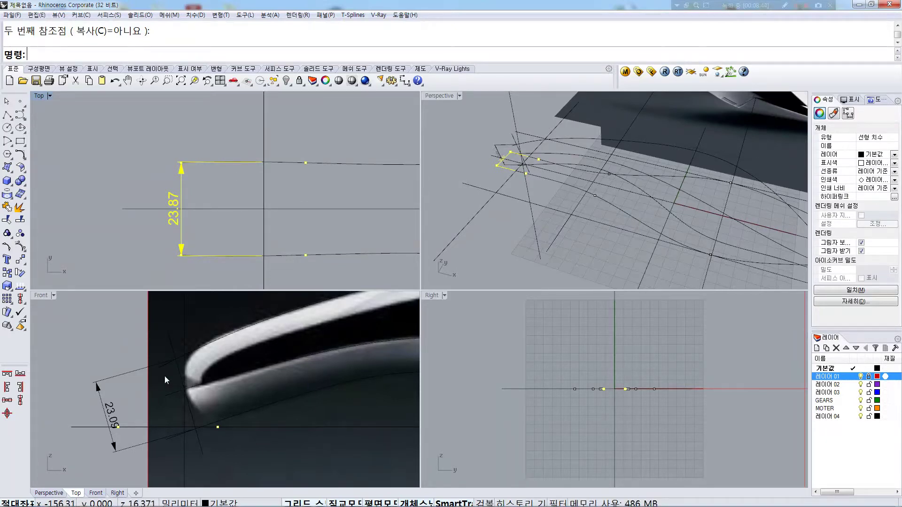
{"action": "left_click", "coordinate": [336, 270]}
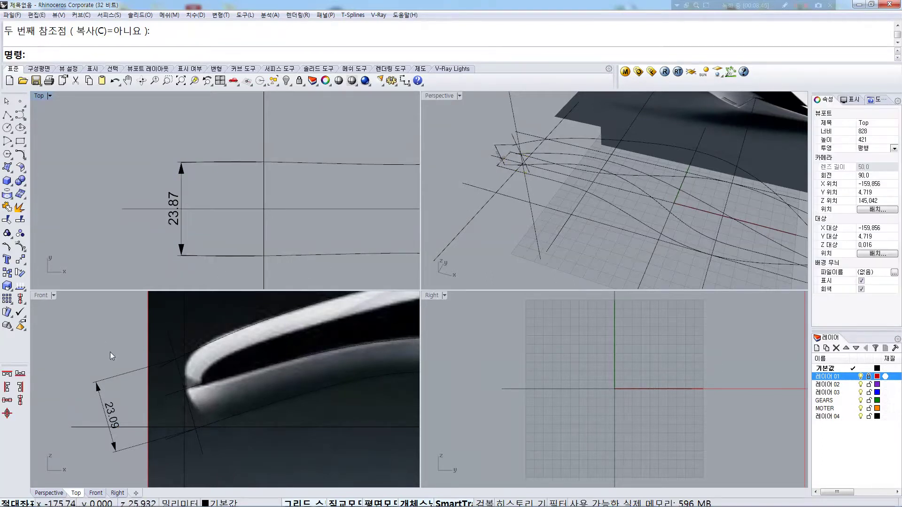
Delete the left-tip dimension in Front and the outline width dimension in Top
{"action": "left_click", "coordinate": [94, 383]}
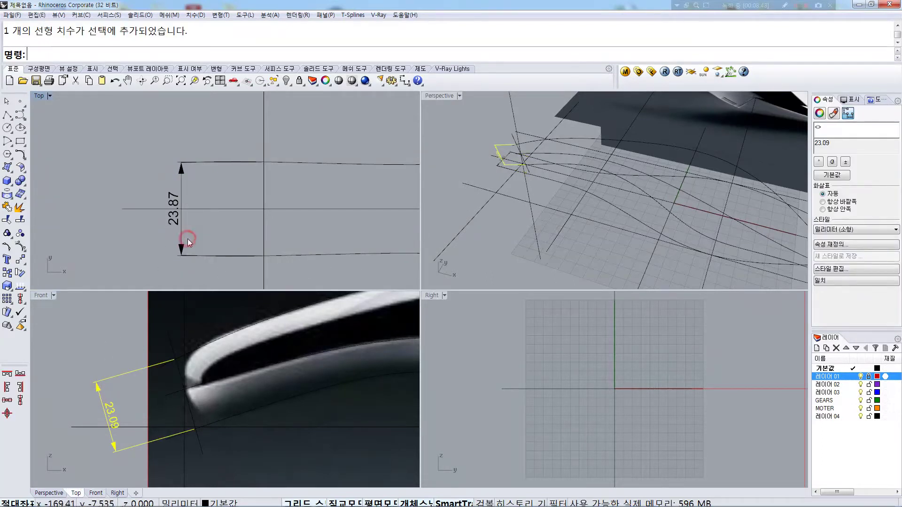
{"action": "left_click", "coordinate": [178, 246], "text": "shift"}
{"action": "key", "text": "Delete"}
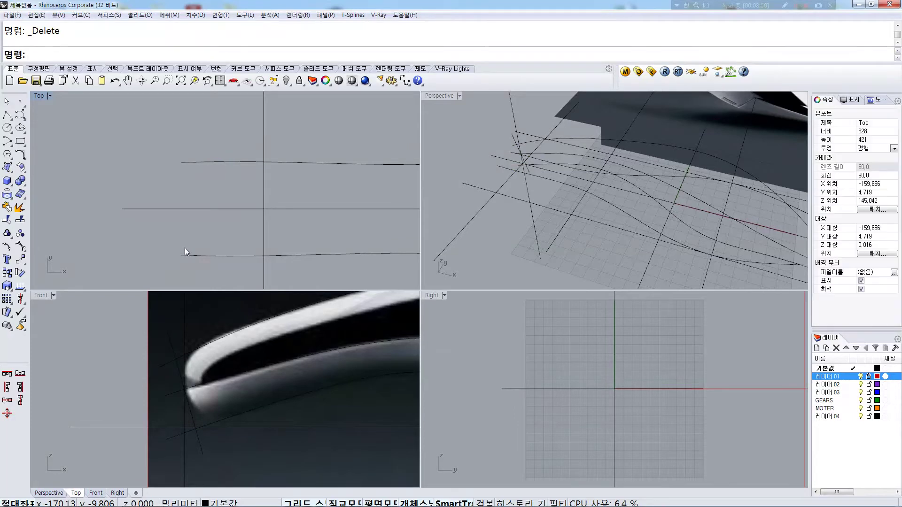
{"action": "scroll", "coordinate": [208, 204], "scroll_direction": "down", "scroll_amount": 5}
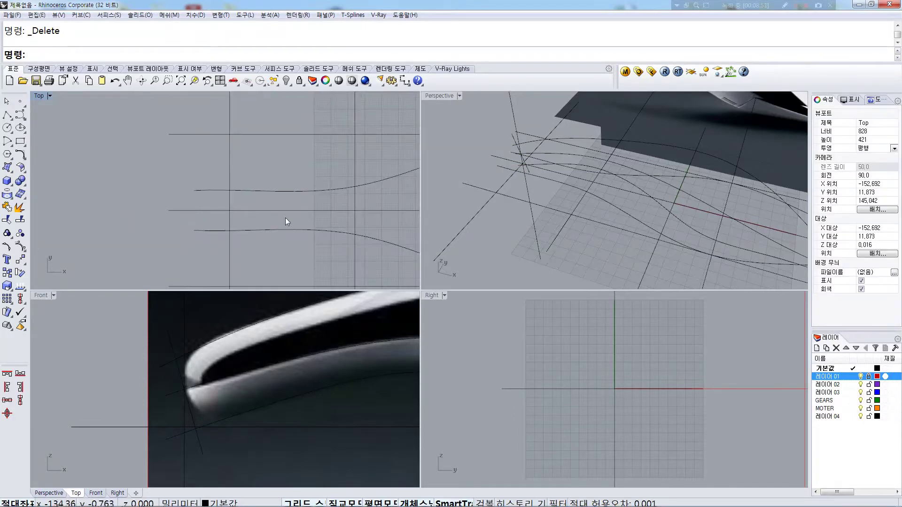
Examine the two planar outline curves and the seam curve together by highlighting them in a maximized Perspective view
{"action": "double_click", "coordinate": [430, 96]}
{"action": "right_click_drag", "start_coordinate": [459, 273], "coordinate": [483, 249]}
{"action": "scroll", "coordinate": [431, 266], "scroll_direction": "up", "scroll_amount": 3}
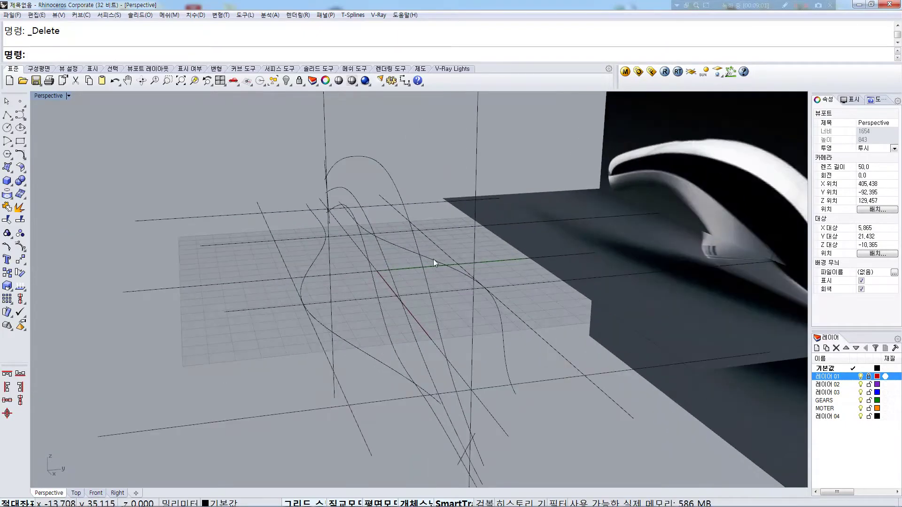
{"action": "left_click", "coordinate": [428, 254]}
{"action": "left_click", "coordinate": [319, 250], "text": "shift"}
{"action": "right_click_drag", "start_coordinate": [319, 253], "coordinate": [333, 212]}
{"action": "left_click", "coordinate": [317, 196], "text": "shift"}
{"action": "right_click_drag", "start_coordinate": [358, 277], "coordinate": [358, 289]}
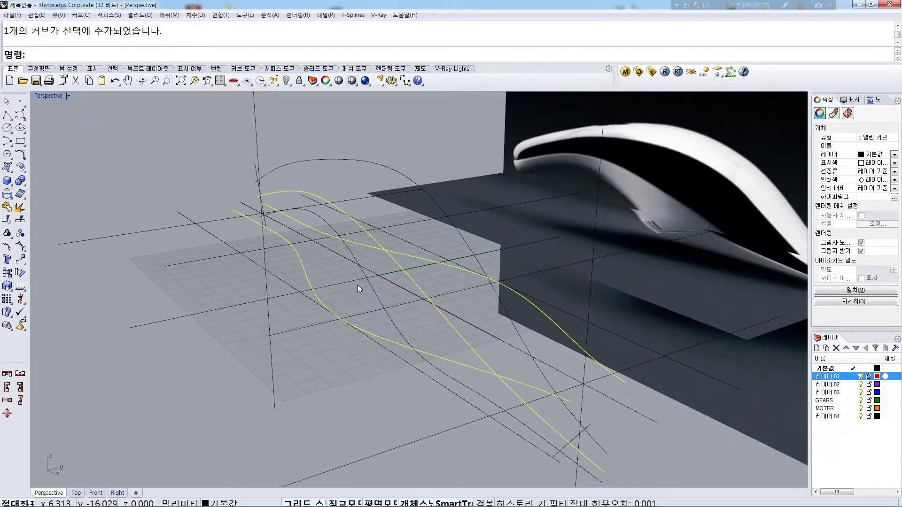
{"action": "left_click", "coordinate": [161, 164]}
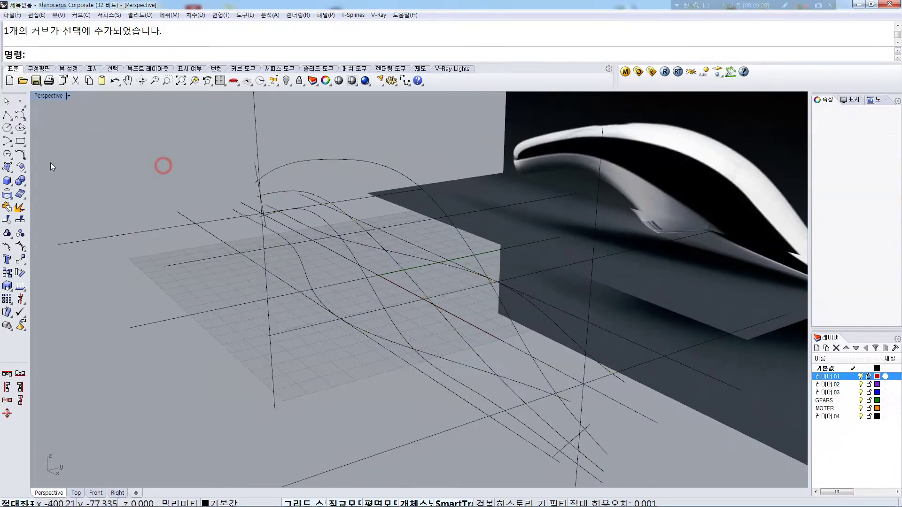
Create a 3D side curve from two views using one Top outline curve and the Front seam curve
{"action": "left_click", "coordinate": [5, 157]}
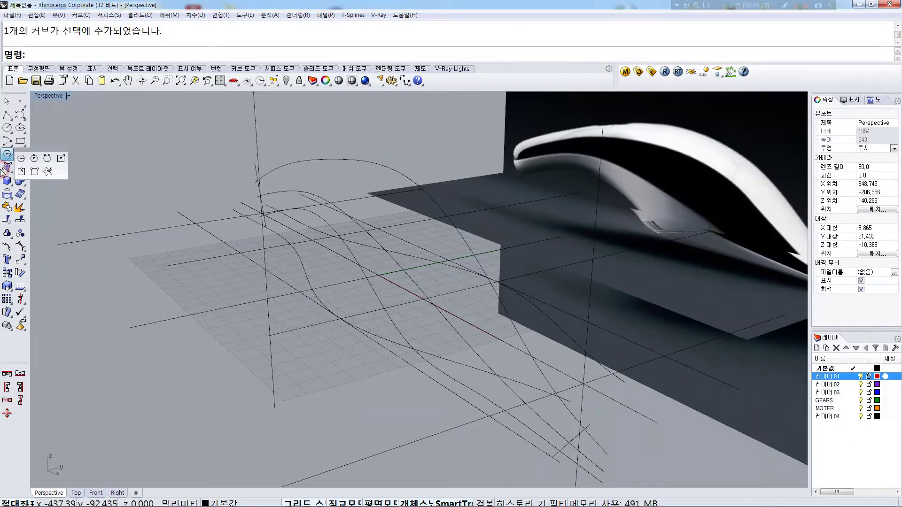
{"action": "left_click", "coordinate": [80, 130]}
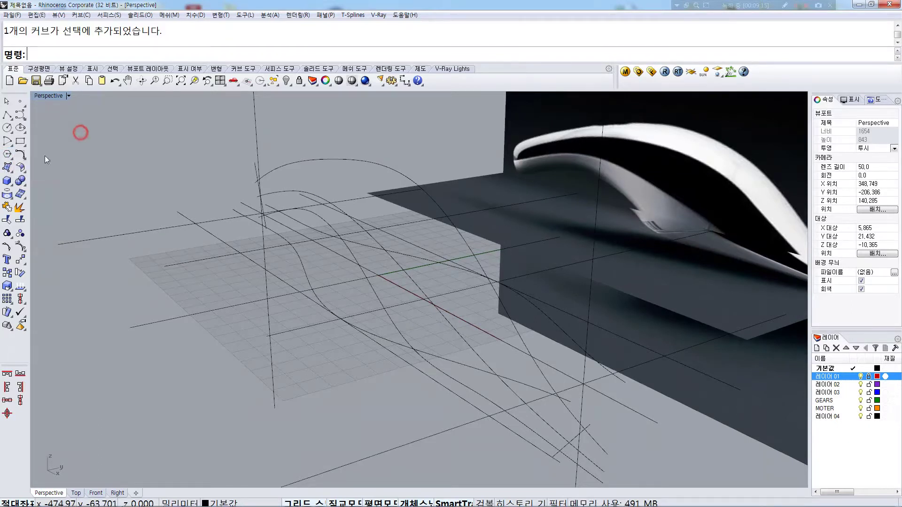
{"action": "left_click", "coordinate": [20, 155]}
{"action": "left_click", "coordinate": [79, 174]}
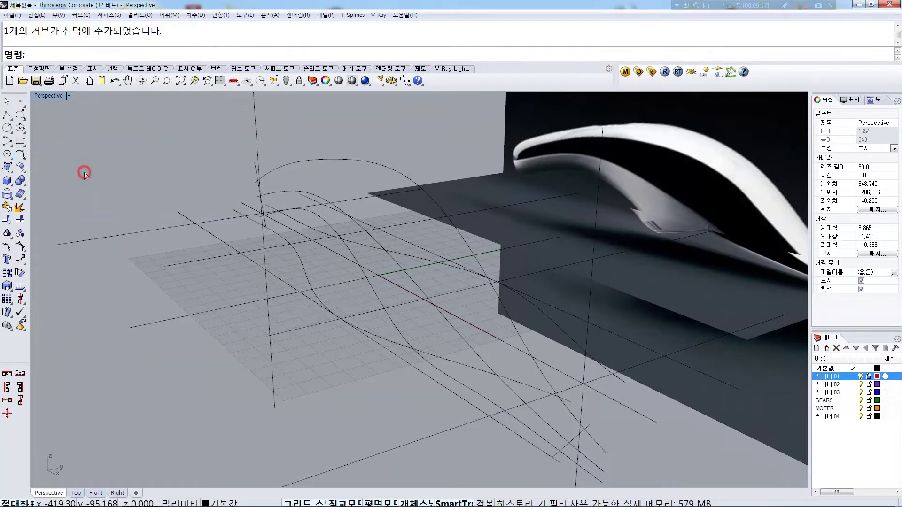
{"action": "left_click", "coordinate": [286, 238]}
{"action": "left_click", "coordinate": [290, 192]}
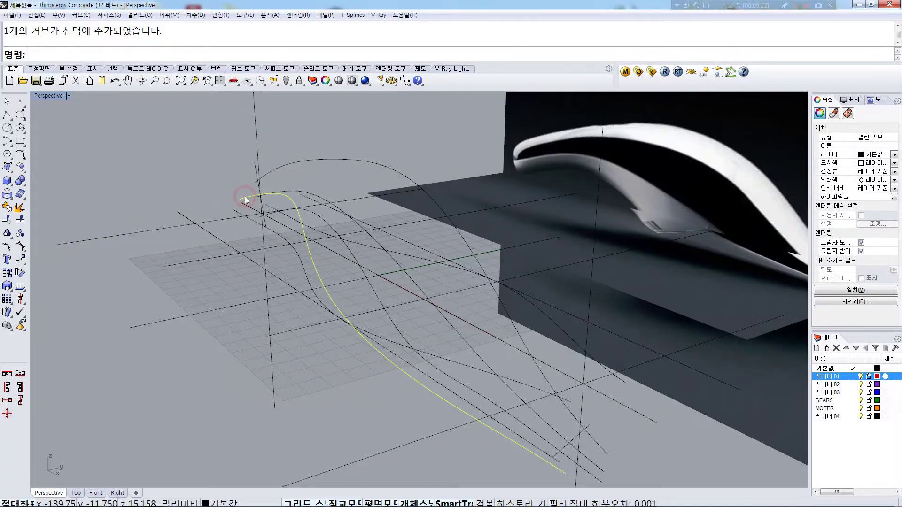
{"action": "mouse_move", "coordinate": [354, 258]}
{"action": "right_mouse_down"}
{"action": "mouse_move", "coordinate": [355, 226]}
{"action": "mouse_move", "coordinate": [316, 218]}
{"action": "mouse_move", "coordinate": [306, 206]}
{"action": "mouse_move", "coordinate": [296, 221]}
{"action": "mouse_move", "coordinate": [353, 252]}
{"action": "right_mouse_up"}
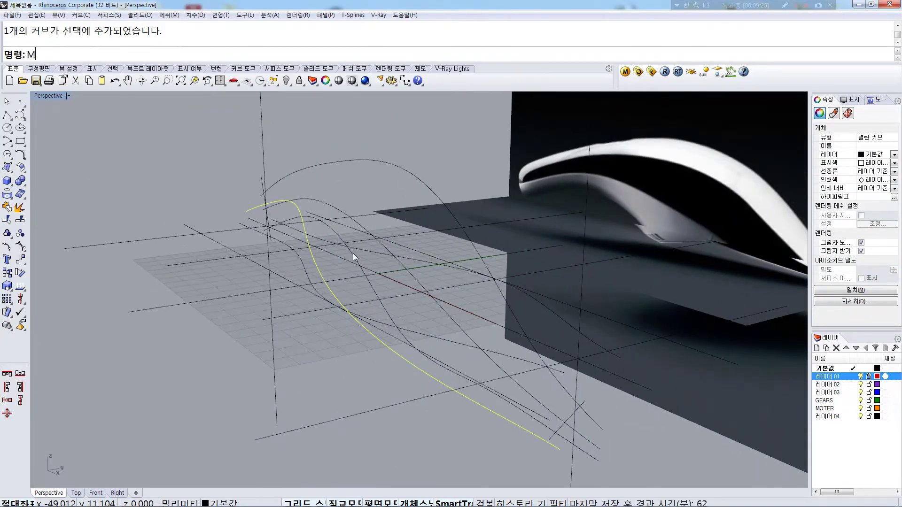
Mirror a copy of the new 3D side curve across the horizontal centerline in Top
{"action": "type", "text": "mi"}
{"action": "key", "text": "Return"}
{"action": "left_click", "coordinate": [51, 99]}
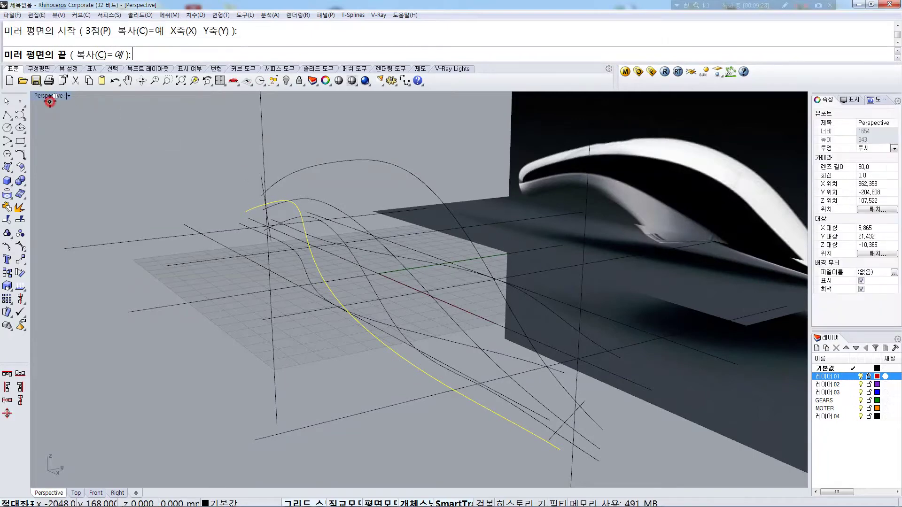
{"action": "left_click", "coordinate": [49, 98]}
{"action": "double_click", "coordinate": [49, 98]}
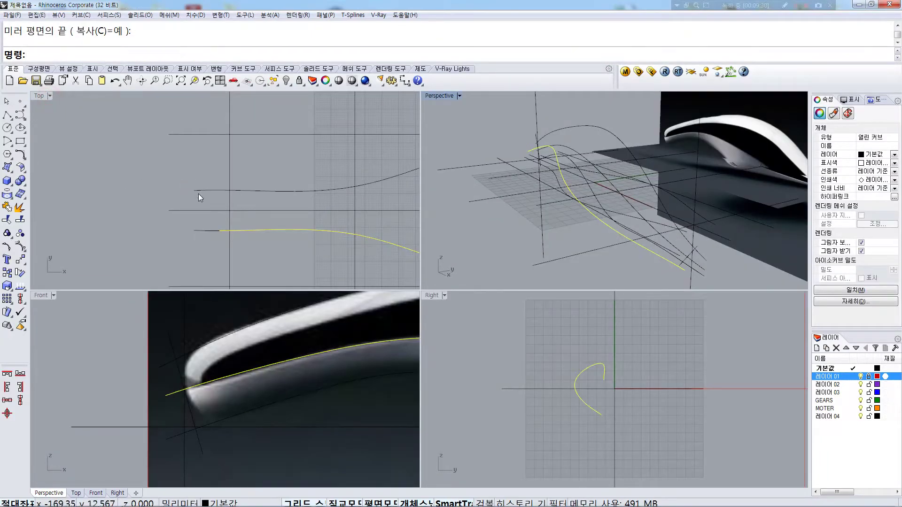
{"action": "right_click", "coordinate": [183, 211]}
{"action": "left_click", "coordinate": [127, 210]}
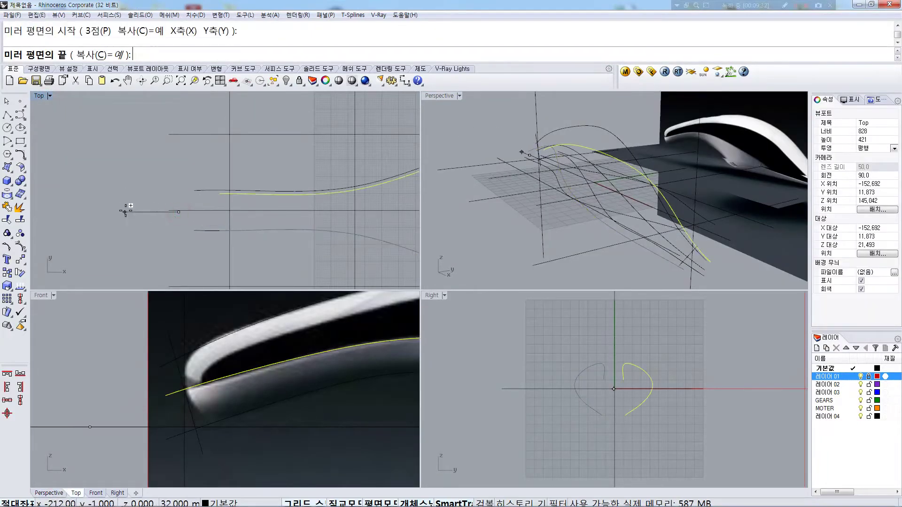
{"action": "right_click", "coordinate": [177, 201]}
{"action": "left_click", "coordinate": [174, 210]}
{"action": "left_click", "coordinate": [98, 211]}
{"action": "key", "text": "Escape"}
Select the upper and lower profile curves with both 3D side curves and inspect the set in a maximized Perspective view
{"action": "right_click_drag", "start_coordinate": [540, 175], "coordinate": [497, 168]}
{"action": "left_click", "coordinate": [499, 169]}
{"action": "left_click", "coordinate": [537, 157], "text": "shift"}
{"action": "left_click", "coordinate": [539, 127], "text": "shift"}
{"action": "left_click", "coordinate": [550, 193], "text": "shift"}
{"action": "scroll", "coordinate": [471, 174], "scroll_direction": "down", "scroll_amount": 5}
{"action": "right_click_drag", "start_coordinate": [470, 173], "coordinate": [590, 170]}
{"action": "double_click", "coordinate": [440, 97]}
{"action": "right_click_drag", "start_coordinate": [443, 97], "coordinate": [296, 338]}
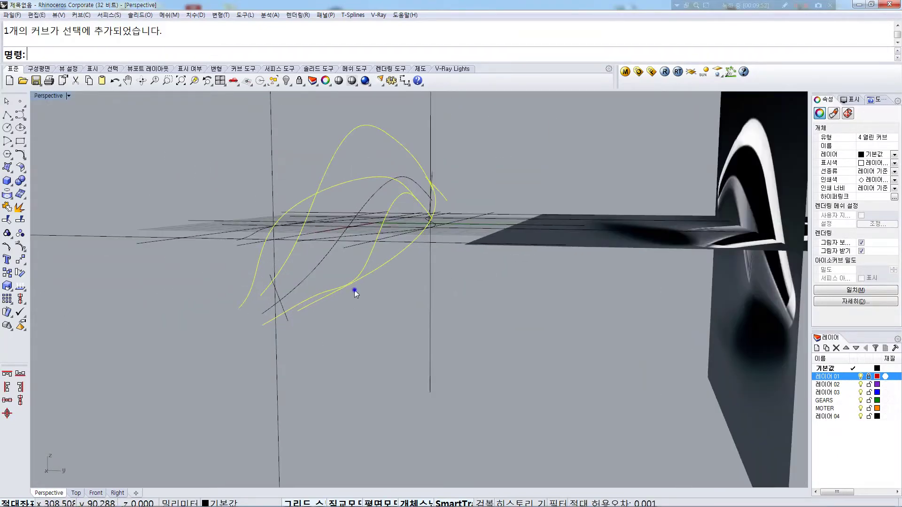
Turn off the layer 레이어 01 so the reference images are hidden in Perspective
{"action": "scroll", "coordinate": [385, 254], "scroll_direction": "up", "scroll_amount": 3}
{"action": "right_click_drag", "start_coordinate": [385, 254], "coordinate": [470, 329]}
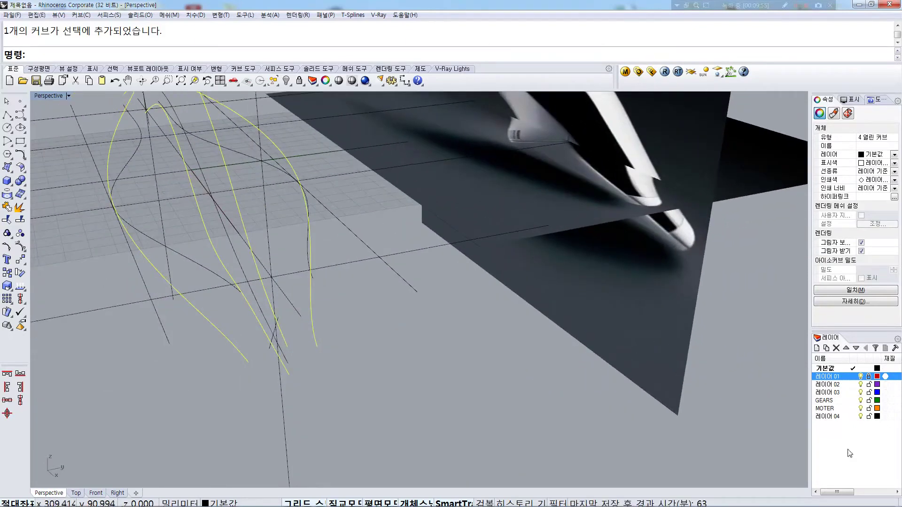
{"action": "left_click", "coordinate": [860, 376]}
{"action": "right_click_drag", "start_coordinate": [393, 306], "coordinate": [412, 229]}
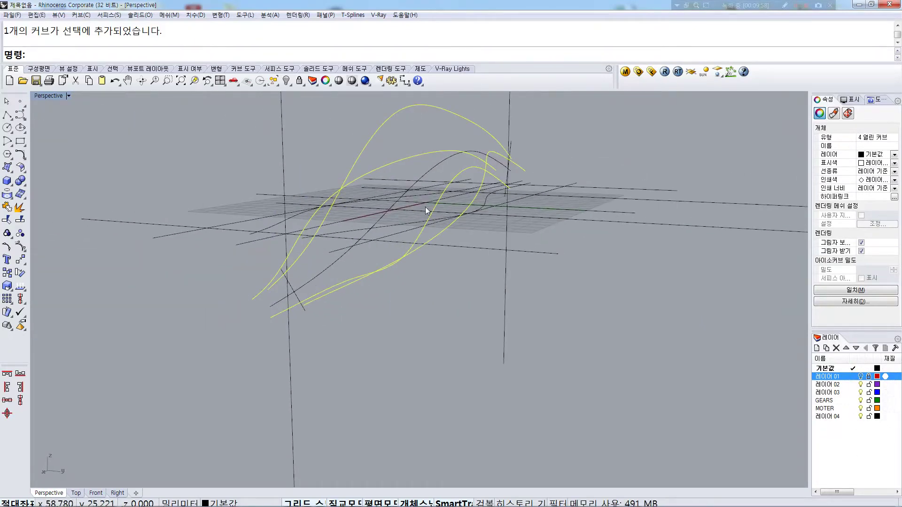
Try to isolate the upper, lower, seam and two side curves by hiding all other construction geometry
{"action": "left_click", "coordinate": [435, 166], "text": "shift"}
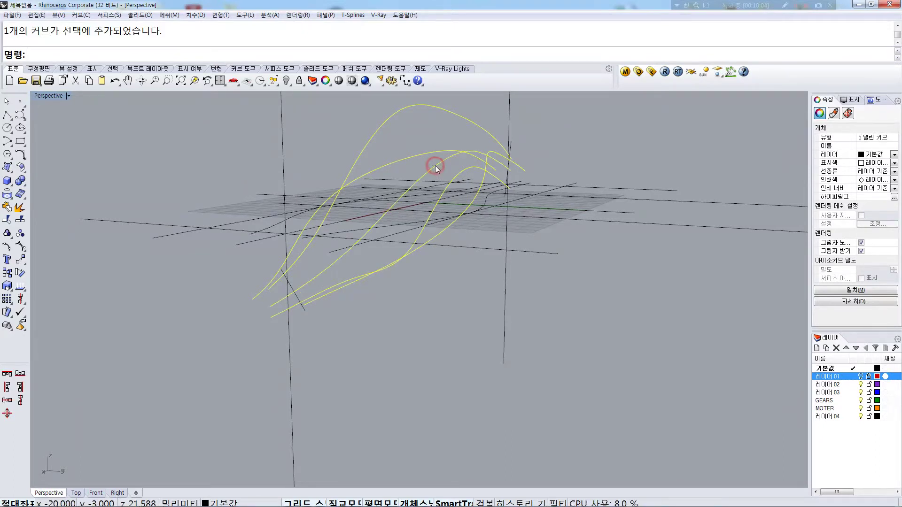
{"action": "left_click", "coordinate": [286, 82]}
{"action": "left_click", "coordinate": [326, 96]}
{"action": "right_click_drag", "start_coordinate": [327, 185], "coordinate": [309, 215]}
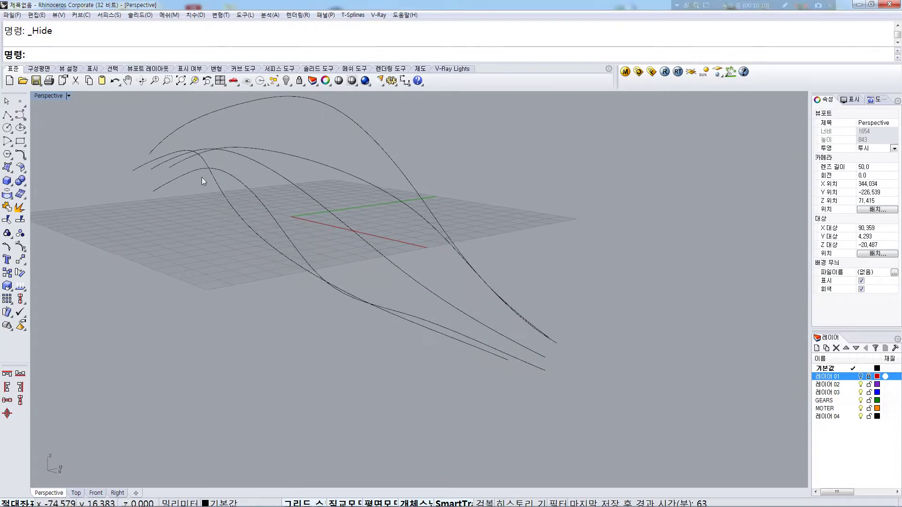
{"action": "double_click", "coordinate": [55, 97]}
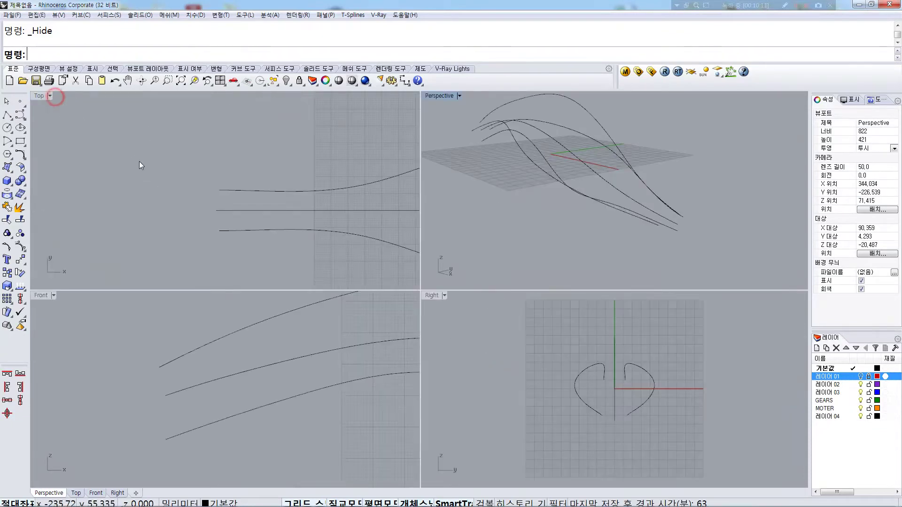
{"action": "right_click_drag", "start_coordinate": [186, 367], "coordinate": [186, 365]}
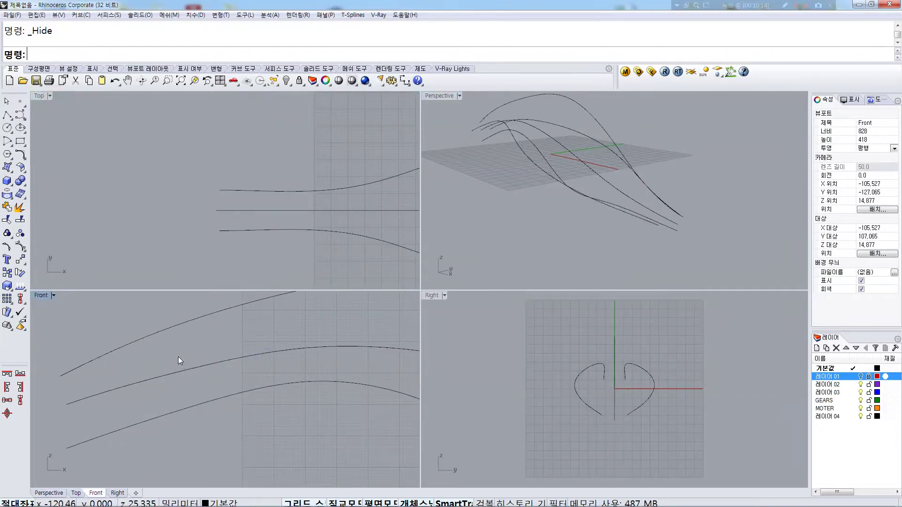
{"action": "key", "text": "ctrl+z"}
Trim the curve ends that extend past the slanted cutting line at the narrow neck end in Front
{"action": "right_click_drag", "start_coordinate": [112, 407], "coordinate": [214, 391]}
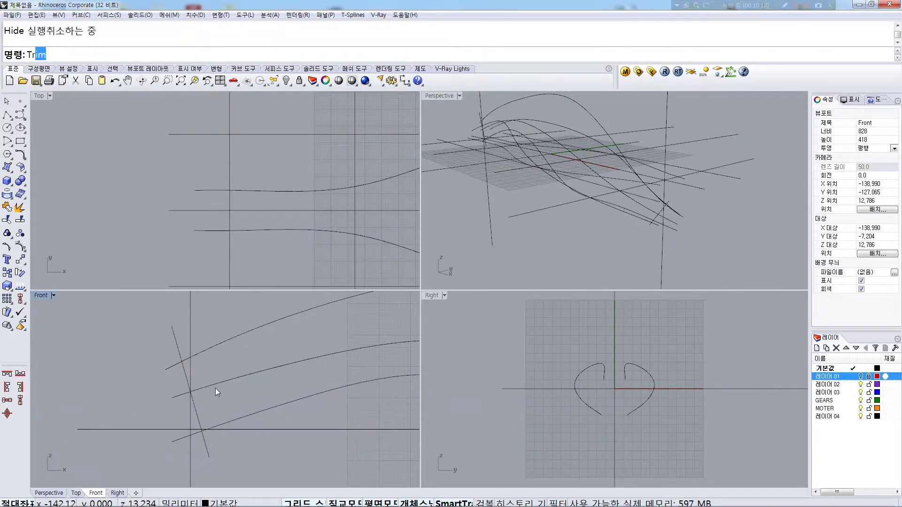
{"action": "key", "text": "Return"}
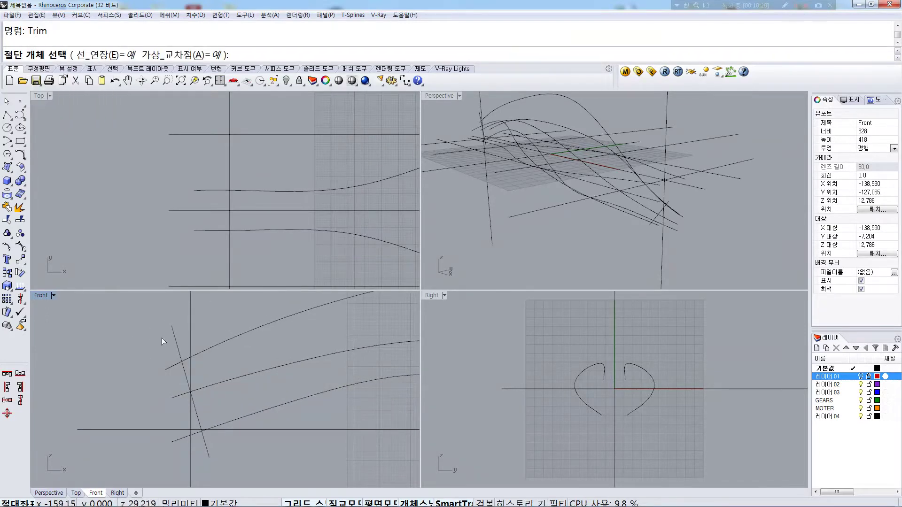
{"action": "left_click", "coordinate": [173, 332]}
{"action": "key", "text": "Return"}
{"action": "left_click", "coordinate": [173, 366]}
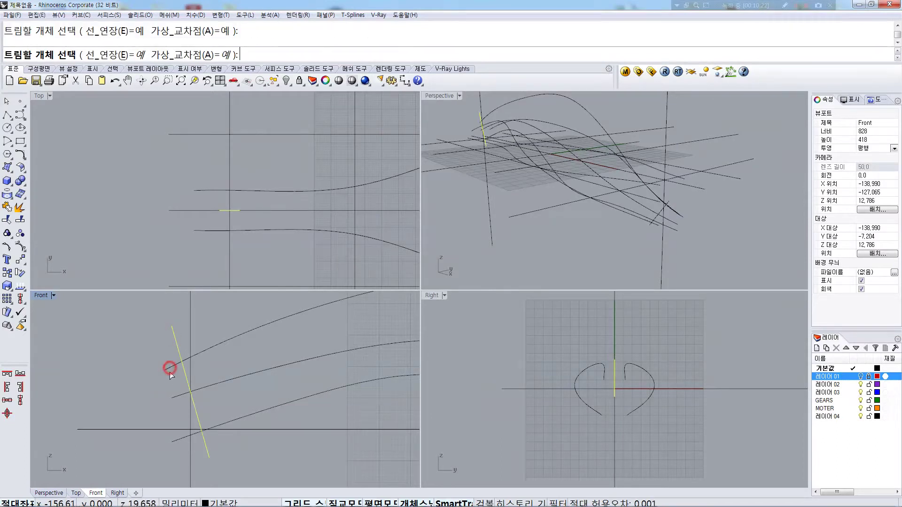
{"action": "left_click", "coordinate": [179, 440]}
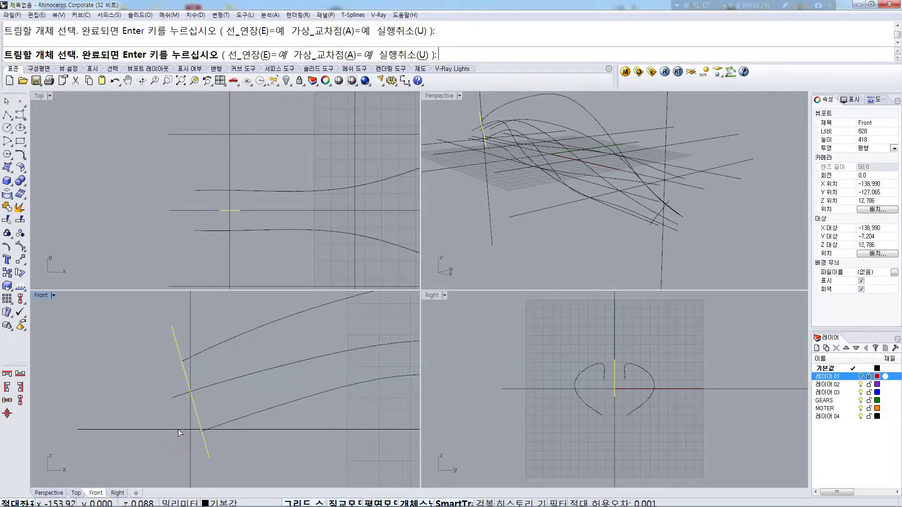
{"action": "left_click", "coordinate": [174, 396]}
{"action": "key", "text": "Return"}
{"action": "left_click", "coordinate": [175, 397]}
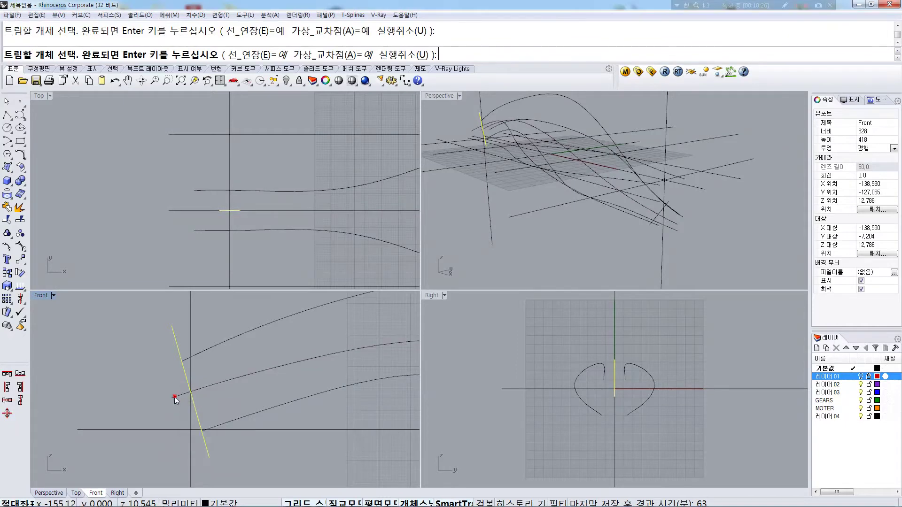
{"action": "key", "text": "Return"}
{"action": "left_click", "coordinate": [174, 396]}
{"action": "key", "text": "Return"}
Trim the curve ends that extend past the slanted cutting line at the opposite, wide end in Front
{"action": "right_click_drag", "start_coordinate": [543, 184], "coordinate": [553, 176]}
{"action": "scroll", "coordinate": [319, 359], "scroll_direction": "up", "scroll_amount": 5}
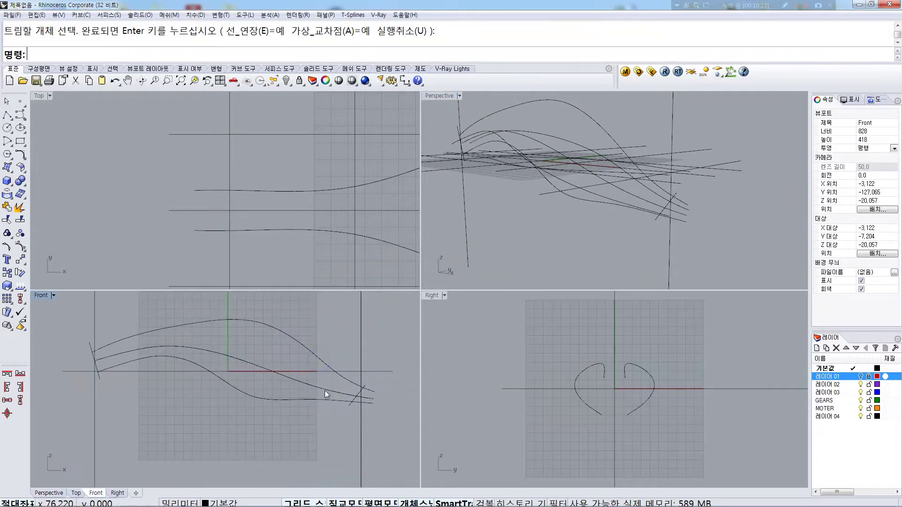
{"action": "key", "text": "Return"}
{"action": "left_click", "coordinate": [339, 418]}
{"action": "key", "text": "Return"}
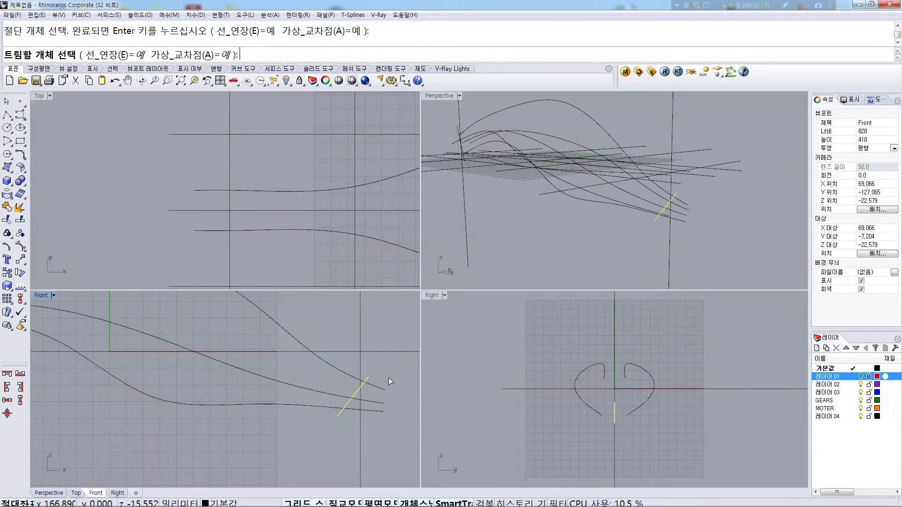
{"action": "left_click_drag", "start_coordinate": [388, 377], "coordinate": [375, 426]}
{"action": "left_click", "coordinate": [372, 402]}
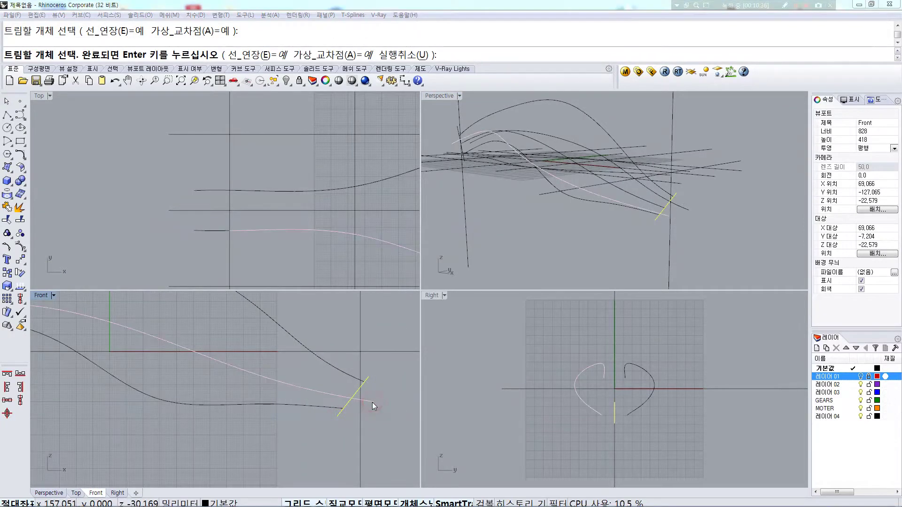
{"action": "key", "text": "Return"}
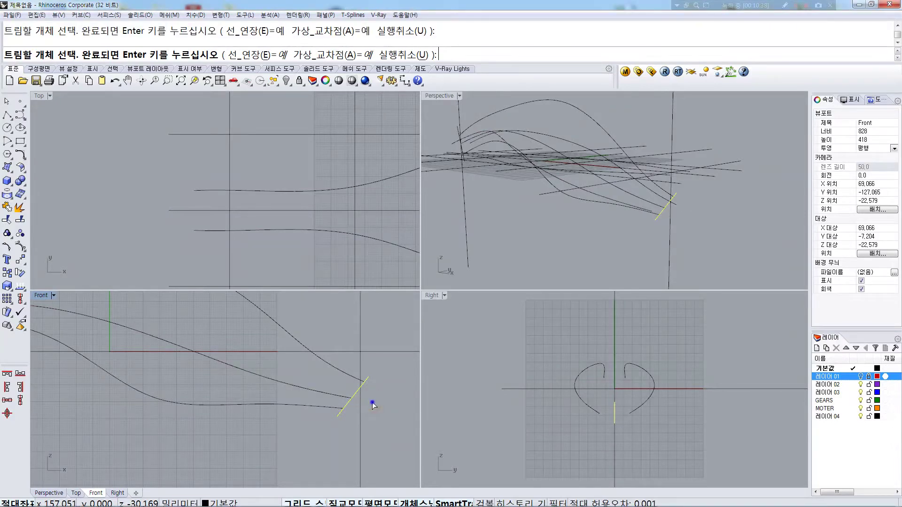
{"action": "key", "text": "Return"}
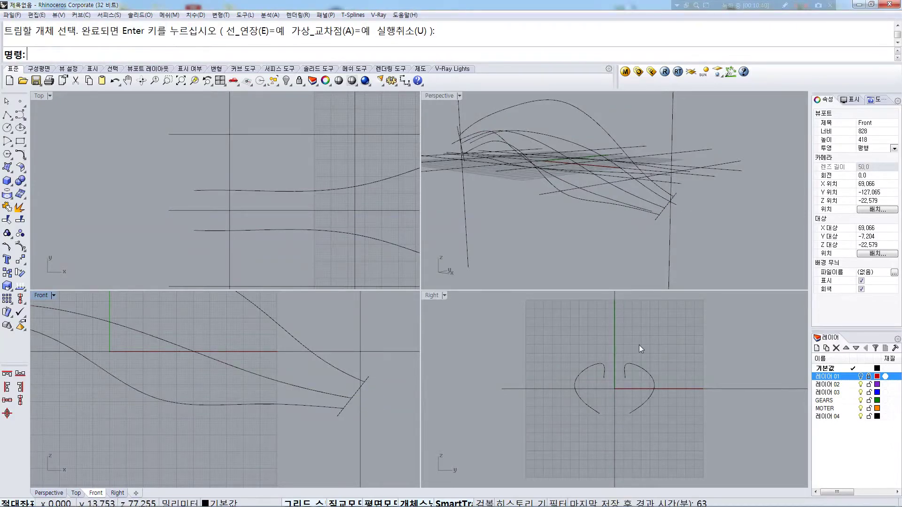
Select the five trimmed upper, lower, seam and side curves and hide all other objects
{"action": "right_click_drag", "start_coordinate": [639, 369], "coordinate": [583, 369]}
{"action": "right_click_drag", "start_coordinate": [628, 207], "coordinate": [498, 193]}
{"action": "left_click", "coordinate": [269, 311]}
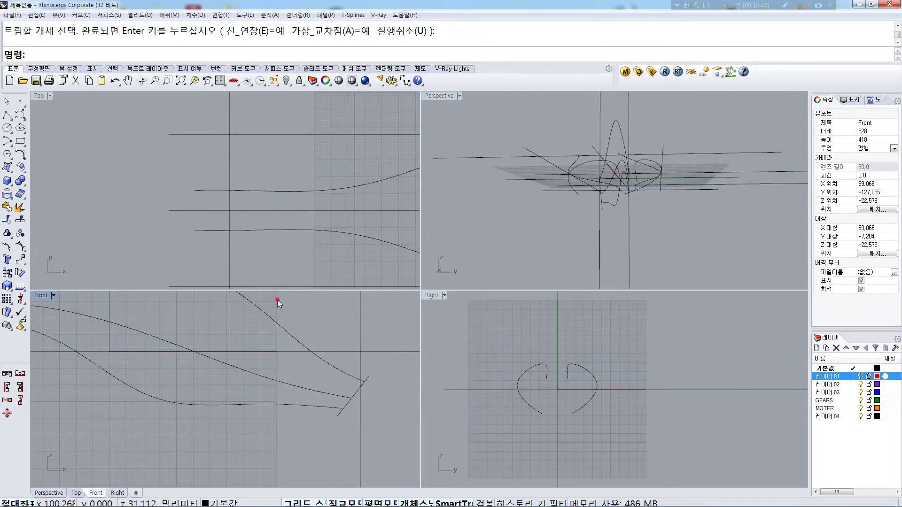
{"action": "left_click", "coordinate": [264, 308]}
{"action": "left_click", "coordinate": [160, 323], "text": "shift"}
{"action": "left_click", "coordinate": [141, 387], "text": "shift"}
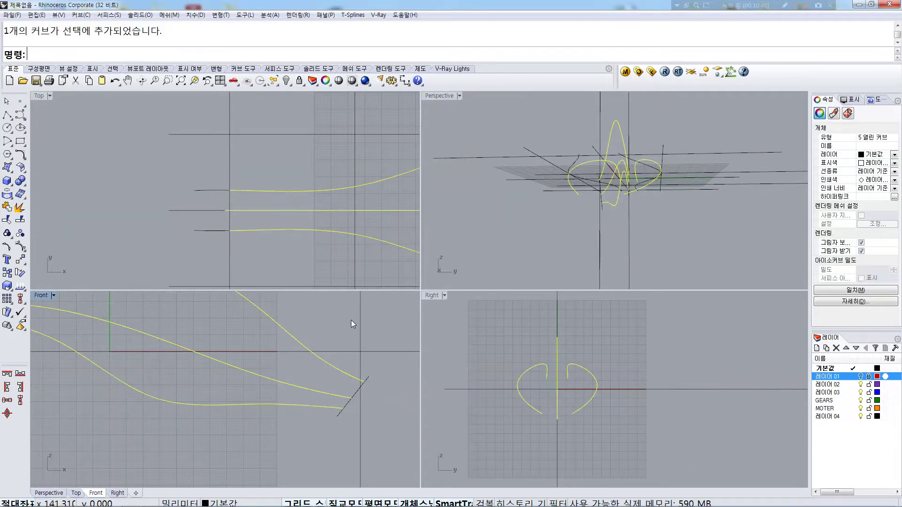
{"action": "right_click_drag", "start_coordinate": [624, 163], "coordinate": [531, 167]}
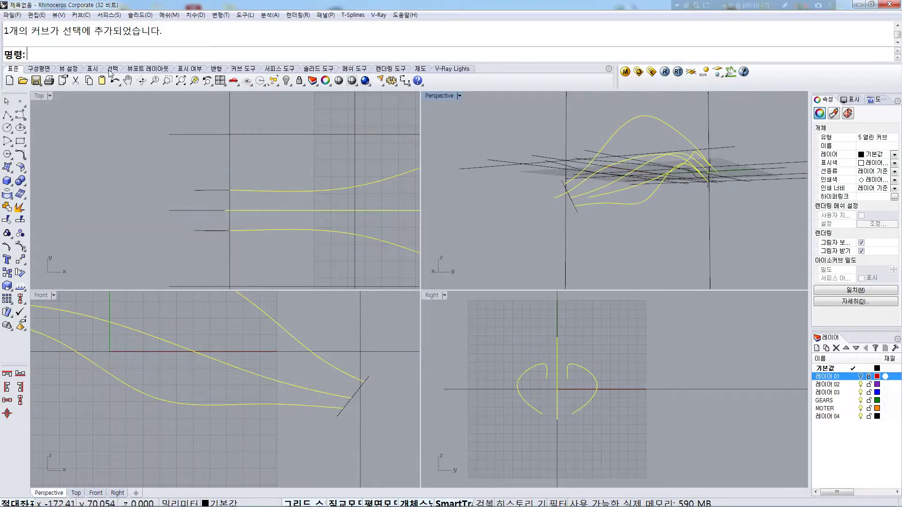
{"action": "left_click", "coordinate": [285, 82]}
{"action": "left_click", "coordinate": [327, 98]}
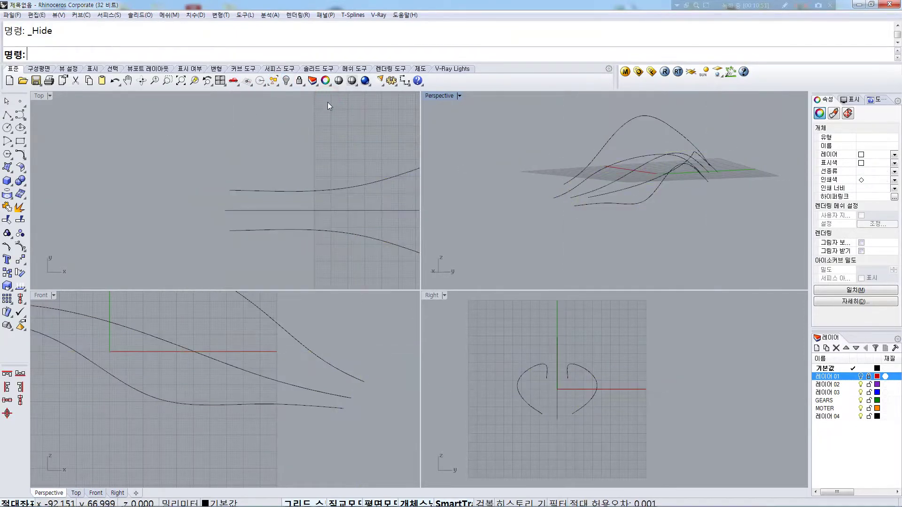
{"action": "right_click_drag", "start_coordinate": [582, 185], "coordinate": [601, 209]}
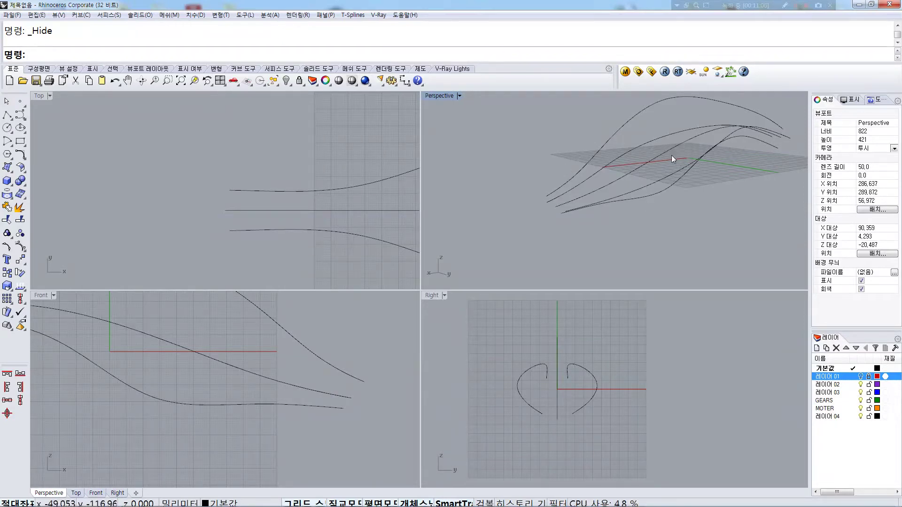
{"action": "right_click_drag", "start_coordinate": [755, 163], "coordinate": [702, 181]}
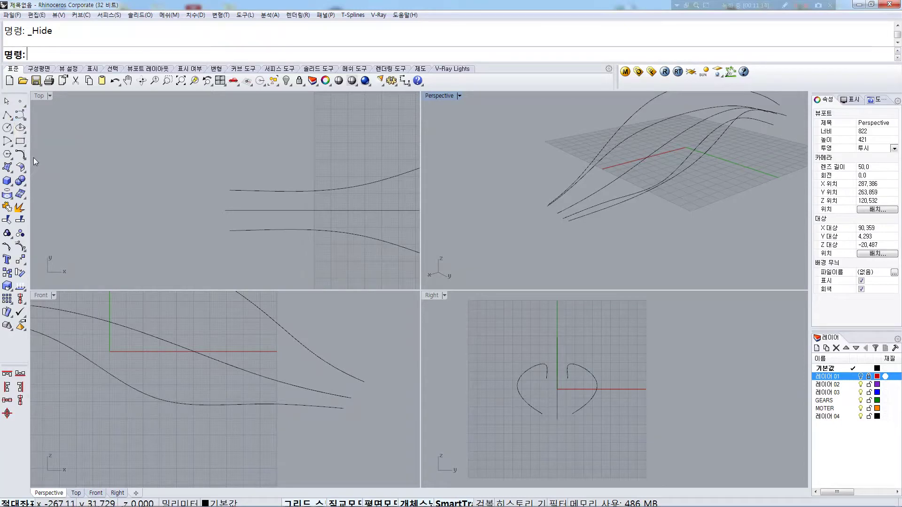
Start a Loft through one side curve, the lower profile, the other side curve and the upper profile, leaving out the centre seam
{"action": "left_click", "coordinate": [7, 168]}
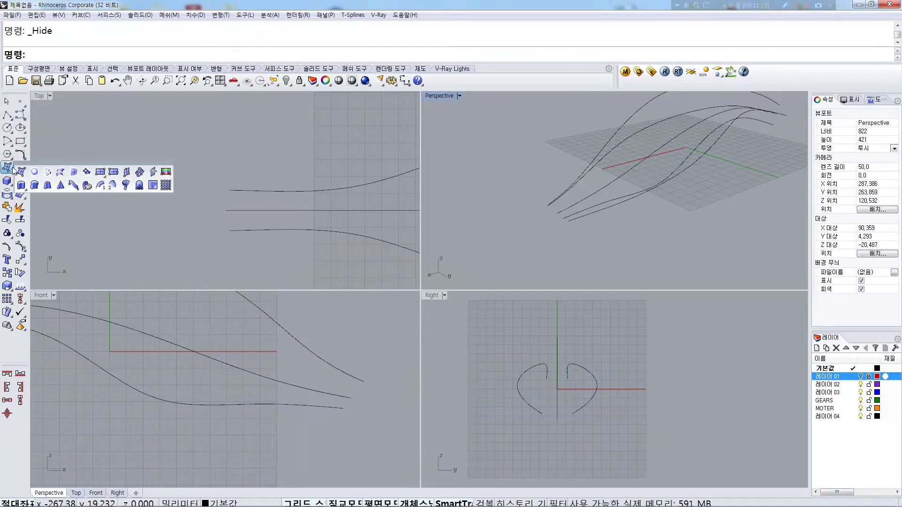
{"action": "left_click", "coordinate": [60, 172]}
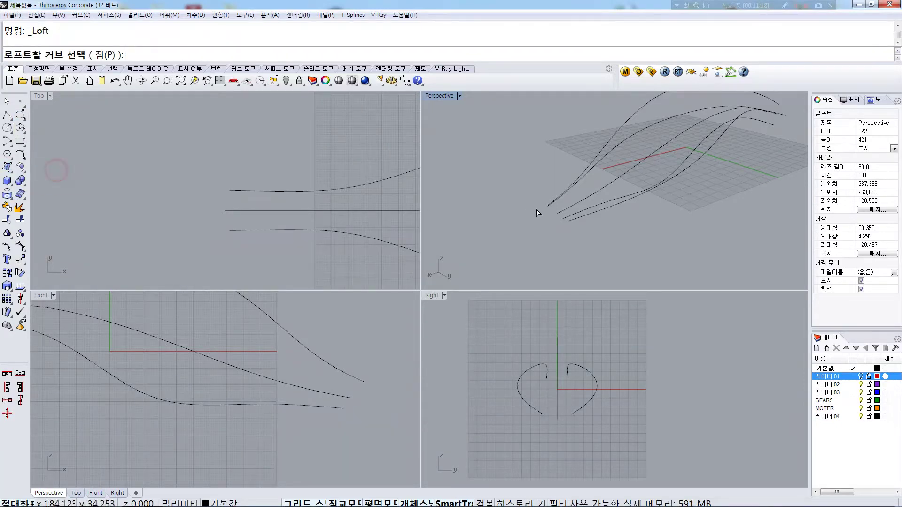
{"action": "left_click", "coordinate": [618, 150]}
{"action": "right_click_drag", "start_coordinate": [628, 185], "coordinate": [676, 172]}
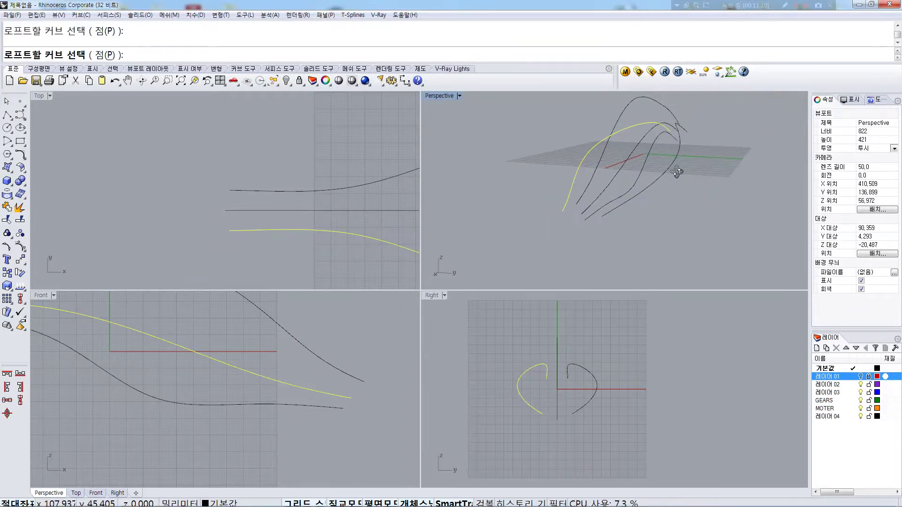
{"action": "left_click", "coordinate": [633, 187]}
{"action": "left_click", "coordinate": [655, 184]}
{"action": "left_click", "coordinate": [625, 111]}
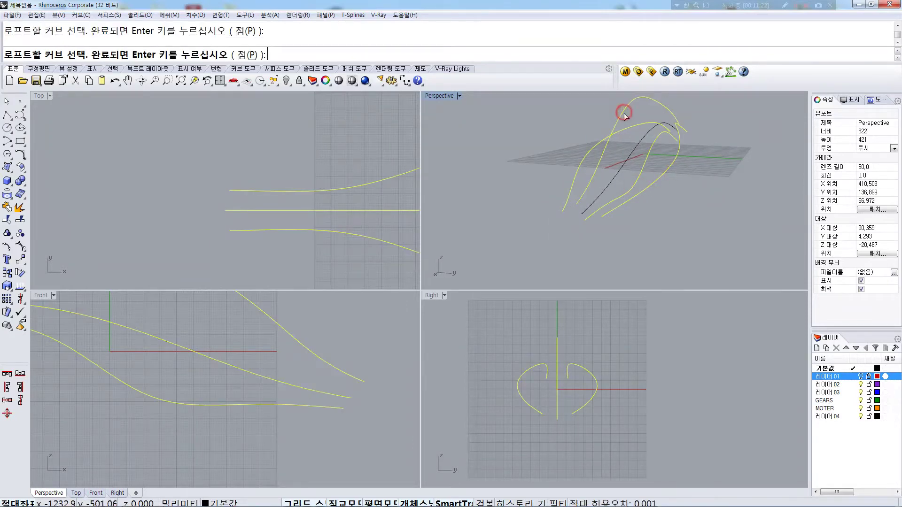
{"action": "right_click", "coordinate": [623, 113]}
Make it a closed loft with 보통 style and no simplification, preview it and create the surface
{"action": "right_click_drag", "start_coordinate": [625, 120], "coordinate": [604, 232]}
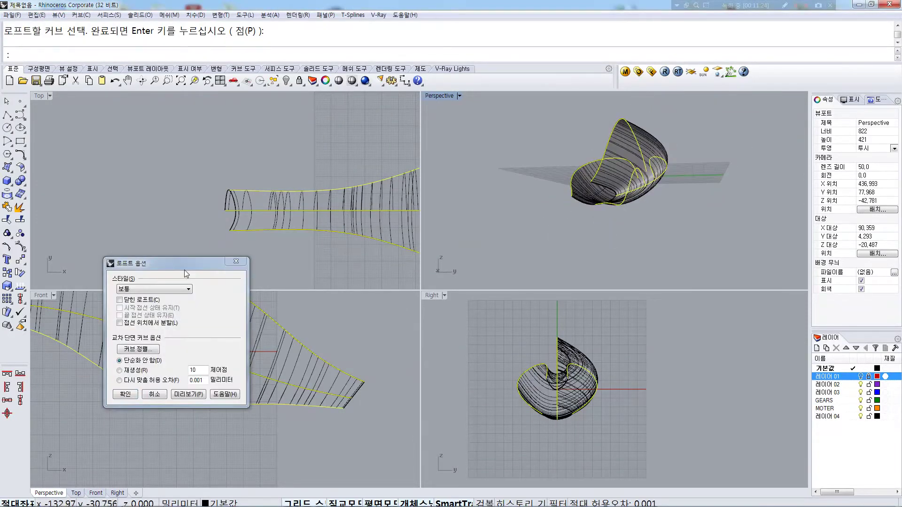
{"action": "left_click", "coordinate": [136, 302]}
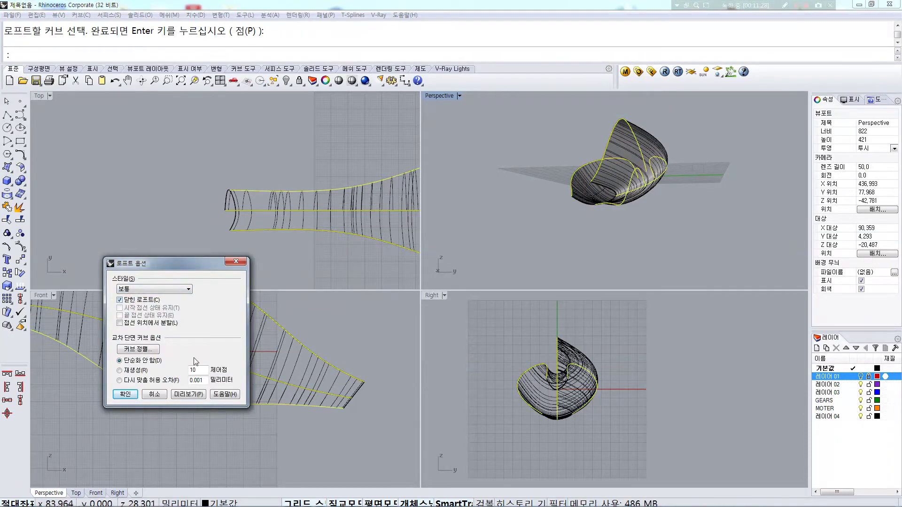
{"action": "left_click", "coordinate": [187, 395]}
{"action": "right_click_drag", "start_coordinate": [587, 197], "coordinate": [573, 358]}
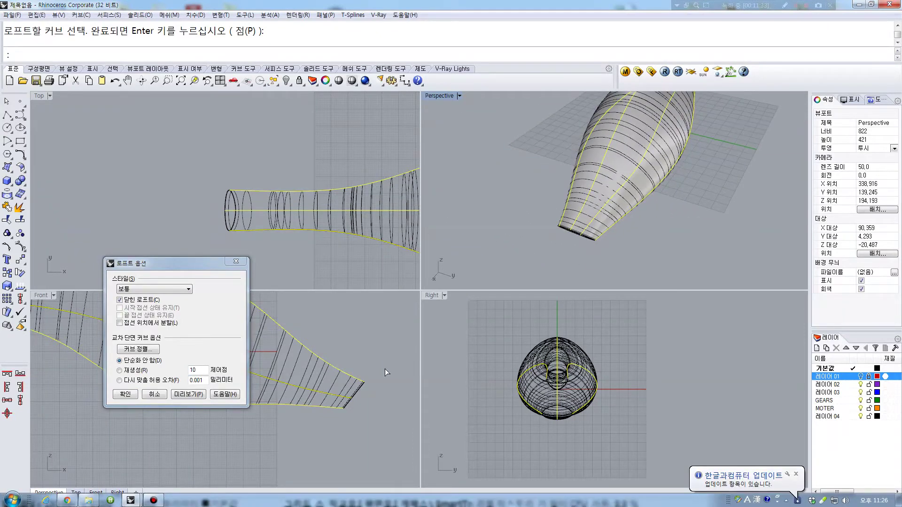
{"action": "right_click_drag", "start_coordinate": [360, 389], "coordinate": [316, 329]}
{"action": "scroll", "coordinate": [316, 326], "scroll_direction": "up", "scroll_amount": 8}
{"action": "right_click", "coordinate": [645, 174]}
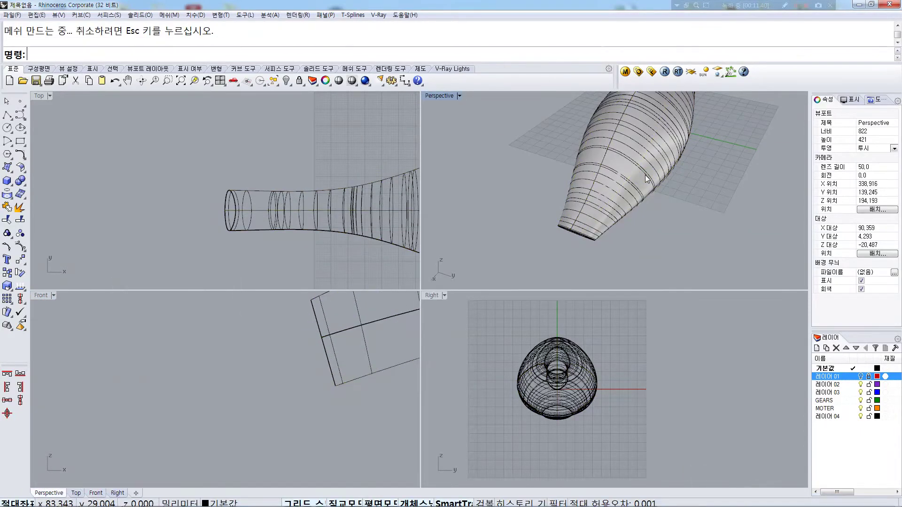
Examine the shape of the closed lofted body from several angles in Perspective and Top, highlighting its surface
{"action": "right_click_drag", "start_coordinate": [712, 190], "coordinate": [765, 173]}
{"action": "scroll", "coordinate": [562, 144], "scroll_direction": "up", "scroll_amount": 6}
{"action": "scroll", "coordinate": [285, 146], "scroll_direction": "down", "scroll_amount": 6}
{"action": "right_click_drag", "start_coordinate": [370, 166], "coordinate": [205, 169]}
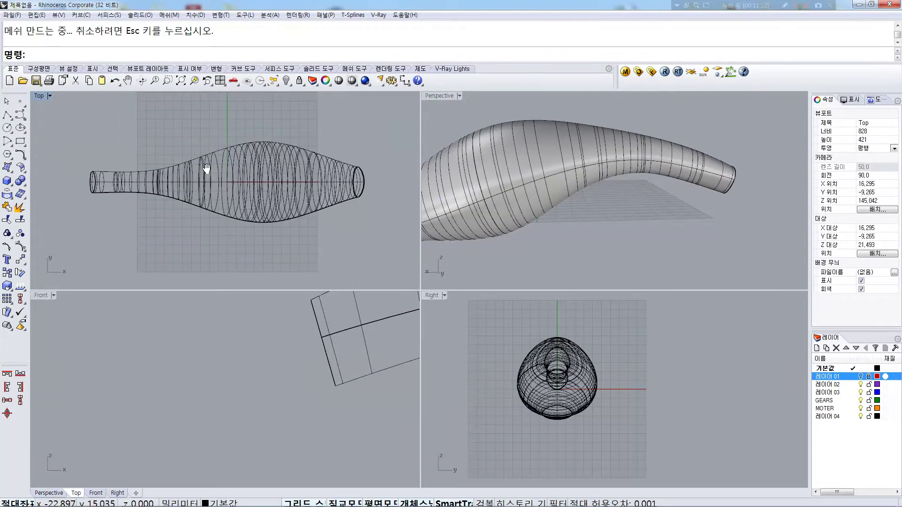
{"action": "left_click", "coordinate": [557, 162]}
{"action": "mouse_move", "coordinate": [634, 220]}
{"action": "right_mouse_down"}
{"action": "mouse_move", "coordinate": [656, 214]}
{"action": "mouse_move", "coordinate": [672, 256]}
{"action": "mouse_move", "coordinate": [644, 233]}
{"action": "right_mouse_up"}
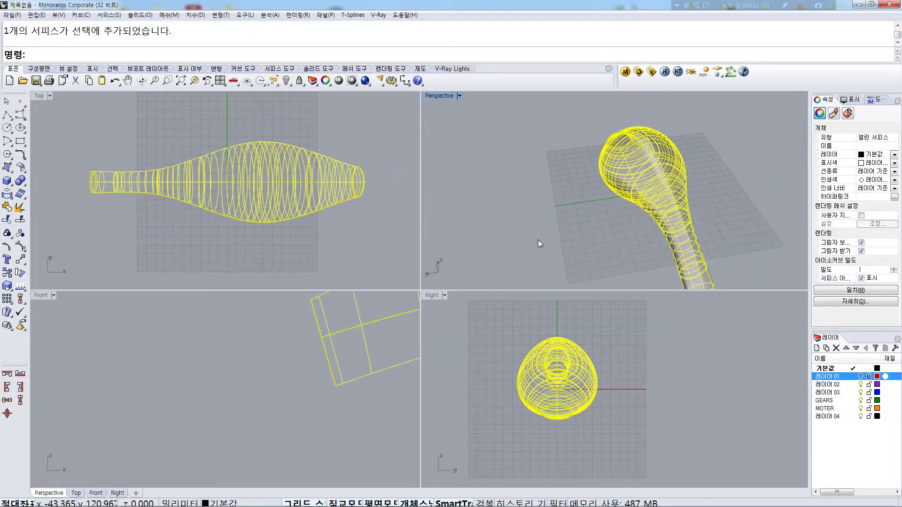
{"action": "left_click", "coordinate": [555, 197]}
{"action": "left_click", "coordinate": [604, 194]}
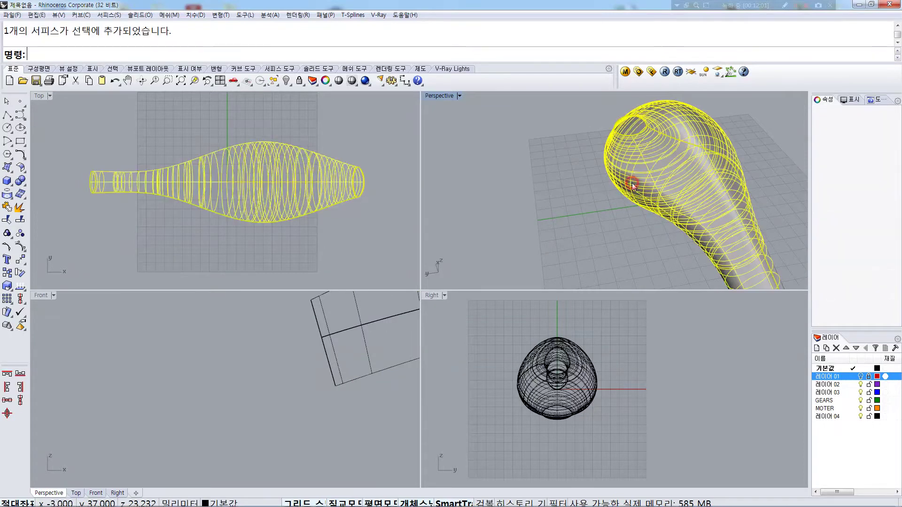
{"action": "scroll", "coordinate": [604, 195], "scroll_direction": "up", "scroll_amount": 1}
{"action": "left_click", "coordinate": [604, 200]}
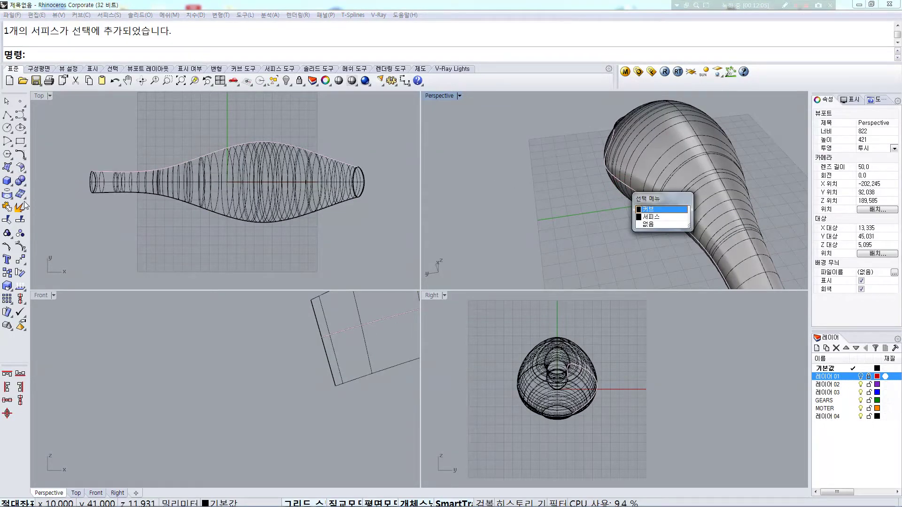
{"action": "key", "text": "Escape"}
{"action": "left_click", "coordinate": [20, 157]}
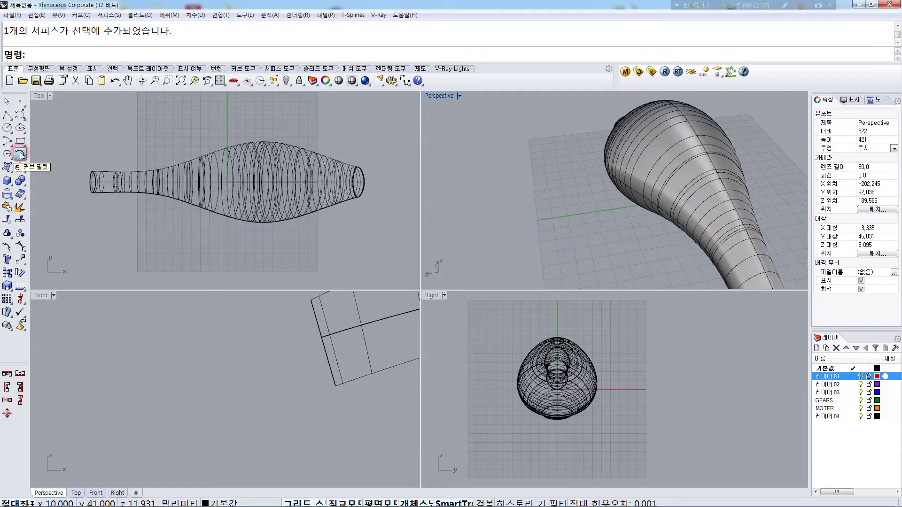
Rebuild one side curve with 9 points and degree 3, deleting the input curve and previewing the deviation
{"action": "left_click", "coordinate": [113, 172]}
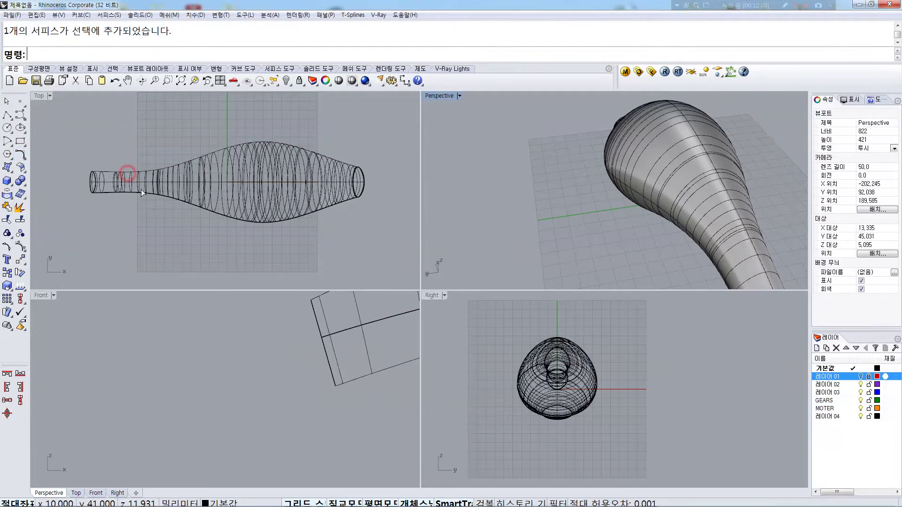
{"action": "left_click", "coordinate": [204, 210]}
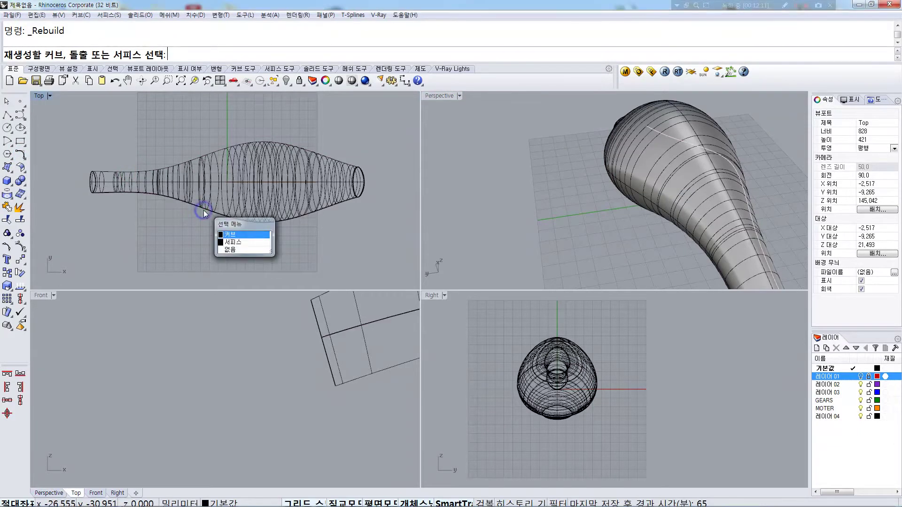
{"action": "left_click", "coordinate": [239, 235]}
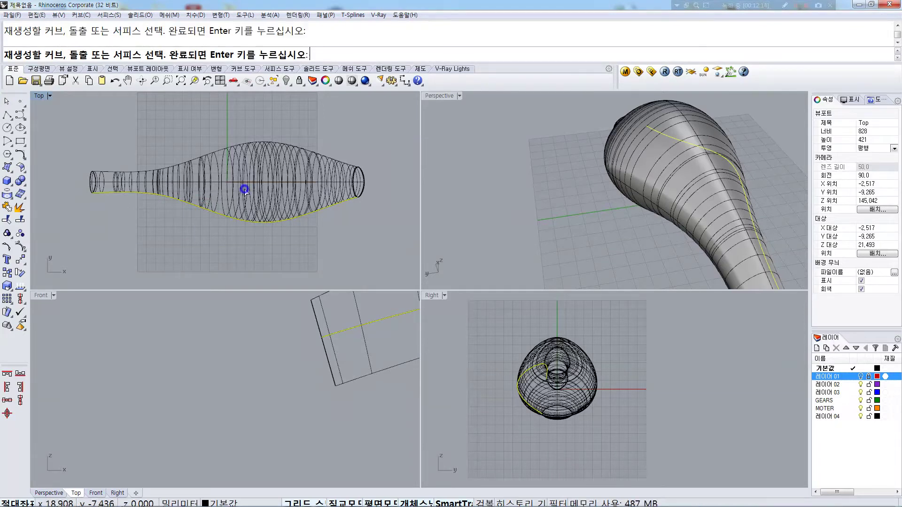
{"action": "key", "text": "Return"}
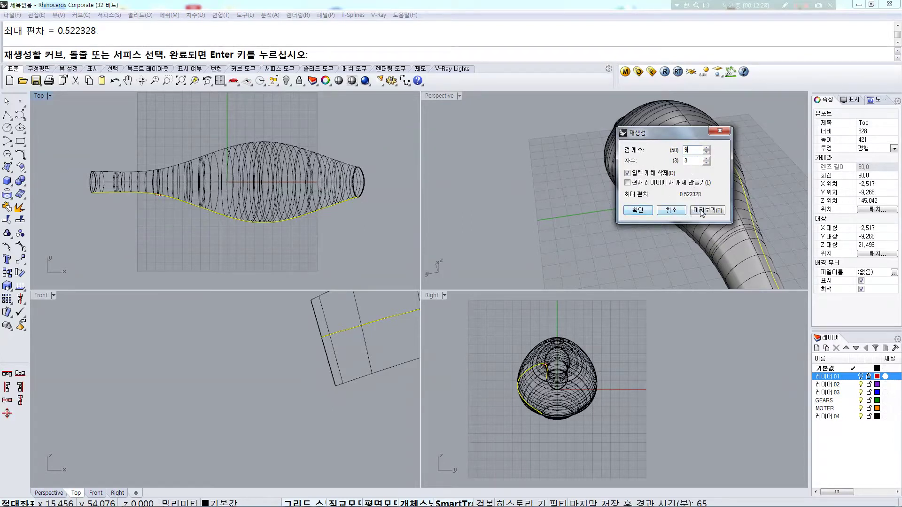
{"action": "scroll", "coordinate": [235, 201], "scroll_direction": "up", "scroll_amount": 6}
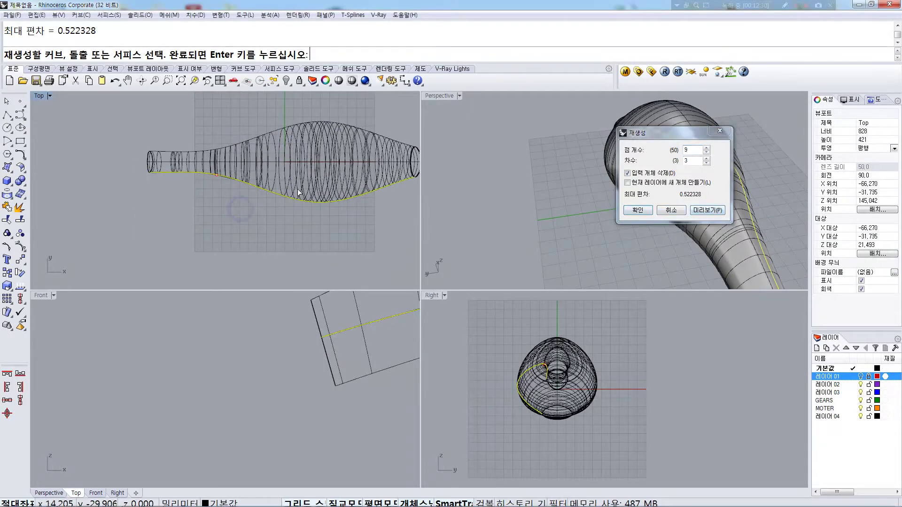
{"action": "scroll", "coordinate": [216, 200], "scroll_direction": "up", "scroll_amount": 2}
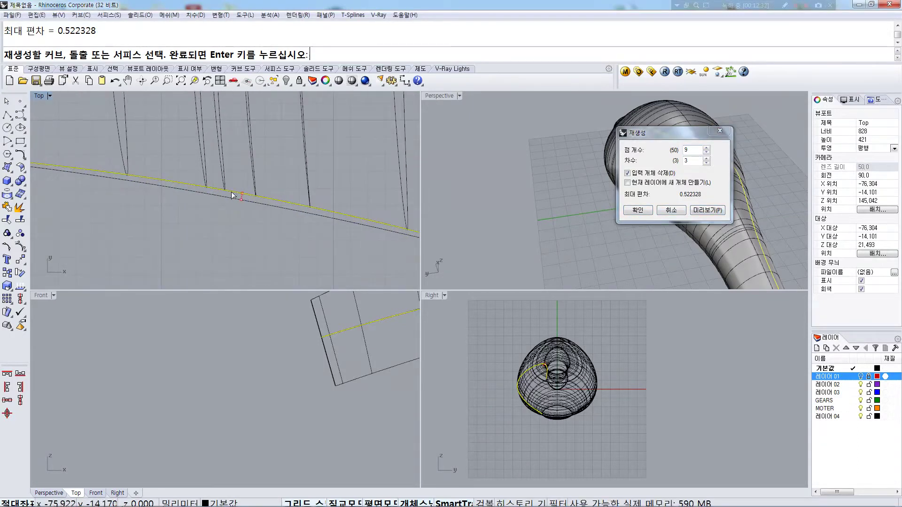
{"action": "scroll", "coordinate": [237, 199], "scroll_direction": "down", "scroll_amount": 5}
{"action": "right_click_drag", "start_coordinate": [233, 196], "coordinate": [106, 239]}
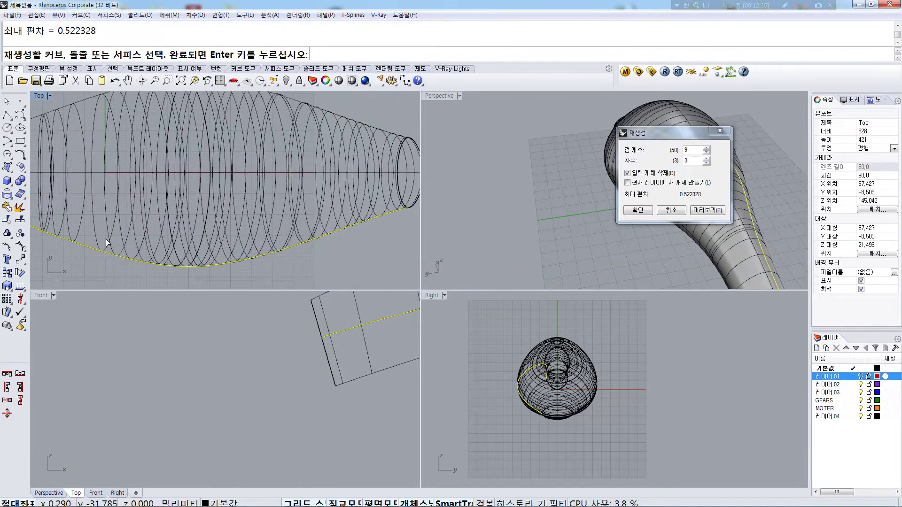
{"action": "key", "text": "Return"}
Delete the closed loft surface and the side curve opposite the rebuilt one
{"action": "left_click", "coordinate": [210, 199]}
{"action": "key", "text": "Delete"}
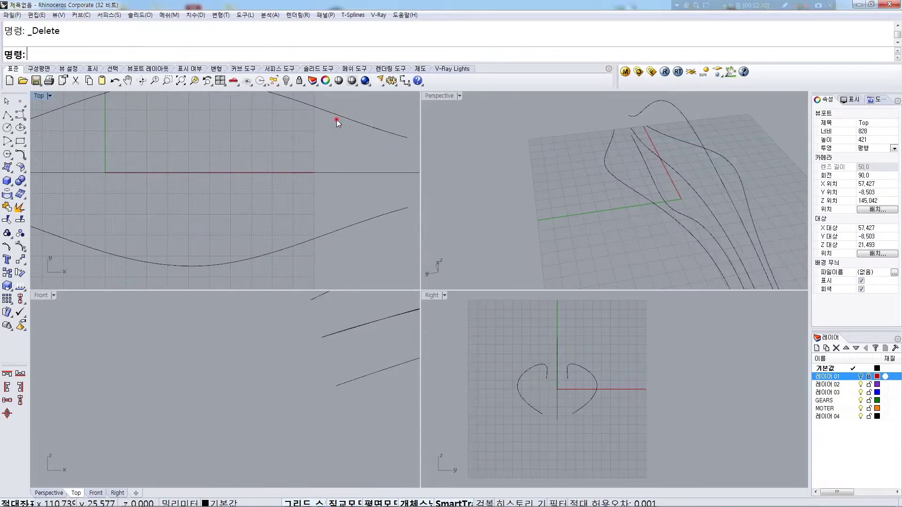
{"action": "left_click", "coordinate": [339, 117]}
{"action": "key", "text": "Delete"}
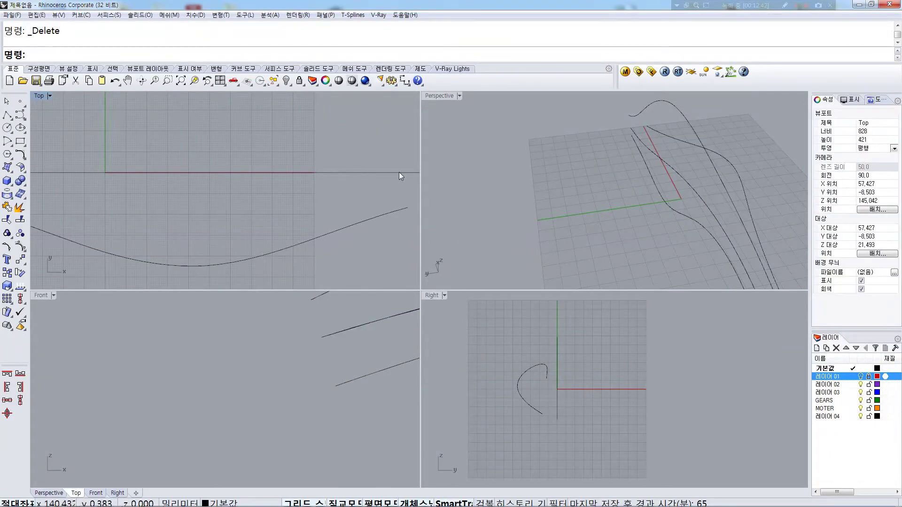
Mirror the rebuilt side curve across the centre axis in Top, keeping the original
{"action": "scroll", "coordinate": [257, 169], "scroll_direction": "down", "scroll_amount": 3}
{"action": "left_click", "coordinate": [273, 209]}
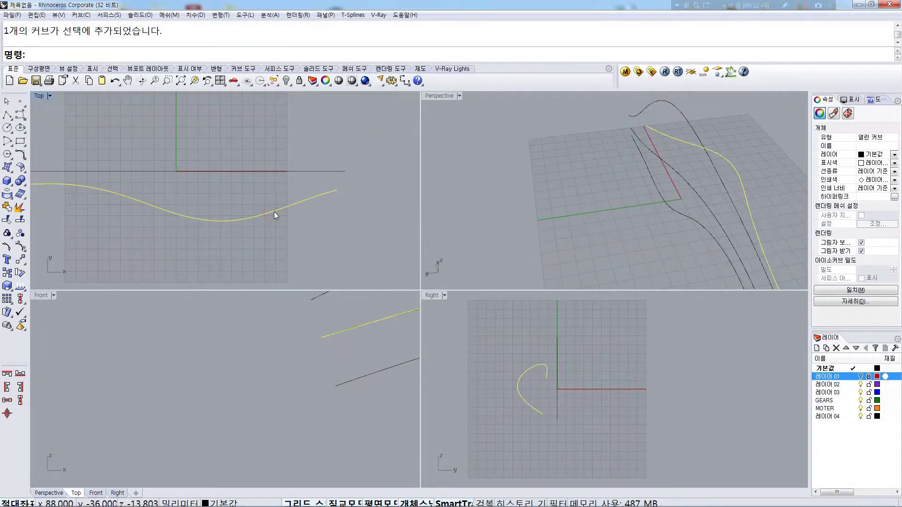
{"action": "type", "text": "mirror"}
{"action": "key", "text": "Return"}
{"action": "left_click", "coordinate": [337, 174]}
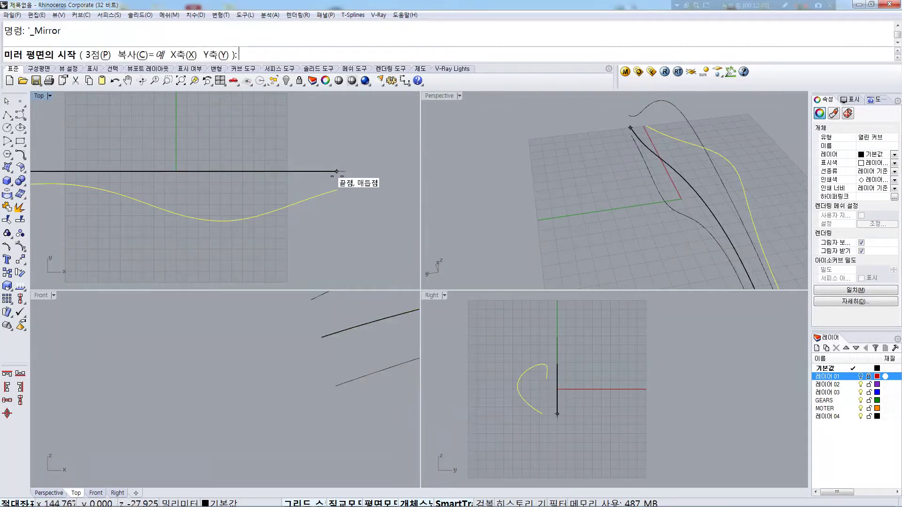
{"action": "left_click", "coordinate": [384, 171]}
{"action": "right_click_drag", "start_coordinate": [569, 171], "coordinate": [620, 150]}
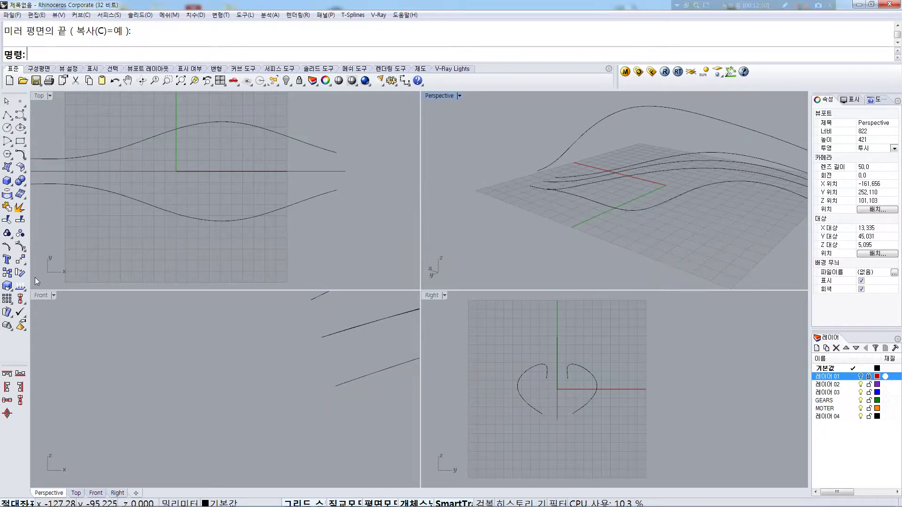
Start a Loft through the rebuilt side curve, the lower profile, the mirrored side curve and the upper profile
{"action": "left_click", "coordinate": [7, 166]}
{"action": "left_click", "coordinate": [48, 173]}
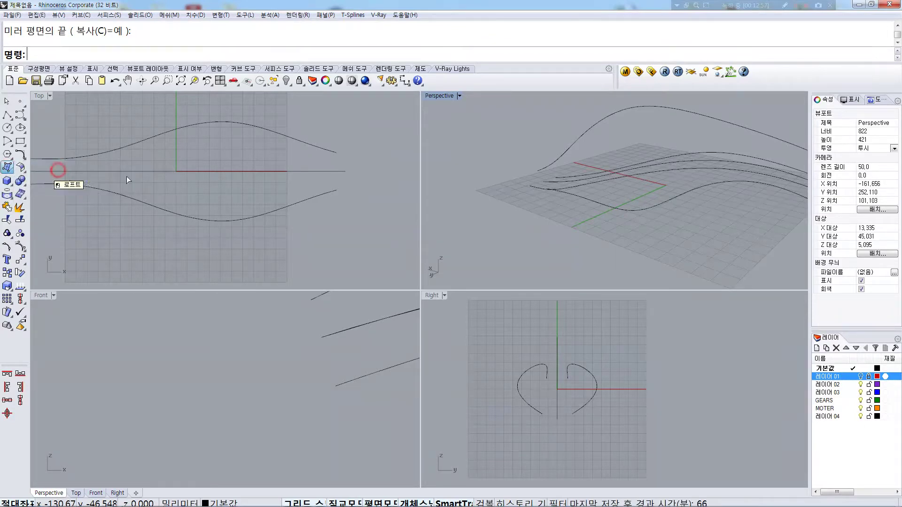
{"action": "left_click", "coordinate": [213, 220]}
{"action": "left_click", "coordinate": [642, 209]}
{"action": "right_click_drag", "start_coordinate": [579, 189], "coordinate": [585, 215]}
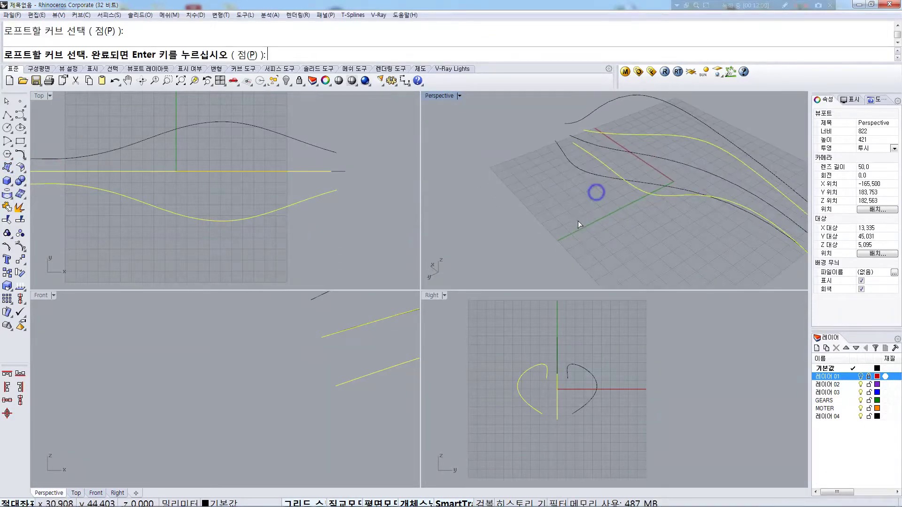
{"action": "left_click", "coordinate": [586, 173]}
{"action": "left_click", "coordinate": [580, 123]}
{"action": "key", "text": "Return"}
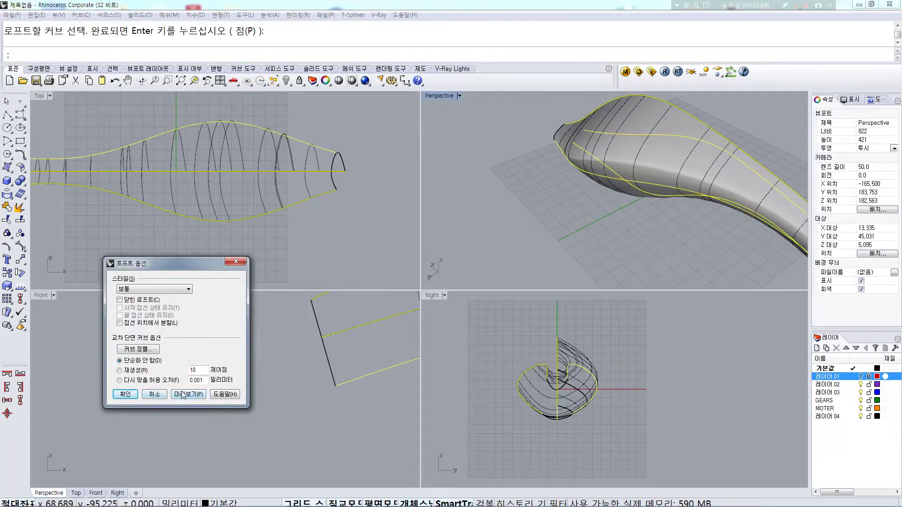
Preview the loft as closed with 보통 style and no simplification, then create the simplified body surface
{"action": "left_click", "coordinate": [186, 395]}
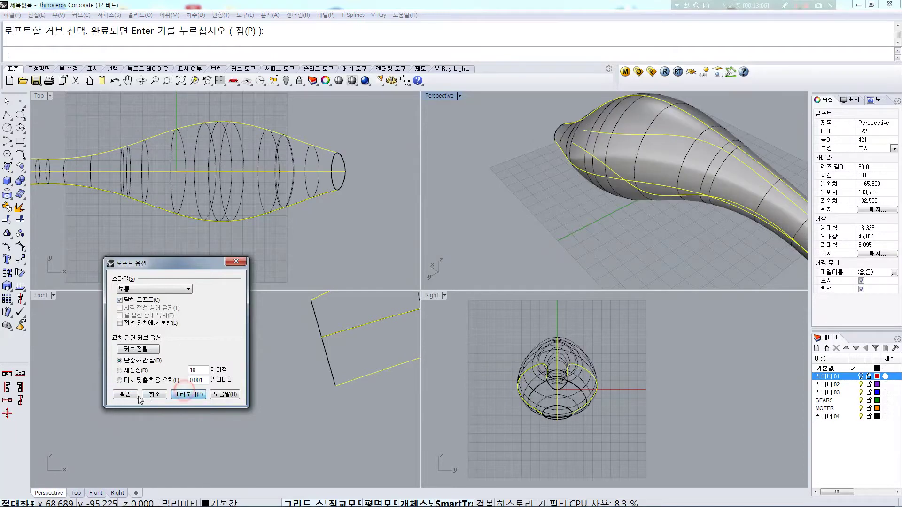
{"action": "left_click", "coordinate": [127, 395]}
{"action": "right_click_drag", "start_coordinate": [610, 237], "coordinate": [514, 200]}
{"action": "right_click_drag", "start_coordinate": [501, 165], "coordinate": [644, 187]}
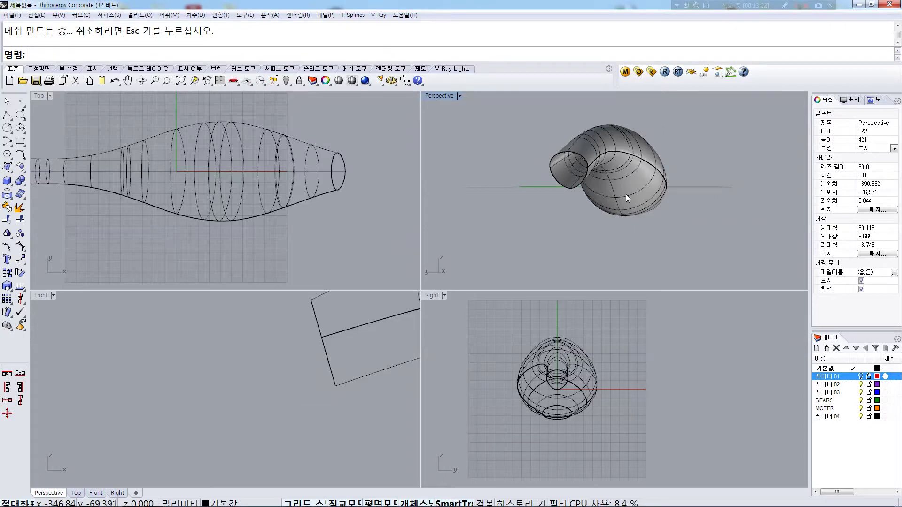
{"action": "right_click_drag", "start_coordinate": [586, 201], "coordinate": [735, 240]}
Draw a two-point interpolated curve in Front joining the upper and lower corners of the body's narrow open end
{"action": "right_click_drag", "start_coordinate": [321, 359], "coordinate": [266, 363]}
{"action": "left_click", "coordinate": [22, 104]}
{"action": "left_click", "coordinate": [18, 116]}
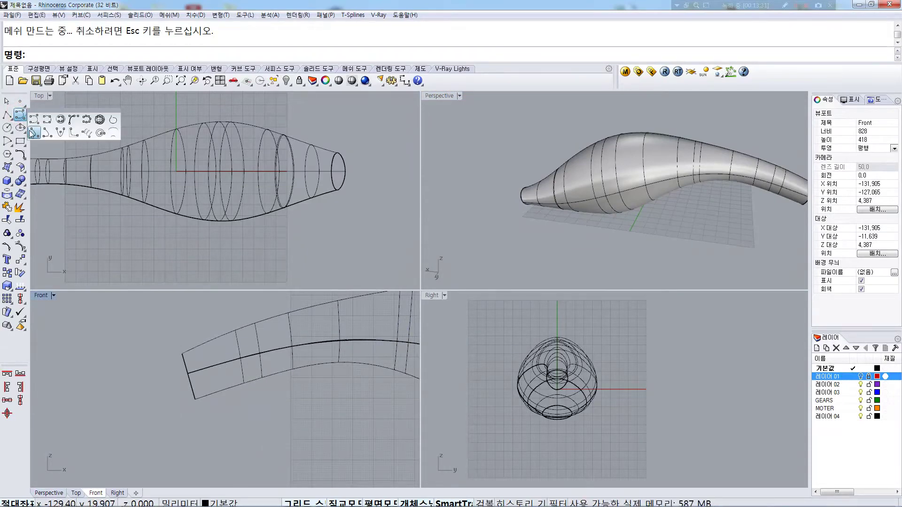
{"action": "left_click", "coordinate": [33, 132]}
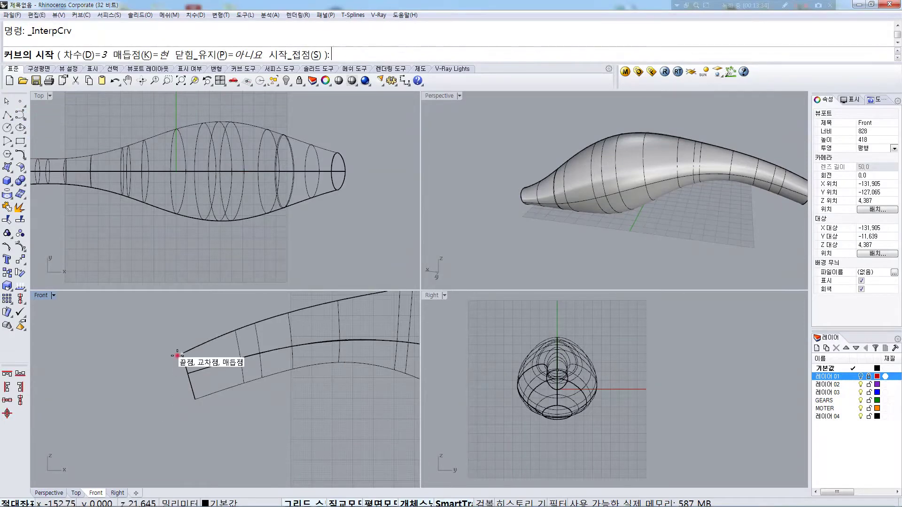
{"action": "left_click", "coordinate": [182, 354]}
{"action": "left_click", "coordinate": [196, 399]}
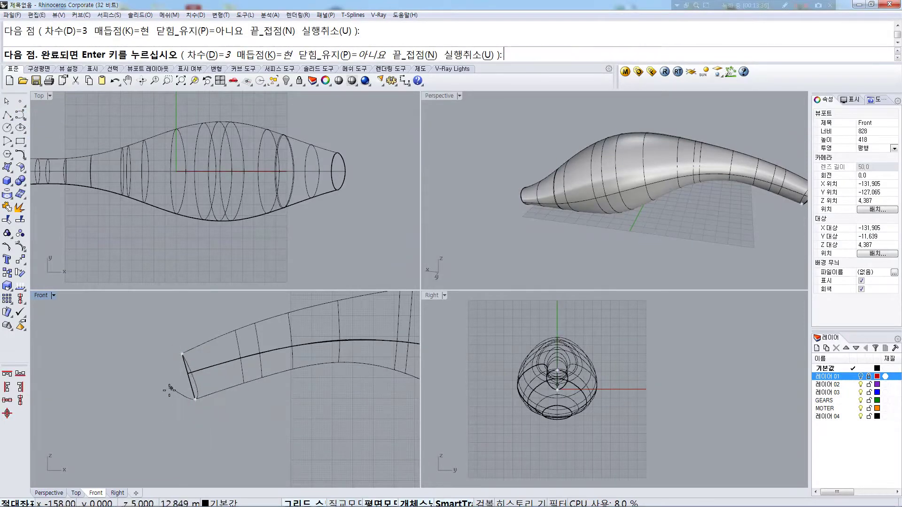
{"action": "right_click", "coordinate": [170, 391]}
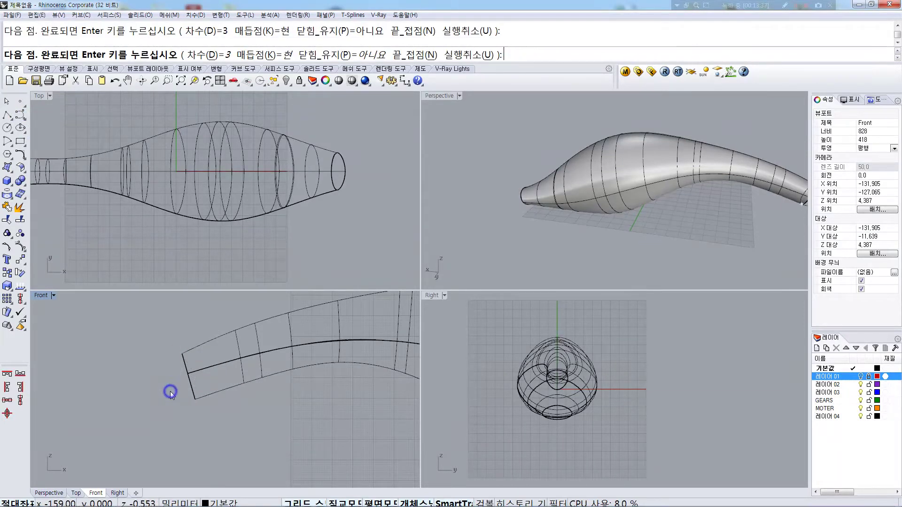
{"action": "left_click", "coordinate": [18, 117]}
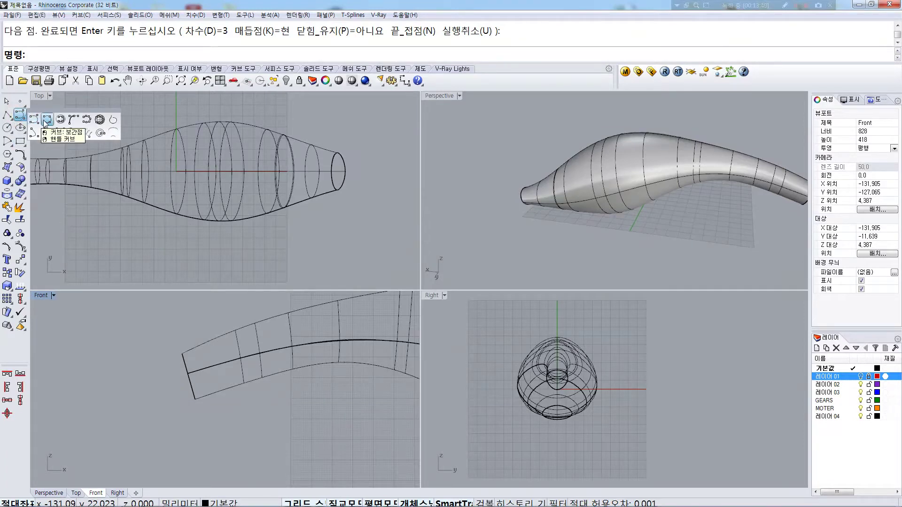
{"action": "left_click", "coordinate": [125, 342]}
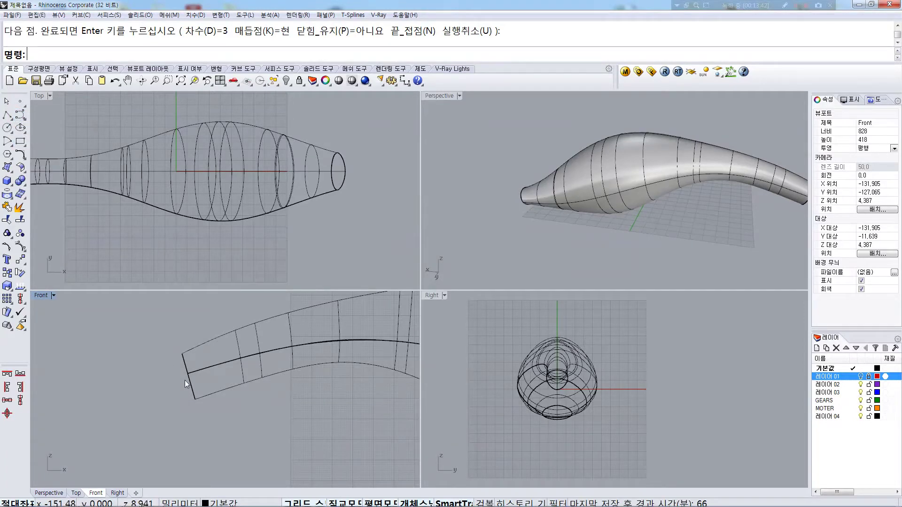
Select the new curve across the narrow end and turn on its edit points
{"action": "right_click_drag", "start_coordinate": [672, 200], "coordinate": [564, 176]}
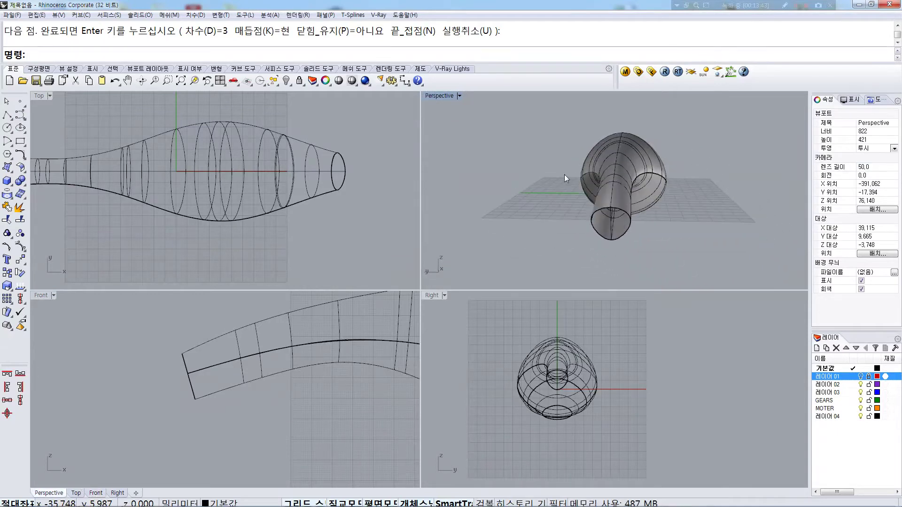
{"action": "left_click", "coordinate": [610, 221]}
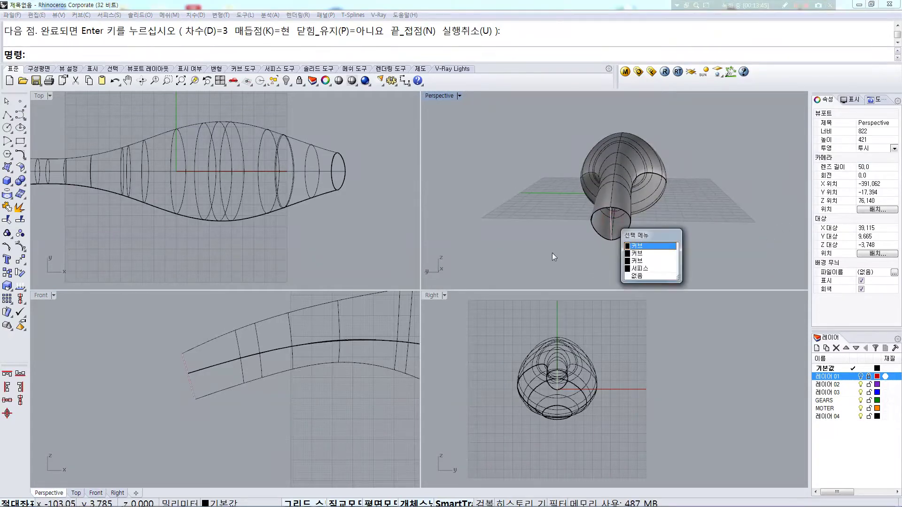
{"action": "right_click", "coordinate": [370, 419]}
{"action": "right_click_drag", "start_coordinate": [335, 388], "coordinate": [283, 385]}
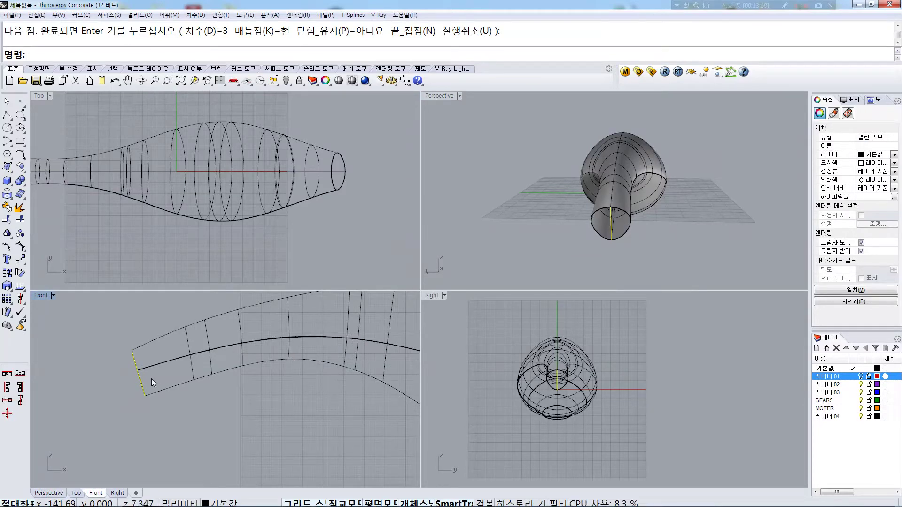
{"action": "left_click", "coordinate": [21, 248]}
Move the two middle edit points of the end curve about 13 mm outward, away from the body, in Front
{"action": "scroll", "coordinate": [116, 382], "scroll_direction": "up", "scroll_amount": 4}
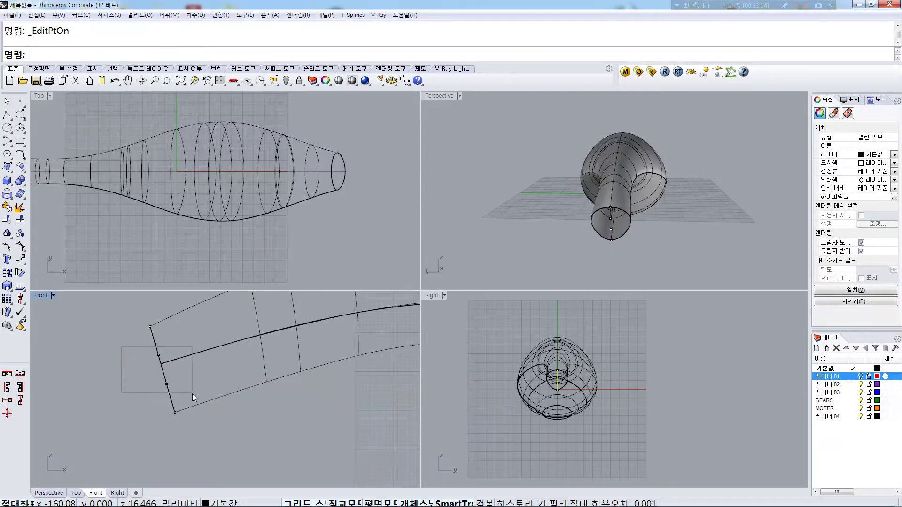
{"action": "left_click_drag", "start_coordinate": [193, 393], "coordinate": [188, 383]}
{"action": "type", "text": "m"}
{"action": "key", "text": "Return"}
{"action": "left_click", "coordinate": [134, 399]}
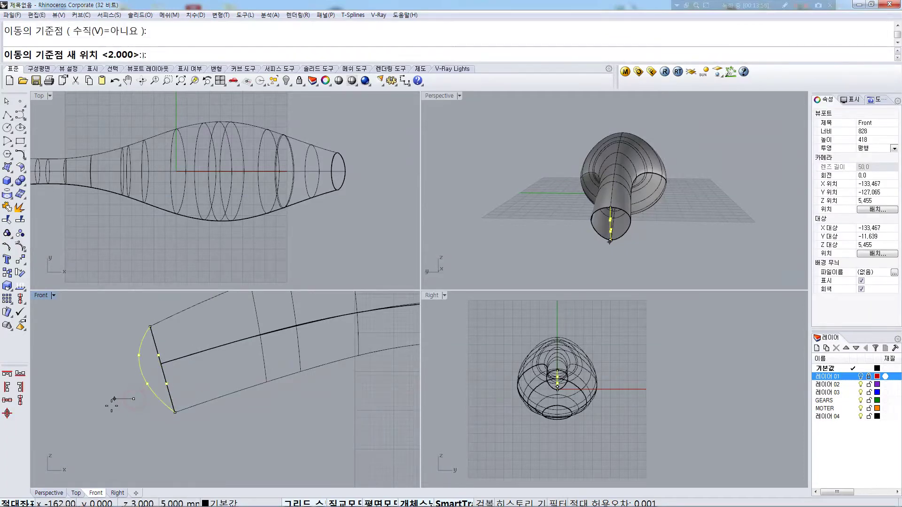
{"action": "left_click", "coordinate": [80, 397]}
Move the end curve's lower middle edit point straight down 3 mm to round the cap profile
{"action": "scroll", "coordinate": [141, 333], "scroll_direction": "up", "scroll_amount": 5}
{"action": "scroll", "coordinate": [135, 337], "scroll_direction": "down", "scroll_amount": 3}
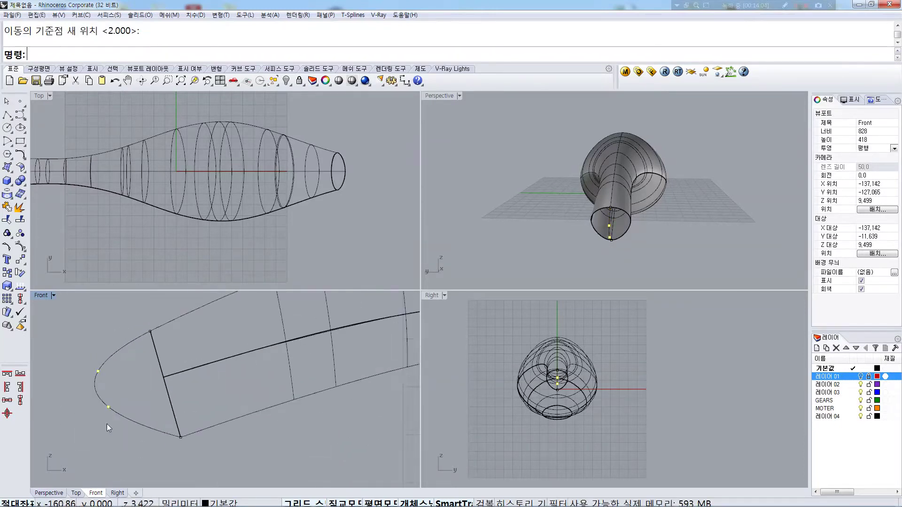
{"action": "left_click_drag", "start_coordinate": [120, 390], "coordinate": [120, 390]}
{"action": "key", "text": "Return"}
{"action": "left_click", "coordinate": [96, 434]}
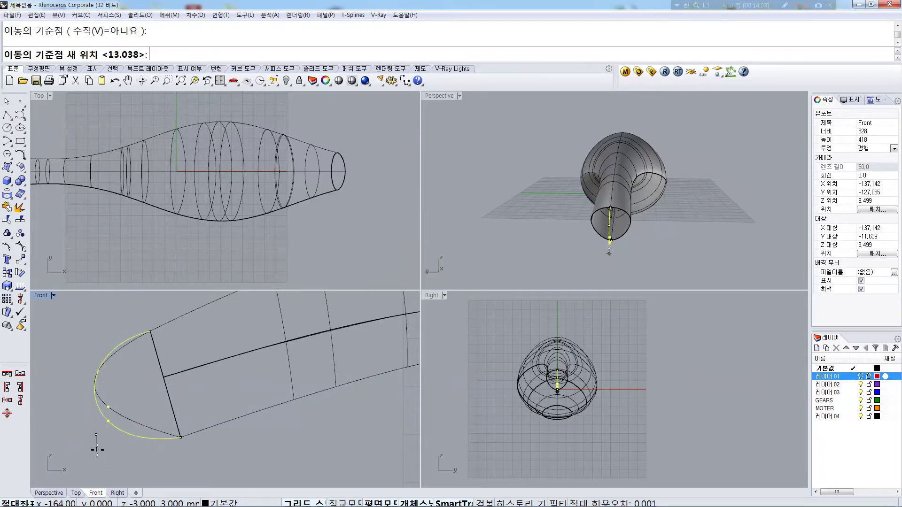
{"action": "left_click", "coordinate": [97, 450]}
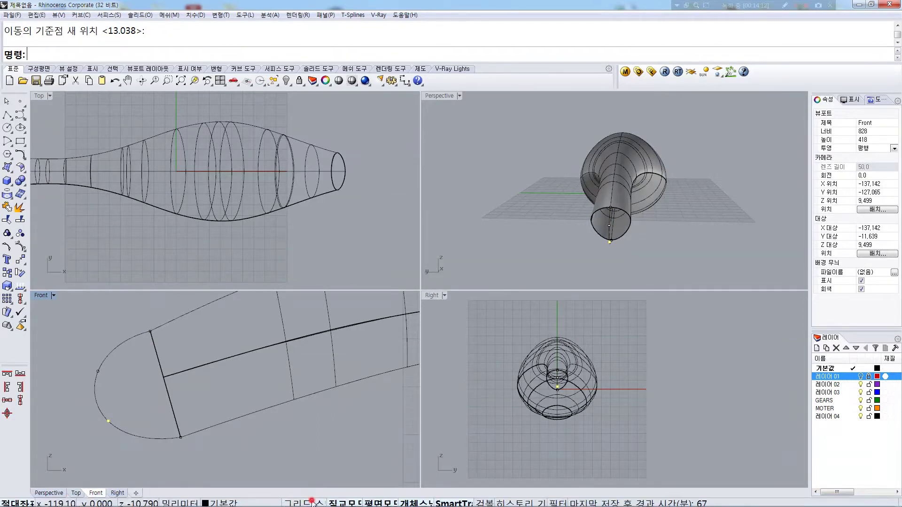
With grid snap off, move the end curve's upper middle edit point down about 1.67 mm
{"action": "right_click_drag", "start_coordinate": [197, 390], "coordinate": [183, 379]}
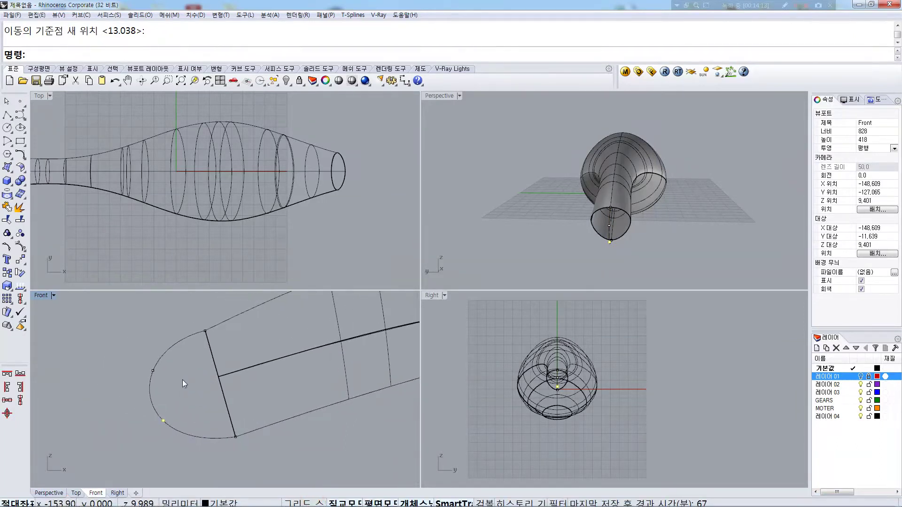
{"action": "left_click", "coordinate": [158, 374]}
{"action": "scroll", "coordinate": [163, 365], "scroll_direction": "up", "scroll_amount": 3}
{"action": "left_click_drag", "start_coordinate": [171, 371], "coordinate": [170, 387]}
{"action": "right_click_drag", "start_coordinate": [194, 360], "coordinate": [168, 386]}
Move the end curve's lower middle edit point down by about 1.04 mm
{"action": "scroll", "coordinate": [185, 360], "scroll_direction": "down", "scroll_amount": 5}
{"action": "left_click_drag", "start_coordinate": [173, 424], "coordinate": [174, 424]}
{"action": "scroll", "coordinate": [192, 441], "scroll_direction": "up", "scroll_amount": 3}
{"action": "right_click", "coordinate": [177, 413]}
{"action": "left_click", "coordinate": [177, 415]}
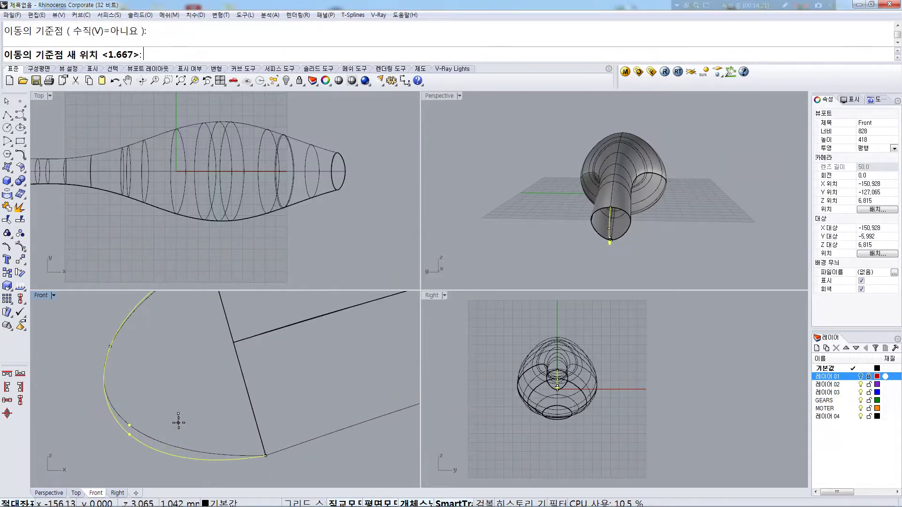
{"action": "key", "text": "Escape"}
Move both middle edit points of the end curve slightly inward, toward the body
{"action": "right_click", "coordinate": [157, 363]}
{"action": "left_click", "coordinate": [157, 363]}
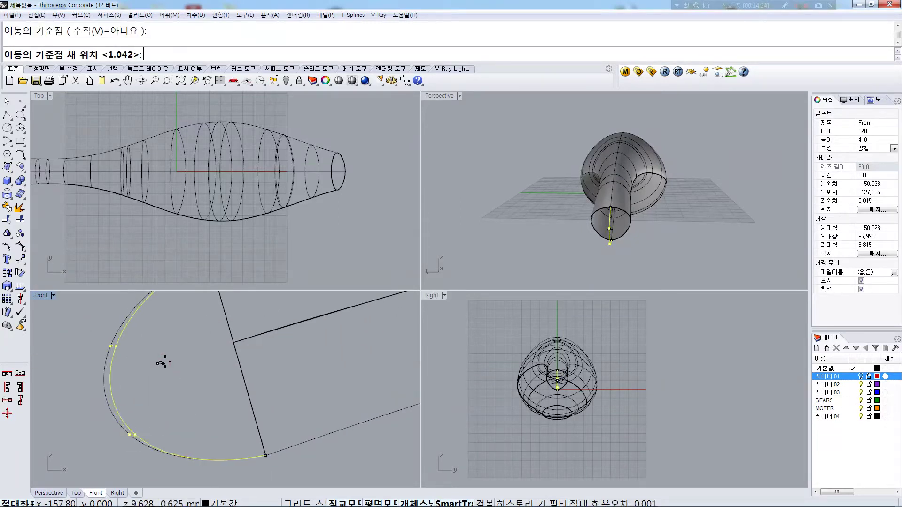
{"action": "left_click", "coordinate": [173, 368]}
{"action": "right_click_drag", "start_coordinate": [173, 367], "coordinate": [208, 437]}
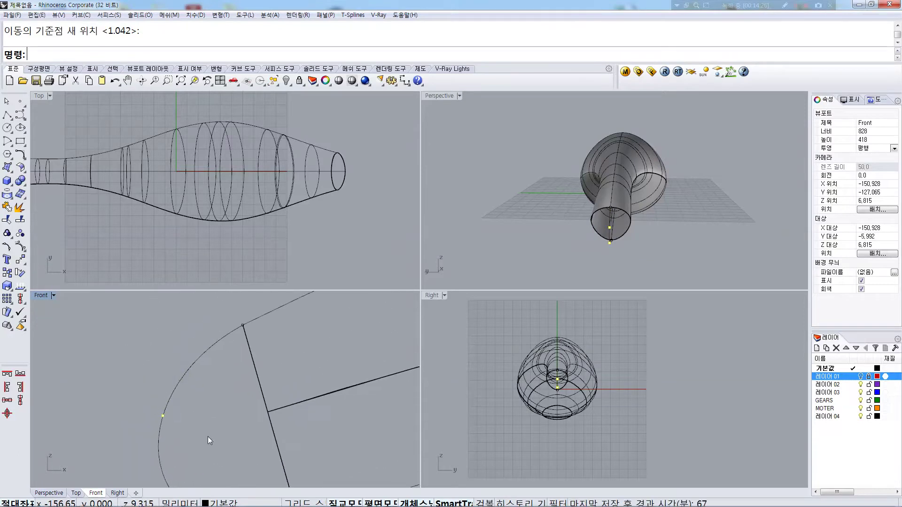
Move the end curve's upper middle edit point about 0.8 mm inward, toward the body
{"action": "left_click", "coordinate": [161, 414]}
{"action": "right_click", "coordinate": [208, 414]}
{"action": "left_click", "coordinate": [208, 413]}
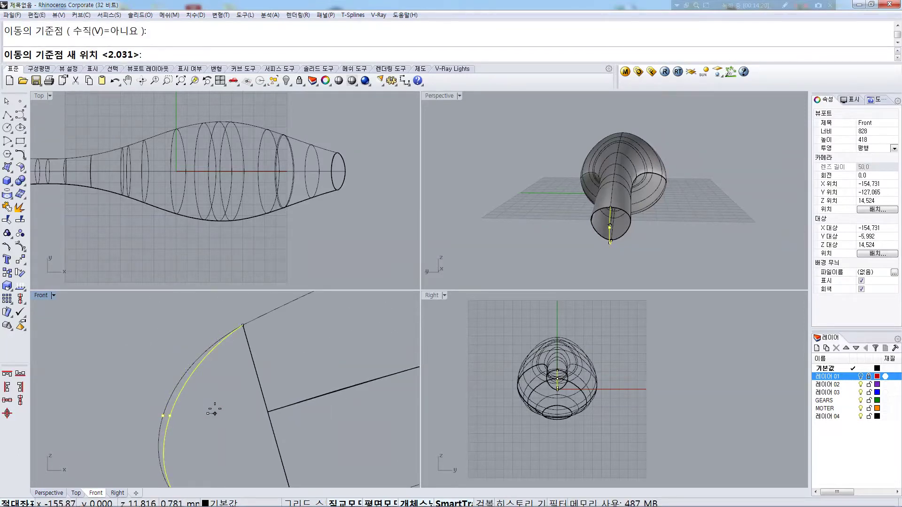
{"action": "left_click", "coordinate": [215, 411]}
Move the lofted body surface straight up in the Front view, clear of its construction curves
{"action": "left_click", "coordinate": [297, 406]}
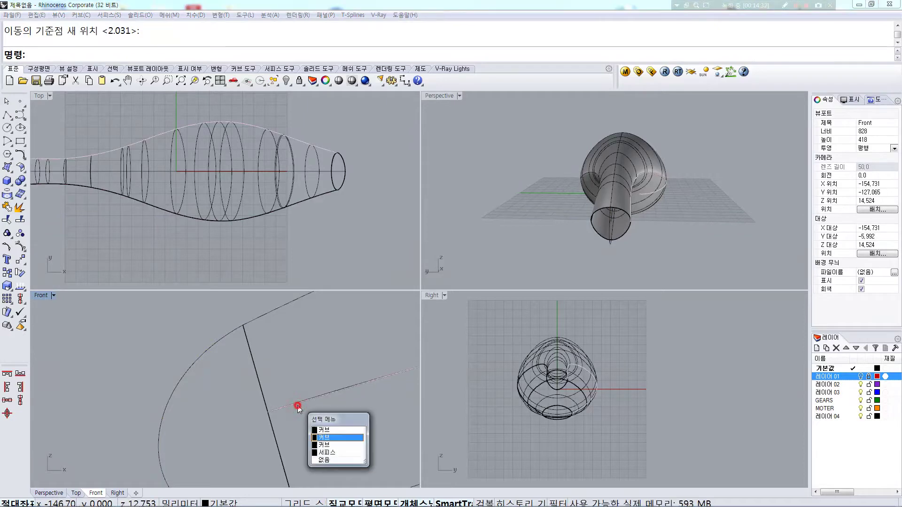
{"action": "left_click", "coordinate": [264, 383]}
{"action": "left_click", "coordinate": [262, 385]}
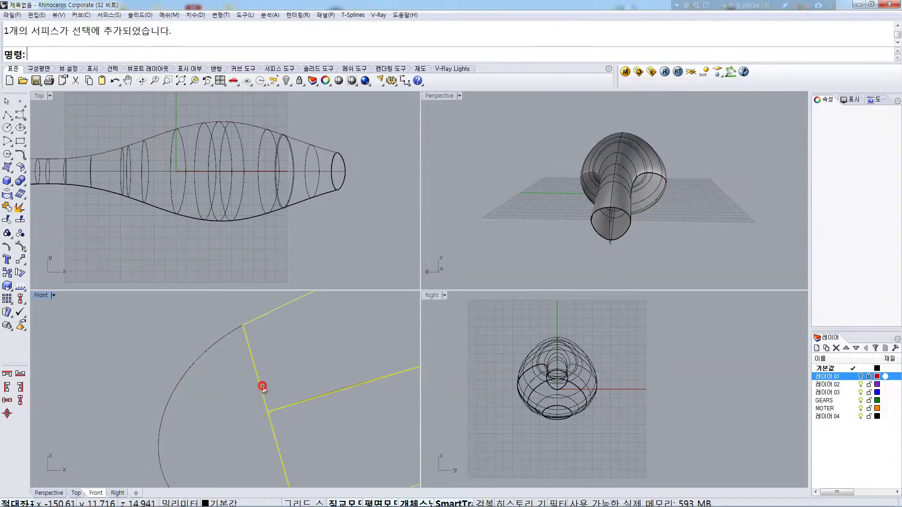
{"action": "type", "text": "m"}
{"action": "key", "text": "space"}
{"action": "scroll", "coordinate": [262, 385], "scroll_direction": "down", "scroll_amount": 5}
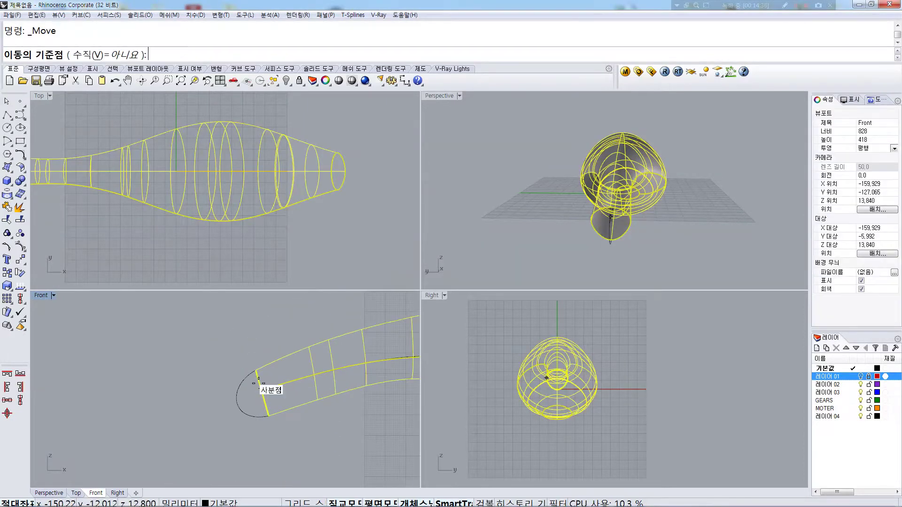
{"action": "left_click", "coordinate": [213, 408]}
{"action": "left_click", "coordinate": [211, 355]}
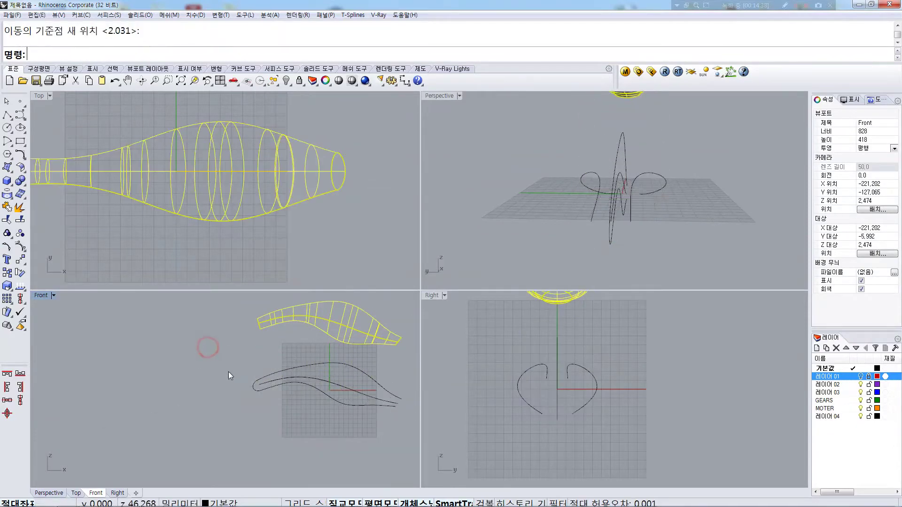
Match the end curve to the body's upper profile curve with tangency, preserving tangency at the other end and averaging the curves
{"action": "scroll", "coordinate": [291, 375], "scroll_direction": "up", "scroll_amount": 5}
{"action": "left_click", "coordinate": [296, 379]}
{"action": "left_click", "coordinate": [252, 404], "text": "shift"}
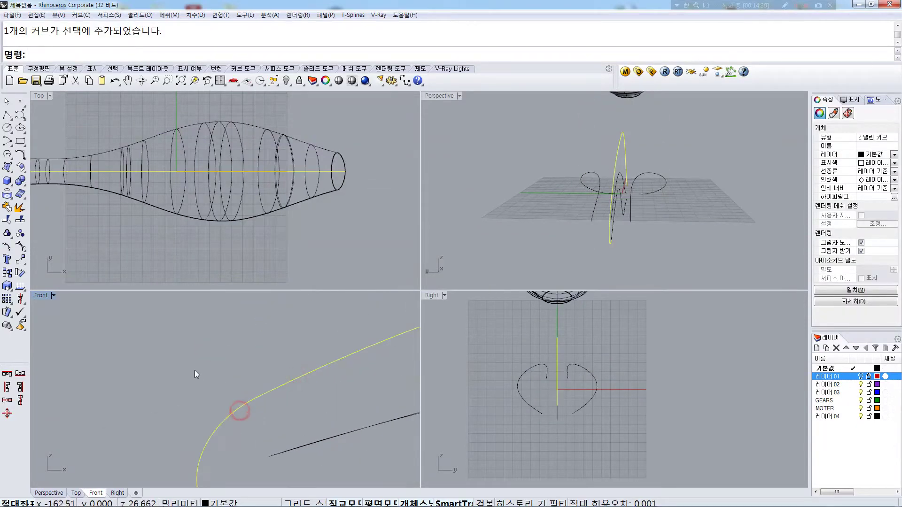
{"action": "left_click", "coordinate": [13, 15]}
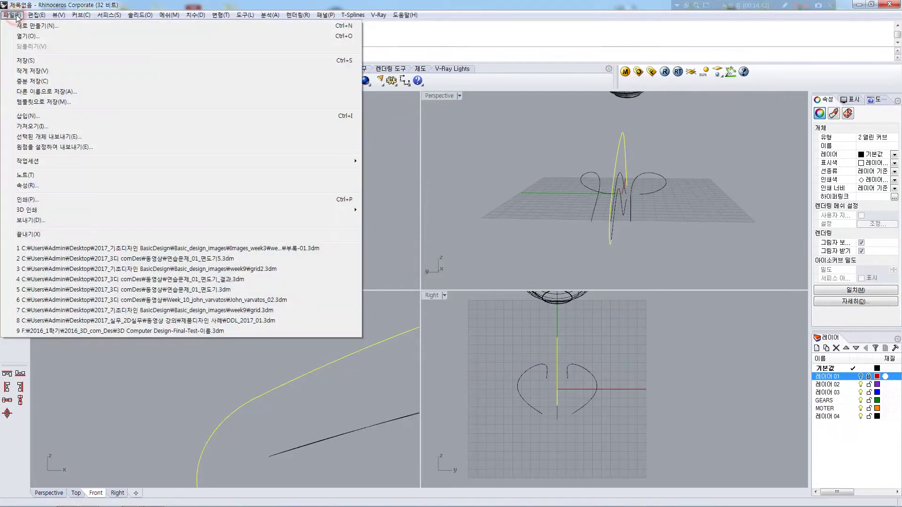
{"action": "mouse_move", "coordinate": [81, 15]}
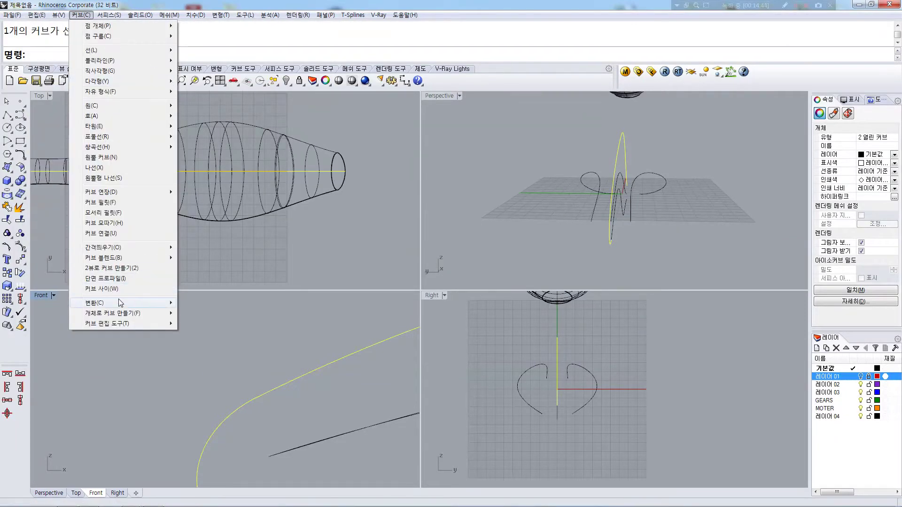
{"action": "mouse_move", "coordinate": [115, 324]}
{"action": "left_click", "coordinate": [201, 324]}
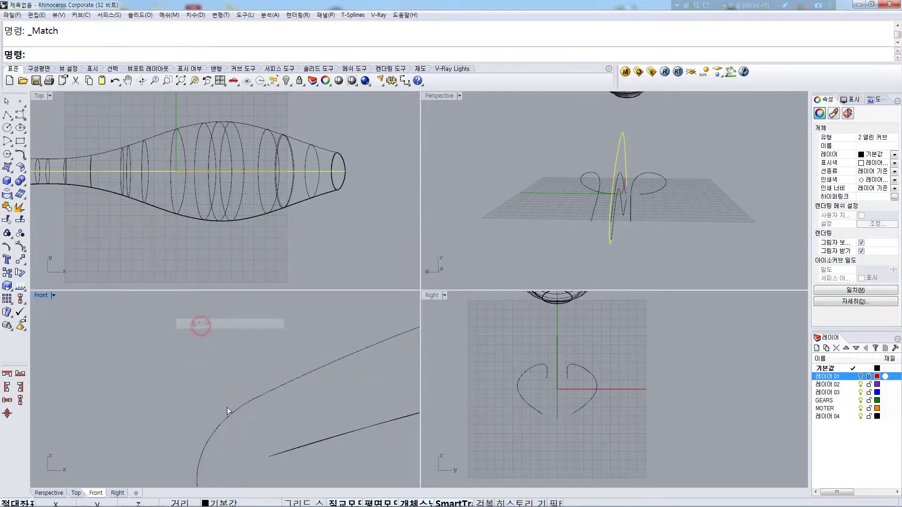
{"action": "left_click", "coordinate": [221, 424]}
{"action": "left_click", "coordinate": [273, 385]}
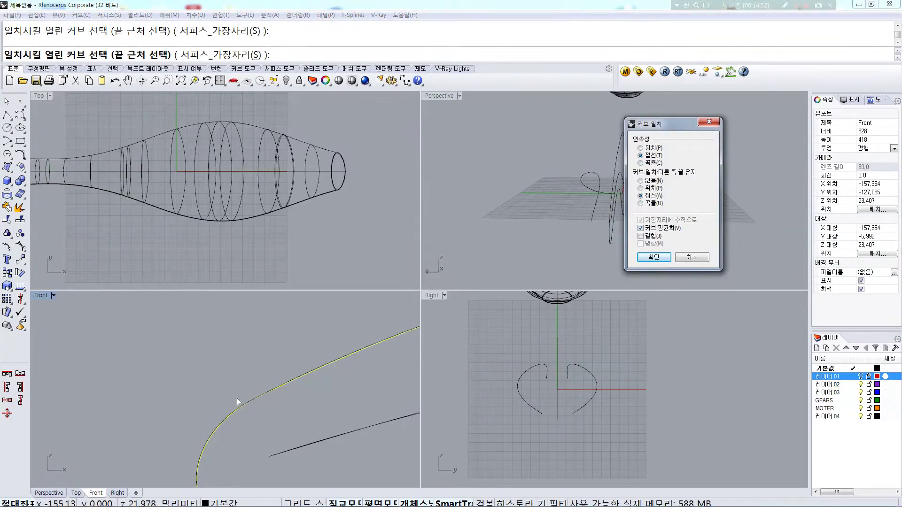
{"action": "scroll", "coordinate": [237, 401], "scroll_direction": "down", "scroll_amount": 3}
{"action": "scroll", "coordinate": [277, 331], "scroll_direction": "down", "scroll_amount": 4}
{"action": "scroll", "coordinate": [182, 366], "scroll_direction": "up", "scroll_amount": 6}
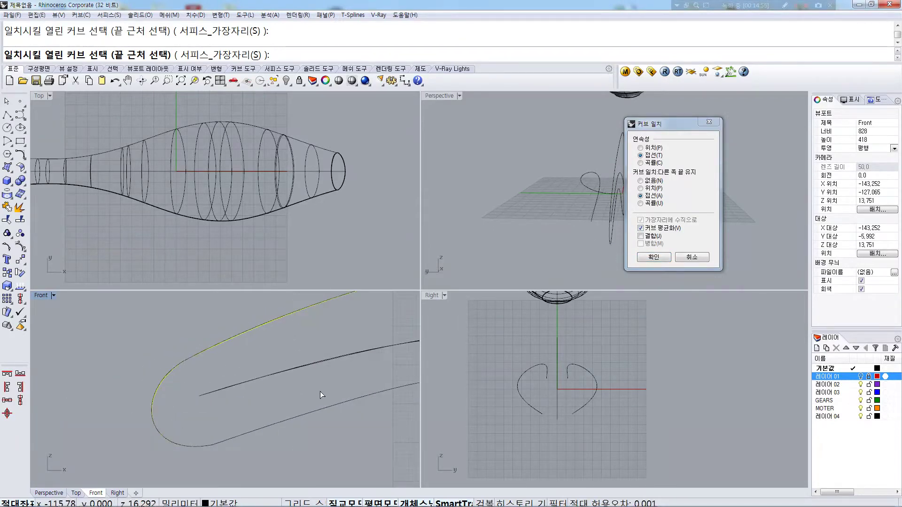
{"action": "key", "text": "Return"}
Match the end curve's lower end to the body's lower profile curve with tangency and averaged curves
{"action": "left_click", "coordinate": [180, 447]}
{"action": "left_click", "coordinate": [237, 436]}
{"action": "right_click", "coordinate": [237, 436]}
{"action": "left_click", "coordinate": [206, 446]}
{"action": "left_click", "coordinate": [218, 443]}
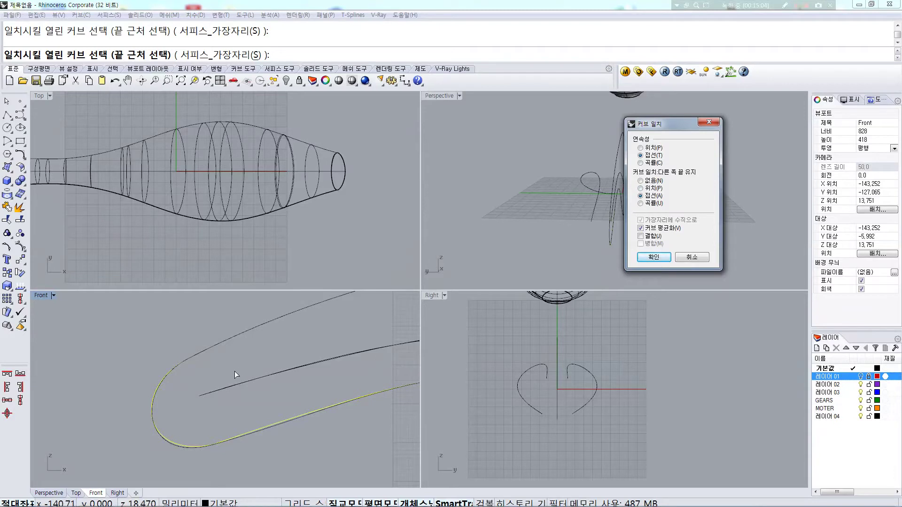
{"action": "right_click_drag", "start_coordinate": [166, 366], "coordinate": [147, 336]}
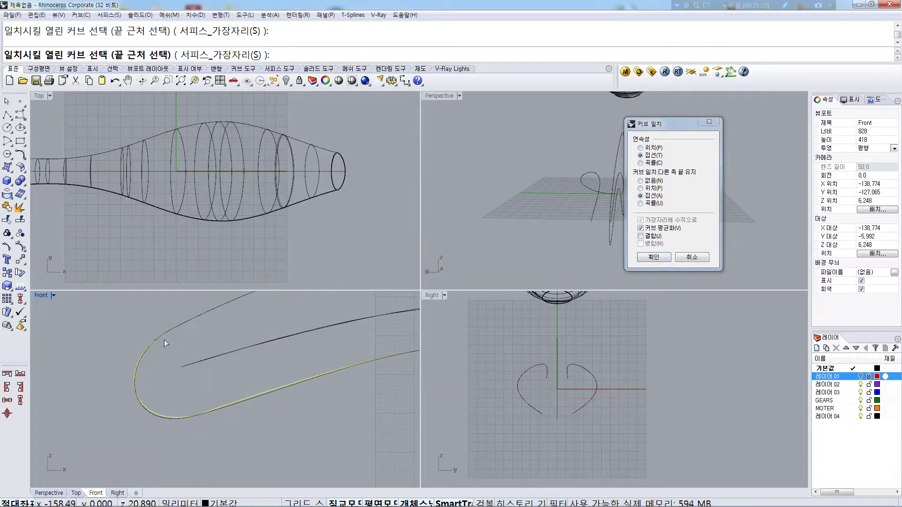
{"action": "right_click", "coordinate": [179, 365]}
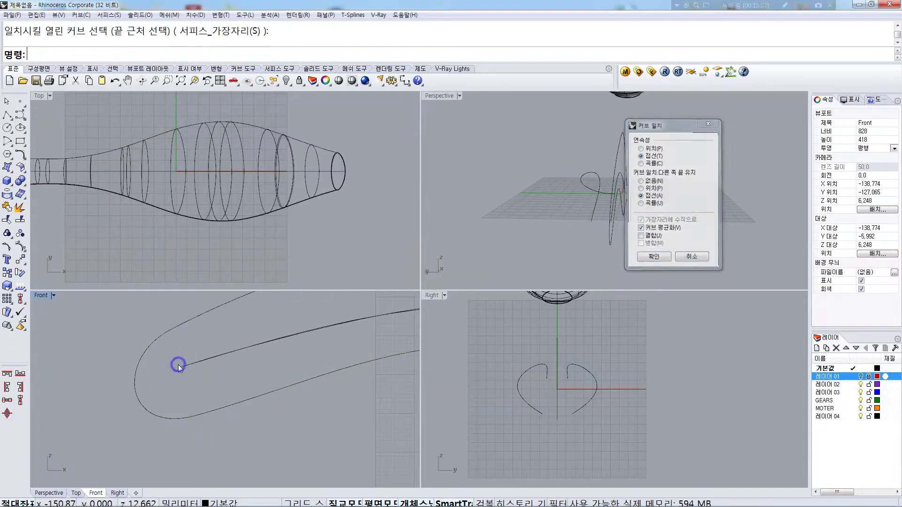
Examine the matched end curve and its transitions into the body curves in the Front and Perspective views
{"action": "left_click", "coordinate": [137, 374]}
{"action": "scroll", "coordinate": [168, 362], "scroll_direction": "up", "scroll_amount": 3}
{"action": "right_click", "coordinate": [616, 238]}
{"action": "right_click_drag", "start_coordinate": [616, 238], "coordinate": [557, 230]}
{"action": "right_click_drag", "start_coordinate": [511, 212], "coordinate": [540, 207]}
{"action": "scroll", "coordinate": [257, 362], "scroll_direction": "down", "scroll_amount": 2}
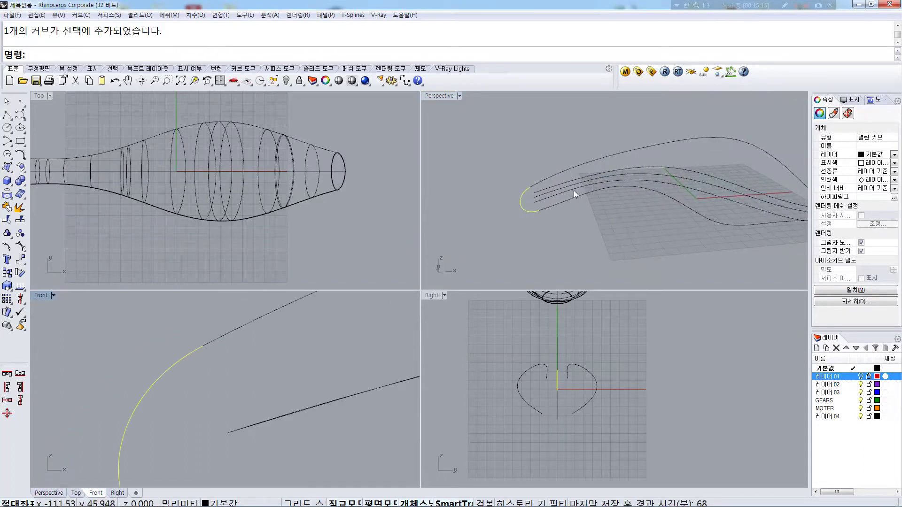
{"action": "left_click", "coordinate": [559, 227]}
{"action": "left_click", "coordinate": [559, 302]}
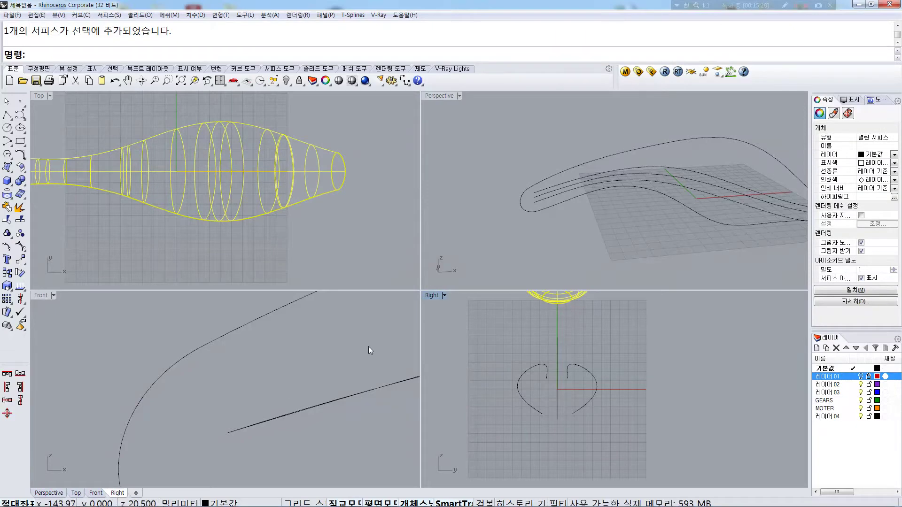
{"action": "scroll", "coordinate": [317, 370], "scroll_direction": "down", "scroll_amount": 2}
{"action": "right_click_drag", "start_coordinate": [332, 370], "coordinate": [201, 366]}
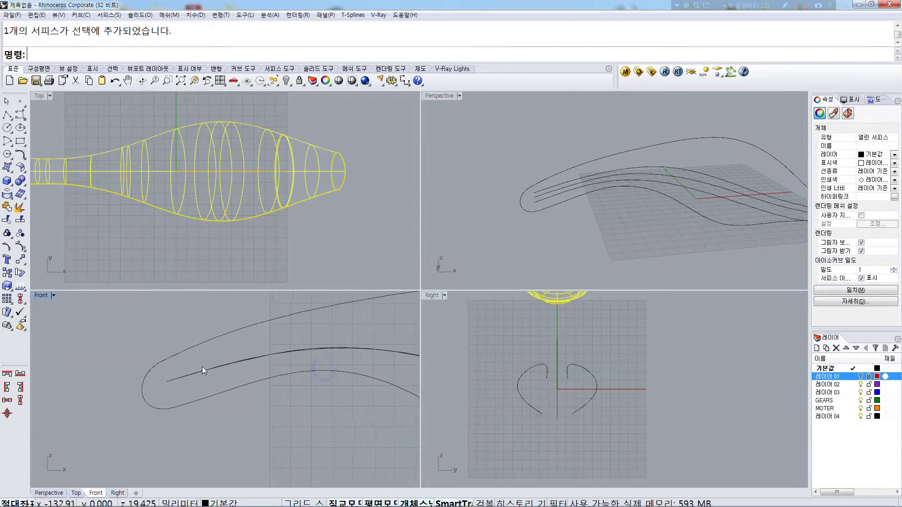
{"action": "right_click_drag", "start_coordinate": [625, 214], "coordinate": [540, 201]}
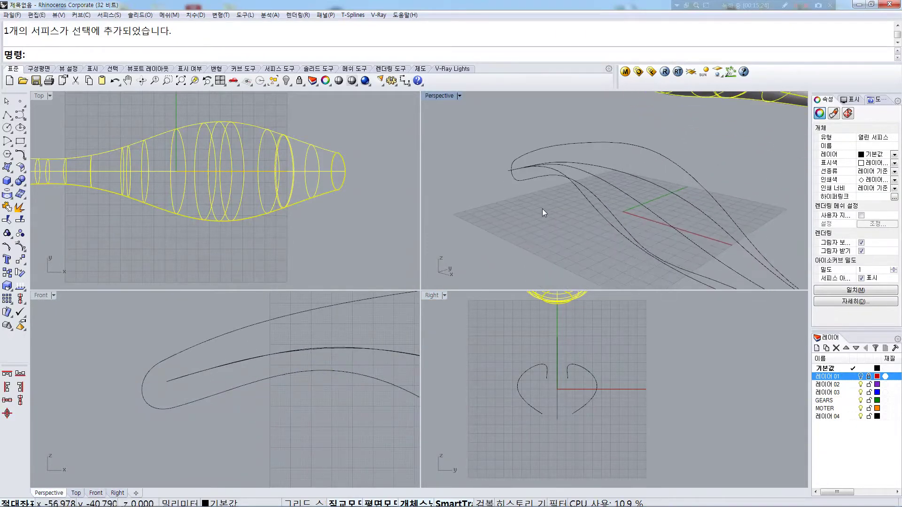
{"action": "left_click", "coordinate": [247, 249]}
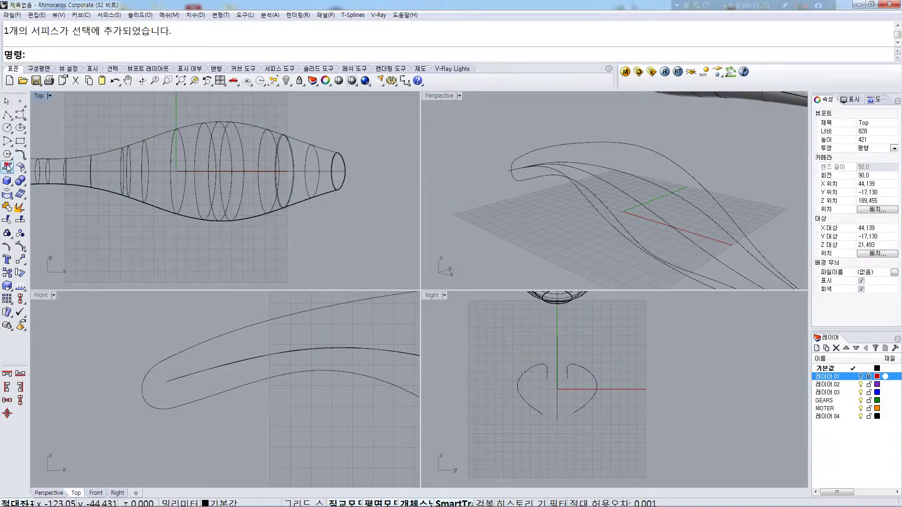
{"action": "left_click", "coordinate": [20, 167]}
{"action": "left_click", "coordinate": [59, 172]}
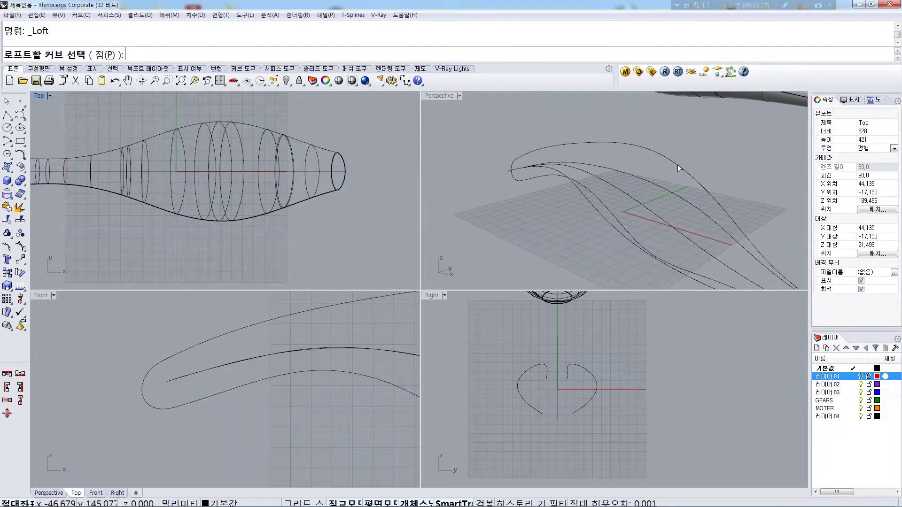
{"action": "left_click", "coordinate": [648, 157]}
{"action": "left_click", "coordinate": [634, 175]}
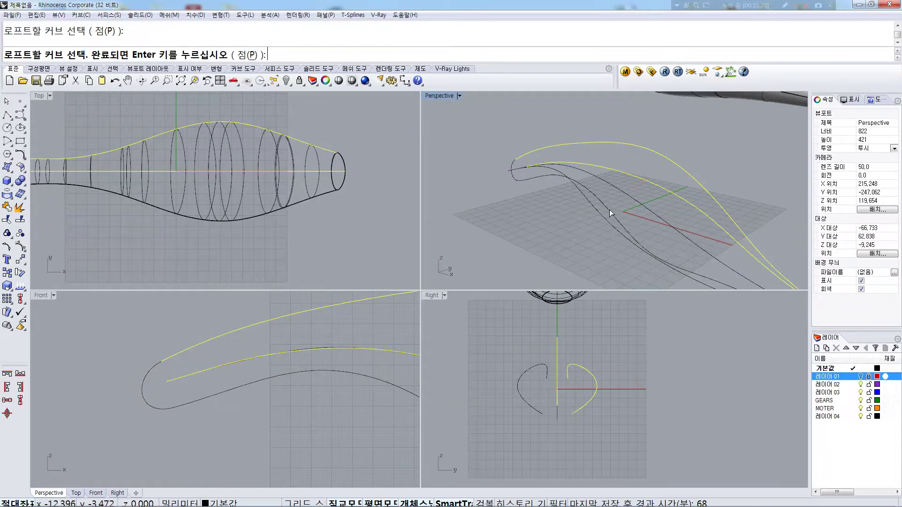
{"action": "left_click", "coordinate": [609, 209]}
{"action": "left_click", "coordinate": [594, 214]}
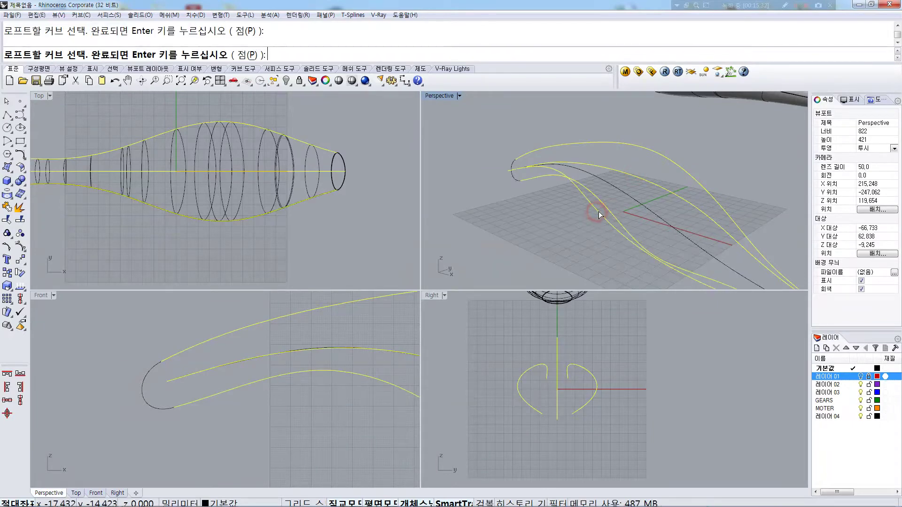
{"action": "key", "text": "Return"}
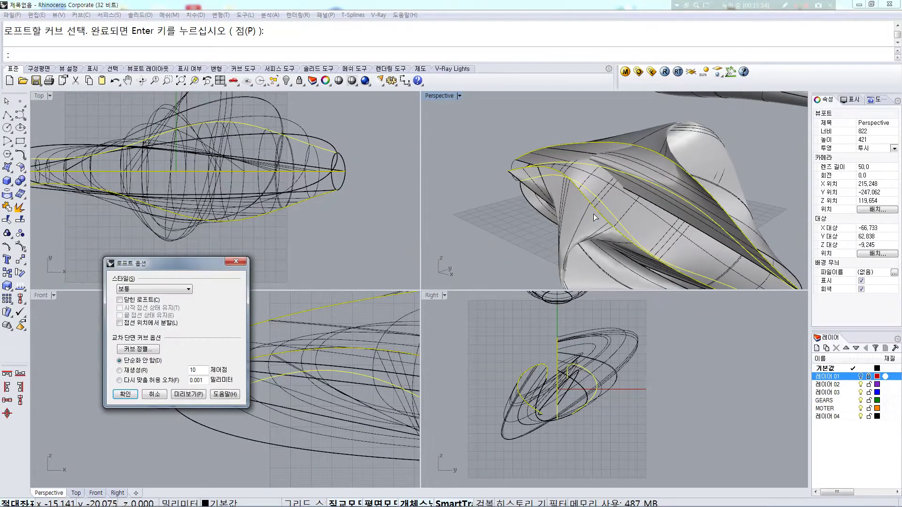
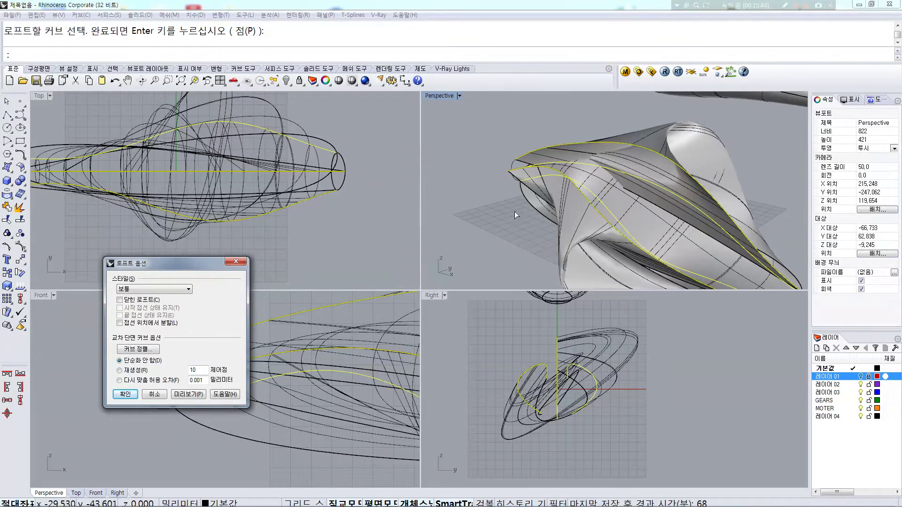
{"action": "key", "text": "Escape"}
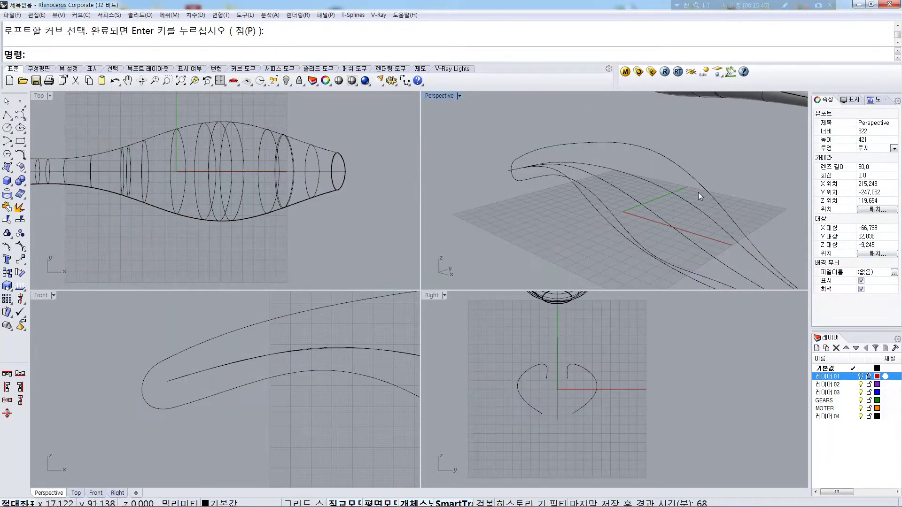
Start a loft through the four body curves in order around the body, picking each near its wide end
{"action": "left_click", "coordinate": [684, 170]}
{"action": "right_click_drag", "start_coordinate": [685, 170], "coordinate": [546, 150], "text": "shift"}
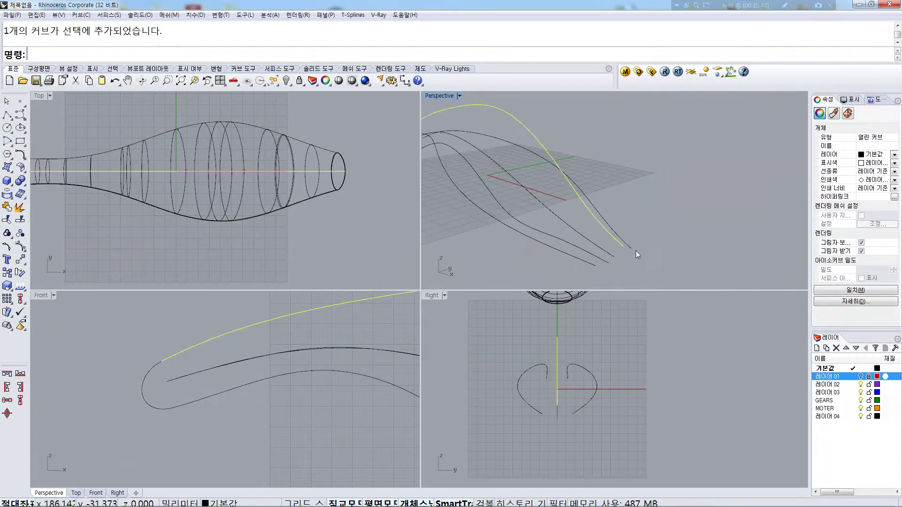
{"action": "left_click", "coordinate": [636, 225]}
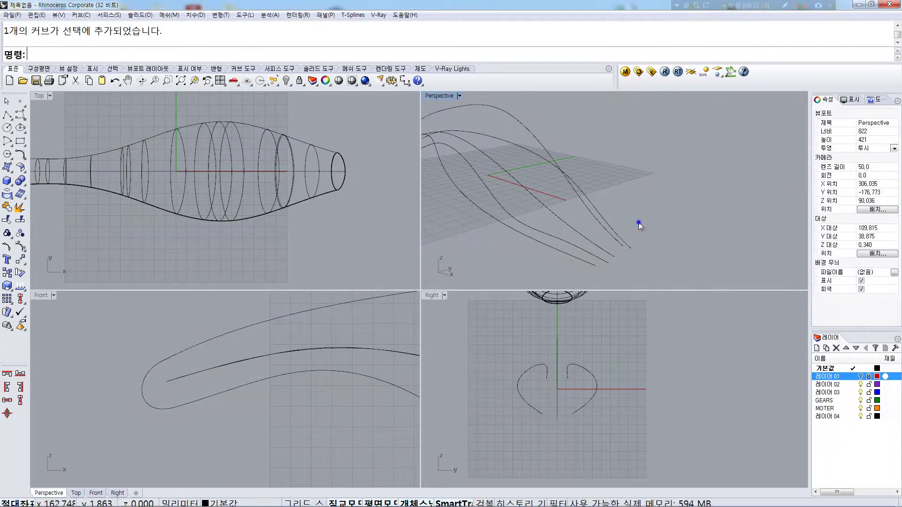
{"action": "right_click", "coordinate": [638, 221]}
{"action": "left_click", "coordinate": [617, 236]}
{"action": "left_click", "coordinate": [611, 238]}
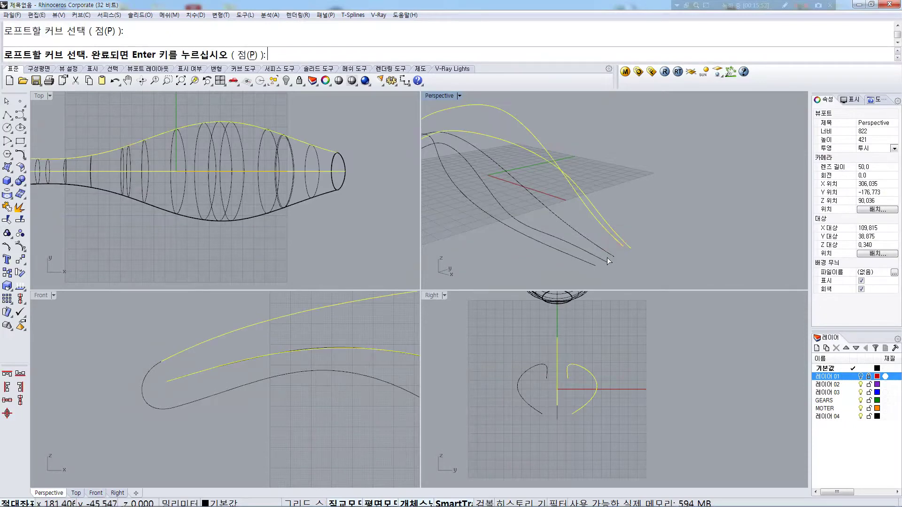
{"action": "right_click_drag", "start_coordinate": [619, 260], "coordinate": [575, 243]}
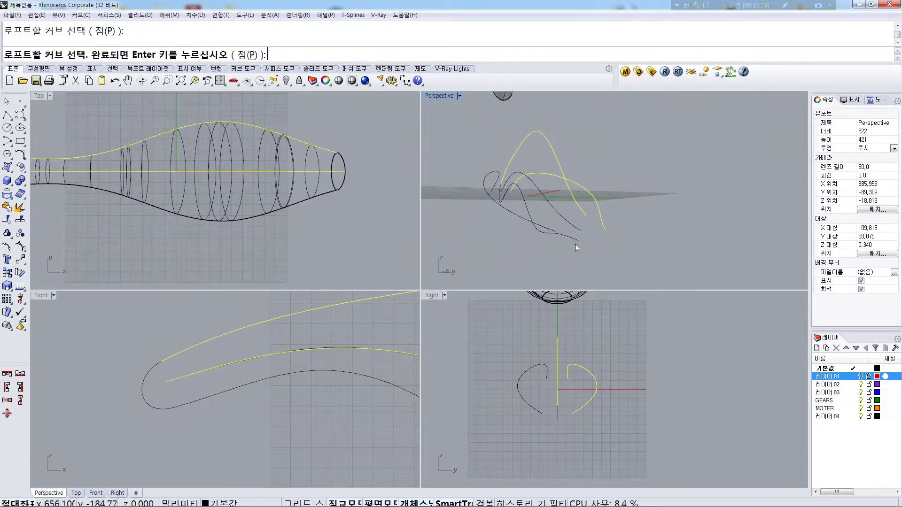
{"action": "left_click", "coordinate": [576, 242]}
{"action": "left_click", "coordinate": [552, 233]}
{"action": "right_click", "coordinate": [551, 248]}
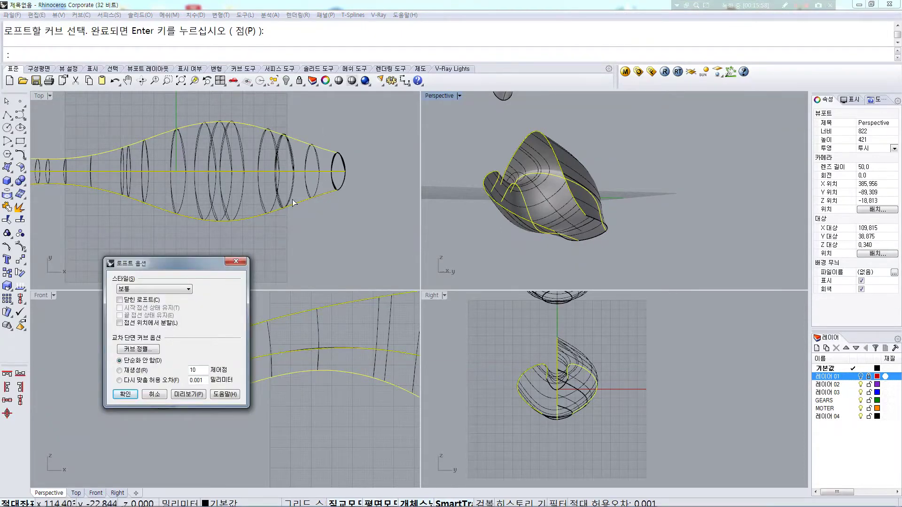
Make it a closed loft with Normal style and no simplification, preview it, and create the body surface
{"action": "left_click", "coordinate": [148, 302]}
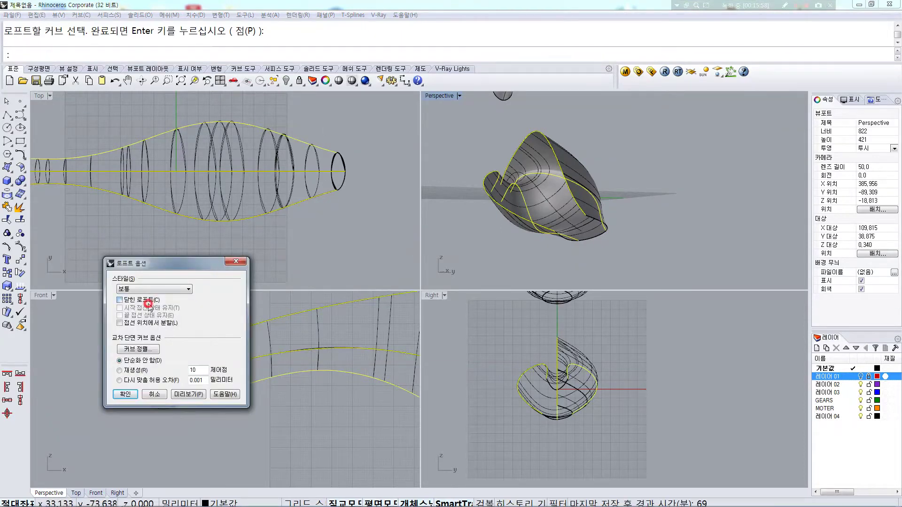
{"action": "left_click", "coordinate": [188, 395]}
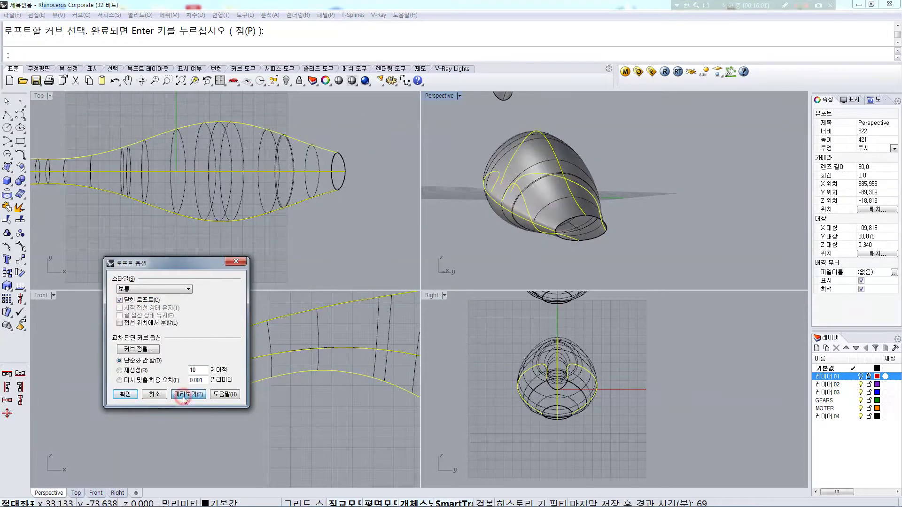
{"action": "left_click", "coordinate": [126, 394]}
Confirm the body loft and draw a short straight guide line outward from the end curve's tip in the Front view
{"action": "left_click", "coordinate": [187, 357]}
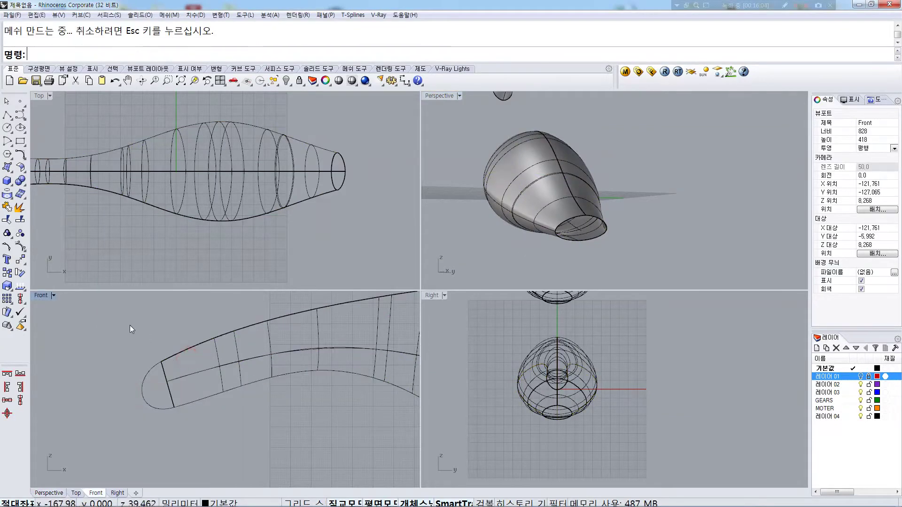
{"action": "left_click", "coordinate": [33, 297]}
{"action": "double_click", "coordinate": [34, 297]}
{"action": "right_click_drag", "start_coordinate": [195, 311], "coordinate": [242, 307]}
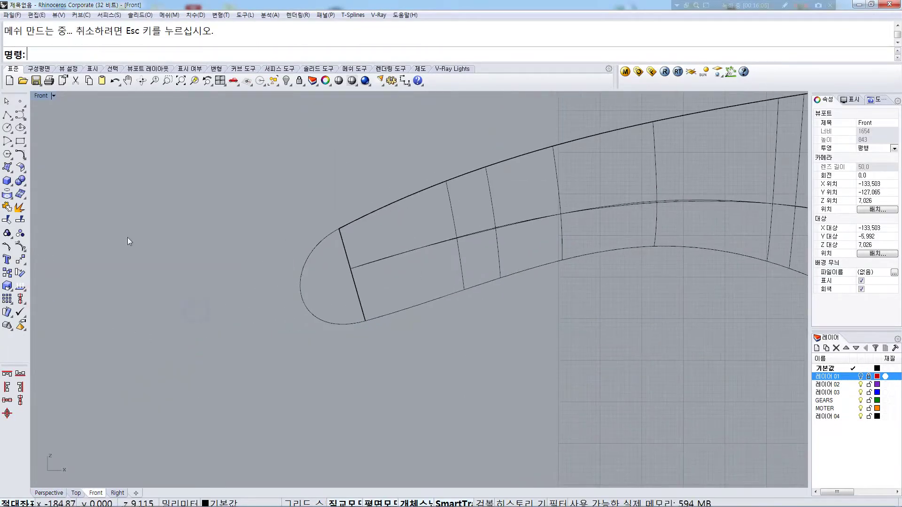
{"action": "left_click", "coordinate": [6, 116]}
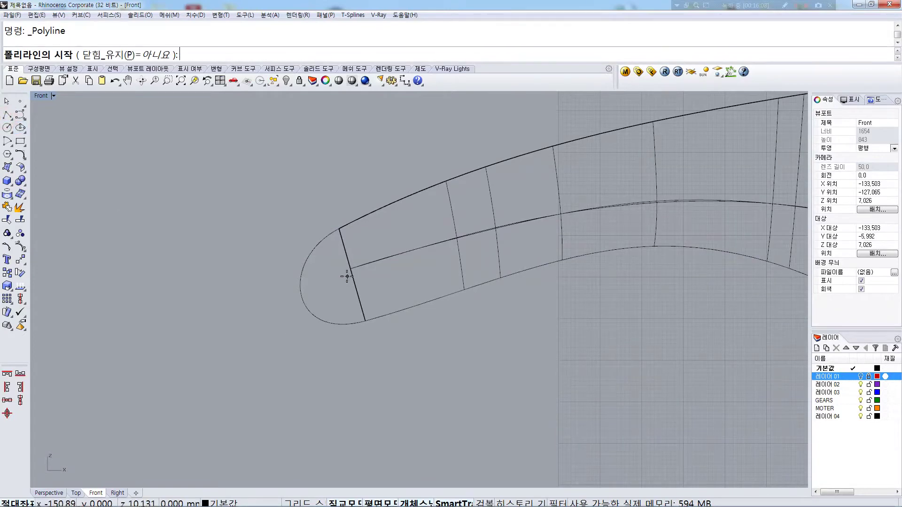
{"action": "left_click", "coordinate": [301, 293]}
{"action": "left_click", "coordinate": [233, 305]}
{"action": "key", "text": "Return"}
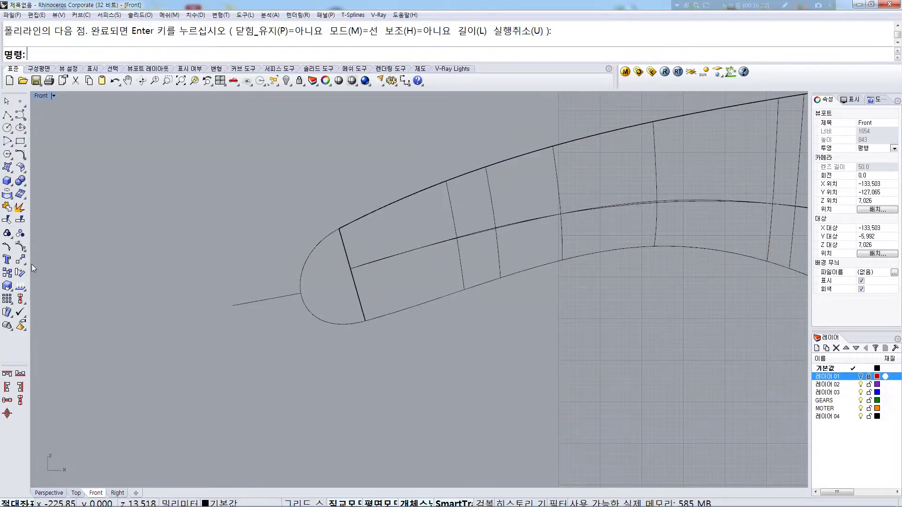
Split the rounded end curve into upper and lower halves at its tip, using the guide line as the cutter
{"action": "left_click", "coordinate": [20, 219]}
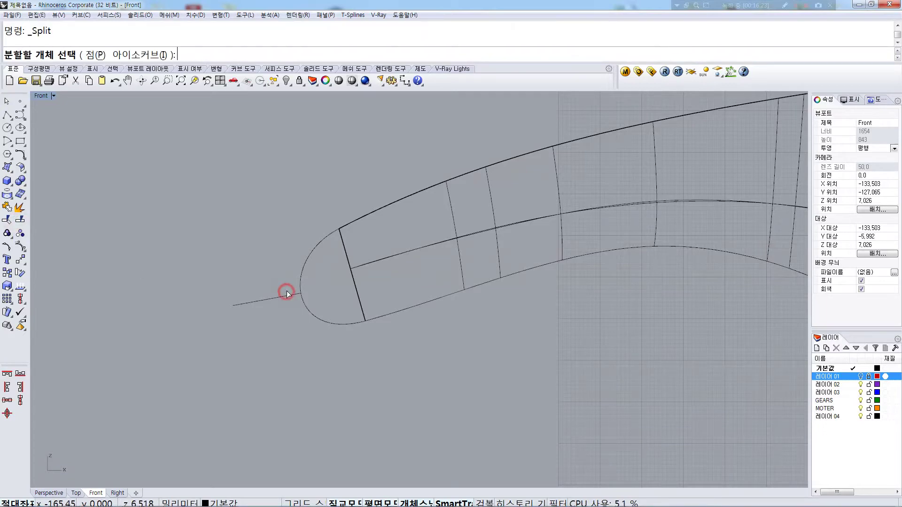
{"action": "left_click", "coordinate": [298, 277]}
{"action": "left_click", "coordinate": [297, 278]}
{"action": "key", "text": "Return"}
{"action": "left_click", "coordinate": [282, 300]}
{"action": "key", "text": "Return"}
{"action": "left_click", "coordinate": [301, 275]}
{"action": "left_click", "coordinate": [317, 270]}
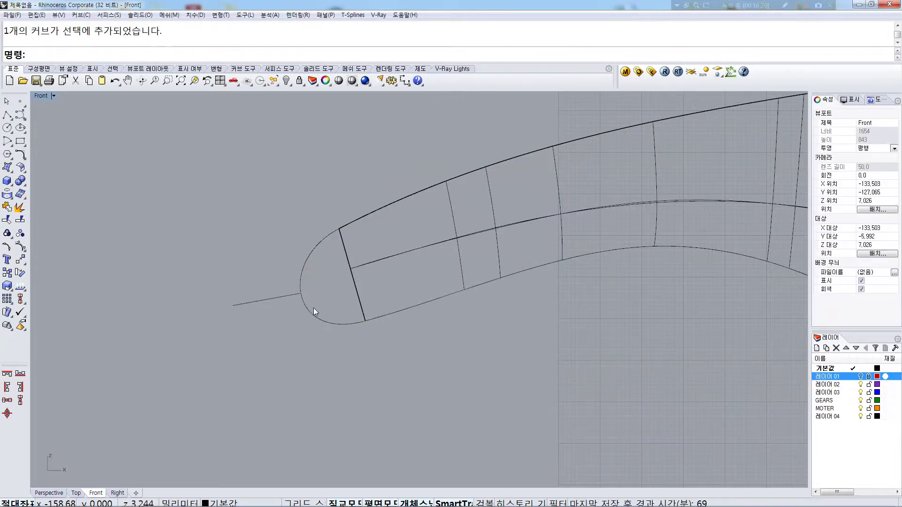
Rail-revolve the upper half of the end curve along the body's narrow end edge, with the axis running from the tip into the body
{"action": "middle_click", "coordinate": [326, 282]}
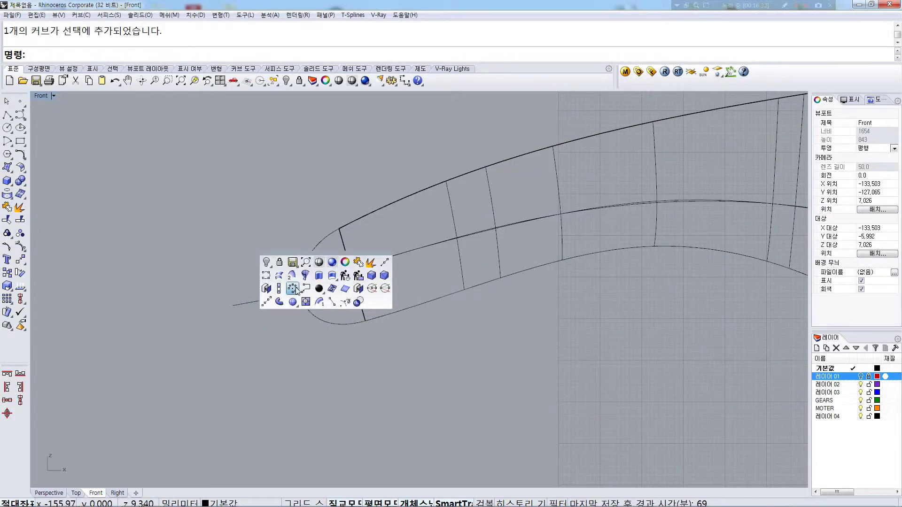
{"action": "right_click", "coordinate": [304, 275]}
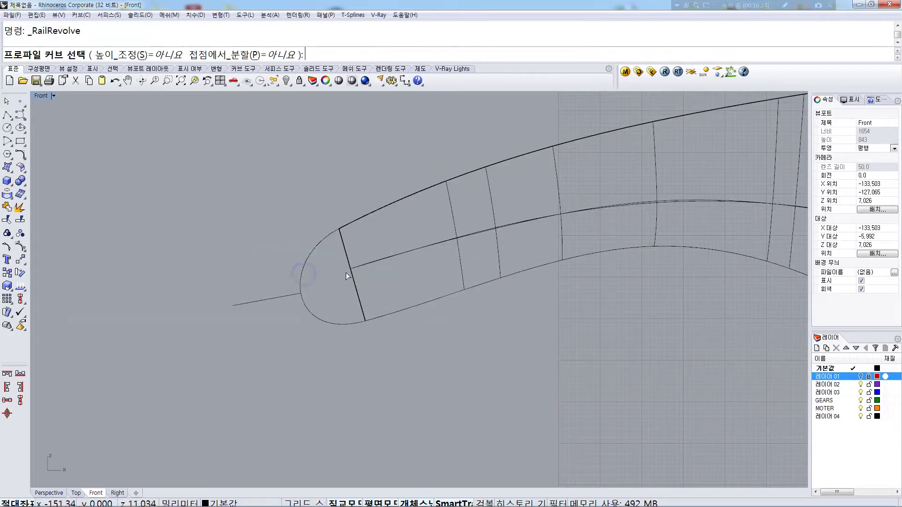
{"action": "left_click", "coordinate": [349, 269]}
{"action": "left_click", "coordinate": [250, 232]}
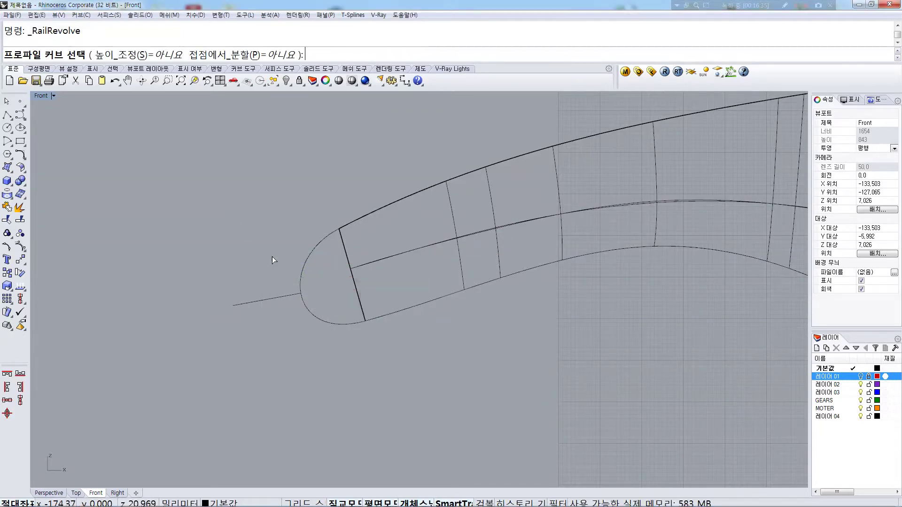
{"action": "left_click", "coordinate": [317, 249]}
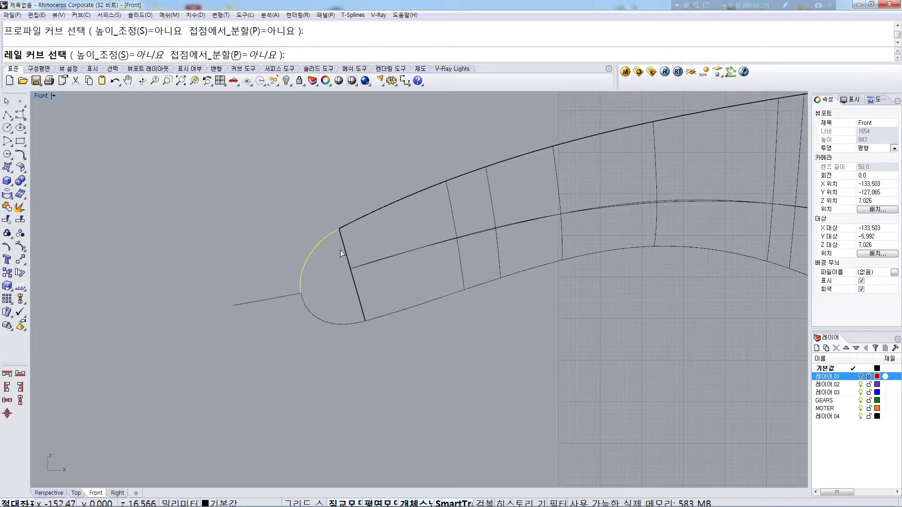
{"action": "left_click", "coordinate": [342, 249]}
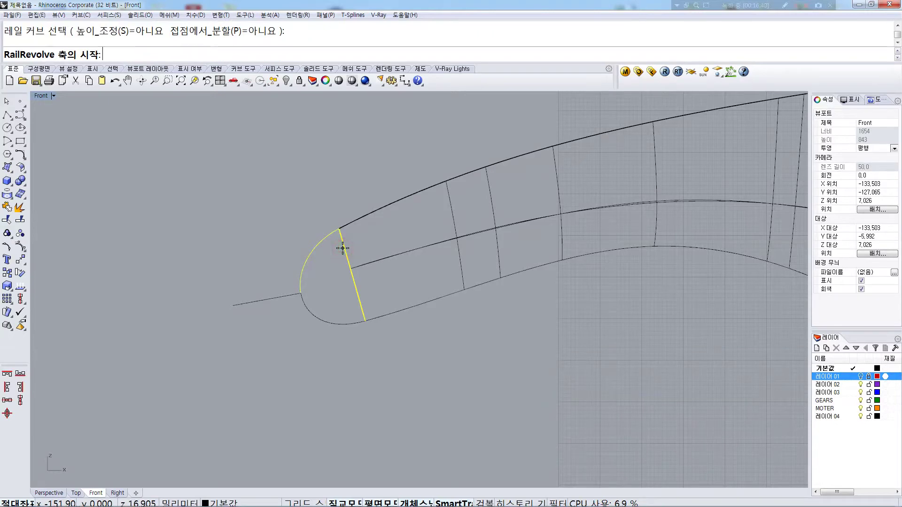
{"action": "left_click", "coordinate": [301, 293]}
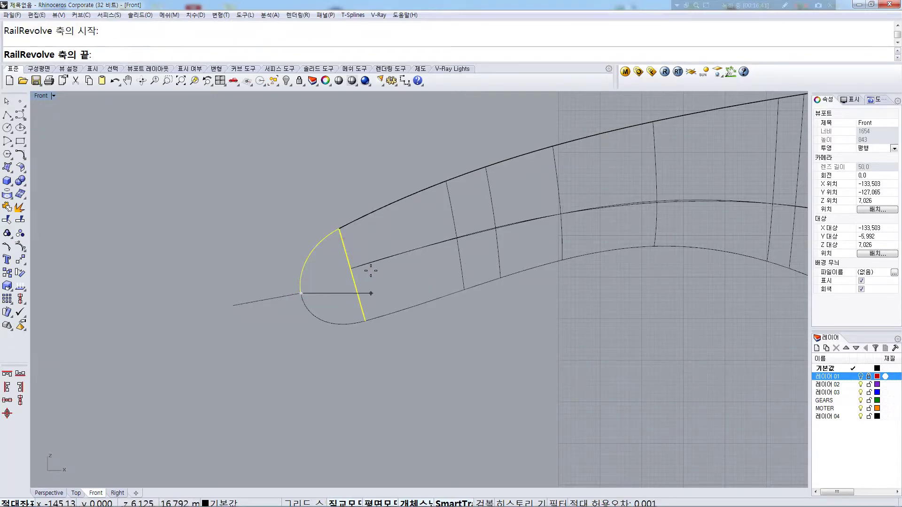
{"action": "right_click_drag", "start_coordinate": [375, 268], "coordinate": [379, 261]}
{"action": "key", "text": "F8"}
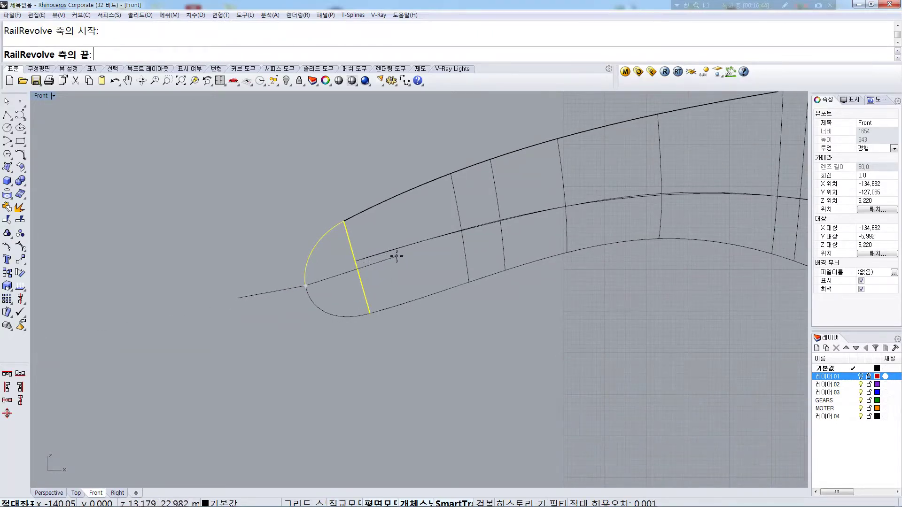
{"action": "left_click", "coordinate": [396, 257]}
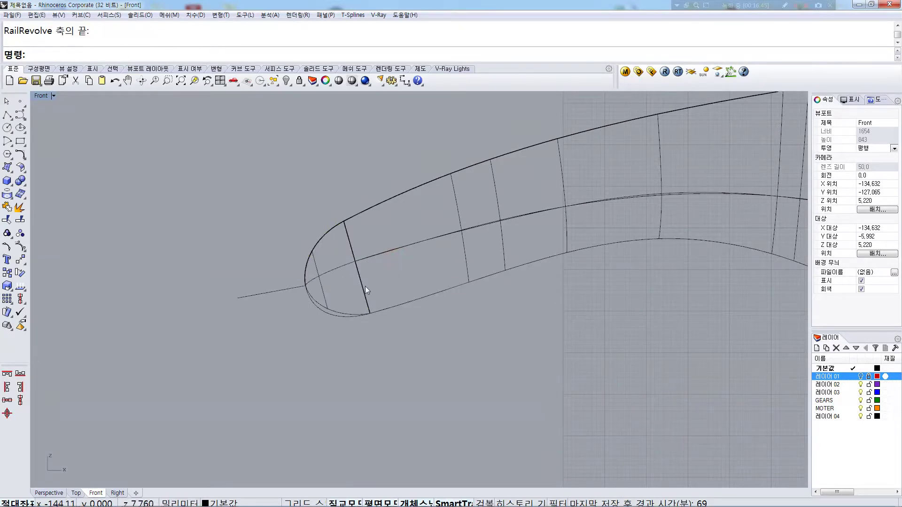
Examine the revolved cap surface and its fit to the body's narrow end in the Perspective view
{"action": "left_click", "coordinate": [318, 294]}
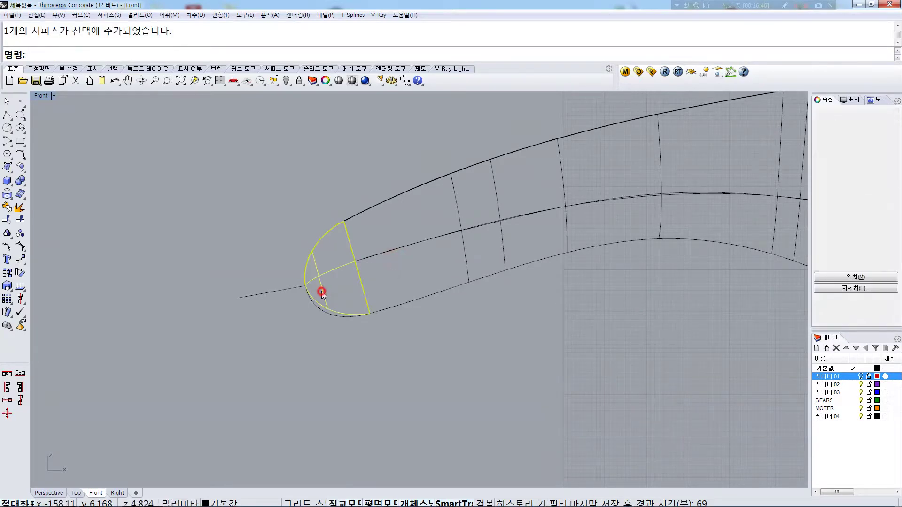
{"action": "double_click", "coordinate": [42, 97]}
{"action": "mouse_move", "coordinate": [519, 237]}
{"action": "right_mouse_down"}
{"action": "mouse_move", "coordinate": [684, 218]}
{"action": "mouse_move", "coordinate": [447, 215]}
{"action": "mouse_move", "coordinate": [520, 215]}
{"action": "right_mouse_up"}
{"action": "left_click", "coordinate": [564, 208]}
{"action": "mouse_move", "coordinate": [643, 219]}
{"action": "right_mouse_down"}
{"action": "mouse_move", "coordinate": [625, 217]}
{"action": "mouse_move", "coordinate": [649, 188]}
{"action": "mouse_move", "coordinate": [660, 201]}
{"action": "mouse_move", "coordinate": [675, 191]}
{"action": "mouse_move", "coordinate": [655, 201]}
{"action": "mouse_move", "coordinate": [686, 139]}
{"action": "right_mouse_up"}
{"action": "left_click", "coordinate": [686, 140]}
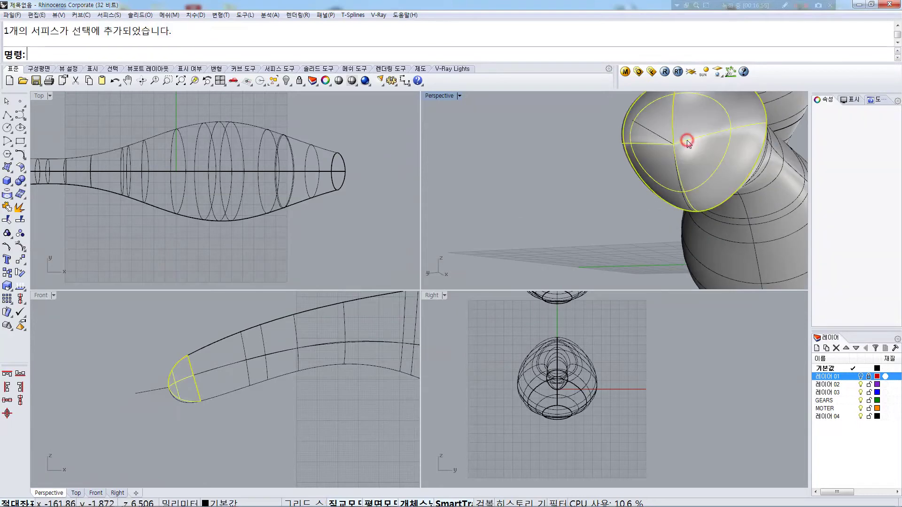
{"action": "mouse_move", "coordinate": [648, 160]}
{"action": "right_mouse_down"}
{"action": "mouse_move", "coordinate": [625, 167]}
{"action": "mouse_move", "coordinate": [614, 199]}
{"action": "mouse_move", "coordinate": [559, 200]}
{"action": "mouse_move", "coordinate": [548, 228]}
{"action": "right_mouse_up"}
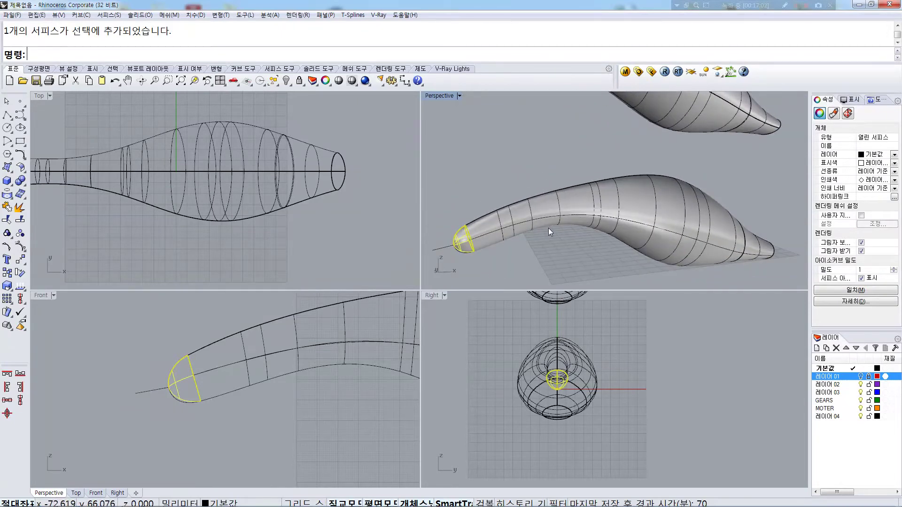
Compare the earlier uncapped body surface with the new capped body from several angles in the Perspective view
{"action": "left_click", "coordinate": [530, 176]}
{"action": "right_click_drag", "start_coordinate": [569, 151], "coordinate": [555, 196]}
{"action": "left_click", "coordinate": [569, 137]}
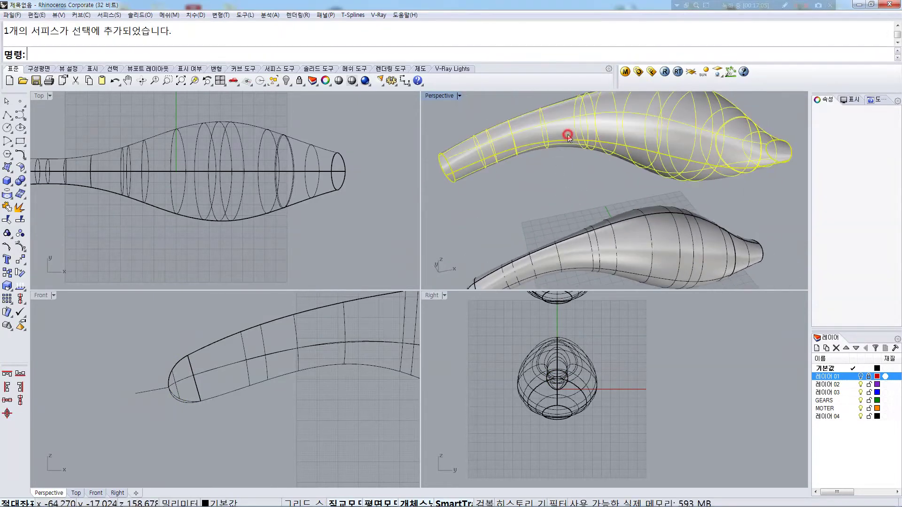
{"action": "left_click", "coordinate": [543, 172]}
{"action": "double_click", "coordinate": [442, 96]}
{"action": "right_click_drag", "start_coordinate": [443, 106], "coordinate": [427, 143]}
{"action": "scroll", "coordinate": [326, 142], "scroll_direction": "up", "scroll_amount": 5}
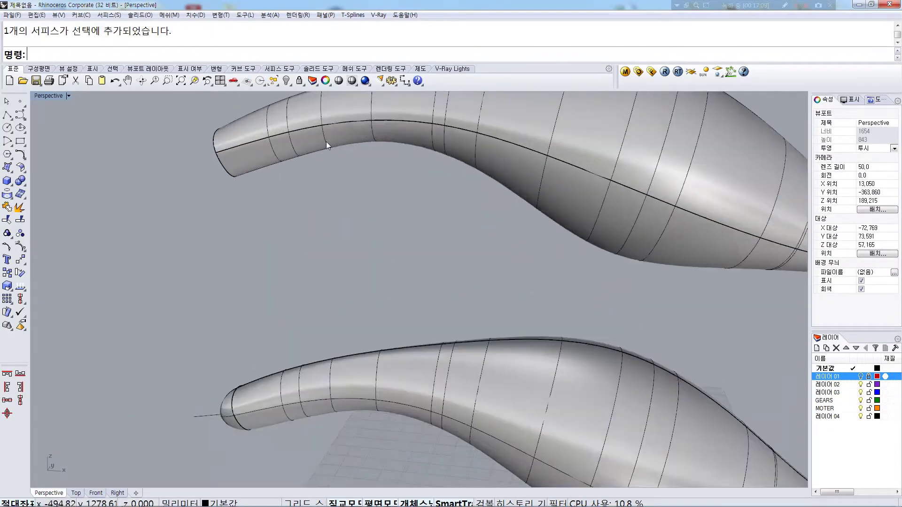
{"action": "scroll", "coordinate": [326, 142], "scroll_direction": "up", "scroll_amount": 3}
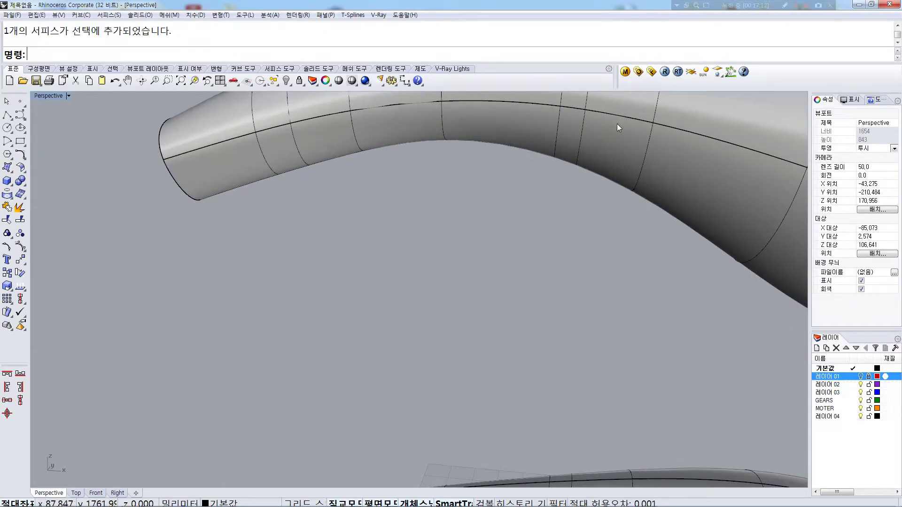
{"action": "scroll", "coordinate": [641, 123], "scroll_direction": "down", "scroll_amount": 5}
{"action": "right_click_drag", "start_coordinate": [743, 154], "coordinate": [590, 319], "text": "shift"}
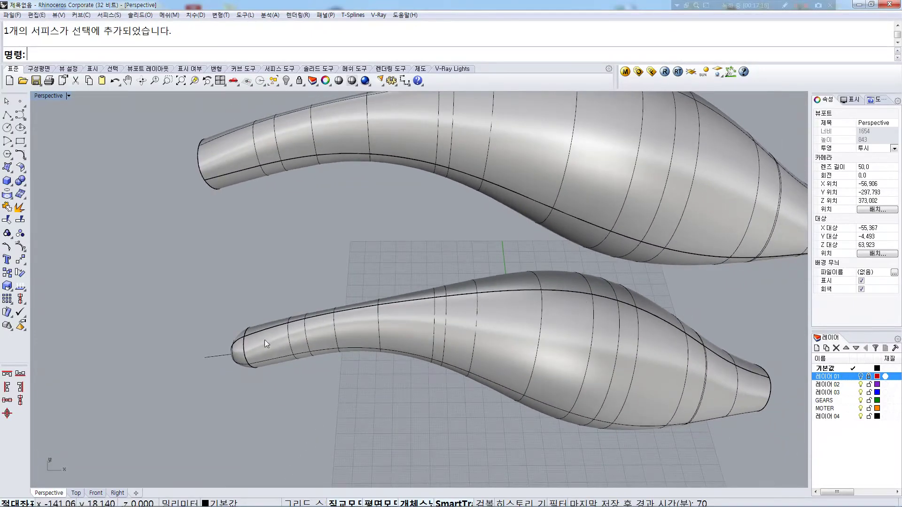
{"action": "right_click_drag", "start_coordinate": [239, 346], "coordinate": [238, 397]}
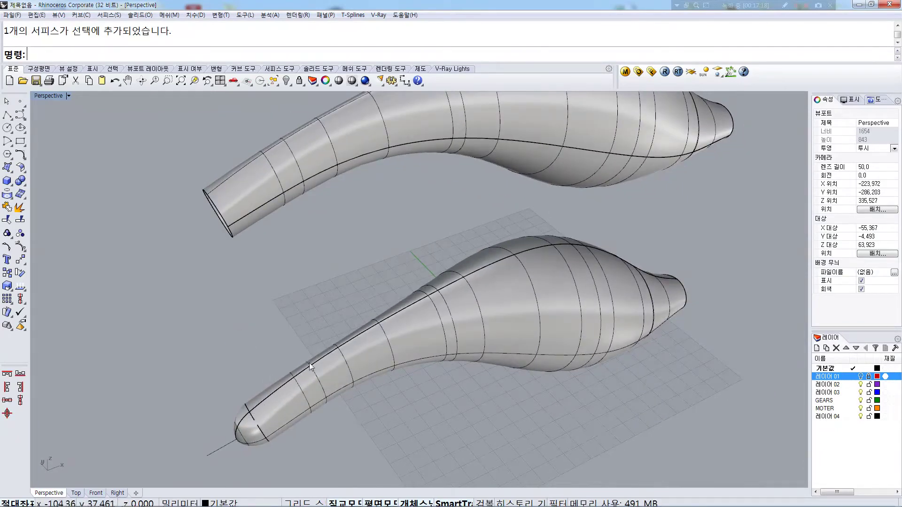
{"action": "right_click_drag", "start_coordinate": [593, 222], "coordinate": [517, 239]}
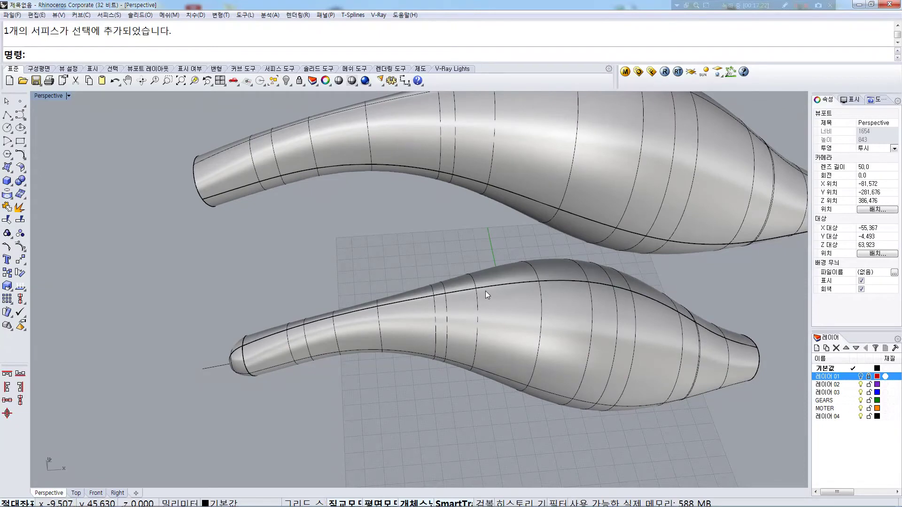
Inspect the new body surface's isocurves and seam, and where they meet the cap at the narrow end
{"action": "left_click", "coordinate": [547, 312]}
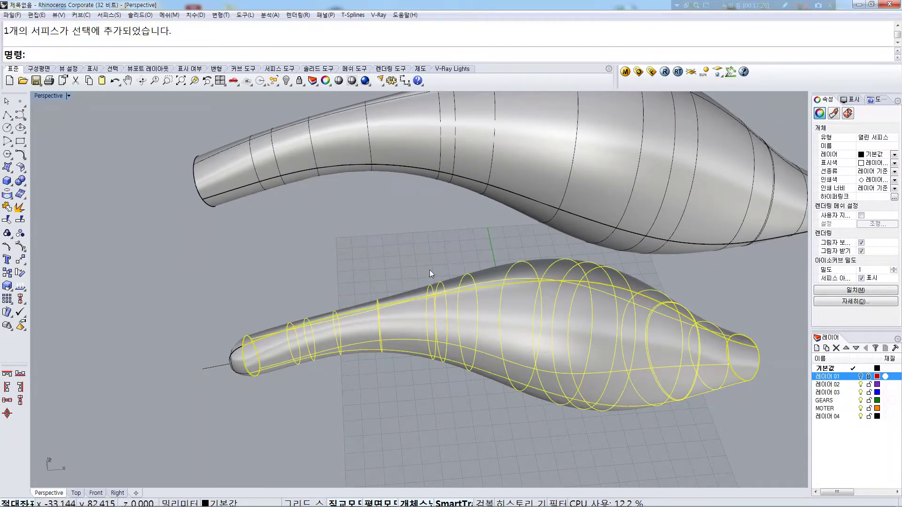
{"action": "left_click", "coordinate": [469, 265]}
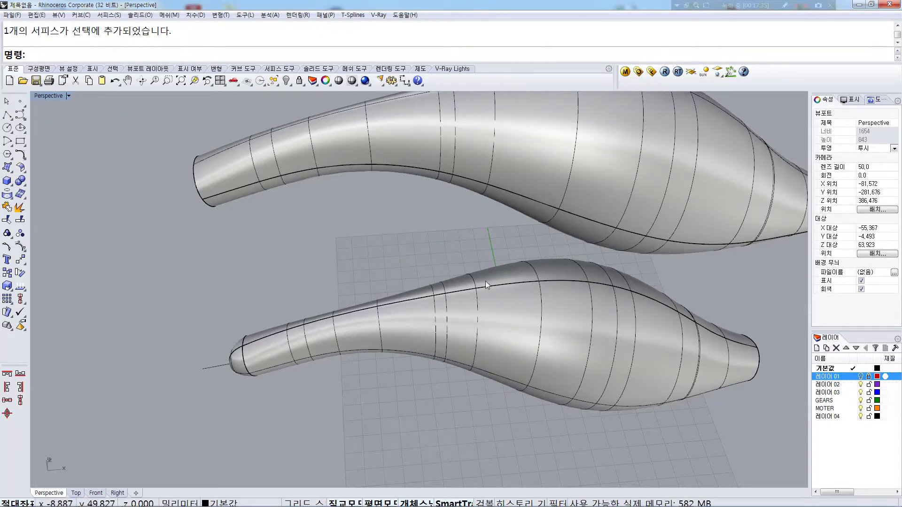
{"action": "left_click", "coordinate": [562, 284]}
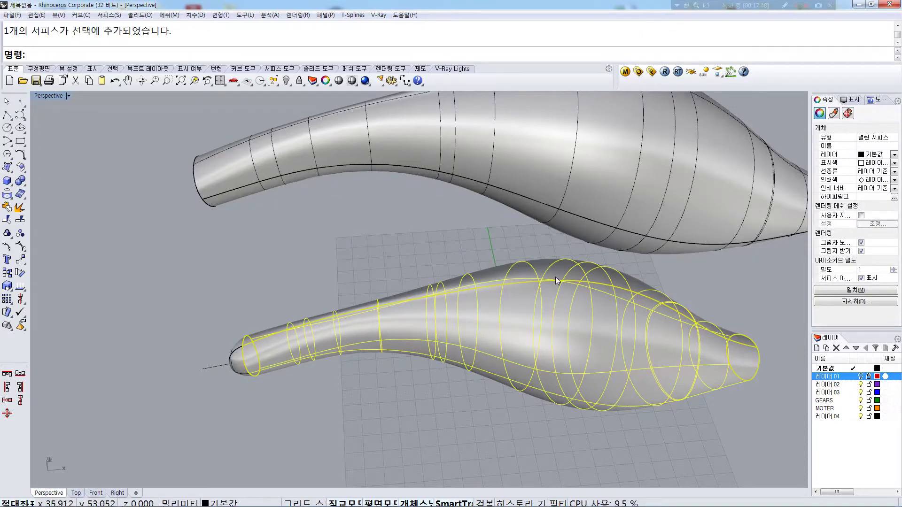
{"action": "right_click_drag", "start_coordinate": [543, 277], "coordinate": [517, 174]}
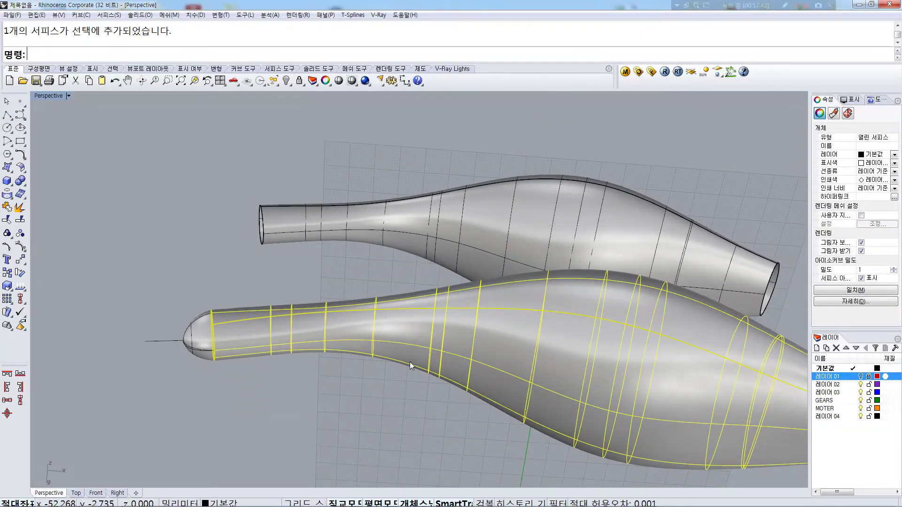
{"action": "right_click_drag", "start_coordinate": [224, 308], "coordinate": [399, 368]}
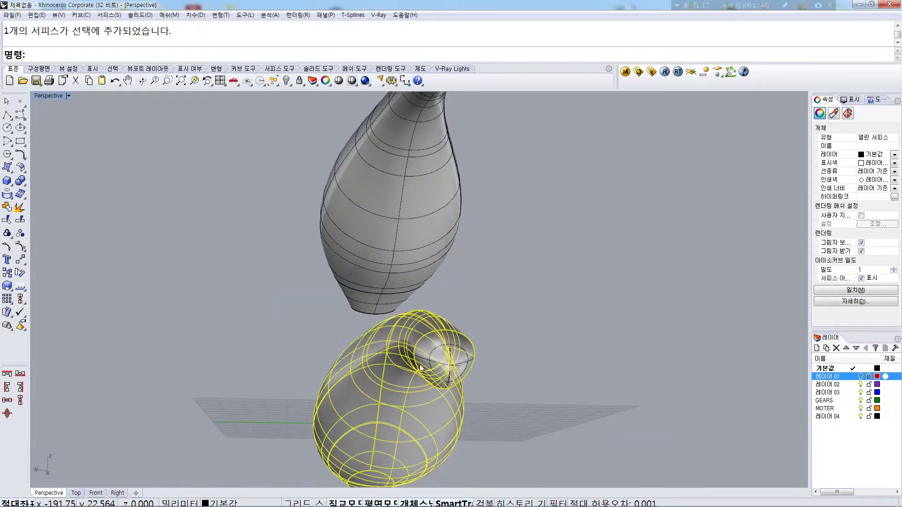
{"action": "left_click", "coordinate": [530, 318]}
{"action": "scroll", "coordinate": [459, 356], "scroll_direction": "up", "scroll_amount": 2}
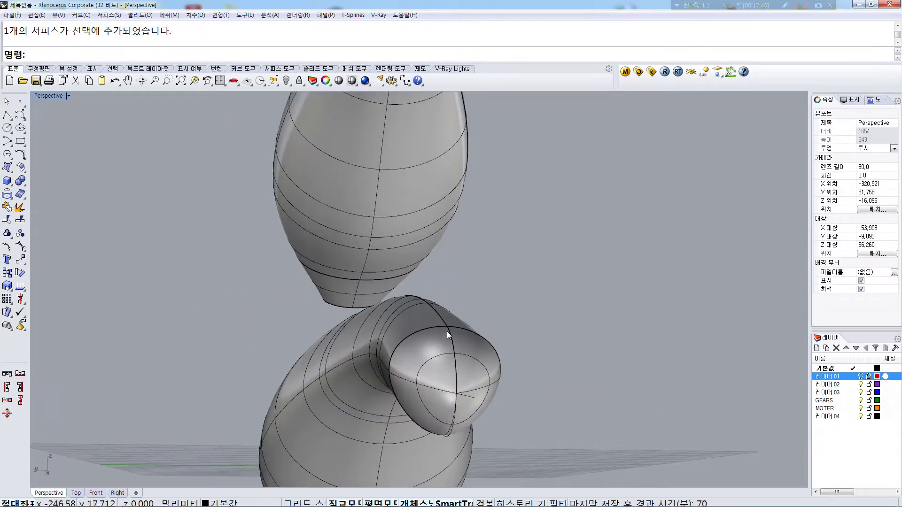
Move the body surface's seam to the lower centre profile curve on its underside
{"action": "left_click", "coordinate": [19, 168]}
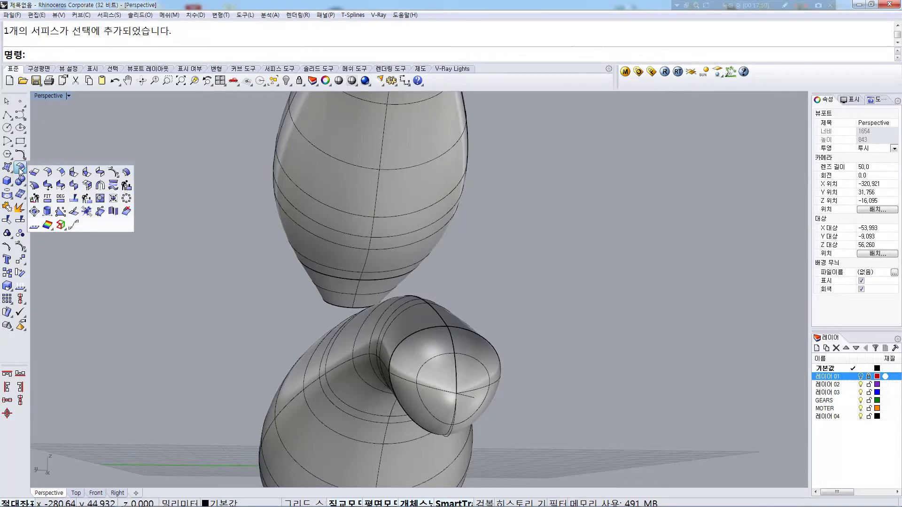
{"action": "left_click", "coordinate": [47, 212]}
{"action": "right_click_drag", "start_coordinate": [265, 276], "coordinate": [326, 306]}
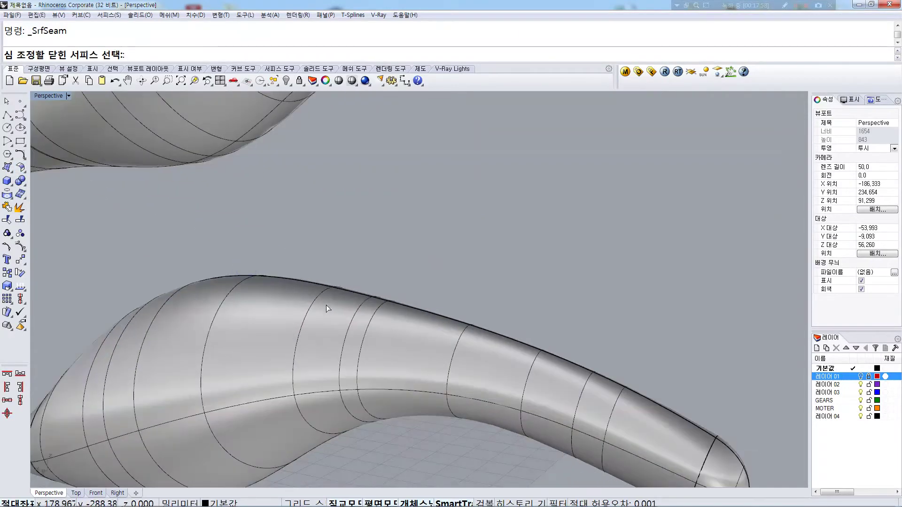
{"action": "left_click", "coordinate": [326, 305]}
{"action": "right_click_drag", "start_coordinate": [308, 397], "coordinate": [251, 252]}
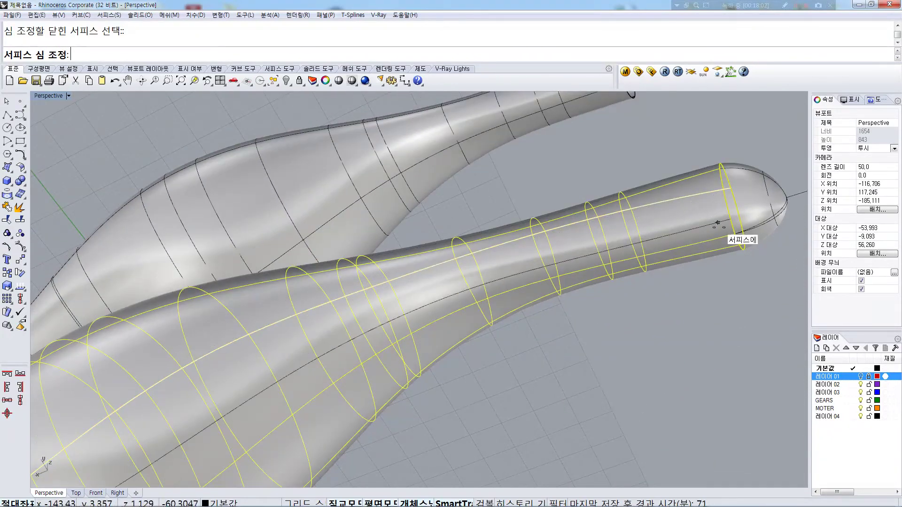
{"action": "left_click", "coordinate": [734, 233]}
{"action": "left_click", "coordinate": [648, 304]}
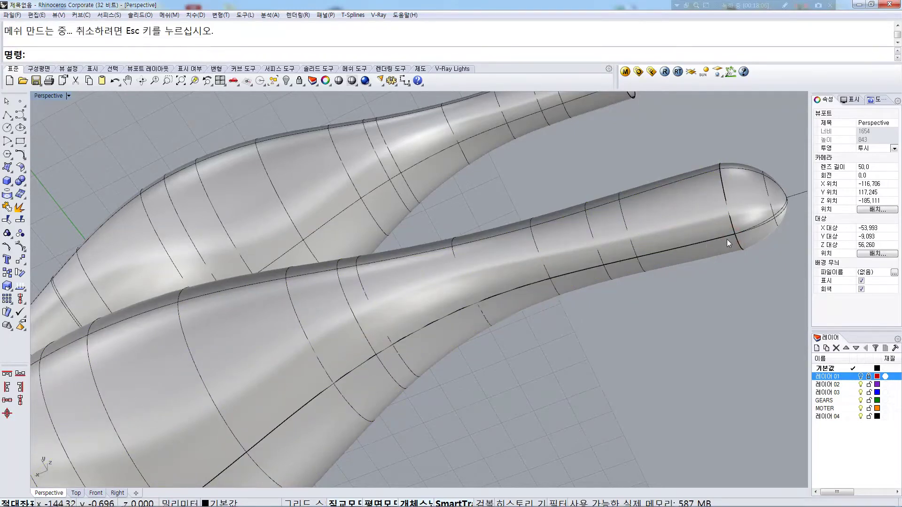
Move the cap surface's seam to line up with the body's seam at the lower centre profile
{"action": "scroll", "coordinate": [726, 238], "scroll_direction": "up", "scroll_amount": 3}
{"action": "left_click", "coordinate": [759, 183]}
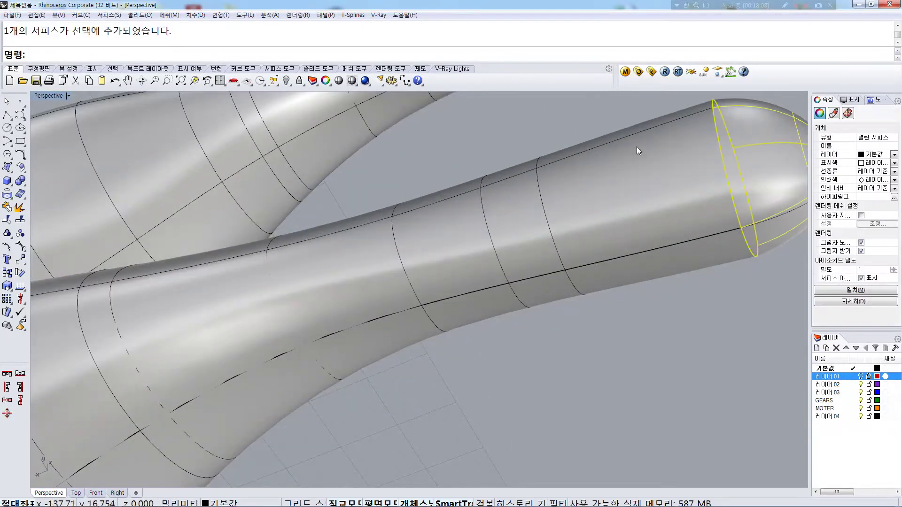
{"action": "right_click", "coordinate": [650, 147]}
{"action": "left_click", "coordinate": [742, 218]}
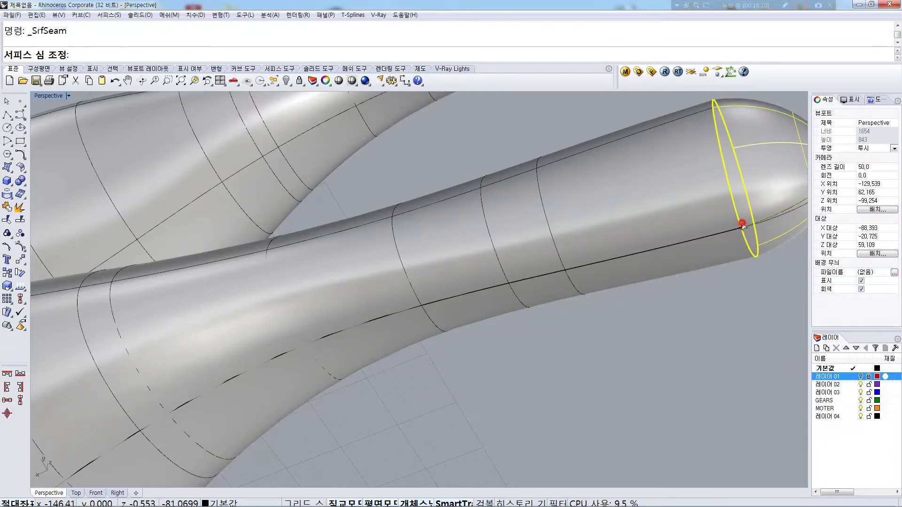
Inspect the aligned body and cap seams against the earlier uncapped body from several angles
{"action": "scroll", "coordinate": [596, 215], "scroll_direction": "down", "scroll_amount": 3}
{"action": "left_click", "coordinate": [706, 256]}
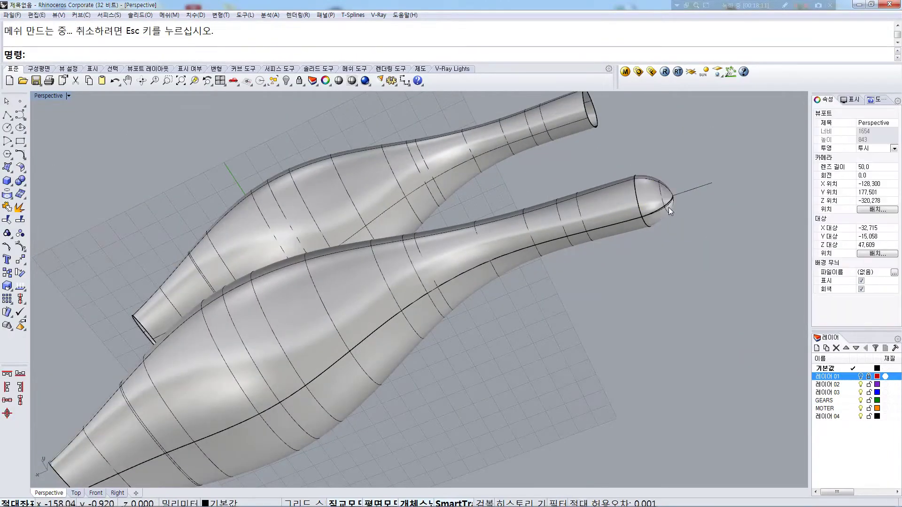
{"action": "scroll", "coordinate": [668, 208], "scroll_direction": "up", "scroll_amount": 3}
{"action": "scroll", "coordinate": [613, 240], "scroll_direction": "down", "scroll_amount": 3}
{"action": "right_click_drag", "start_coordinate": [642, 226], "coordinate": [507, 346]}
{"action": "right_click_drag", "start_coordinate": [459, 258], "coordinate": [477, 289]}
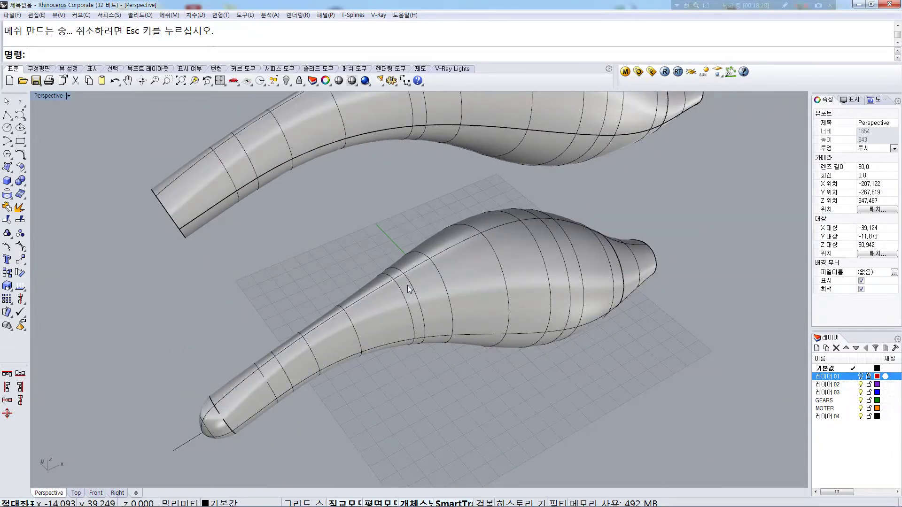
{"action": "right_click_drag", "start_coordinate": [532, 345], "coordinate": [449, 235]}
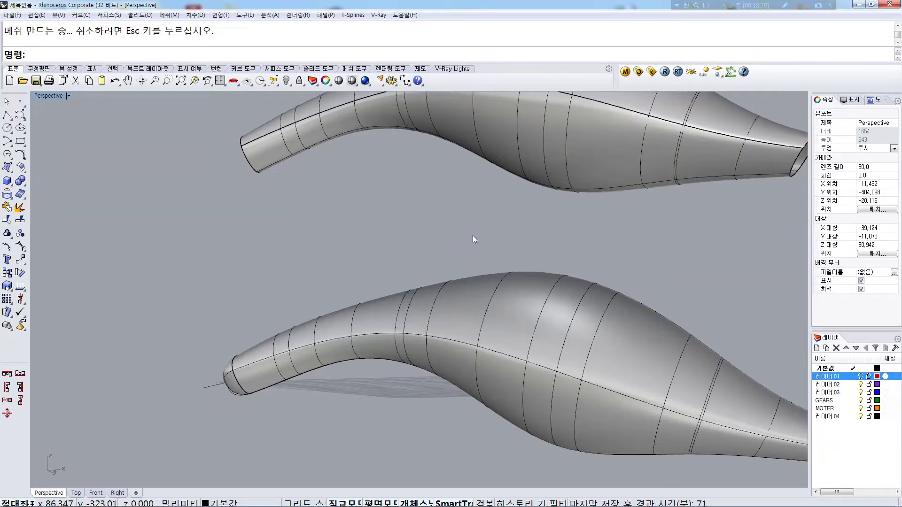
{"action": "right_click_drag", "start_coordinate": [467, 268], "coordinate": [491, 325]}
{"action": "right_click_drag", "start_coordinate": [260, 340], "coordinate": [351, 307]}
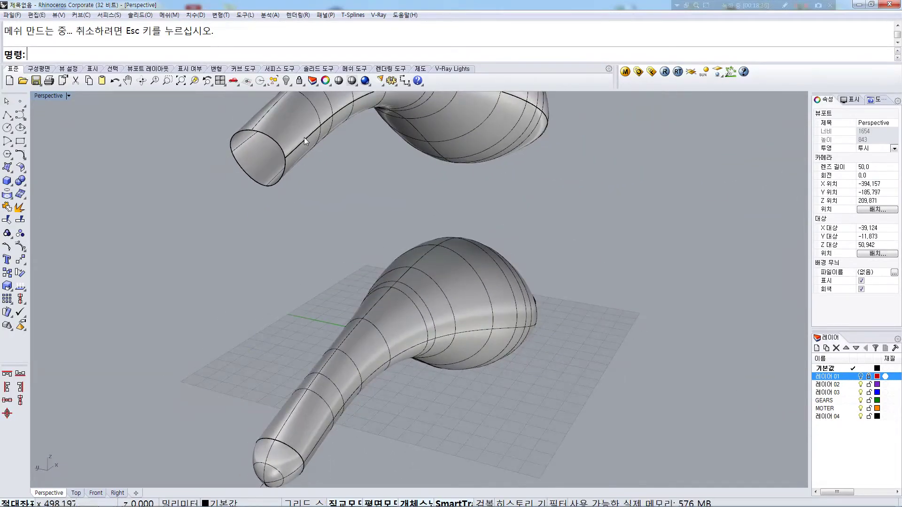
Move the earlier uncapped body surface's seam to the underside of its open narrow end
{"action": "left_click", "coordinate": [265, 180]}
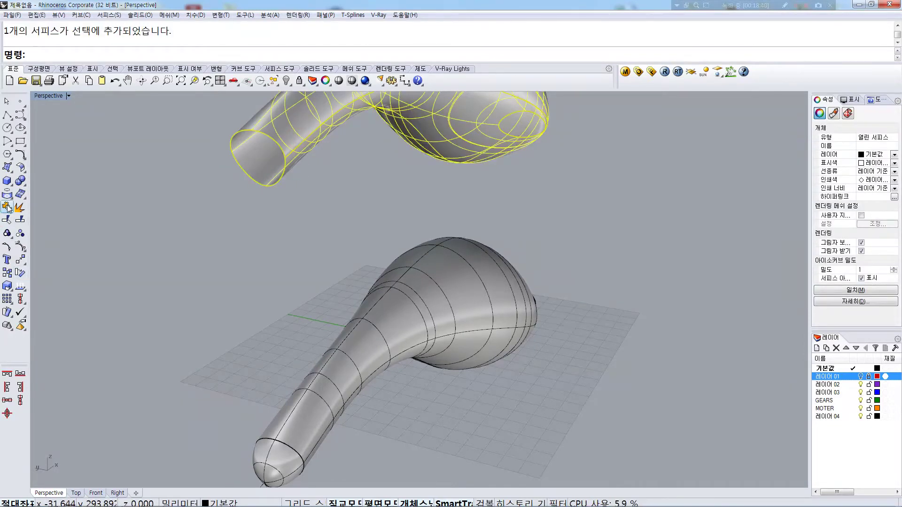
{"action": "left_click", "coordinate": [22, 169]}
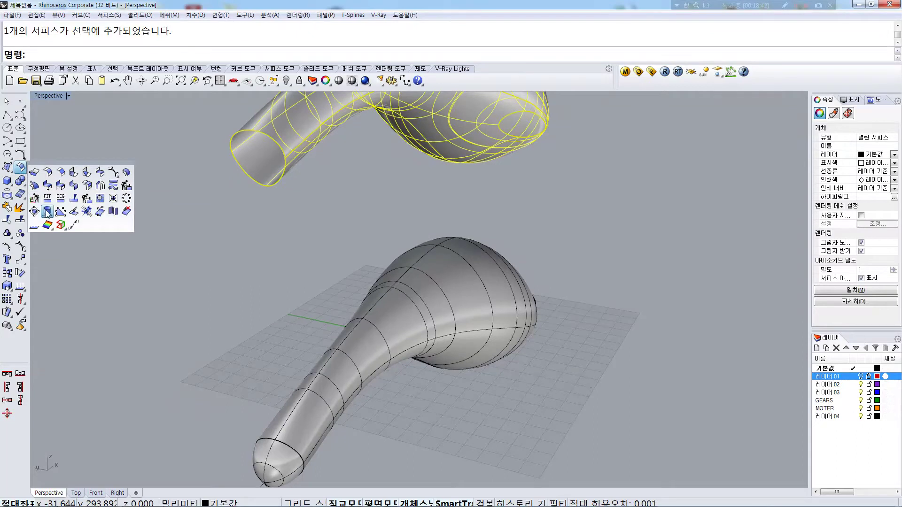
{"action": "left_click", "coordinate": [47, 212]}
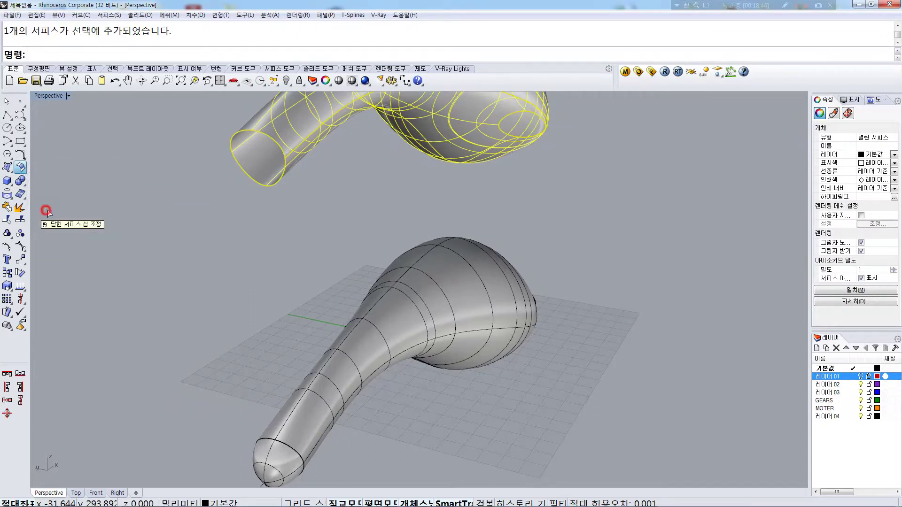
{"action": "left_click", "coordinate": [266, 185]}
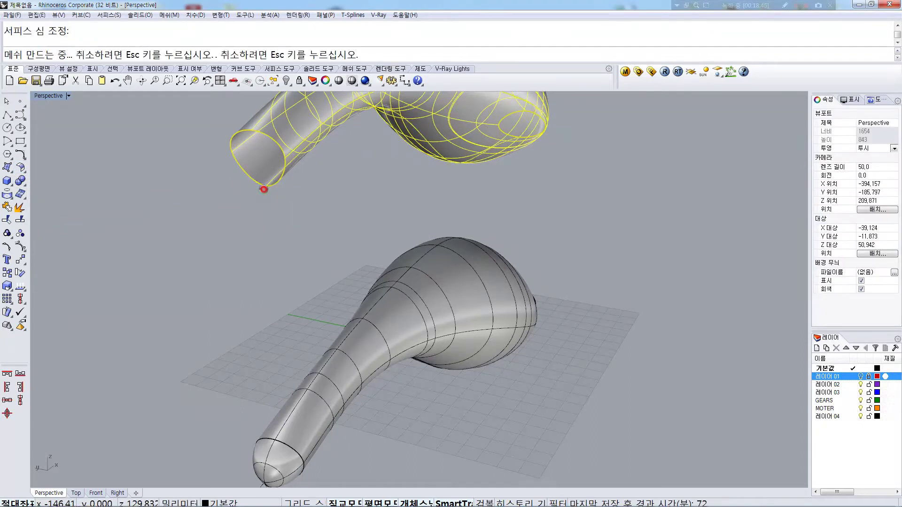
{"action": "right_click_drag", "start_coordinate": [304, 225], "coordinate": [362, 185]}
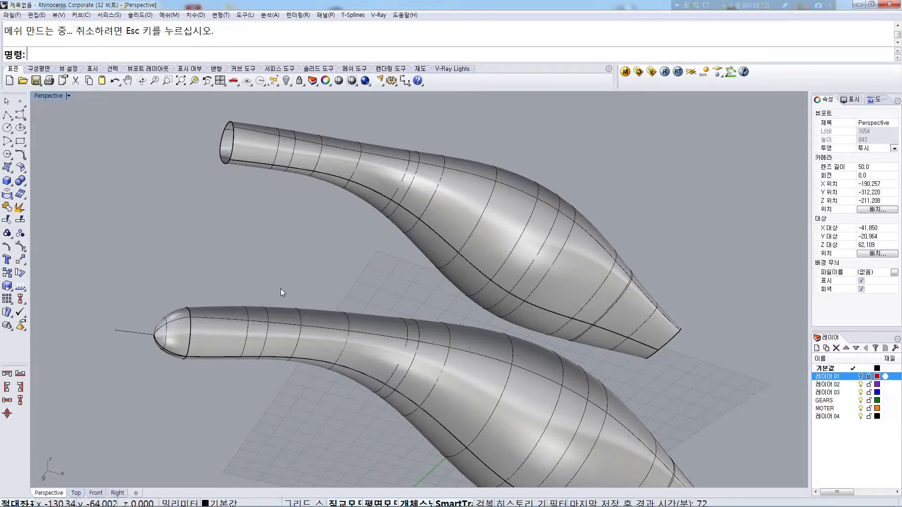
Delete the earlier uncapped body surface, leaving only the capped body
{"action": "left_click", "coordinate": [421, 205]}
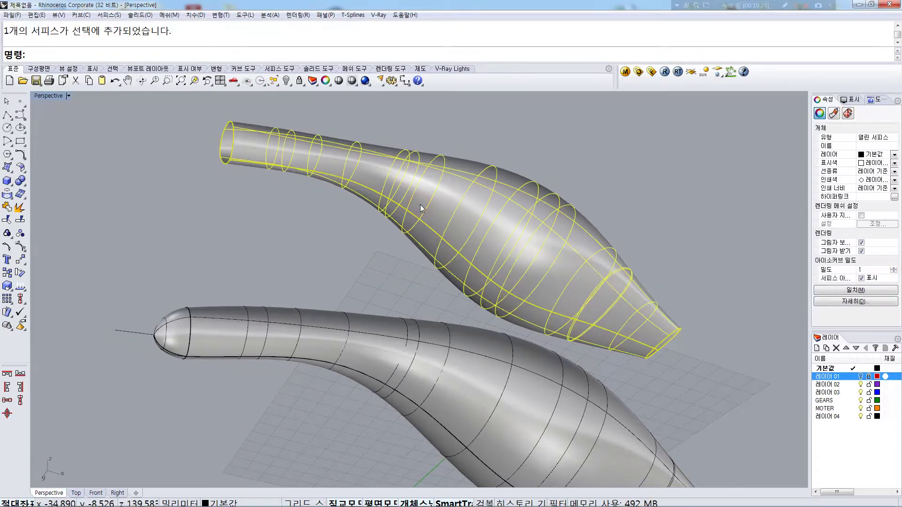
{"action": "key", "text": "Delete"}
{"action": "scroll", "coordinate": [421, 204], "scroll_direction": "down", "scroll_amount": 5}
{"action": "right_click_drag", "start_coordinate": [455, 207], "coordinate": [321, 331]}
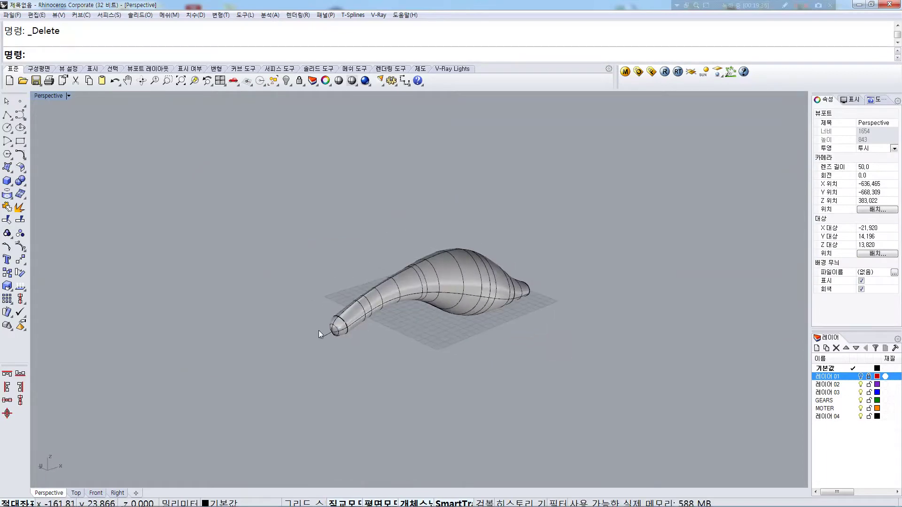
Join the rounded cap and the body surface into one polysurface
{"action": "scroll", "coordinate": [376, 332], "scroll_direction": "up", "scroll_amount": 5}
{"action": "left_click", "coordinate": [404, 272]}
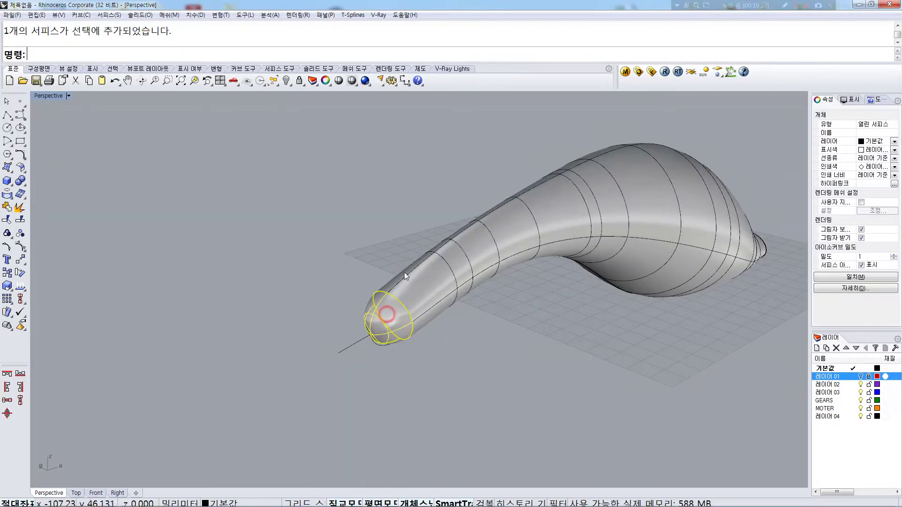
{"action": "left_click", "coordinate": [7, 207]}
{"action": "right_click_drag", "start_coordinate": [699, 217], "coordinate": [516, 218]}
{"action": "right_click_drag", "start_coordinate": [709, 256], "coordinate": [523, 220]}
{"action": "right_click_drag", "start_coordinate": [628, 263], "coordinate": [249, 176]}
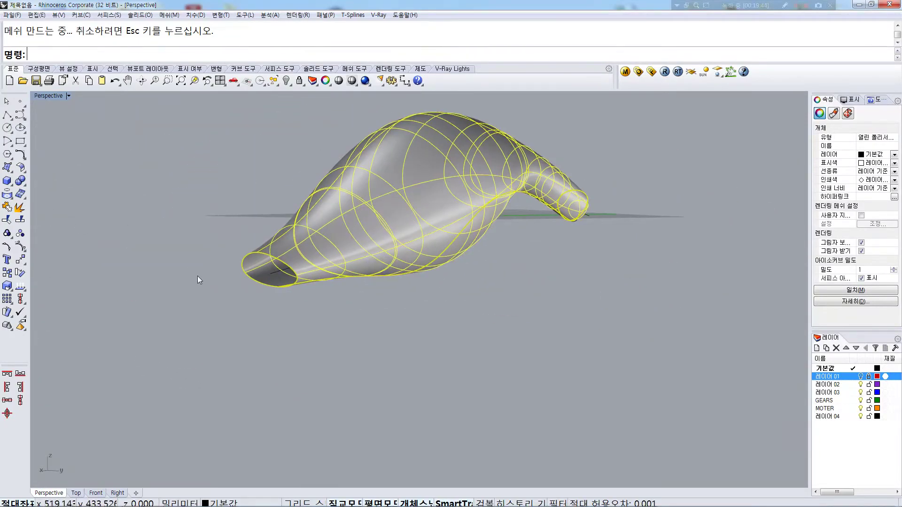
{"action": "scroll", "coordinate": [187, 273], "scroll_direction": "up", "scroll_amount": 2}
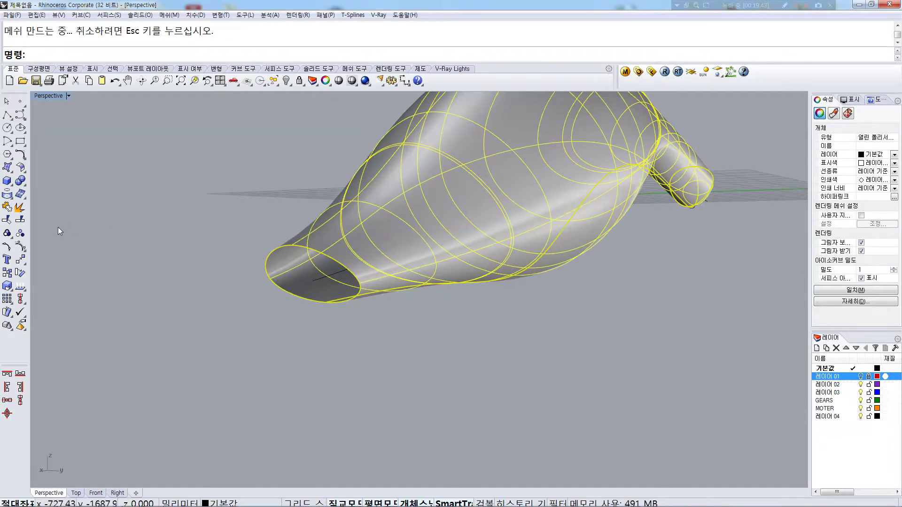
Try a non-solid surface offset of the joined body, flipped inward, at a distance of 1 mm
{"action": "double_click", "coordinate": [49, 96]}
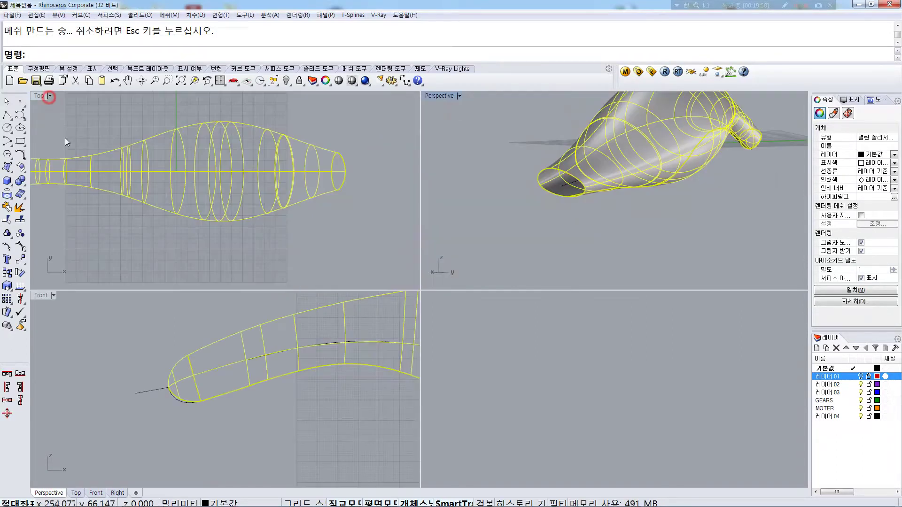
{"action": "scroll", "coordinate": [203, 374], "scroll_direction": "up", "scroll_amount": 3}
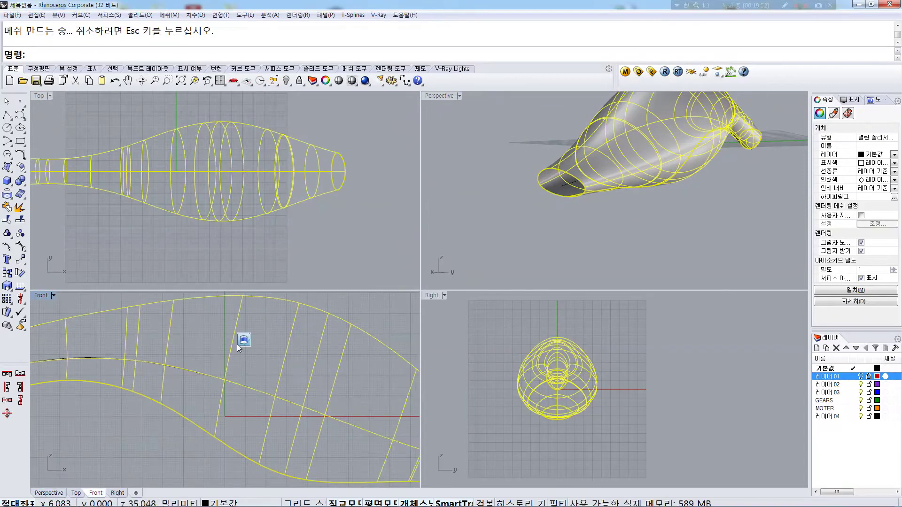
{"action": "middle_click", "coordinate": [236, 344]}
{"action": "left_click", "coordinate": [109, 15]}
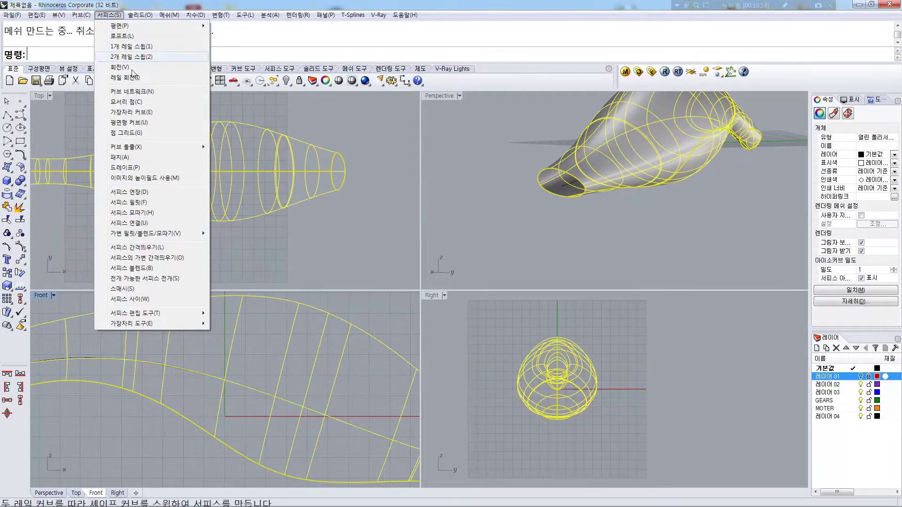
{"action": "left_click", "coordinate": [156, 248]}
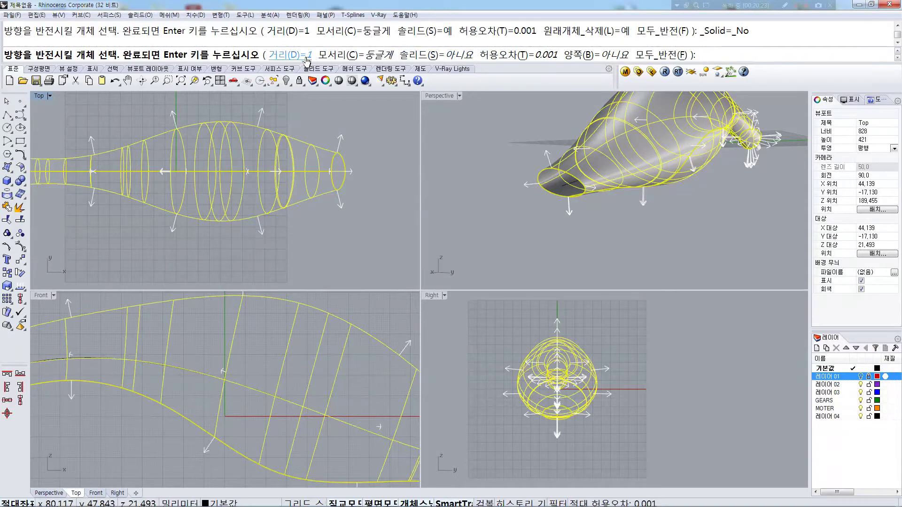
{"action": "left_click", "coordinate": [667, 56]}
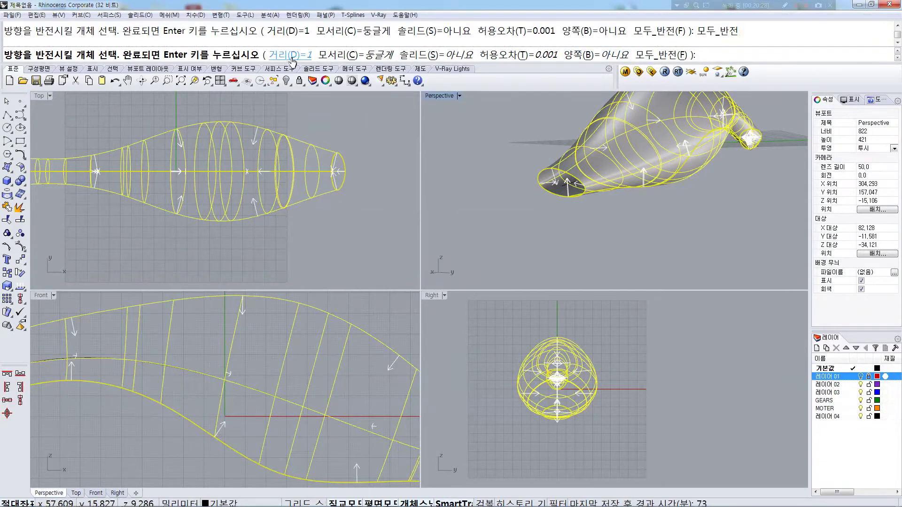
{"action": "left_click", "coordinate": [312, 345]}
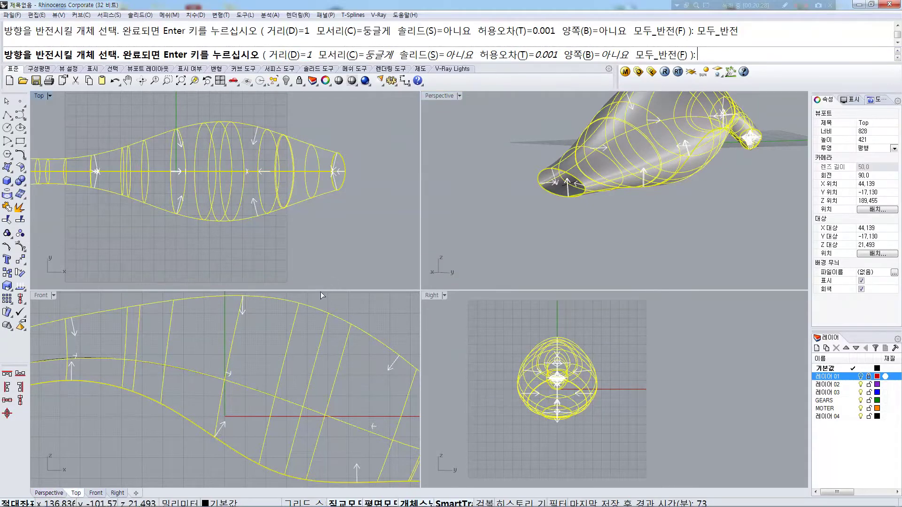
{"action": "right_click", "coordinate": [313, 345]}
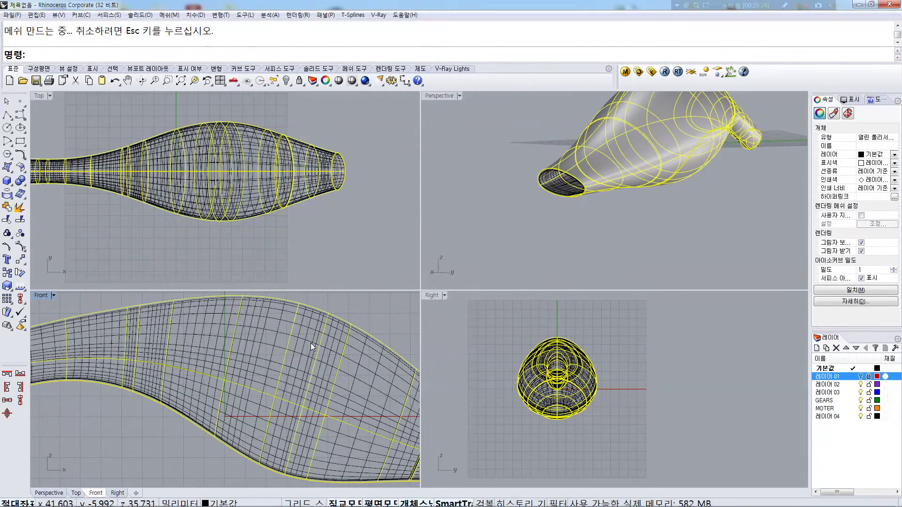
{"action": "scroll", "coordinate": [342, 404], "scroll_direction": "up", "scroll_amount": 5}
{"action": "scroll", "coordinate": [374, 447], "scroll_direction": "up", "scroll_amount": 3}
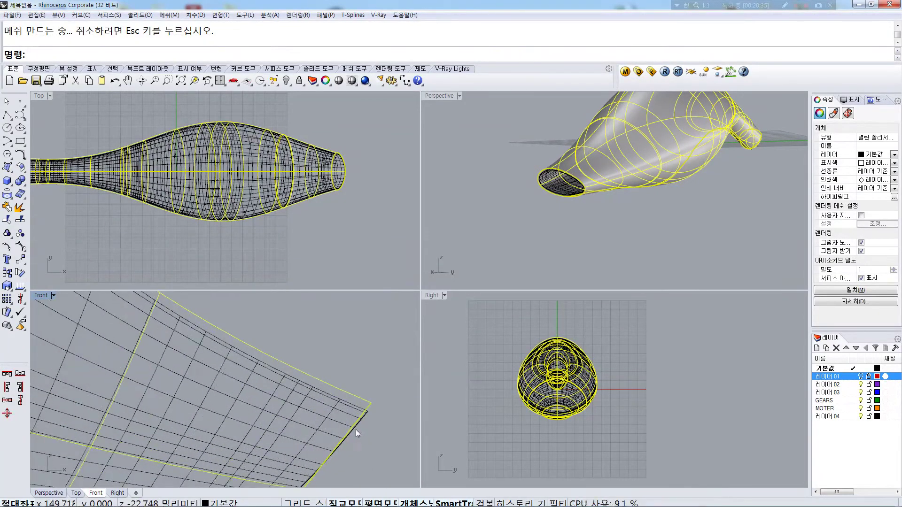
Offset the joined body inward by 1 mm with all directions flipped and the Solid option set to yes
{"action": "right_click", "coordinate": [365, 407]}
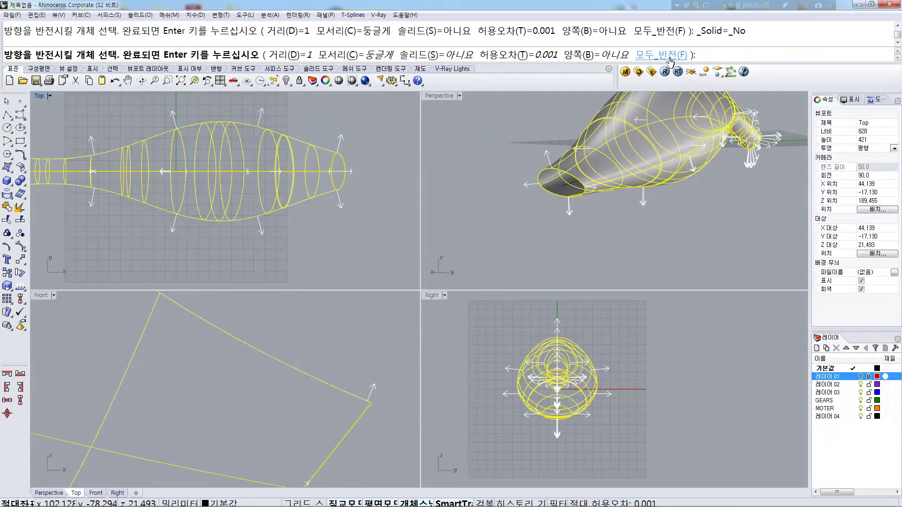
{"action": "left_click", "coordinate": [665, 55]}
{"action": "left_click", "coordinate": [446, 56]}
{"action": "left_click", "coordinate": [340, 364]}
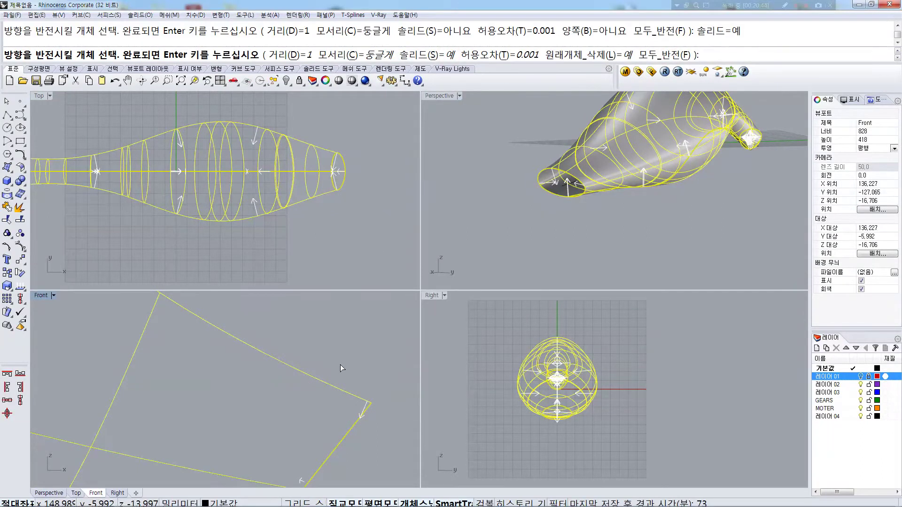
{"action": "right_click", "coordinate": [340, 364]}
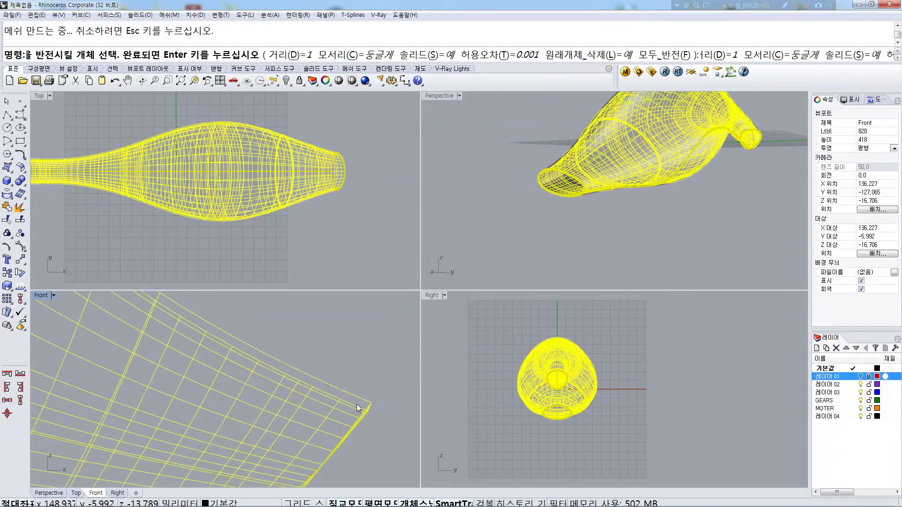
Examine the wall thickness and rim edges at the body's open end in the Front view
{"action": "scroll", "coordinate": [368, 408], "scroll_direction": "down", "scroll_amount": 3}
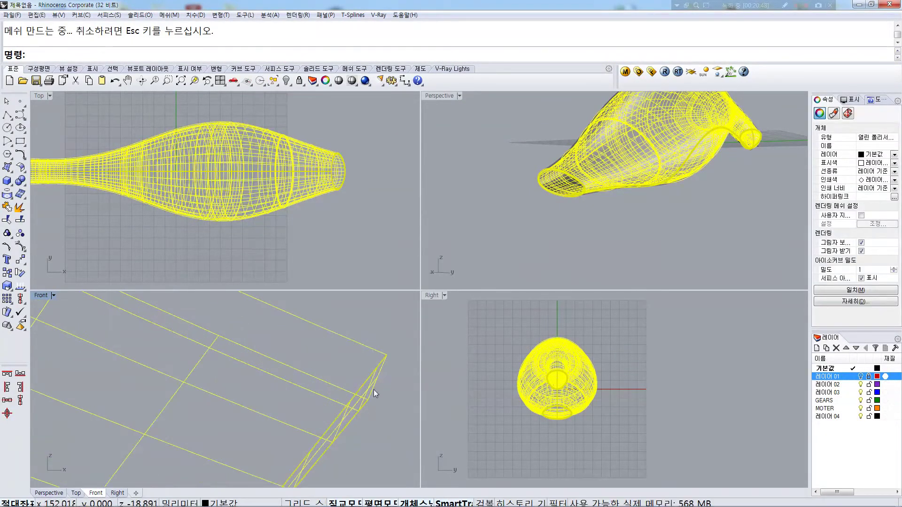
{"action": "scroll", "coordinate": [324, 348], "scroll_direction": "down", "scroll_amount": 3}
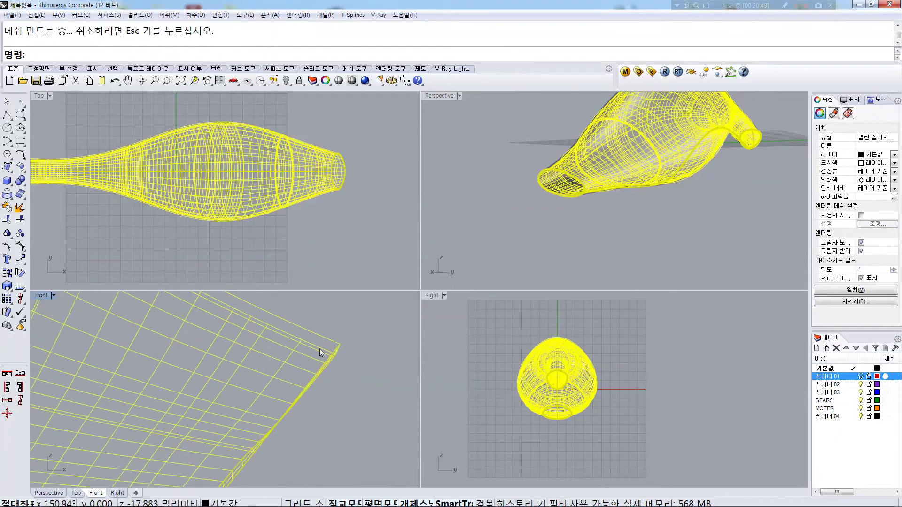
{"action": "scroll", "coordinate": [286, 398], "scroll_direction": "up", "scroll_amount": 2}
{"action": "scroll", "coordinate": [269, 428], "scroll_direction": "up", "scroll_amount": 2}
{"action": "scroll", "coordinate": [241, 436], "scroll_direction": "up", "scroll_amount": 2}
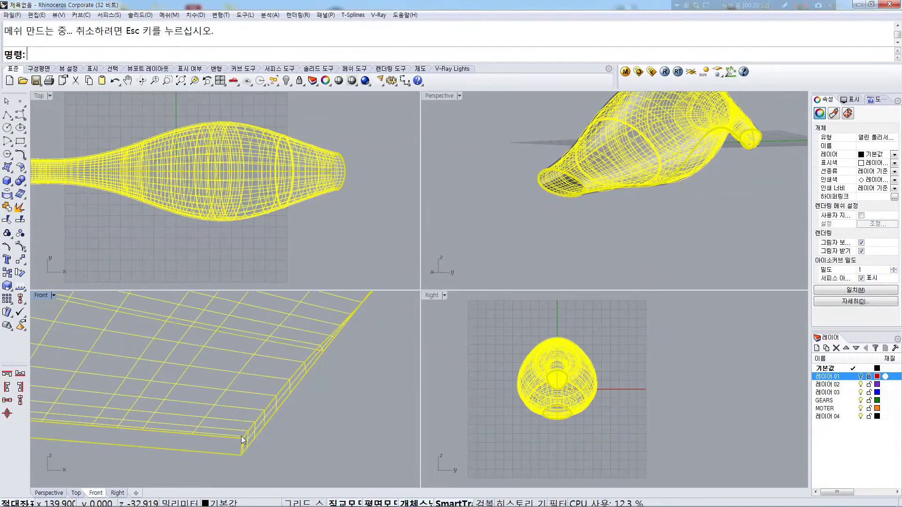
{"action": "scroll", "coordinate": [305, 371], "scroll_direction": "up", "scroll_amount": 2}
{"action": "scroll", "coordinate": [301, 378], "scroll_direction": "up", "scroll_amount": 2}
{"action": "scroll", "coordinate": [305, 366], "scroll_direction": "up", "scroll_amount": 1}
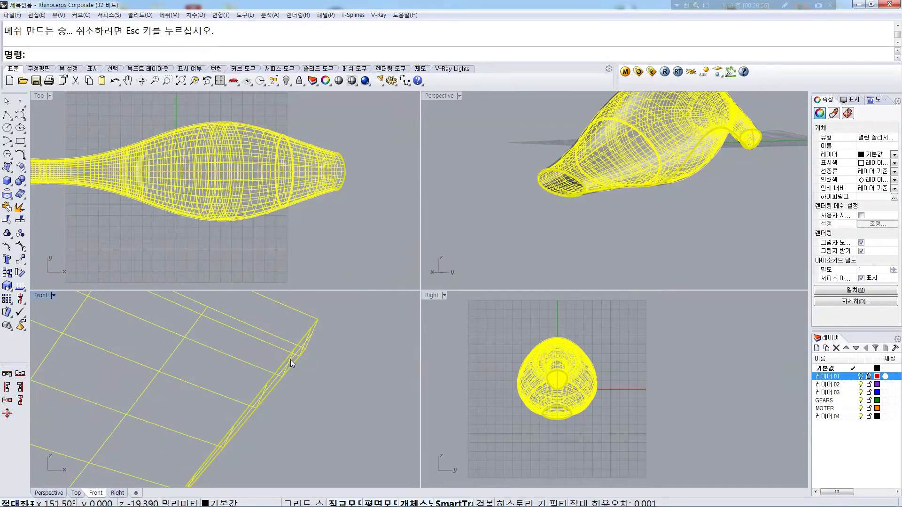
{"action": "scroll", "coordinate": [310, 342], "scroll_direction": "down", "scroll_amount": 2}
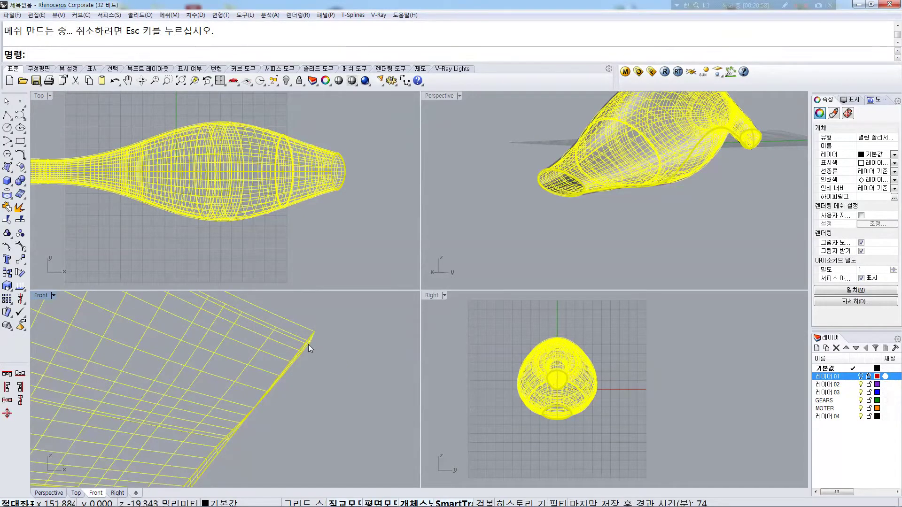
{"action": "double_click", "coordinate": [40, 295]}
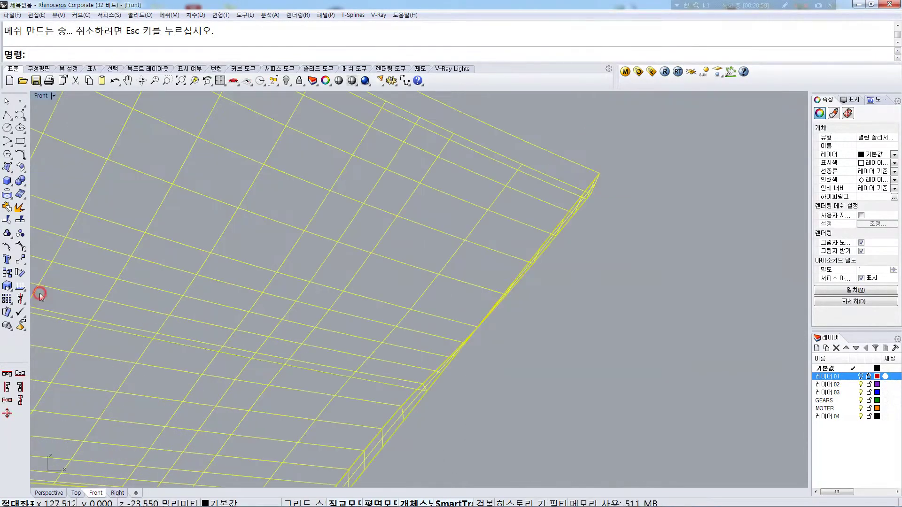
{"action": "scroll", "coordinate": [396, 249], "scroll_direction": "down", "scroll_amount": 2}
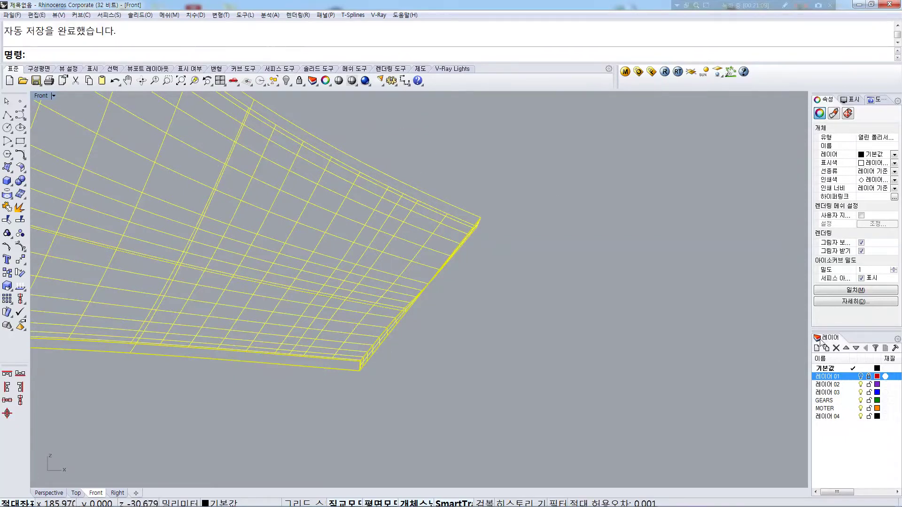
Show all hidden objects again and clear the selection of the body
{"action": "right_click", "coordinate": [286, 80]}
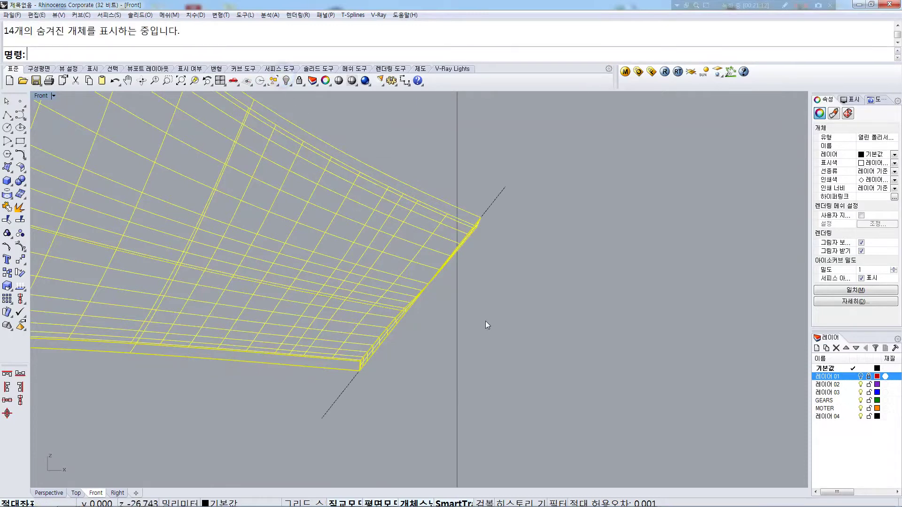
{"action": "left_click", "coordinate": [530, 321]}
Copy the slanted line at the body's open end and move the copy about 0.9 mm inward across the rim
{"action": "scroll", "coordinate": [484, 214], "scroll_direction": "up", "scroll_amount": 3}
{"action": "left_click", "coordinate": [483, 210]}
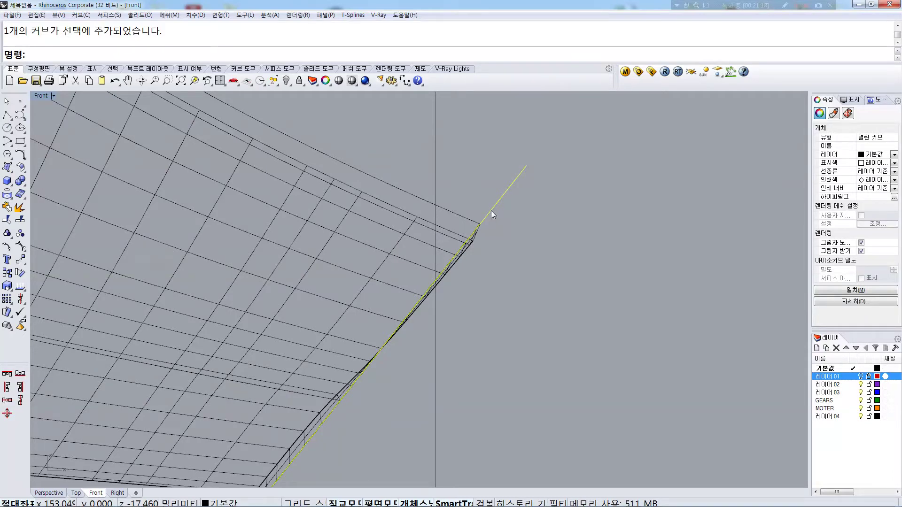
{"action": "key", "text": "ctrl+c"}
{"action": "key", "text": "ctrl+v"}
{"action": "type", "text": "m"}
{"action": "key", "text": "Return"}
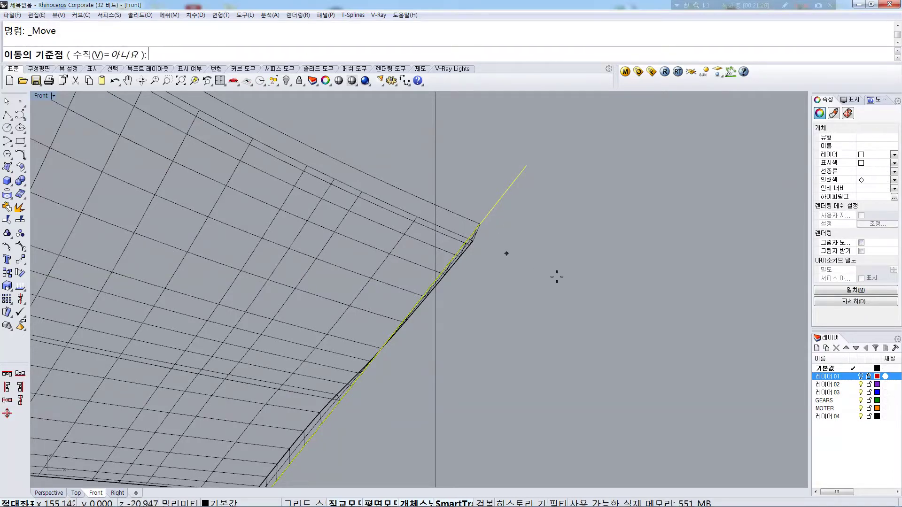
{"action": "right_click_drag", "start_coordinate": [568, 300], "coordinate": [610, 235]}
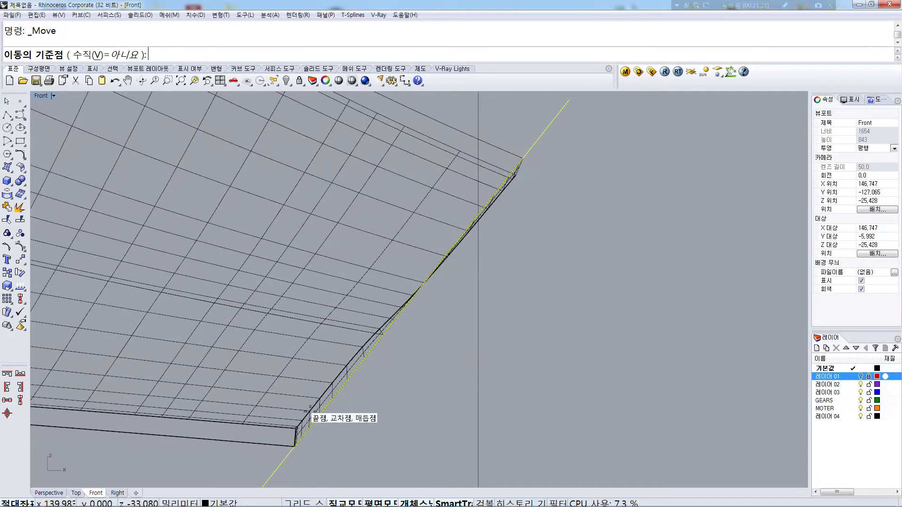
{"action": "left_click", "coordinate": [586, 415]}
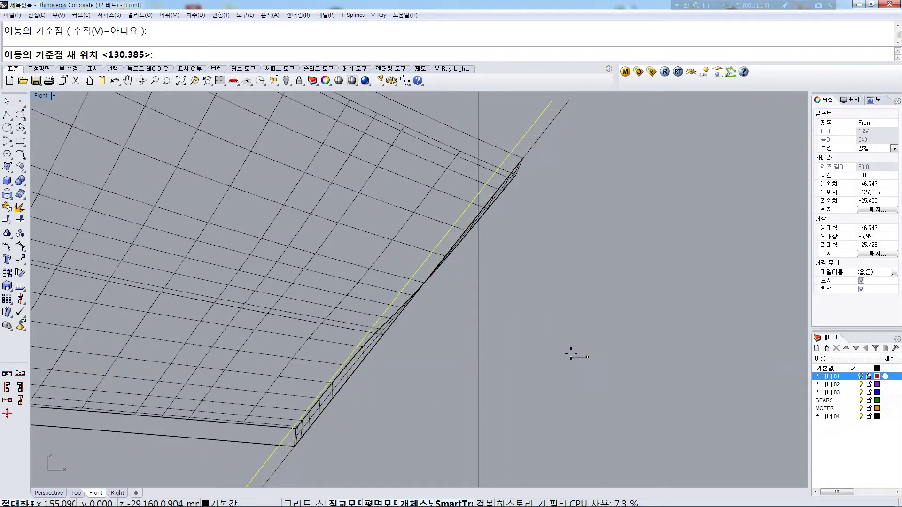
{"action": "left_click", "coordinate": [571, 355]}
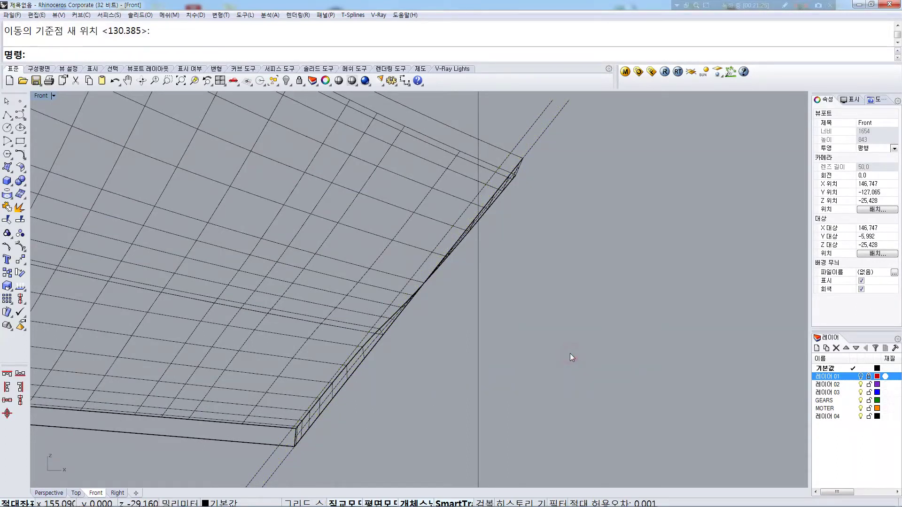
Trim the uneven rim off the body's open end, using the copied slanted line as the cutting object
{"action": "type", "text": "trim"}
{"action": "key", "text": "Return"}
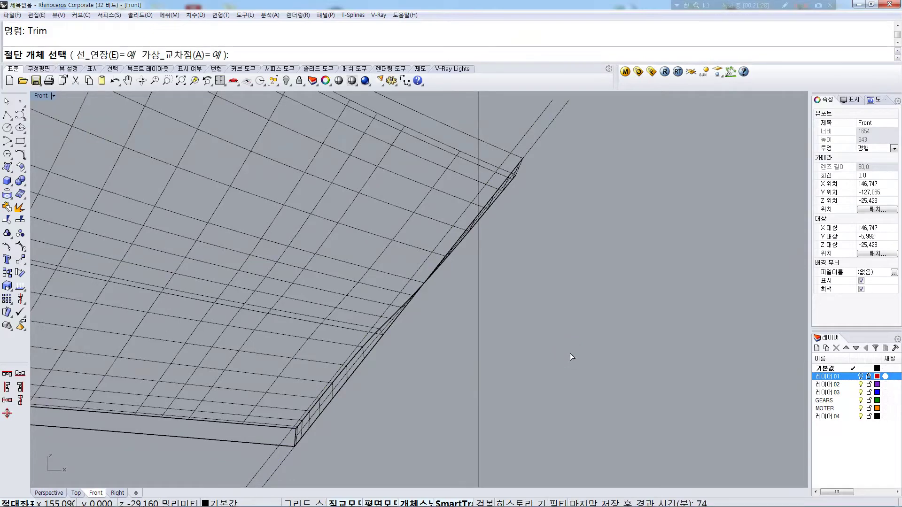
{"action": "left_click", "coordinate": [530, 126]}
{"action": "key", "text": "Return"}
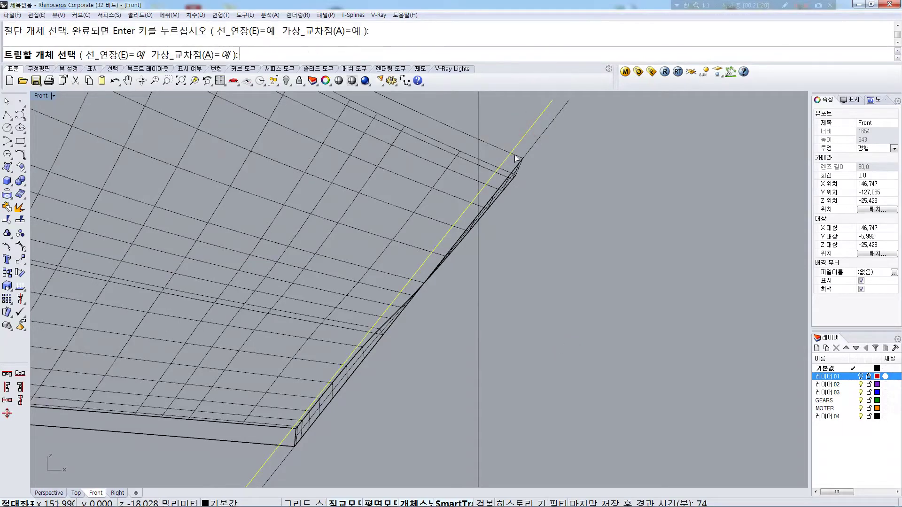
{"action": "left_click", "coordinate": [516, 158]}
{"action": "left_click", "coordinate": [552, 186]}
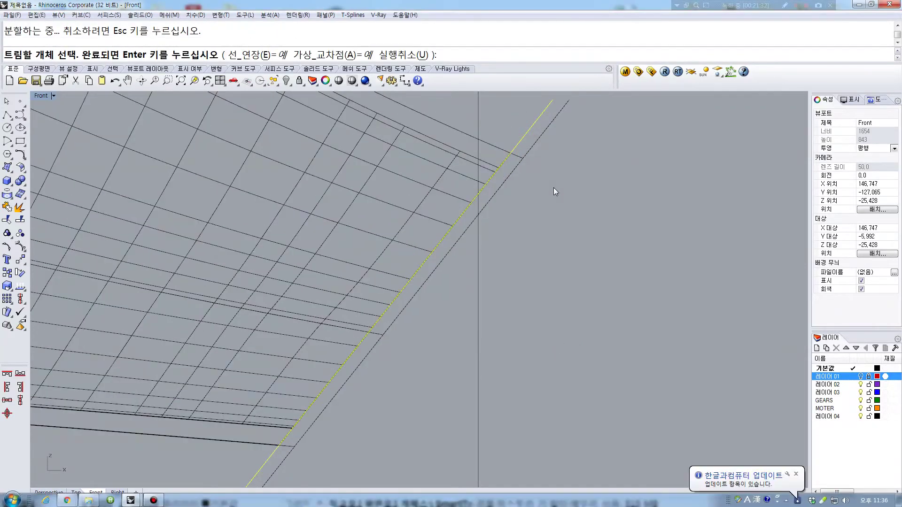
{"action": "key", "text": "Return"}
Examine the trimmed open end in the Front and Perspective views to check whether the inner and outer walls are separate
{"action": "left_click", "coordinate": [261, 153]}
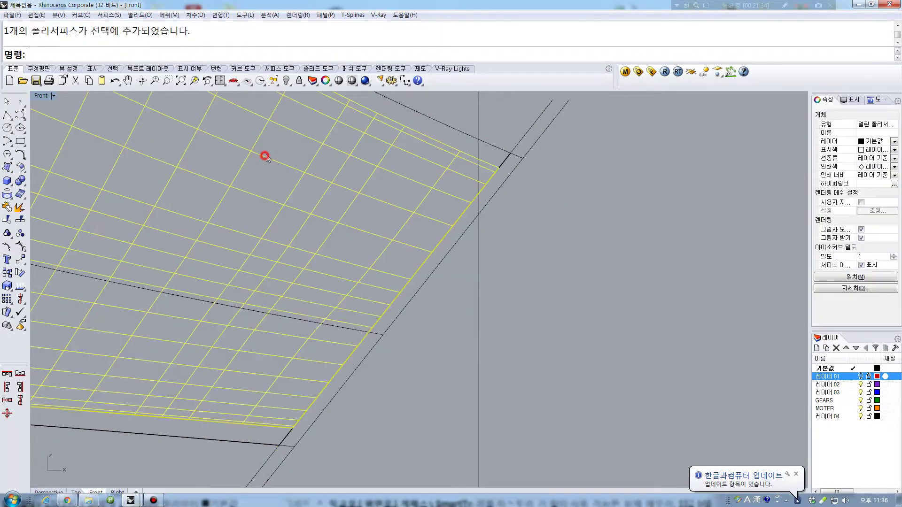
{"action": "left_click", "coordinate": [395, 105]}
{"action": "left_click", "coordinate": [331, 201]}
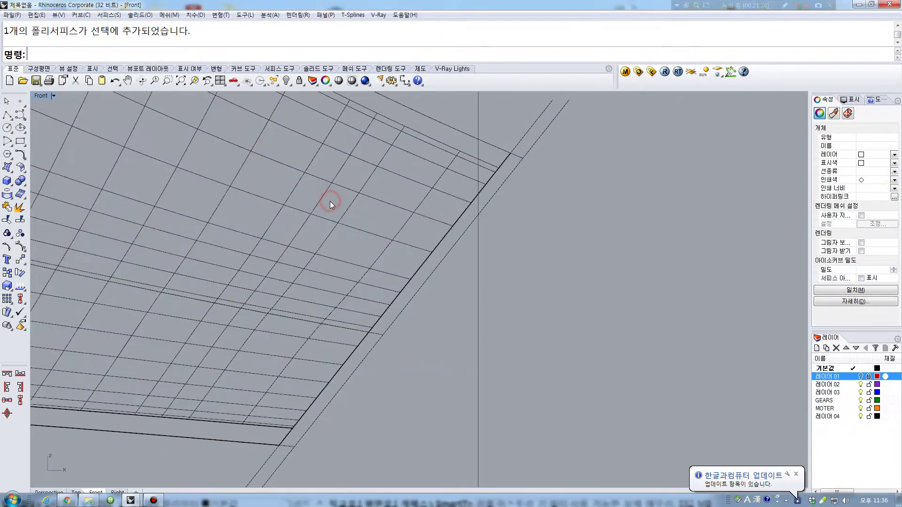
{"action": "double_click", "coordinate": [41, 96]}
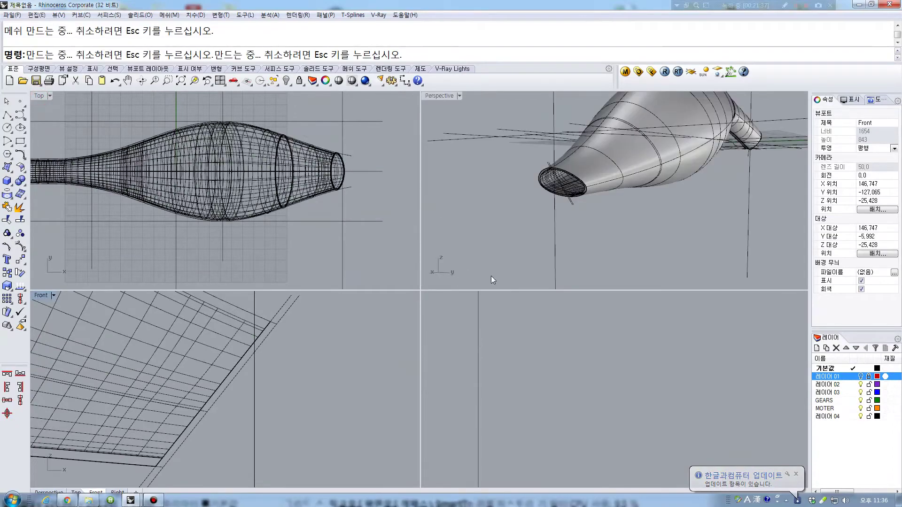
{"action": "scroll", "coordinate": [544, 176], "scroll_direction": "up", "scroll_amount": 5}
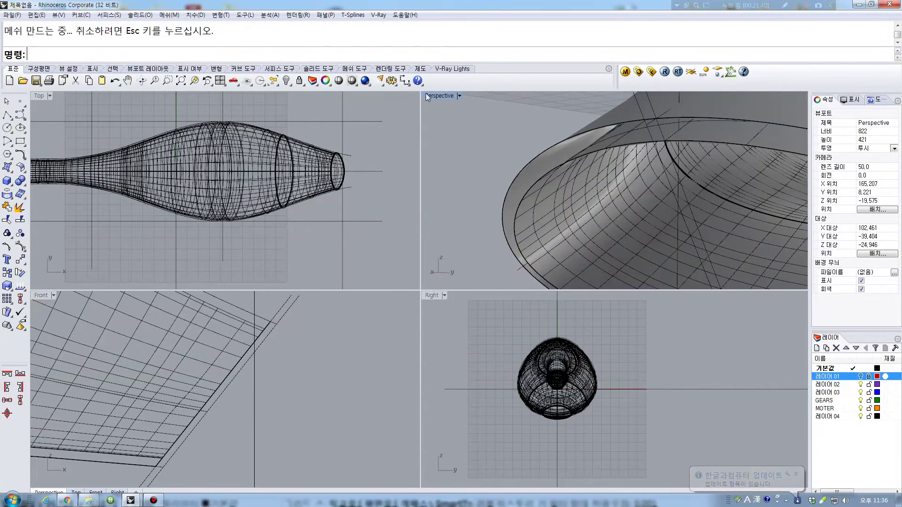
{"action": "double_click", "coordinate": [426, 95]}
{"action": "scroll", "coordinate": [528, 194], "scroll_direction": "down", "scroll_amount": 6}
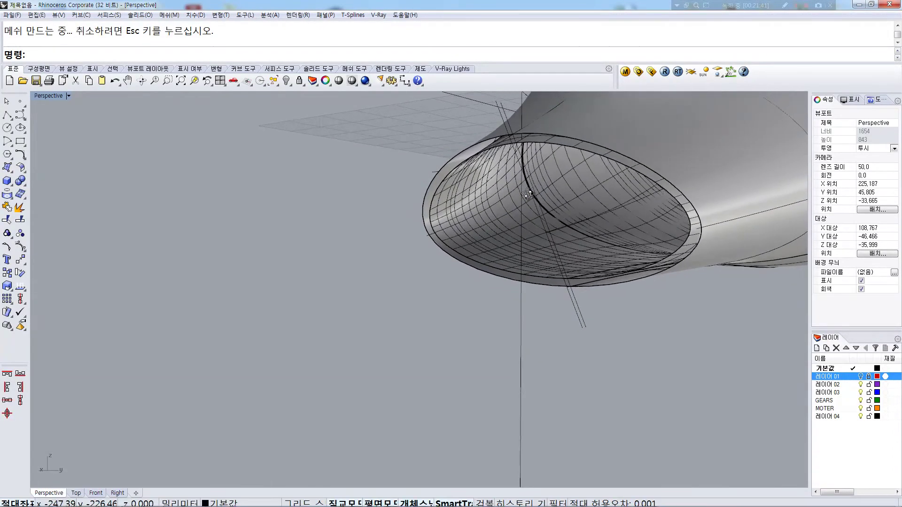
{"action": "scroll", "coordinate": [574, 323], "scroll_direction": "up", "scroll_amount": 5}
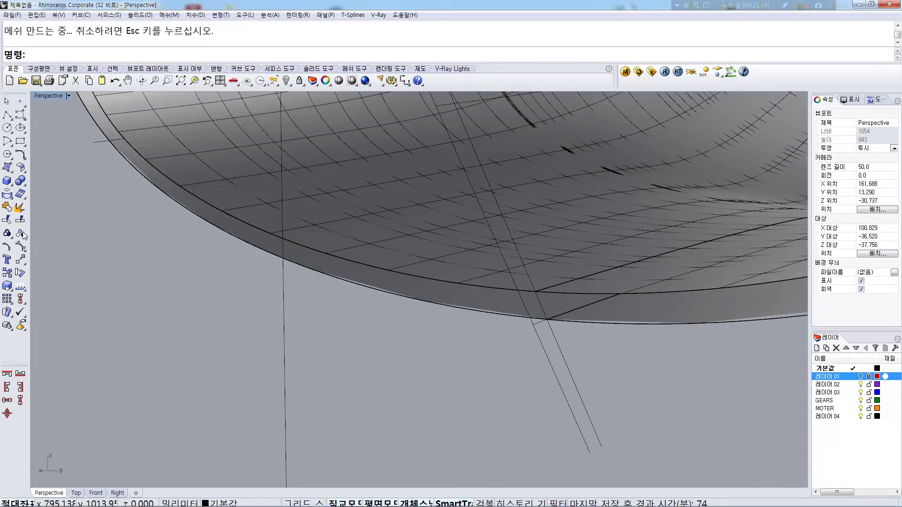
Try to cap the planar openings of the outer and inner walls at the trimmed end
{"action": "left_click", "coordinate": [8, 166]}
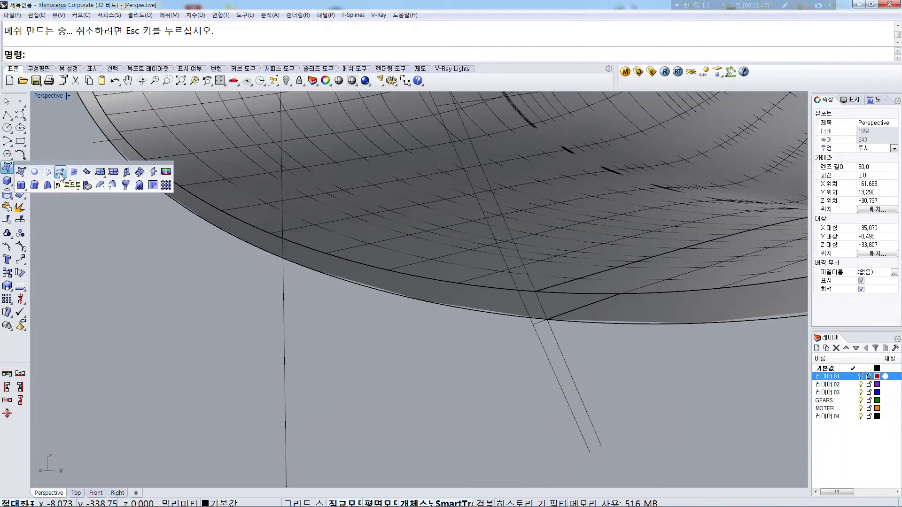
{"action": "left_click", "coordinate": [21, 181]}
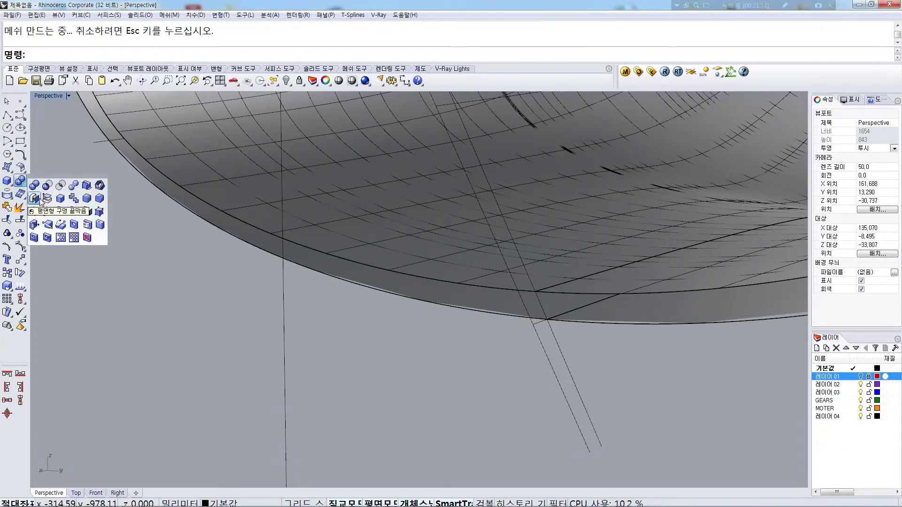
{"action": "left_click", "coordinate": [36, 198]}
{"action": "left_click", "coordinate": [232, 195]}
{"action": "left_click", "coordinate": [207, 221]}
{"action": "right_click", "coordinate": [210, 223]}
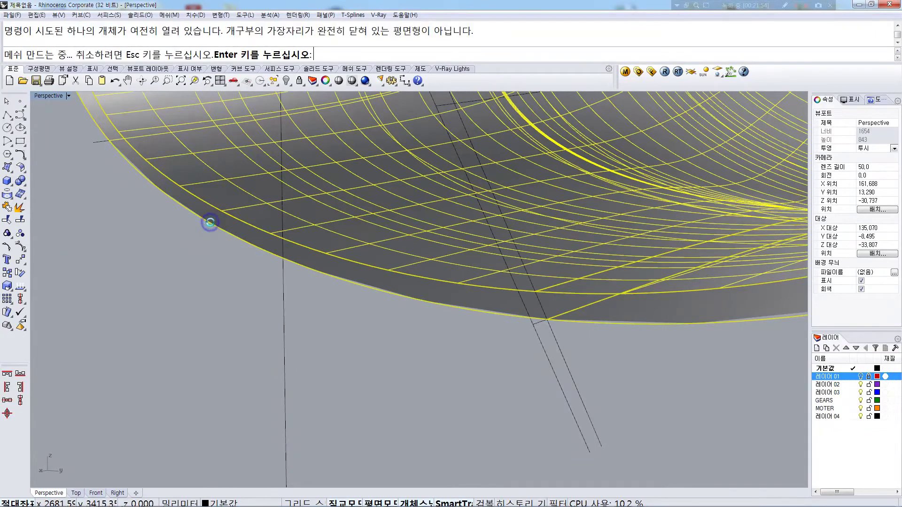
{"action": "left_click", "coordinate": [182, 243]}
Try to subtract the capped inner body from the outer body with a Boolean Difference
{"action": "left_click", "coordinate": [20, 181]}
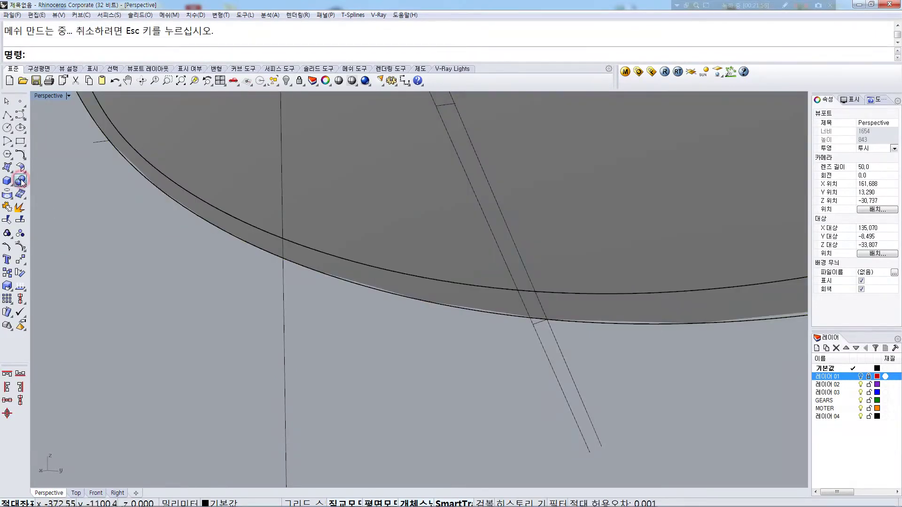
{"action": "left_click", "coordinate": [47, 185]}
{"action": "left_click", "coordinate": [155, 185]}
{"action": "right_click", "coordinate": [165, 177]}
{"action": "left_click", "coordinate": [167, 176]}
{"action": "right_click", "coordinate": [168, 175]}
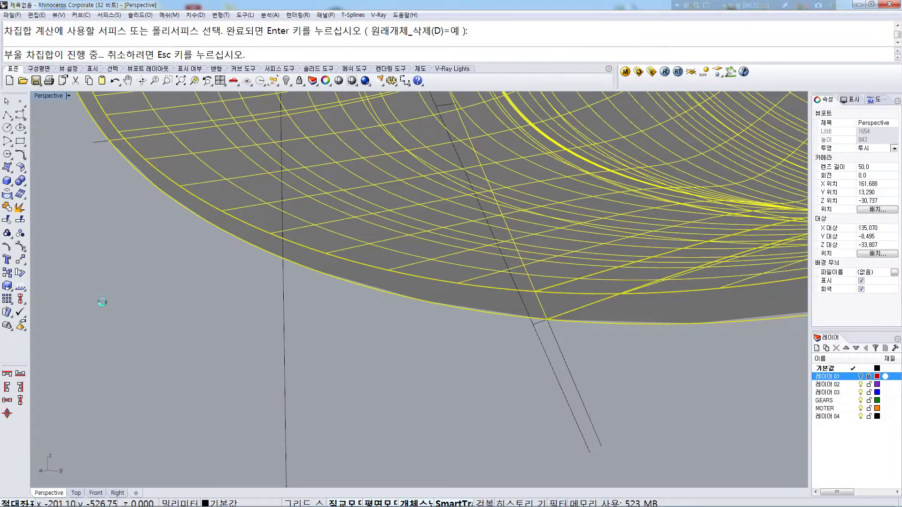
{"action": "right_click_drag", "start_coordinate": [269, 280], "coordinate": [318, 259]}
{"action": "right_click_drag", "start_coordinate": [357, 223], "coordinate": [483, 232]}
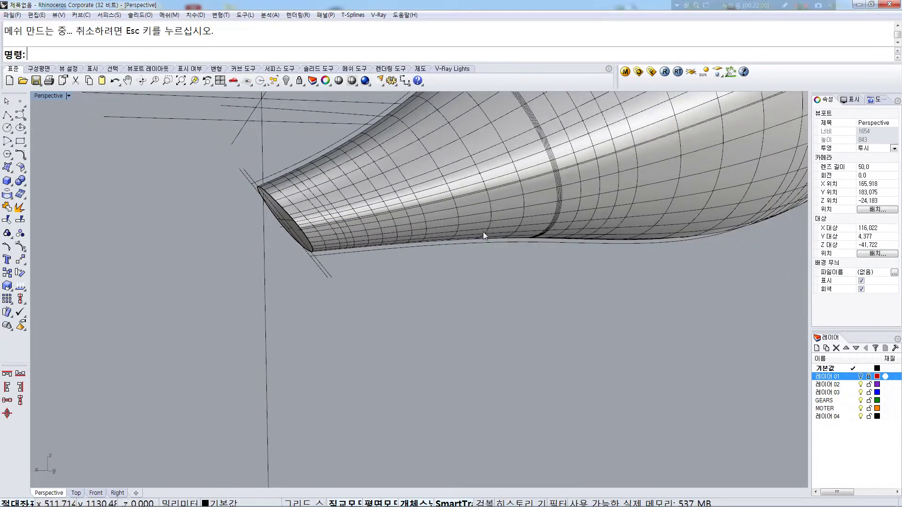
Undo the Boolean Difference and the capping of the body's open end
{"action": "key", "text": "ctrl+z"}
{"action": "left_click", "coordinate": [233, 230]}
{"action": "scroll", "coordinate": [253, 178], "scroll_direction": "up", "scroll_amount": 5}
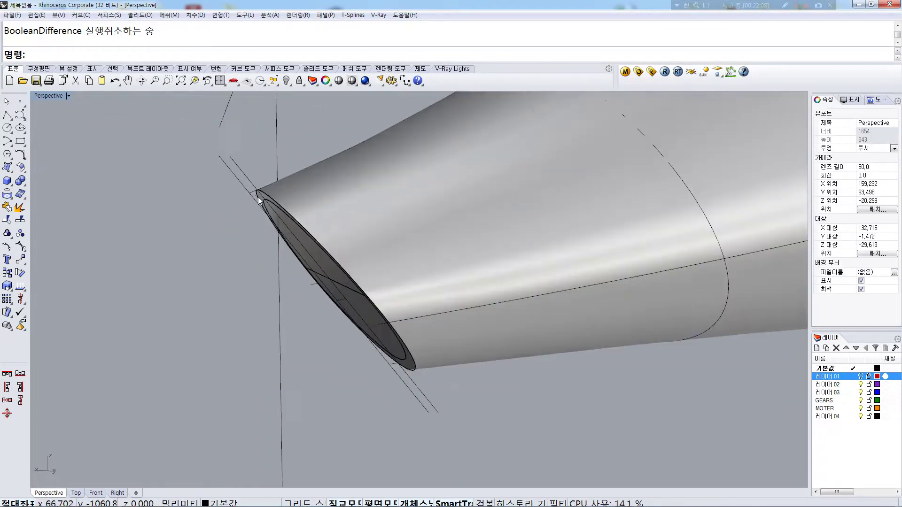
{"action": "key", "text": "ctrl+z"}
{"action": "left_click", "coordinate": [181, 268]}
{"action": "right_click_drag", "start_coordinate": [181, 268], "coordinate": [325, 198]}
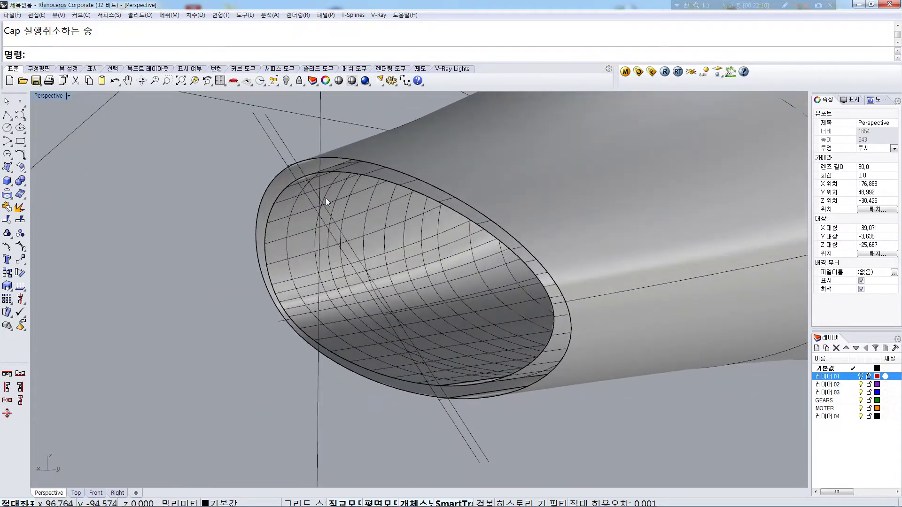
Examine the outer and inner polysurfaces individually, from the rounded closed end to the trimmed open end
{"action": "left_click", "coordinate": [8, 168]}
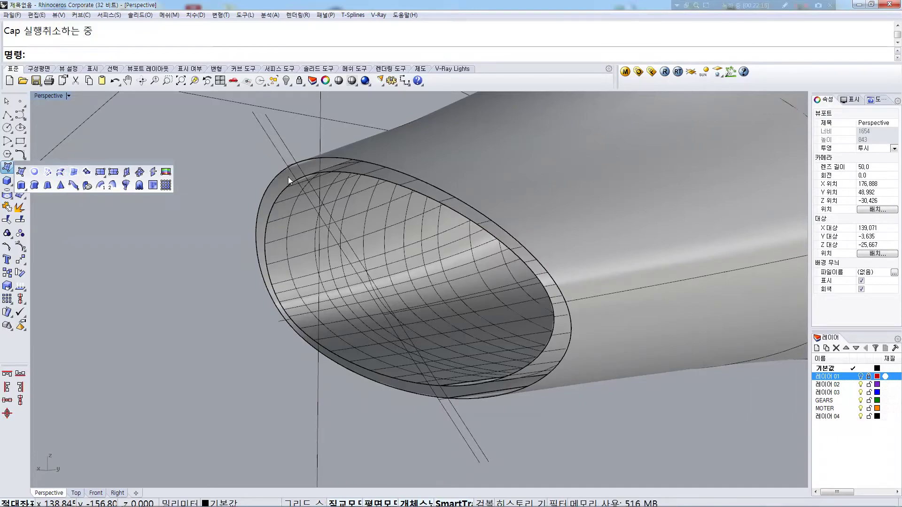
{"action": "right_click_drag", "start_coordinate": [526, 233], "coordinate": [512, 361]}
{"action": "scroll", "coordinate": [367, 218], "scroll_direction": "down", "scroll_amount": 5}
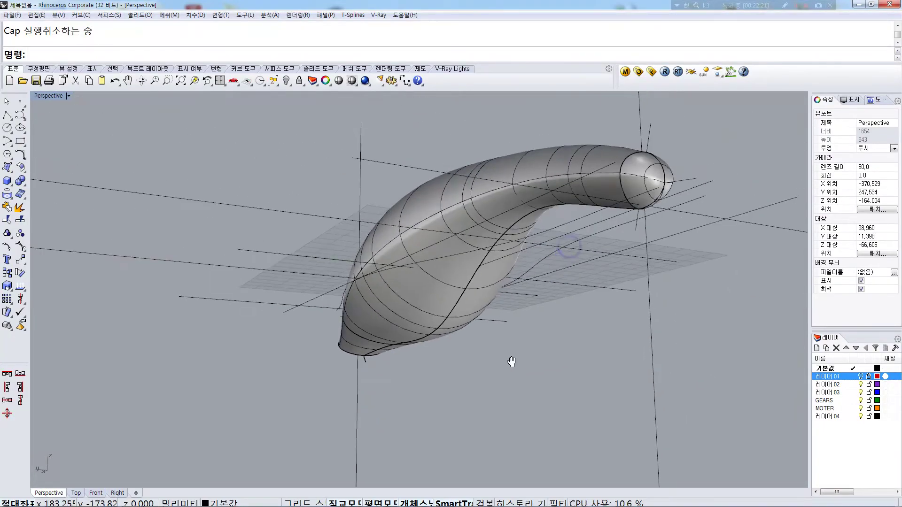
{"action": "scroll", "coordinate": [619, 175], "scroll_direction": "up", "scroll_amount": 5}
{"action": "left_click", "coordinate": [643, 178]}
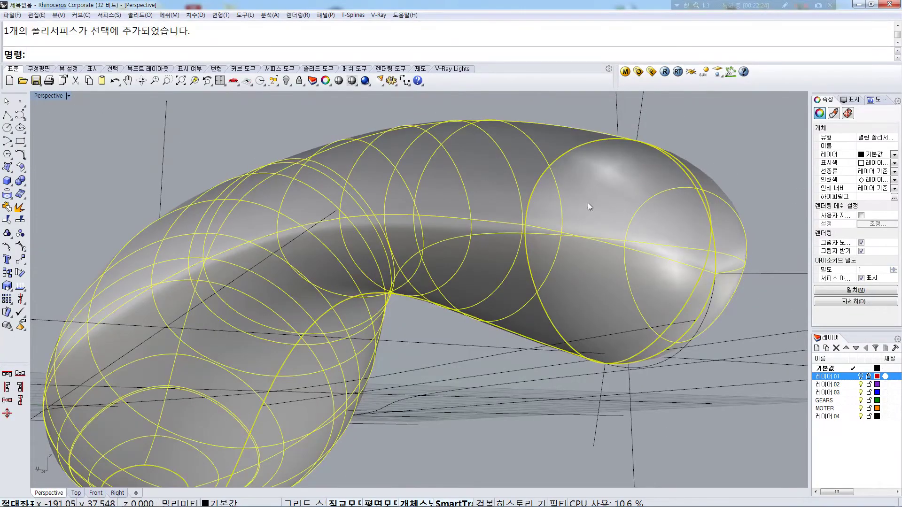
{"action": "scroll", "coordinate": [238, 347], "scroll_direction": "down", "scroll_amount": 5}
{"action": "right_click_drag", "start_coordinate": [239, 347], "coordinate": [522, 342]}
{"action": "left_click", "coordinate": [359, 349]}
{"action": "left_click", "coordinate": [393, 373]}
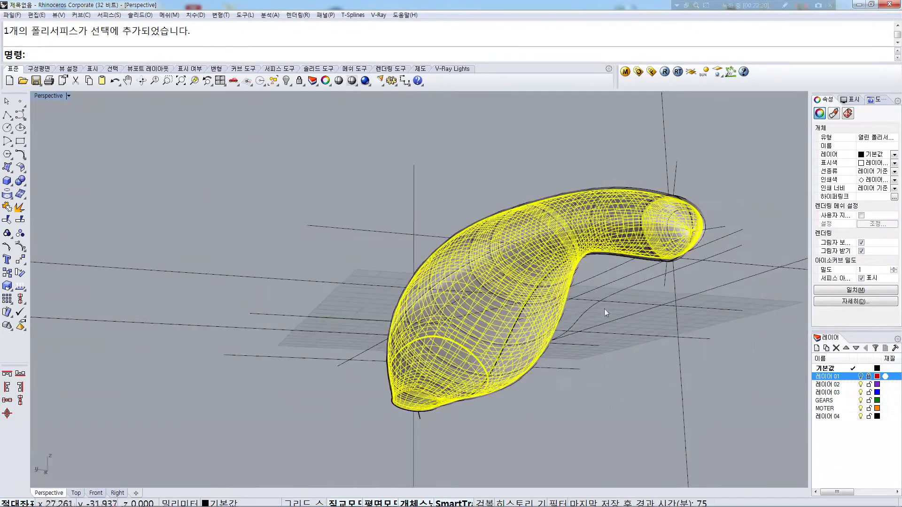
{"action": "scroll", "coordinate": [650, 224], "scroll_direction": "up", "scroll_amount": 5}
{"action": "scroll", "coordinate": [623, 244], "scroll_direction": "down", "scroll_amount": 4}
{"action": "right_click_drag", "start_coordinate": [388, 314], "coordinate": [252, 393]}
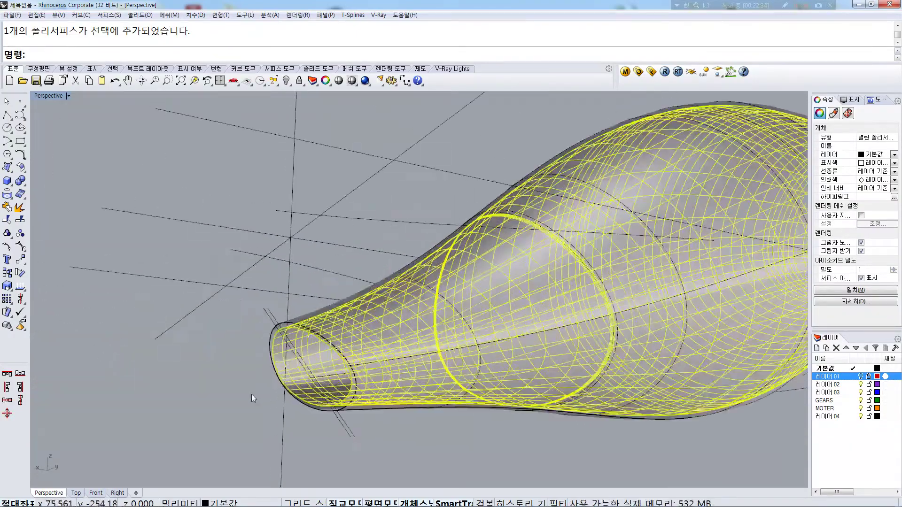
{"action": "scroll", "coordinate": [252, 380], "scroll_direction": "up", "scroll_amount": 3}
{"action": "left_click", "coordinate": [252, 366]}
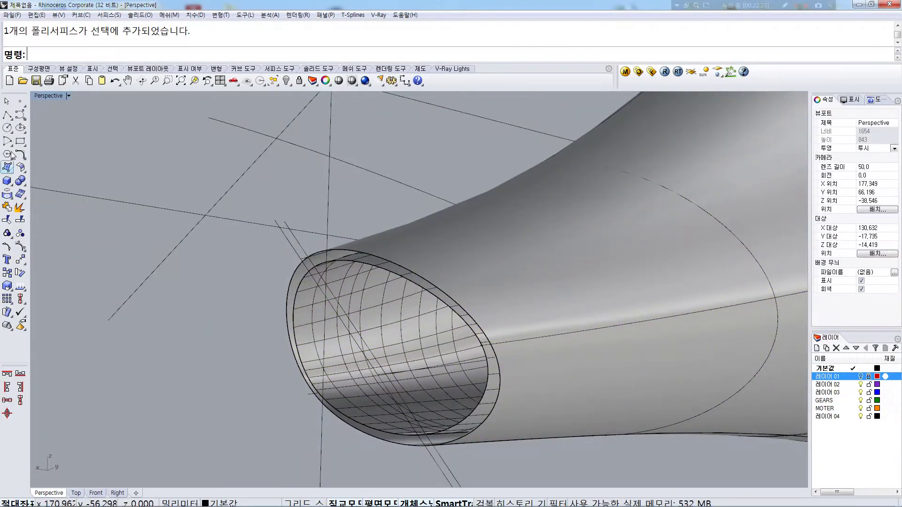
Loft a rim surface between the outer and inner edges of the body's open end, keeping the default seam points
{"action": "left_click", "coordinate": [8, 167]}
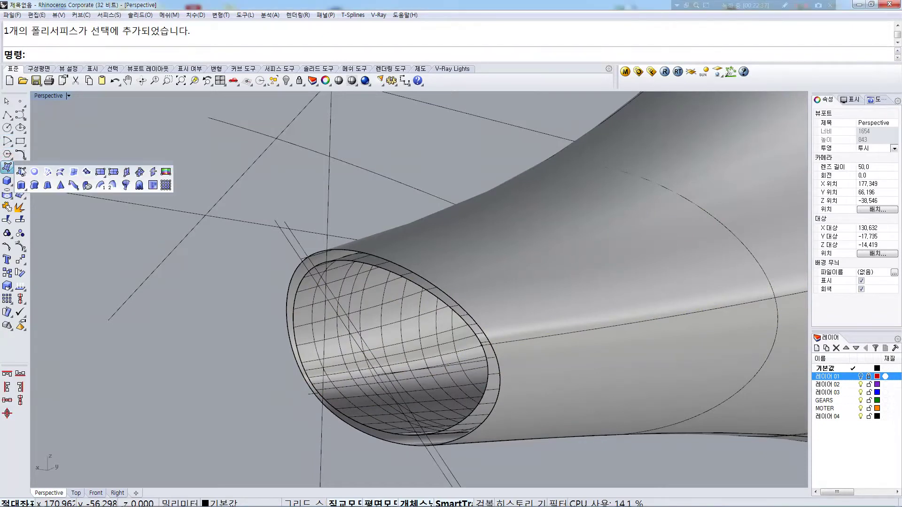
{"action": "left_click", "coordinate": [47, 174]}
{"action": "left_click", "coordinate": [295, 271]}
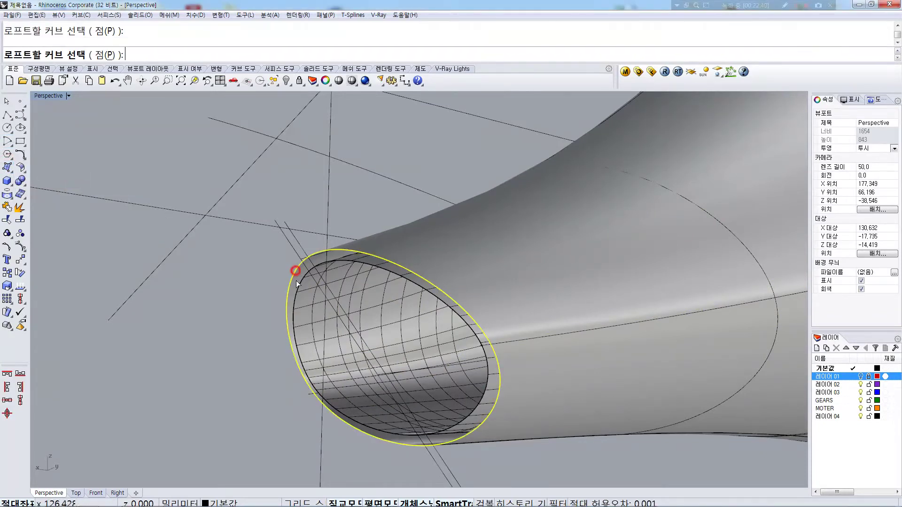
{"action": "left_click", "coordinate": [299, 299]}
{"action": "key", "text": "Return"}
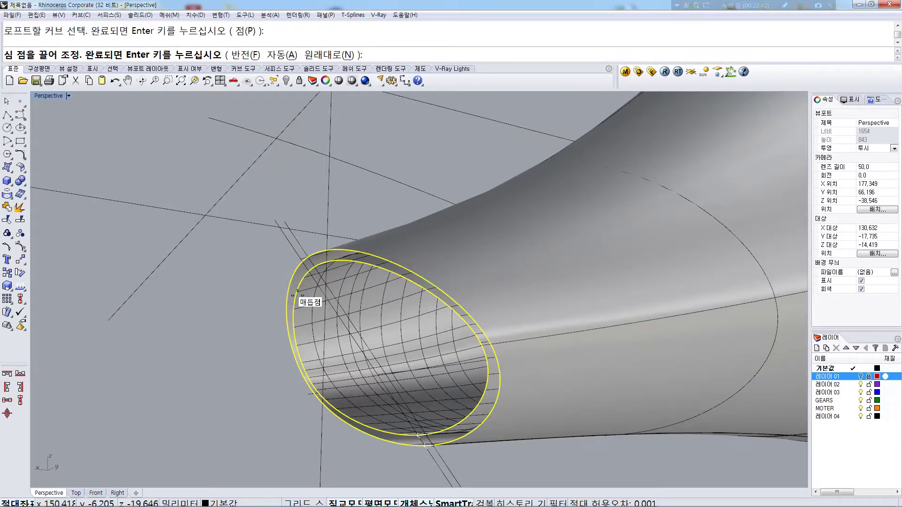
{"action": "key", "text": "Return"}
{"action": "key", "text": "Return"}
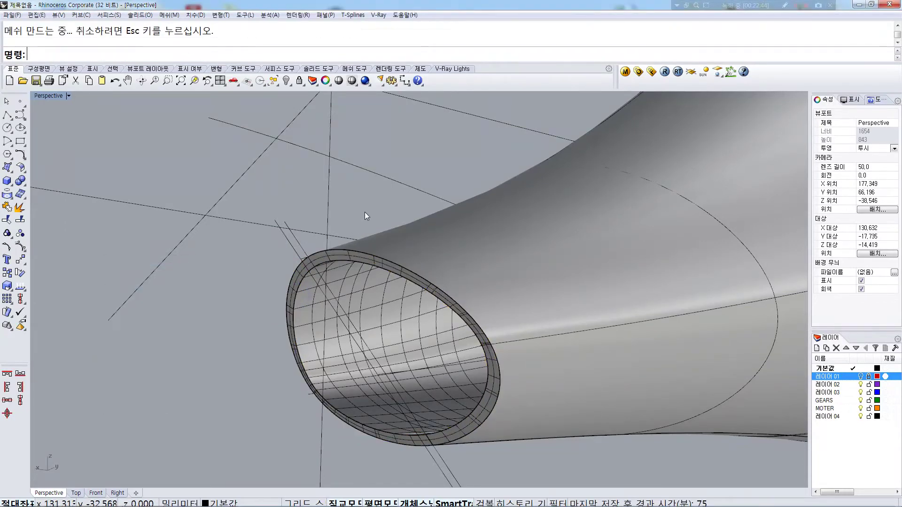
Join the lofted rim surface with the outer and inner walls of the body
{"action": "left_click", "coordinate": [386, 266]}
{"action": "left_click", "coordinate": [370, 297], "text": "shift"}
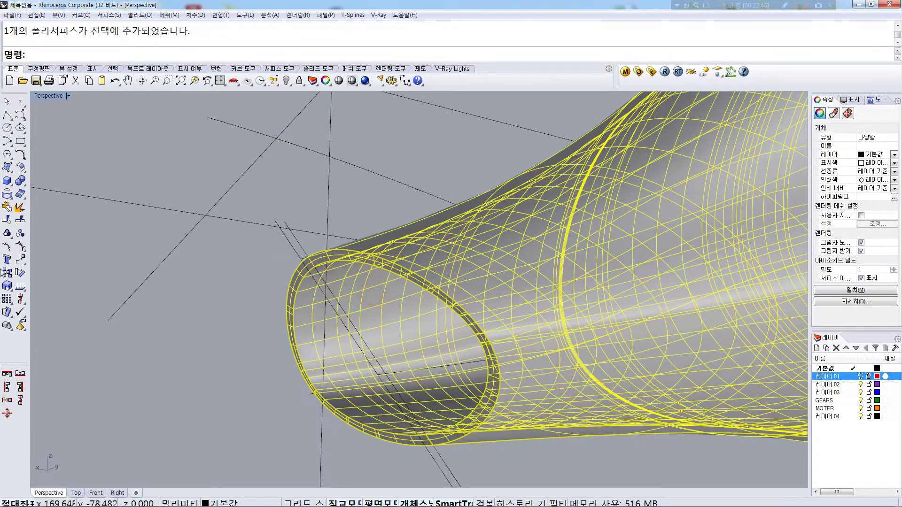
{"action": "left_click", "coordinate": [7, 207]}
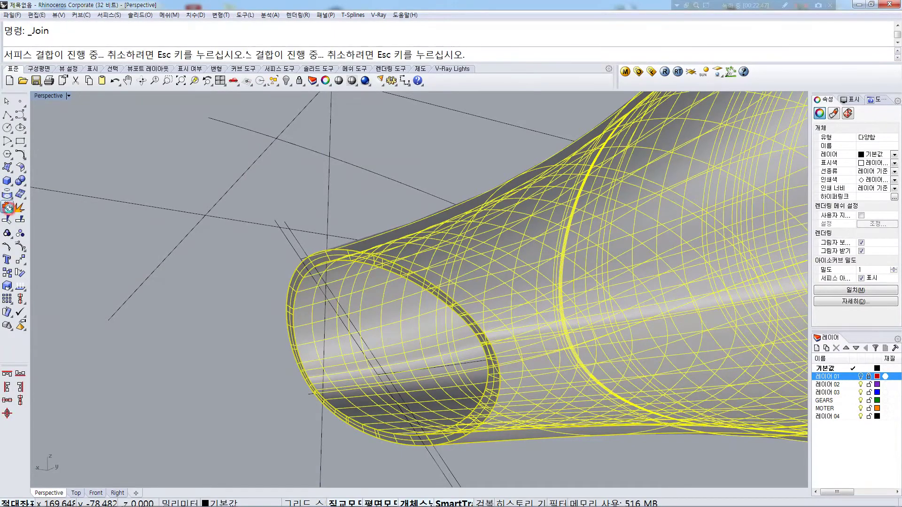
{"action": "left_click", "coordinate": [211, 301]}
{"action": "right_click_drag", "start_coordinate": [268, 295], "coordinate": [196, 169]}
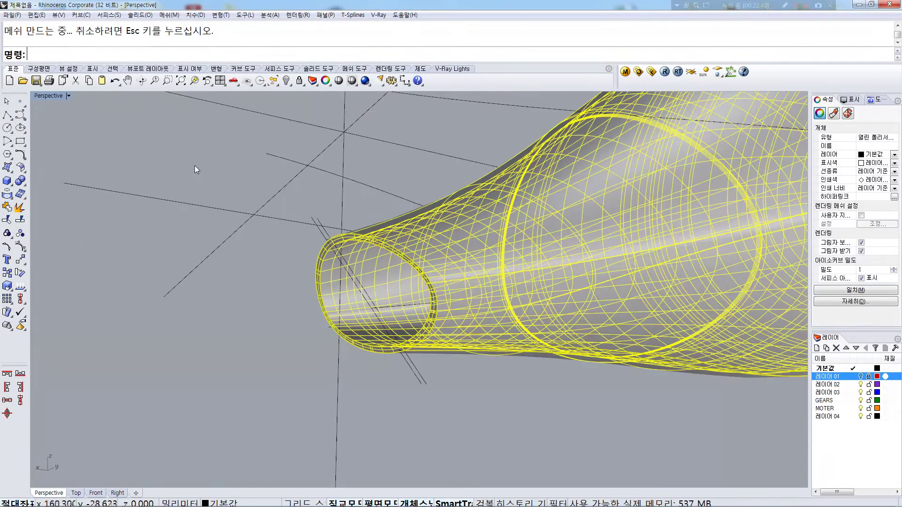
Show the reference photo on 레이어 01, compare the body with it along its length in the Front view, and hide the photo again
{"action": "double_click", "coordinate": [57, 98]}
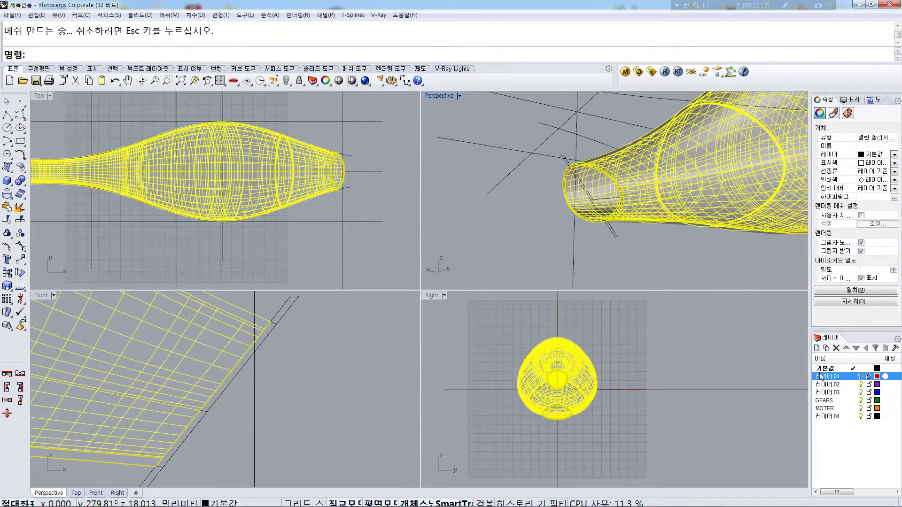
{"action": "left_click", "coordinate": [861, 376]}
{"action": "scroll", "coordinate": [320, 374], "scroll_direction": "down", "scroll_amount": 5}
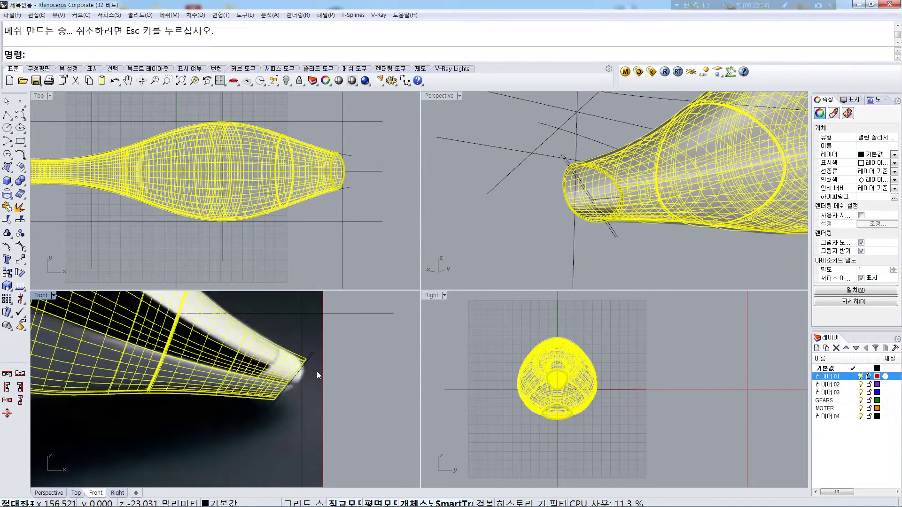
{"action": "scroll", "coordinate": [176, 336], "scroll_direction": "up", "scroll_amount": 10}
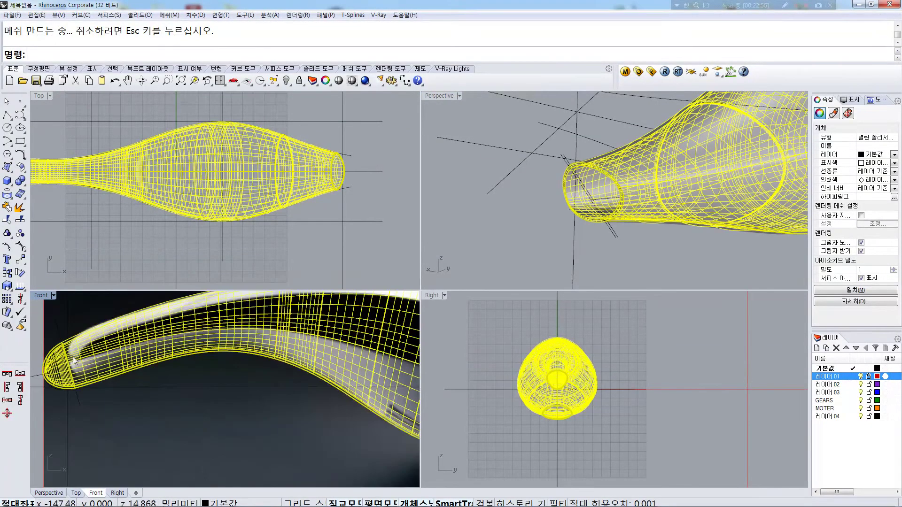
{"action": "scroll", "coordinate": [60, 369], "scroll_direction": "down", "scroll_amount": 5}
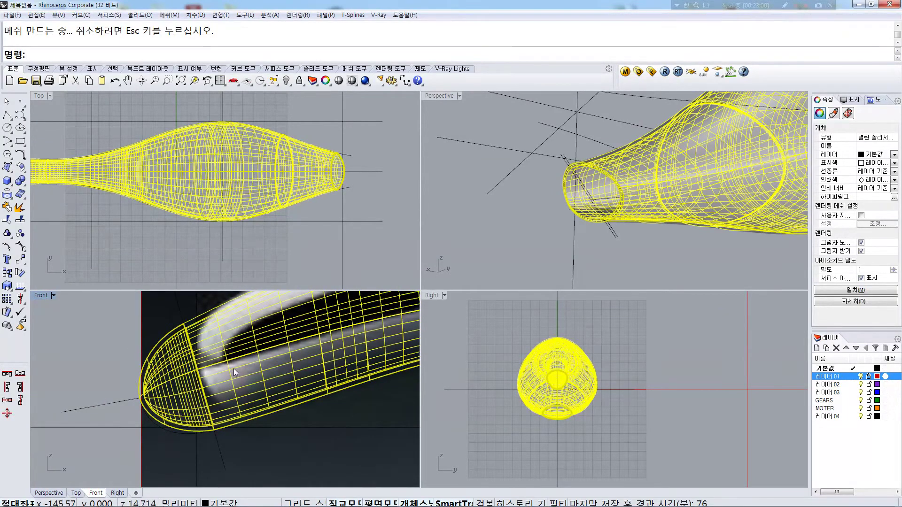
{"action": "scroll", "coordinate": [274, 414], "scroll_direction": "up", "scroll_amount": 6}
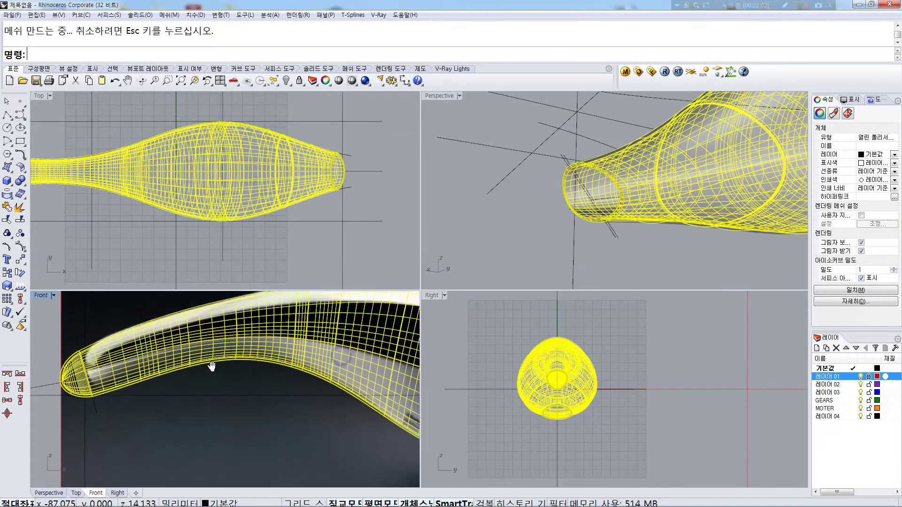
{"action": "right_click_drag", "start_coordinate": [367, 386], "coordinate": [223, 366]}
{"action": "scroll", "coordinate": [379, 407], "scroll_direction": "up", "scroll_amount": 4}
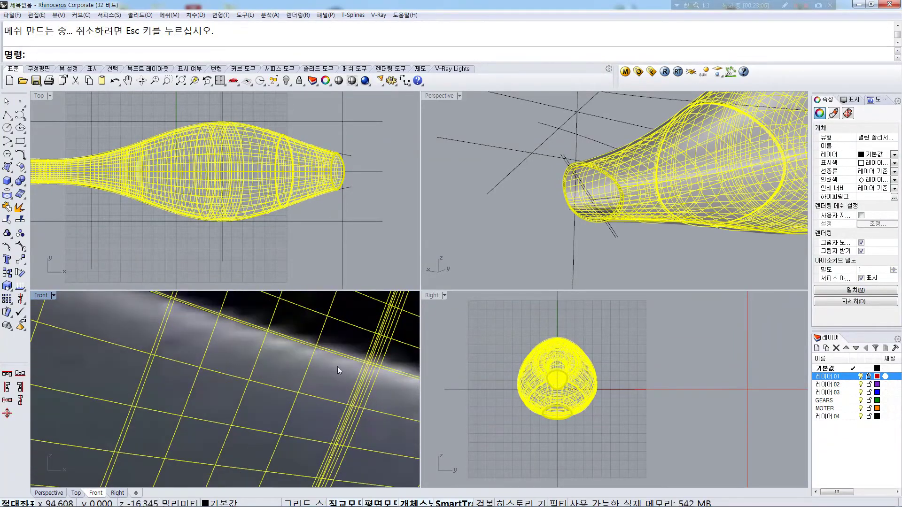
{"action": "left_click", "coordinate": [466, 360]}
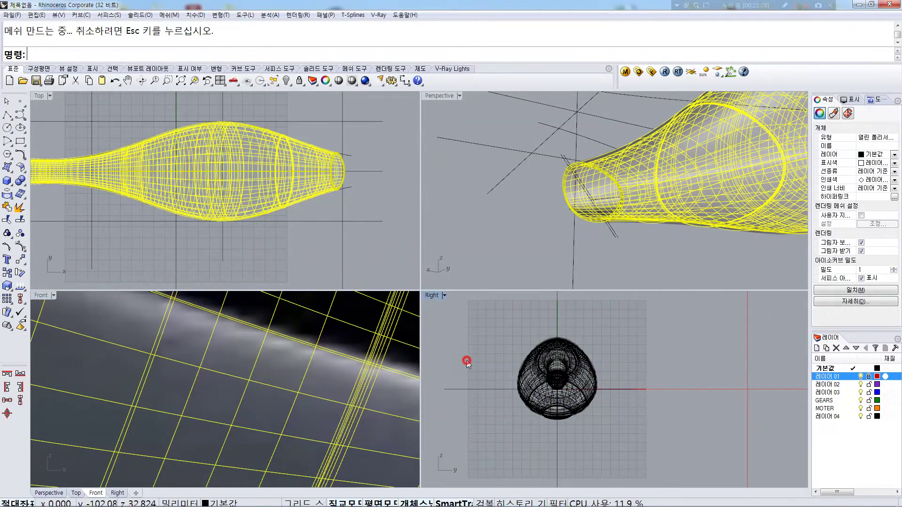
{"action": "scroll", "coordinate": [289, 392], "scroll_direction": "down", "scroll_amount": 3}
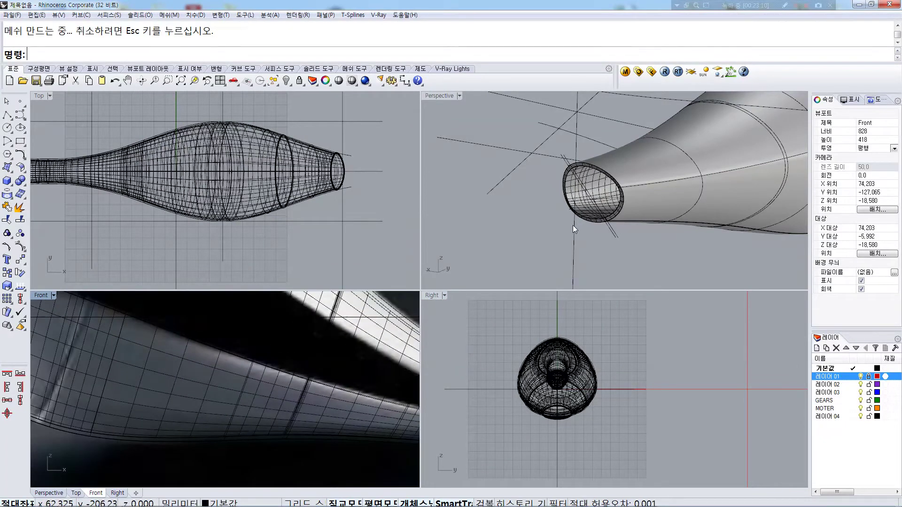
{"action": "left_click", "coordinate": [402, 299]}
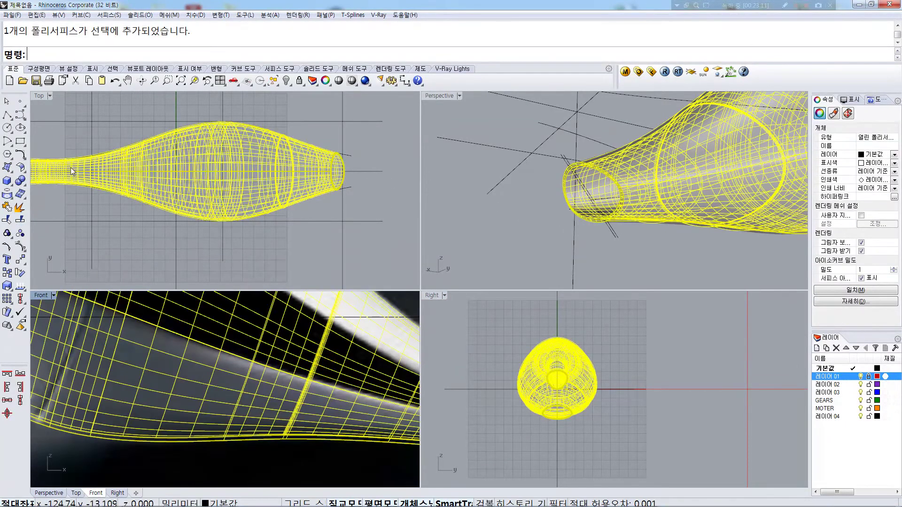
{"action": "left_click", "coordinate": [861, 376]}
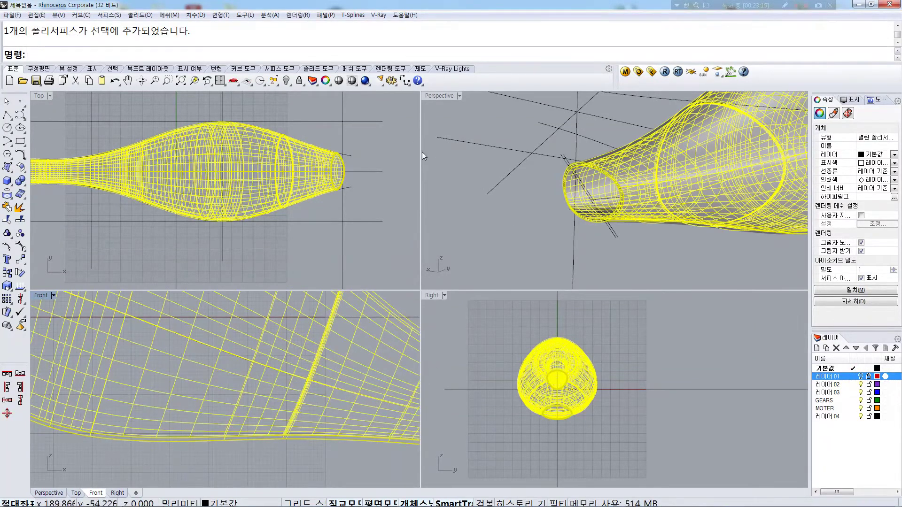
Extrude the open centre curve running lengthwise through the body as a straight extrusion sideways in the Top view
{"action": "left_click", "coordinate": [455, 196]}
{"action": "scroll", "coordinate": [286, 252], "scroll_direction": "down", "scroll_amount": 4}
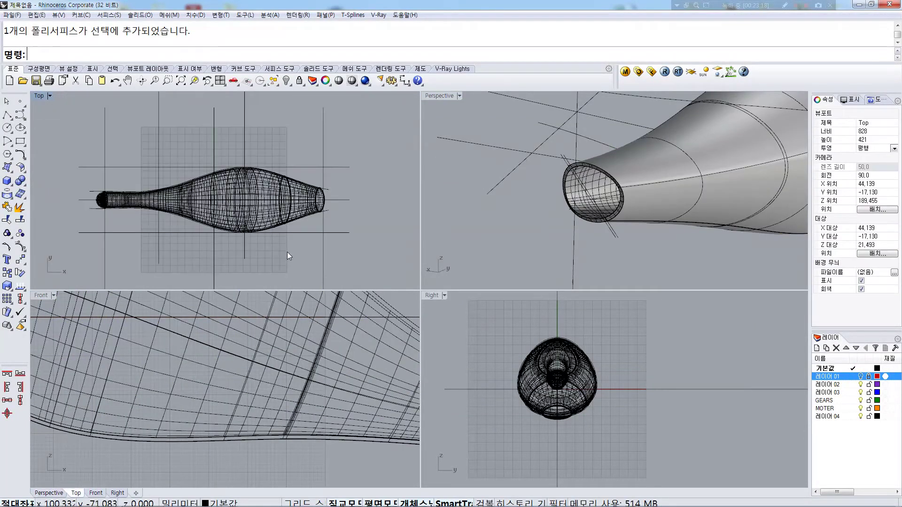
{"action": "scroll", "coordinate": [232, 219], "scroll_direction": "up", "scroll_amount": 3}
{"action": "scroll", "coordinate": [247, 379], "scroll_direction": "down", "scroll_amount": 3}
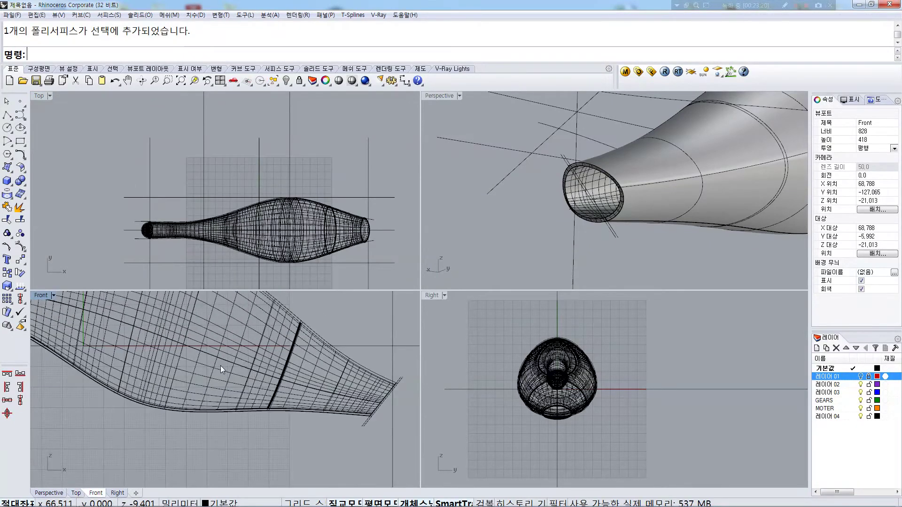
{"action": "left_click", "coordinate": [219, 357]}
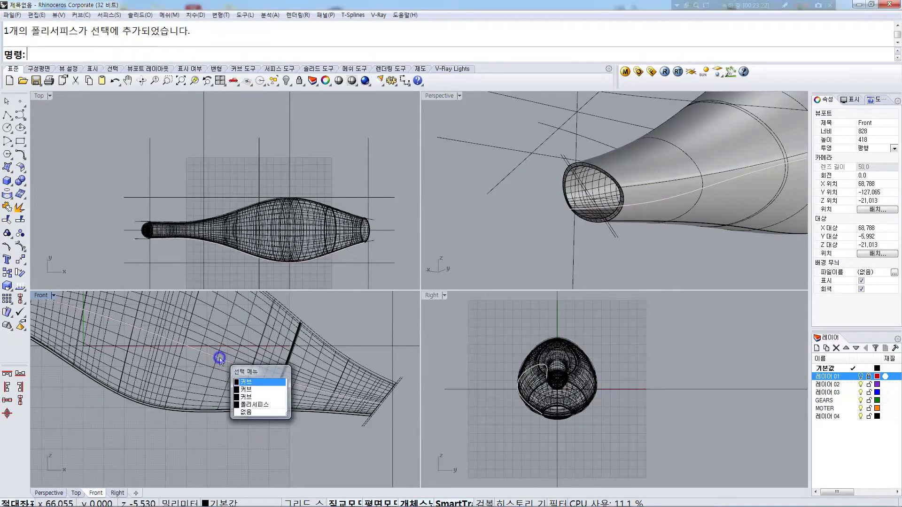
{"action": "left_click", "coordinate": [240, 371]}
{"action": "left_click", "coordinate": [204, 352]}
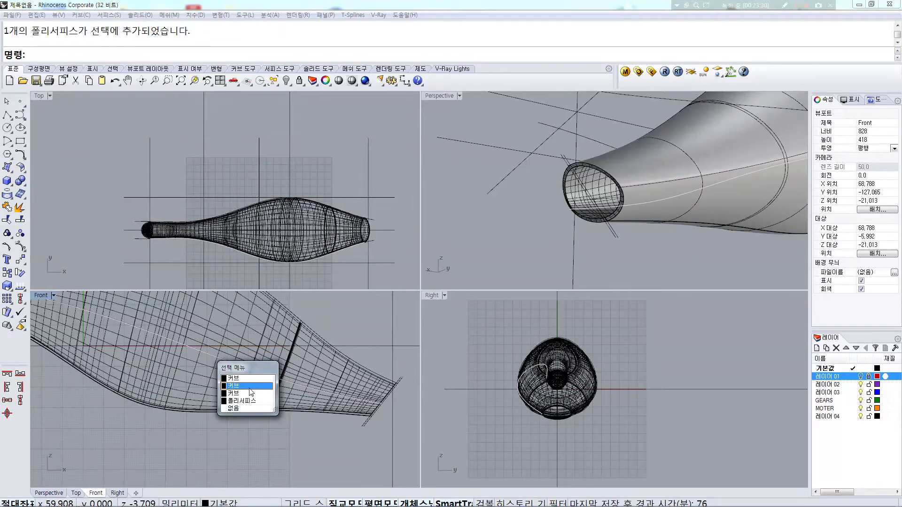
{"action": "left_click", "coordinate": [250, 380]}
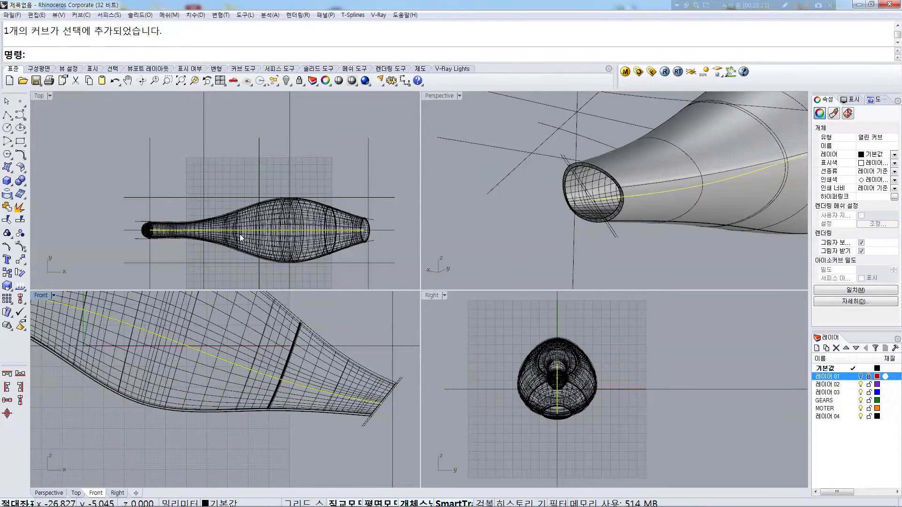
{"action": "middle_click", "coordinate": [225, 196]}
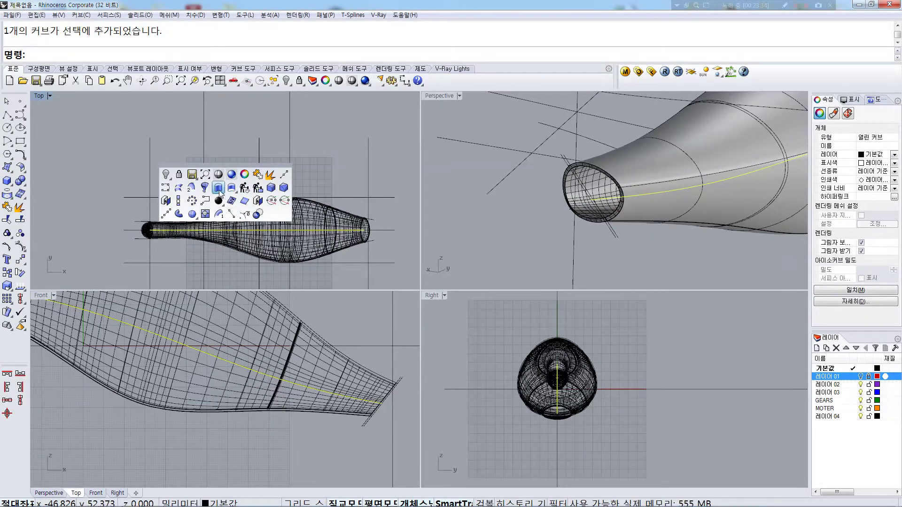
{"action": "left_click", "coordinate": [218, 189]}
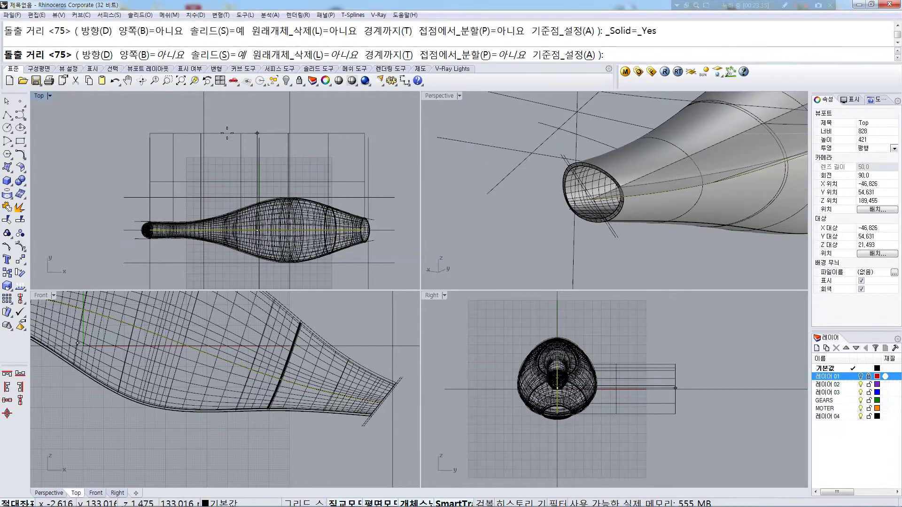
Extrude the body's centre curve about 133 mm to both sides as a surface and check how it meets the rounded tip
{"action": "left_click", "coordinate": [136, 54]}
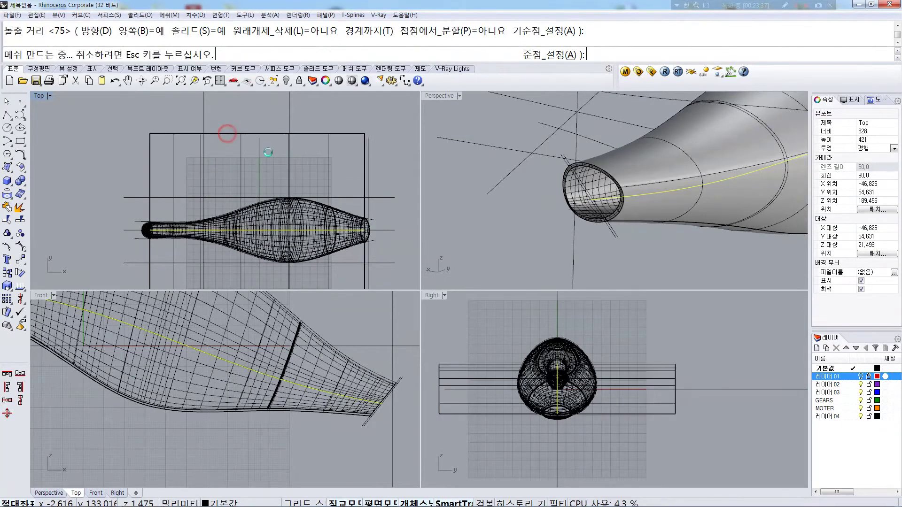
{"action": "left_click", "coordinate": [344, 310]}
{"action": "left_click", "coordinate": [299, 427]}
{"action": "scroll", "coordinate": [299, 418], "scroll_direction": "down", "scroll_amount": 8}
{"action": "right_click_drag", "start_coordinate": [118, 373], "coordinate": [155, 376]}
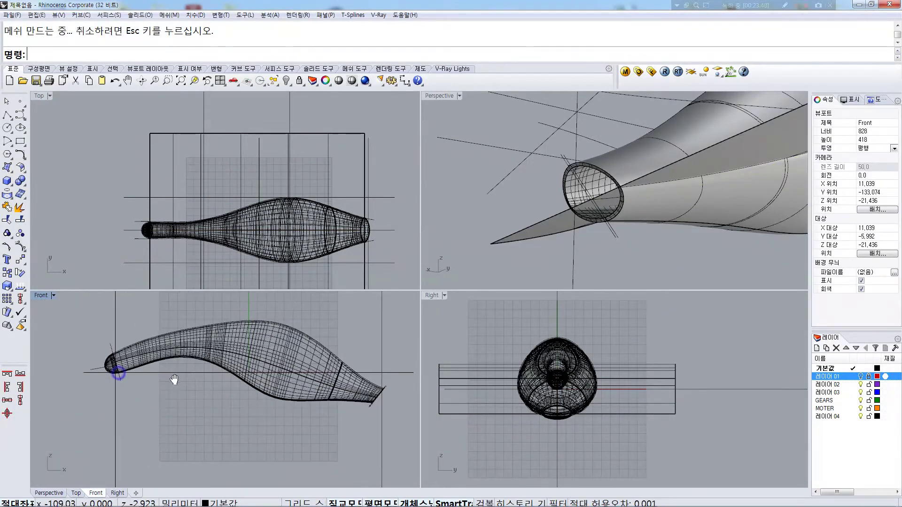
{"action": "scroll", "coordinate": [133, 371], "scroll_direction": "up", "scroll_amount": 4}
{"action": "scroll", "coordinate": [198, 332], "scroll_direction": "up", "scroll_amount": 4}
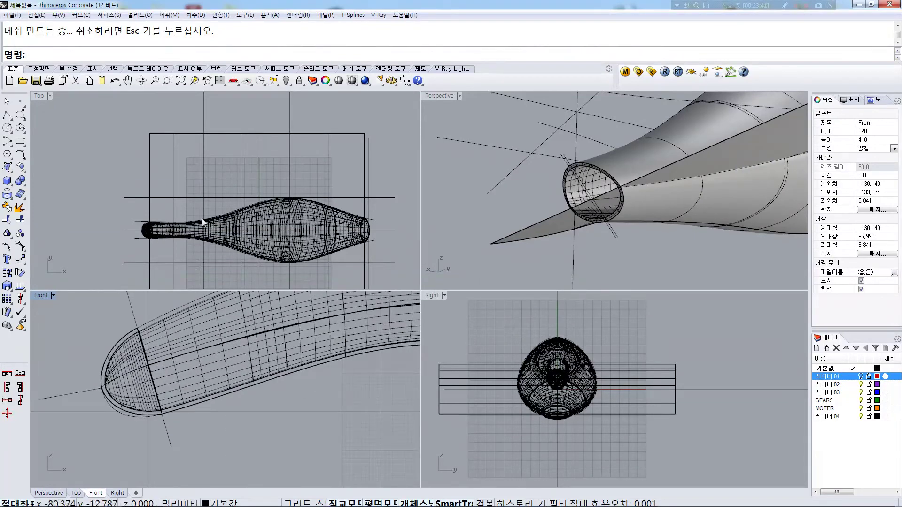
Delete the surface extruded from the centre curve after checking its reach at the rounded tip
{"action": "left_click", "coordinate": [178, 139]}
{"action": "scroll", "coordinate": [141, 230], "scroll_direction": "up", "scroll_amount": 6}
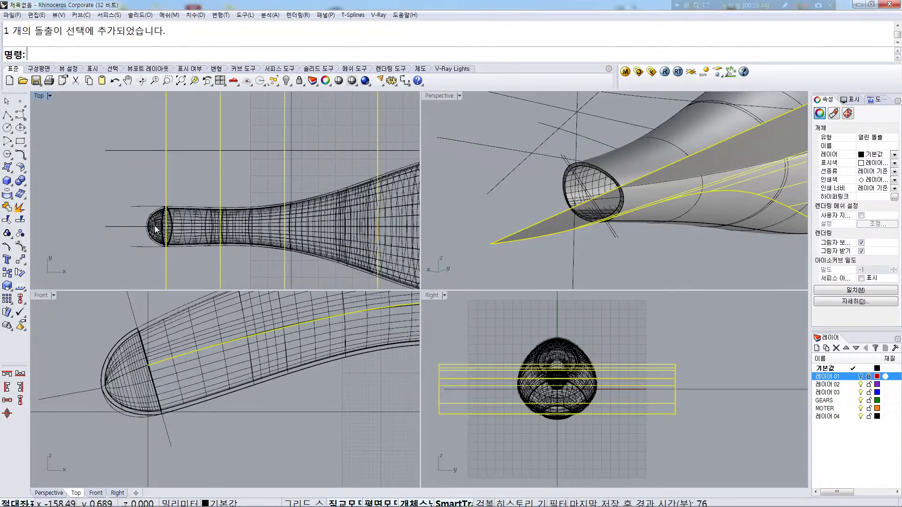
{"action": "right_click_drag", "start_coordinate": [631, 193], "coordinate": [746, 141]}
{"action": "scroll", "coordinate": [746, 141], "scroll_direction": "up", "scroll_amount": 4}
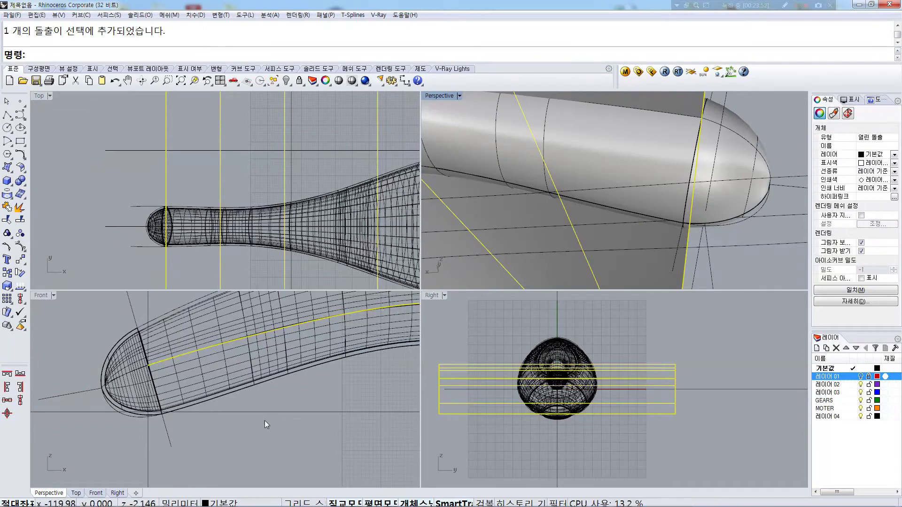
{"action": "key", "text": "Delete"}
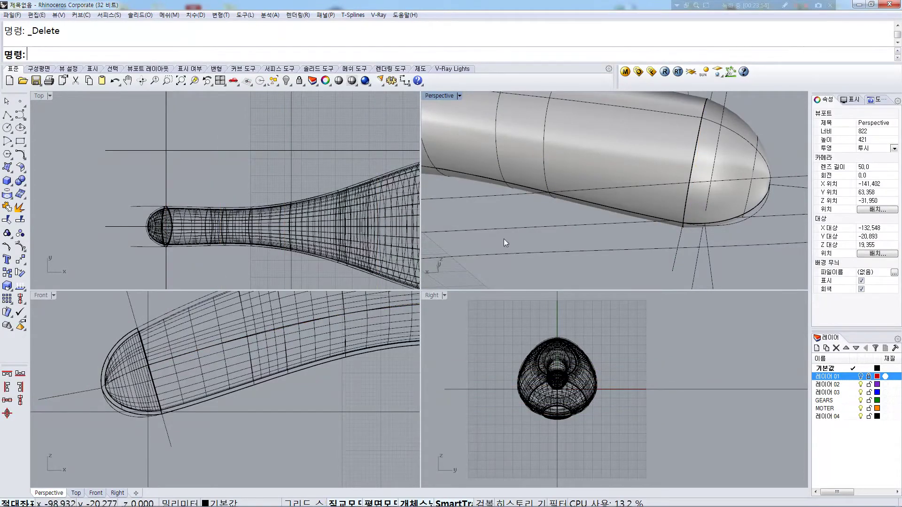
Select the centre curve running through the body near the rounded tip
{"action": "scroll", "coordinate": [170, 228], "scroll_direction": "up", "scroll_amount": 4}
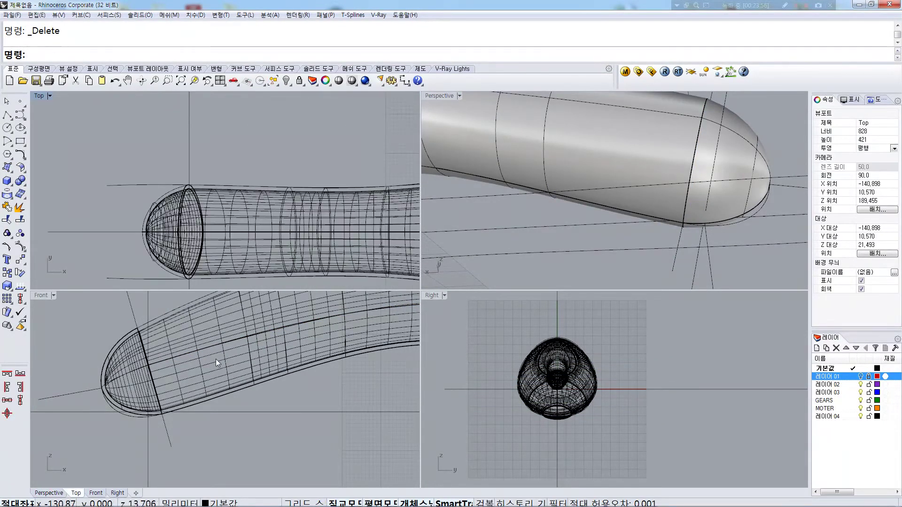
{"action": "left_click", "coordinate": [185, 353]}
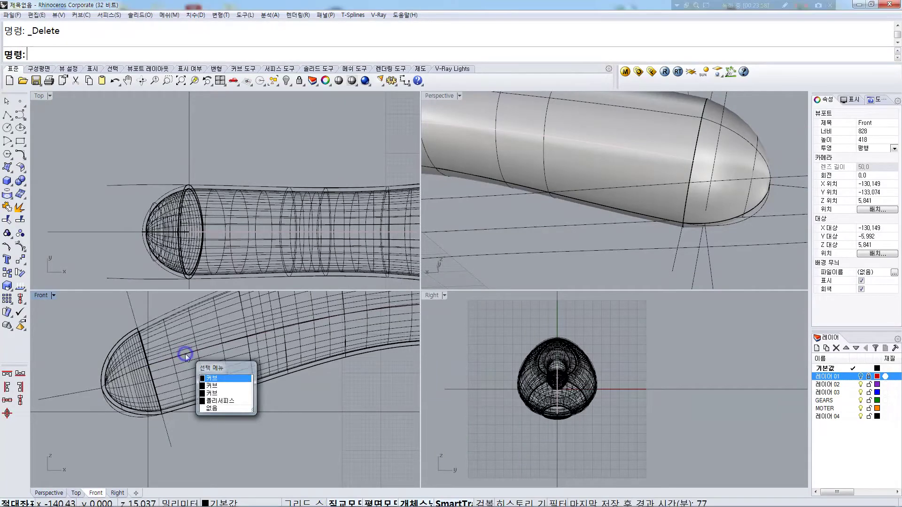
{"action": "left_click", "coordinate": [188, 410]}
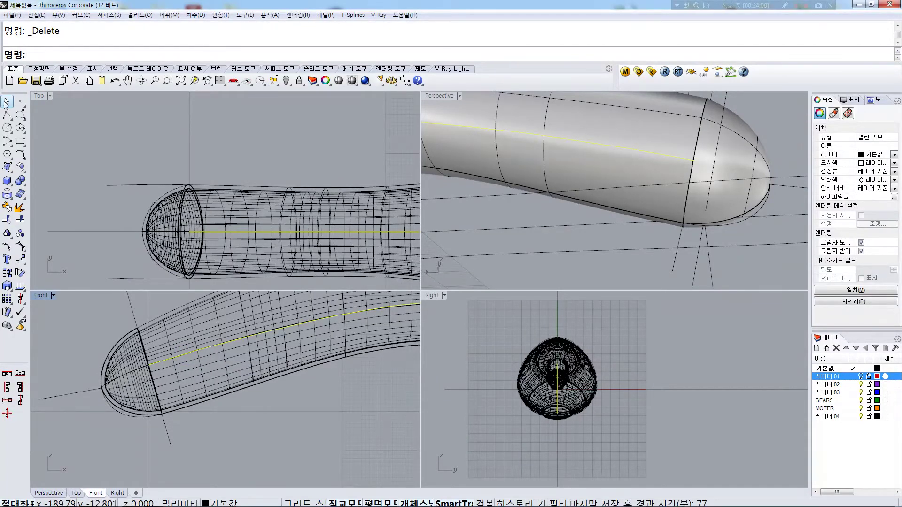
{"action": "left_click", "coordinate": [6, 115]}
{"action": "scroll", "coordinate": [190, 240], "scroll_direction": "up", "scroll_amount": 3}
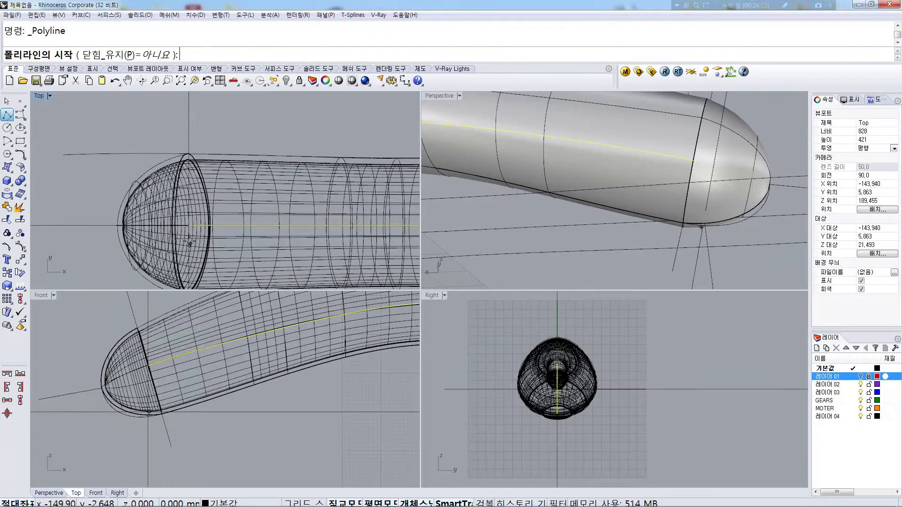
{"action": "left_click", "coordinate": [188, 217]}
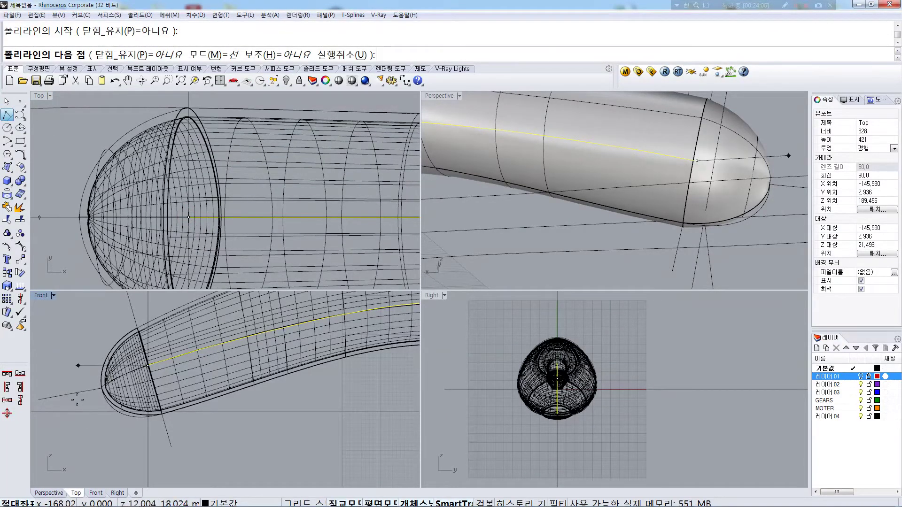
{"action": "scroll", "coordinate": [92, 399], "scroll_direction": "up", "scroll_amount": 4}
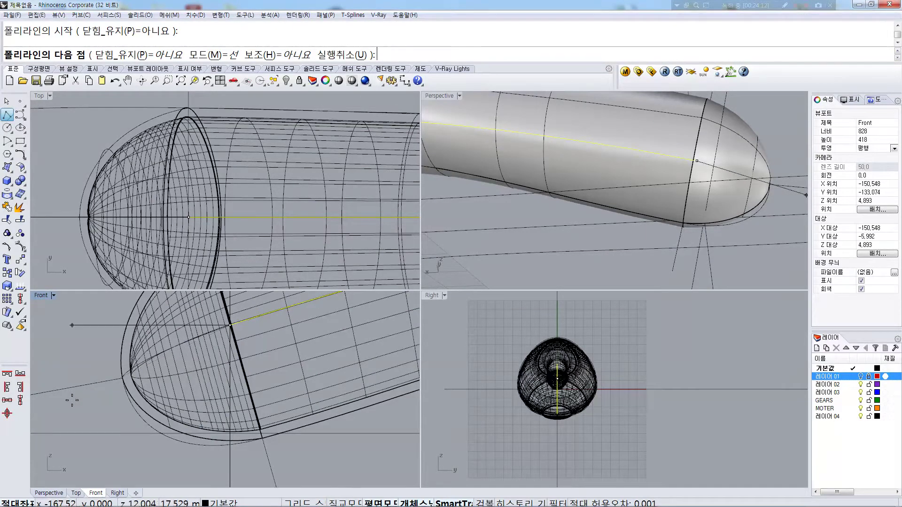
{"action": "key", "text": "Return"}
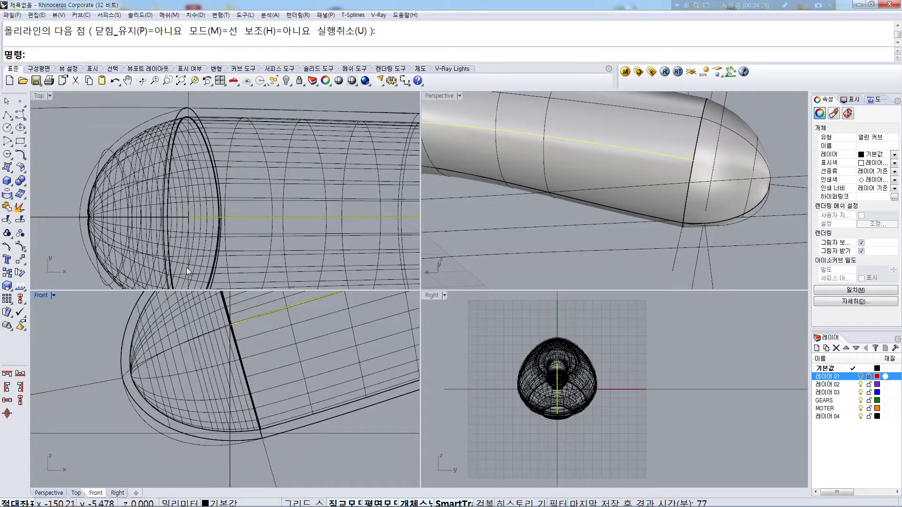
Show the centre curve's control points and move its end point about 17 mm outward, past the rounded tip
{"action": "key", "text": "F10"}
{"action": "scroll", "coordinate": [223, 328], "scroll_direction": "up", "scroll_amount": 5}
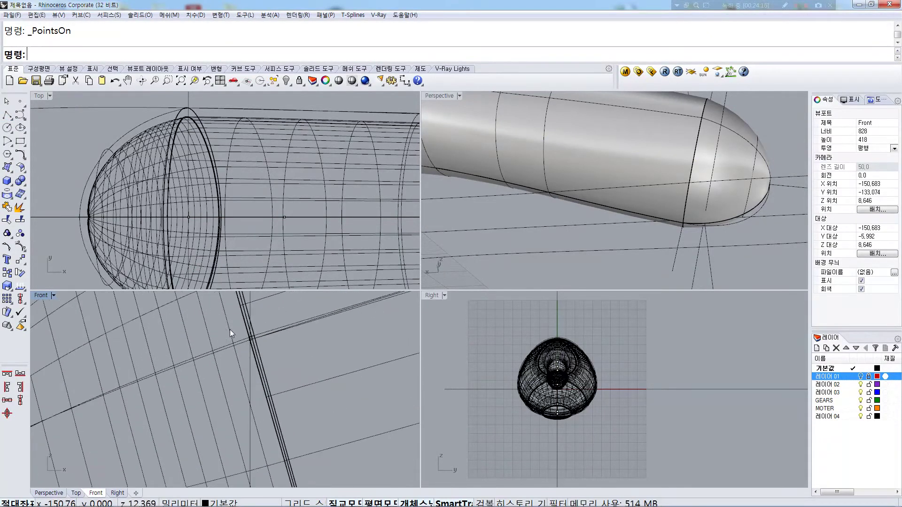
{"action": "left_click", "coordinate": [249, 339]}
{"action": "type", "text": "m"}
{"action": "key", "text": "Return"}
{"action": "scroll", "coordinate": [270, 357], "scroll_direction": "down", "scroll_amount": 4}
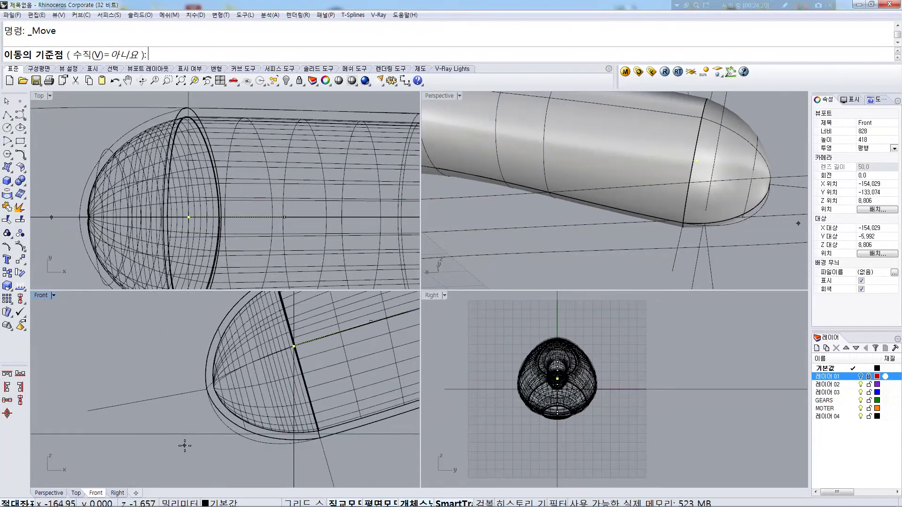
{"action": "left_click", "coordinate": [184, 446]}
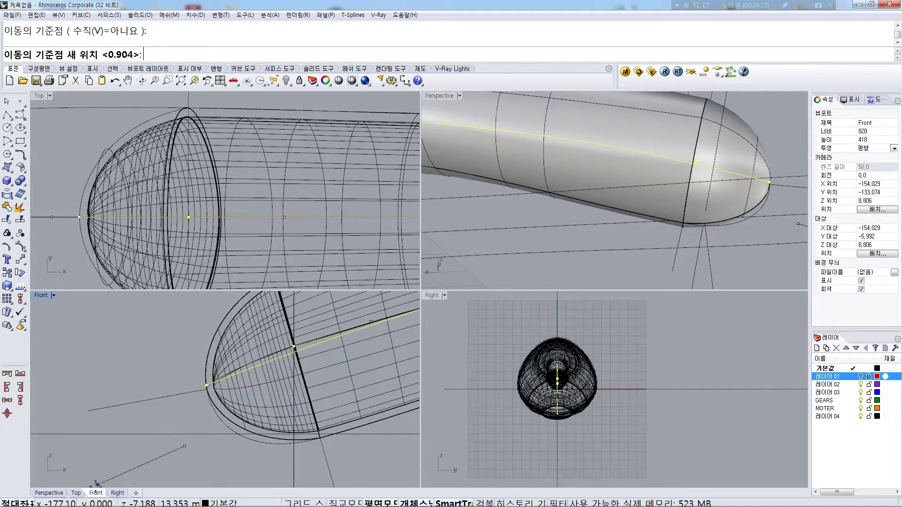
{"action": "right_click_drag", "start_coordinate": [177, 434], "coordinate": [214, 424]}
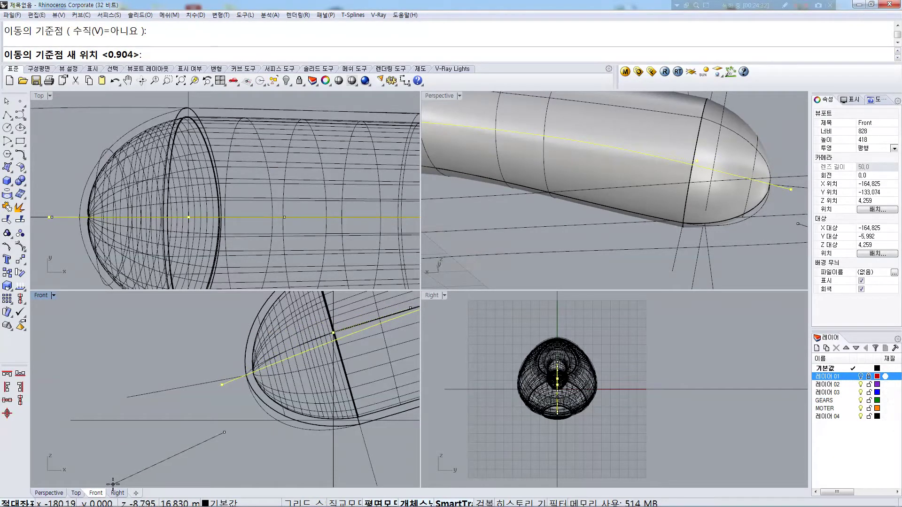
{"action": "left_click", "coordinate": [113, 483]}
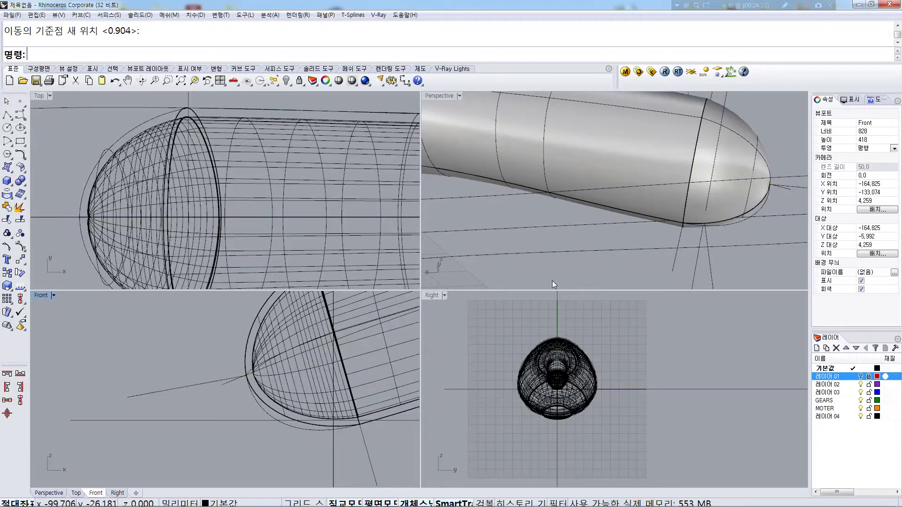
Try extruding the extended centre curve about 23 mm to both sides, inspect the surface, and undo it
{"action": "left_click", "coordinate": [785, 191]}
{"action": "middle_click", "coordinate": [230, 236]}
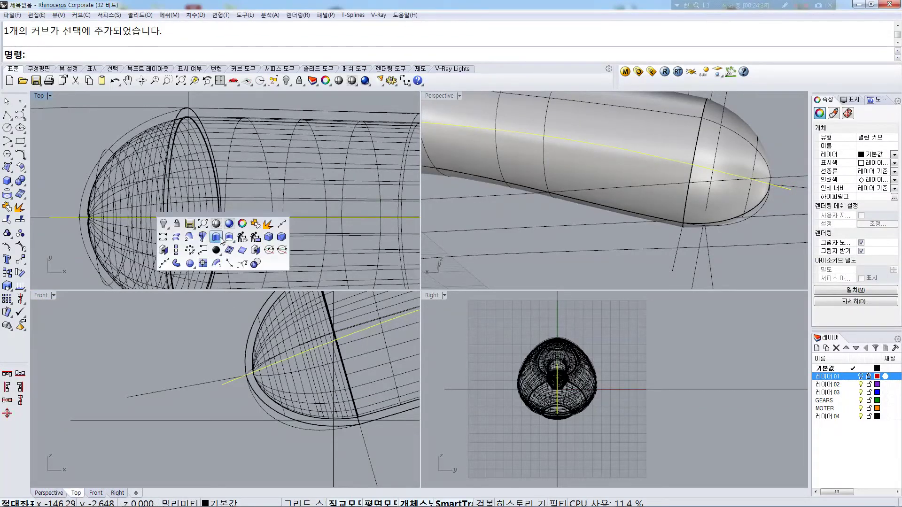
{"action": "left_click", "coordinate": [222, 239]}
{"action": "scroll", "coordinate": [234, 149], "scroll_direction": "down", "scroll_amount": 12}
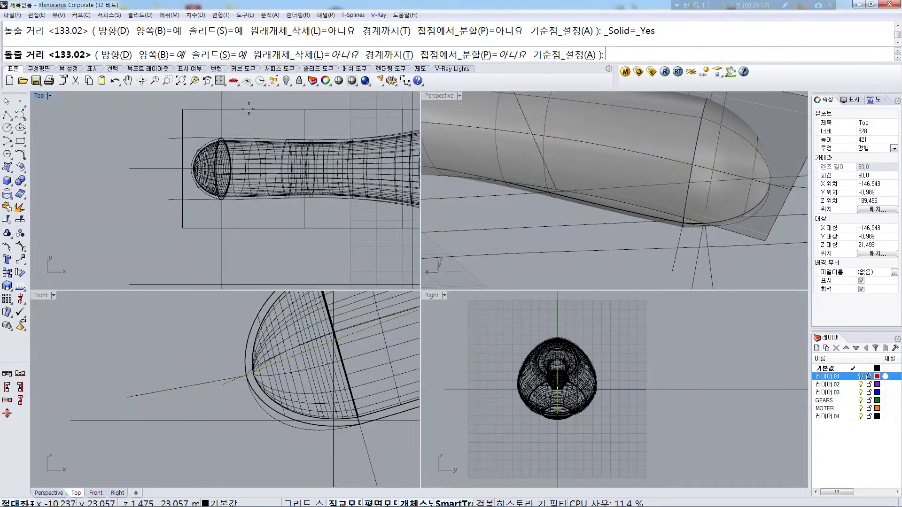
{"action": "left_click", "coordinate": [250, 109]}
{"action": "scroll", "coordinate": [549, 219], "scroll_direction": "down", "scroll_amount": 5}
{"action": "scroll", "coordinate": [549, 219], "scroll_direction": "down", "scroll_amount": 4}
{"action": "right_click_drag", "start_coordinate": [654, 221], "coordinate": [573, 249]}
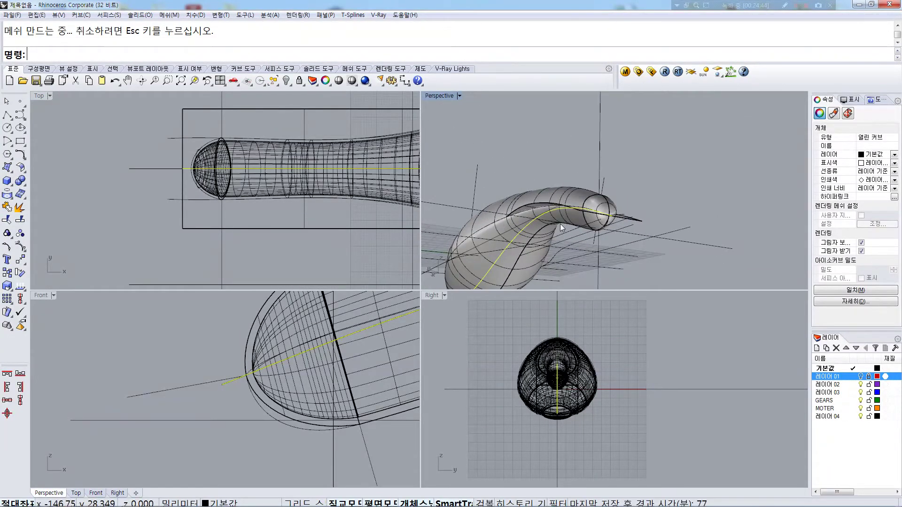
{"action": "right_click_drag", "start_coordinate": [613, 216], "coordinate": [491, 261]}
{"action": "scroll", "coordinate": [239, 202], "scroll_direction": "down", "scroll_amount": 8}
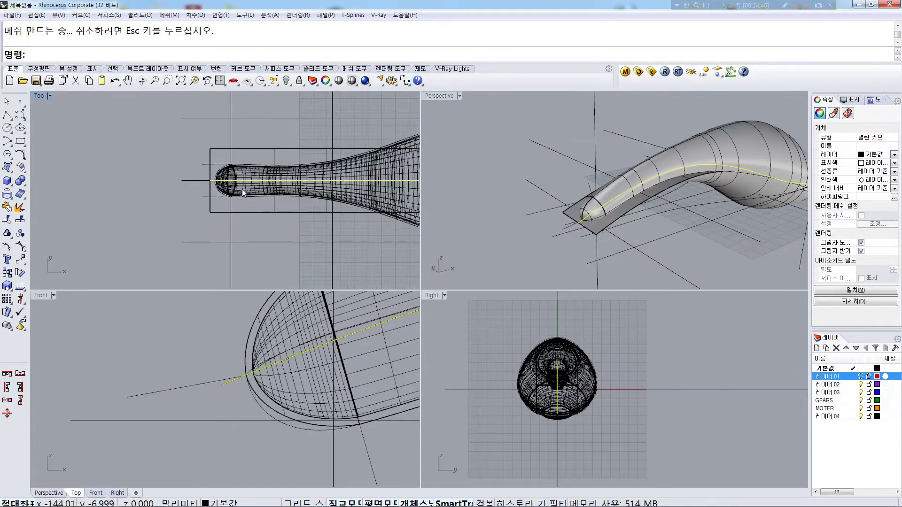
{"action": "key", "text": "ctrl+z"}
Extrude the extended centre curve to both sides as a surface wider than the whole body
{"action": "right_click", "coordinate": [208, 207]}
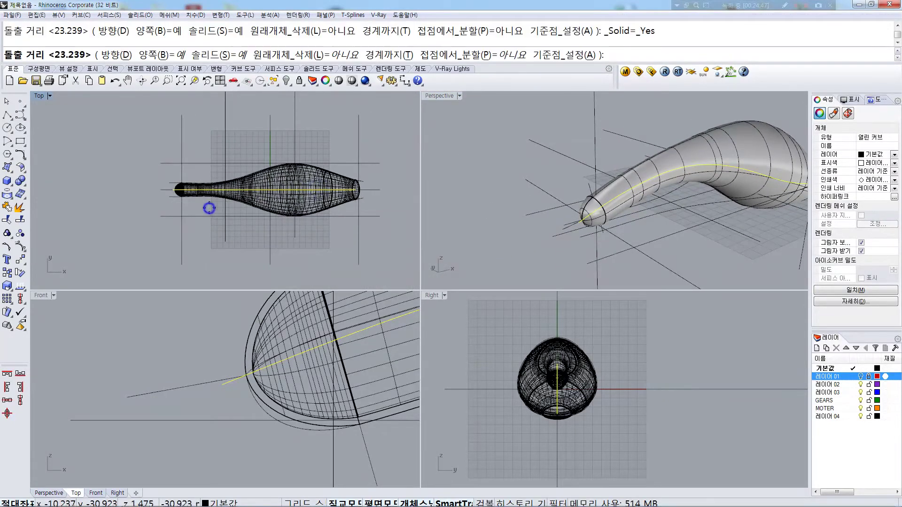
{"action": "left_click", "coordinate": [199, 249]}
{"action": "left_click", "coordinate": [465, 204]}
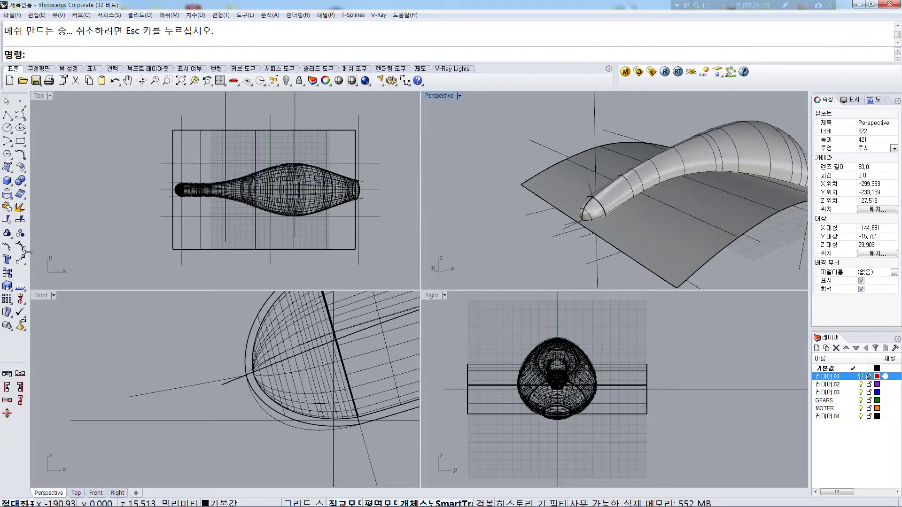
Split the bottle-shaped body with the extruded surface as the cutting object
{"action": "left_click", "coordinate": [20, 220]}
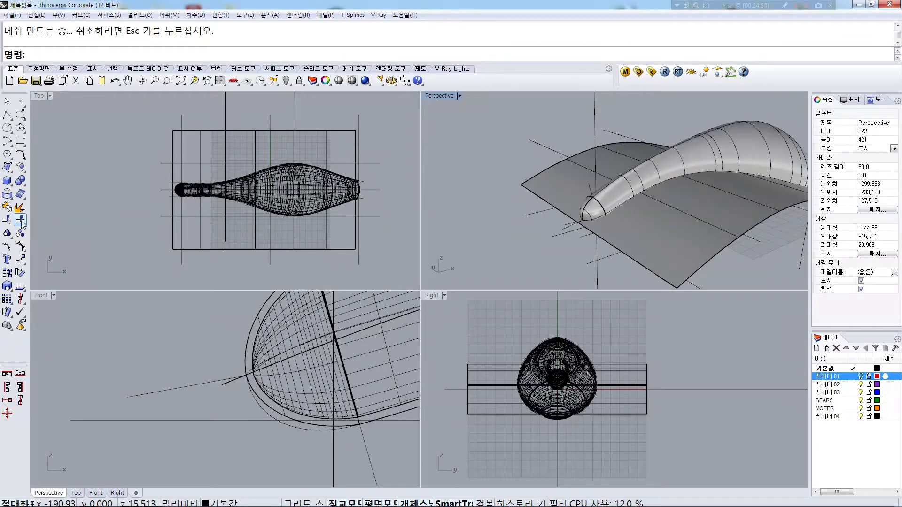
{"action": "left_click", "coordinate": [741, 132]}
{"action": "key", "text": "Return"}
{"action": "left_click", "coordinate": [641, 142]}
{"action": "key", "text": "Return"}
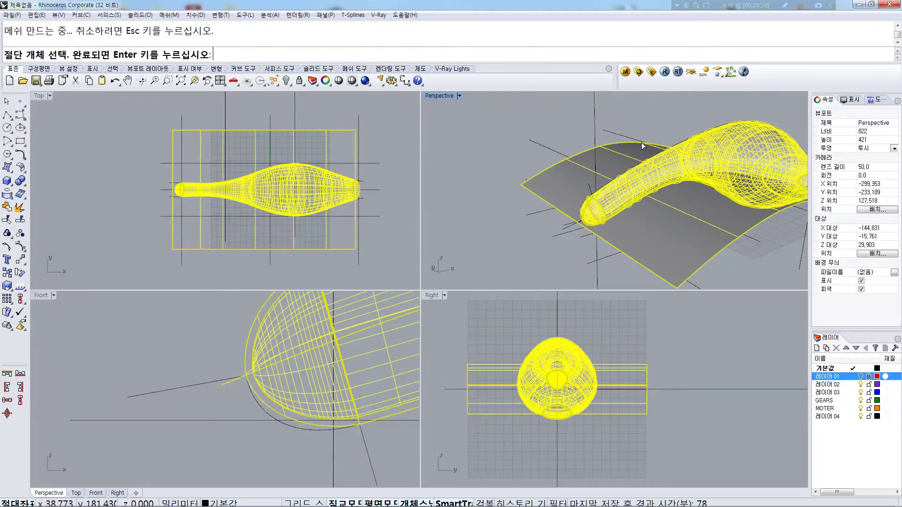
Test the split by deleting the lower piece of the rounded tip, and undo the deletion
{"action": "left_click", "coordinate": [631, 149]}
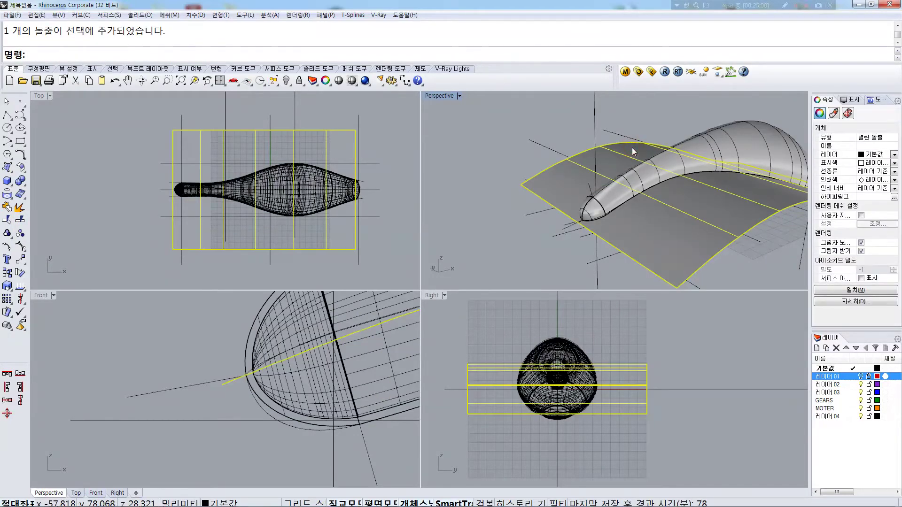
{"action": "left_click", "coordinate": [306, 316]}
{"action": "left_click", "coordinate": [312, 383]}
{"action": "key", "text": "Delete"}
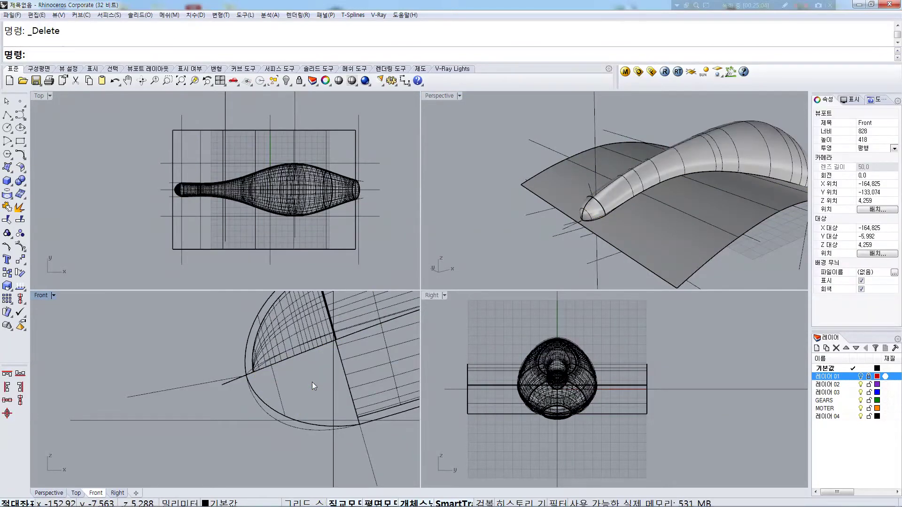
{"action": "key", "text": "ctrl+z"}
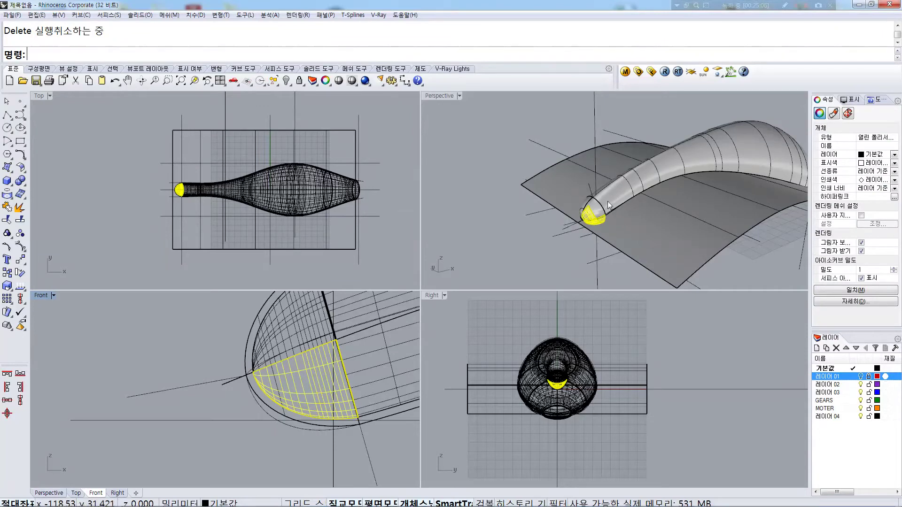
Check the split by selecting the lower pieces of the rounded tip and the outer body together
{"action": "scroll", "coordinate": [607, 211], "scroll_direction": "up", "scroll_amount": 2}
{"action": "scroll", "coordinate": [323, 323], "scroll_direction": "up", "scroll_amount": 5}
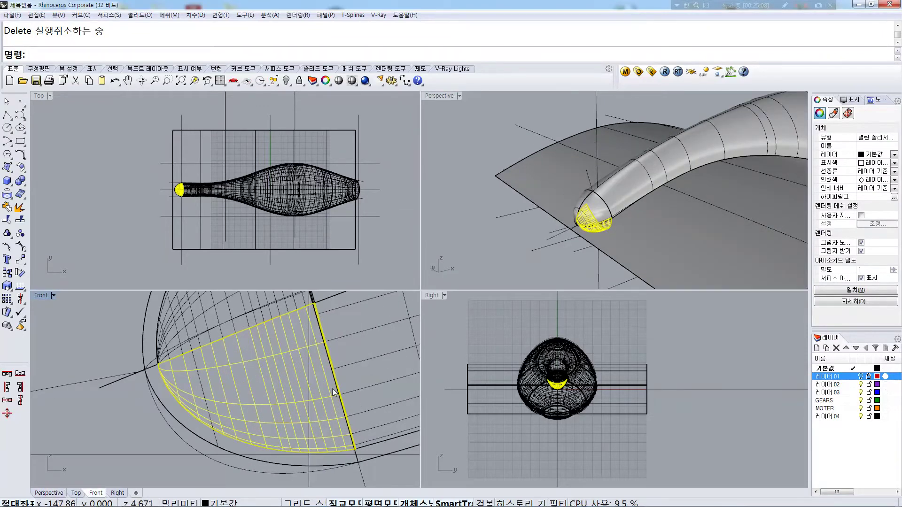
{"action": "scroll", "coordinate": [343, 411], "scroll_direction": "down", "scroll_amount": 3}
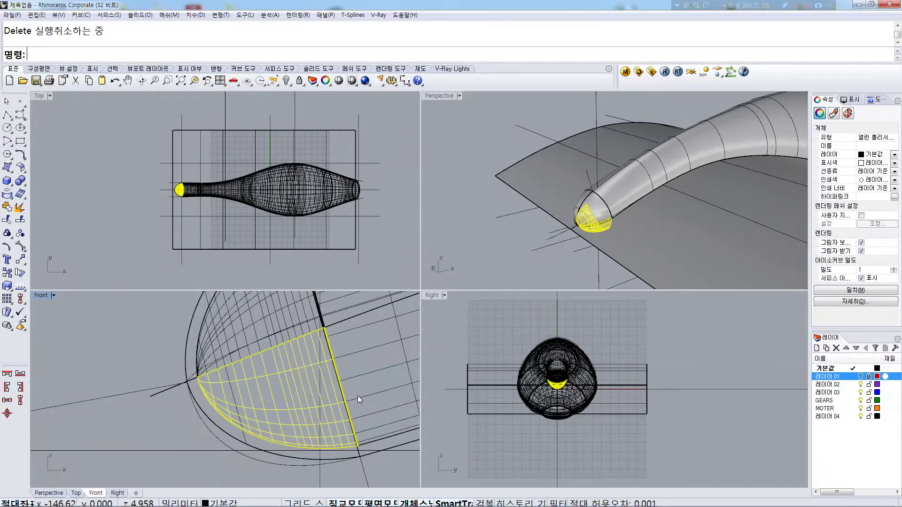
{"action": "left_click", "coordinate": [359, 396], "text": "shift"}
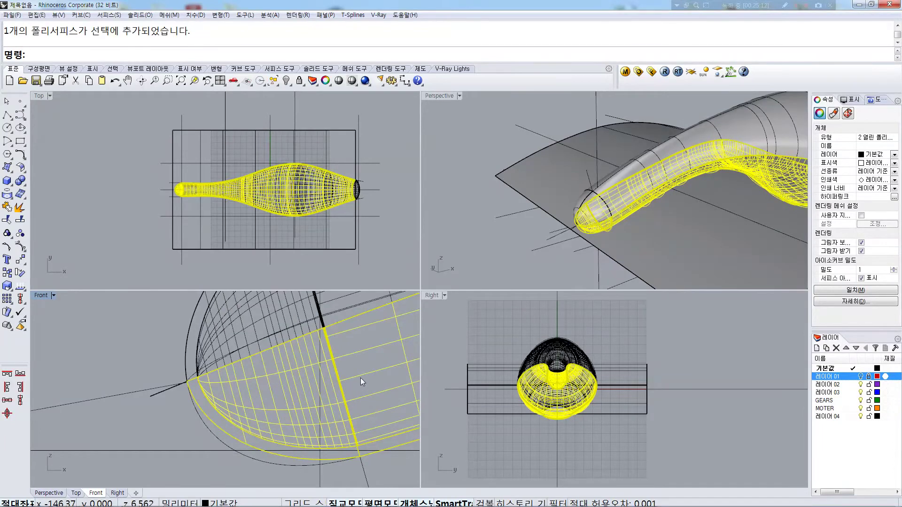
{"action": "left_click", "coordinate": [359, 374]}
Delete the extruded cutting surface and select the upper half of the split body
{"action": "left_click", "coordinate": [698, 207]}
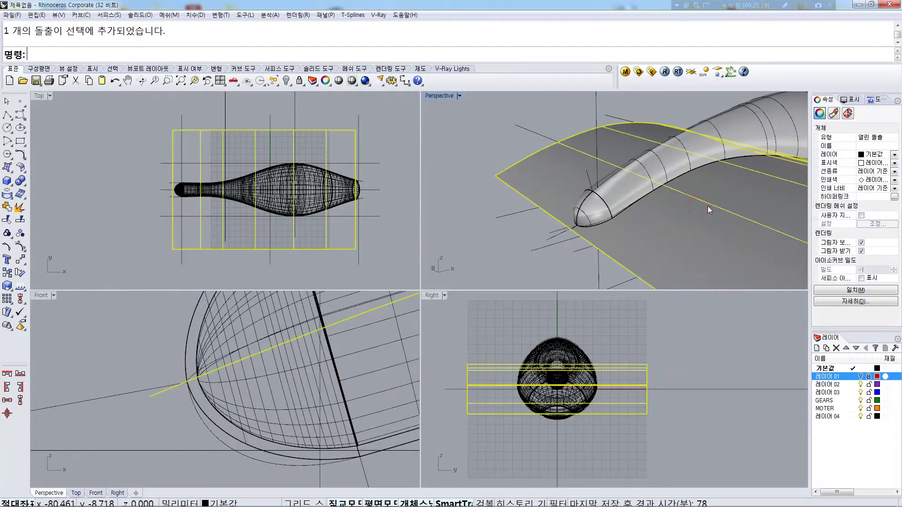
{"action": "key", "text": "Delete"}
{"action": "left_click", "coordinate": [669, 161]}
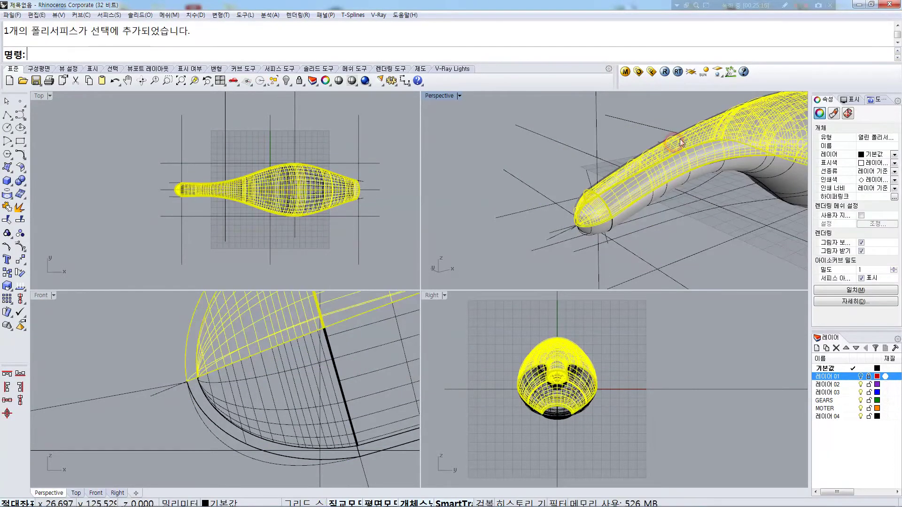
{"action": "right_click_drag", "start_coordinate": [686, 151], "coordinate": [658, 181]}
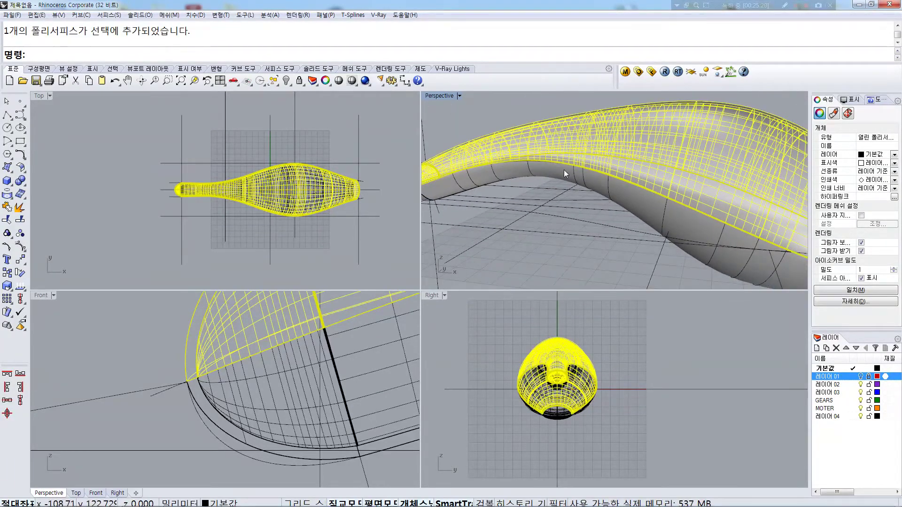
Clear the current selection and hide the upper half of the split body
{"action": "middle_click", "coordinate": [111, 202]}
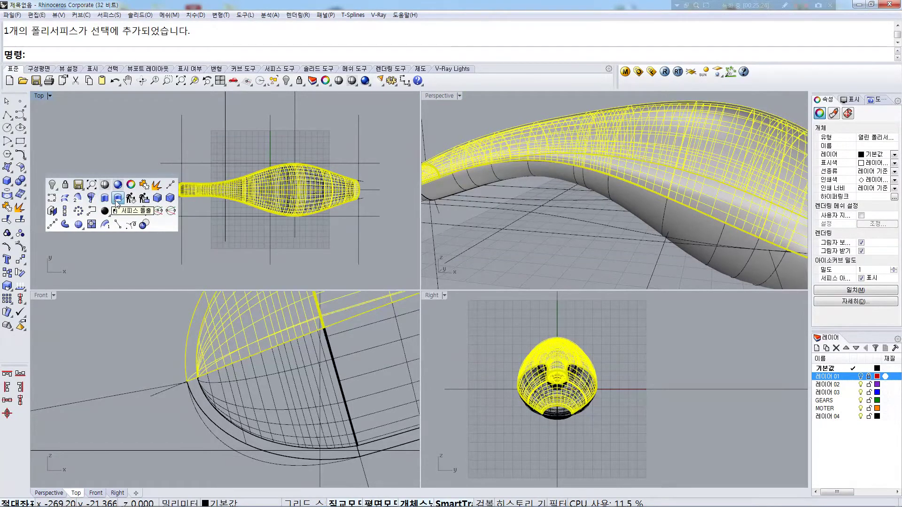
{"action": "left_click", "coordinate": [110, 136]}
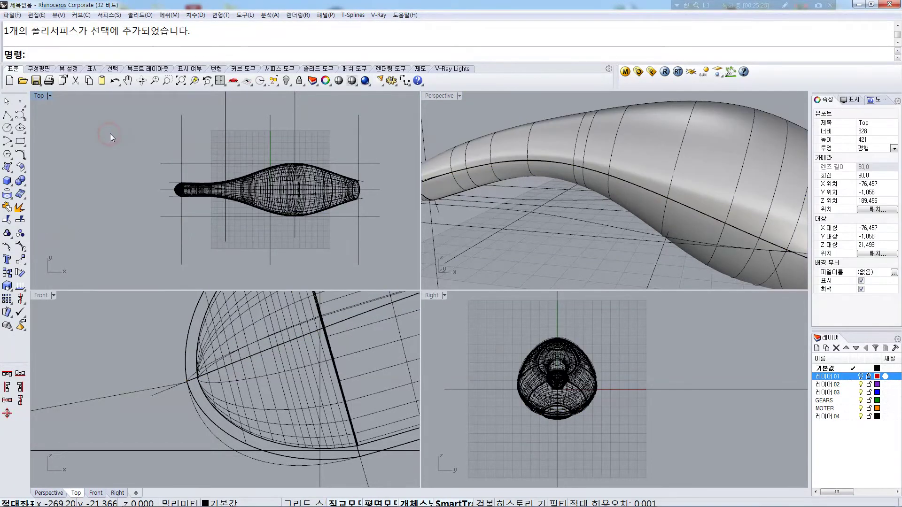
{"action": "left_click", "coordinate": [493, 150]}
{"action": "left_click", "coordinate": [286, 81]}
Examine the joint where the rounded tip's inner surface meets the lower body, selecting each piece to compare their edges
{"action": "right_click_drag", "start_coordinate": [496, 155], "coordinate": [629, 177]}
{"action": "scroll", "coordinate": [508, 193], "scroll_direction": "up", "scroll_amount": 10}
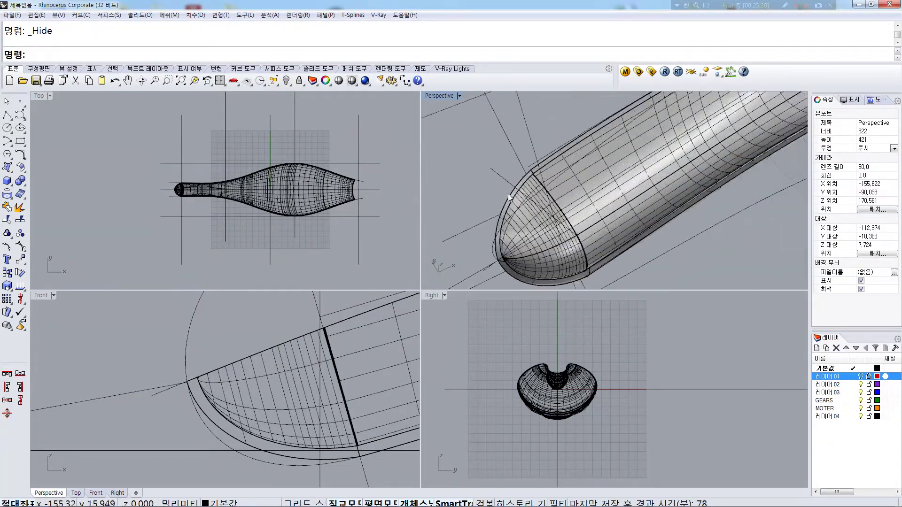
{"action": "left_click", "coordinate": [552, 159]}
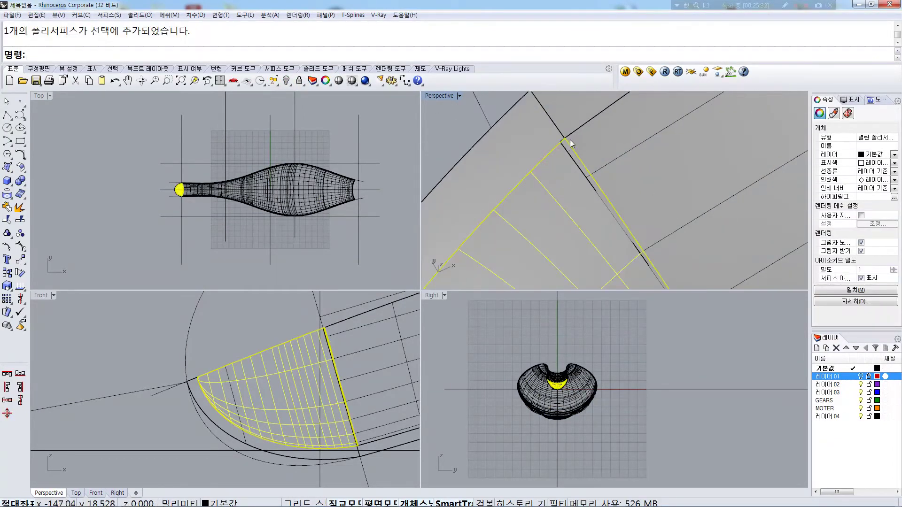
{"action": "scroll", "coordinate": [570, 139], "scroll_direction": "down", "scroll_amount": 4}
{"action": "scroll", "coordinate": [162, 185], "scroll_direction": "up", "scroll_amount": 6}
{"action": "left_click", "coordinate": [216, 115]}
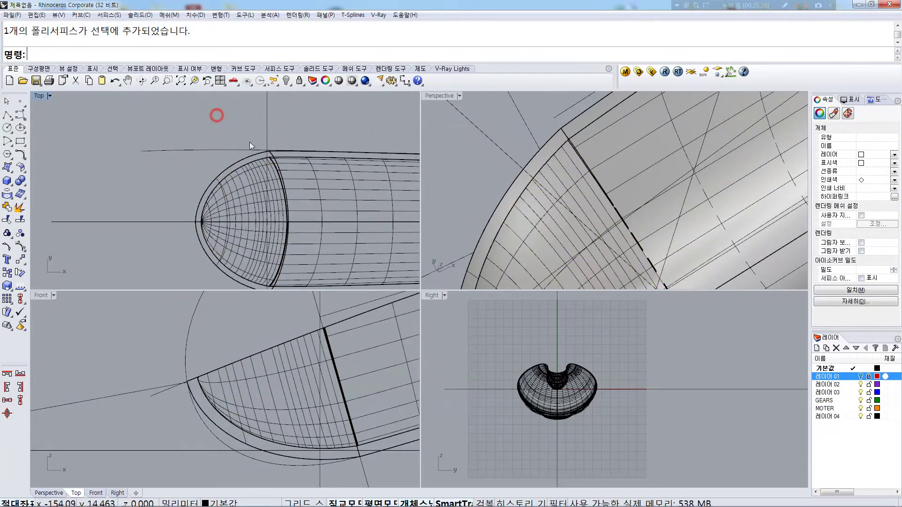
{"action": "scroll", "coordinate": [275, 163], "scroll_direction": "up", "scroll_amount": 3}
{"action": "scroll", "coordinate": [269, 160], "scroll_direction": "up", "scroll_amount": 2}
{"action": "left_click", "coordinate": [266, 151]}
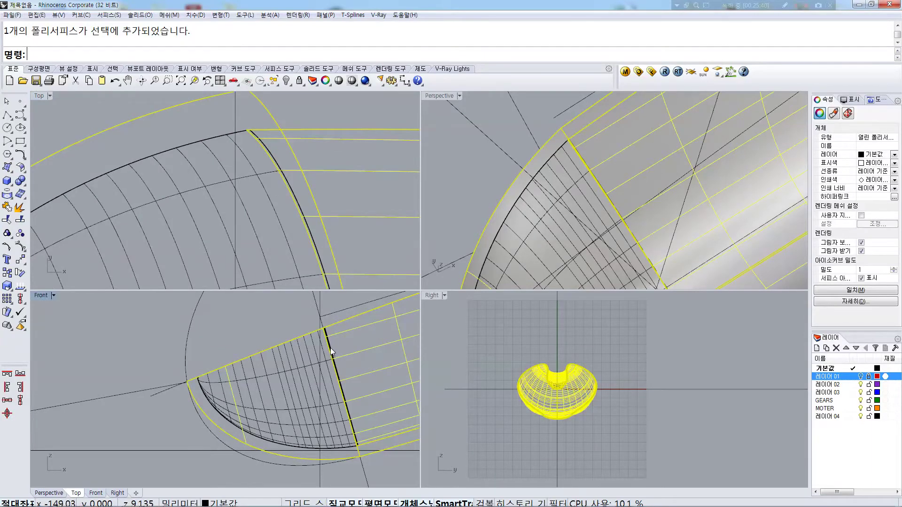
{"action": "scroll", "coordinate": [328, 345], "scroll_direction": "down", "scroll_amount": 2}
{"action": "key", "text": "Escape"}
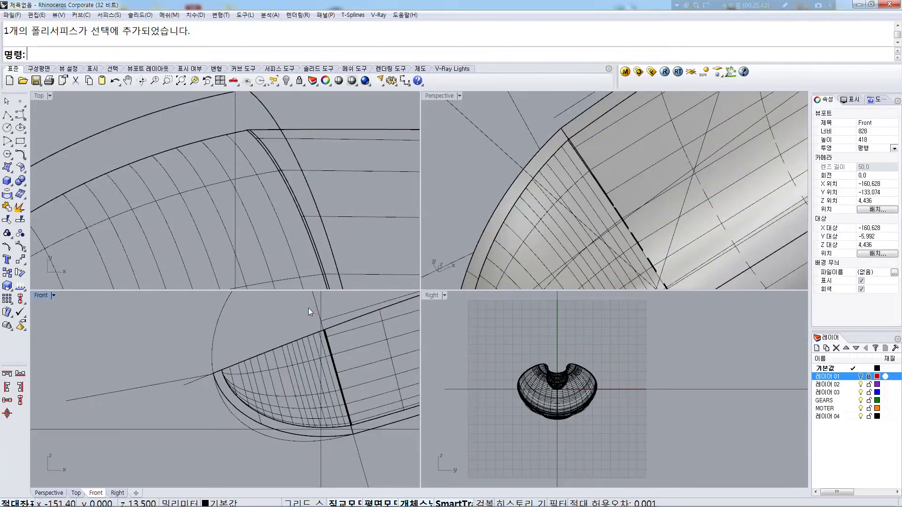
Offset the slanted line along the tip joint by 1 mm on both sides
{"action": "left_click", "coordinate": [313, 303]}
{"action": "type", "text": "o"}
{"action": "key", "text": "Return"}
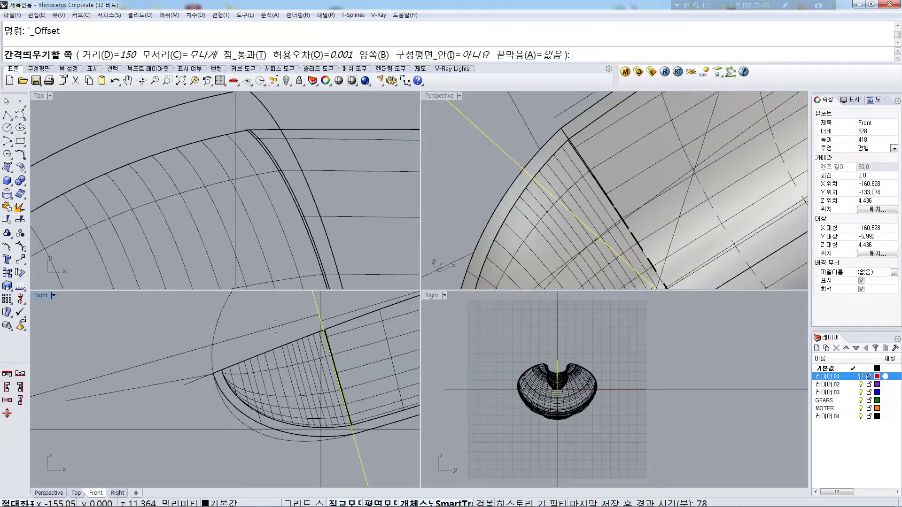
{"action": "type", "text": "1"}
{"action": "key", "text": "Return"}
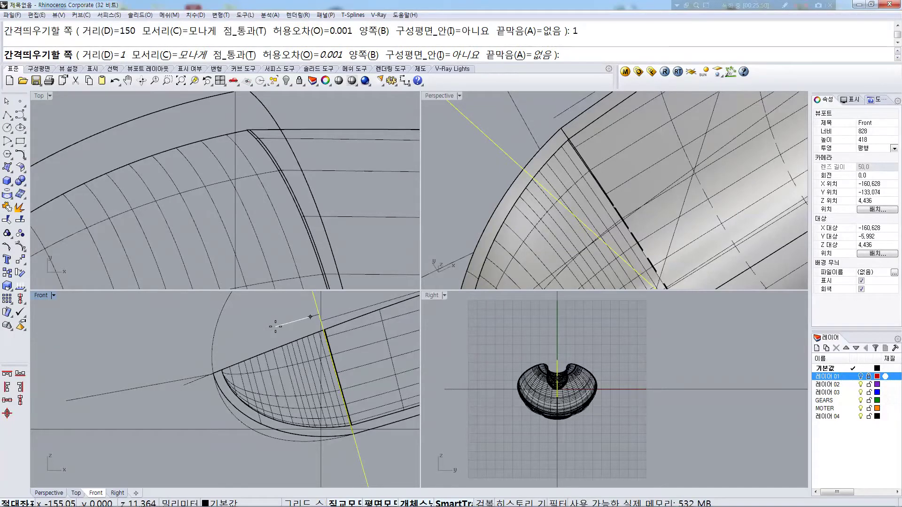
{"action": "type", "text": "B"}
{"action": "key", "text": "Return"}
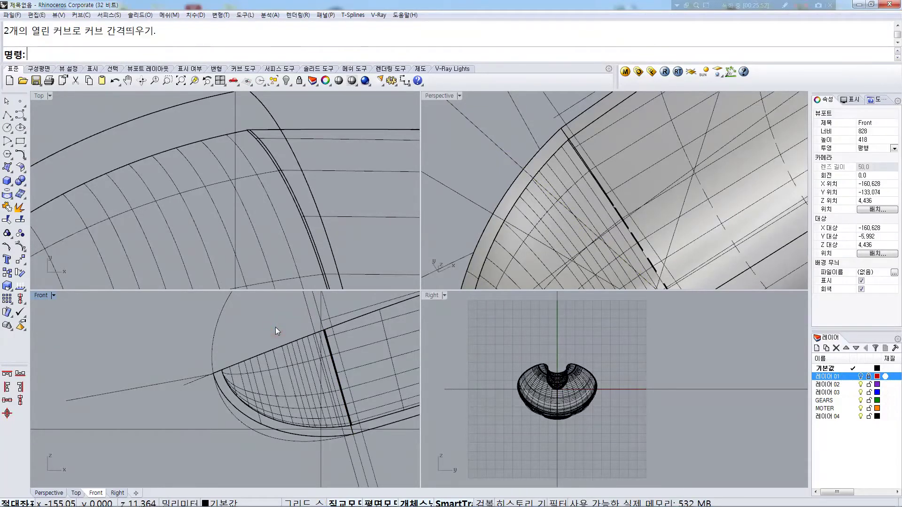
Trim away the strips of the inner tip and body surfaces between the two offset lines, using those lines as cutting objects
{"action": "type", "text": "Trim"}
{"action": "key", "text": "Return"}
{"action": "scroll", "coordinate": [324, 331], "scroll_direction": "up", "scroll_amount": 3}
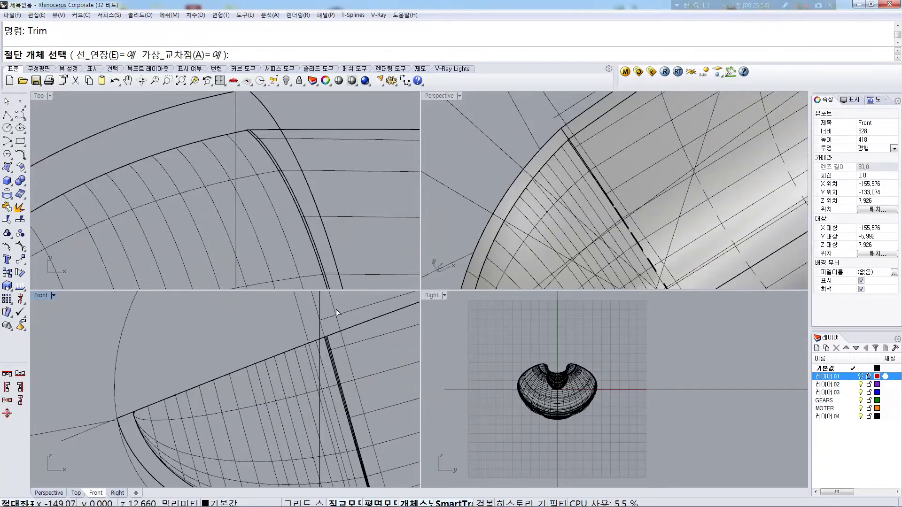
{"action": "left_click", "coordinate": [336, 306]}
{"action": "left_click", "coordinate": [303, 310]}
{"action": "scroll", "coordinate": [313, 336], "scroll_direction": "up", "scroll_amount": 3}
{"action": "right_click", "coordinate": [314, 346]}
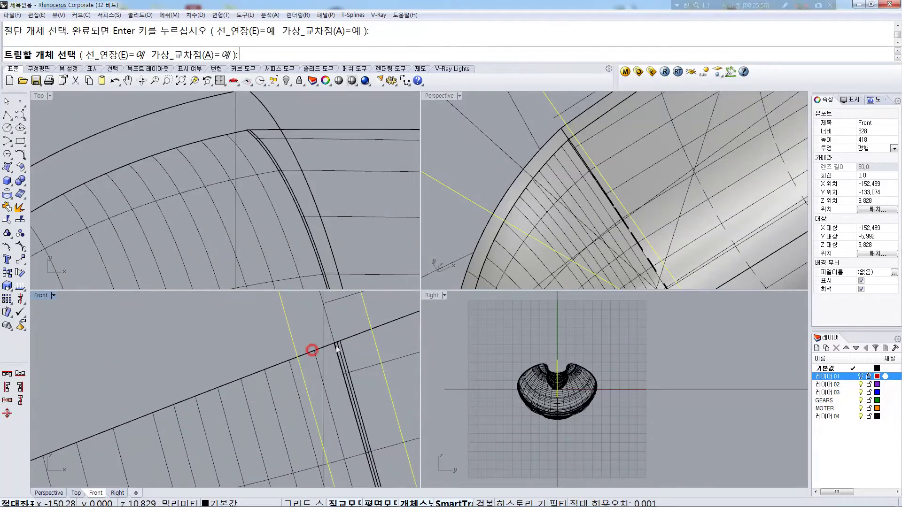
{"action": "left_click", "coordinate": [352, 337]}
{"action": "left_click", "coordinate": [348, 382]}
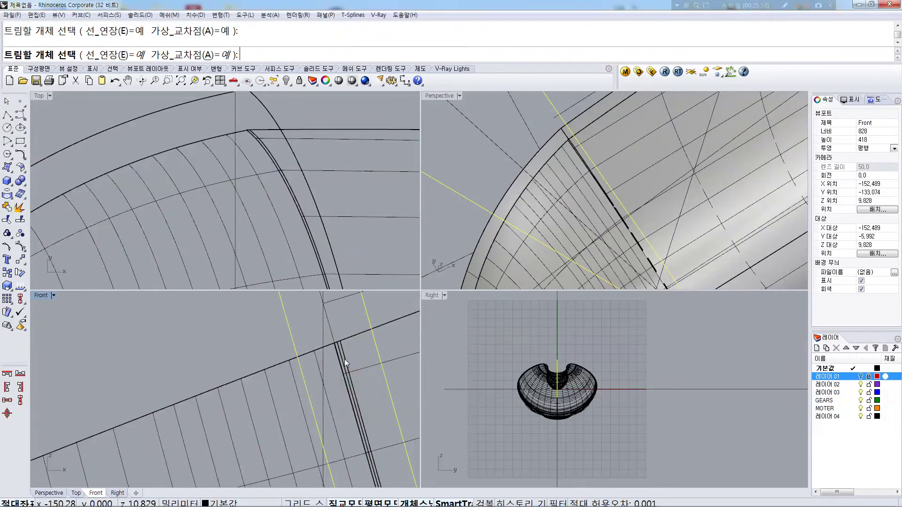
{"action": "left_click", "coordinate": [354, 368]}
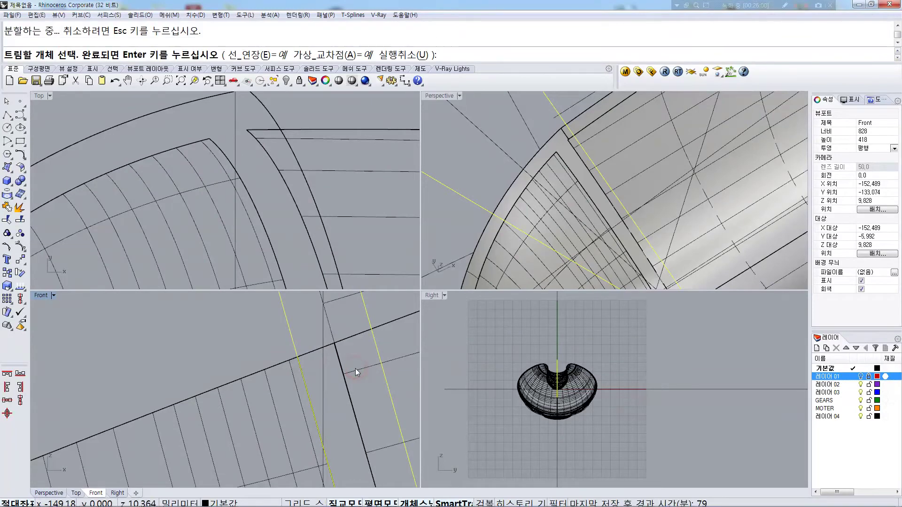
{"action": "right_click", "coordinate": [575, 199]}
Try to bridge the trimmed gap with Blend Surface, picking the tip edge and body edge near opposite ends
{"action": "right_click_drag", "start_coordinate": [646, 223], "coordinate": [580, 150]}
{"action": "right_click_drag", "start_coordinate": [601, 185], "coordinate": [627, 215]}
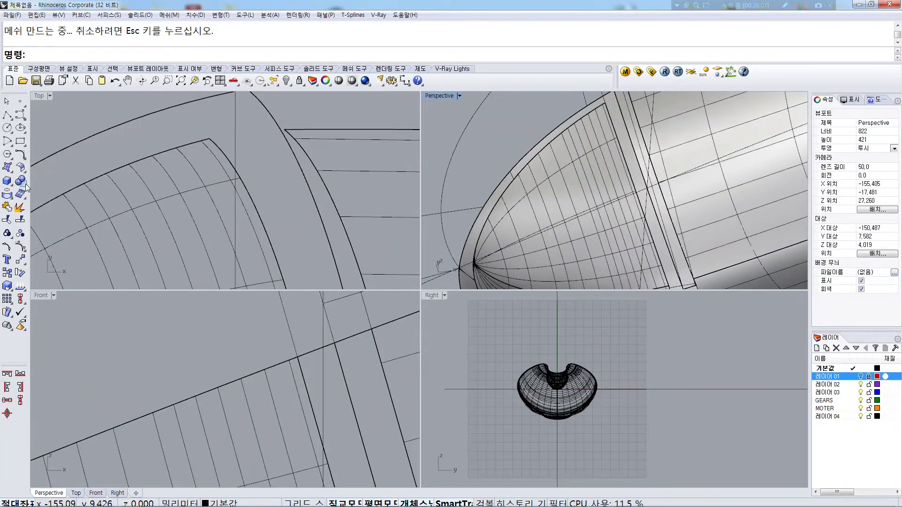
{"action": "left_click", "coordinate": [103, 16]}
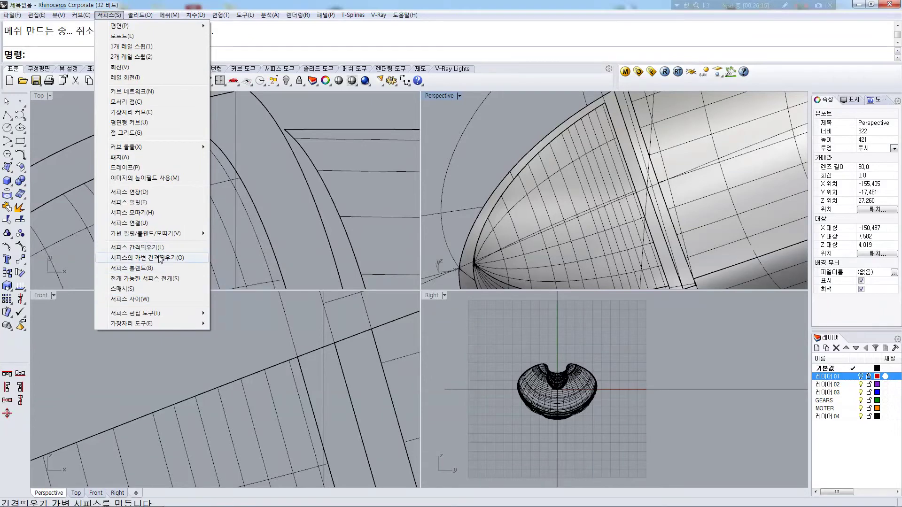
{"action": "left_click", "coordinate": [151, 268]}
{"action": "left_click", "coordinate": [611, 127]}
{"action": "right_click_drag", "start_coordinate": [610, 128], "coordinate": [698, 277]}
{"action": "key", "text": "Return"}
{"action": "left_click", "coordinate": [712, 257]}
{"action": "key", "text": "Return"}
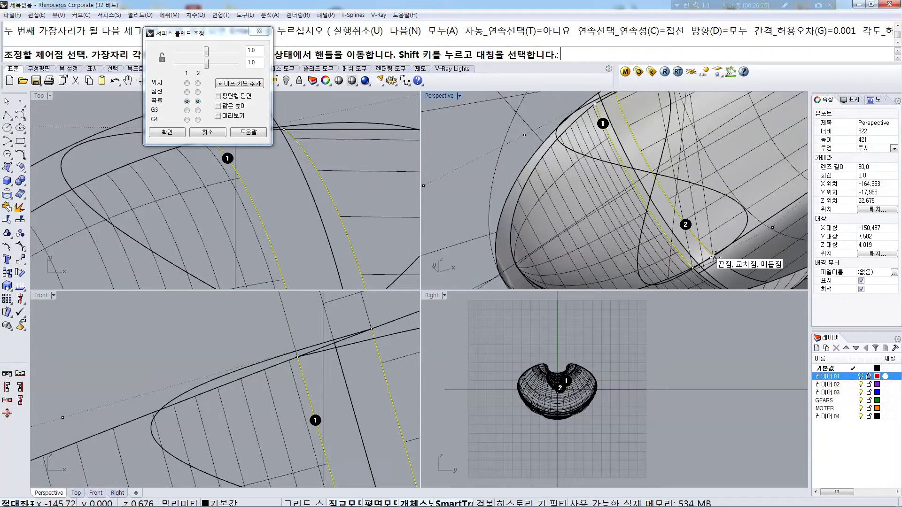
{"action": "key", "text": "Return"}
Blend one side of the gap between the inner tip and body, picking both trimmed edges near their matching lower ends
{"action": "key", "text": "Return"}
{"action": "left_click", "coordinate": [687, 263]}
{"action": "key", "text": "Return"}
{"action": "left_click", "coordinate": [708, 254]}
{"action": "key", "text": "Return"}
{"action": "key", "text": "Return"}
Blend the remaining side of the gap between the trimmed body edge and inner tip edge
{"action": "key", "text": "Return"}
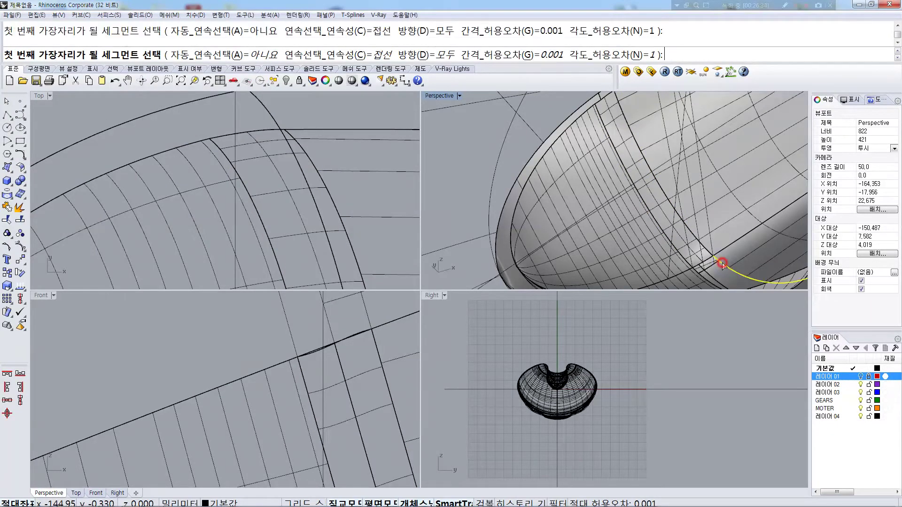
{"action": "left_click", "coordinate": [722, 263]}
{"action": "left_click", "coordinate": [703, 277]}
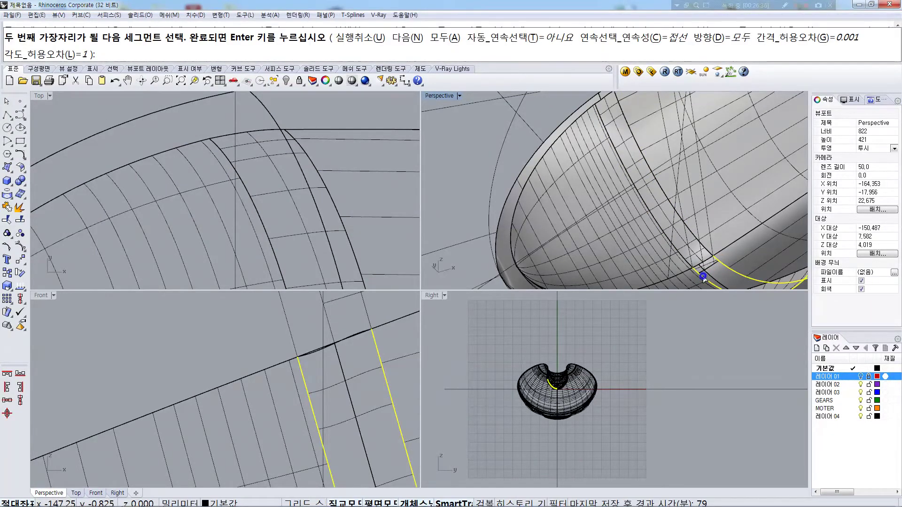
{"action": "key", "text": "Return"}
{"action": "key", "text": "Return"}
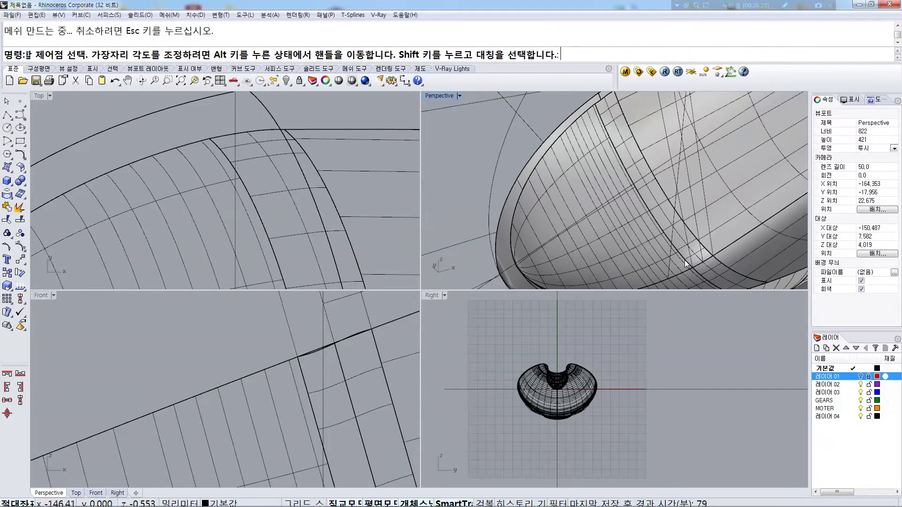
Join the blend surfaces with the inner tip and the lower body
{"action": "left_click", "coordinate": [612, 125]}
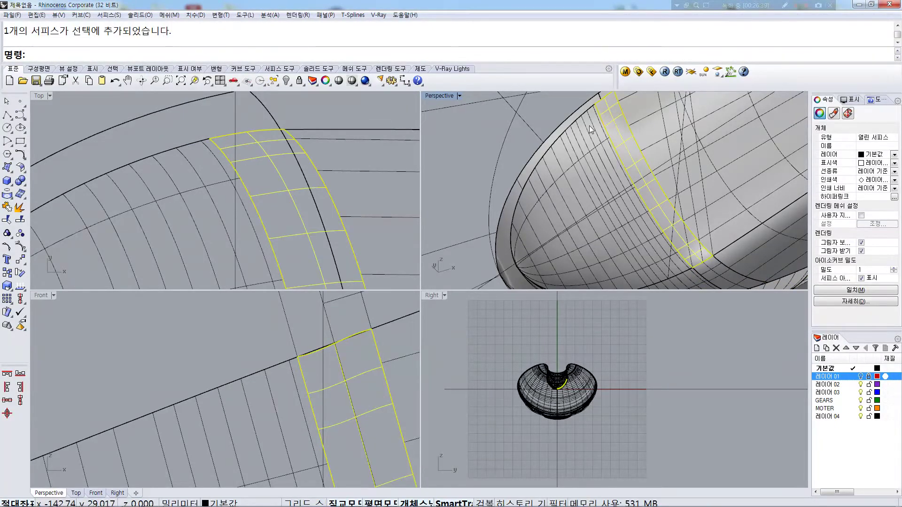
{"action": "left_click", "coordinate": [644, 115], "text": "shift"}
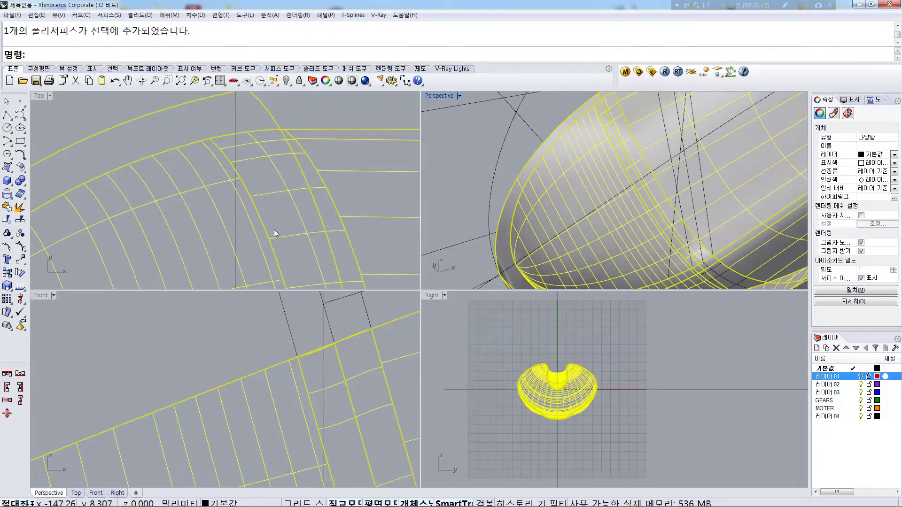
{"action": "left_click", "coordinate": [4, 208]}
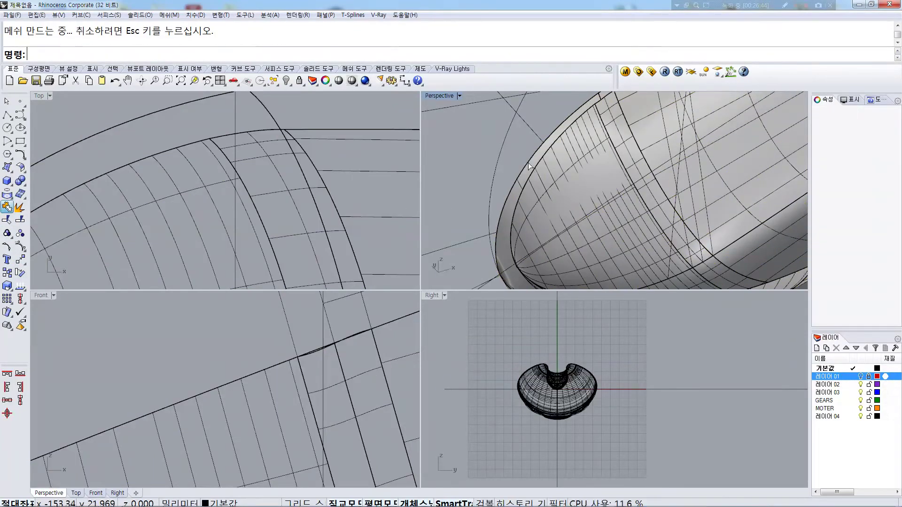
Try to cap the openings of the joined lower half
{"action": "scroll", "coordinate": [567, 199], "scroll_direction": "down", "scroll_amount": 6}
{"action": "right_click_drag", "start_coordinate": [664, 197], "coordinate": [654, 213]}
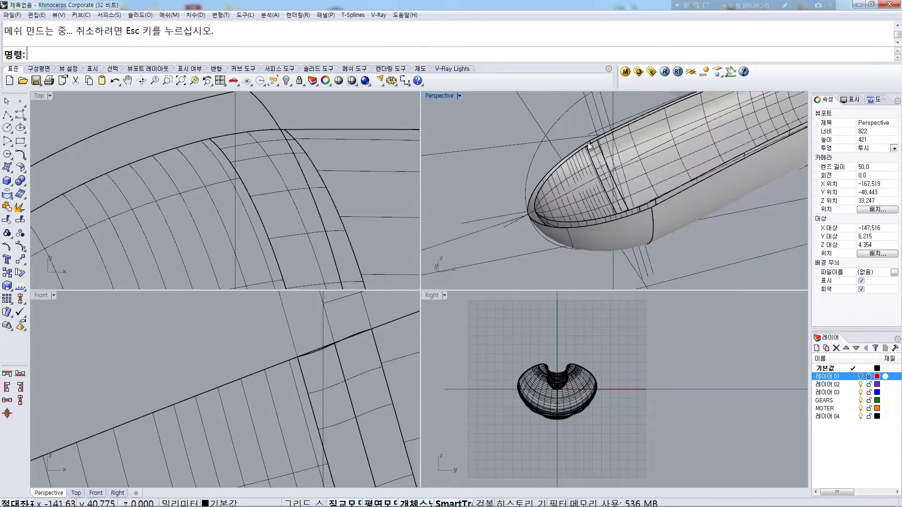
{"action": "scroll", "coordinate": [589, 144], "scroll_direction": "up", "scroll_amount": 4}
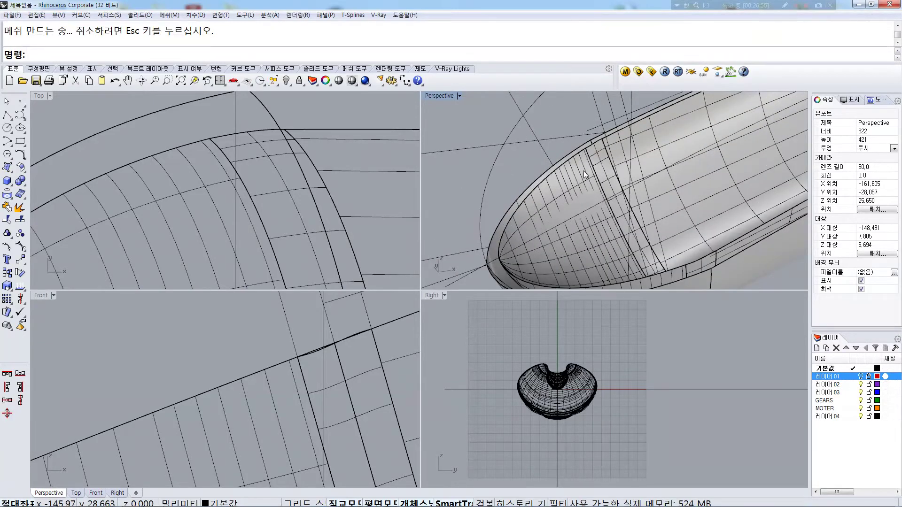
{"action": "middle_click", "coordinate": [586, 169]}
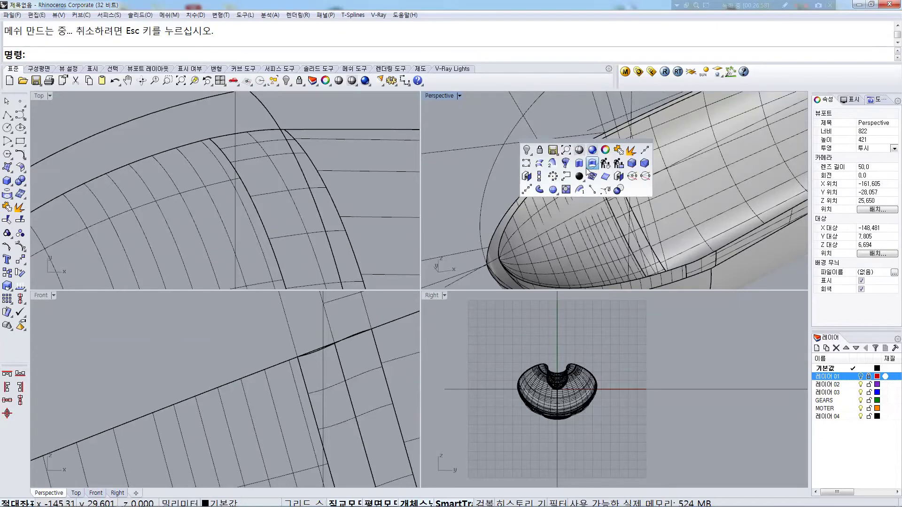
{"action": "left_click", "coordinate": [527, 177]}
{"action": "key", "text": "ctrl+a"}
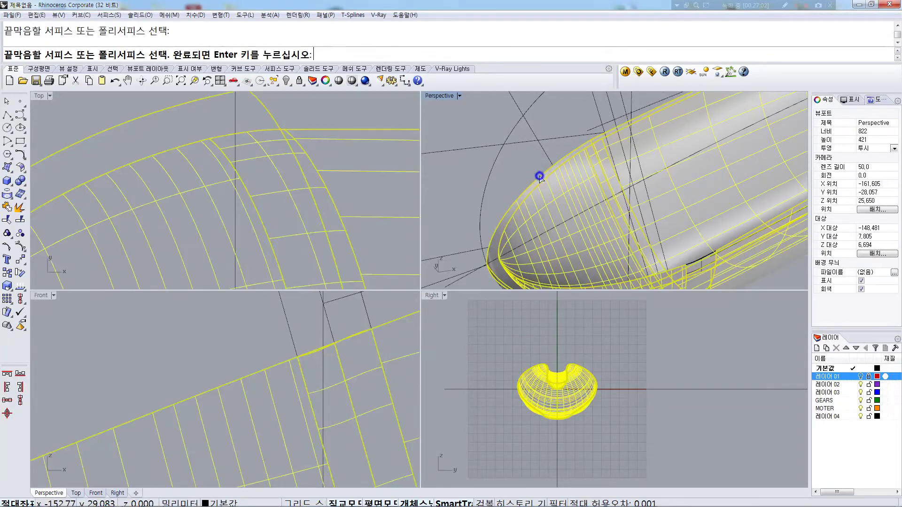
{"action": "key", "text": "Return"}
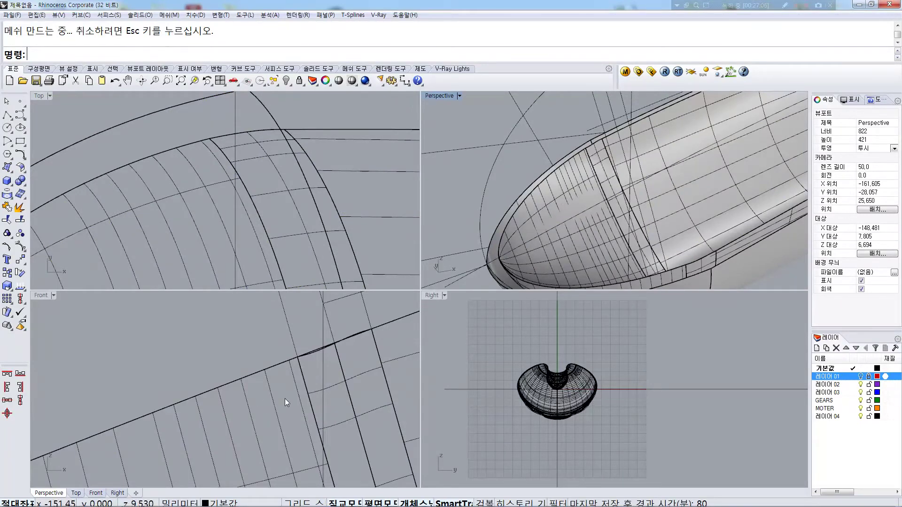
Extrude the extended centre curve to both sides into a surface wider than the whole body
{"action": "scroll", "coordinate": [344, 360], "scroll_direction": "down", "scroll_amount": 15}
{"action": "left_click", "coordinate": [235, 401]}
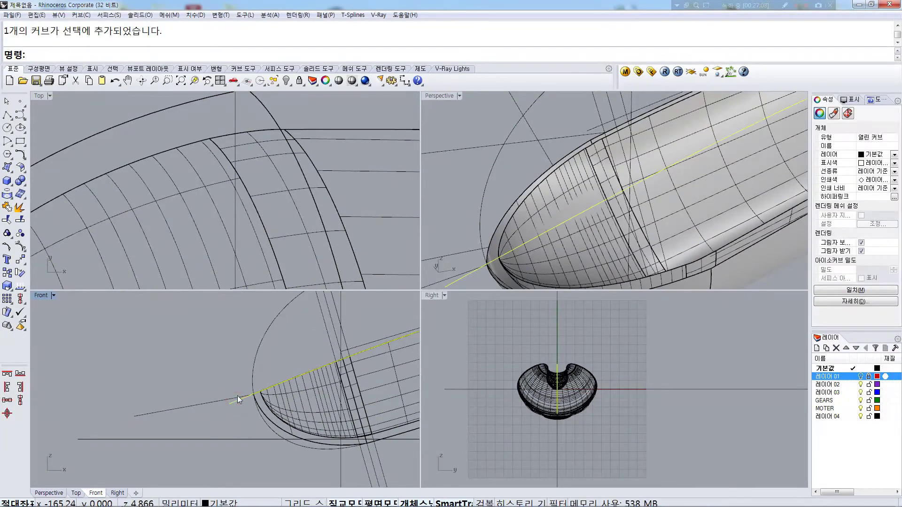
{"action": "middle_click", "coordinate": [225, 254]}
{"action": "left_click", "coordinate": [198, 227]}
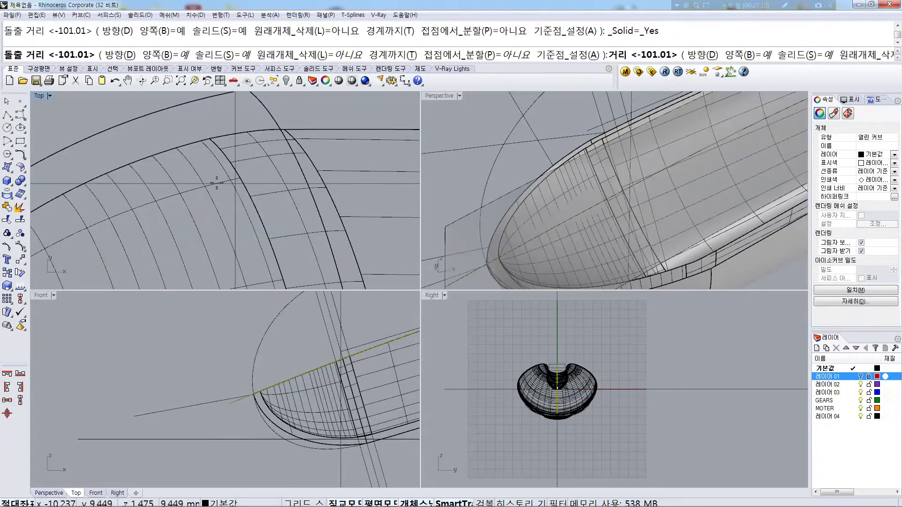
{"action": "scroll", "coordinate": [372, 183], "scroll_direction": "down", "scroll_amount": 10}
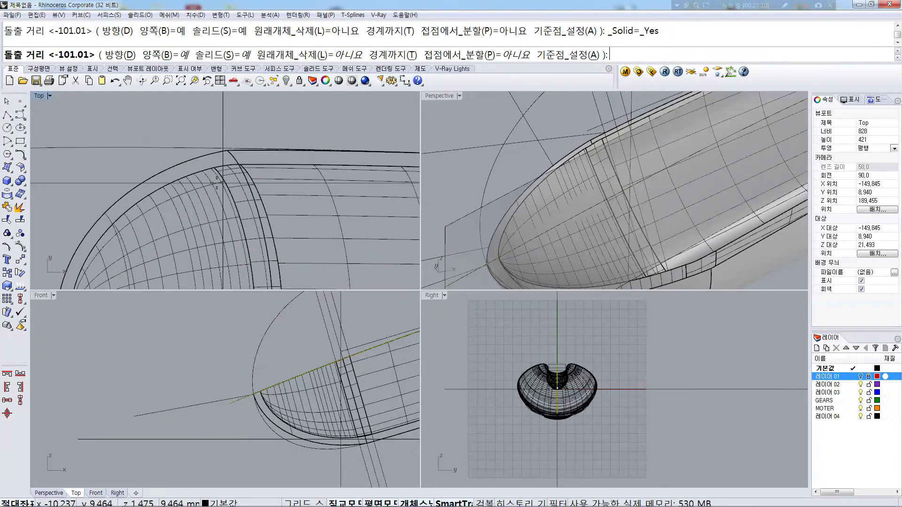
{"action": "left_click", "coordinate": [150, 272]}
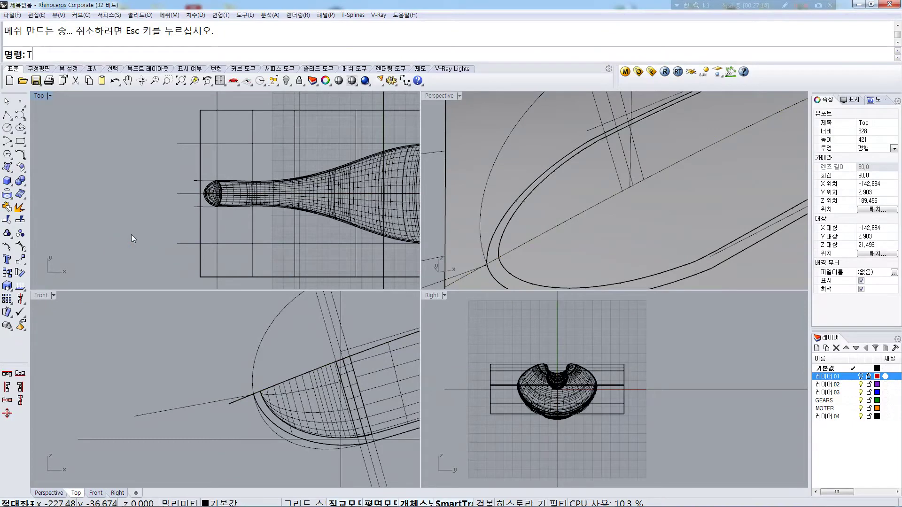
Try to trim away the part of the extruded surface outside the neck, using the lower body as the cutting object
{"action": "type", "text": "trim"}
{"action": "key", "text": "Return"}
{"action": "left_click", "coordinate": [238, 190]}
{"action": "key", "text": "Return"}
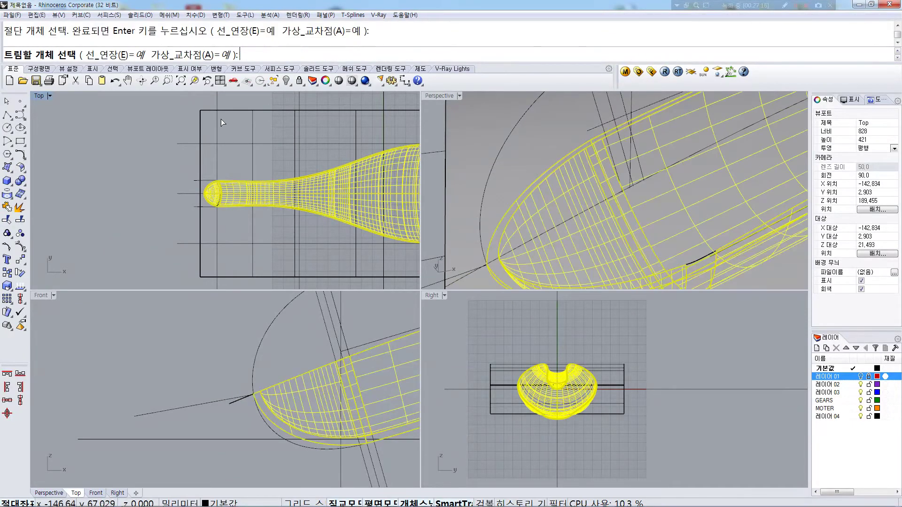
{"action": "left_click", "coordinate": [250, 119]}
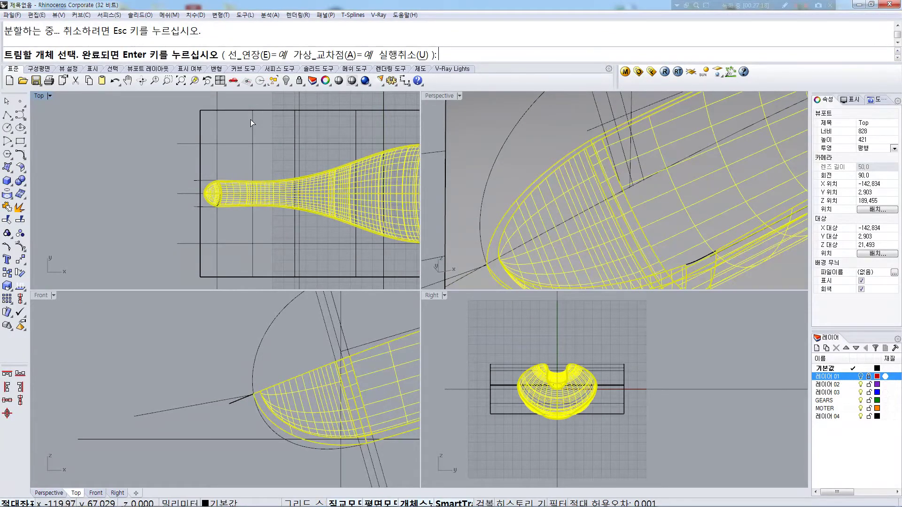
{"action": "left_click", "coordinate": [253, 119]}
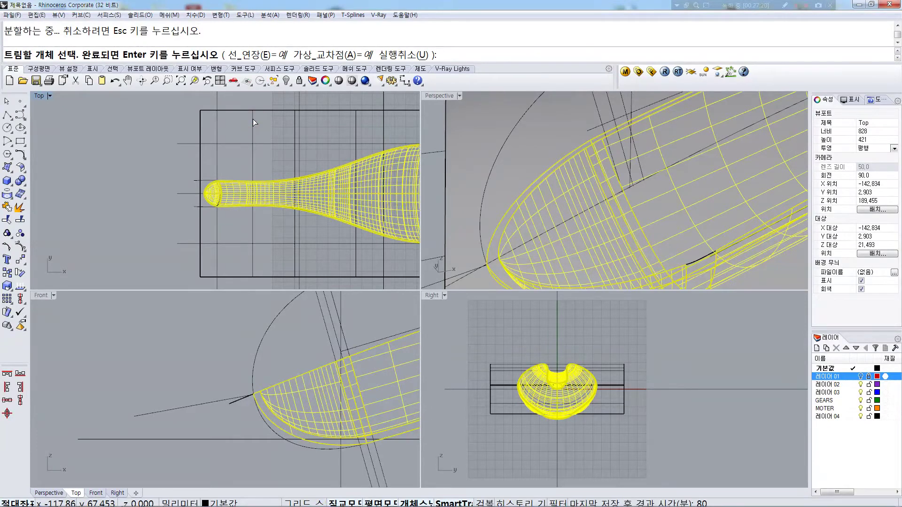
{"action": "right_click", "coordinate": [253, 120]}
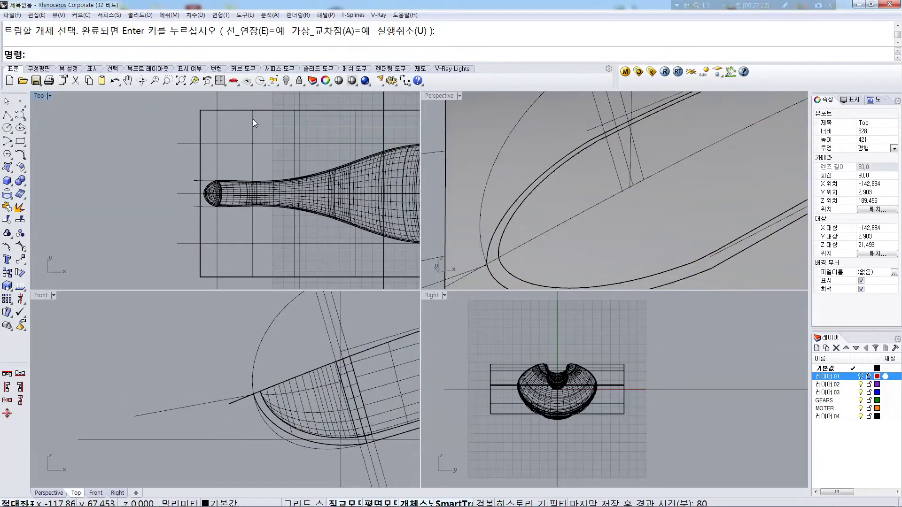
{"action": "right_click", "coordinate": [270, 148]}
{"action": "left_click", "coordinate": [274, 186]}
{"action": "right_click", "coordinate": [241, 145]}
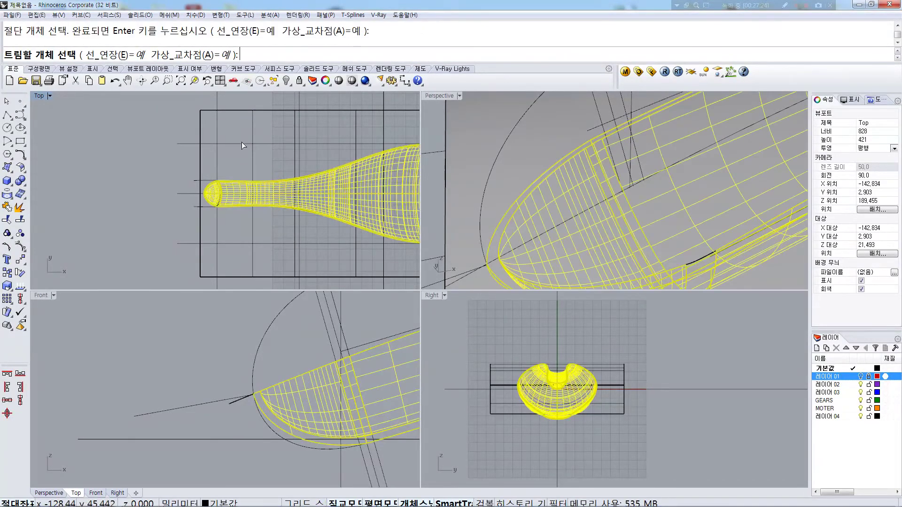
{"action": "left_click", "coordinate": [248, 111]}
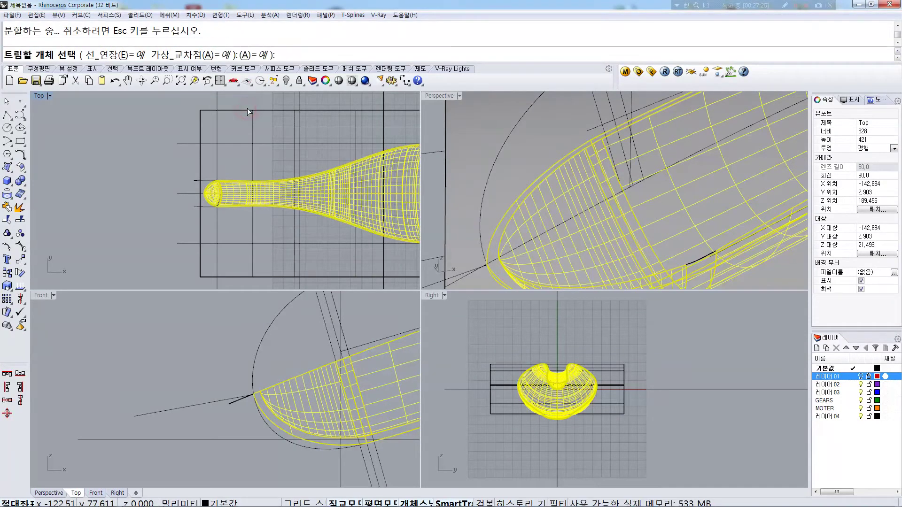
{"action": "right_click", "coordinate": [568, 185]}
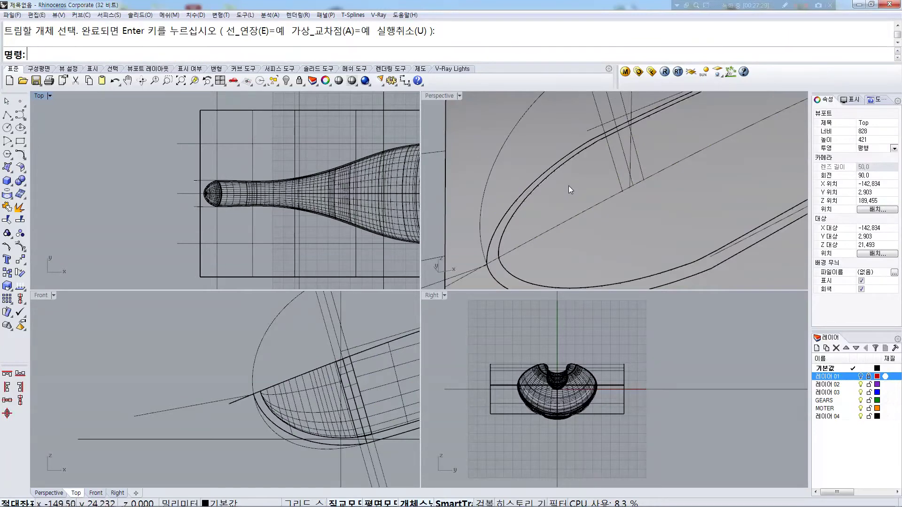
Try to trim the extruded surface beside the body's wide open end, again using the lower body as the cutting object
{"action": "left_click", "coordinate": [566, 188]}
{"action": "right_click_drag", "start_coordinate": [562, 185], "coordinate": [652, 199]}
{"action": "scroll", "coordinate": [678, 221], "scroll_direction": "up", "scroll_amount": 5}
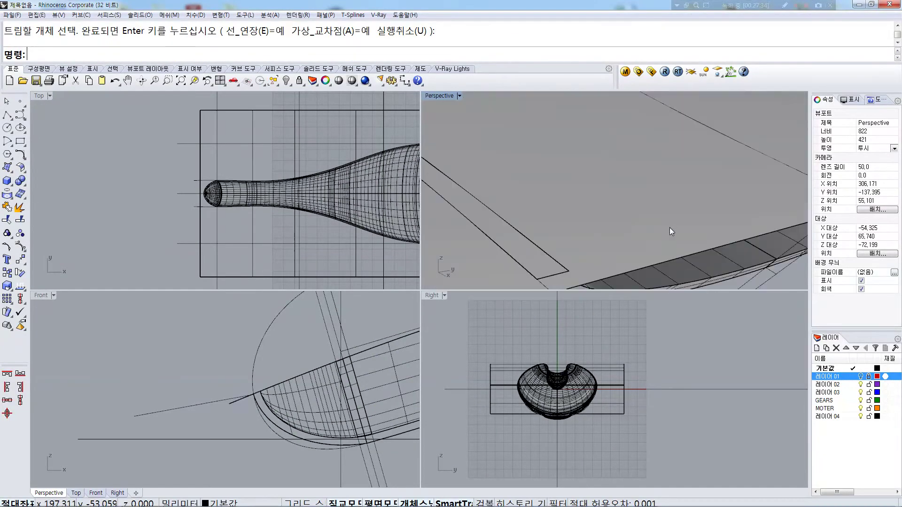
{"action": "scroll", "coordinate": [662, 235], "scroll_direction": "up", "scroll_amount": 2}
{"action": "right_click", "coordinate": [607, 244]}
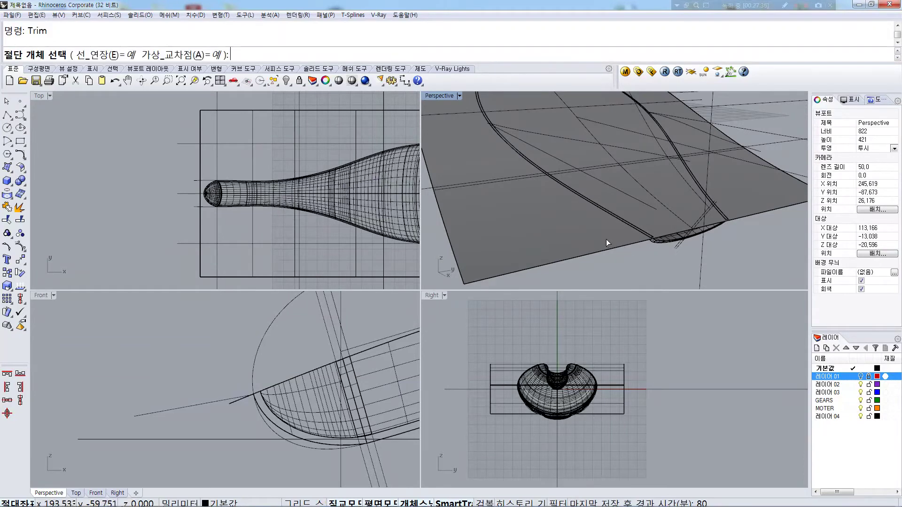
{"action": "left_click", "coordinate": [665, 247]}
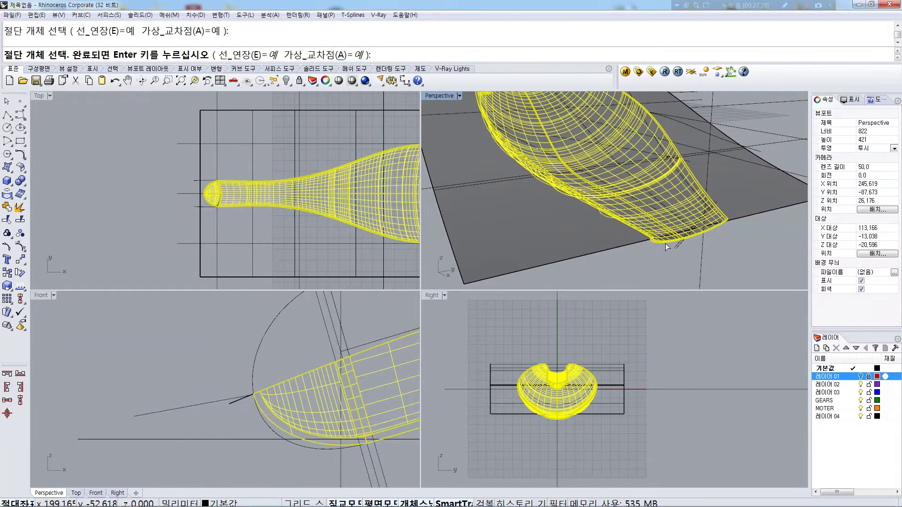
{"action": "right_click", "coordinate": [626, 243]}
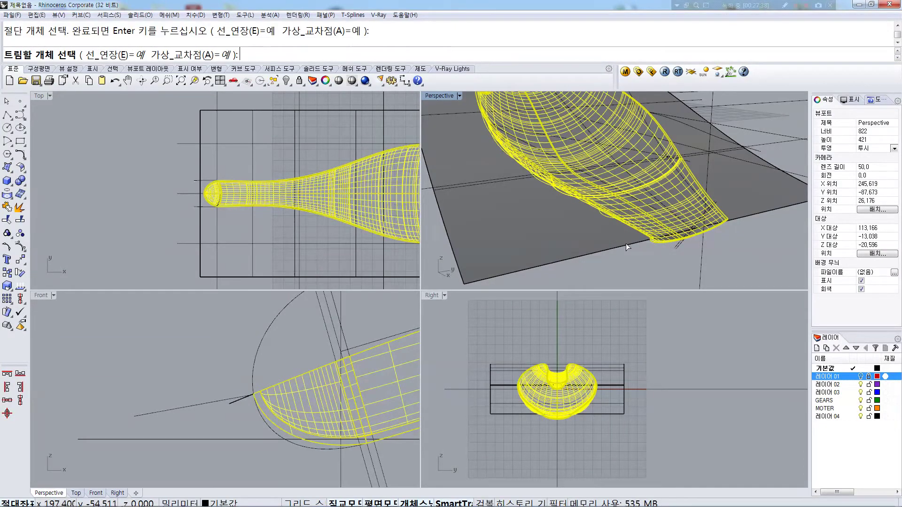
{"action": "left_click", "coordinate": [576, 236]}
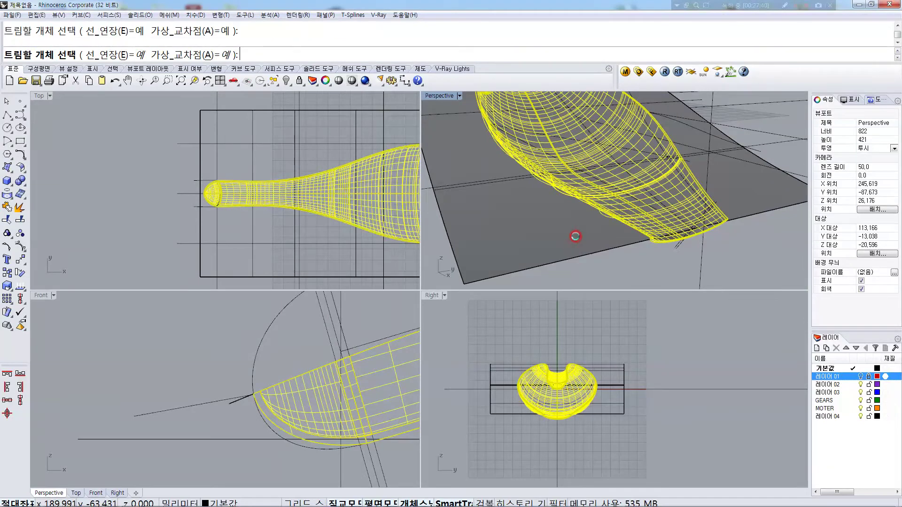
{"action": "right_click", "coordinate": [542, 220]}
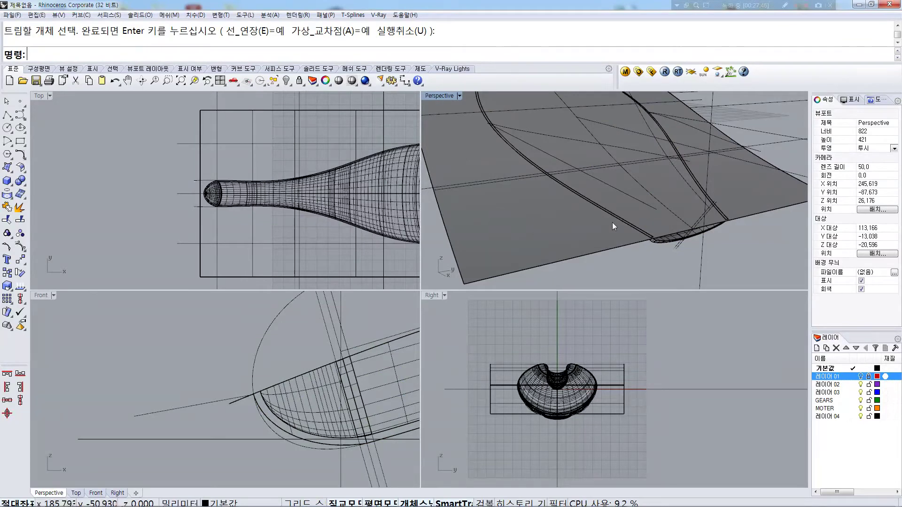
Delete the extruded surface that crosses the lower body
{"action": "left_click", "coordinate": [566, 251]}
{"action": "key", "text": "Delete"}
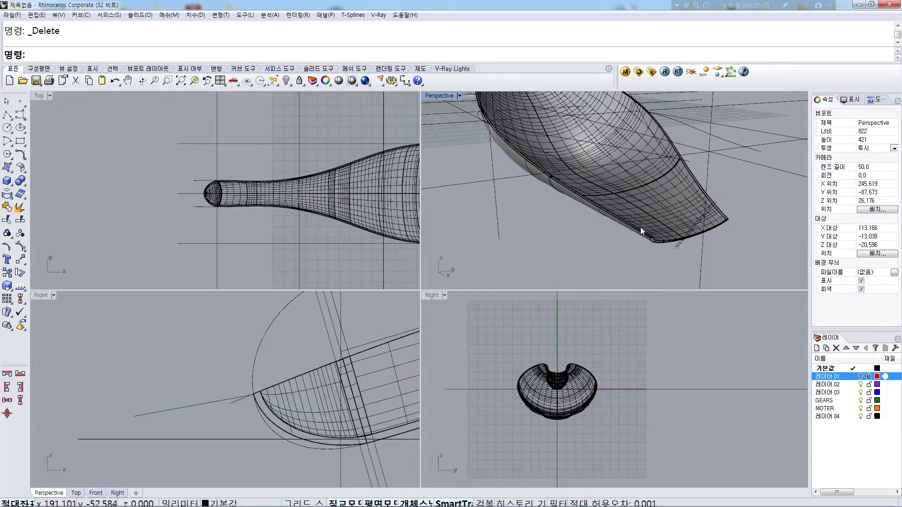
Sweep a two-rail surface along one side's inner and outer body edges, using the short edge at the open end as the section
{"action": "right_click_drag", "start_coordinate": [641, 227], "coordinate": [652, 240]}
{"action": "scroll", "coordinate": [651, 239], "scroll_direction": "up", "scroll_amount": 3}
{"action": "middle_click", "coordinate": [649, 243]}
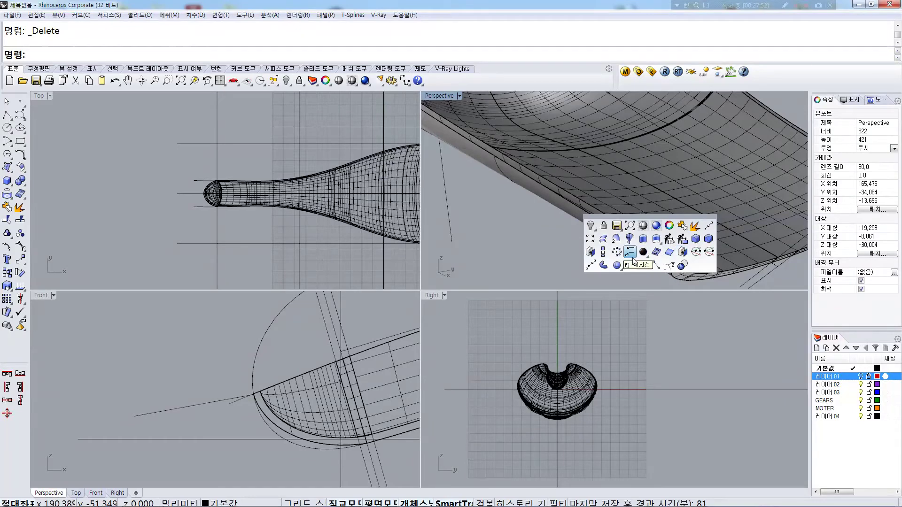
{"action": "left_click", "coordinate": [632, 258]}
{"action": "left_click", "coordinate": [616, 233]}
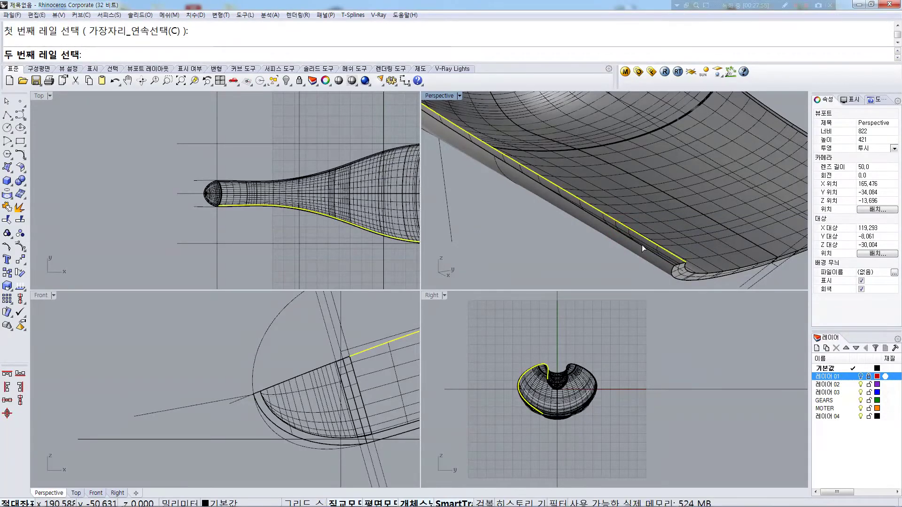
{"action": "scroll", "coordinate": [678, 260], "scroll_direction": "up", "scroll_amount": 3}
{"action": "scroll", "coordinate": [630, 255], "scroll_direction": "down", "scroll_amount": 3}
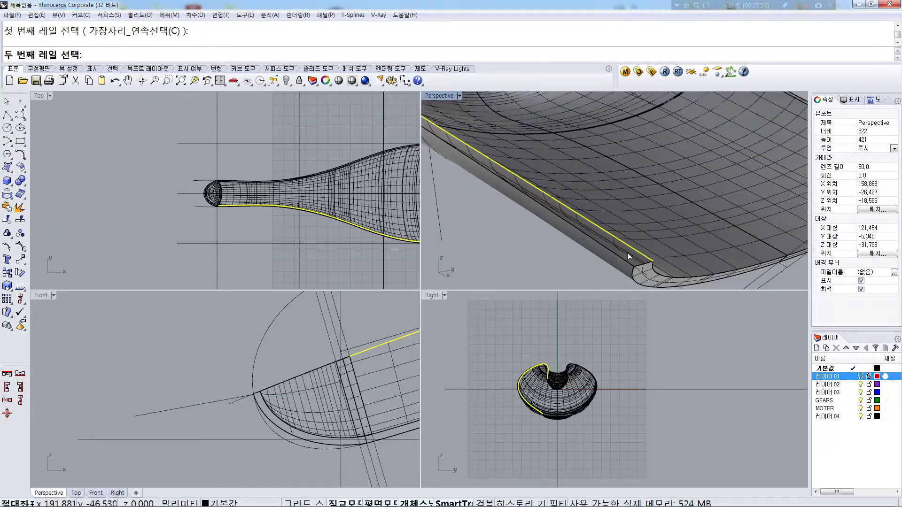
{"action": "left_click", "coordinate": [626, 263]}
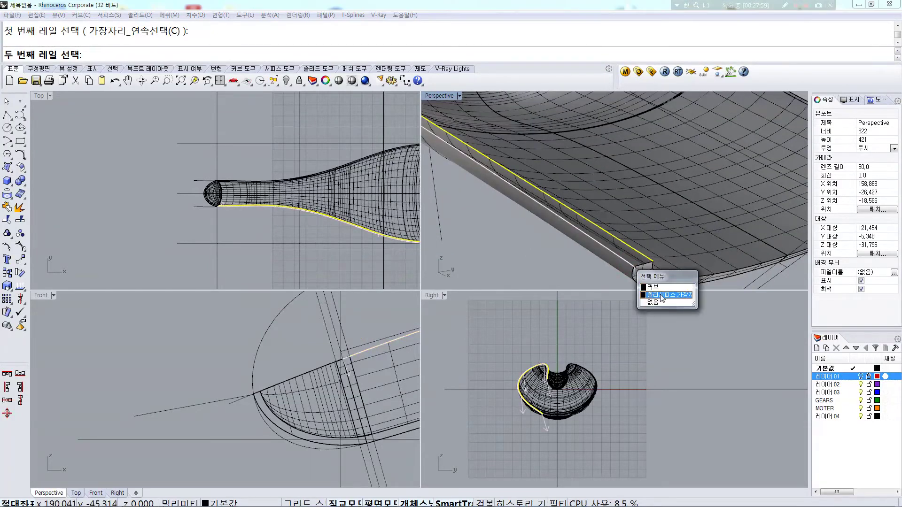
{"action": "left_click", "coordinate": [660, 295]}
{"action": "left_click", "coordinate": [645, 267]}
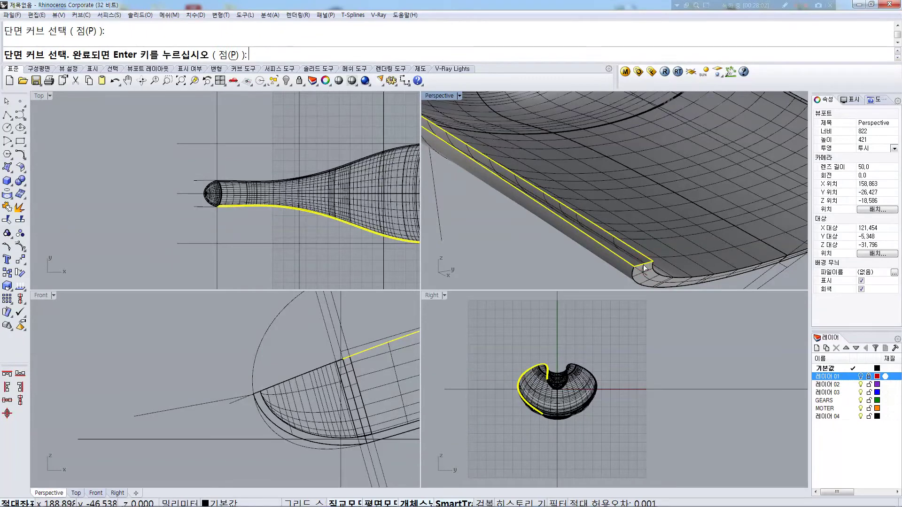
{"action": "key", "text": "Return"}
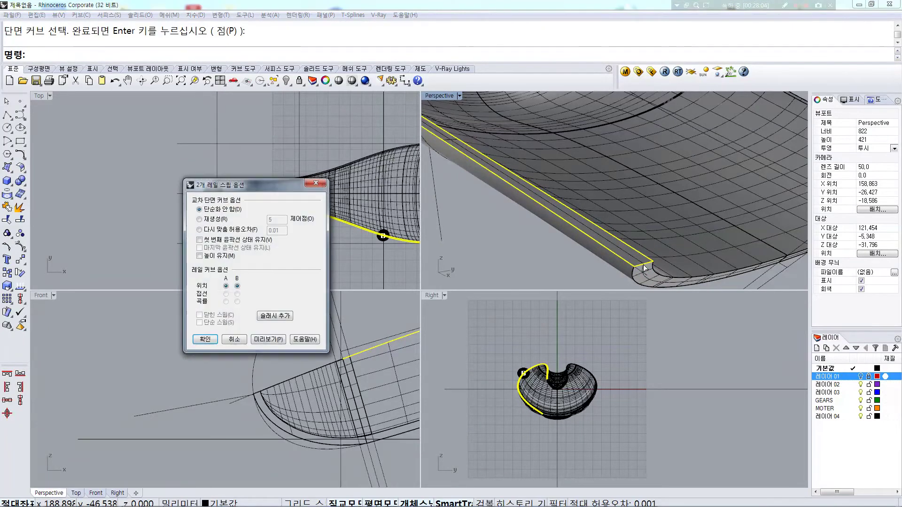
{"action": "key", "text": "Return"}
Try a two-rail sweep across the tip rim, using the short inner edge at the neck joint and the outer tip edge as rails
{"action": "scroll", "coordinate": [261, 199], "scroll_direction": "up", "scroll_amount": 8}
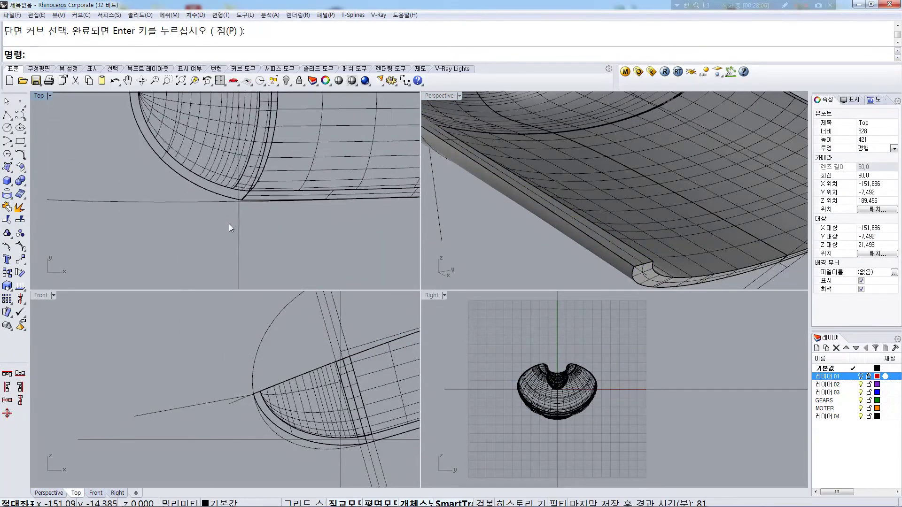
{"action": "right_click_drag", "start_coordinate": [631, 187], "coordinate": [628, 170]}
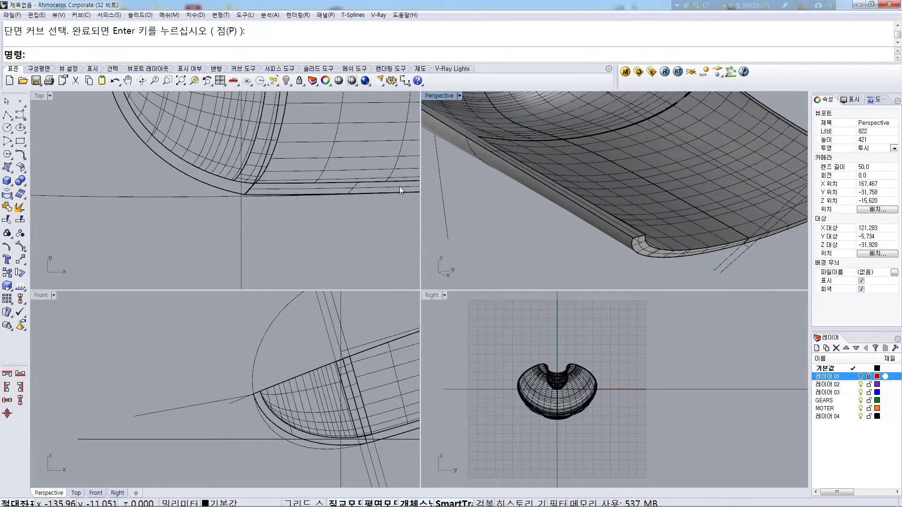
{"action": "right_click_drag", "start_coordinate": [559, 174], "coordinate": [765, 141]}
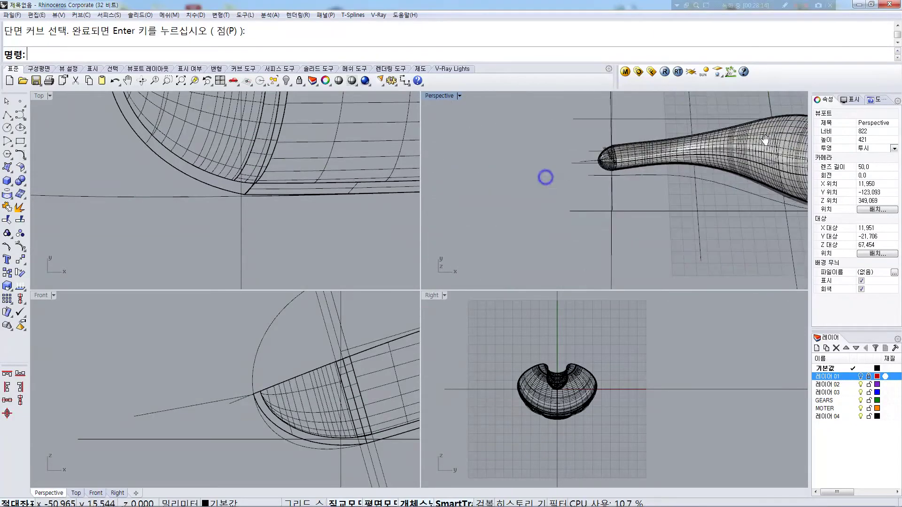
{"action": "scroll", "coordinate": [610, 168], "scroll_direction": "up", "scroll_amount": 10}
{"action": "scroll", "coordinate": [637, 170], "scroll_direction": "up", "scroll_amount": 4}
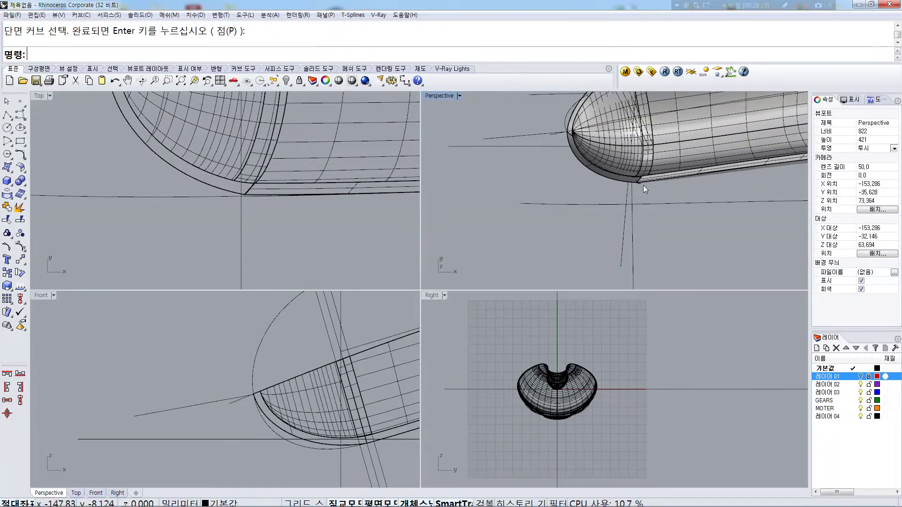
{"action": "scroll", "coordinate": [642, 184], "scroll_direction": "up", "scroll_amount": 8}
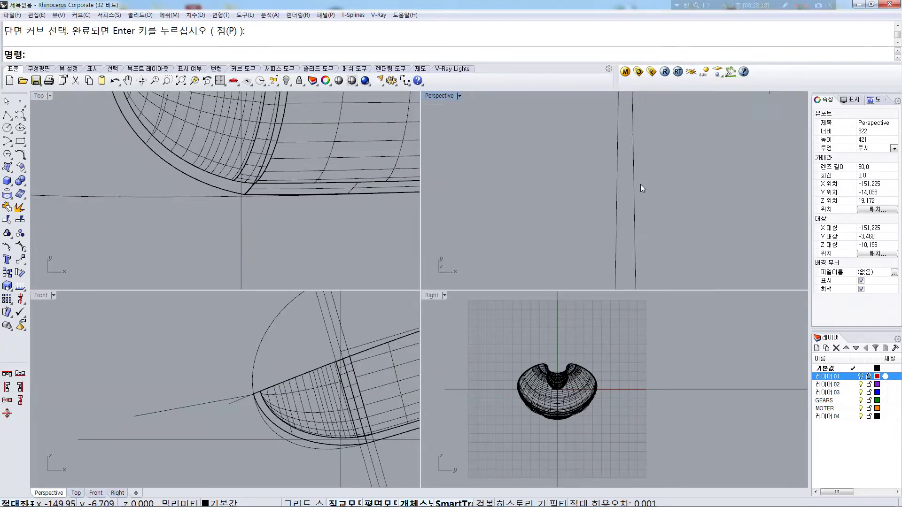
{"action": "scroll", "coordinate": [641, 183], "scroll_direction": "down", "scroll_amount": 4}
{"action": "right_click", "coordinate": [672, 183]}
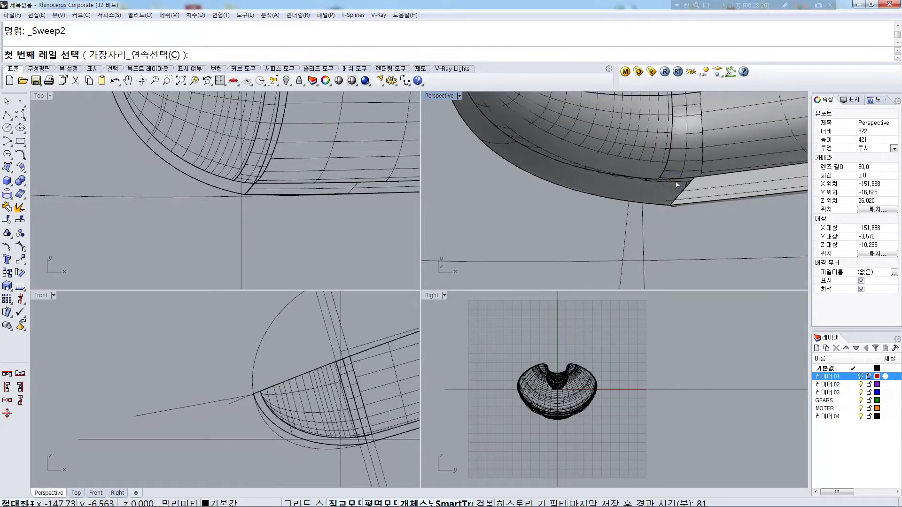
{"action": "left_click", "coordinate": [674, 179]}
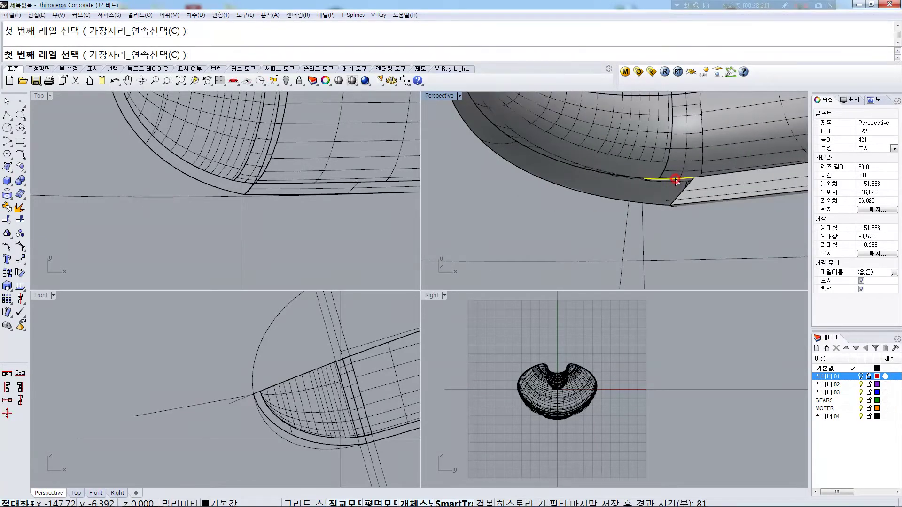
{"action": "left_click", "coordinate": [655, 201]}
{"action": "left_click", "coordinate": [629, 173]}
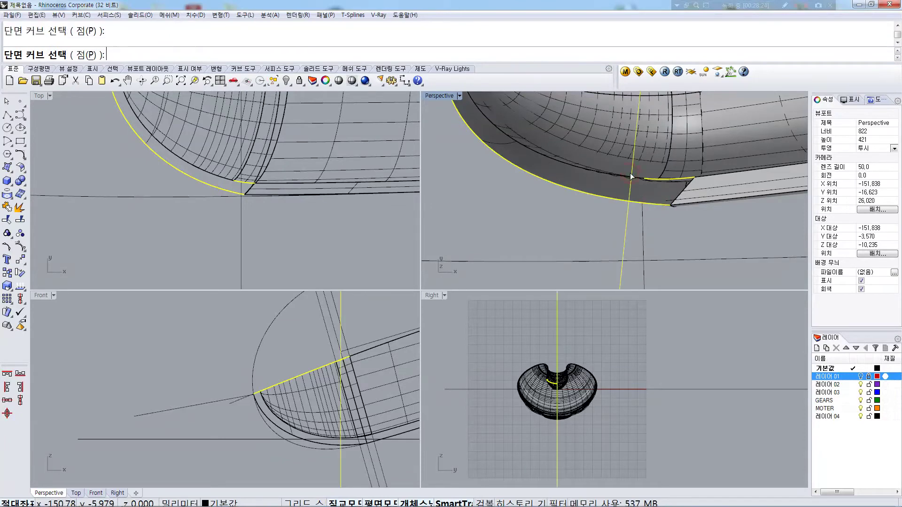
{"action": "key", "text": "Escape"}
Try the two-rail sweep again with the tip's long inner edge and its outer edge as rails
{"action": "scroll", "coordinate": [660, 170], "scroll_direction": "down", "scroll_amount": 6}
{"action": "mouse_move", "coordinate": [651, 163]}
{"action": "right_mouse_down"}
{"action": "mouse_move", "coordinate": [644, 153]}
{"action": "mouse_move", "coordinate": [653, 134]}
{"action": "mouse_move", "coordinate": [622, 181]}
{"action": "mouse_move", "coordinate": [662, 172]}
{"action": "right_mouse_up"}
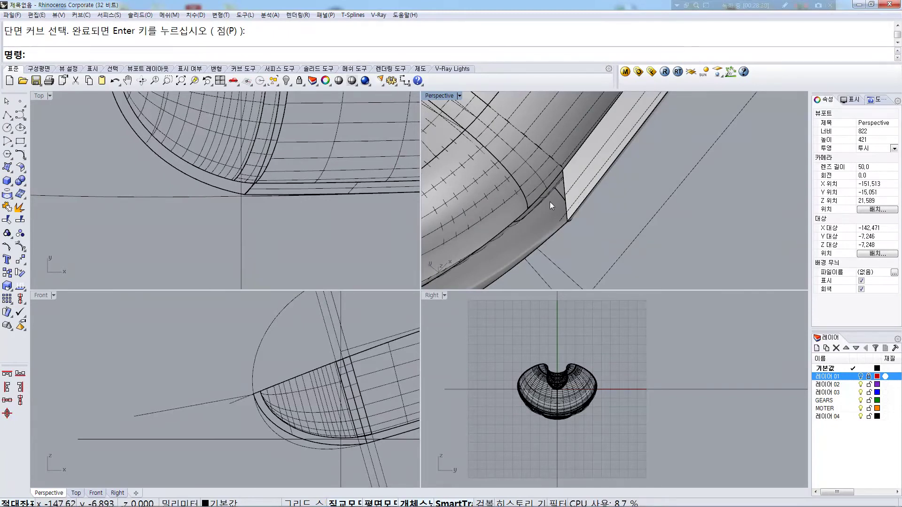
{"action": "right_click", "coordinate": [525, 216]}
{"action": "left_click", "coordinate": [520, 217]}
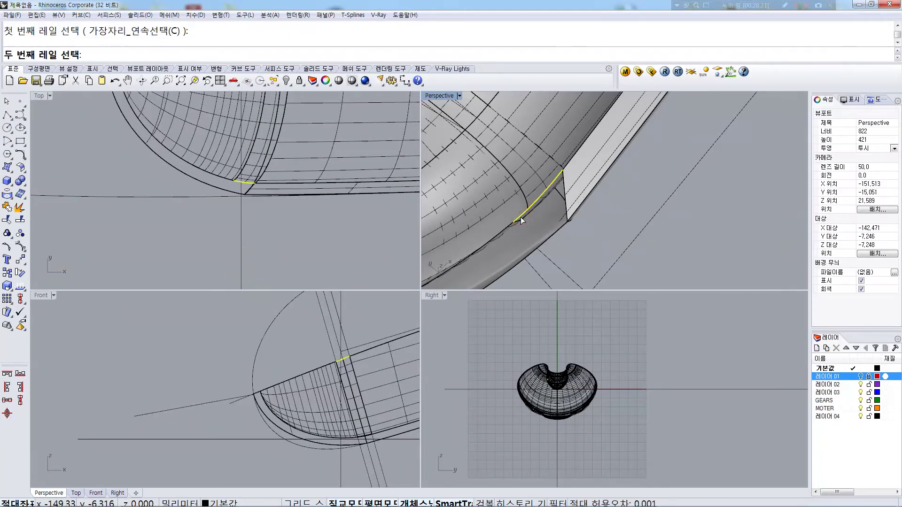
{"action": "key", "text": "Escape"}
{"action": "right_click_drag", "start_coordinate": [520, 222], "coordinate": [521, 217]}
{"action": "right_click", "coordinate": [500, 166]}
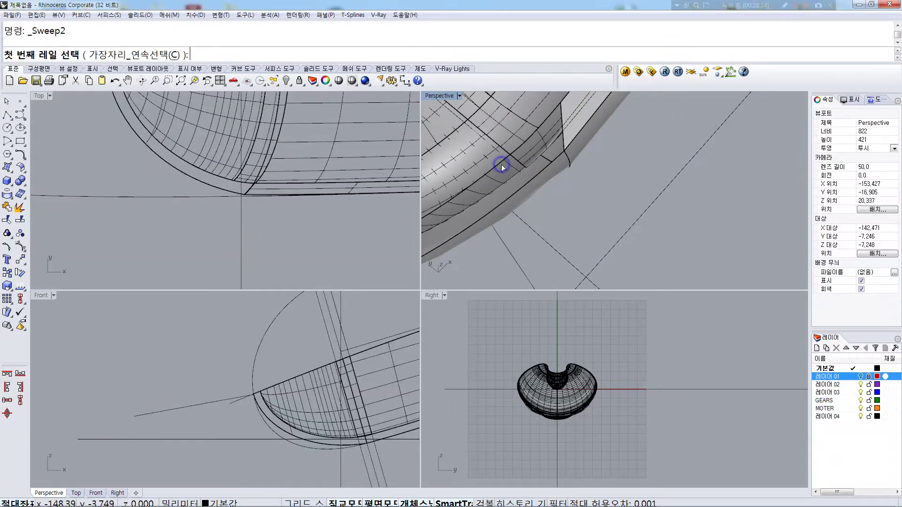
{"action": "left_click", "coordinate": [494, 167]}
{"action": "left_click", "coordinate": [526, 189]}
{"action": "right_click", "coordinate": [527, 191]}
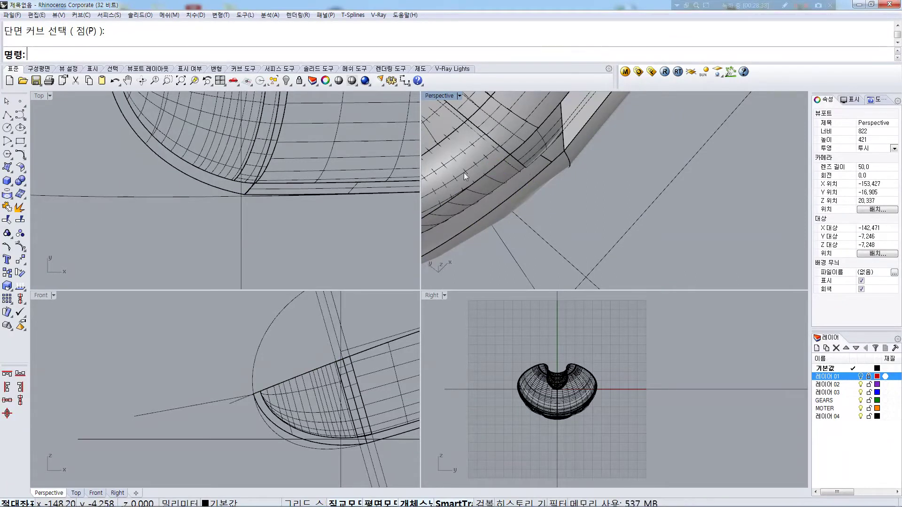
Loft a surface between the tip's inner rim edge and its outer rim edge
{"action": "left_click", "coordinate": [8, 167]}
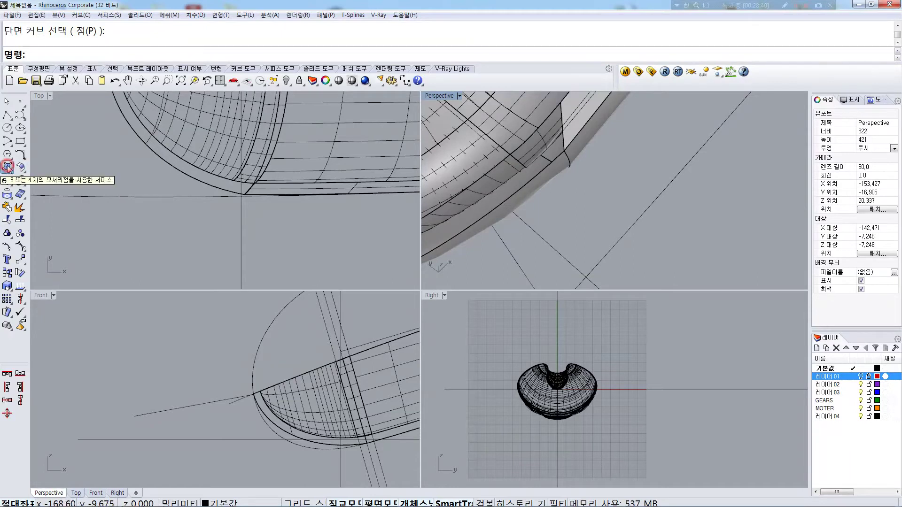
{"action": "left_click", "coordinate": [59, 173]}
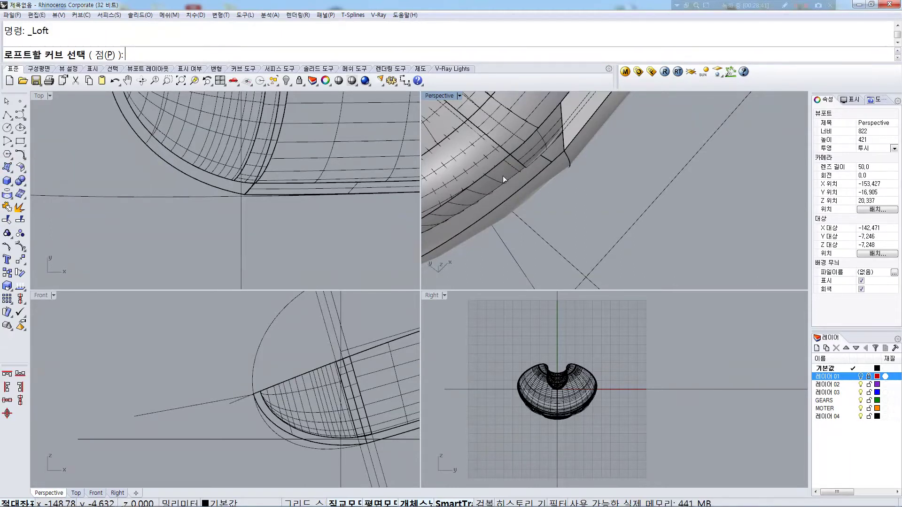
{"action": "left_click", "coordinate": [488, 169]}
{"action": "left_click", "coordinate": [519, 190]}
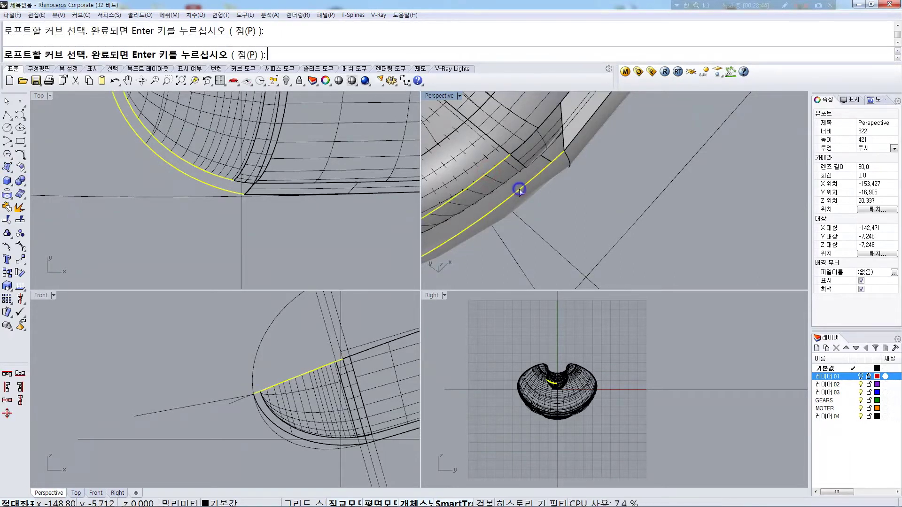
{"action": "key", "text": "Return"}
{"action": "key", "text": "Return"}
{"action": "key", "text": "Return"}
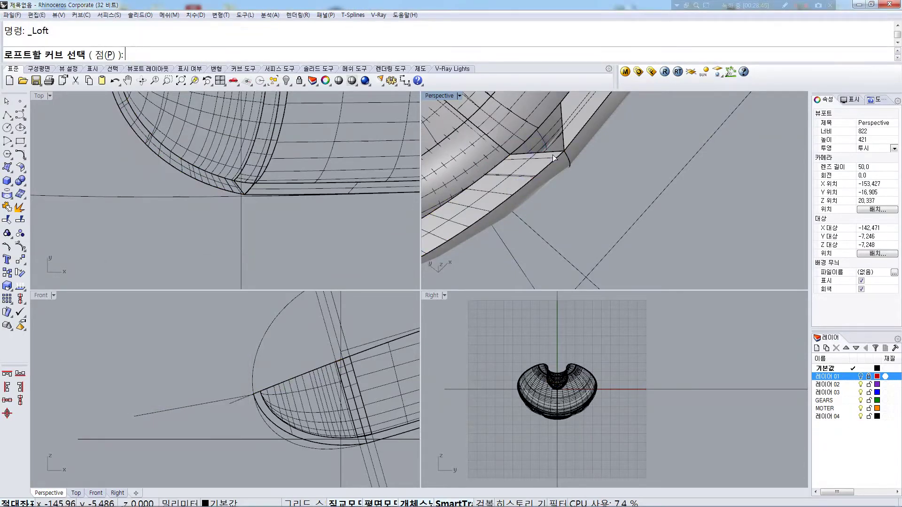
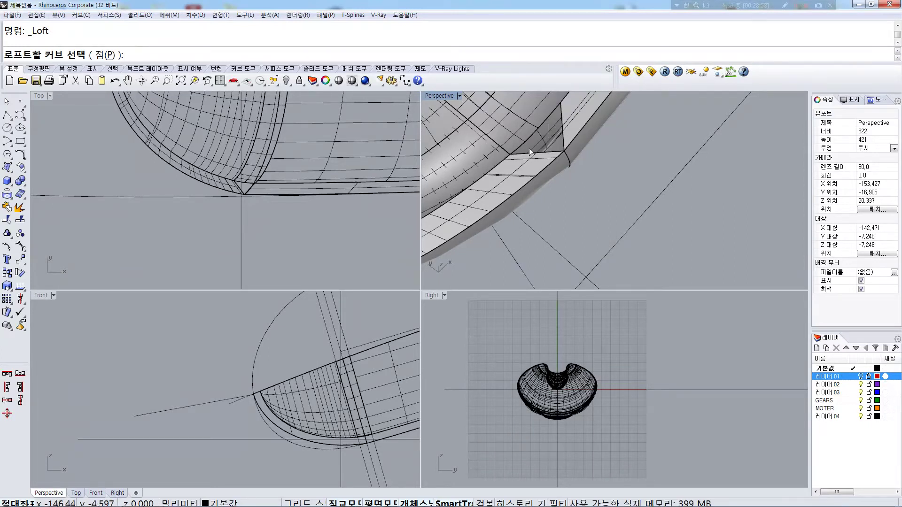
{"action": "left_click", "coordinate": [553, 162]}
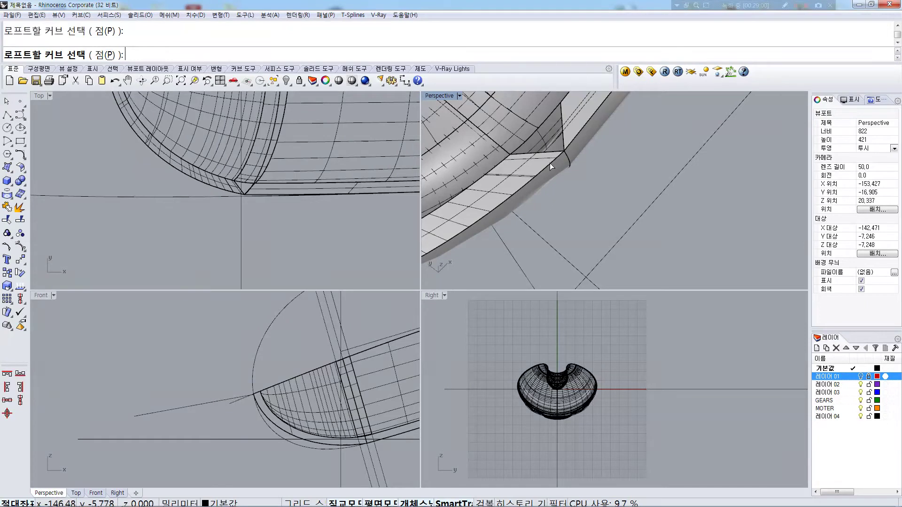
{"action": "left_click", "coordinate": [607, 199]}
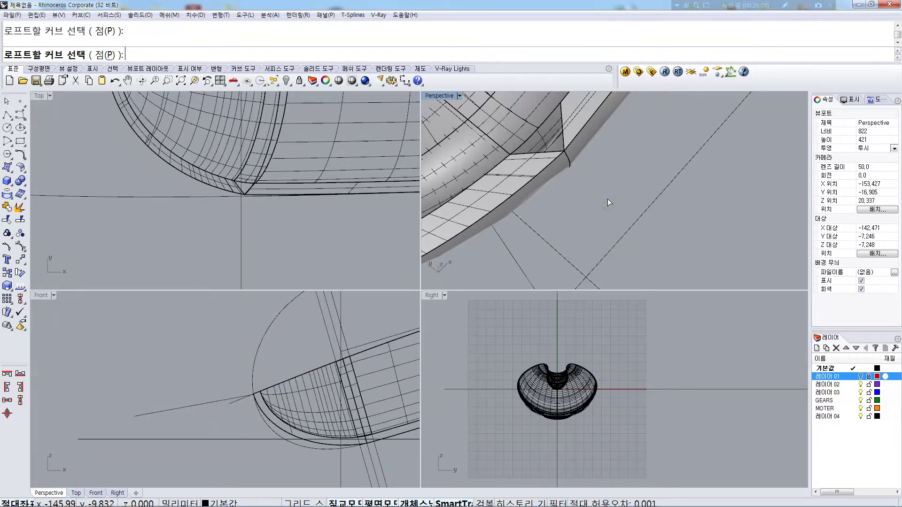
{"action": "key", "text": "Escape"}
Undo the rim loft and sweep, the curve extrusion, the blend surface and the trim at the inner tip joint
{"action": "key", "text": "ctrl+z"}
{"action": "key", "text": "ctrl+z"}
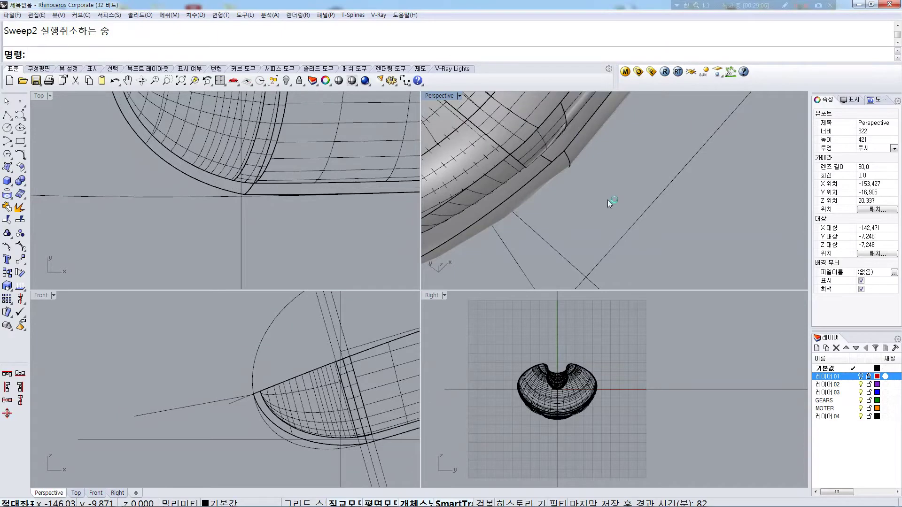
{"action": "right_click_drag", "start_coordinate": [604, 187], "coordinate": [544, 193], "text": "shift"}
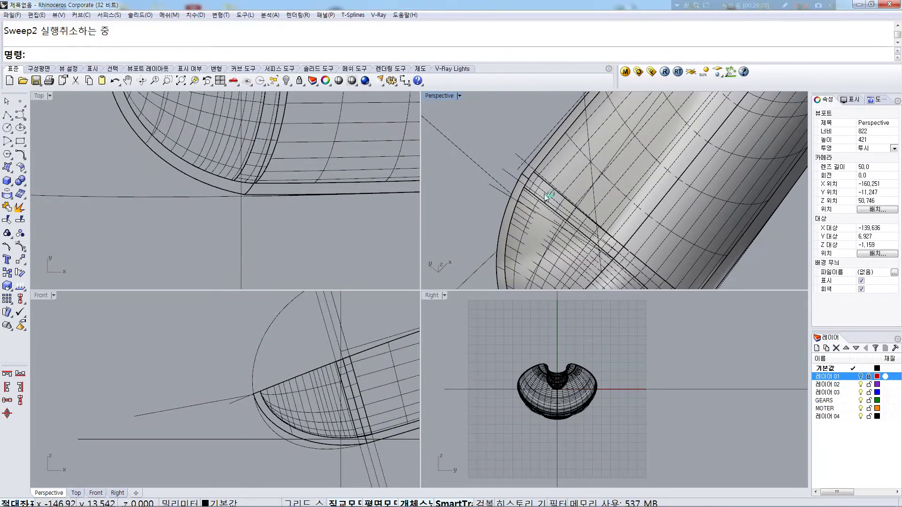
{"action": "key", "text": "ctrl+z"}
{"action": "key", "text": "ctrl+z"}
{"action": "key", "text": "ctrl+z"}
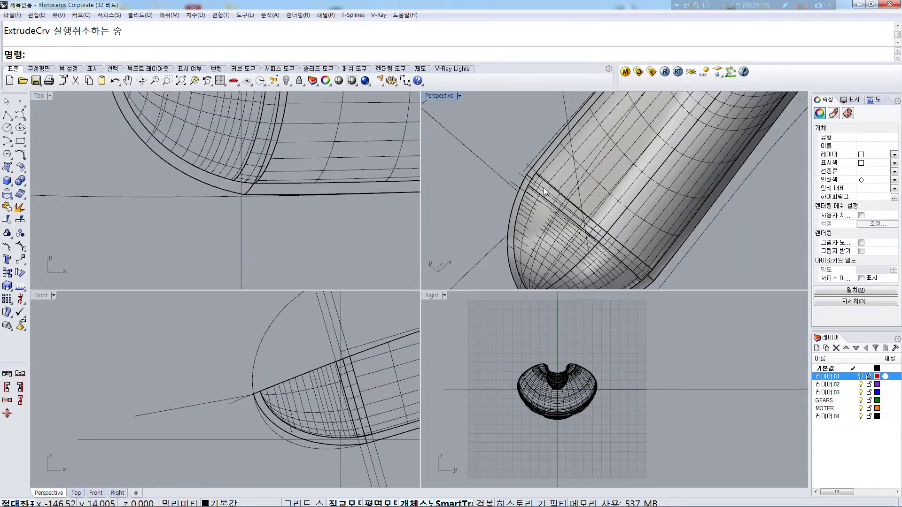
{"action": "key", "text": "ctrl+z"}
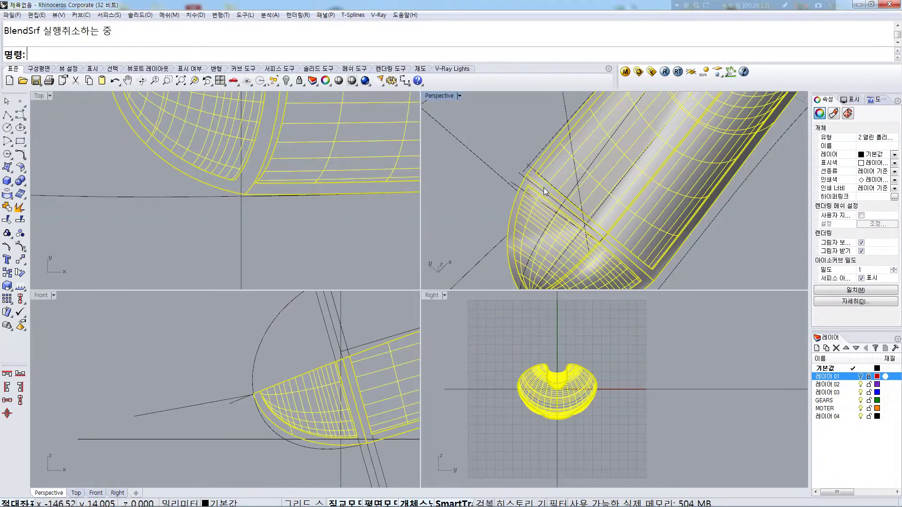
{"action": "key", "text": "ctrl+z"}
{"action": "key", "text": "Escape"}
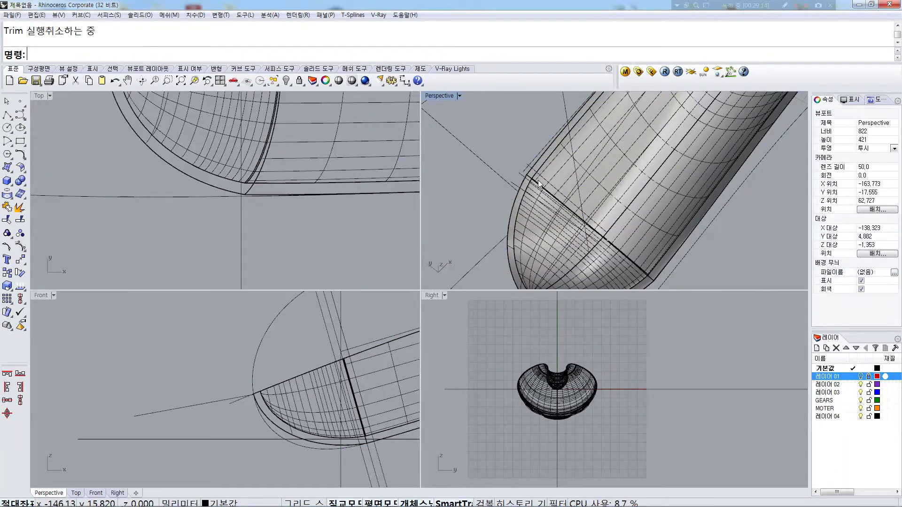
Examine the joint between the inner tip and inner body surfaces along its length up to the rim corner
{"action": "scroll", "coordinate": [540, 182], "scroll_direction": "up", "scroll_amount": 5}
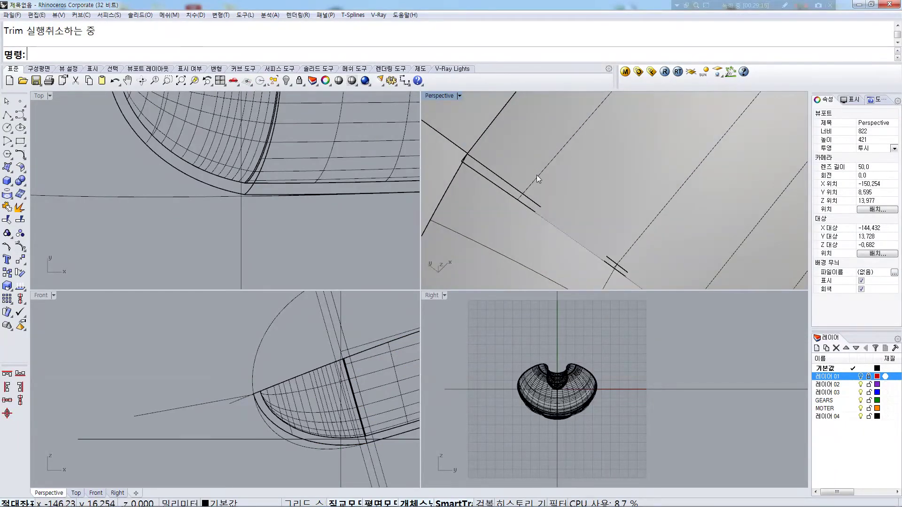
{"action": "scroll", "coordinate": [532, 179], "scroll_direction": "down", "scroll_amount": 3}
{"action": "right_click_drag", "start_coordinate": [679, 245], "coordinate": [658, 194], "text": "shift"}
{"action": "scroll", "coordinate": [640, 227], "scroll_direction": "up", "scroll_amount": 6}
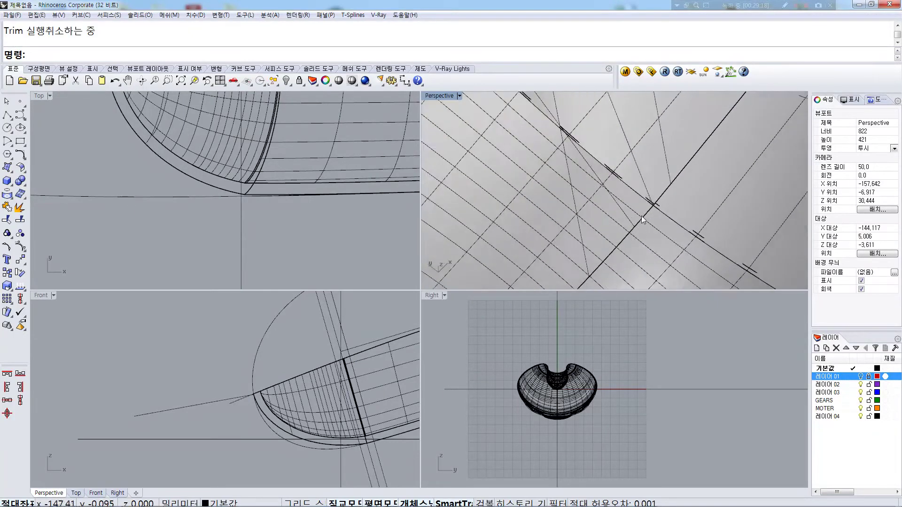
{"action": "scroll", "coordinate": [677, 213], "scroll_direction": "down", "scroll_amount": 3}
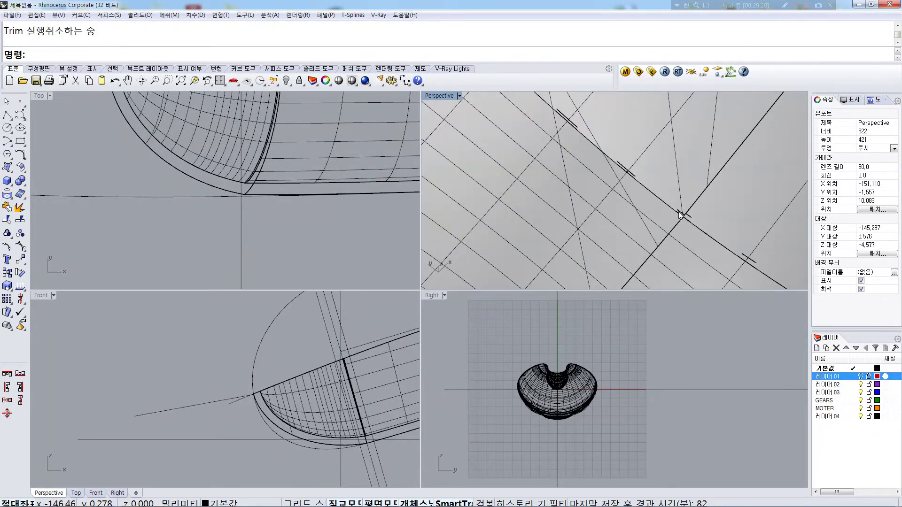
{"action": "right_click_drag", "start_coordinate": [728, 229], "coordinate": [632, 188], "text": "shift"}
{"action": "scroll", "coordinate": [702, 229], "scroll_direction": "down", "scroll_amount": 6}
{"action": "scroll", "coordinate": [709, 232], "scroll_direction": "up", "scroll_amount": 4}
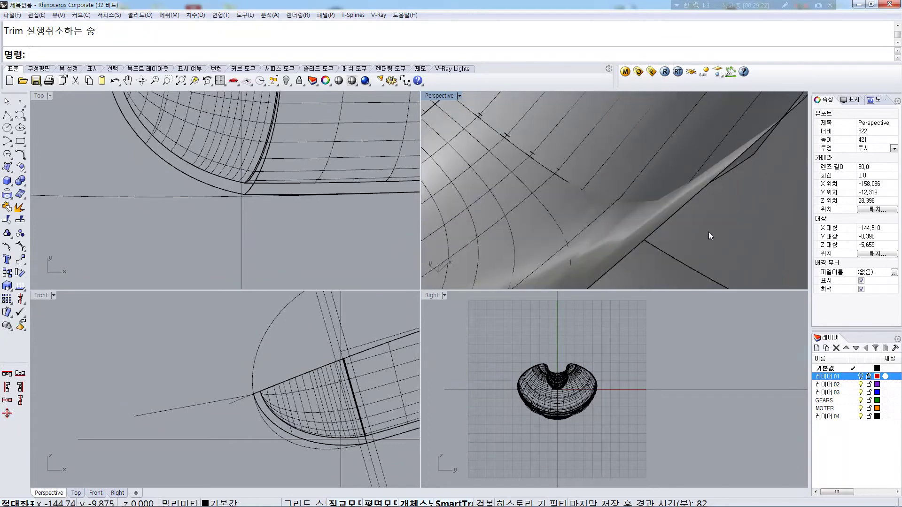
{"action": "right_click_drag", "start_coordinate": [761, 142], "coordinate": [751, 147], "text": "shift"}
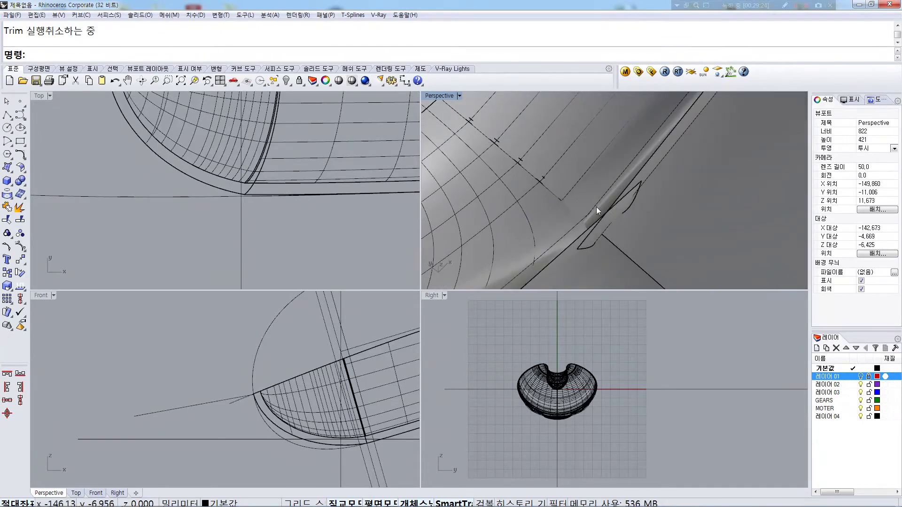
Trim the inner tip and inner body surfaces against each other, removing the overhanging pieces at their joint
{"action": "type", "text": "trim"}
{"action": "key", "text": "Return"}
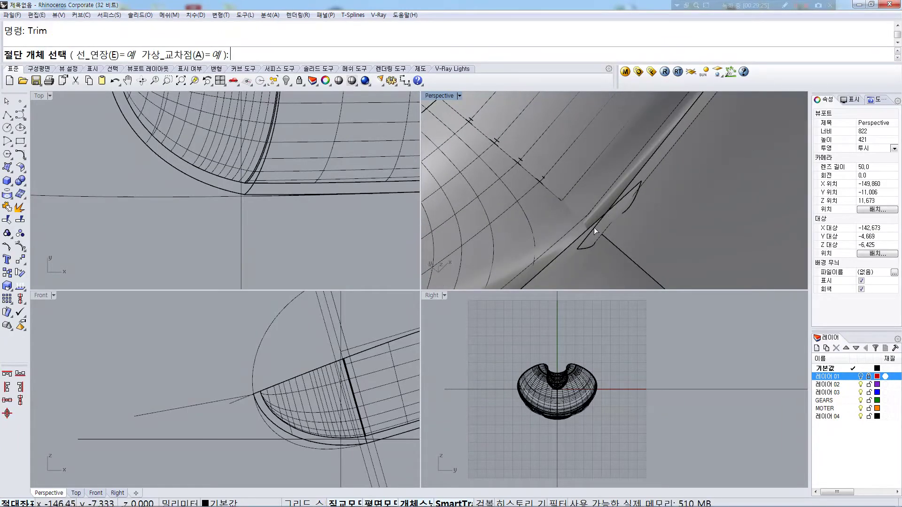
{"action": "left_click", "coordinate": [580, 238]}
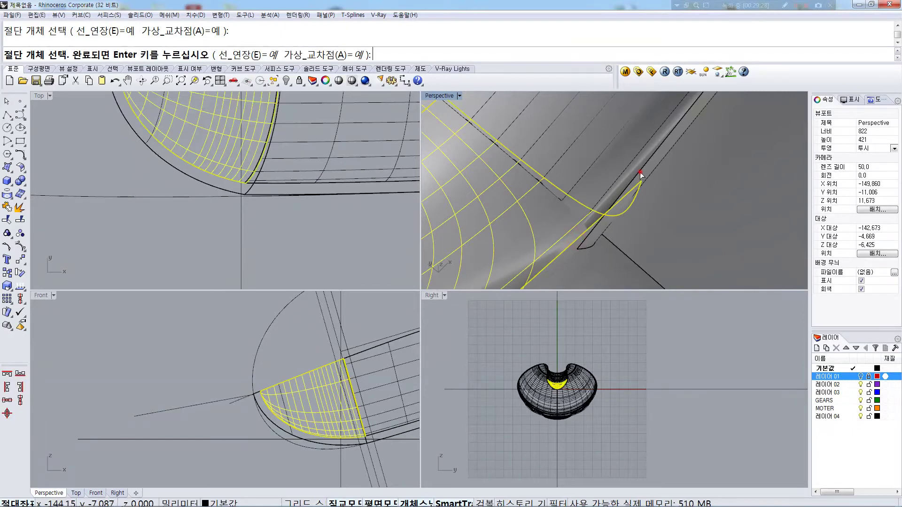
{"action": "left_click", "coordinate": [640, 173]}
{"action": "key", "text": "Return"}
{"action": "left_click", "coordinate": [584, 247]}
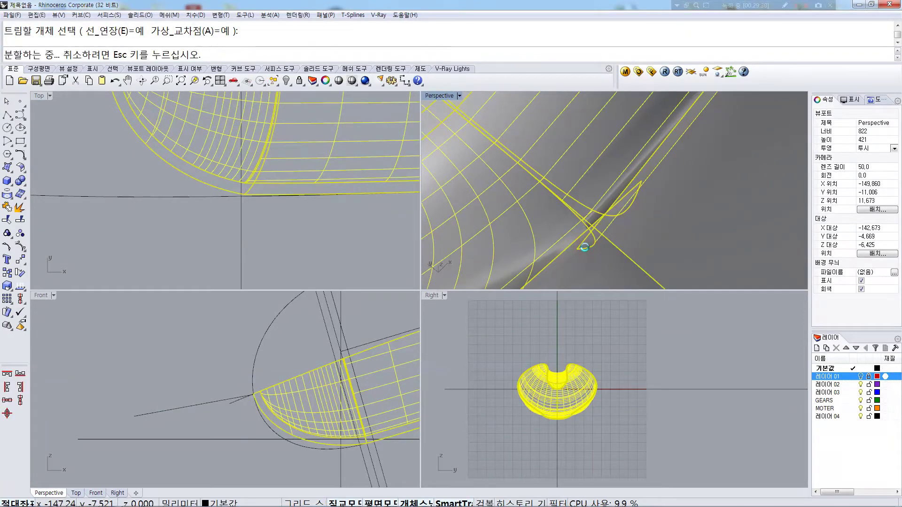
{"action": "left_click", "coordinate": [638, 186]}
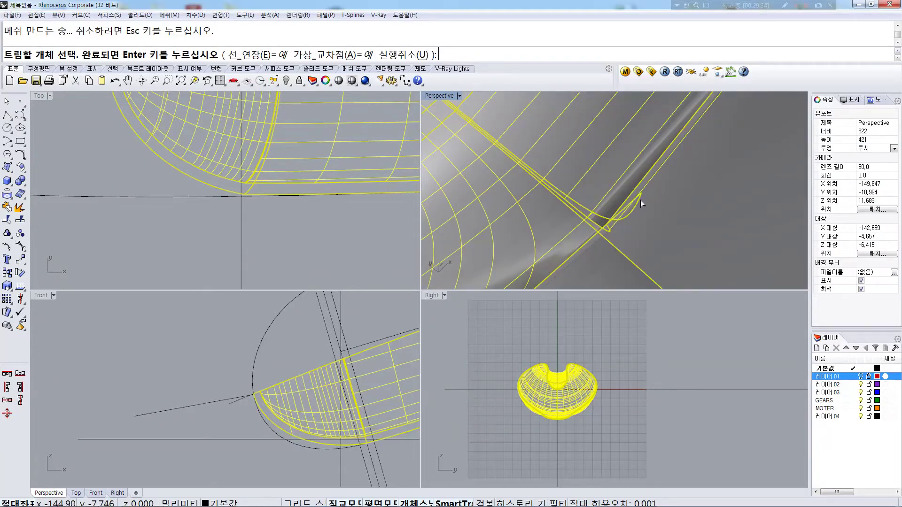
{"action": "left_click", "coordinate": [638, 204]}
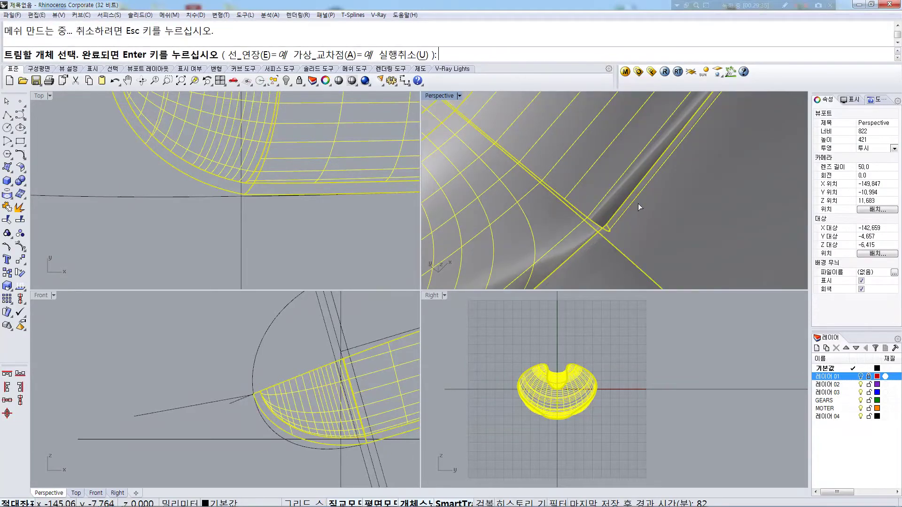
{"action": "scroll", "coordinate": [644, 191], "scroll_direction": "down", "scroll_amount": 7}
{"action": "right_click_drag", "start_coordinate": [566, 185], "coordinate": [666, 268], "text": "shift"}
{"action": "scroll", "coordinate": [599, 210], "scroll_direction": "up", "scroll_amount": 4}
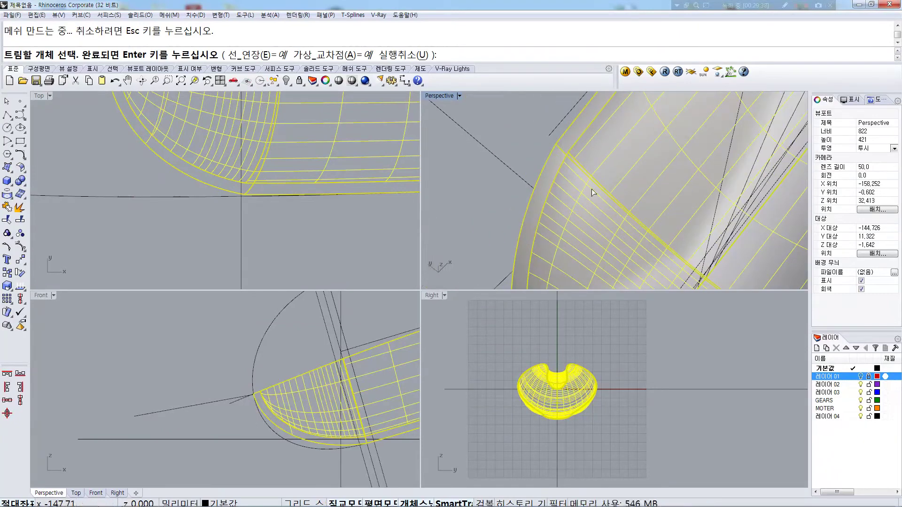
{"action": "scroll", "coordinate": [565, 154], "scroll_direction": "up", "scroll_amount": 5}
{"action": "scroll", "coordinate": [565, 160], "scroll_direction": "down", "scroll_amount": 4}
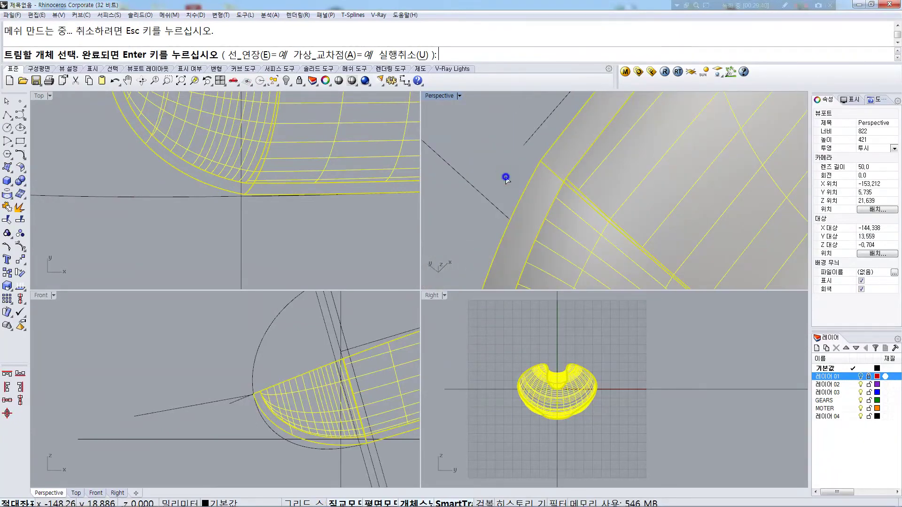
{"action": "right_click", "coordinate": [505, 178]}
Join the inner tip surface and the body into one polysurface
{"action": "left_click", "coordinate": [573, 217]}
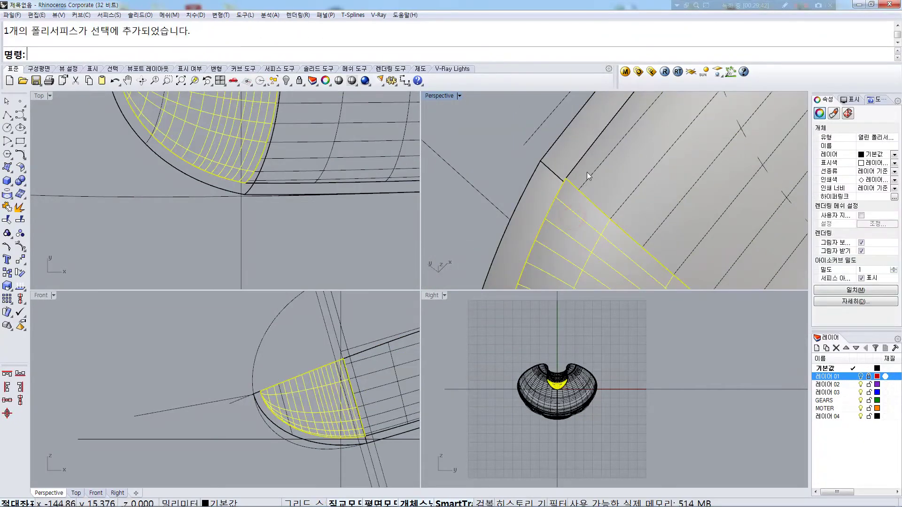
{"action": "left_click", "coordinate": [590, 174], "text": "shift"}
{"action": "left_click", "coordinate": [9, 196]}
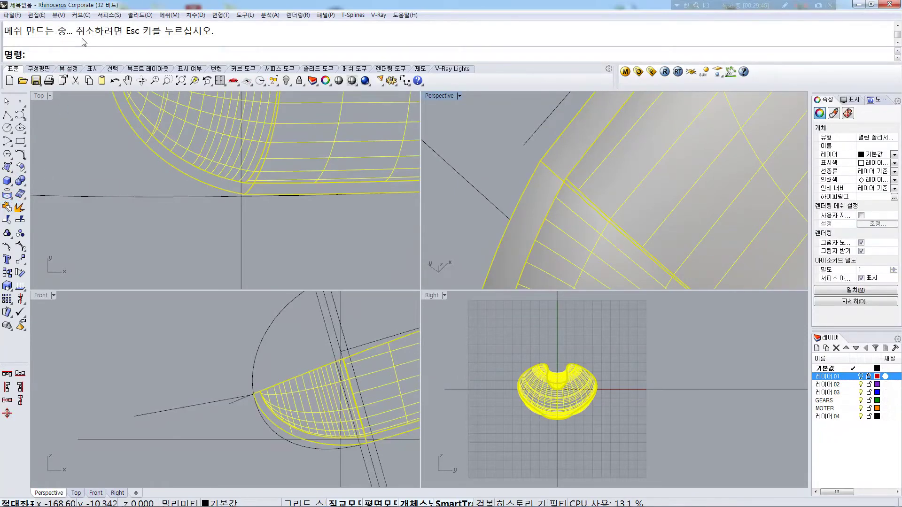
{"action": "left_click", "coordinate": [469, 195]}
{"action": "left_click", "coordinate": [555, 187]}
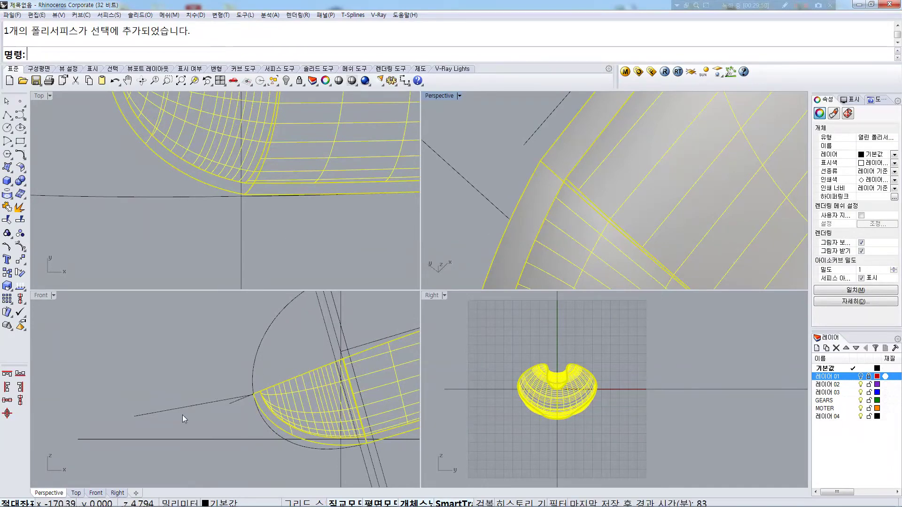
Extrude the slanted parting curve to both sides, past the full width of the body
{"action": "scroll", "coordinate": [232, 406], "scroll_direction": "up", "scroll_amount": 2}
{"action": "left_click", "coordinate": [234, 401]}
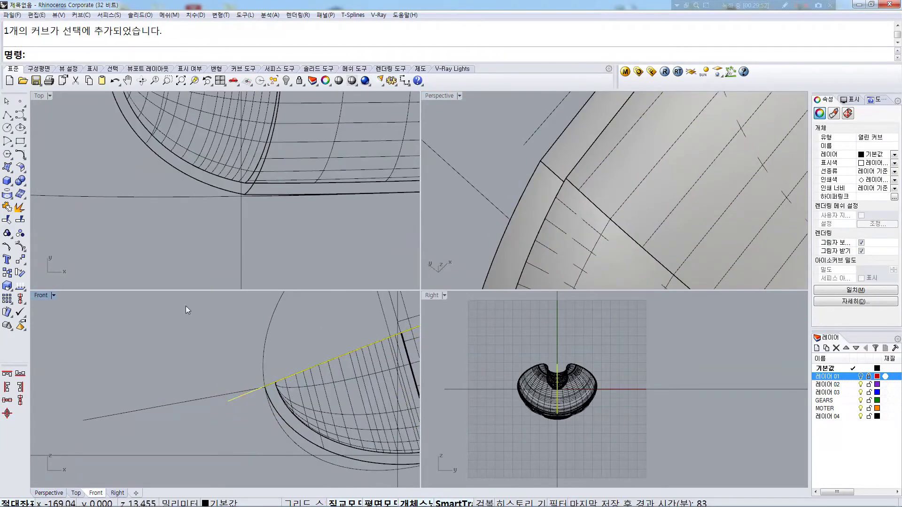
{"action": "middle_click", "coordinate": [205, 241]}
{"action": "left_click", "coordinate": [197, 237]}
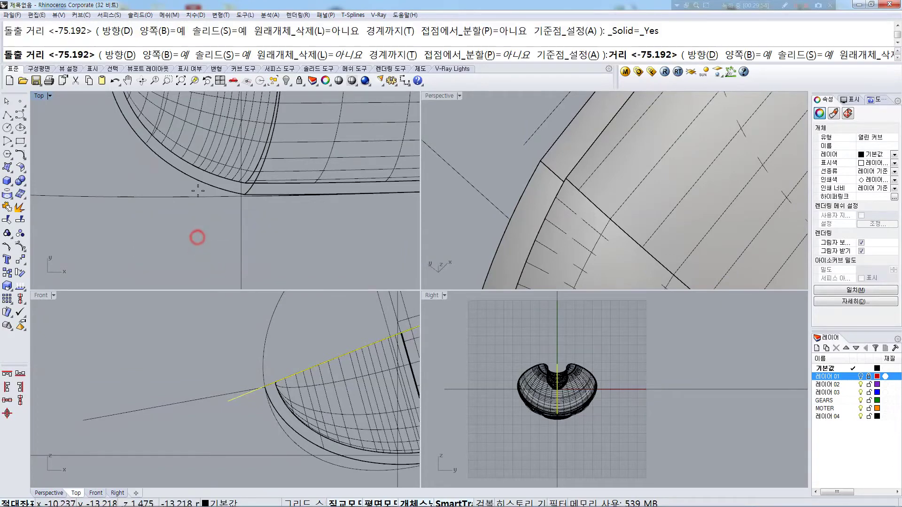
{"action": "scroll", "coordinate": [181, 220], "scroll_direction": "down", "scroll_amount": 5}
{"action": "scroll", "coordinate": [181, 224], "scroll_direction": "down", "scroll_amount": 8}
{"action": "left_click", "coordinate": [234, 268]}
{"action": "left_click", "coordinate": [140, 184]}
Trim the extruded parting surface with the body polysurface, keeping only the rim strip between the inner and outer walls
{"action": "type", "text": "Trim"}
{"action": "key", "text": "Return"}
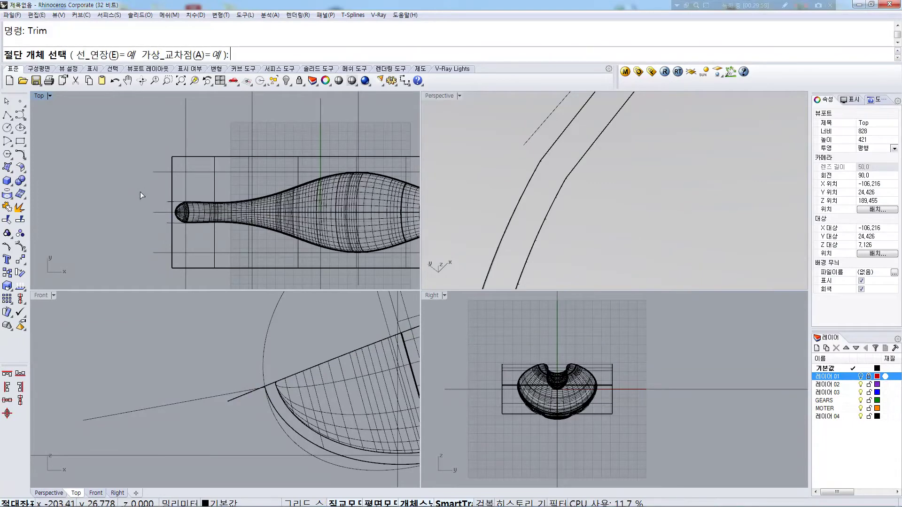
{"action": "left_click", "coordinate": [201, 208]}
{"action": "key", "text": "Return"}
{"action": "left_click", "coordinate": [213, 165]}
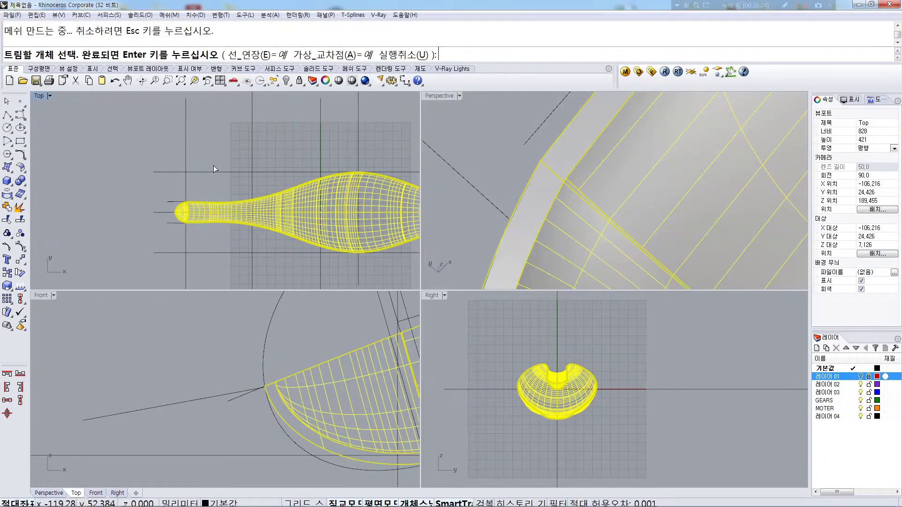
{"action": "key", "text": "Return"}
Select the trimmed rim surface together with the lower body at the open end and join them
{"action": "right_click_drag", "start_coordinate": [504, 215], "coordinate": [568, 200]}
{"action": "right_click_drag", "start_coordinate": [681, 177], "coordinate": [523, 287], "text": "shift"}
{"action": "scroll", "coordinate": [580, 100], "scroll_direction": "down", "scroll_amount": 4}
{"action": "right_click_drag", "start_coordinate": [734, 192], "coordinate": [669, 244], "text": "shift"}
{"action": "right_click_drag", "start_coordinate": [689, 210], "coordinate": [646, 234], "text": "shift"}
{"action": "scroll", "coordinate": [677, 117], "scroll_direction": "up", "scroll_amount": 6}
{"action": "left_click_drag", "start_coordinate": [698, 124], "coordinate": [673, 141]}
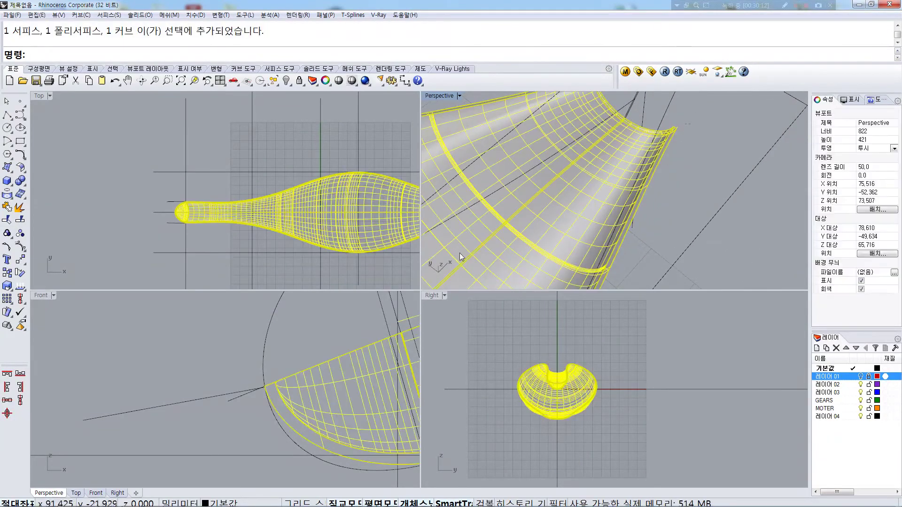
{"action": "left_click", "coordinate": [7, 206]}
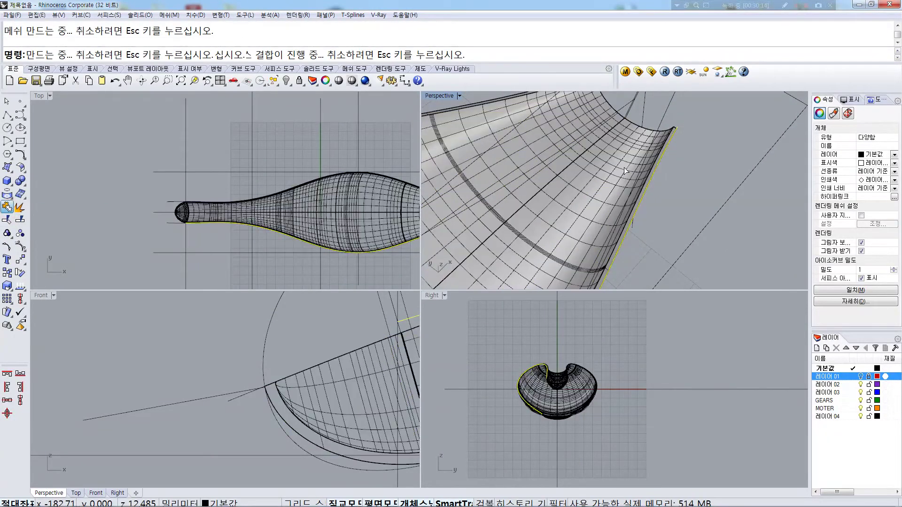
Show the hidden upper half and isolate it from the lower half and the curves
{"action": "left_click", "coordinate": [287, 80]}
{"action": "left_click", "coordinate": [594, 155]}
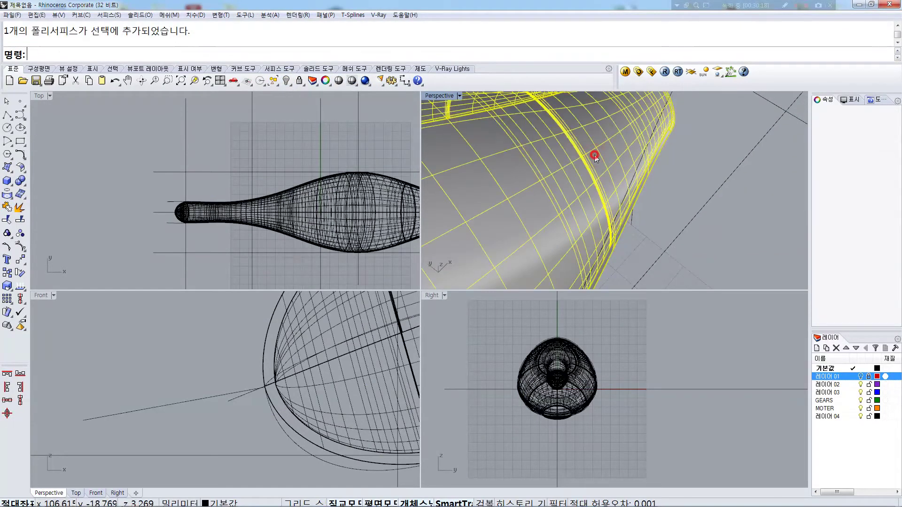
{"action": "scroll", "coordinate": [639, 151], "scroll_direction": "down", "scroll_amount": 2}
{"action": "left_click", "coordinate": [287, 81]}
{"action": "left_click", "coordinate": [328, 98]}
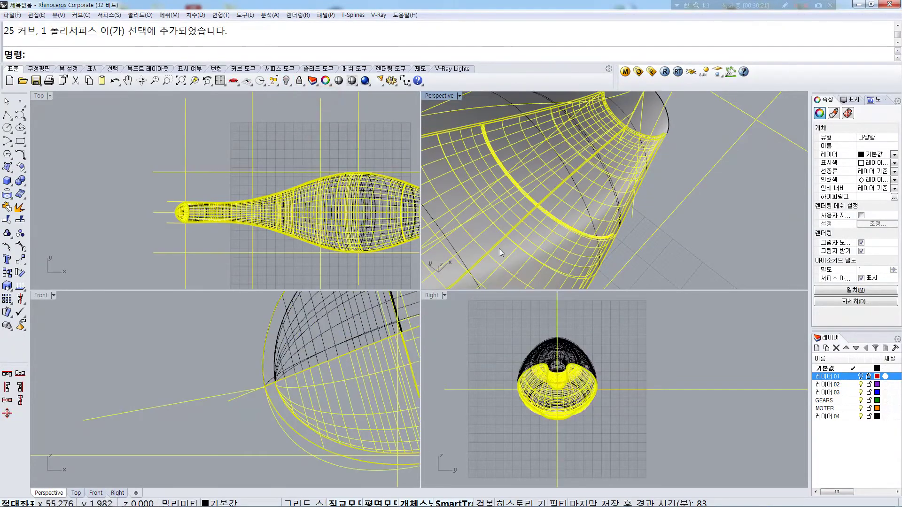
Loft a rim strip between the inner and outer wall edges along one long side of the upper half
{"action": "right_click_drag", "start_coordinate": [664, 199], "coordinate": [657, 228]}
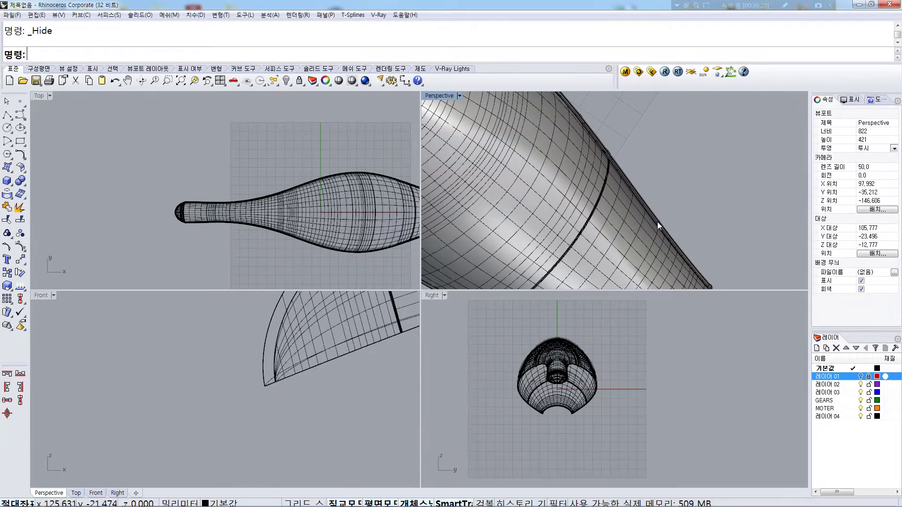
{"action": "scroll", "coordinate": [658, 222], "scroll_direction": "up", "scroll_amount": 5}
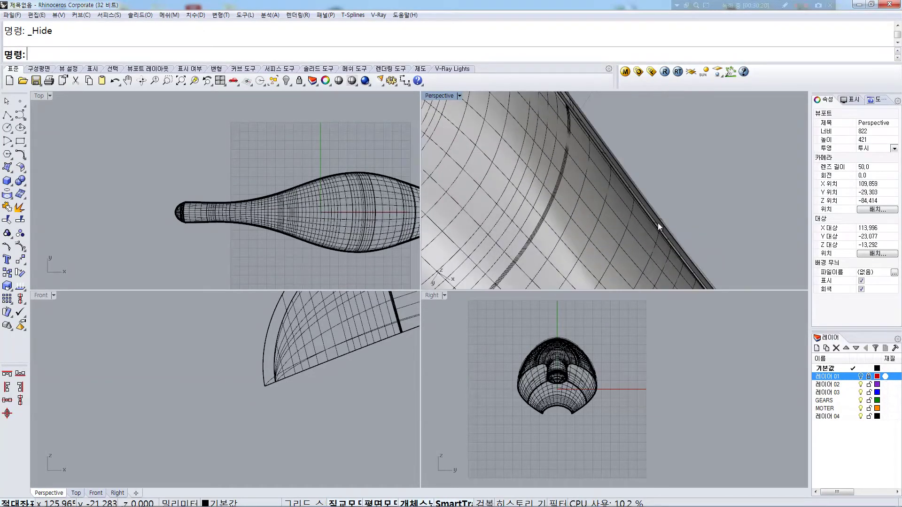
{"action": "middle_click", "coordinate": [681, 213]}
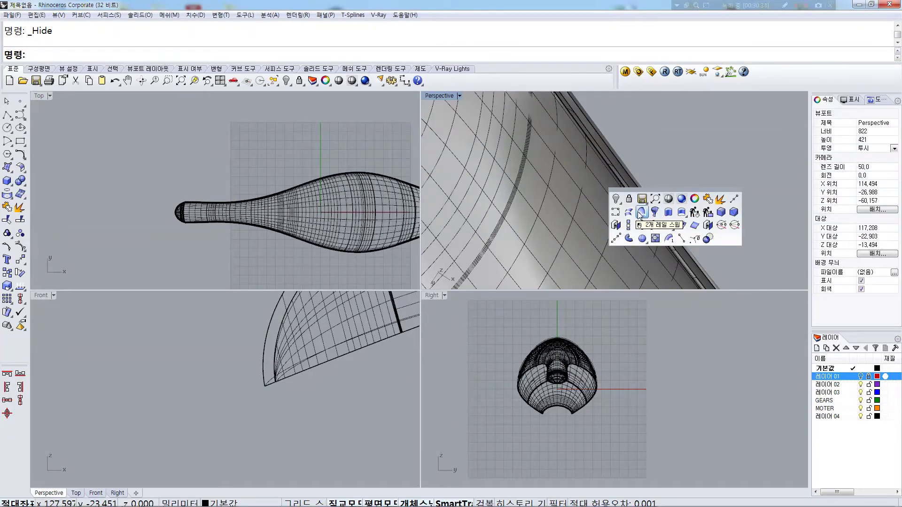
{"action": "left_click", "coordinate": [628, 212]}
{"action": "left_click", "coordinate": [639, 189]}
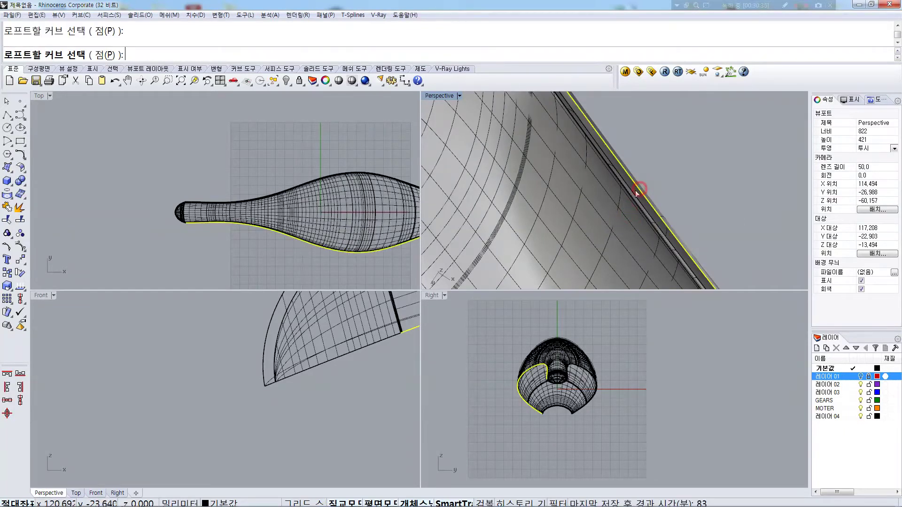
{"action": "left_click", "coordinate": [625, 190]}
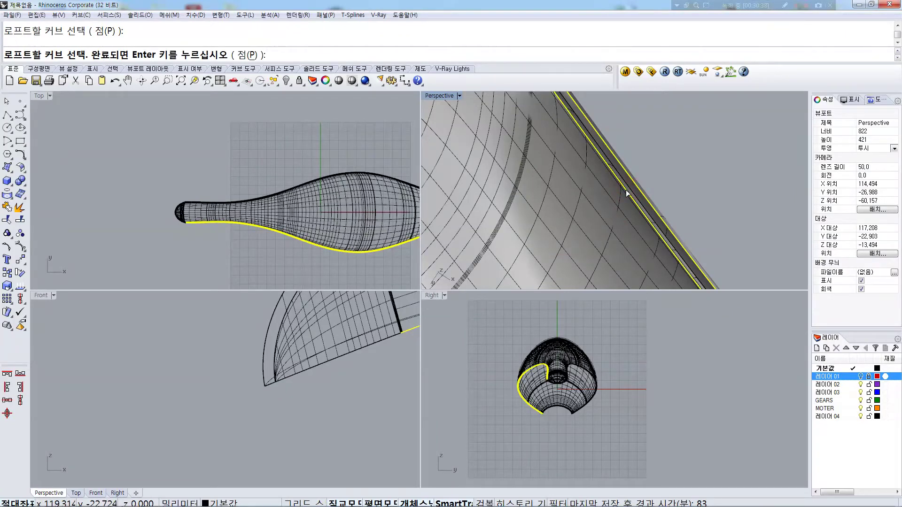
{"action": "key", "text": "Return"}
{"action": "key", "text": "Return"}
Loft a matching rim strip between the wall edges along the opposite long side of the upper half
{"action": "scroll", "coordinate": [689, 185], "scroll_direction": "down", "scroll_amount": 5}
{"action": "right_click_drag", "start_coordinate": [646, 207], "coordinate": [549, 227]}
{"action": "scroll", "coordinate": [549, 230], "scroll_direction": "up", "scroll_amount": 3}
{"action": "right_click", "coordinate": [523, 252]}
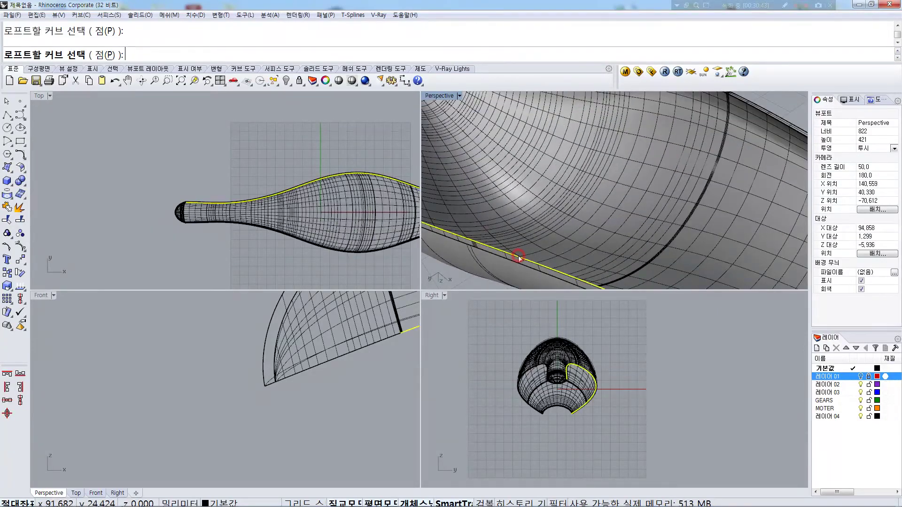
{"action": "left_click", "coordinate": [517, 263]}
{"action": "key", "text": "Return"}
{"action": "key", "text": "Return"}
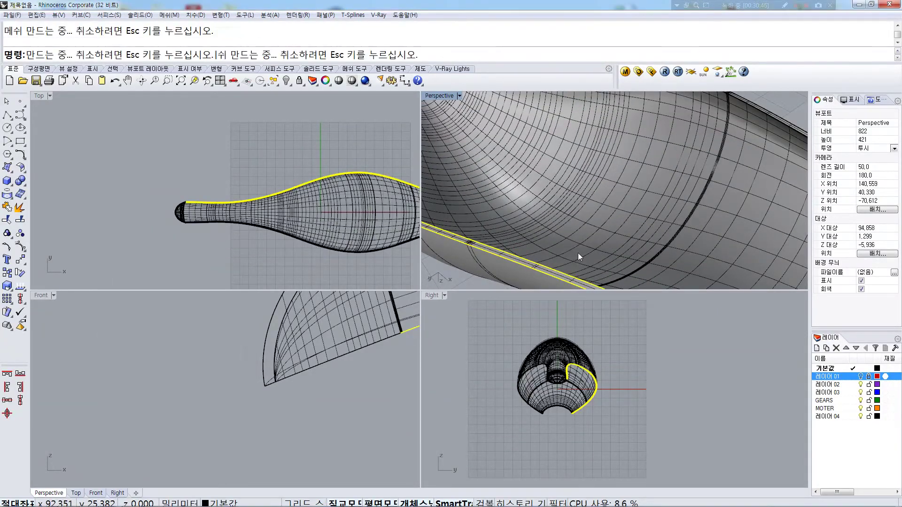
Loft the inner and outer edges of the rounded neck tip on one side, using the Normal loft style
{"action": "scroll", "coordinate": [579, 253], "scroll_direction": "down", "scroll_amount": 3}
{"action": "scroll", "coordinate": [564, 155], "scroll_direction": "up", "scroll_amount": 5}
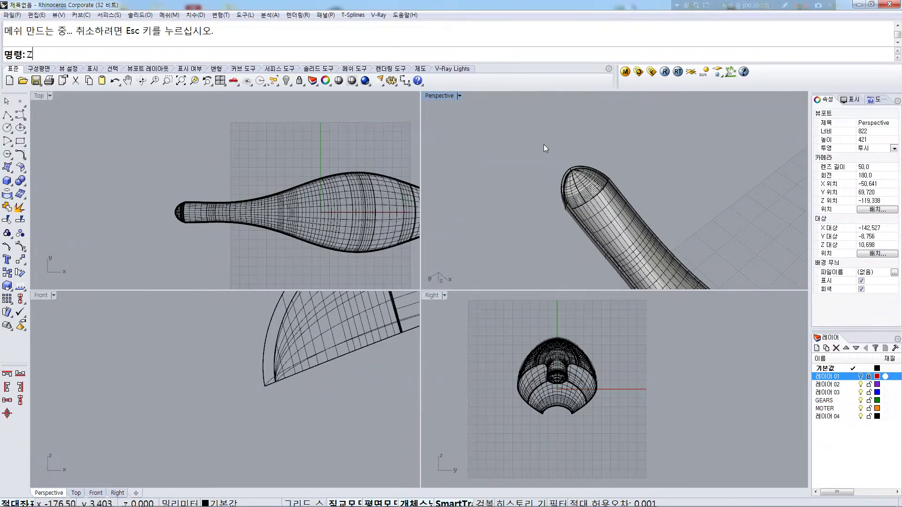
{"action": "left_click_drag", "start_coordinate": [539, 147], "coordinate": [639, 224]}
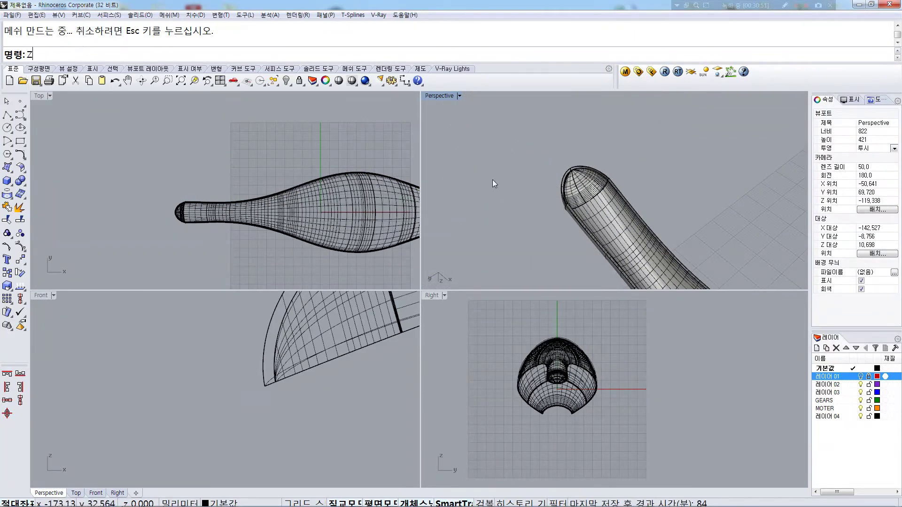
{"action": "key", "text": "Return"}
{"action": "left_click_drag", "start_coordinate": [497, 152], "coordinate": [631, 233]}
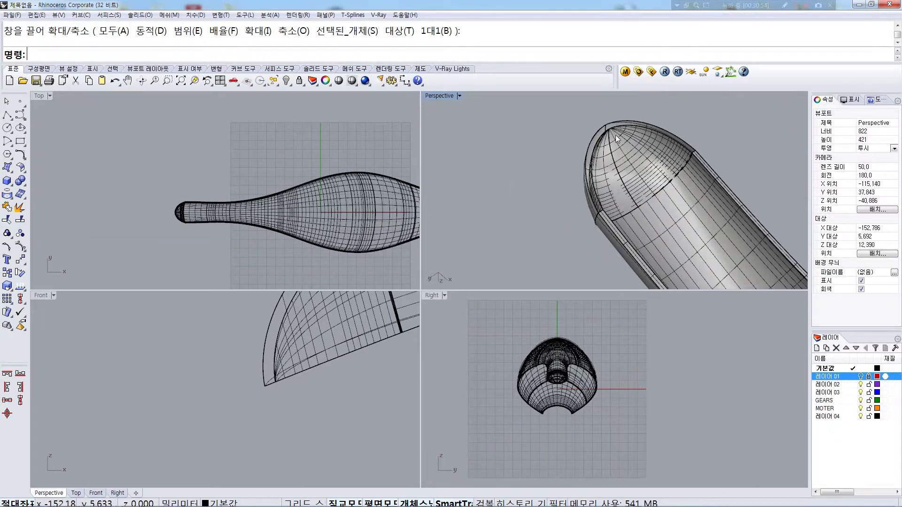
{"action": "middle_click", "coordinate": [536, 136]}
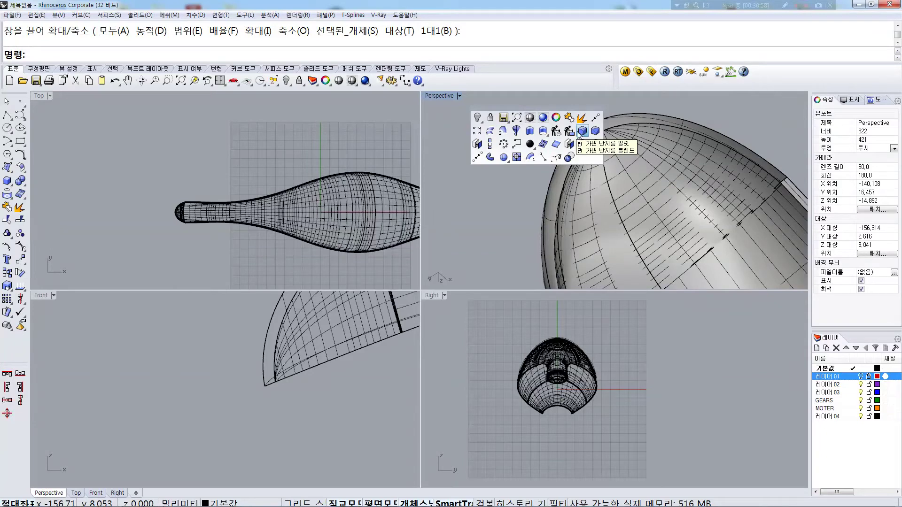
{"action": "left_click", "coordinate": [490, 132]}
{"action": "left_click", "coordinate": [649, 118]}
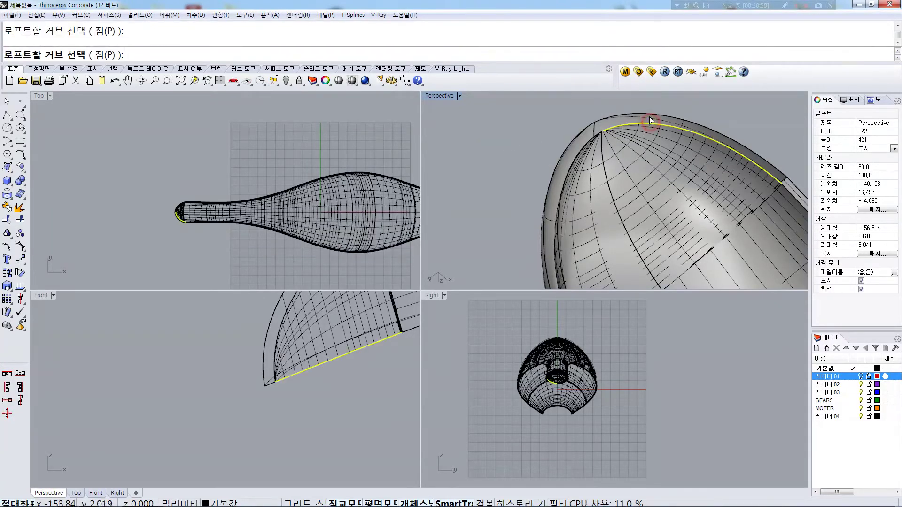
{"action": "left_click", "coordinate": [650, 115]}
{"action": "key", "text": "Return"}
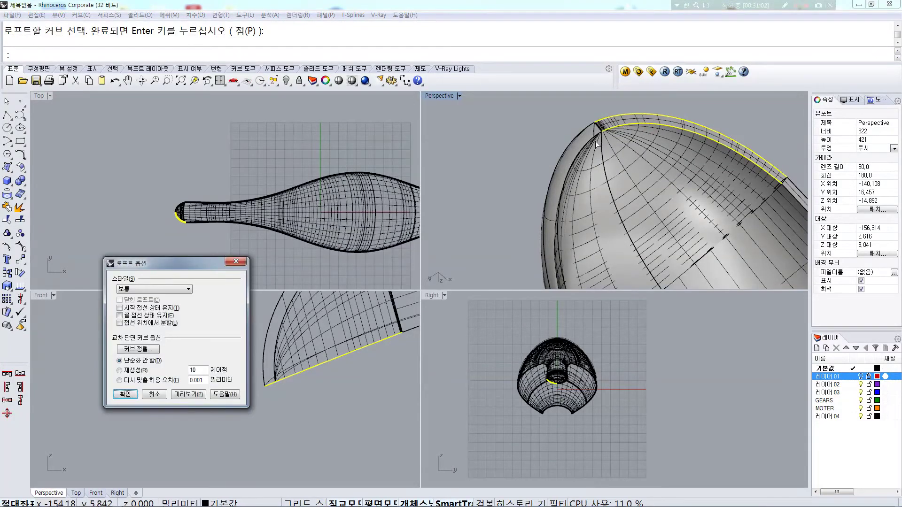
{"action": "key", "text": "Return"}
Loft the inner and outer edges on the other side of the rounded neck tip
{"action": "key", "text": "Return"}
{"action": "left_click", "coordinate": [575, 133]}
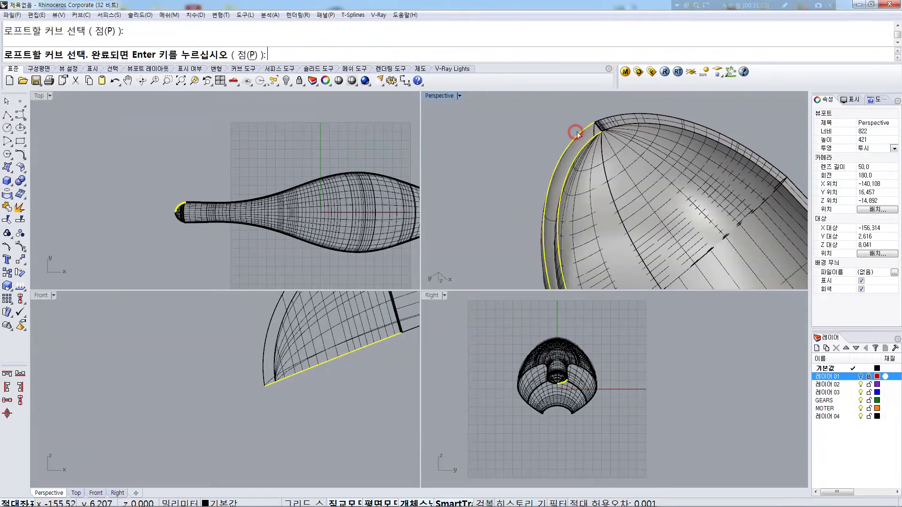
{"action": "key", "text": "Return"}
{"action": "key", "text": "Return"}
{"action": "right_click_drag", "start_coordinate": [602, 131], "coordinate": [636, 190]}
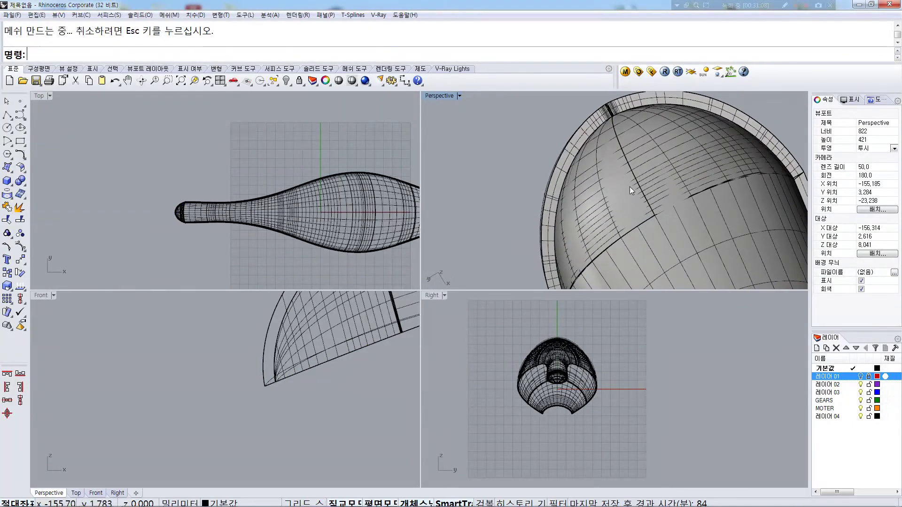
Join the four lofted rim strips with the upper half into one polysurface
{"action": "scroll", "coordinate": [604, 176], "scroll_direction": "down", "scroll_amount": 6}
{"action": "left_click_drag", "start_coordinate": [571, 222], "coordinate": [571, 222]}
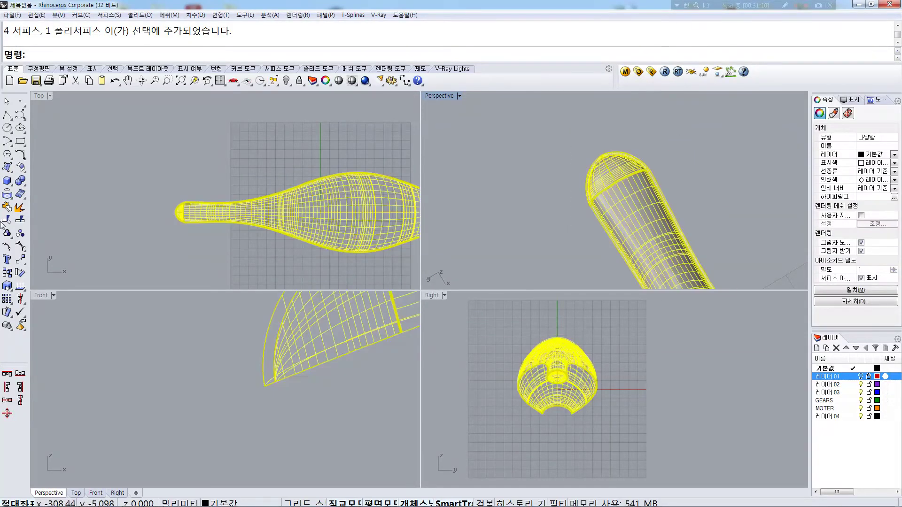
{"action": "left_click", "coordinate": [8, 206]}
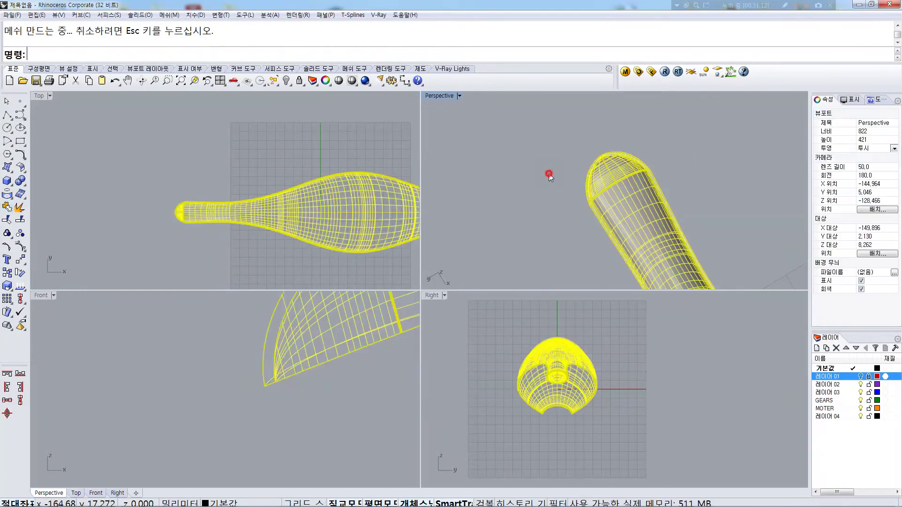
{"action": "scroll", "coordinate": [596, 176], "scroll_direction": "up", "scroll_amount": 2}
{"action": "left_click", "coordinate": [625, 172]}
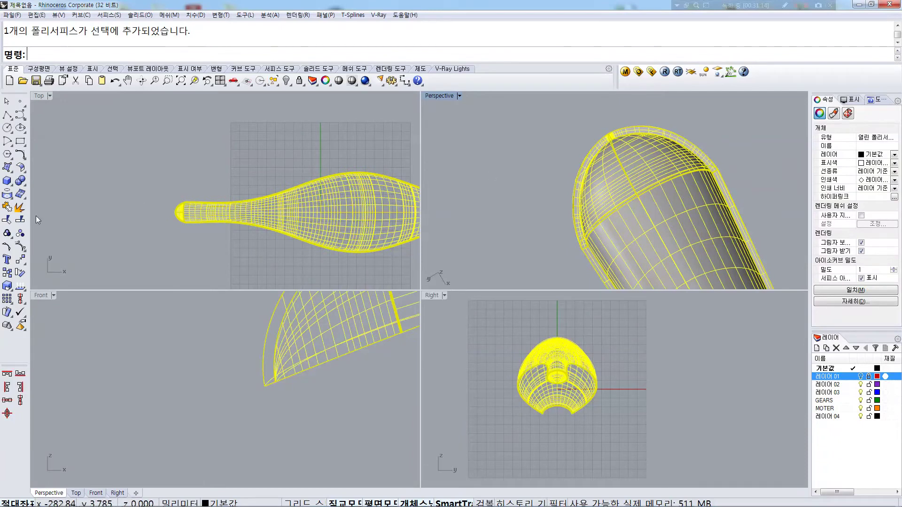
{"action": "left_click", "coordinate": [8, 206]}
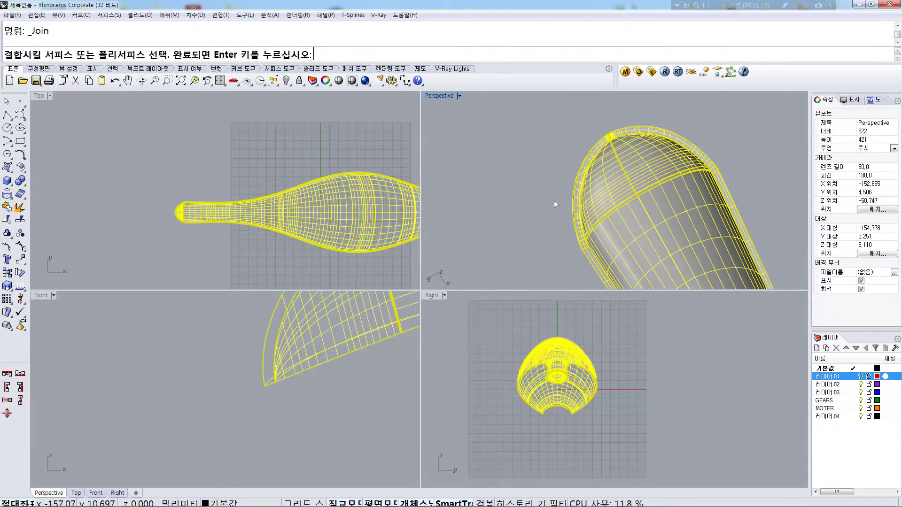
{"action": "right_click", "coordinate": [537, 197]}
{"action": "left_click", "coordinate": [620, 206]}
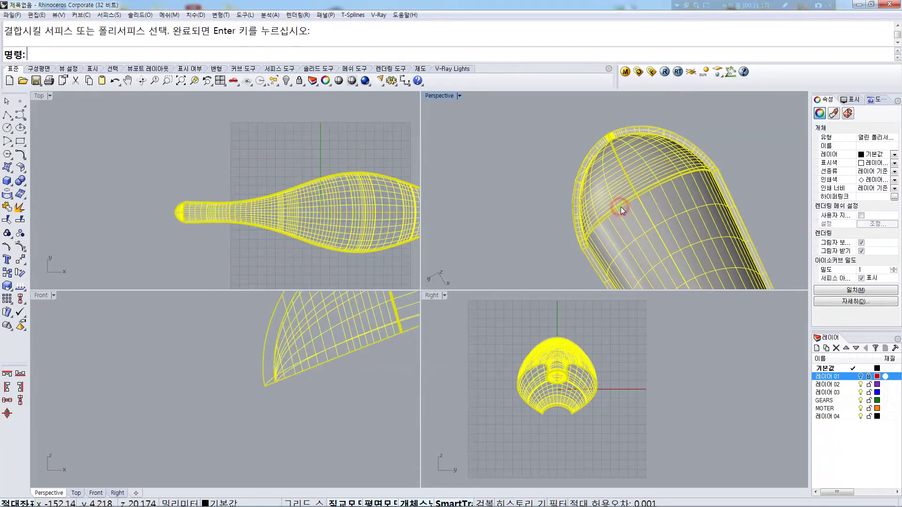
{"action": "left_click", "coordinate": [497, 203]}
Undo the join, the rim lofts and the hiding of the lower half and curves
{"action": "key", "text": "ctrl+z"}
{"action": "key", "text": "ctrl+z"}
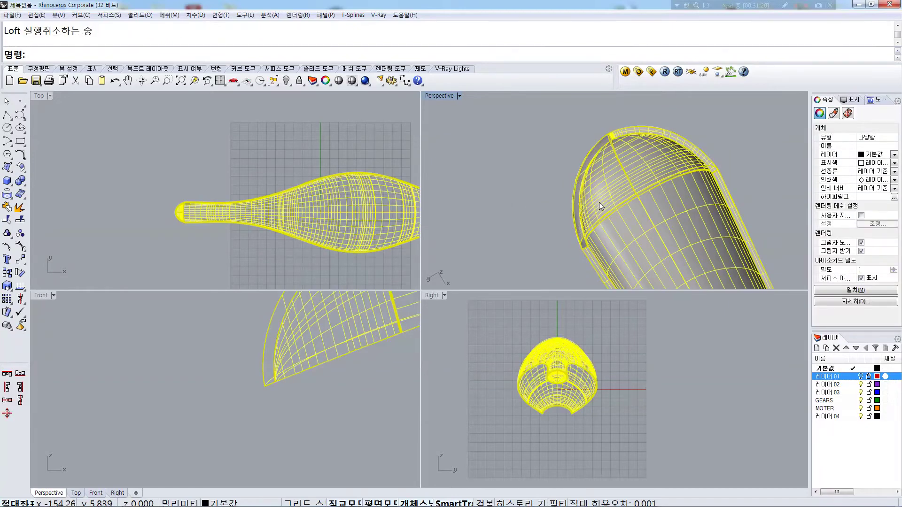
{"action": "key", "text": "ctrl+z"}
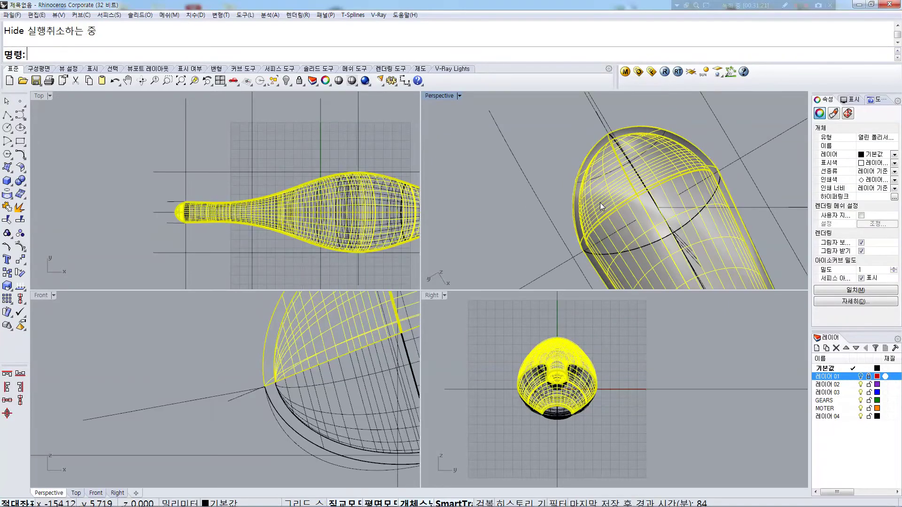
Extrude the slanted parting curve again to both sides, past the full width of the body
{"action": "left_click", "coordinate": [524, 193]}
{"action": "left_click", "coordinate": [469, 202]}
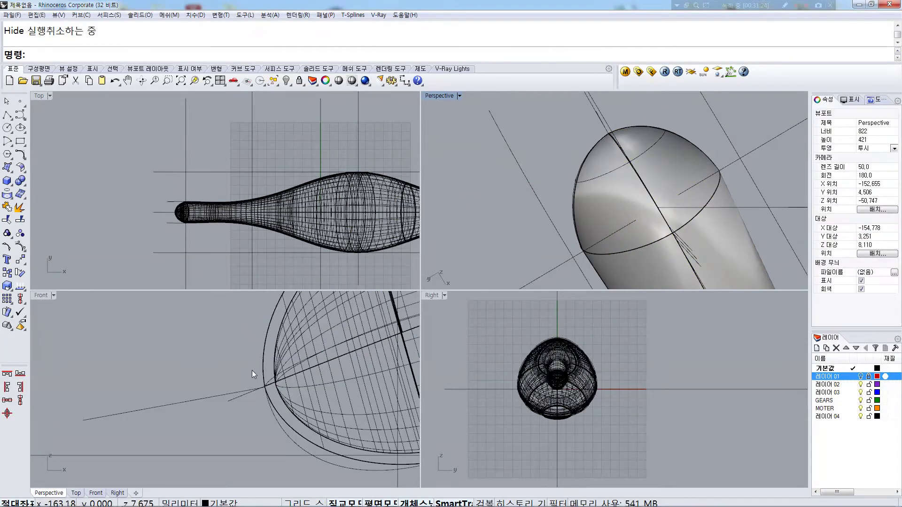
{"action": "left_click", "coordinate": [248, 395]}
{"action": "middle_click", "coordinate": [214, 178]}
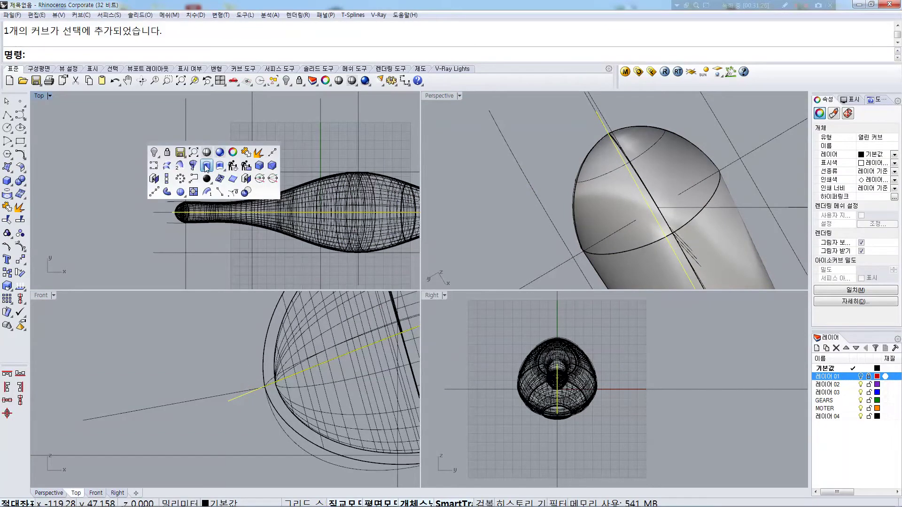
{"action": "left_click", "coordinate": [205, 165]}
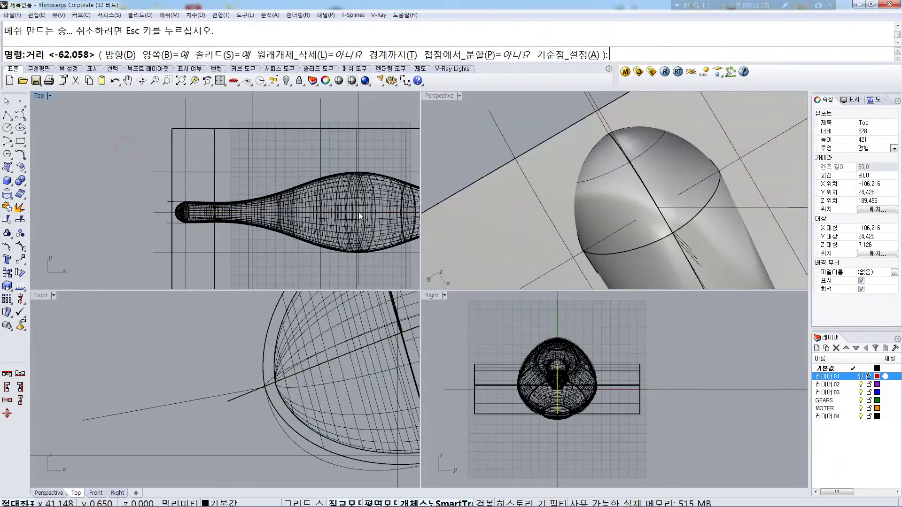
{"action": "key", "text": "Escape"}
Try to trim away the extruded parting surface outside the body, using the upper half as the cutting object
{"action": "key", "text": "ctrl+t"}
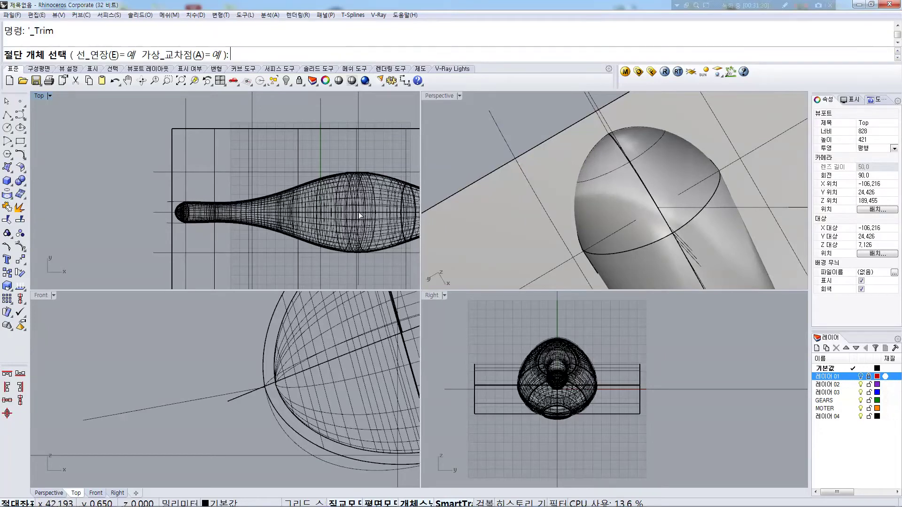
{"action": "left_click", "coordinate": [609, 202]}
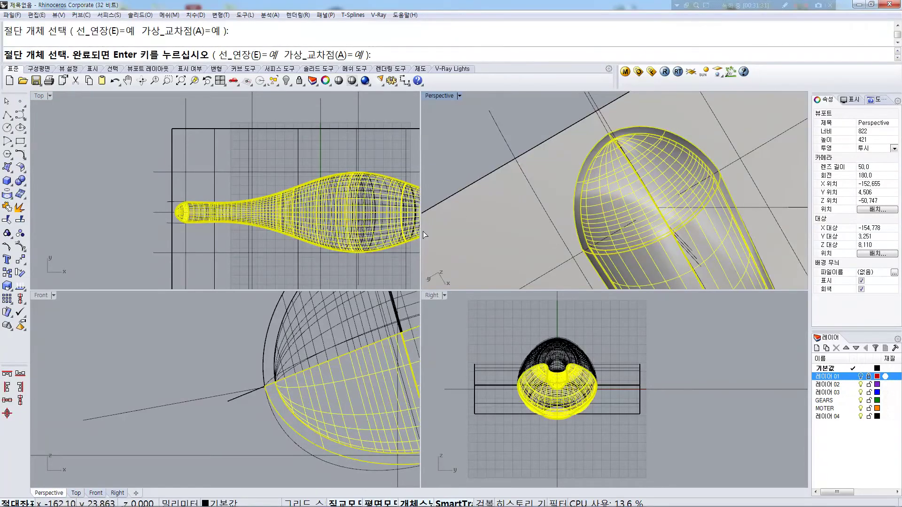
{"action": "left_click", "coordinate": [299, 347]}
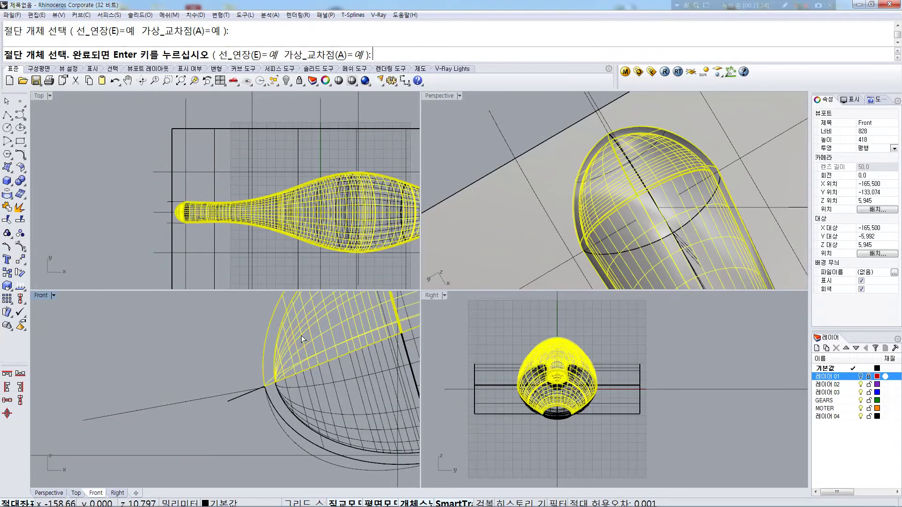
{"action": "key", "text": "Return"}
{"action": "left_click", "coordinate": [215, 144]}
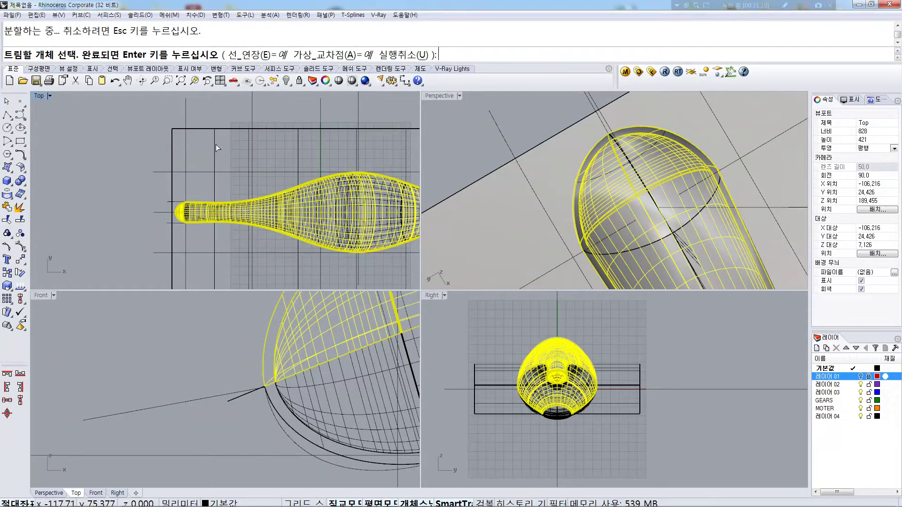
{"action": "key", "text": "Return"}
Select the upper half and examine its edges up close at the open end and around the neck tip joint
{"action": "right_click_drag", "start_coordinate": [666, 160], "coordinate": [709, 196]}
{"action": "scroll", "coordinate": [661, 224], "scroll_direction": "up", "scroll_amount": 10}
{"action": "key", "text": "Escape"}
{"action": "left_click", "coordinate": [709, 185]}
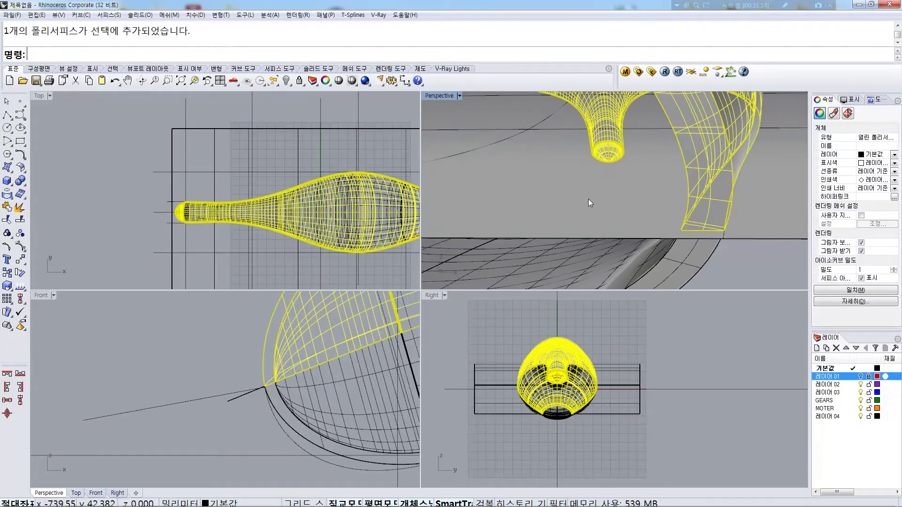
{"action": "scroll", "coordinate": [206, 206], "scroll_direction": "up", "scroll_amount": 10}
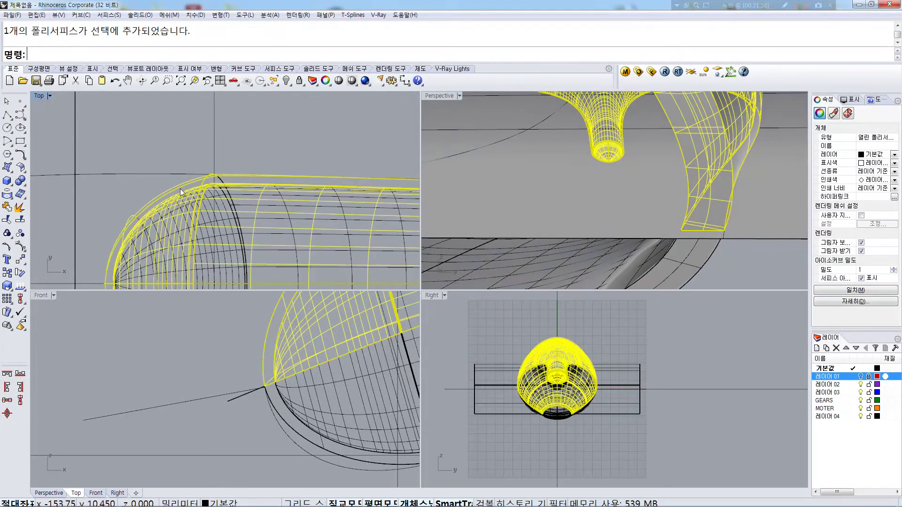
{"action": "scroll", "coordinate": [225, 161], "scroll_direction": "up", "scroll_amount": 3}
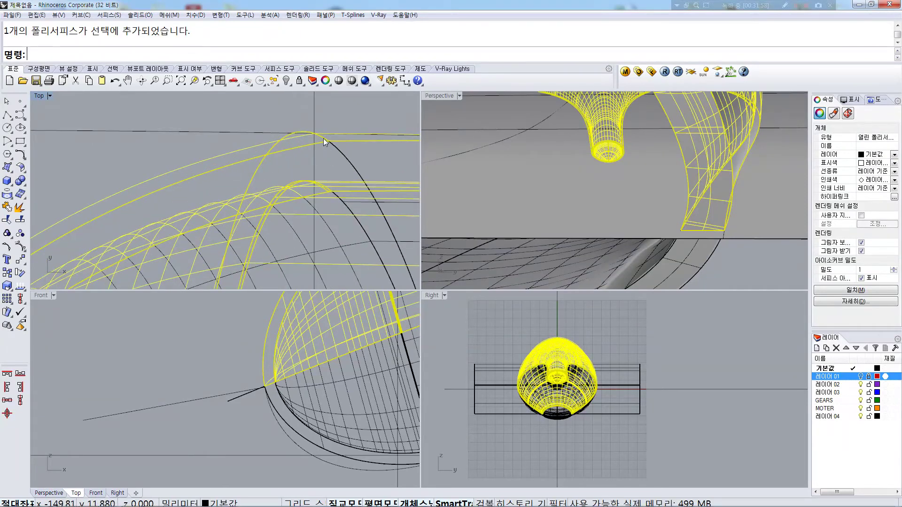
{"action": "scroll", "coordinate": [312, 185], "scroll_direction": "up", "scroll_amount": 6}
{"action": "right_click_drag", "start_coordinate": [284, 197], "coordinate": [308, 190]}
{"action": "scroll", "coordinate": [282, 188], "scroll_direction": "up", "scroll_amount": 6}
{"action": "scroll", "coordinate": [297, 190], "scroll_direction": "up", "scroll_amount": 4}
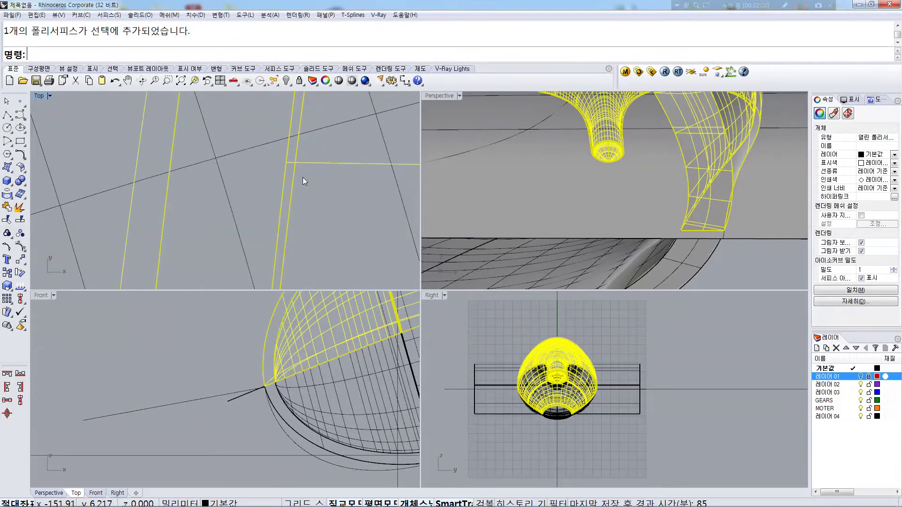
{"action": "scroll", "coordinate": [289, 177], "scroll_direction": "down", "scroll_amount": 8}
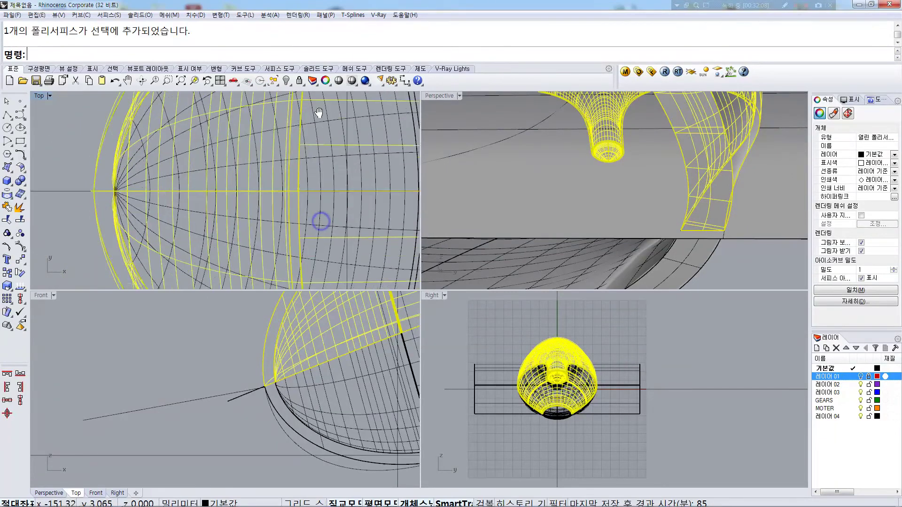
{"action": "scroll", "coordinate": [300, 157], "scroll_direction": "up", "scroll_amount": 8}
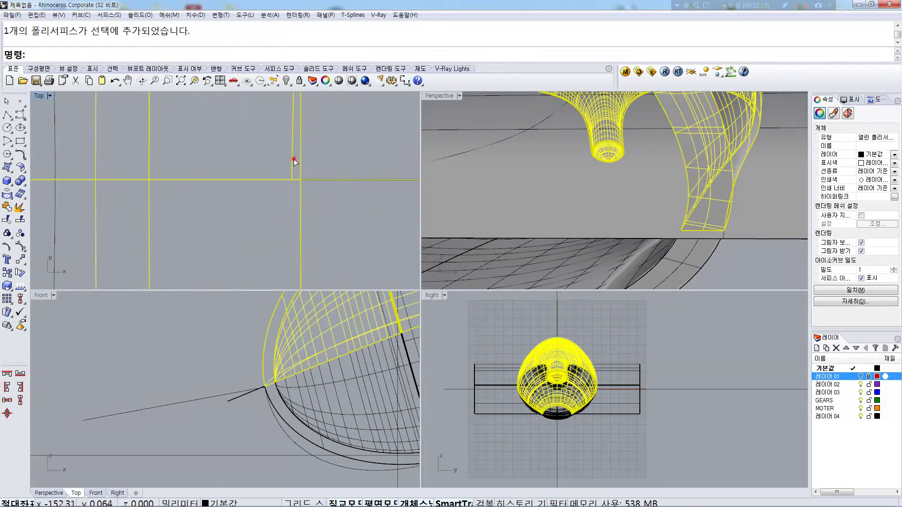
Isolate the upper half together with the slanted parting curve, hiding all other objects
{"action": "scroll", "coordinate": [323, 137], "scroll_direction": "down", "scroll_amount": 10}
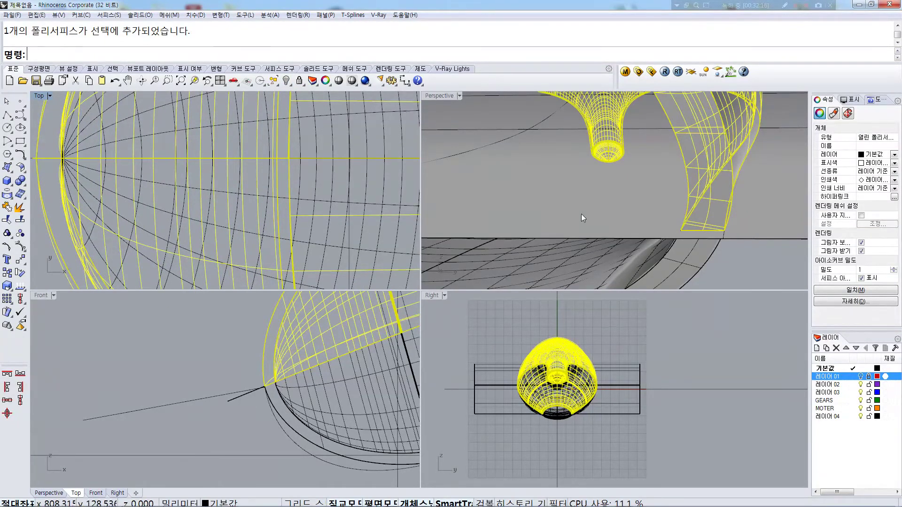
{"action": "left_click", "coordinate": [787, 193], "text": "shift"}
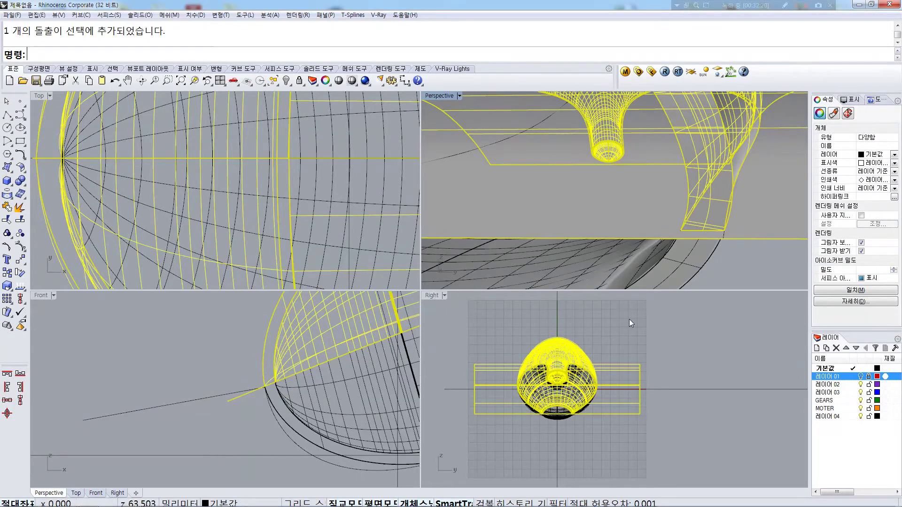
{"action": "key", "text": "Escape"}
{"action": "left_click", "coordinate": [358, 324]}
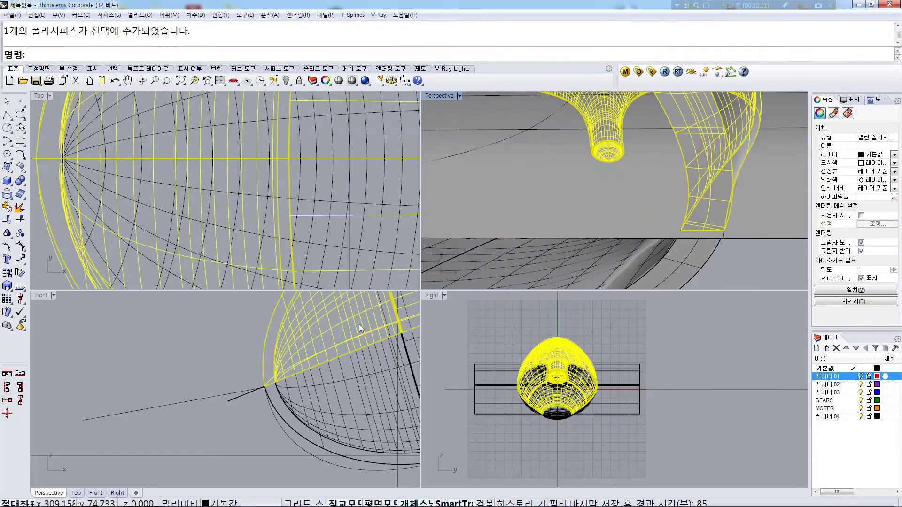
{"action": "left_click", "coordinate": [232, 403], "text": "shift"}
{"action": "left_click", "coordinate": [263, 420]}
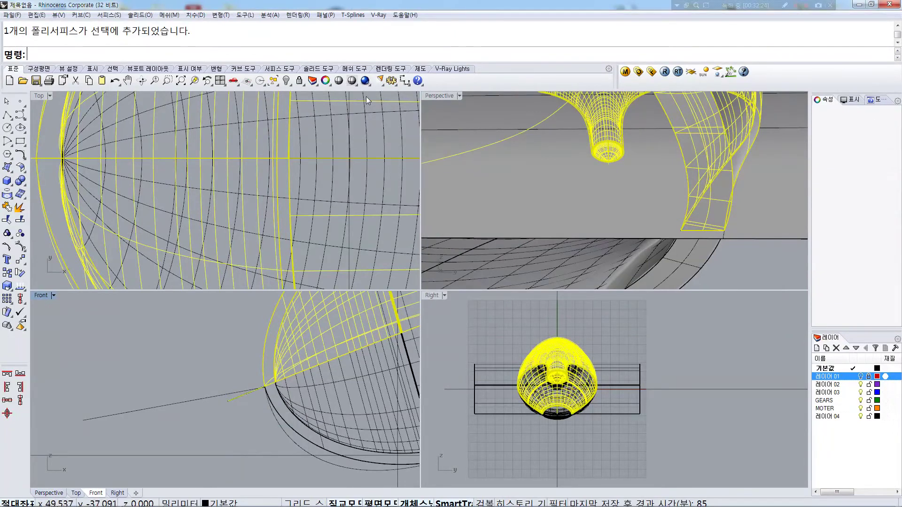
{"action": "left_click", "coordinate": [287, 81]}
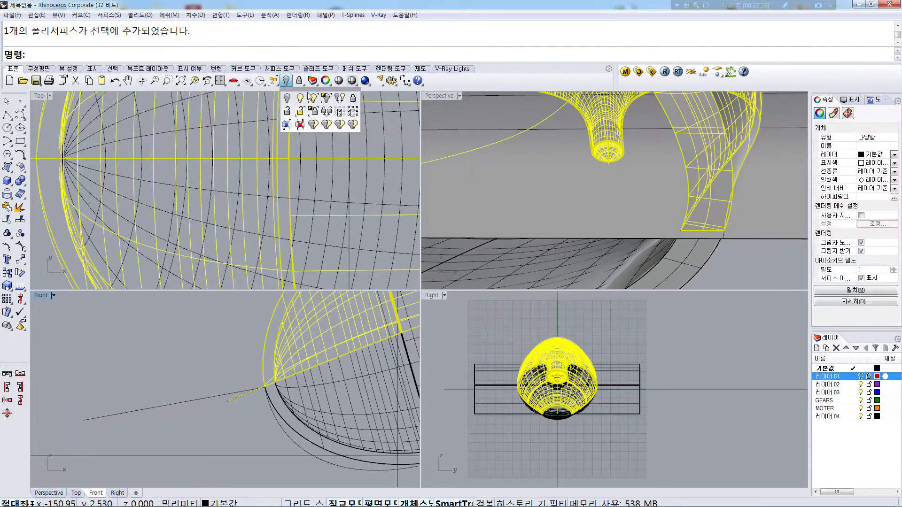
{"action": "left_click", "coordinate": [325, 97]}
Explode the upper half polysurface into separate surfaces
{"action": "right_click_drag", "start_coordinate": [605, 233], "coordinate": [626, 141]}
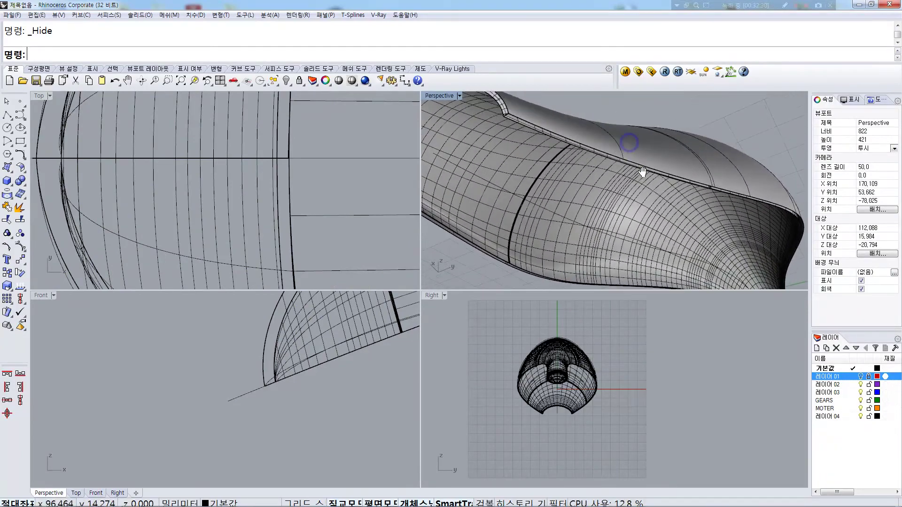
{"action": "left_click", "coordinate": [631, 207]}
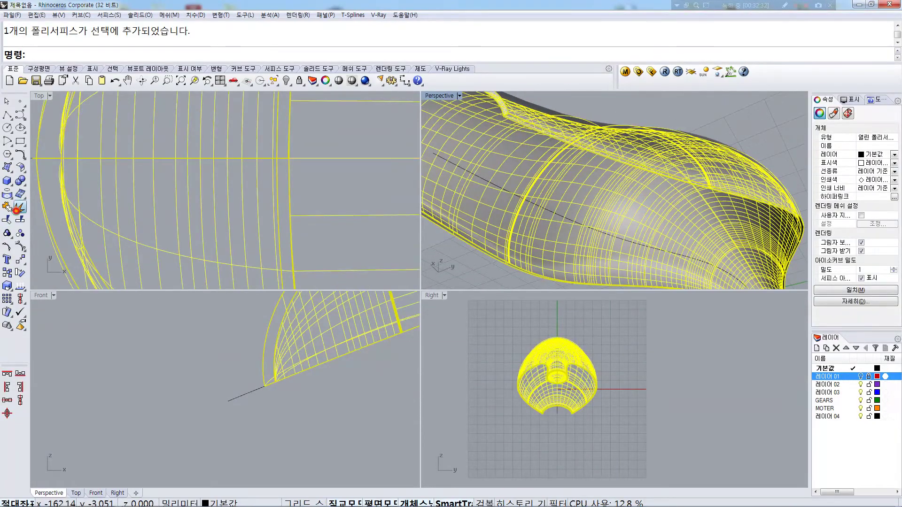
{"action": "left_click", "coordinate": [19, 207]}
Delete the half of the inner tip surface whose corner bulges away from the joint with the inner wall
{"action": "right_click_drag", "start_coordinate": [610, 194], "coordinate": [610, 150]}
{"action": "right_click_drag", "start_coordinate": [384, 323], "coordinate": [284, 385]}
{"action": "scroll", "coordinate": [263, 303], "scroll_direction": "up", "scroll_amount": 5}
{"action": "right_click_drag", "start_coordinate": [263, 303], "coordinate": [282, 374]}
{"action": "scroll", "coordinate": [277, 368], "scroll_direction": "up", "scroll_amount": 6}
{"action": "scroll", "coordinate": [271, 363], "scroll_direction": "up", "scroll_amount": 4}
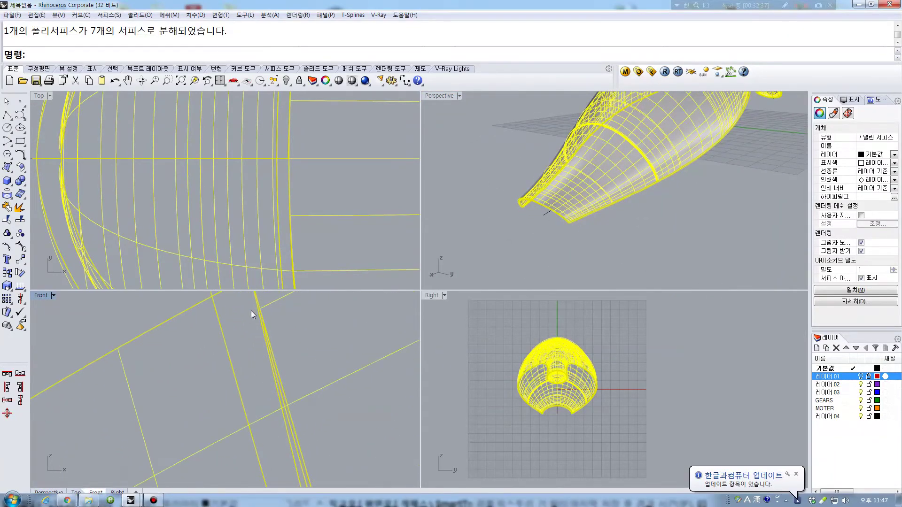
{"action": "scroll", "coordinate": [240, 351], "scroll_direction": "down", "scroll_amount": 2}
{"action": "left_click", "coordinate": [238, 353]}
{"action": "left_click", "coordinate": [238, 365]}
{"action": "scroll", "coordinate": [300, 346], "scroll_direction": "down", "scroll_amount": 2}
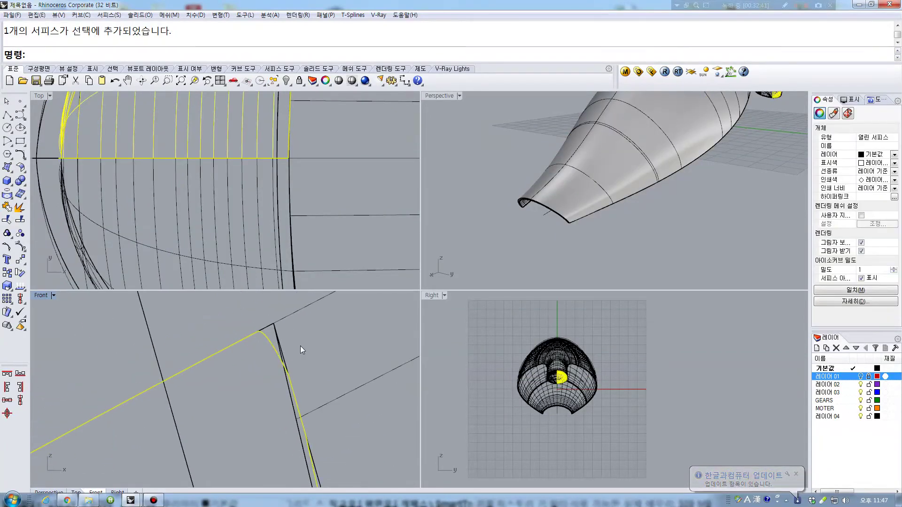
{"action": "left_click", "coordinate": [268, 339]}
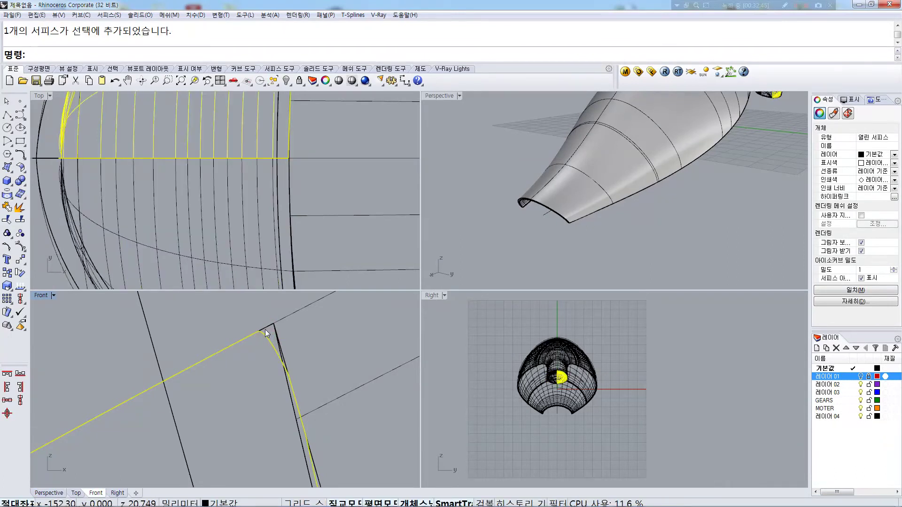
{"action": "mouse_move", "coordinate": [611, 178]}
{"action": "right_mouse_down"}
{"action": "mouse_move", "coordinate": [543, 235]}
{"action": "mouse_move", "coordinate": [671, 146]}
{"action": "mouse_move", "coordinate": [641, 168]}
{"action": "mouse_move", "coordinate": [522, 174]}
{"action": "mouse_move", "coordinate": [605, 175]}
{"action": "right_mouse_up"}
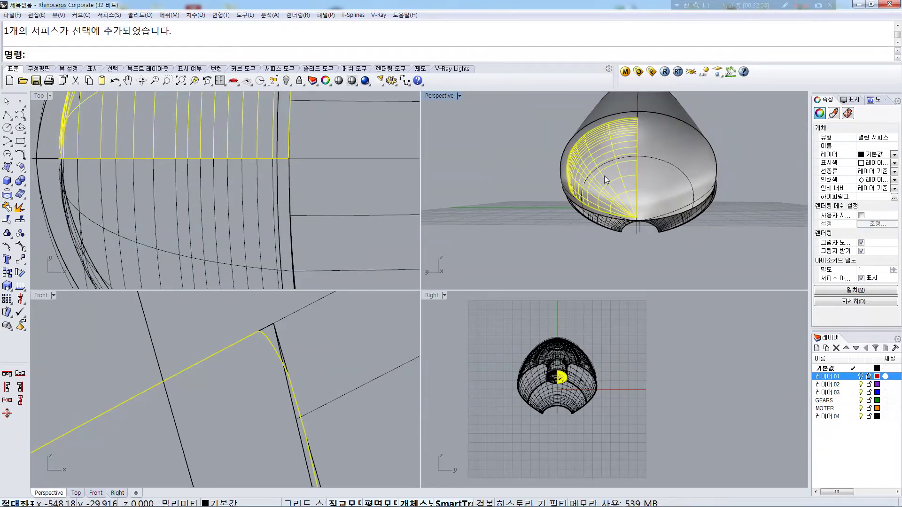
{"action": "scroll", "coordinate": [299, 200], "scroll_direction": "down", "scroll_amount": 2}
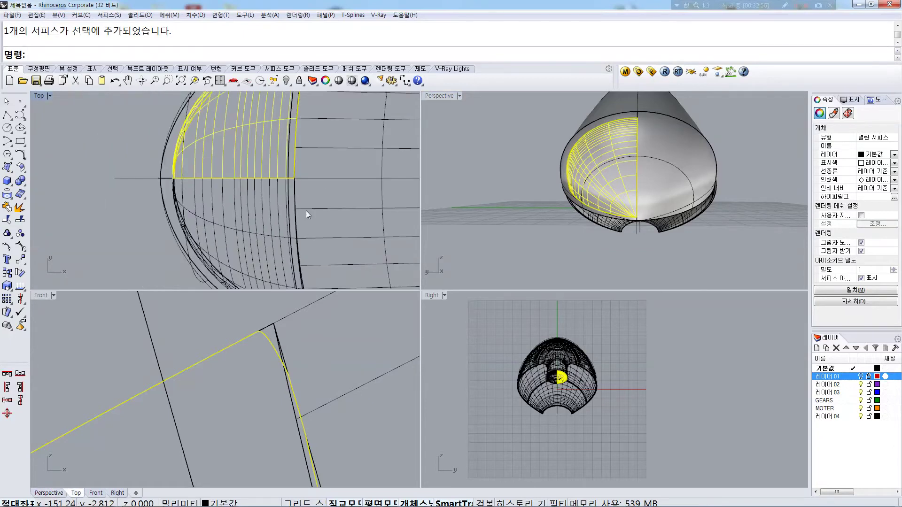
{"action": "scroll", "coordinate": [289, 185], "scroll_direction": "down", "scroll_amount": 2}
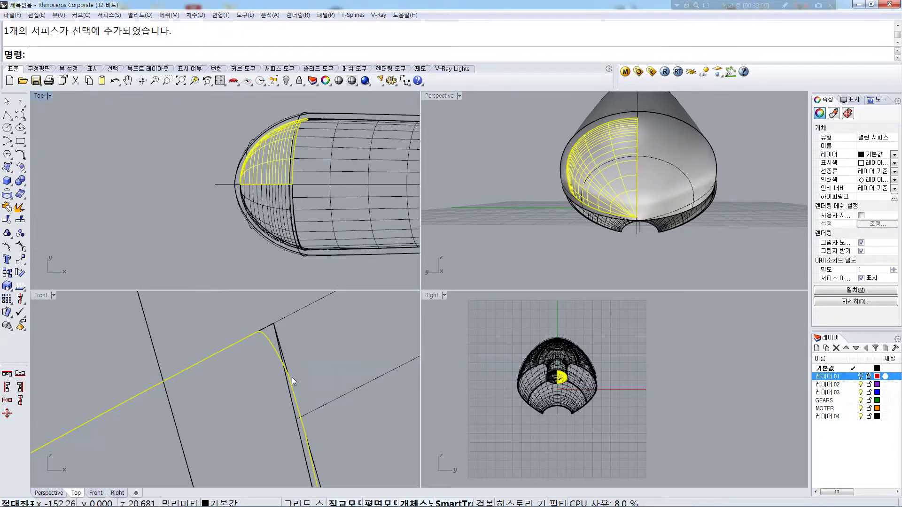
{"action": "scroll", "coordinate": [279, 354], "scroll_direction": "up", "scroll_amount": 2}
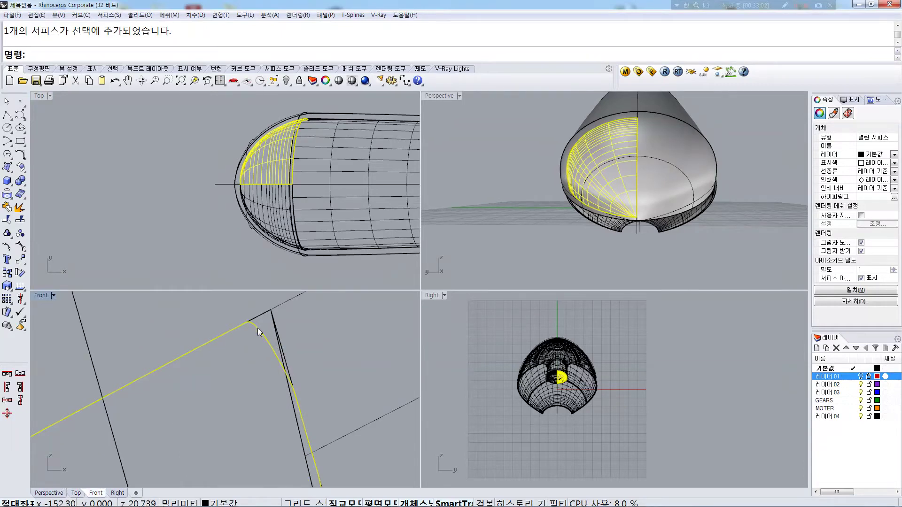
{"action": "key", "text": "Delete"}
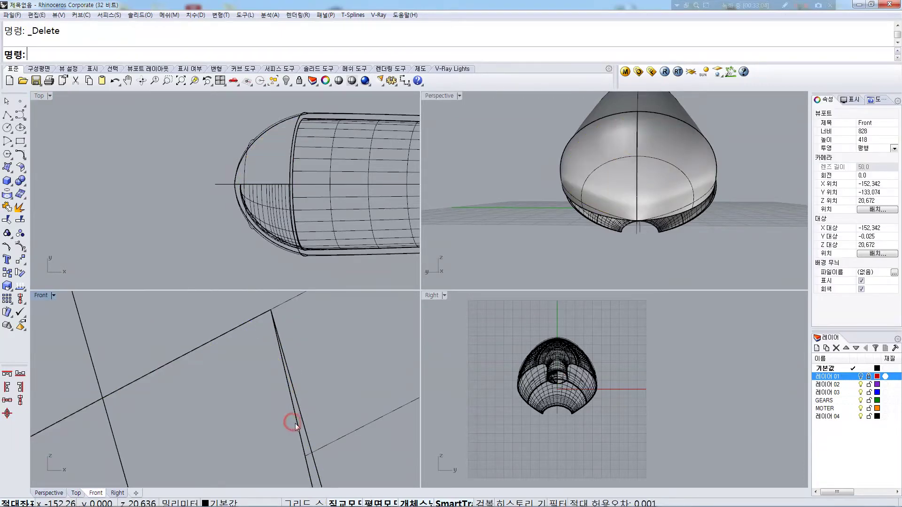
Mirror a copy of the remaining inner tip surface across the body's centre line and check both halves
{"action": "left_click", "coordinate": [295, 422]}
{"action": "left_click", "coordinate": [305, 428]}
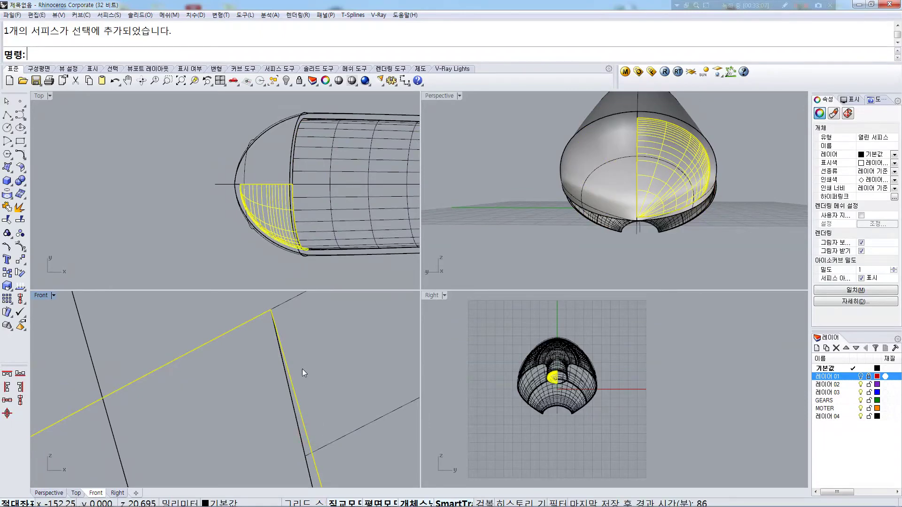
{"action": "type", "text": "mi"}
{"action": "key", "text": "Return"}
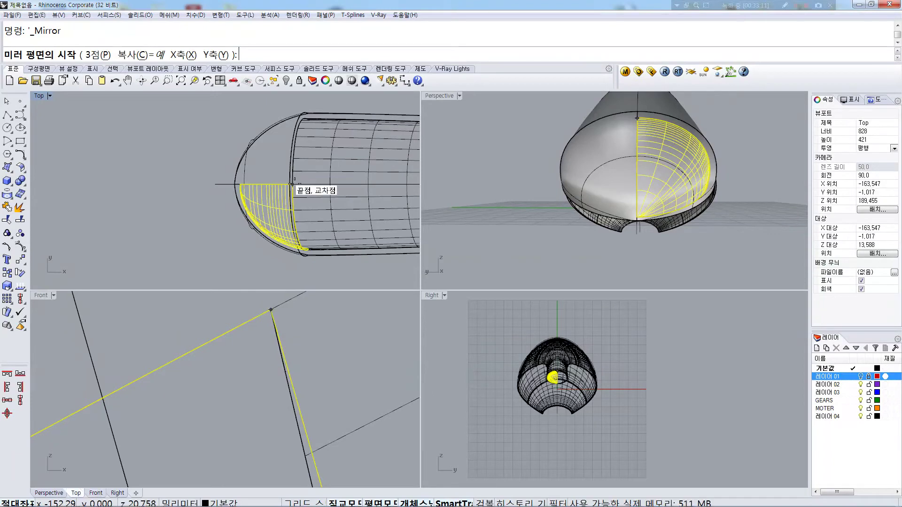
{"action": "left_click", "coordinate": [291, 181]}
{"action": "left_click", "coordinate": [159, 180]}
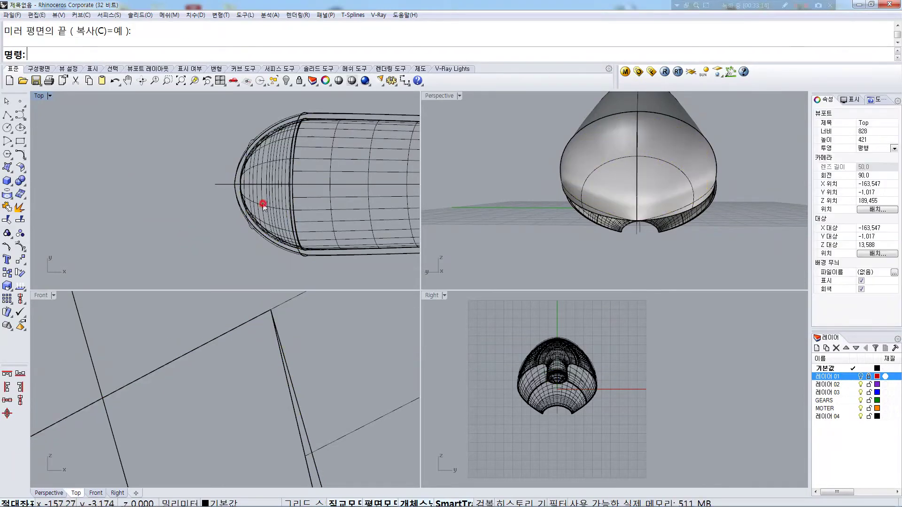
{"action": "left_click", "coordinate": [262, 168], "text": "shift"}
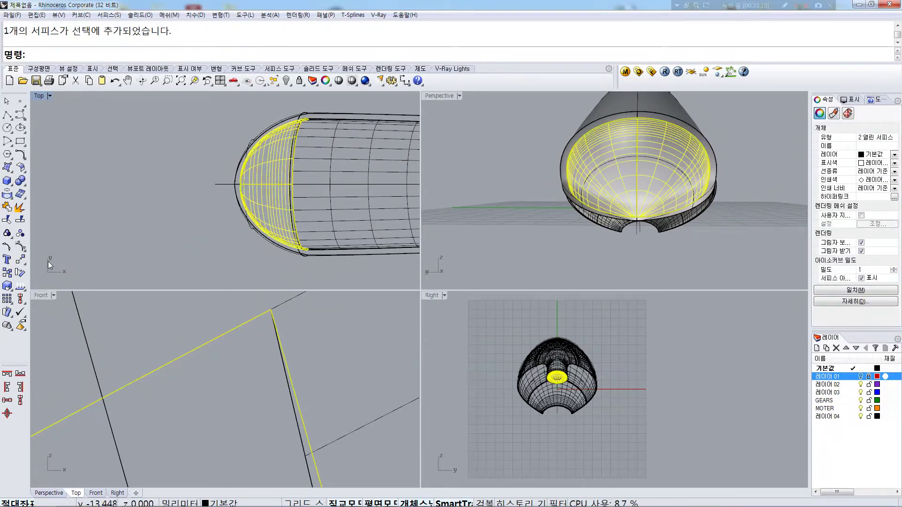
{"action": "left_click", "coordinate": [138, 319]}
{"action": "left_click", "coordinate": [343, 442]}
Try to trim the overlap at the inner tip joint, using the tip surfaces and the inner wall as cutting objects
{"action": "type", "text": "trim"}
{"action": "key", "text": "Return"}
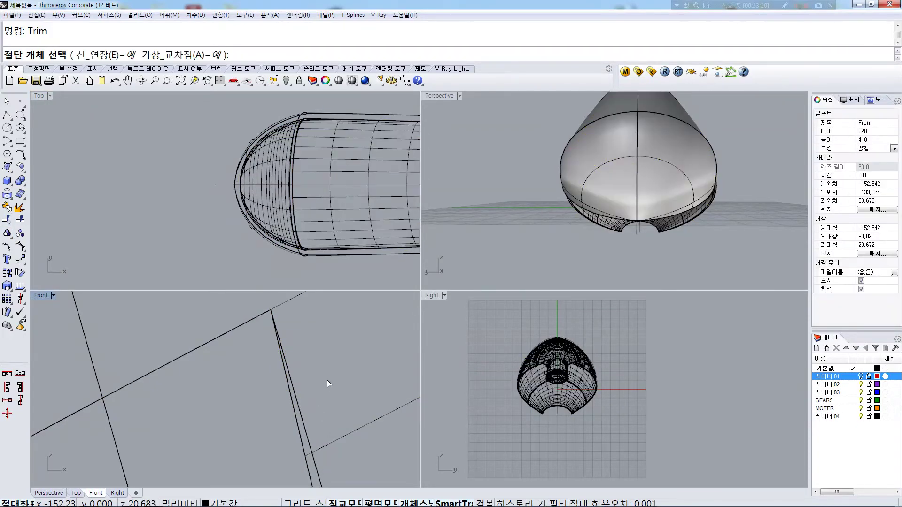
{"action": "left_click", "coordinate": [306, 438]}
{"action": "left_click", "coordinate": [306, 438]}
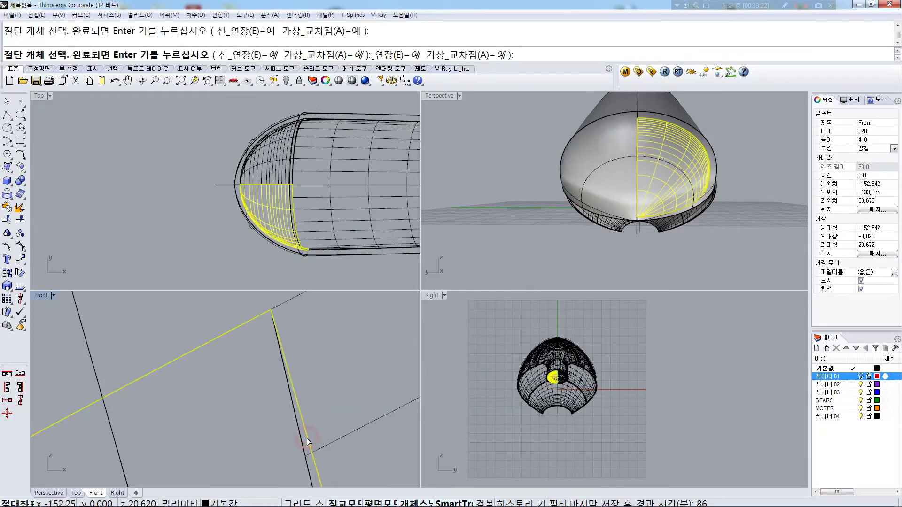
{"action": "left_click", "coordinate": [306, 438]}
{"action": "left_click", "coordinate": [302, 441]}
{"action": "key", "text": "Return"}
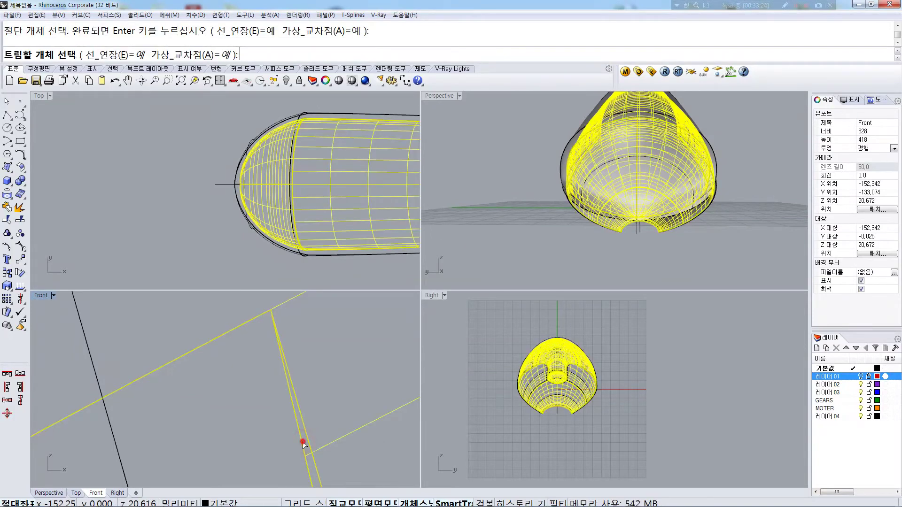
{"action": "left_click", "coordinate": [302, 441]}
{"action": "left_click", "coordinate": [307, 441]}
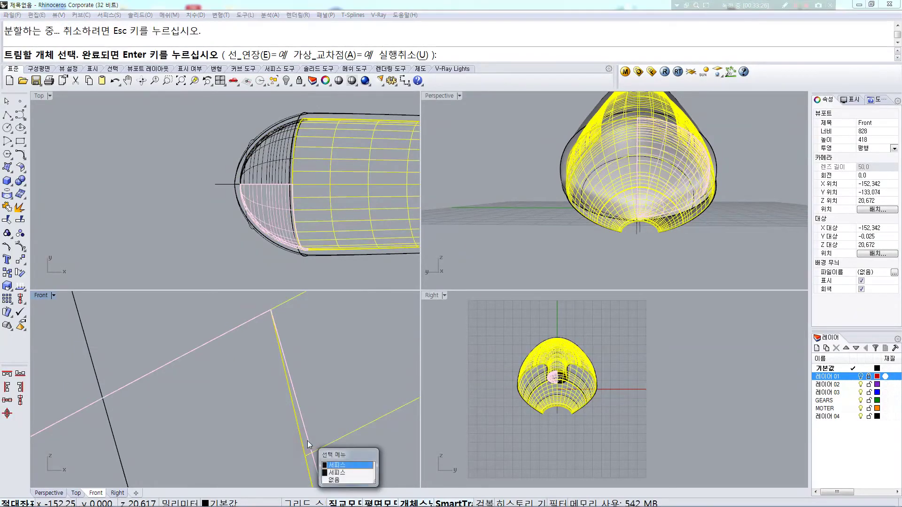
{"action": "left_click", "coordinate": [307, 441]}
{"action": "left_click", "coordinate": [307, 440]}
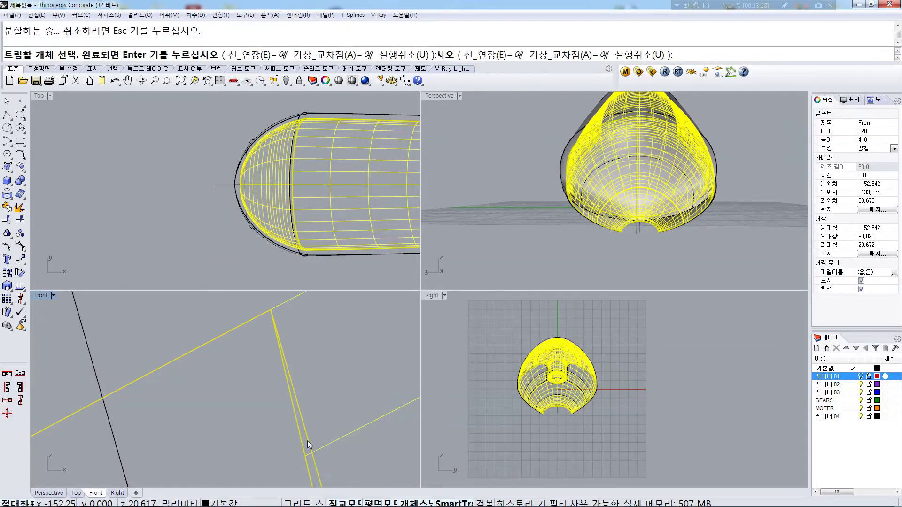
{"action": "left_click", "coordinate": [308, 441]}
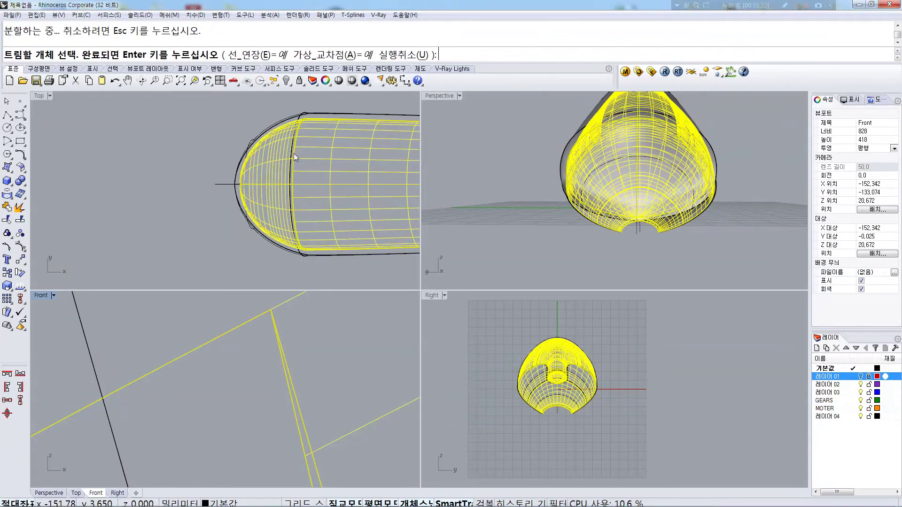
{"action": "scroll", "coordinate": [300, 112], "scroll_direction": "up", "scroll_amount": 8}
{"action": "right_click_drag", "start_coordinate": [335, 120], "coordinate": [357, 141]}
{"action": "scroll", "coordinate": [369, 143], "scroll_direction": "up", "scroll_amount": 2}
{"action": "key", "text": "Return"}
Try to trim the inner wall's edge at the tip shoulder, using only the mirrored tip surface as the cutting object
{"action": "key", "text": "Return"}
{"action": "left_click", "coordinate": [362, 139]}
{"action": "right_click", "coordinate": [350, 132]}
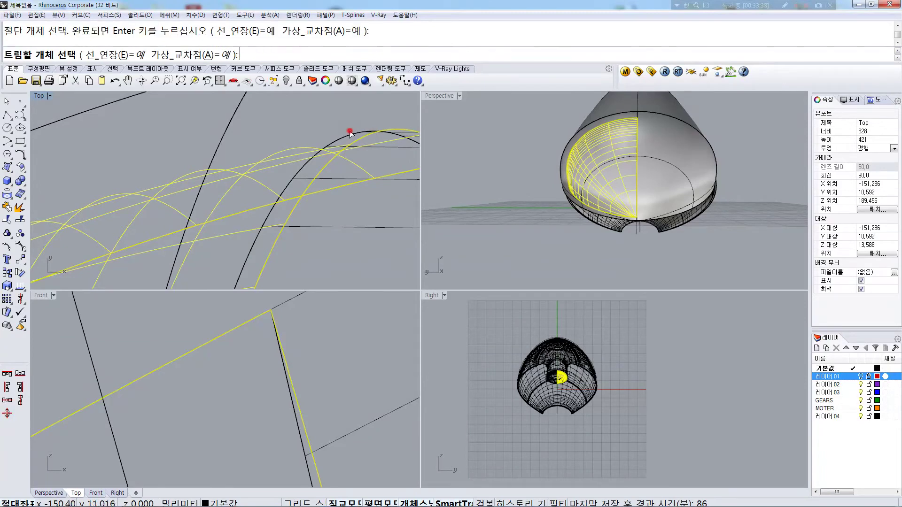
{"action": "left_click", "coordinate": [349, 131]}
{"action": "right_click", "coordinate": [350, 129]}
{"action": "scroll", "coordinate": [351, 129], "scroll_direction": "down", "scroll_amount": 2}
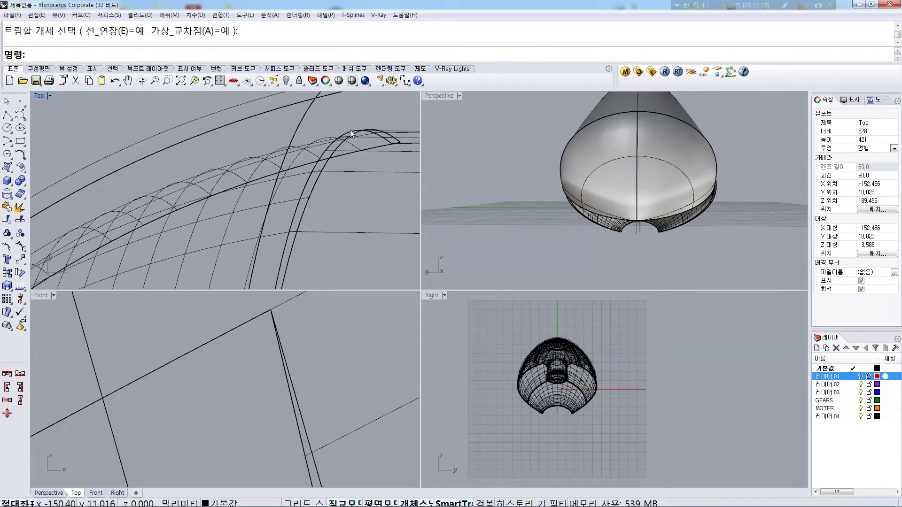
{"action": "left_click", "coordinate": [322, 139]}
{"action": "right_click", "coordinate": [321, 139]}
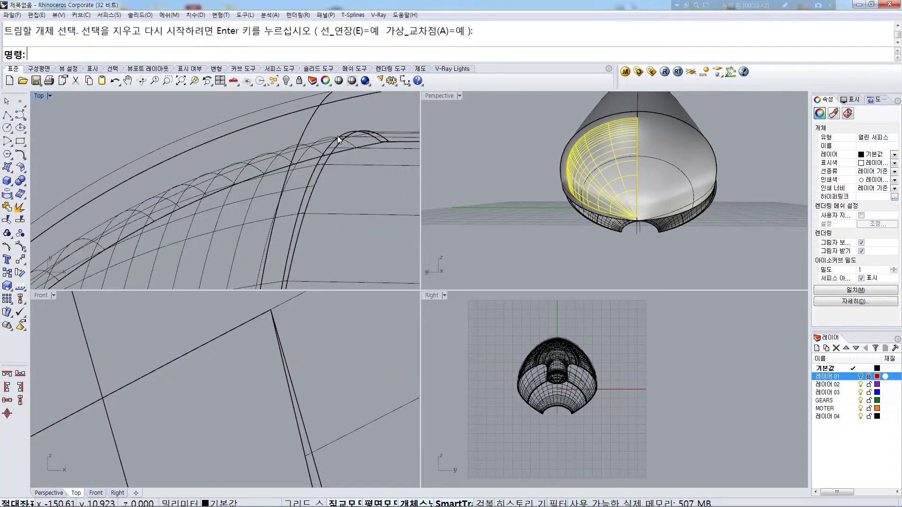
Try to trim the inner wall's edge at the tip shoulder, using both inner tip halves as cutting objects
{"action": "right_click", "coordinate": [338, 136]}
{"action": "scroll", "coordinate": [337, 136], "scroll_direction": "down", "scroll_amount": 3}
{"action": "left_click", "coordinate": [332, 137]}
{"action": "scroll", "coordinate": [332, 137], "scroll_direction": "down", "scroll_amount": 6}
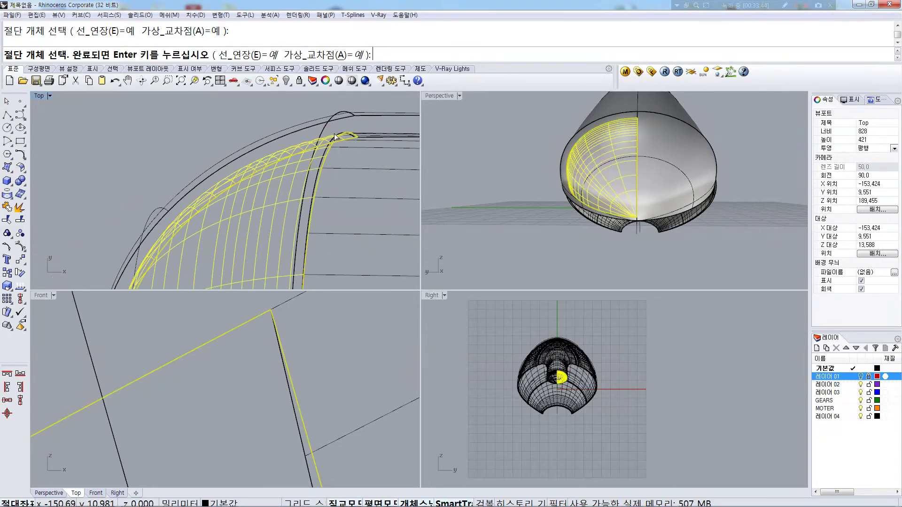
{"action": "right_click_drag", "start_coordinate": [308, 255], "coordinate": [349, 135]}
{"action": "left_click", "coordinate": [308, 219]}
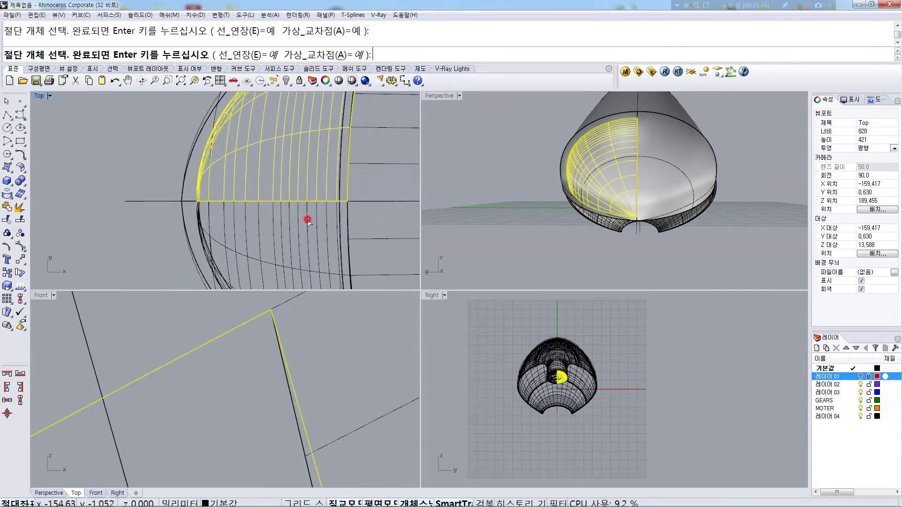
{"action": "scroll", "coordinate": [314, 214], "scroll_direction": "up", "scroll_amount": 5}
{"action": "right_click", "coordinate": [319, 207]}
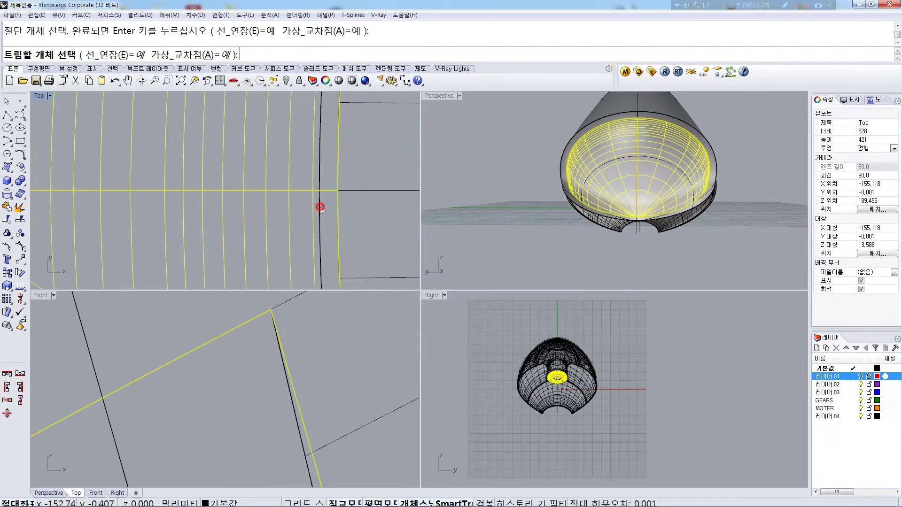
{"action": "left_click", "coordinate": [320, 207]}
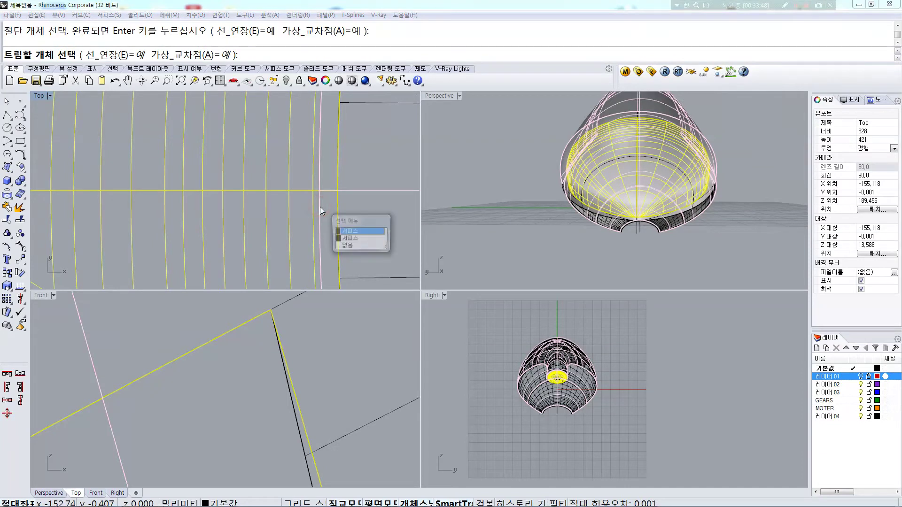
{"action": "left_click", "coordinate": [351, 232]}
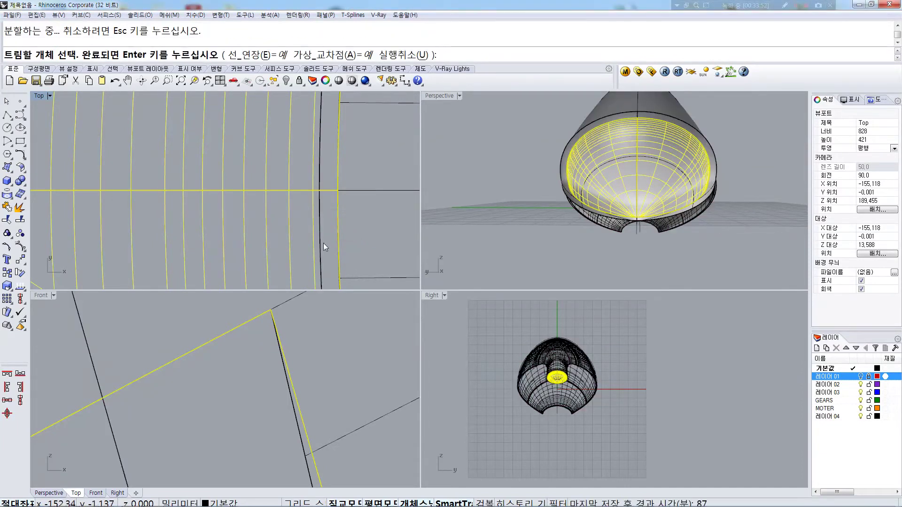
Try to trim the overlapping wall piece at the shoulder's upper corner with the two tip halves still set as cutting objects
{"action": "scroll", "coordinate": [261, 346], "scroll_direction": "down", "scroll_amount": 3}
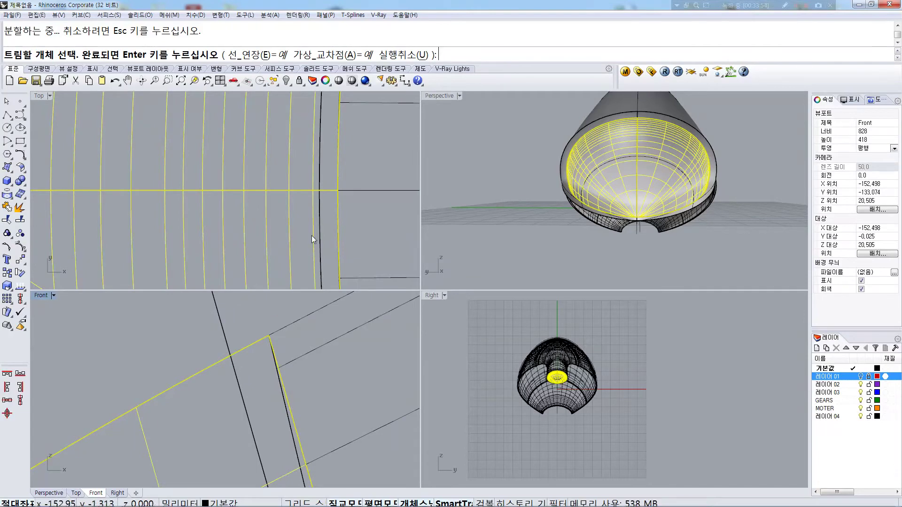
{"action": "scroll", "coordinate": [311, 247], "scroll_direction": "down", "scroll_amount": 8}
{"action": "scroll", "coordinate": [334, 158], "scroll_direction": "up", "scroll_amount": 6}
{"action": "left_click", "coordinate": [360, 148]}
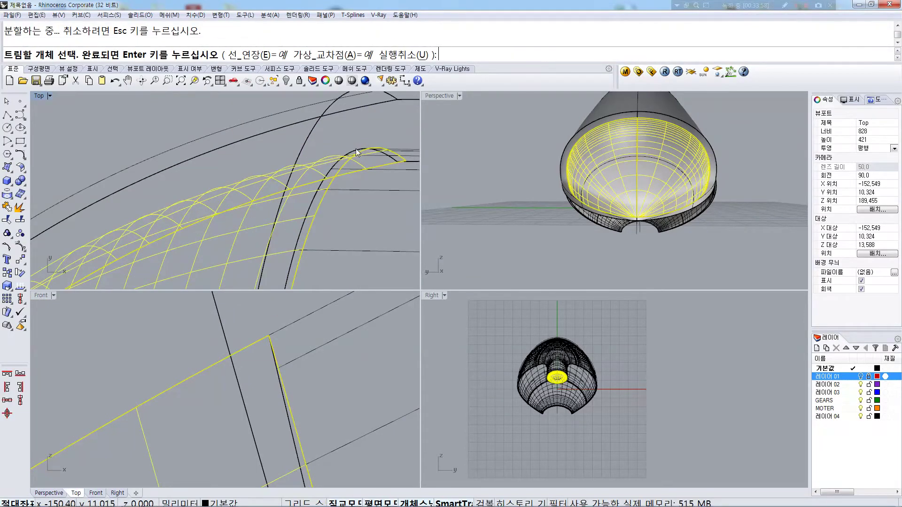
{"action": "scroll", "coordinate": [362, 148], "scroll_direction": "up", "scroll_amount": 2}
{"action": "left_click", "coordinate": [375, 151]}
{"action": "key", "text": "Return"}
Try trimming the upper corner overlap with one inner tip half and the inner wall as cutting objects, and abandon the command
{"action": "key", "text": "Return"}
{"action": "left_click", "coordinate": [375, 154]}
{"action": "scroll", "coordinate": [351, 161], "scroll_direction": "up", "scroll_amount": 4}
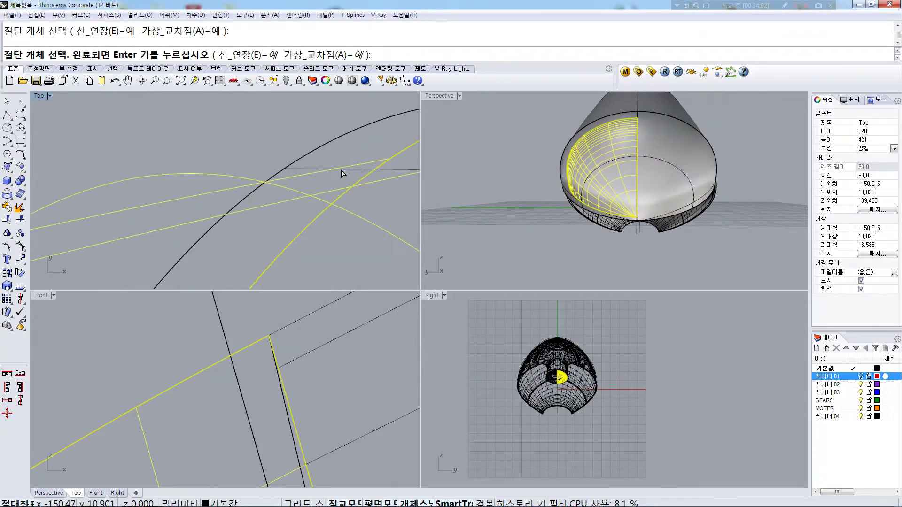
{"action": "left_click", "coordinate": [320, 142]}
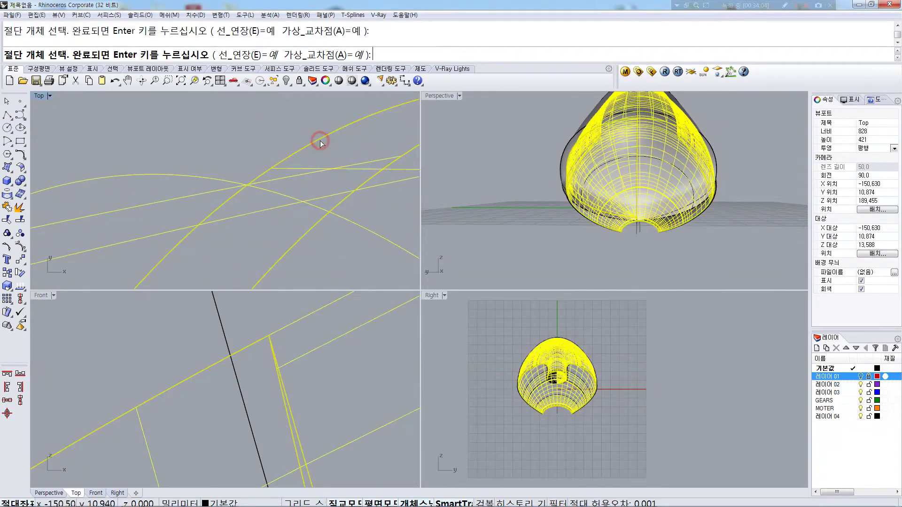
{"action": "key", "text": "Return"}
{"action": "key", "text": "Return"}
{"action": "key", "text": "Return"}
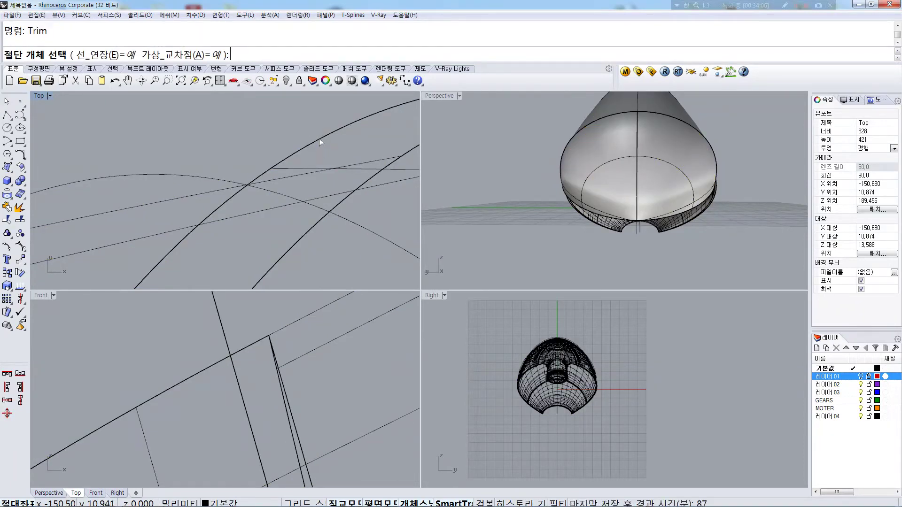
{"action": "left_click", "coordinate": [319, 139]}
{"action": "scroll", "coordinate": [398, 156], "scroll_direction": "down", "scroll_amount": 3}
{"action": "key", "text": "Escape"}
Join the two inner tip halves into a single surface
{"action": "scroll", "coordinate": [291, 188], "scroll_direction": "down", "scroll_amount": 2}
{"action": "scroll", "coordinate": [300, 163], "scroll_direction": "up", "scroll_amount": 5}
{"action": "left_click", "coordinate": [232, 203]}
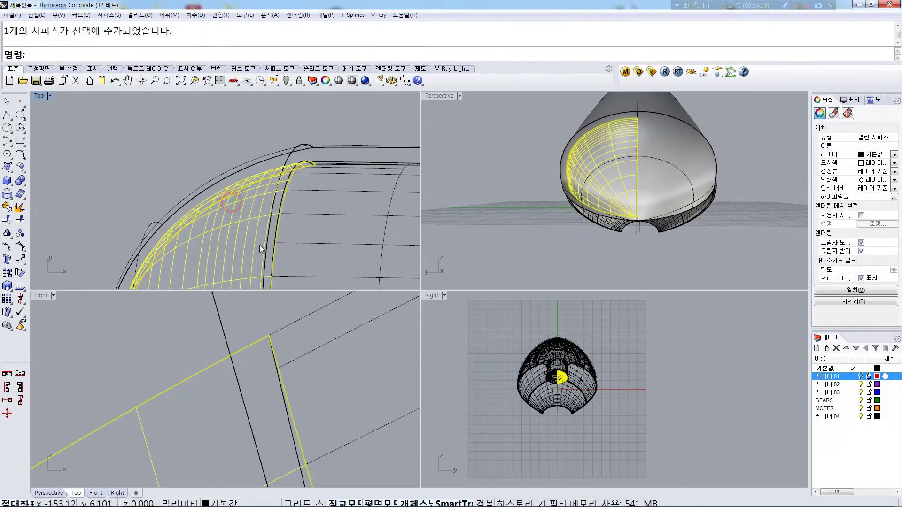
{"action": "scroll", "coordinate": [342, 137], "scroll_direction": "down", "scroll_amount": 2}
{"action": "left_click", "coordinate": [297, 225], "text": "shift"}
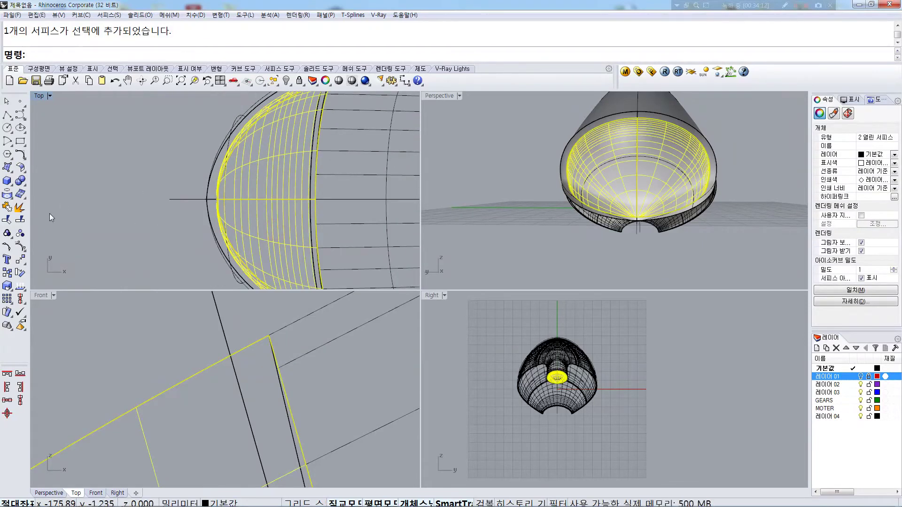
{"action": "left_click", "coordinate": [6, 207]}
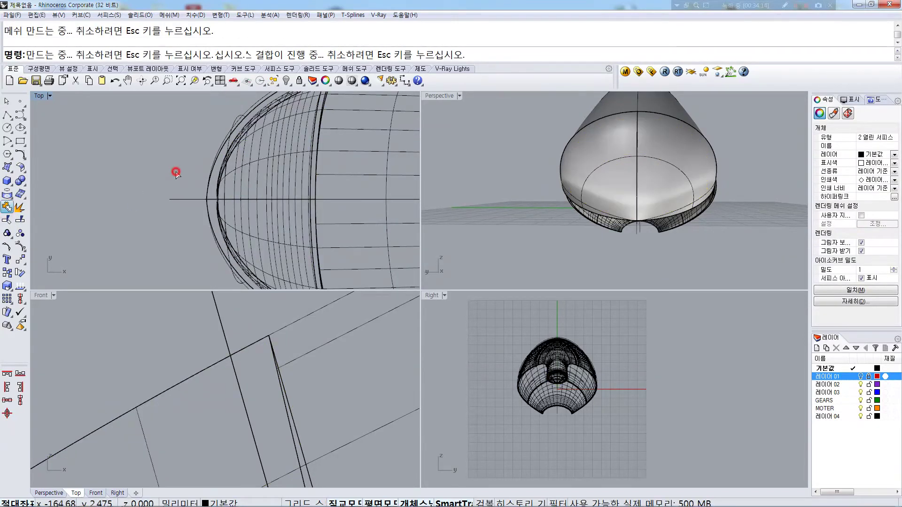
{"action": "left_click", "coordinate": [167, 150]}
Try to trim the overlap at the shoulder's lower corner, using the joined inner tip and the inner wall as cutting objects
{"action": "scroll", "coordinate": [324, 192], "scroll_direction": "up", "scroll_amount": 5}
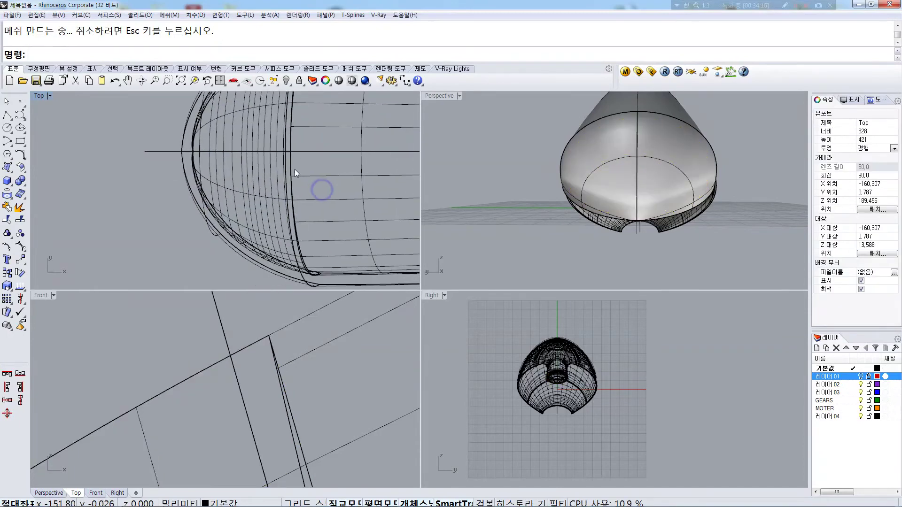
{"action": "right_click_drag", "start_coordinate": [356, 247], "coordinate": [319, 184]}
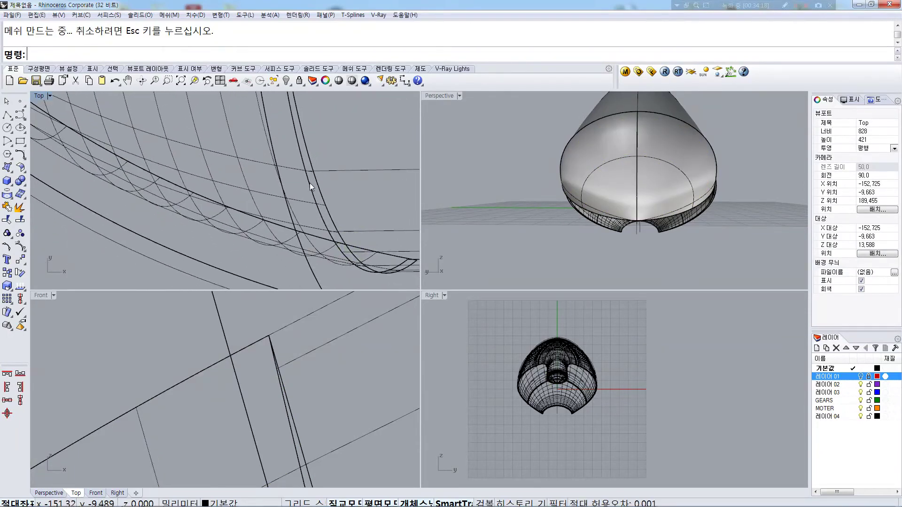
{"action": "key", "text": "Return"}
{"action": "left_click", "coordinate": [330, 225]}
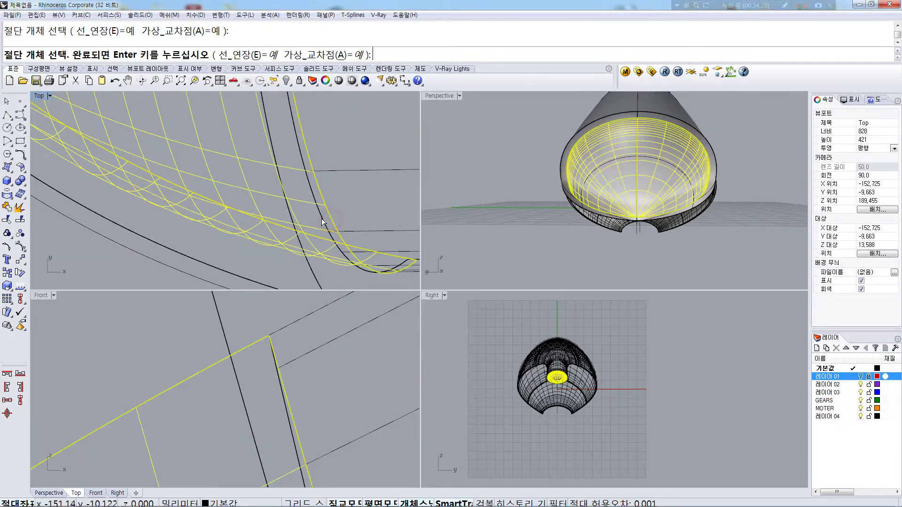
{"action": "left_click", "coordinate": [324, 218]}
{"action": "key", "text": "Return"}
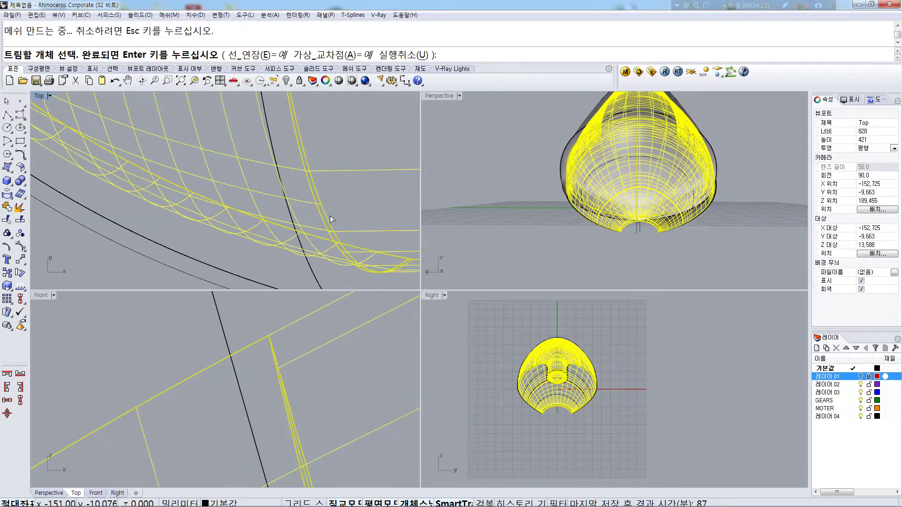
{"action": "left_click", "coordinate": [322, 221]}
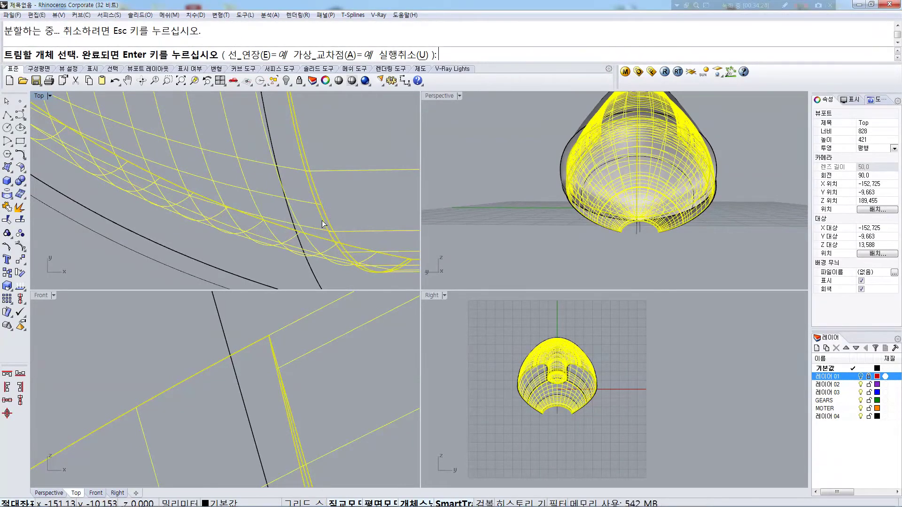
{"action": "scroll", "coordinate": [400, 270], "scroll_direction": "up", "scroll_amount": 3}
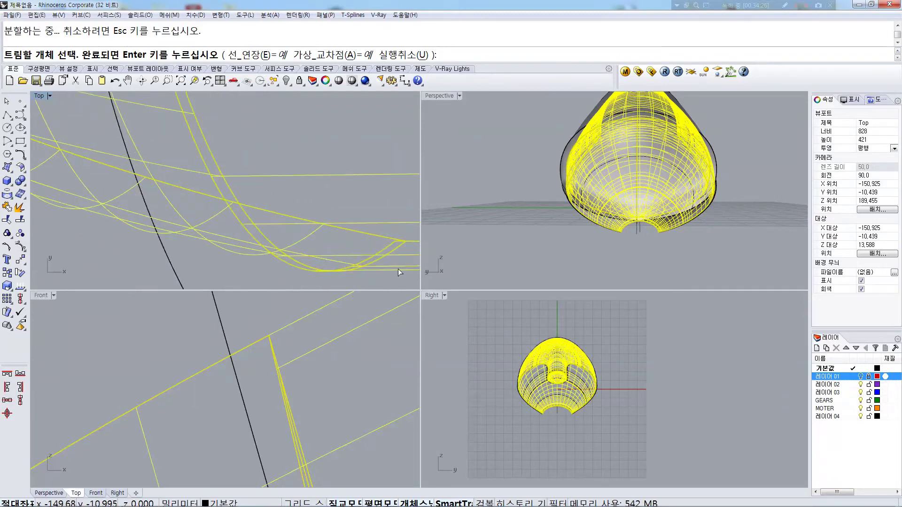
{"action": "right_click_drag", "start_coordinate": [394, 232], "coordinate": [337, 224]}
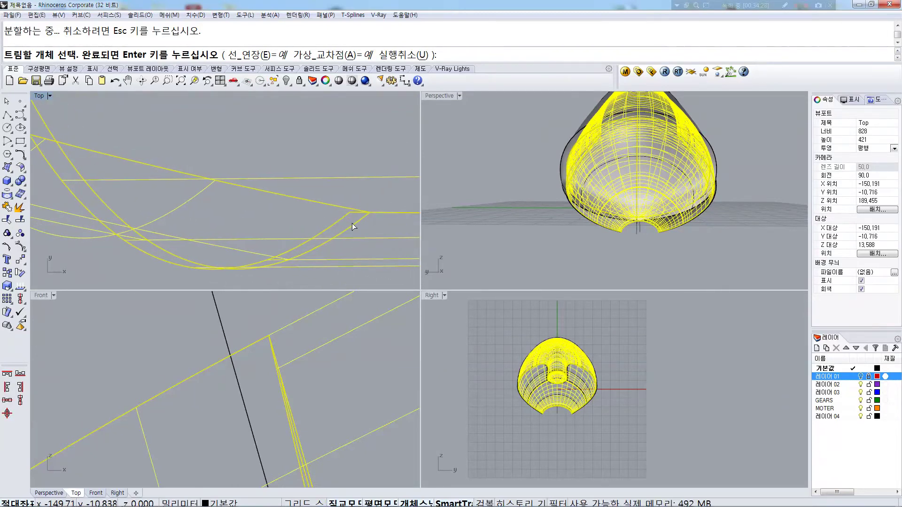
Restart Trim and try once more to cut off the short wall overlap at the shoulder's lower corner
{"action": "key", "text": "Return"}
{"action": "key", "text": "Return"}
{"action": "left_click", "coordinate": [342, 207]}
{"action": "key", "text": "Return"}
{"action": "left_click", "coordinate": [346, 215]}
{"action": "scroll", "coordinate": [337, 220], "scroll_direction": "down", "scroll_amount": 2}
{"action": "scroll", "coordinate": [332, 217], "scroll_direction": "down", "scroll_amount": 6}
{"action": "key", "text": "Return"}
{"action": "scroll", "coordinate": [320, 218], "scroll_direction": "down", "scroll_amount": 5}
{"action": "right_click_drag", "start_coordinate": [336, 181], "coordinate": [227, 238]}
{"action": "scroll", "coordinate": [227, 240], "scroll_direction": "down", "scroll_amount": 3}
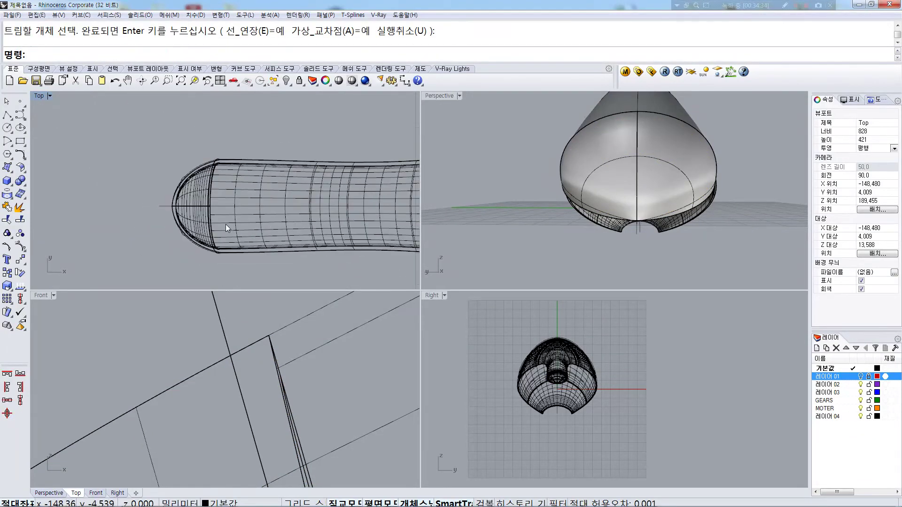
Draw a straight line along the body's centre line in the Top view, extending past the wide end
{"action": "middle_click", "coordinate": [230, 219]}
{"action": "right_click", "coordinate": [288, 201]}
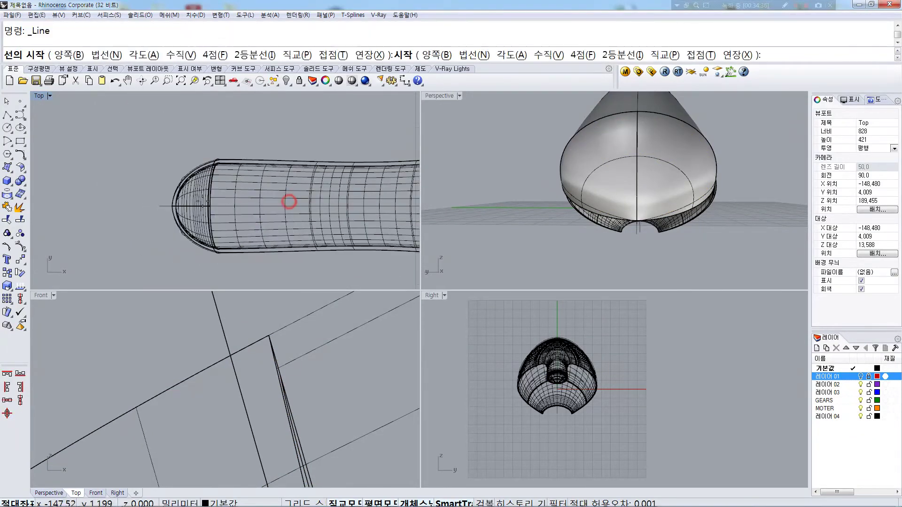
{"action": "left_click", "coordinate": [158, 206]}
{"action": "scroll", "coordinate": [352, 205], "scroll_direction": "down", "scroll_amount": 5}
{"action": "left_click", "coordinate": [353, 205]}
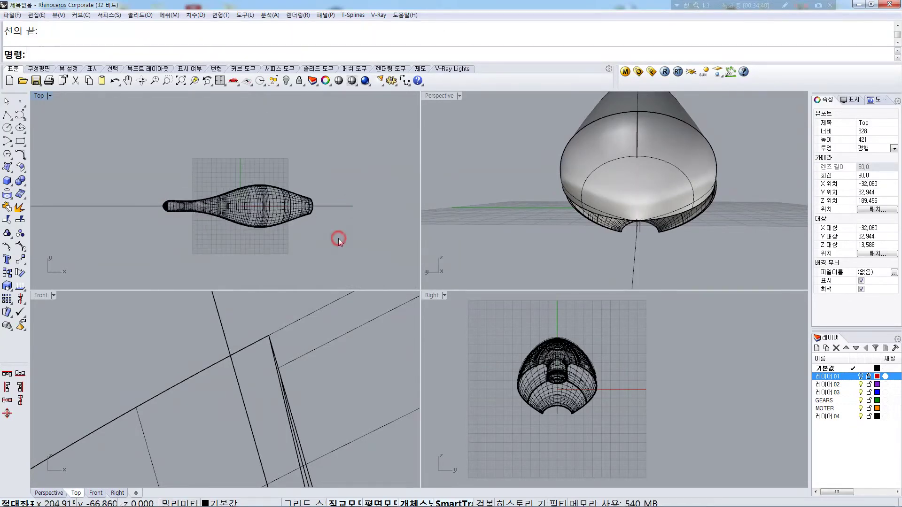
Trim away the body surfaces above the centre line in the Top view, using the new line as the cutting object
{"action": "type", "text": "Trim"}
{"action": "key", "text": "Return"}
{"action": "left_click", "coordinate": [319, 206]}
{"action": "key", "text": "Return"}
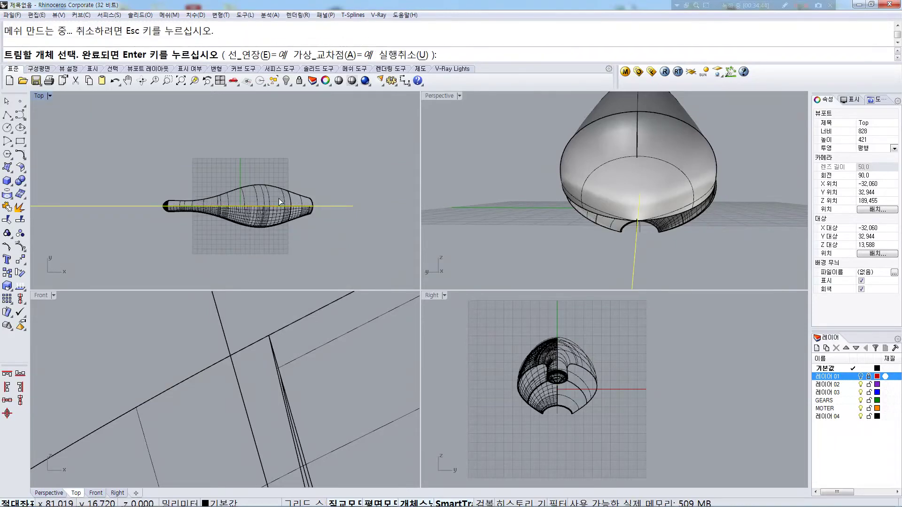
{"action": "left_click", "coordinate": [196, 198]}
{"action": "scroll", "coordinate": [184, 194], "scroll_direction": "up", "scroll_amount": 5}
{"action": "left_click", "coordinate": [169, 211]}
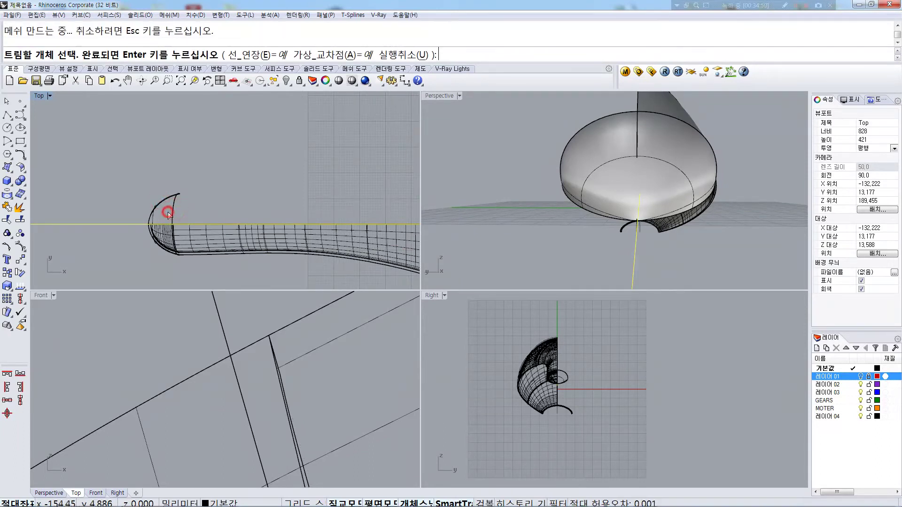
Delete the leftover half of the outer tip surface above the centre line
{"action": "scroll", "coordinate": [182, 212], "scroll_direction": "up", "scroll_amount": 5}
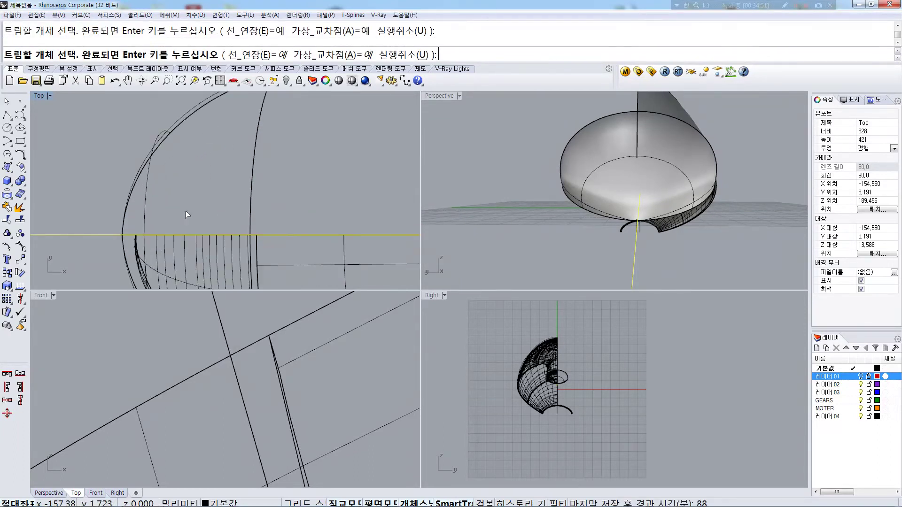
{"action": "right_click", "coordinate": [185, 211]}
{"action": "left_click", "coordinate": [251, 187]}
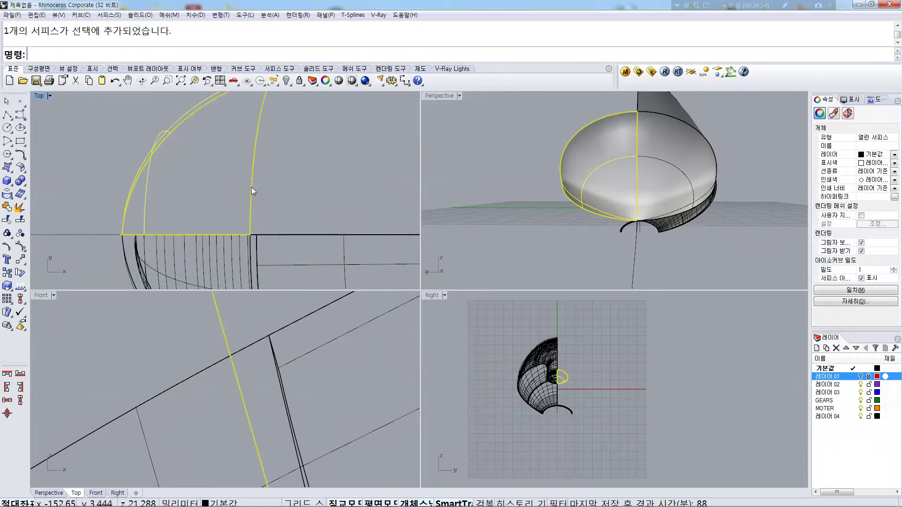
{"action": "key", "text": "Delete"}
Trim the leftover piece above the centre line at the body's wide end, using the centre line as the cutting object
{"action": "scroll", "coordinate": [224, 203], "scroll_direction": "down", "scroll_amount": 3}
{"action": "right_click_drag", "start_coordinate": [360, 207], "coordinate": [213, 207]}
{"action": "scroll", "coordinate": [212, 206], "scroll_direction": "up", "scroll_amount": 12}
{"action": "key", "text": "space"}
{"action": "left_click", "coordinate": [266, 202]}
{"action": "key", "text": "space"}
{"action": "left_click", "coordinate": [253, 191]}
{"action": "key", "text": "space"}
{"action": "scroll", "coordinate": [289, 182], "scroll_direction": "down", "scroll_amount": 6}
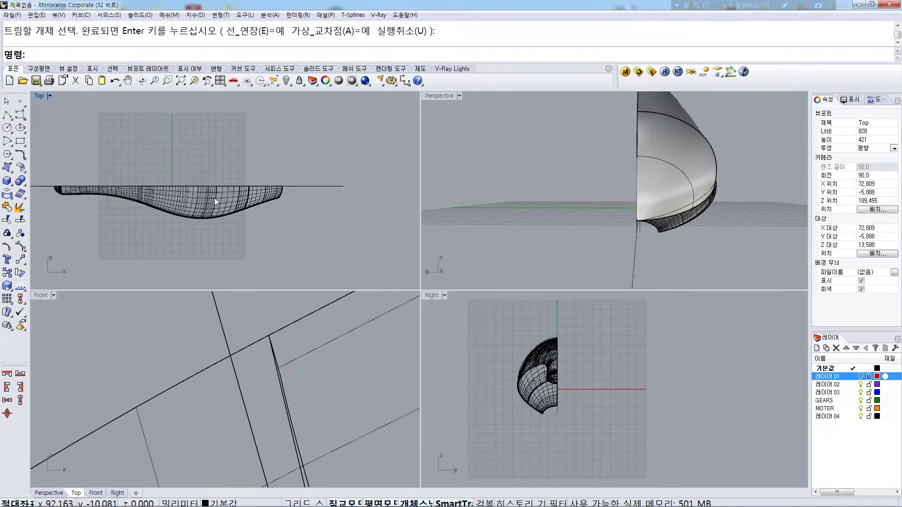
Try to trim the halved inner wall's edge at the tip shoulder corner, using the remaining inner tip half as the cutting object
{"action": "scroll", "coordinate": [122, 170], "scroll_direction": "up", "scroll_amount": 10}
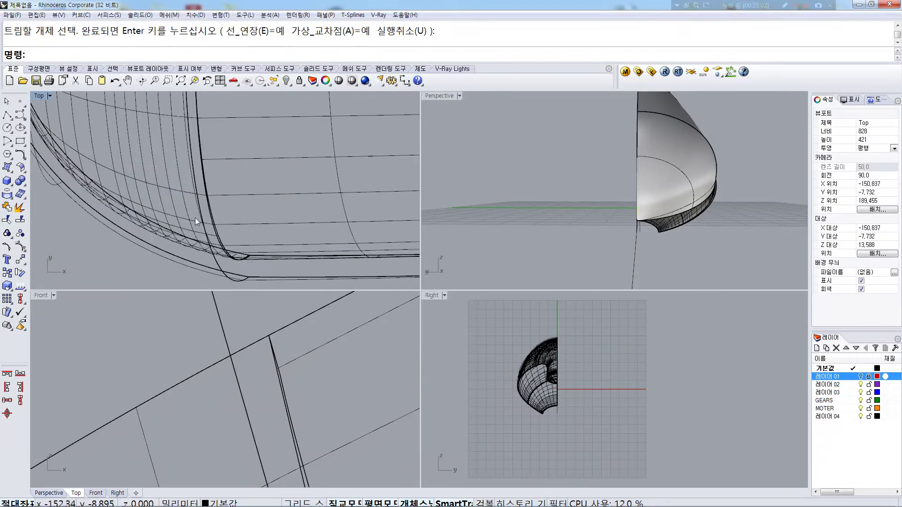
{"action": "scroll", "coordinate": [235, 264], "scroll_direction": "up", "scroll_amount": 4}
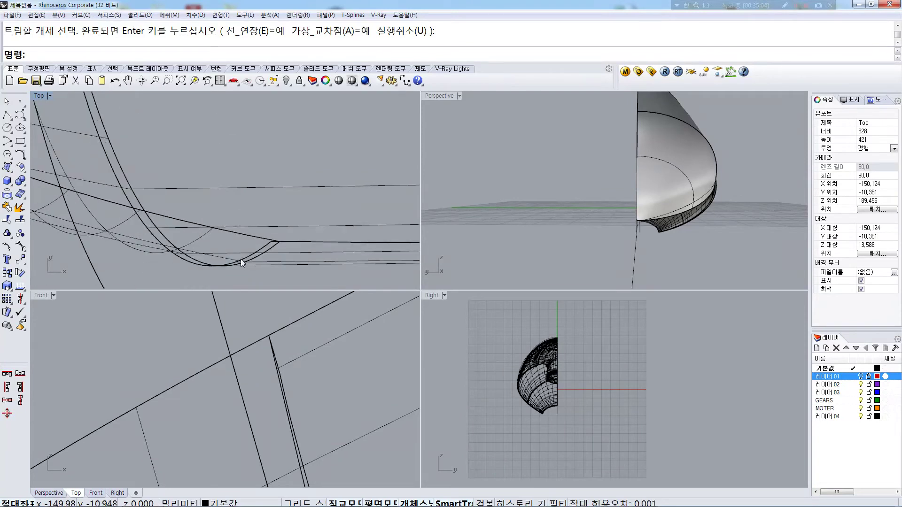
{"action": "scroll", "coordinate": [283, 238], "scroll_direction": "up", "scroll_amount": 3}
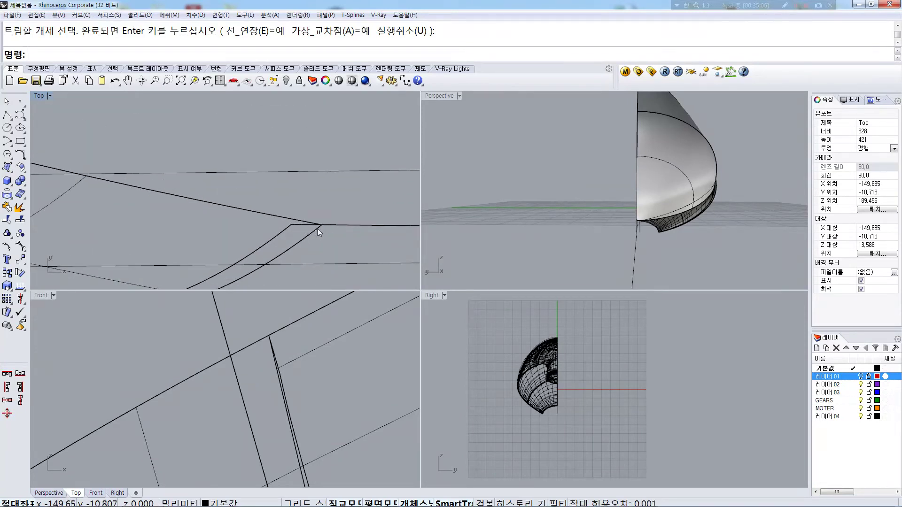
{"action": "type", "text": "Trim"}
{"action": "key", "text": "Return"}
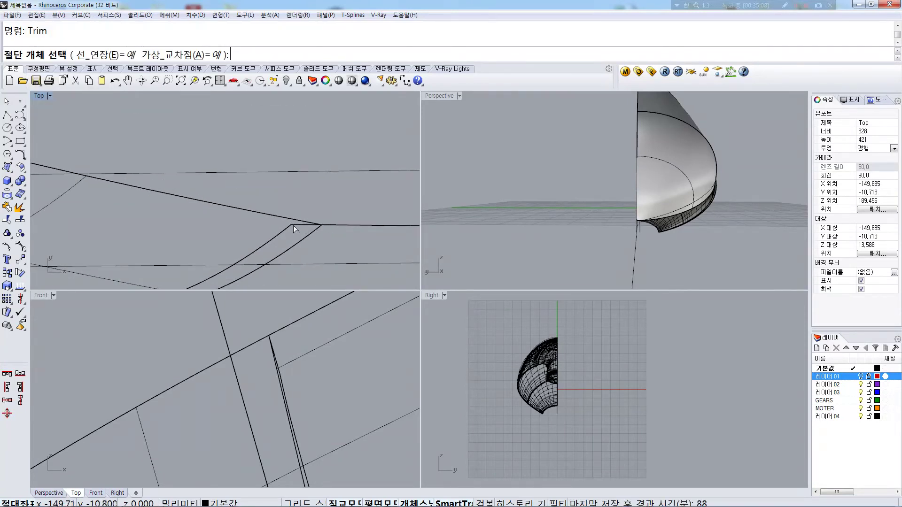
{"action": "left_click", "coordinate": [290, 220]}
{"action": "key", "text": "Return"}
{"action": "left_click", "coordinate": [289, 230]}
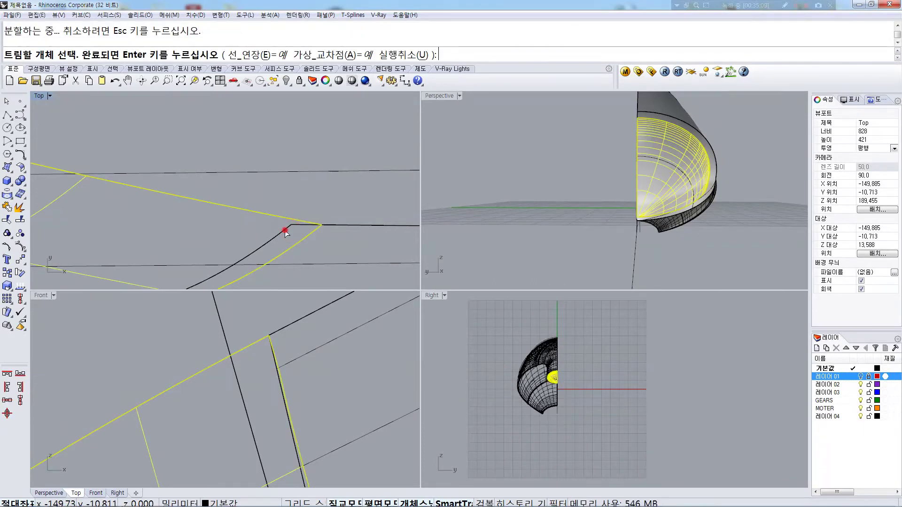
{"action": "left_click", "coordinate": [285, 230]}
Try to trim the inner wall's narrow overlap in the Front view, using the inner tip half as the cutting object
{"action": "right_click_drag", "start_coordinate": [311, 384], "coordinate": [296, 298]}
{"action": "key", "text": "space"}
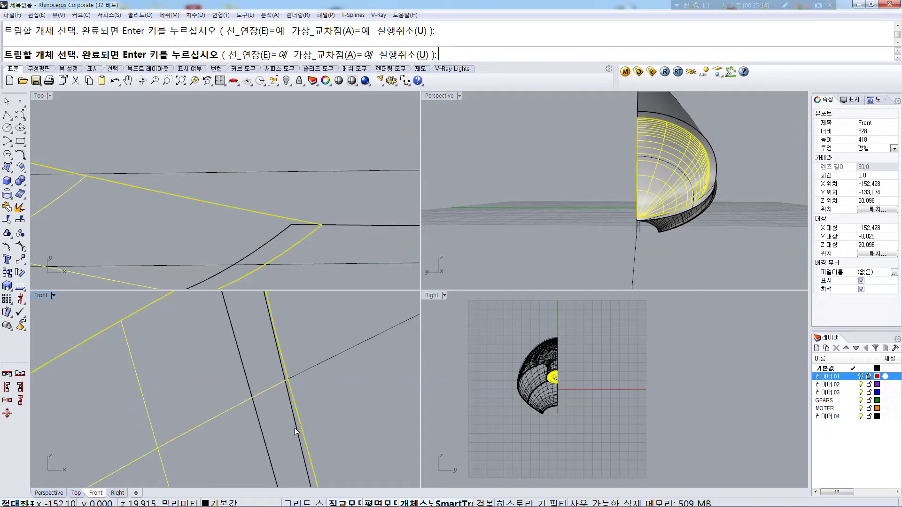
{"action": "key", "text": "space"}
{"action": "left_click", "coordinate": [300, 427]}
{"action": "key", "text": "space"}
{"action": "left_click", "coordinate": [297, 430]}
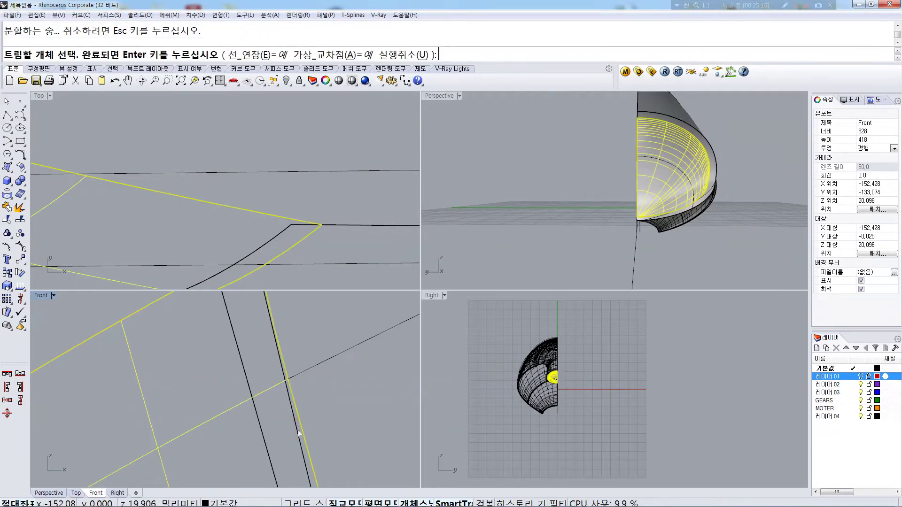
{"action": "scroll", "coordinate": [301, 431], "scroll_direction": "down", "scroll_amount": 4}
{"action": "right_click_drag", "start_coordinate": [305, 445], "coordinate": [263, 291]}
{"action": "mouse_move", "coordinate": [305, 422]}
{"action": "right_mouse_down"}
{"action": "mouse_move", "coordinate": [282, 332]}
{"action": "mouse_move", "coordinate": [291, 312]}
{"action": "right_mouse_up"}
{"action": "mouse_move", "coordinate": [329, 446]}
{"action": "right_mouse_down"}
{"action": "mouse_move", "coordinate": [300, 305]}
{"action": "mouse_move", "coordinate": [308, 301]}
{"action": "right_mouse_up"}
{"action": "right_click_drag", "start_coordinate": [357, 443], "coordinate": [336, 365]}
{"action": "scroll", "coordinate": [333, 365], "scroll_direction": "up", "scroll_amount": 5}
{"action": "right_click_drag", "start_coordinate": [370, 444], "coordinate": [334, 364]}
{"action": "left_click", "coordinate": [324, 363]}
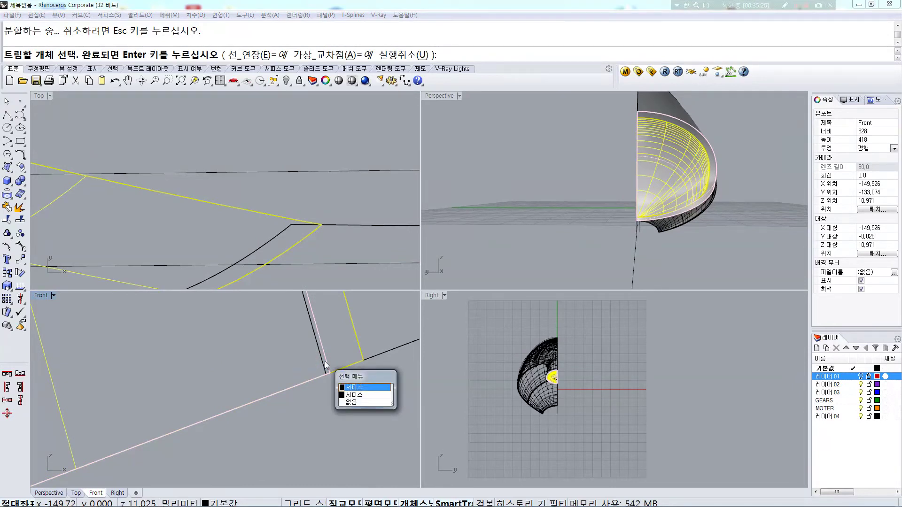
{"action": "left_click", "coordinate": [361, 394]}
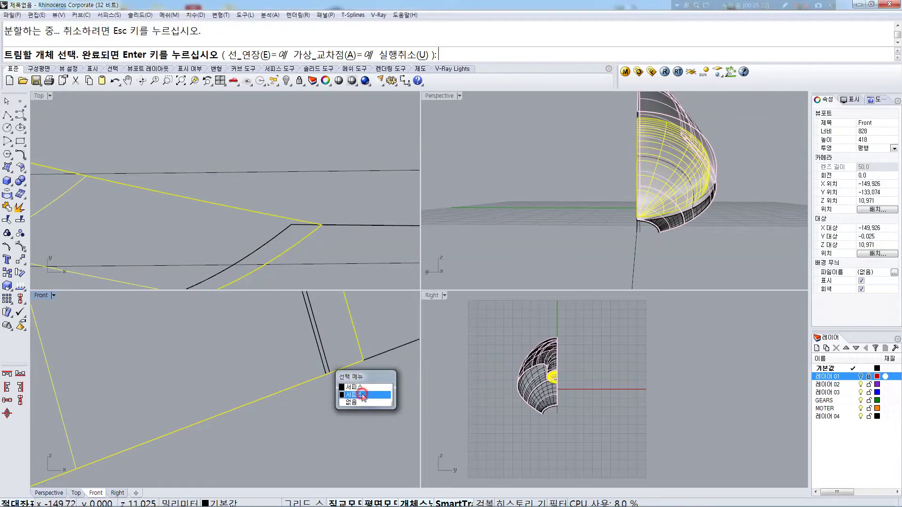
{"action": "right_click", "coordinate": [329, 360]}
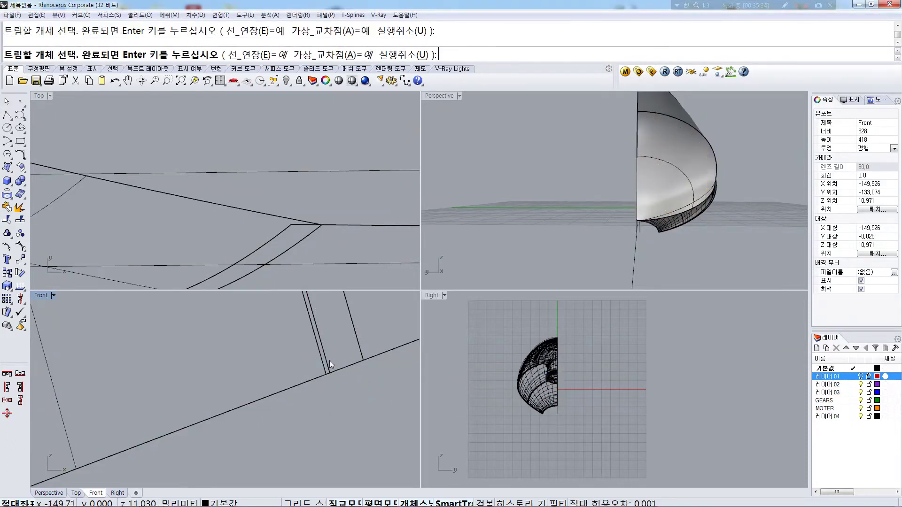
Examine how the edges of the inner tip half and inner wall overlap at the shoulder in the Front and Top views
{"action": "left_click", "coordinate": [327, 358]}
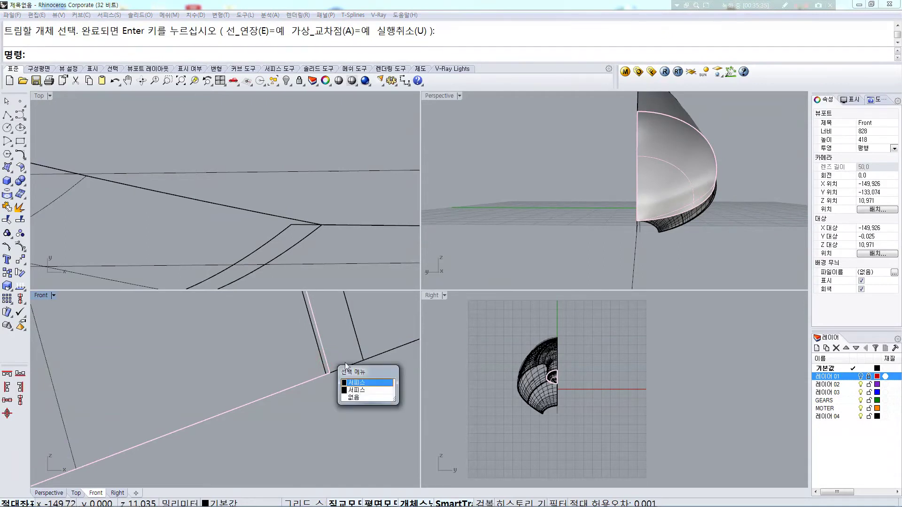
{"action": "left_click", "coordinate": [365, 377]}
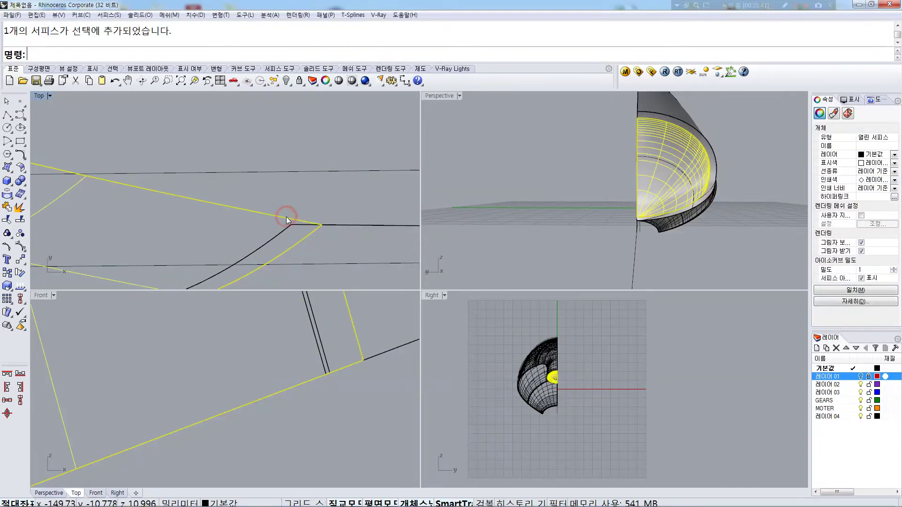
{"action": "left_click", "coordinate": [285, 214]}
{"action": "scroll", "coordinate": [333, 216], "scroll_direction": "down", "scroll_amount": 3}
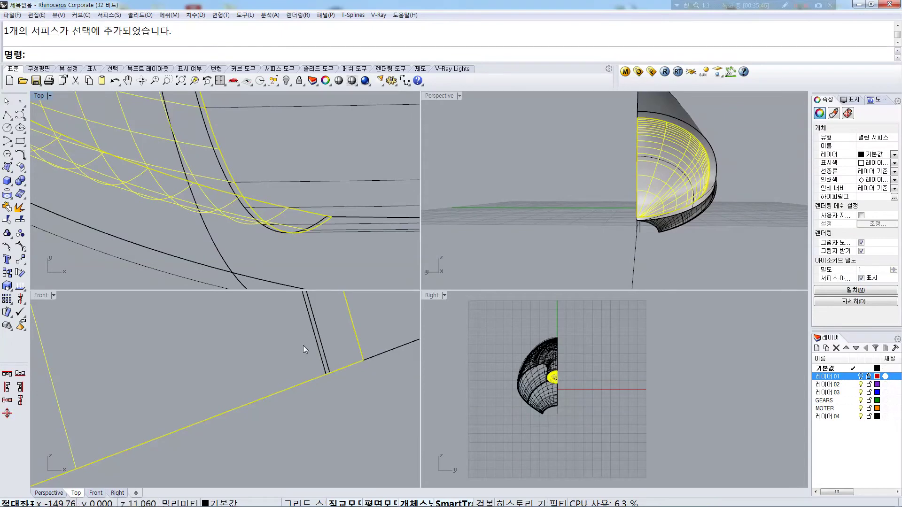
{"action": "right_click_drag", "start_coordinate": [309, 248], "coordinate": [314, 263]}
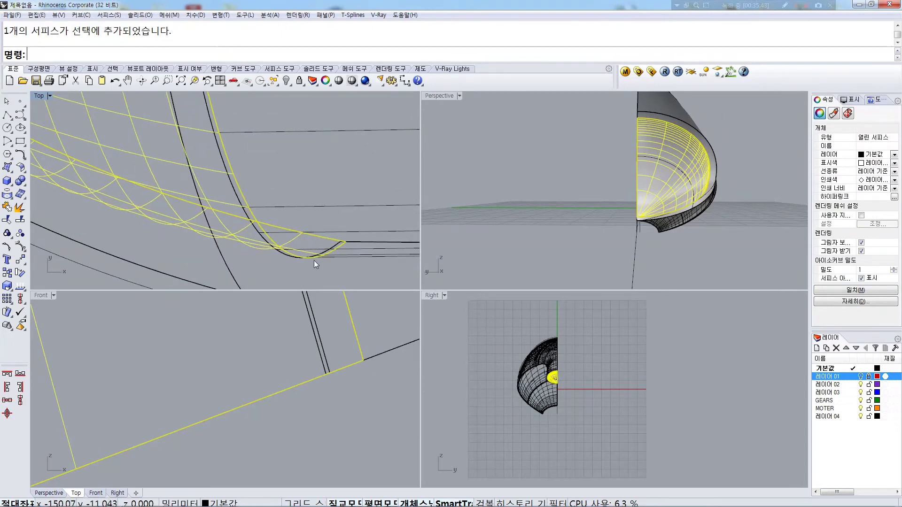
{"action": "left_click", "coordinate": [309, 189]}
{"action": "scroll", "coordinate": [310, 190], "scroll_direction": "down", "scroll_amount": 3}
{"action": "double_click", "coordinate": [37, 97]}
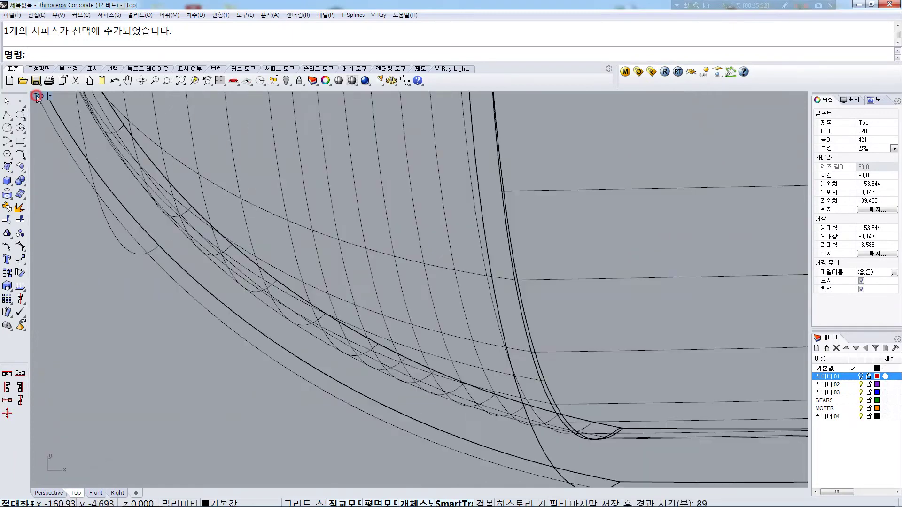
{"action": "right_click_drag", "start_coordinate": [410, 254], "coordinate": [425, 309]}
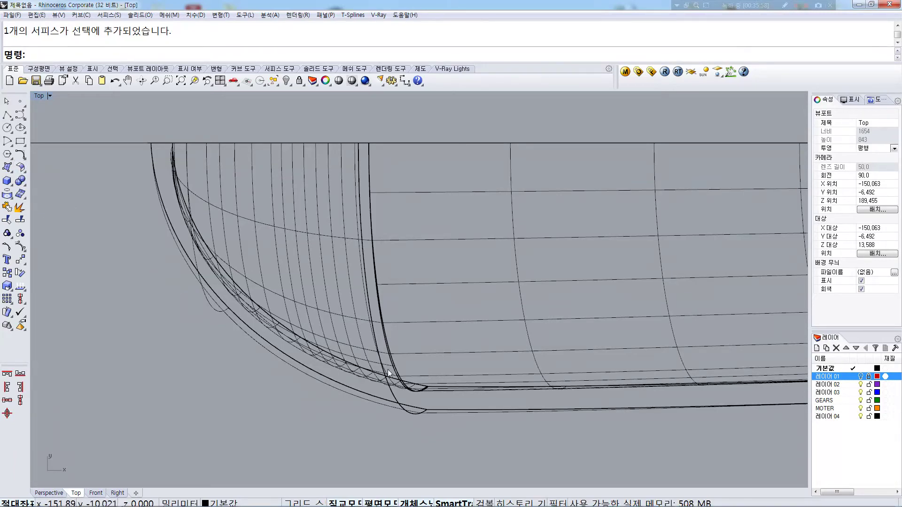
{"action": "scroll", "coordinate": [388, 373], "scroll_direction": "up", "scroll_amount": 10}
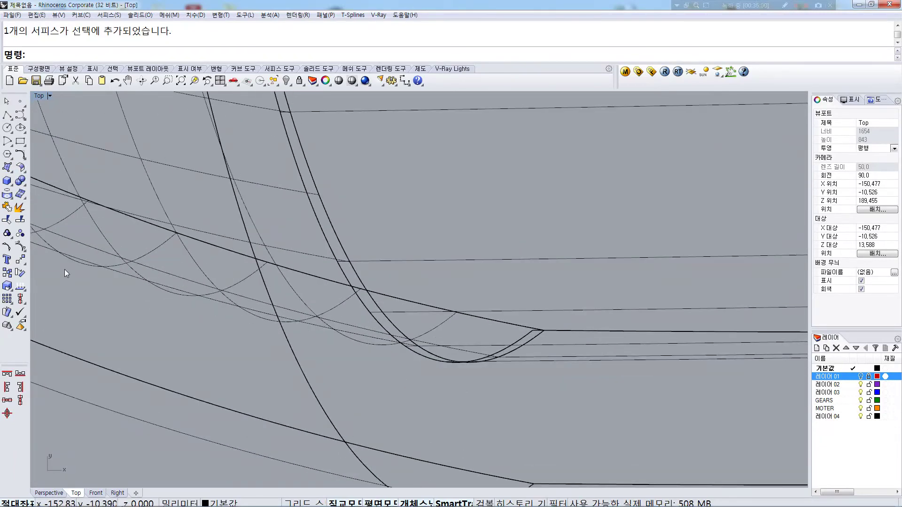
{"action": "scroll", "coordinate": [526, 340], "scroll_direction": "up", "scroll_amount": 5}
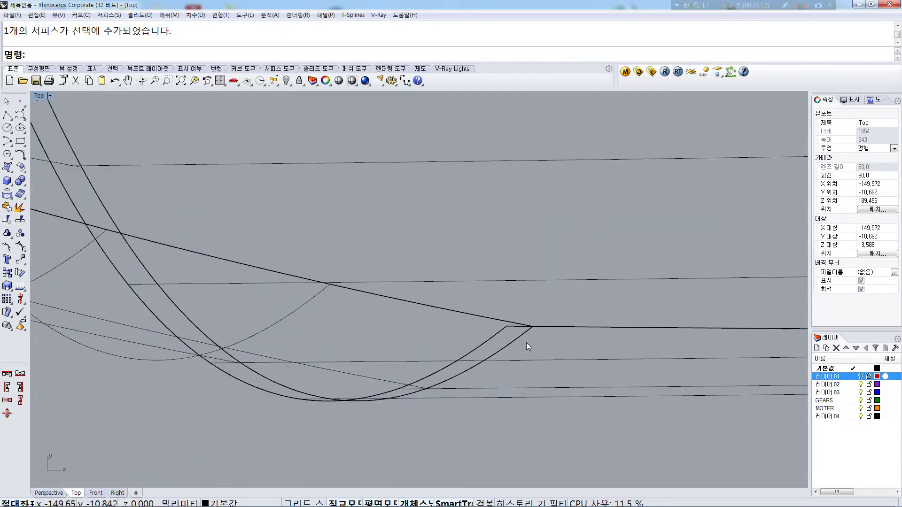
{"action": "scroll", "coordinate": [531, 334], "scroll_direction": "up", "scroll_amount": 3}
Duplicate the inner tip half's long shoulder edge, where it meets the inner wall, as a curve
{"action": "left_click", "coordinate": [524, 328]}
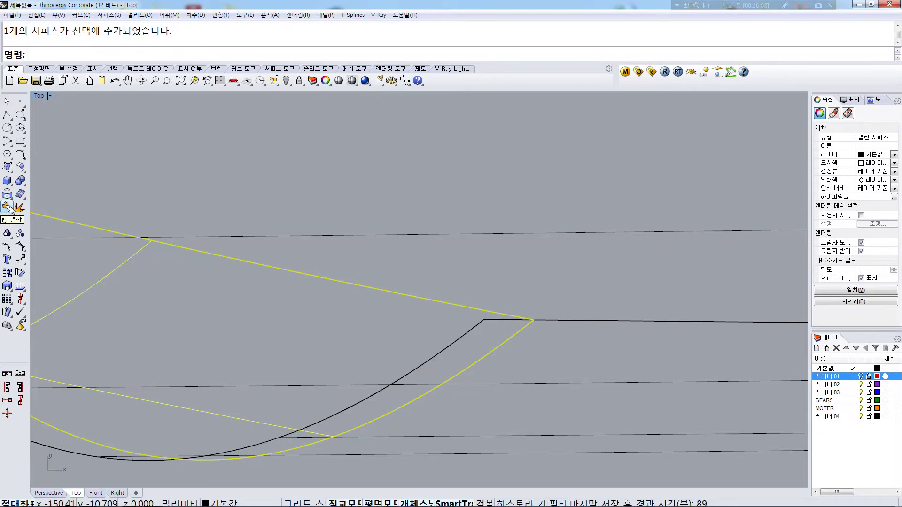
{"action": "left_click", "coordinate": [8, 168]}
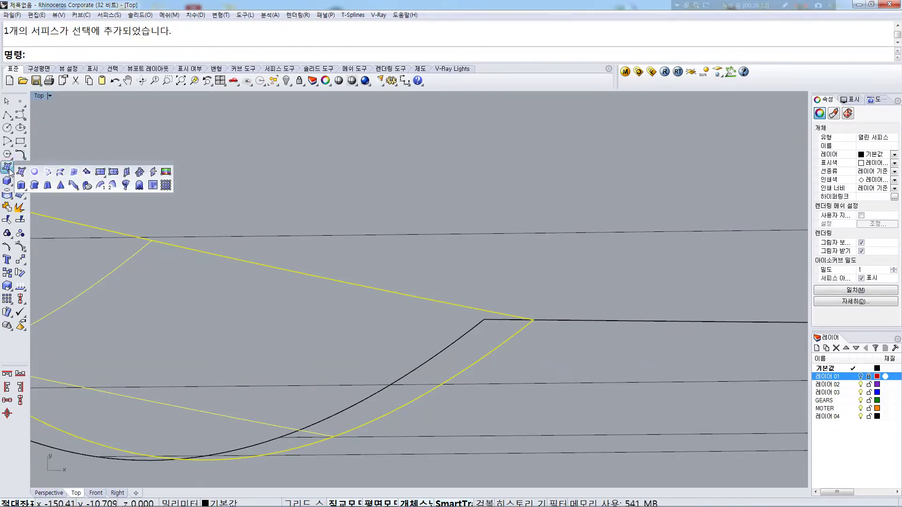
{"action": "left_click", "coordinate": [19, 154]}
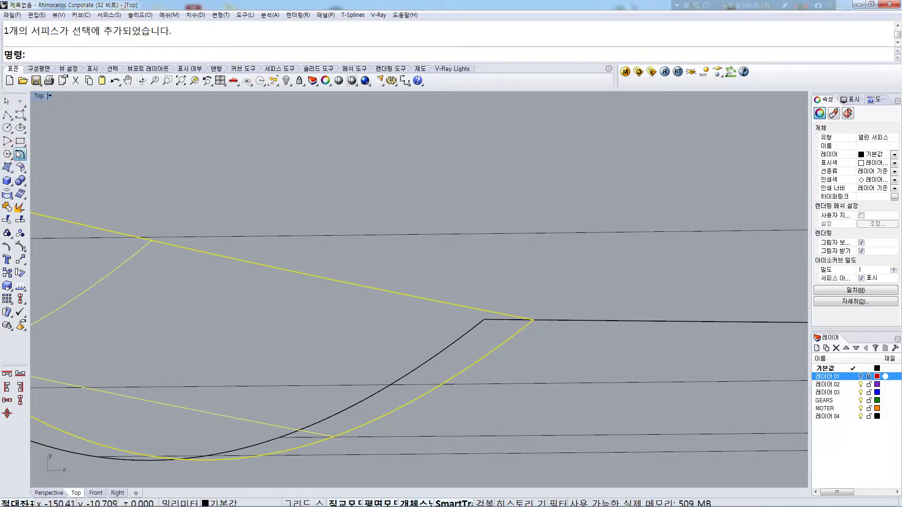
{"action": "left_click", "coordinate": [8, 196]}
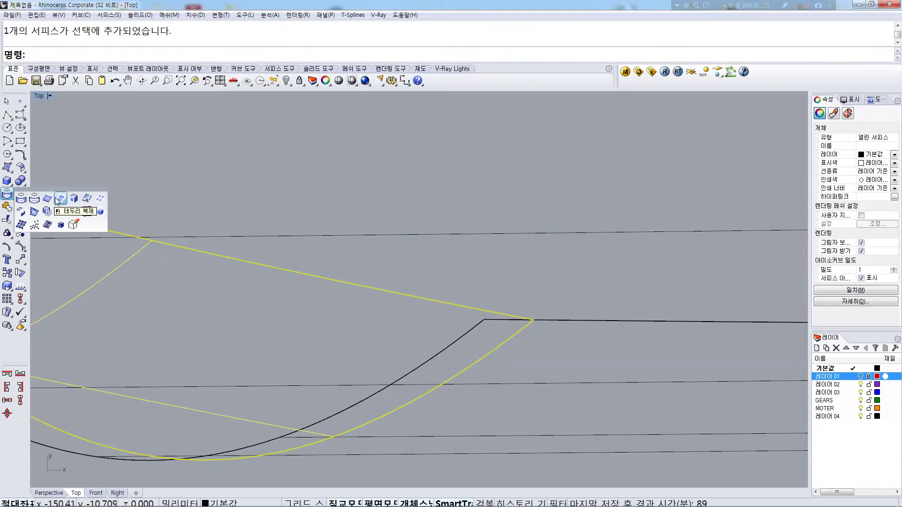
{"action": "left_click", "coordinate": [72, 200]}
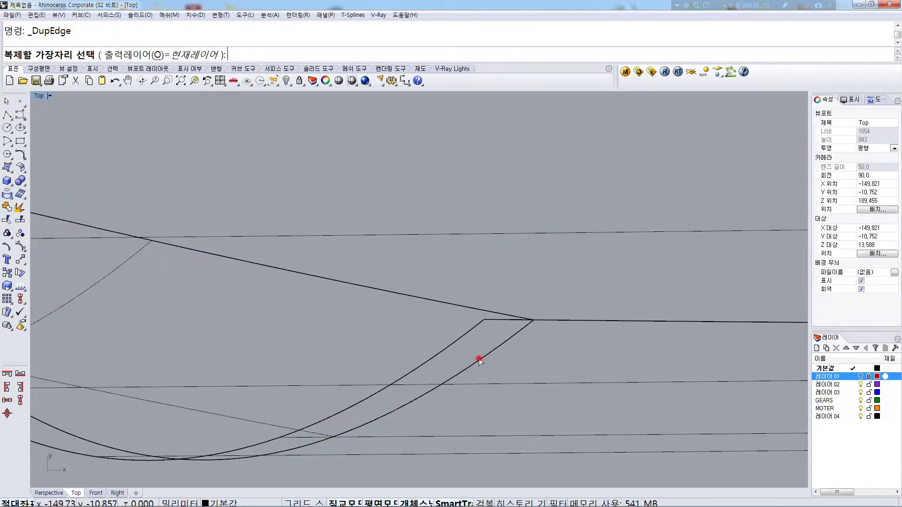
{"action": "left_click", "coordinate": [478, 358]}
{"action": "key", "text": "Return"}
Duplicate the two remaining segments of the inner tip half's shoulder edge up to the centre line
{"action": "scroll", "coordinate": [478, 359], "scroll_direction": "down", "scroll_amount": 5}
{"action": "scroll", "coordinate": [363, 294], "scroll_direction": "down", "scroll_amount": 6}
{"action": "right_click_drag", "start_coordinate": [322, 188], "coordinate": [483, 97]}
{"action": "scroll", "coordinate": [332, 194], "scroll_direction": "down", "scroll_amount": 6}
{"action": "middle_click", "coordinate": [332, 195]}
{"action": "right_click_drag", "start_coordinate": [351, 158], "coordinate": [352, 297]}
{"action": "scroll", "coordinate": [310, 262], "scroll_direction": "up", "scroll_amount": 16}
{"action": "scroll", "coordinate": [380, 251], "scroll_direction": "up", "scroll_amount": 6}
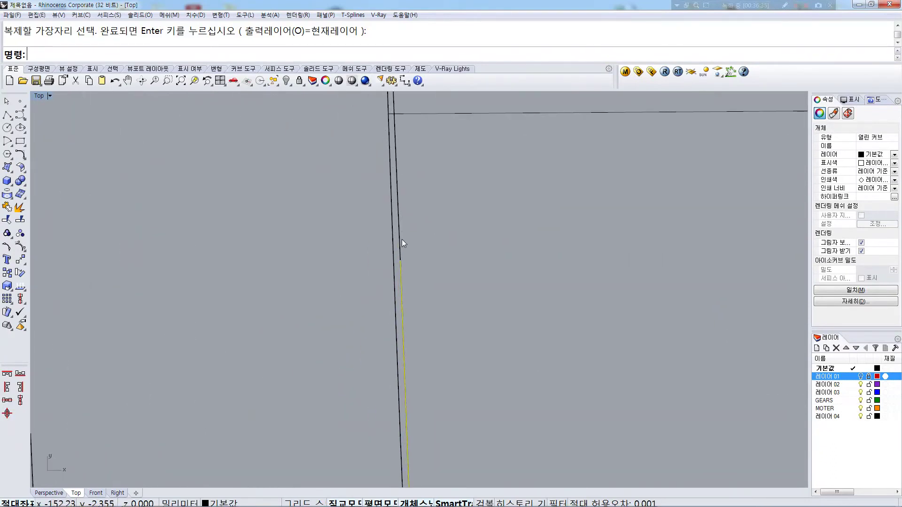
{"action": "key", "text": "Escape"}
{"action": "left_click", "coordinate": [399, 247]}
{"action": "right_click", "coordinate": [407, 241]}
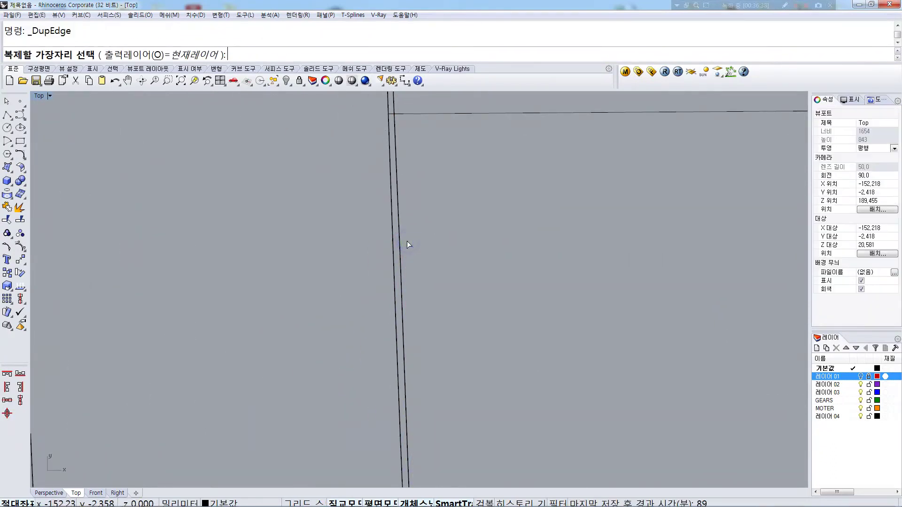
{"action": "left_click", "coordinate": [400, 241]}
{"action": "right_click_drag", "start_coordinate": [426, 190], "coordinate": [433, 272]}
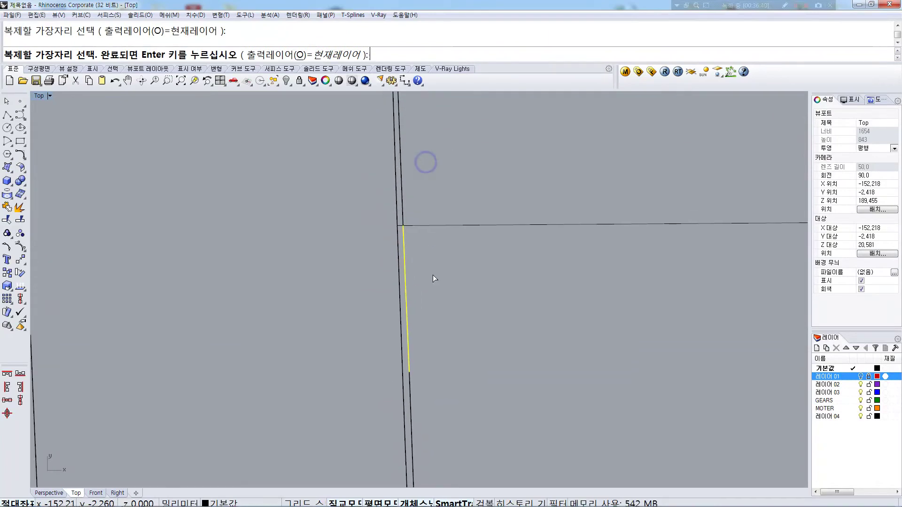
{"action": "left_click", "coordinate": [400, 213]}
{"action": "scroll", "coordinate": [429, 191], "scroll_direction": "down", "scroll_amount": 5}
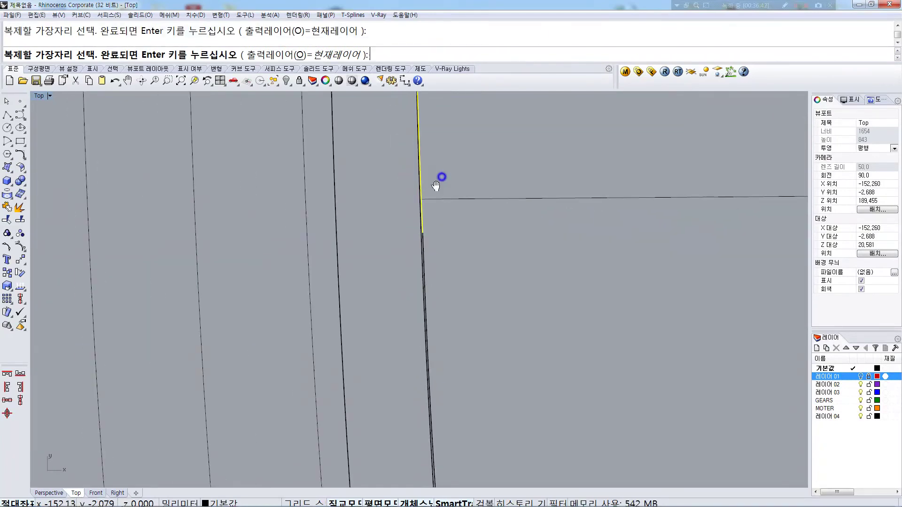
{"action": "right_click_drag", "start_coordinate": [439, 181], "coordinate": [421, 327]}
{"action": "scroll", "coordinate": [422, 324], "scroll_direction": "down", "scroll_amount": 9}
{"action": "right_click", "coordinate": [427, 257]}
{"action": "scroll", "coordinate": [424, 222], "scroll_direction": "down", "scroll_amount": 6}
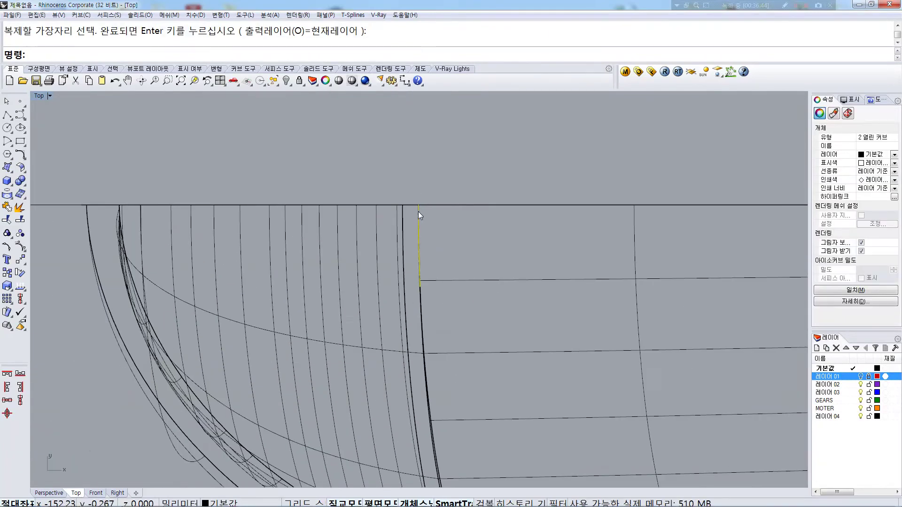
Join the three duplicated shoulder edge curves into one open curve
{"action": "scroll", "coordinate": [422, 298], "scroll_direction": "up", "scroll_amount": 5}
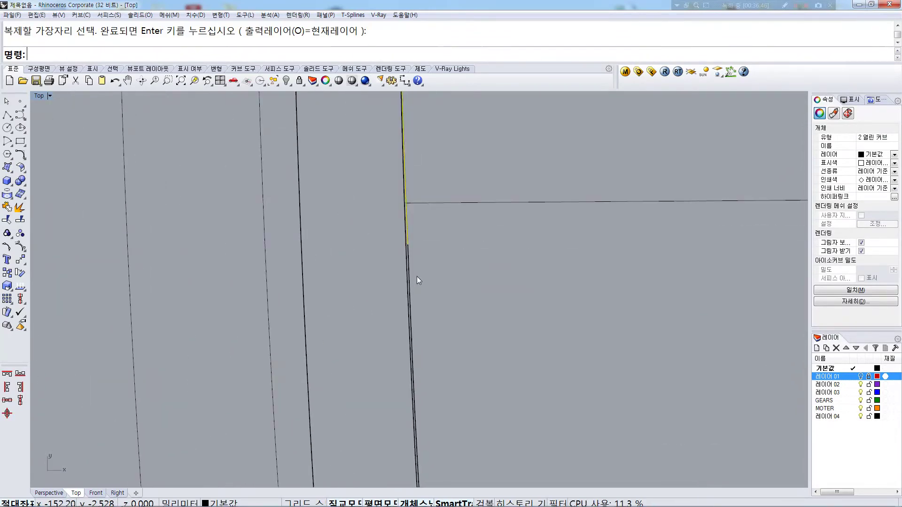
{"action": "left_click", "coordinate": [410, 261]}
{"action": "key", "text": "Return"}
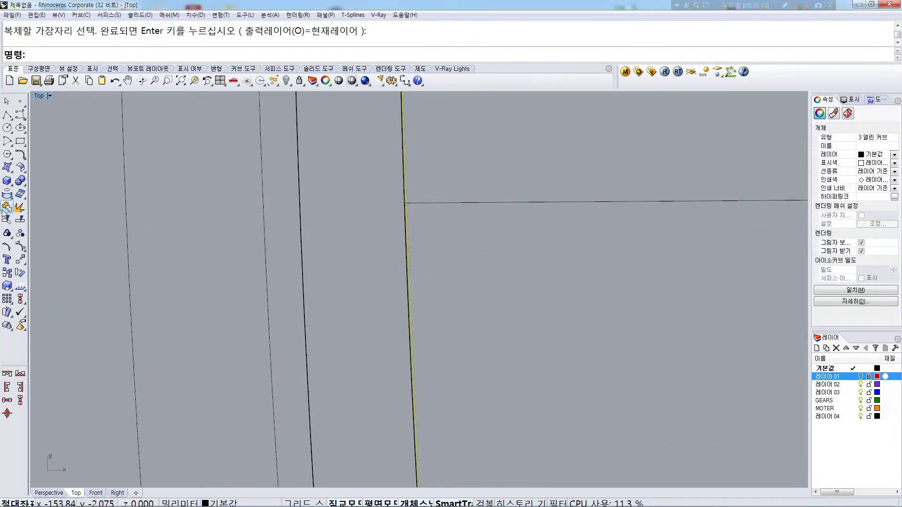
{"action": "key", "text": "Return"}
{"action": "scroll", "coordinate": [406, 205], "scroll_direction": "up", "scroll_amount": 6}
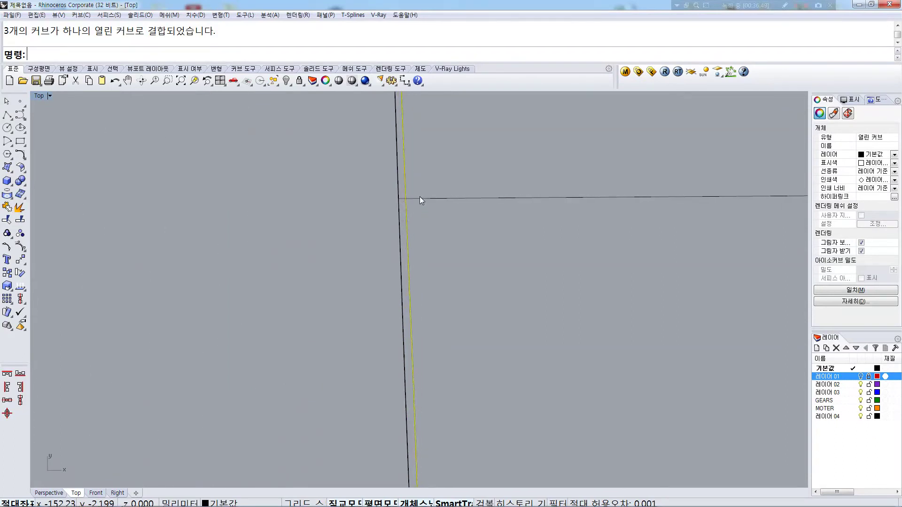
Trim away the inner wall's narrow strip overlapping the inner tip half in the Top view, using the joined edge curve as the cutting object
{"action": "key", "text": "Escape"}
{"action": "scroll", "coordinate": [393, 203], "scroll_direction": "up", "scroll_amount": 3}
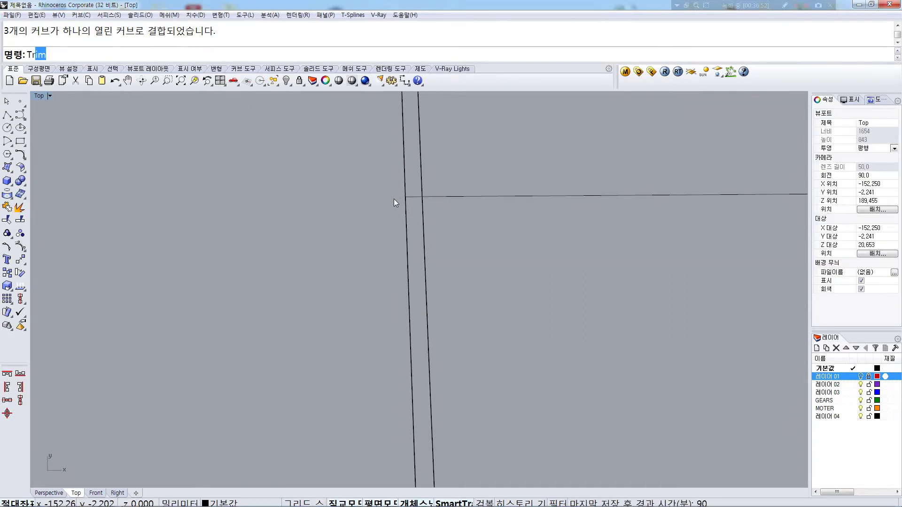
{"action": "key", "text": "Return"}
{"action": "left_click", "coordinate": [421, 211]}
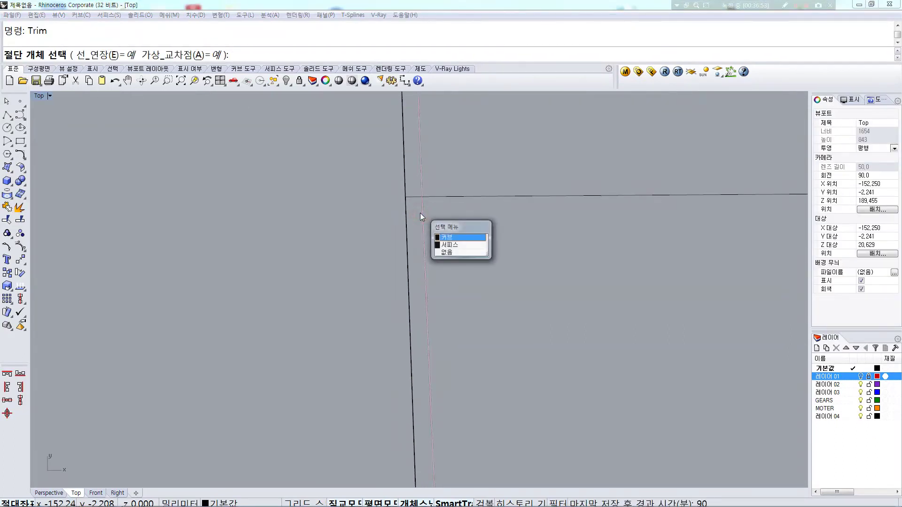
{"action": "key", "text": "Return"}
{"action": "key", "text": "Return"}
{"action": "left_click", "coordinate": [416, 199]}
{"action": "scroll", "coordinate": [411, 192], "scroll_direction": "down", "scroll_amount": 1}
{"action": "scroll", "coordinate": [411, 192], "scroll_direction": "down", "scroll_amount": 6}
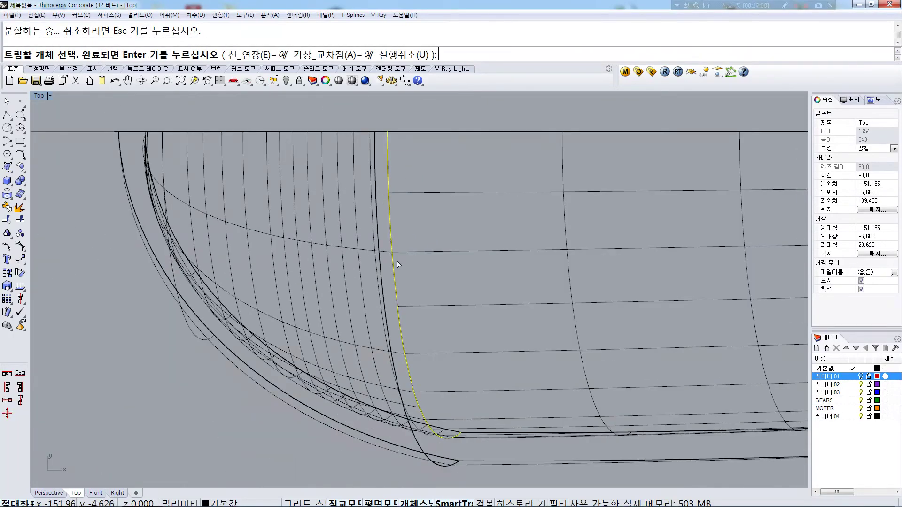
{"action": "right_click", "coordinate": [429, 219]}
Join the inner tip half and the trimmed inner wall into one polysurface and return to the four-view layout
{"action": "left_click", "coordinate": [332, 243]}
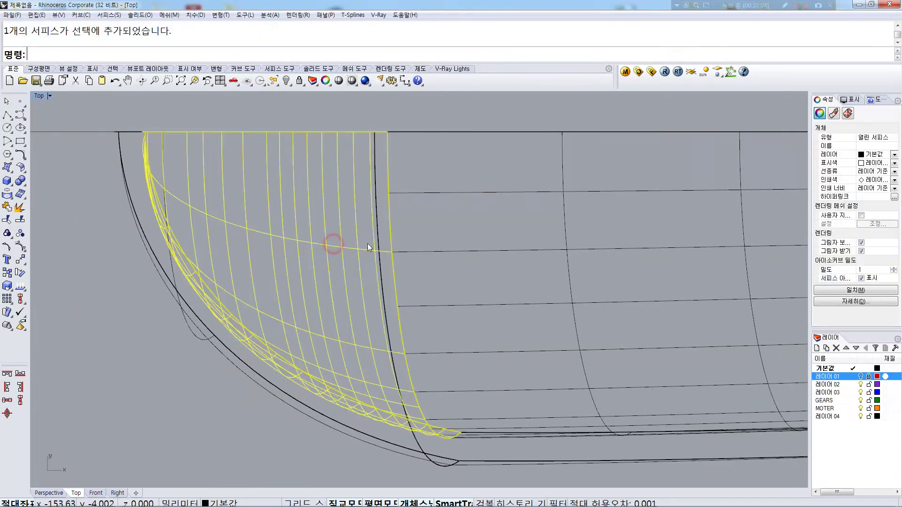
{"action": "left_click", "coordinate": [449, 195], "text": "shift"}
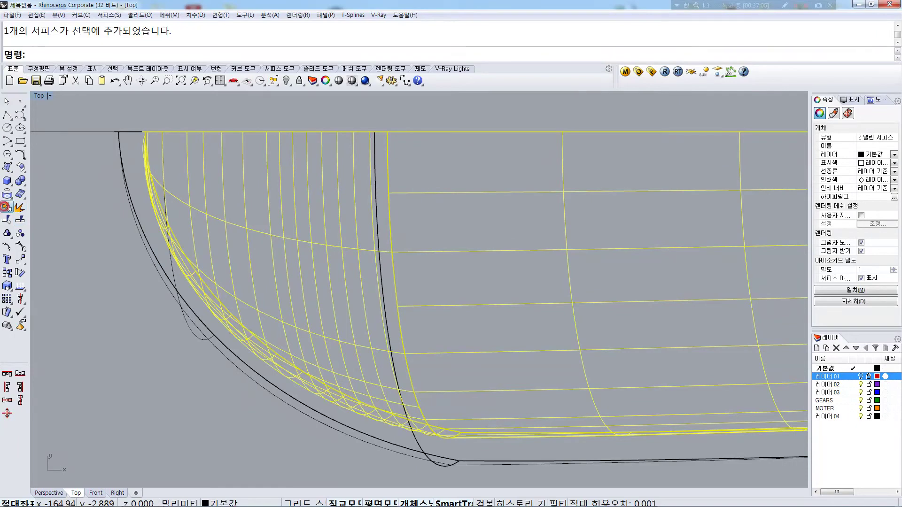
{"action": "left_click", "coordinate": [7, 207]}
{"action": "scroll", "coordinate": [332, 238], "scroll_direction": "down", "scroll_amount": 3}
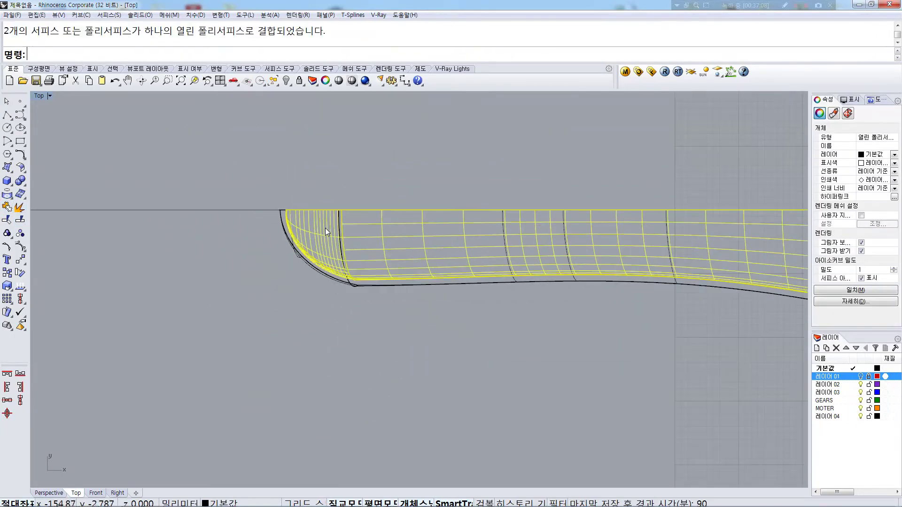
{"action": "scroll", "coordinate": [524, 267], "scroll_direction": "down", "scroll_amount": 5}
{"action": "right_click_drag", "start_coordinate": [551, 261], "coordinate": [333, 250]}
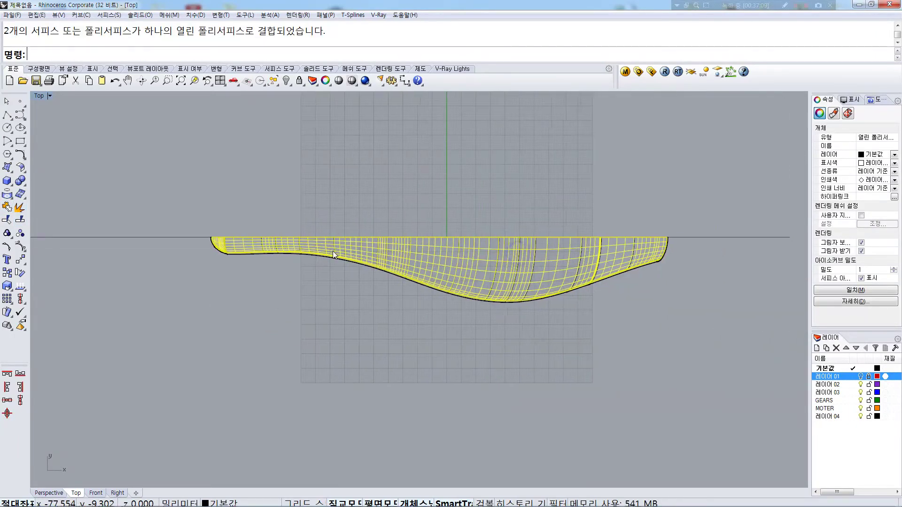
{"action": "double_click", "coordinate": [39, 96]}
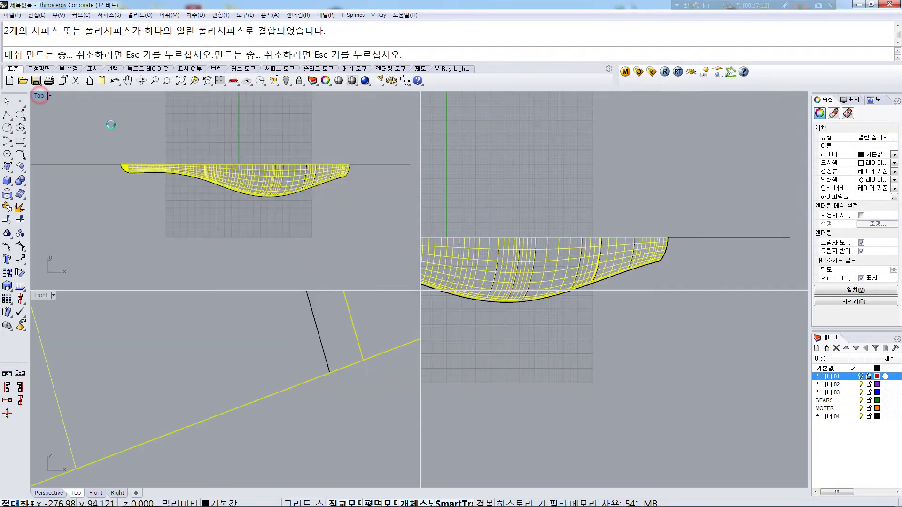
{"action": "left_click", "coordinate": [337, 376]}
{"action": "scroll", "coordinate": [333, 366], "scroll_direction": "down", "scroll_amount": 6}
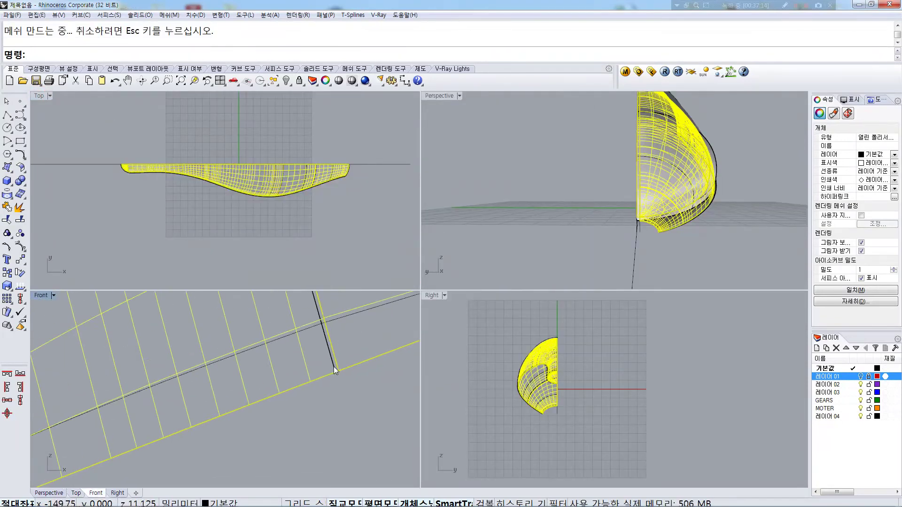
Join the half body's inner wall, outer surfaces and open-end rim surface into one polysurface
{"action": "right_click_drag", "start_coordinate": [340, 361], "coordinate": [247, 371]}
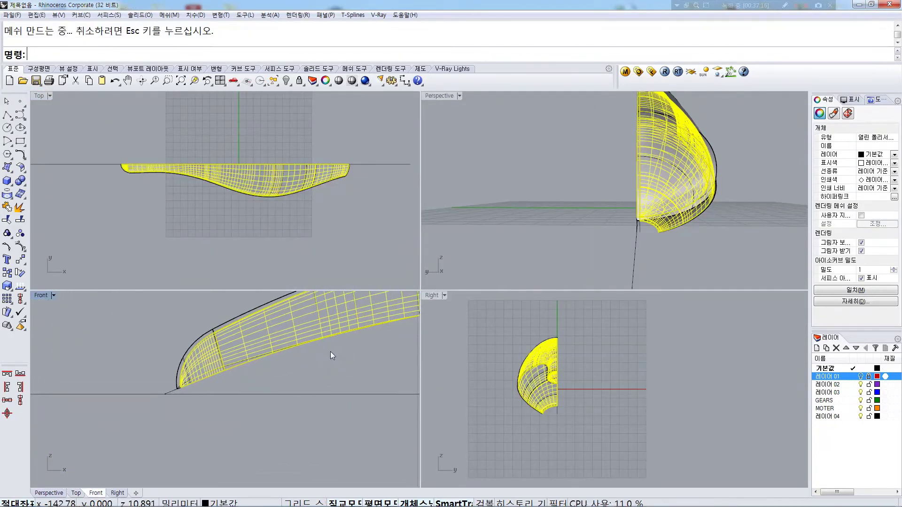
{"action": "left_click", "coordinate": [711, 142]}
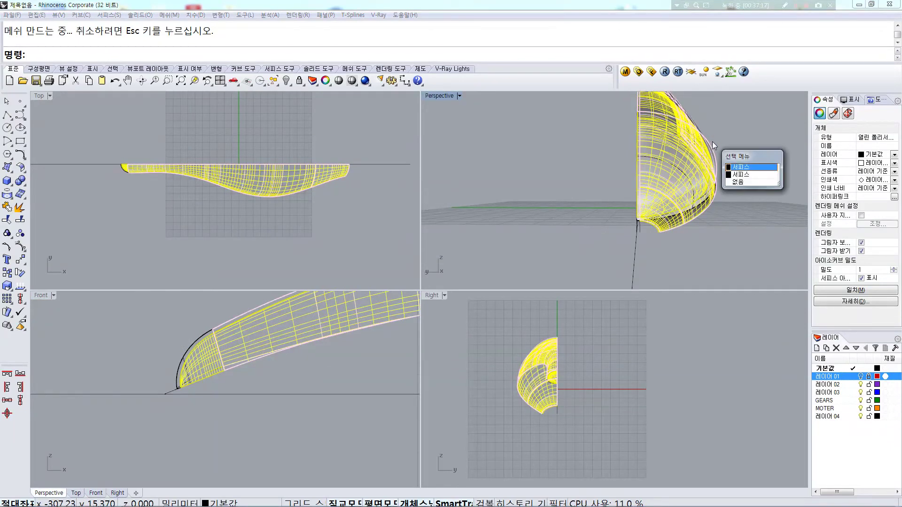
{"action": "key", "text": "Escape"}
{"action": "scroll", "coordinate": [229, 302], "scroll_direction": "up", "scroll_amount": 3}
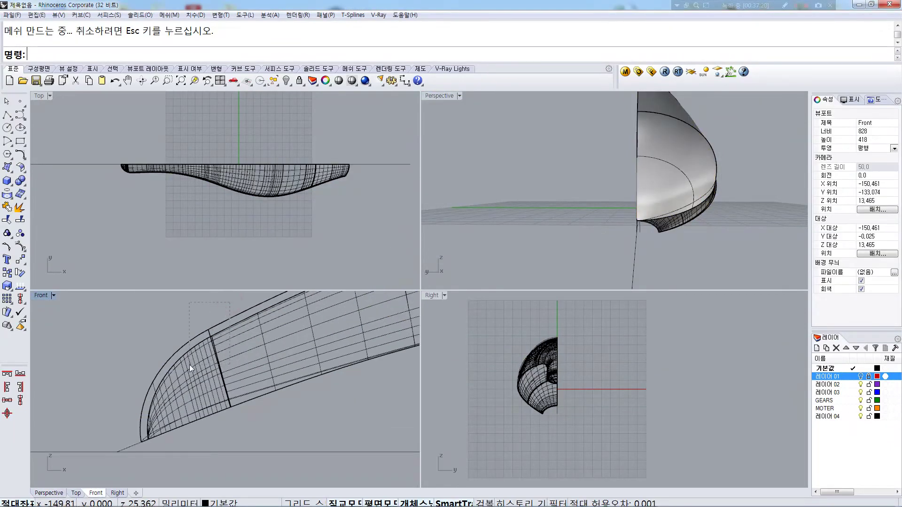
{"action": "left_click_drag", "start_coordinate": [230, 303], "coordinate": [189, 364]}
{"action": "right_click_drag", "start_coordinate": [196, 359], "coordinate": [289, 382]}
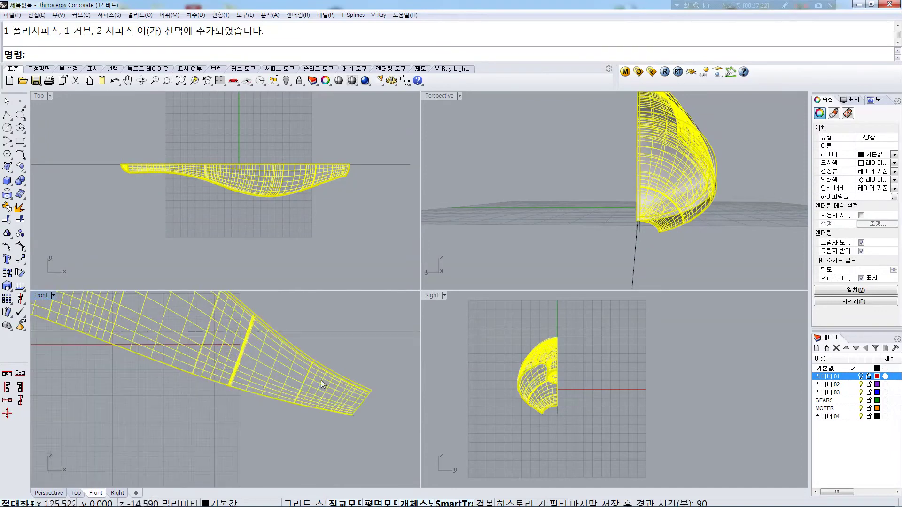
{"action": "left_click_drag", "start_coordinate": [393, 363], "coordinate": [384, 382]}
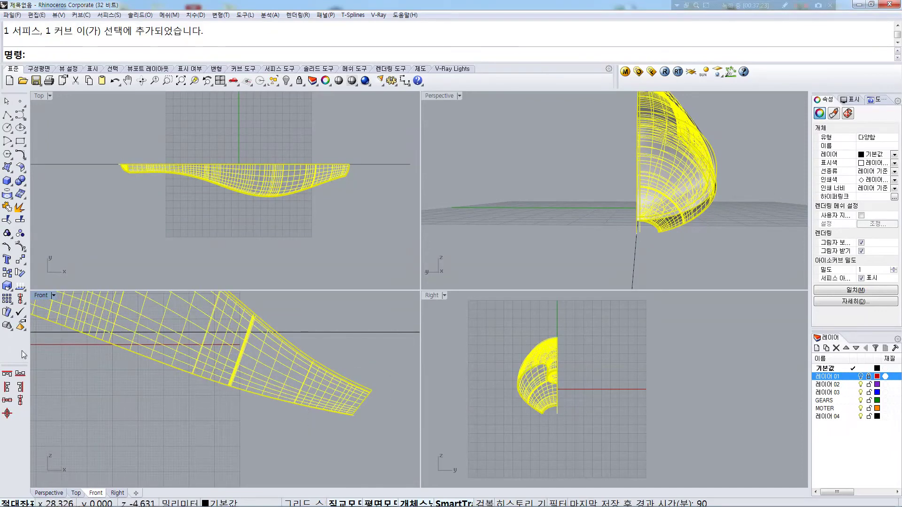
{"action": "left_click", "coordinate": [7, 208]}
{"action": "left_click", "coordinate": [371, 410]}
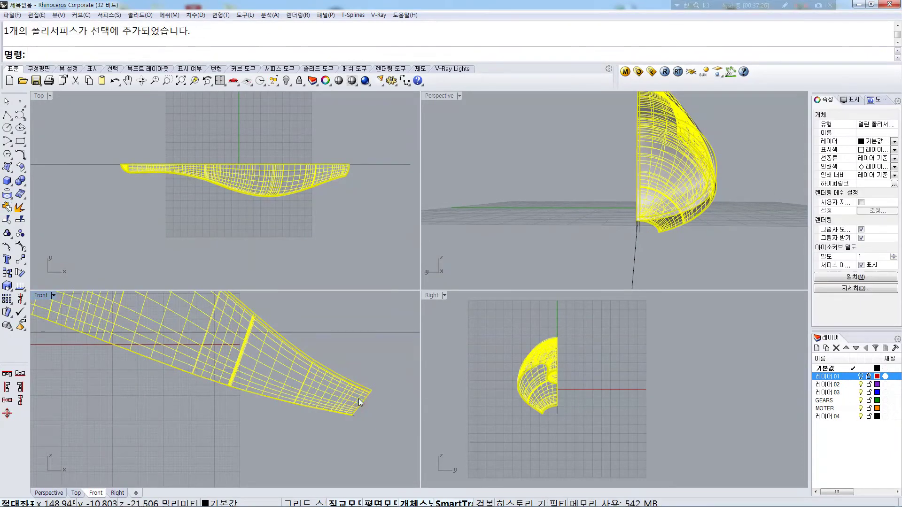
{"action": "left_click", "coordinate": [396, 367]}
{"action": "left_click", "coordinate": [336, 382]}
{"action": "left_click", "coordinate": [385, 365]}
{"action": "right_click_drag", "start_coordinate": [660, 222], "coordinate": [584, 200]}
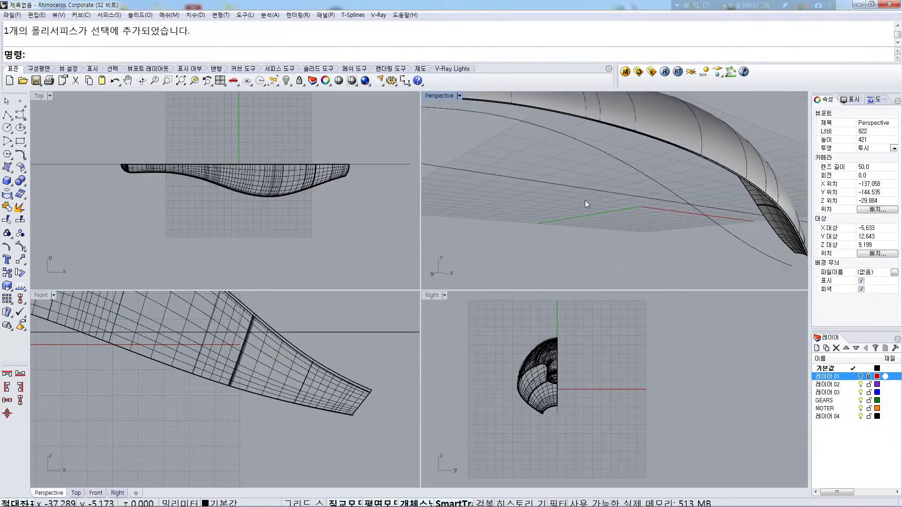
{"action": "left_click", "coordinate": [589, 149]}
{"action": "middle_click", "coordinate": [277, 208]}
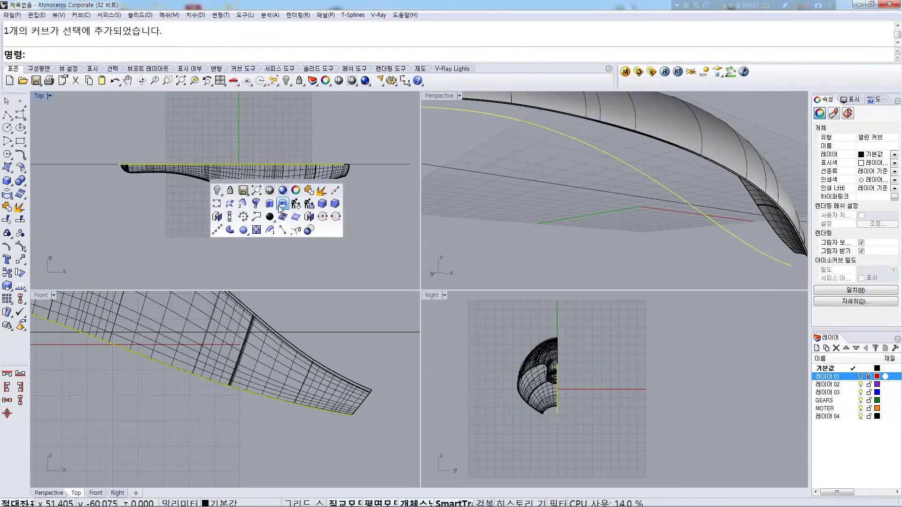
Mirror the joined half body across the centre line in the Top view and join both halves into one polysurface
{"action": "left_click", "coordinate": [287, 178]}
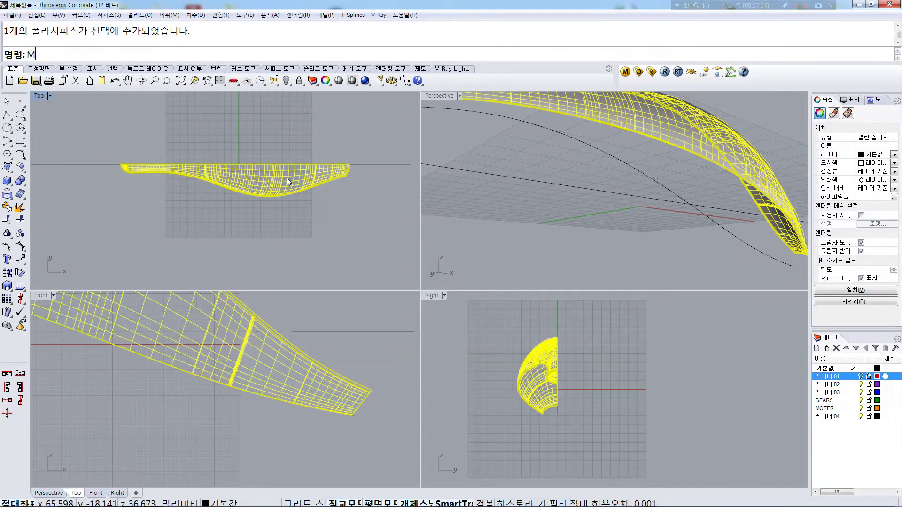
{"action": "type", "text": "mi"}
{"action": "key", "text": "Return"}
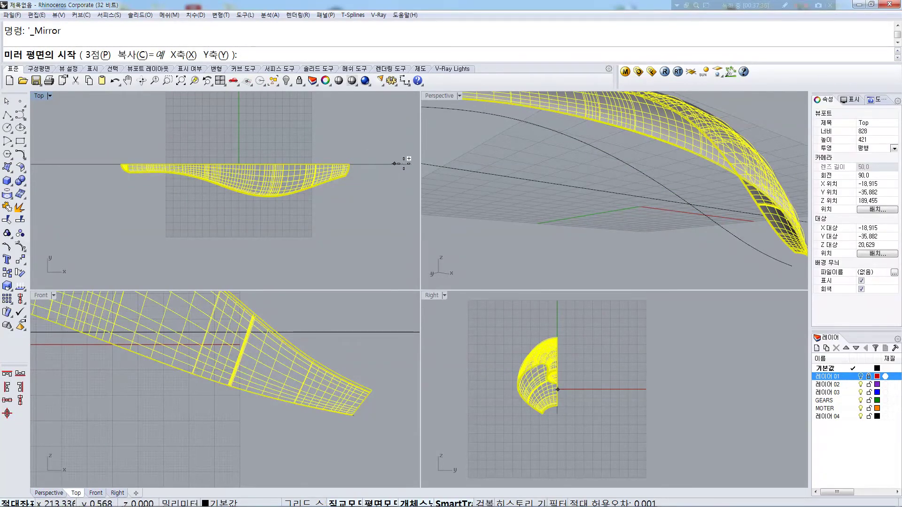
{"action": "left_click", "coordinate": [405, 163]}
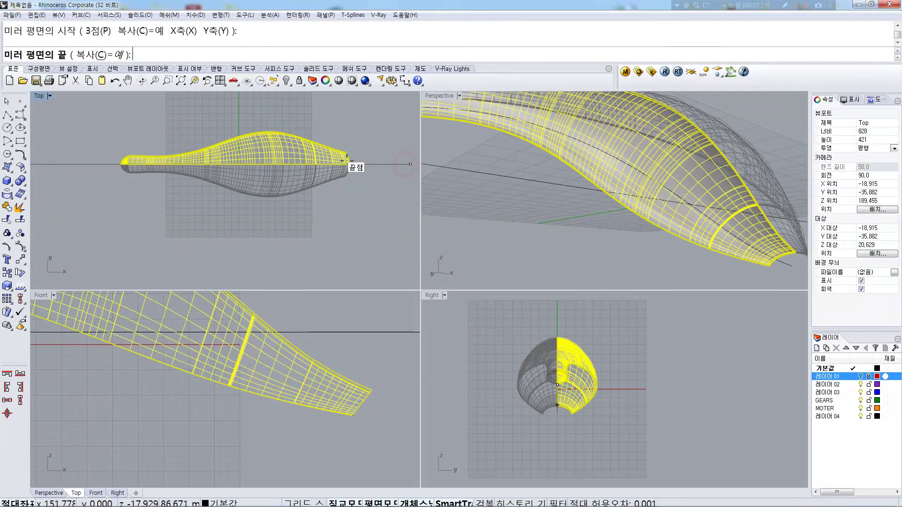
{"action": "left_click", "coordinate": [98, 180]}
{"action": "left_click", "coordinate": [261, 147], "text": "shift"}
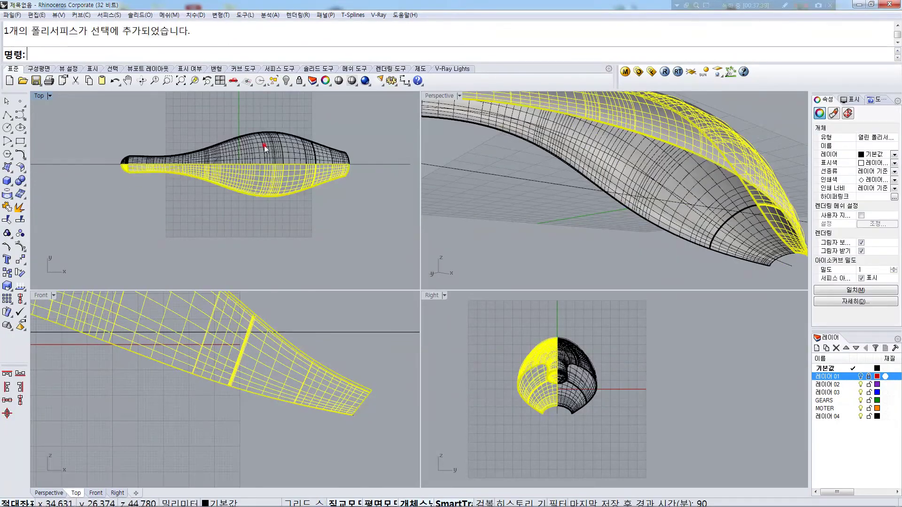
{"action": "left_click", "coordinate": [8, 207]}
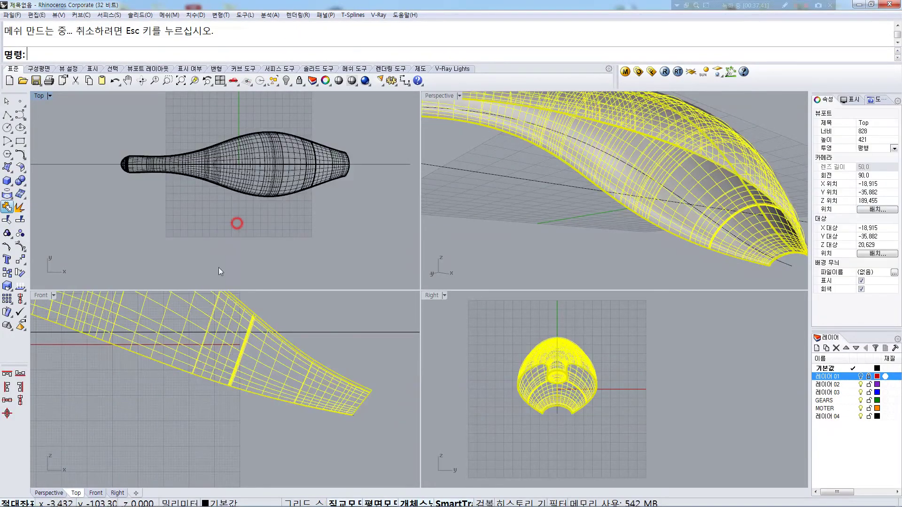
Extrude the parting curve to both sides into a surface that reaches well past the body's outline
{"action": "left_click", "coordinate": [124, 351]}
{"action": "left_click", "coordinate": [145, 362]}
{"action": "middle_click", "coordinate": [154, 227]}
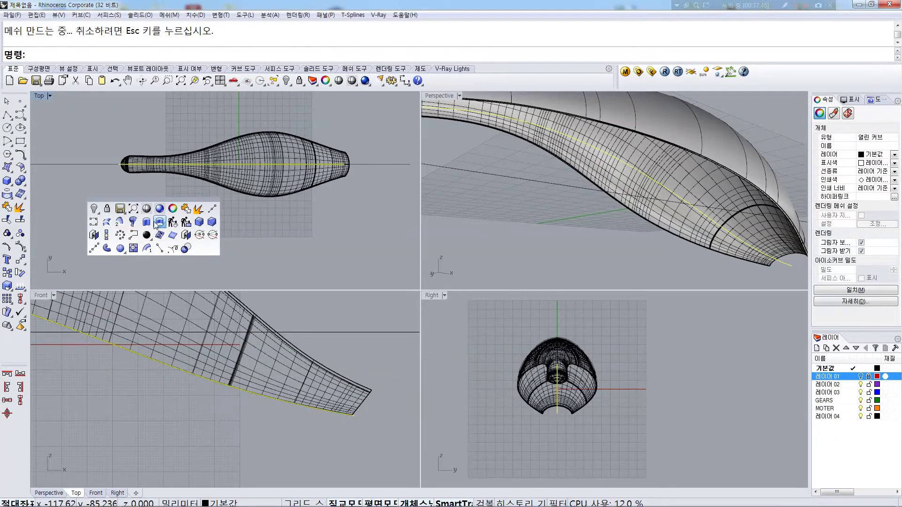
{"action": "left_click", "coordinate": [158, 223]}
{"action": "left_click", "coordinate": [145, 236]}
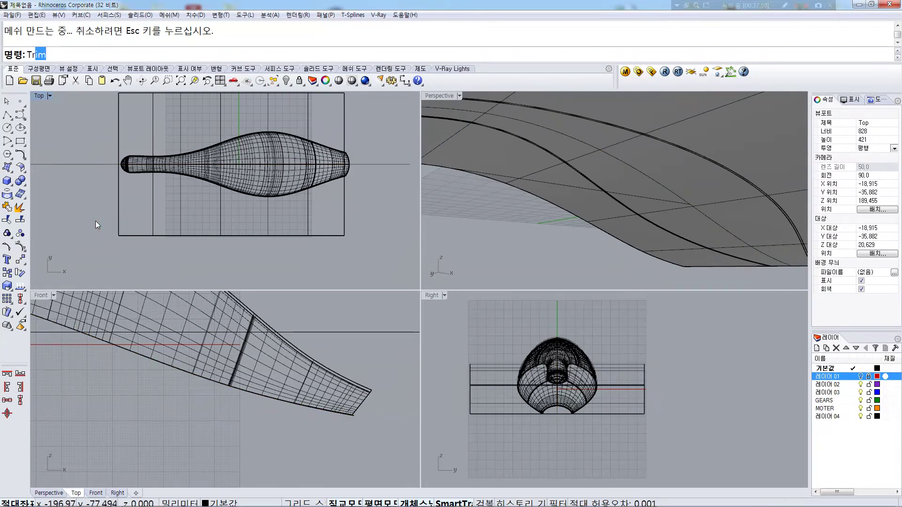
Trim away the extruded parting surface outside the body, using the joined body as the cutting object
{"action": "key", "text": "Return"}
{"action": "left_click", "coordinate": [203, 175]}
{"action": "key", "text": "Return"}
{"action": "left_click", "coordinate": [180, 202]}
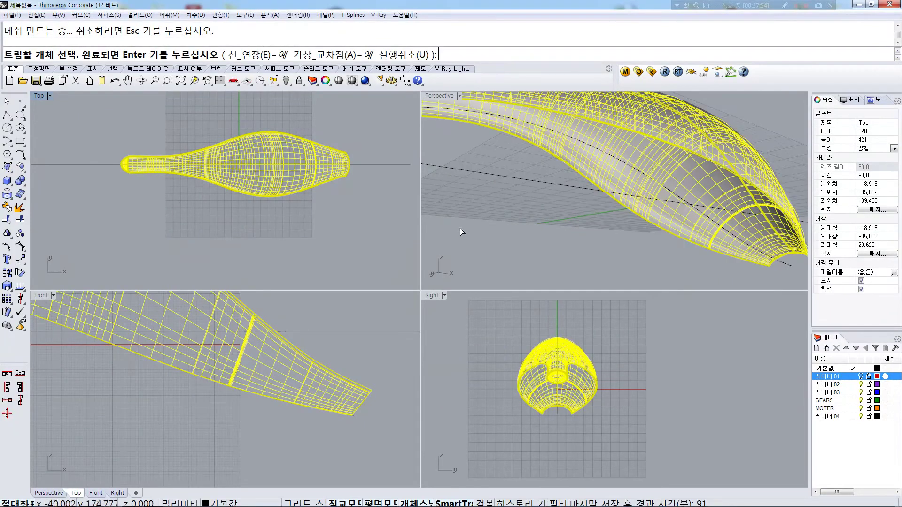
{"action": "right_click", "coordinate": [533, 218]}
Select everything visible and join the trimmed parting surface with the body
{"action": "left_click", "coordinate": [727, 256]}
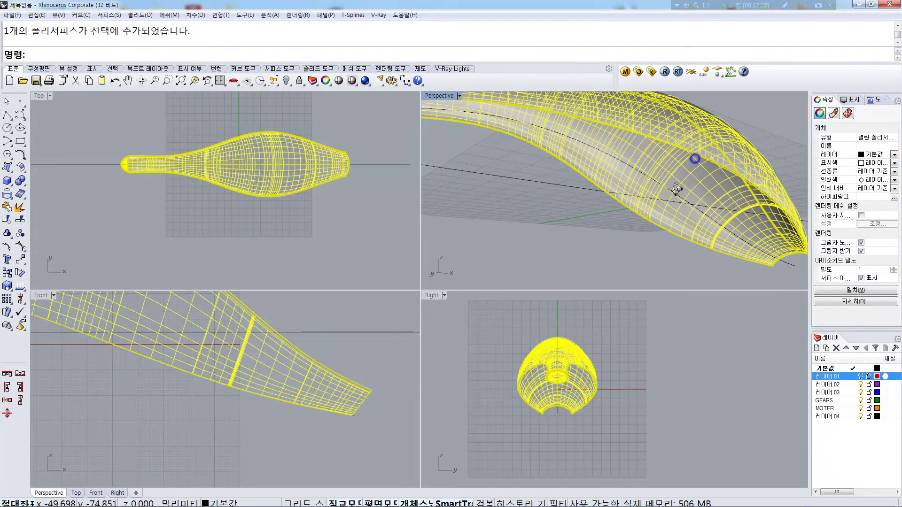
{"action": "right_click_drag", "start_coordinate": [695, 158], "coordinate": [655, 243]}
{"action": "right_click_drag", "start_coordinate": [581, 114], "coordinate": [640, 135]}
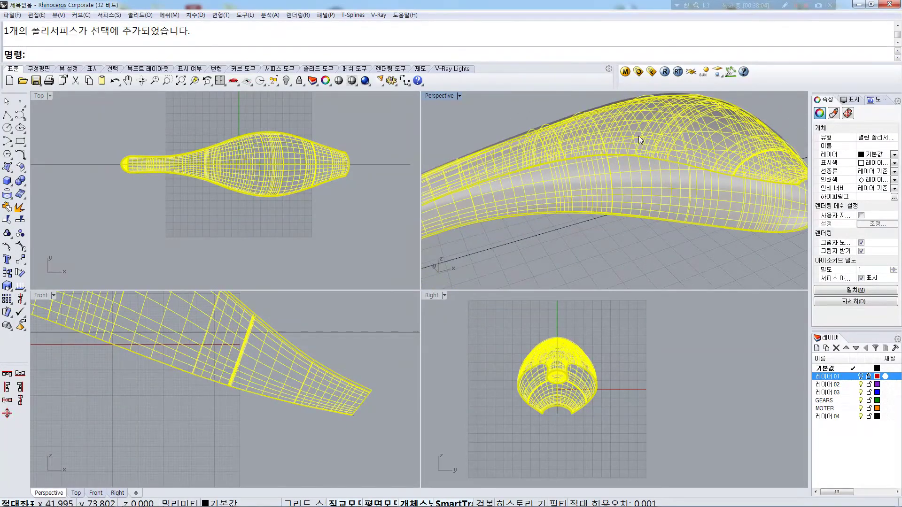
{"action": "right_click_drag", "start_coordinate": [602, 111], "coordinate": [625, 298]}
{"action": "left_click", "coordinate": [745, 163]}
{"action": "key", "text": "ctrl+a"}
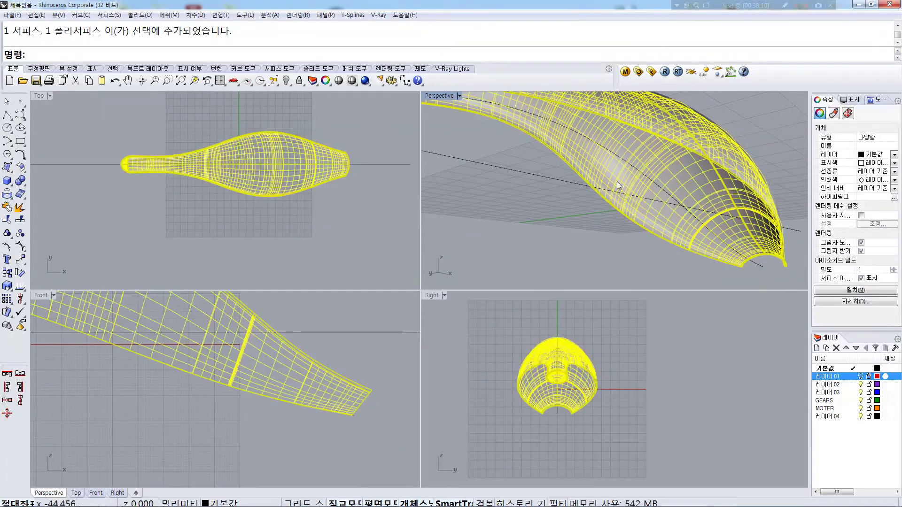
{"action": "left_click", "coordinate": [5, 220]}
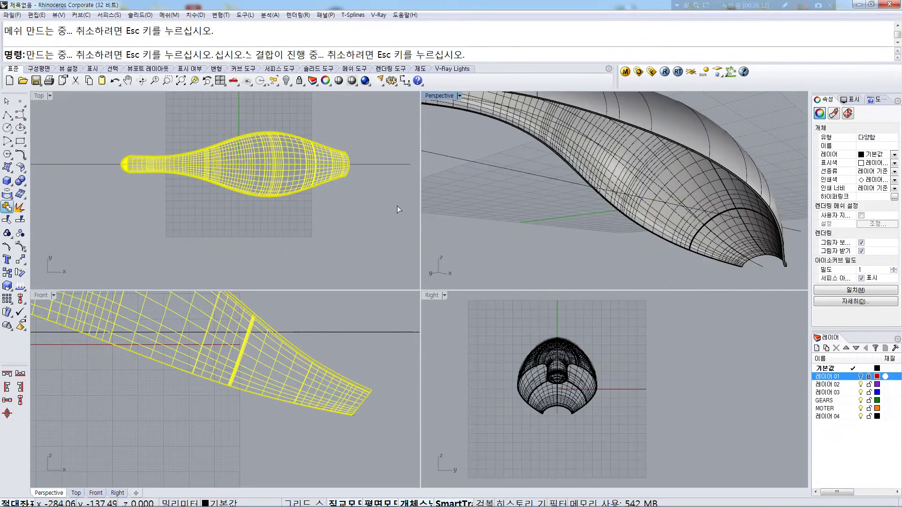
Show all hidden objects and delete the large parting surface crossing the whole body
{"action": "right_click_drag", "start_coordinate": [741, 222], "coordinate": [570, 202]}
{"action": "scroll", "coordinate": [570, 202], "scroll_direction": "down", "scroll_amount": 6}
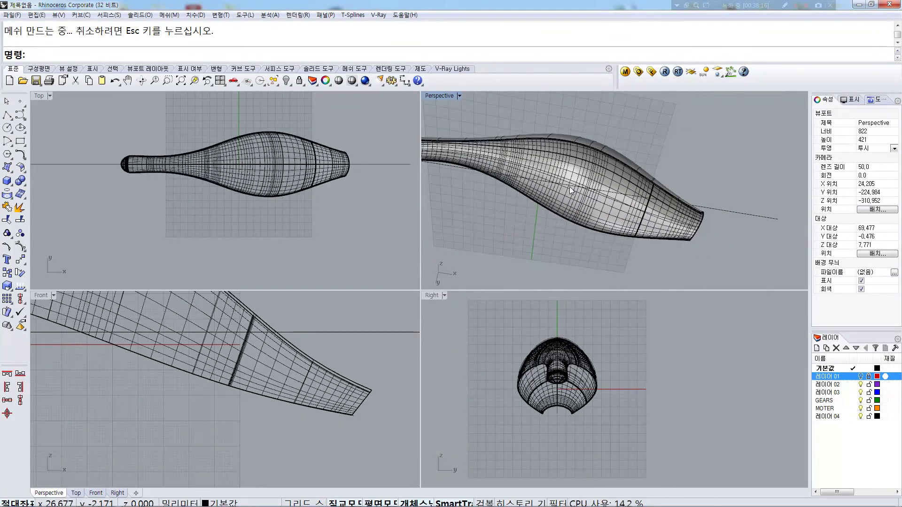
{"action": "left_click", "coordinate": [285, 81]}
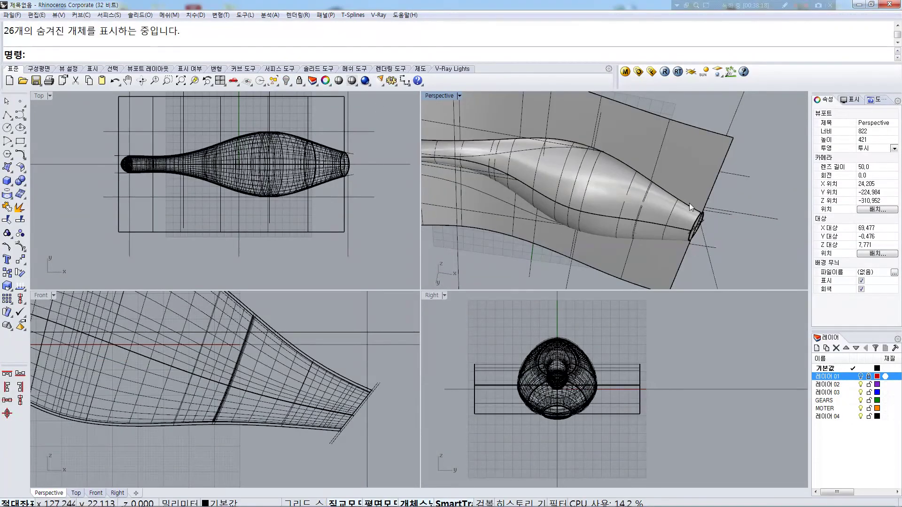
{"action": "left_click", "coordinate": [692, 160]}
{"action": "key", "text": "Delete"}
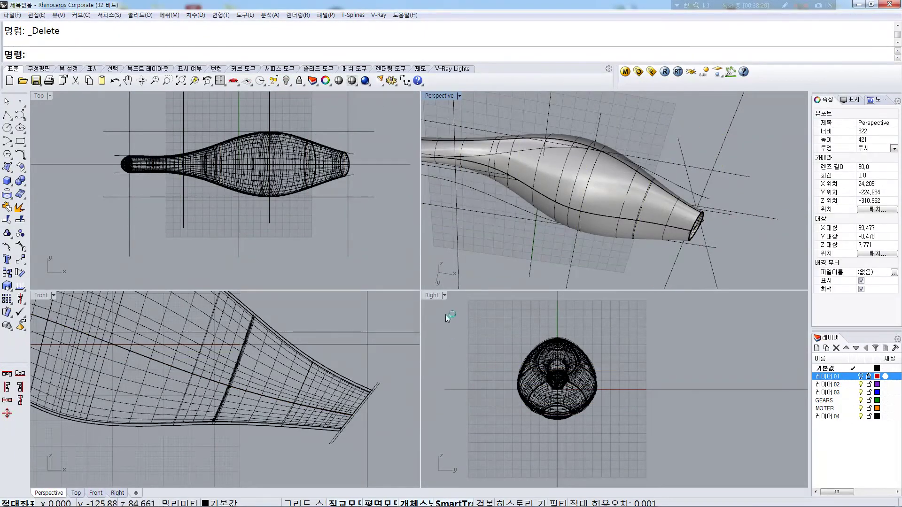
Set the Fillet Edge radius to 0.8 and select the outer rim edges around the body's open end
{"action": "scroll", "coordinate": [357, 413], "scroll_direction": "up", "scroll_amount": 6}
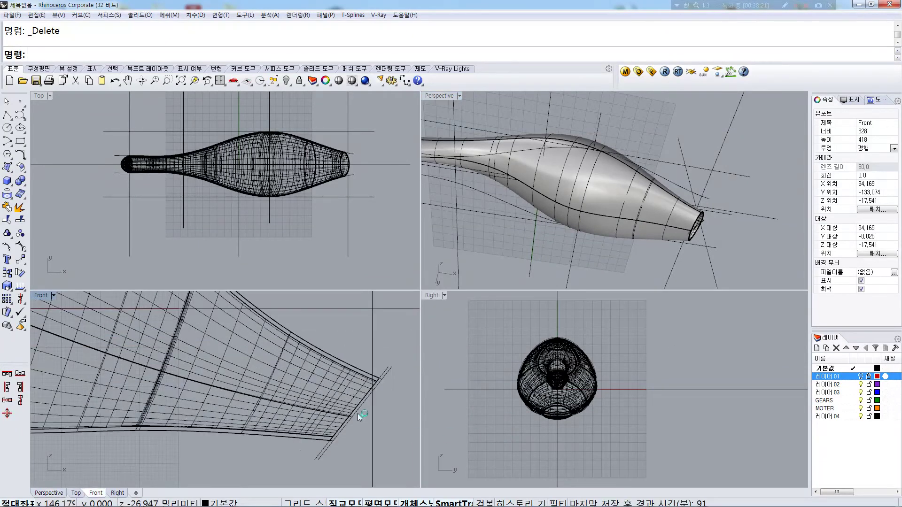
{"action": "middle_click", "coordinate": [368, 427]}
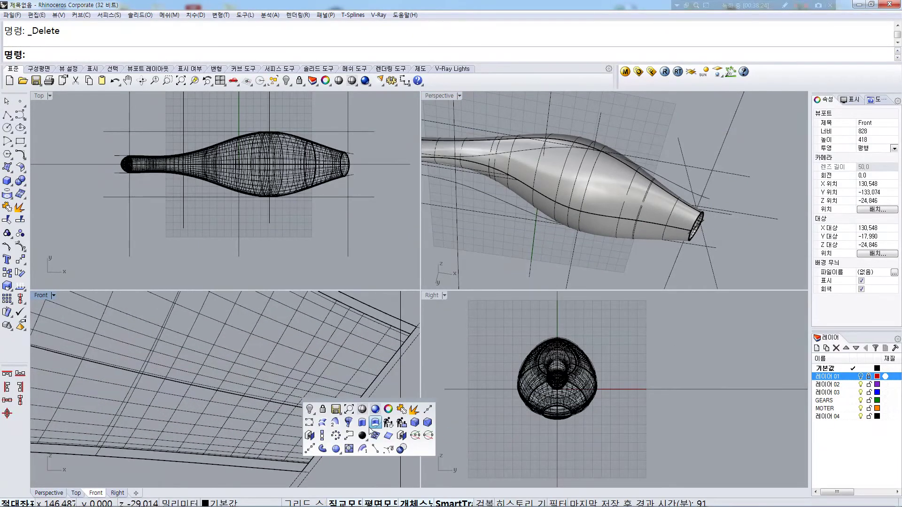
{"action": "left_click", "coordinate": [414, 424]}
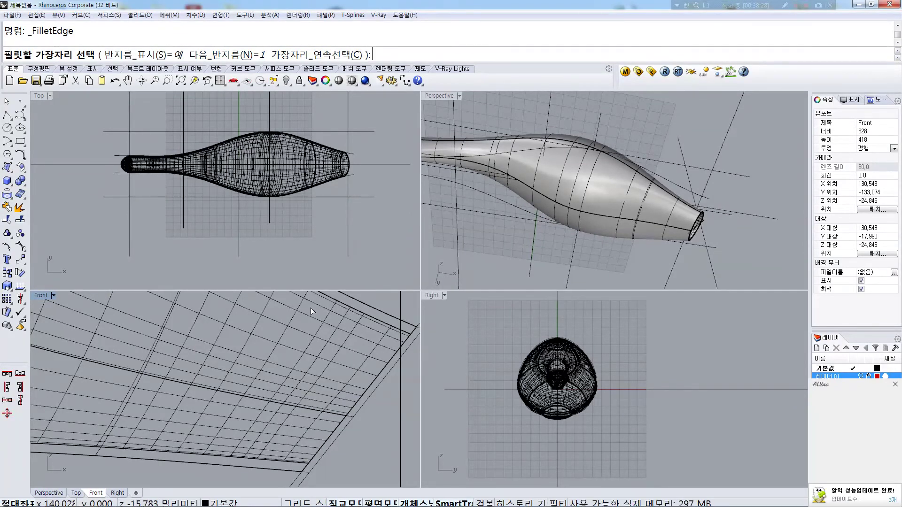
{"action": "type", "text": ".8"}
{"action": "key", "text": "Return"}
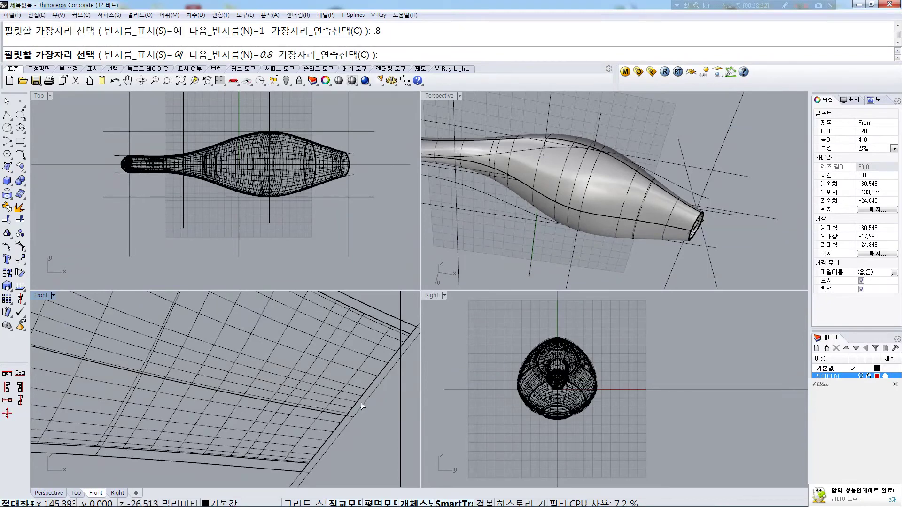
{"action": "right_click_drag", "start_coordinate": [692, 262], "coordinate": [675, 145]}
{"action": "scroll", "coordinate": [662, 148], "scroll_direction": "up", "scroll_amount": 3}
{"action": "left_click", "coordinate": [655, 150]}
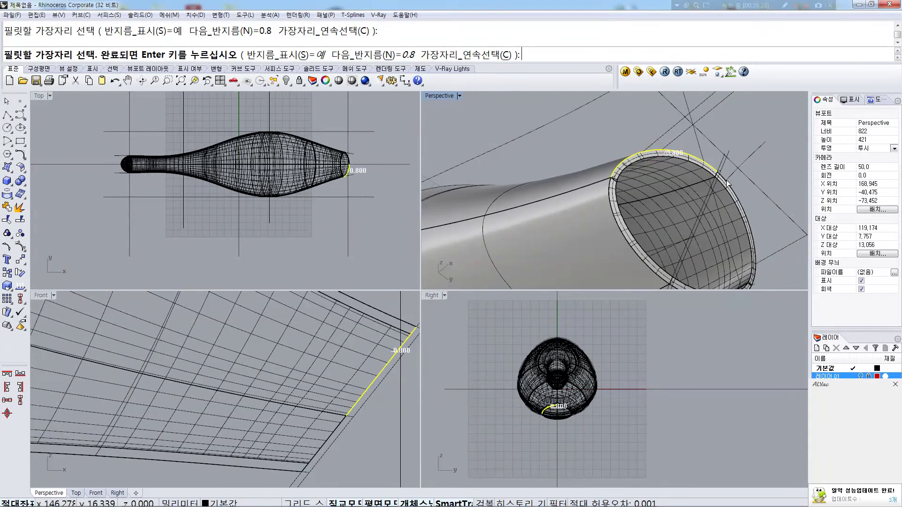
{"action": "left_click", "coordinate": [735, 191]}
{"action": "left_click", "coordinate": [607, 210]}
{"action": "left_click", "coordinate": [612, 215]}
Complete the edge selection along the open end's outer rim and apply the 0.8 fillet
{"action": "scroll", "coordinate": [621, 181], "scroll_direction": "up", "scroll_amount": 5}
{"action": "scroll", "coordinate": [621, 181], "scroll_direction": "down", "scroll_amount": 3}
{"action": "right_click_drag", "start_coordinate": [693, 244], "coordinate": [642, 178], "text": "shift"}
{"action": "left_click", "coordinate": [635, 207]}
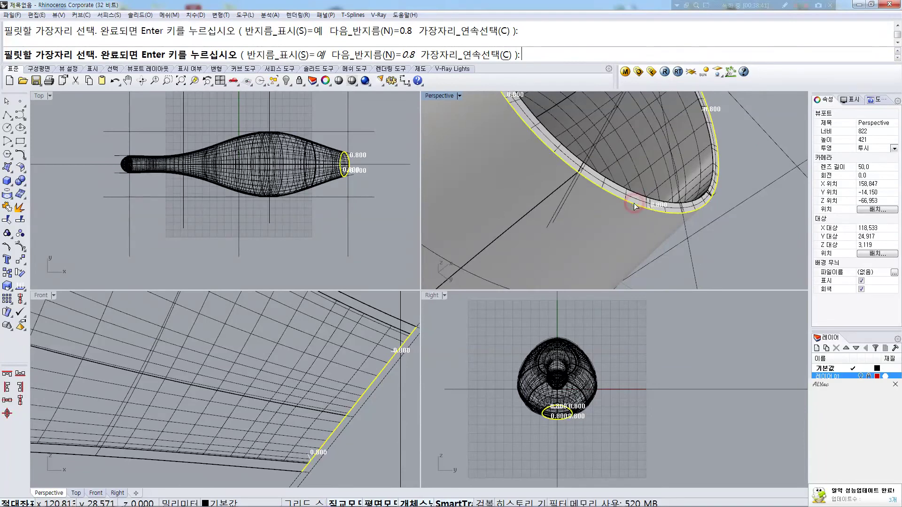
{"action": "key", "text": "Return"}
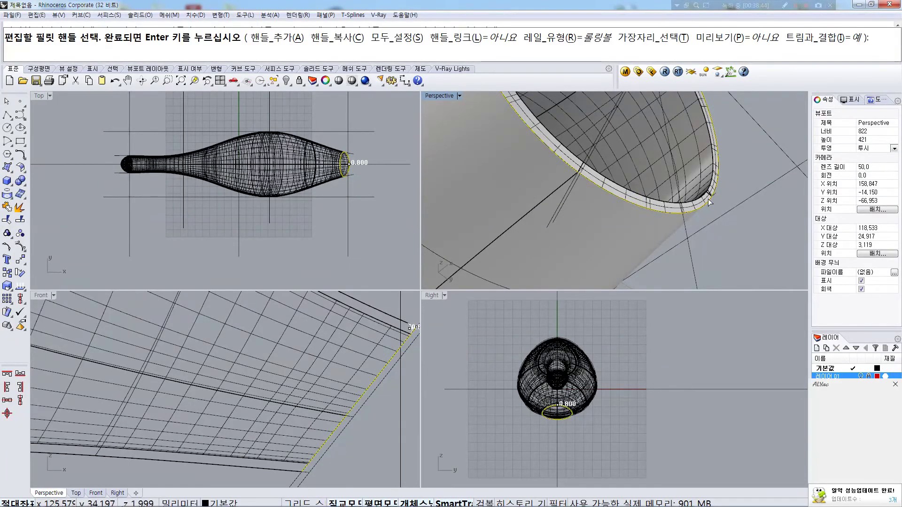
{"action": "right_click_drag", "start_coordinate": [714, 198], "coordinate": [694, 202]}
{"action": "scroll", "coordinate": [655, 208], "scroll_direction": "up", "scroll_amount": 5}
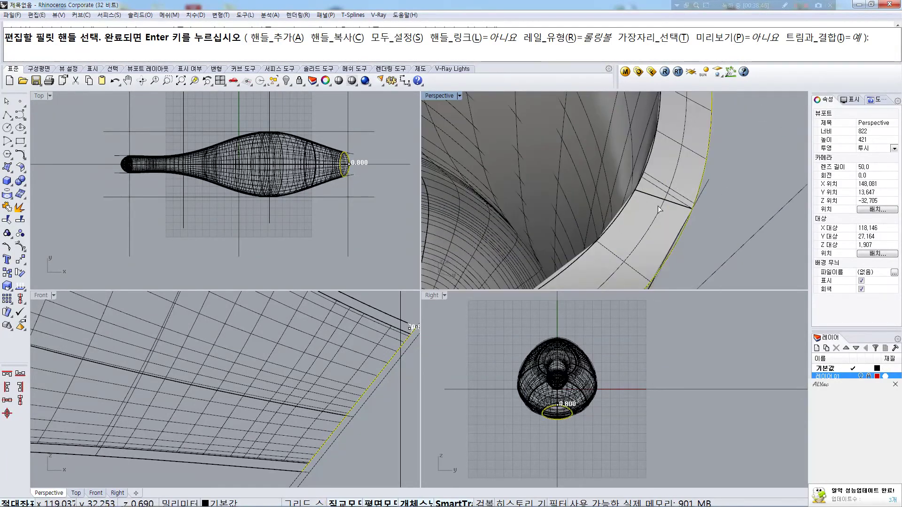
{"action": "right_click", "coordinate": [657, 205]}
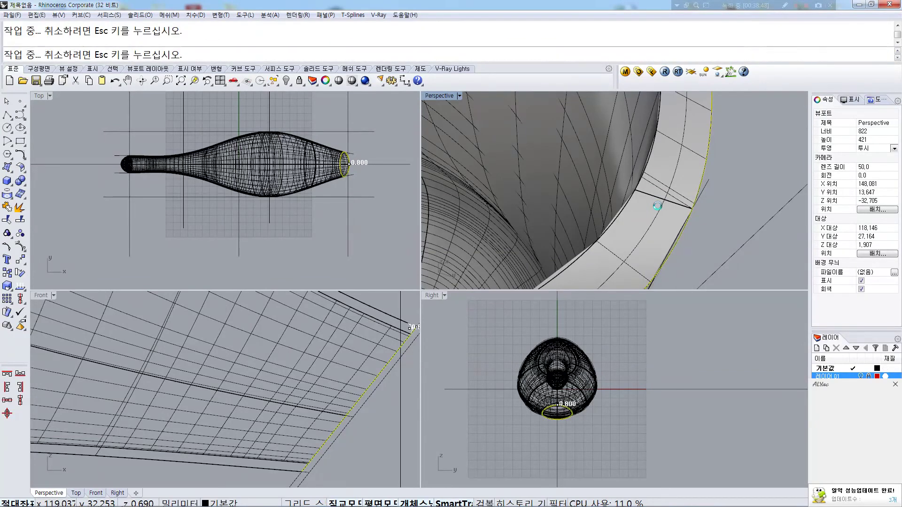
Examine the filleted rim at the open end, especially where the two body parts meet
{"action": "left_click", "coordinate": [699, 190]}
{"action": "left_click", "coordinate": [731, 174]}
{"action": "scroll", "coordinate": [621, 176], "scroll_direction": "down", "scroll_amount": 5}
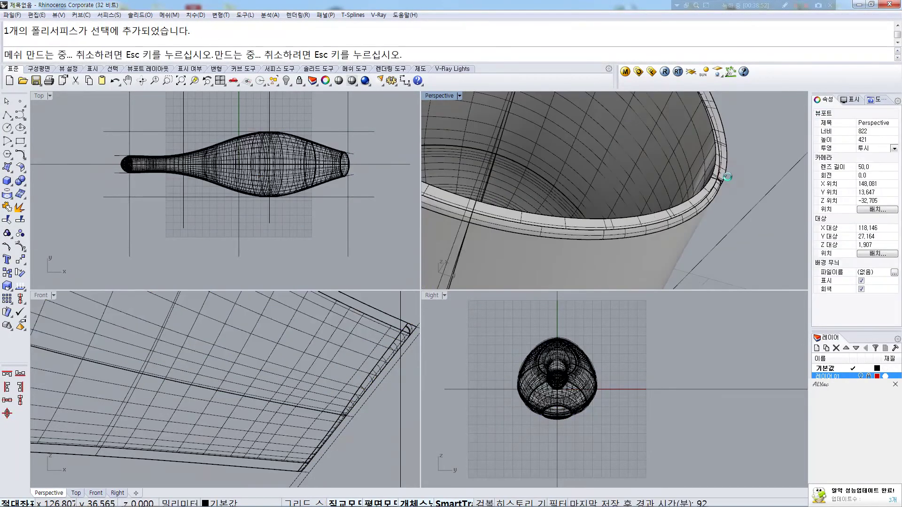
{"action": "right_click_drag", "start_coordinate": [610, 139], "coordinate": [664, 195]}
{"action": "scroll", "coordinate": [628, 193], "scroll_direction": "up", "scroll_amount": 5}
{"action": "scroll", "coordinate": [618, 208], "scroll_direction": "down", "scroll_amount": 5}
{"action": "scroll", "coordinate": [635, 176], "scroll_direction": "up", "scroll_amount": 5}
{"action": "scroll", "coordinate": [636, 174], "scroll_direction": "down", "scroll_amount": 5}
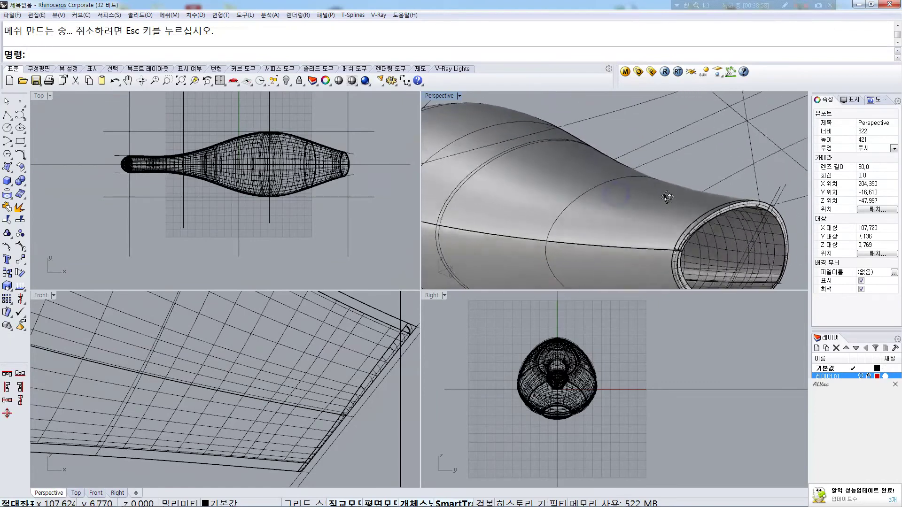
{"action": "scroll", "coordinate": [664, 195], "scroll_direction": "up", "scroll_amount": 3}
{"action": "scroll", "coordinate": [664, 194], "scroll_direction": "up", "scroll_amount": 3}
{"action": "mouse_move", "coordinate": [585, 213]}
{"action": "right_mouse_down"}
{"action": "mouse_move", "coordinate": [596, 205]}
{"action": "mouse_move", "coordinate": [601, 216]}
{"action": "right_mouse_up"}
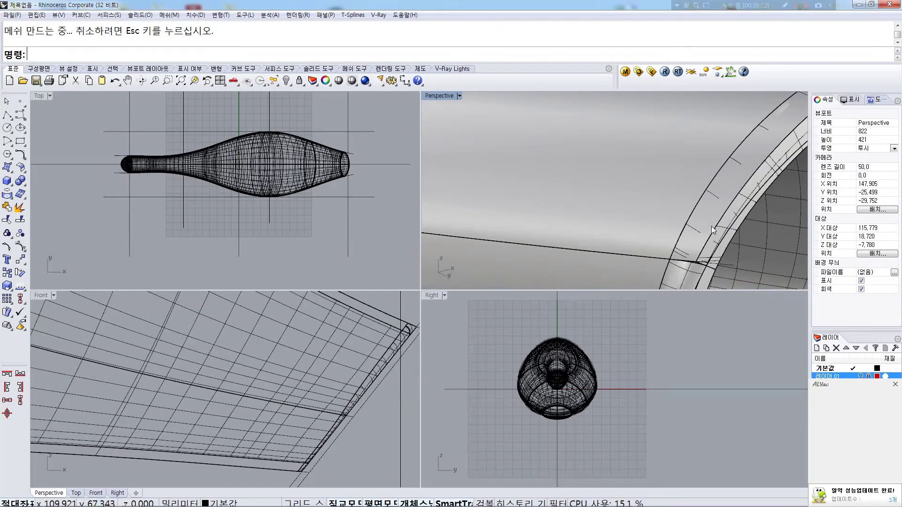
Delete the separate fillet surface along the open-end rim of the body part above the seam
{"action": "left_click", "coordinate": [694, 205]}
{"action": "key", "text": "Delete"}
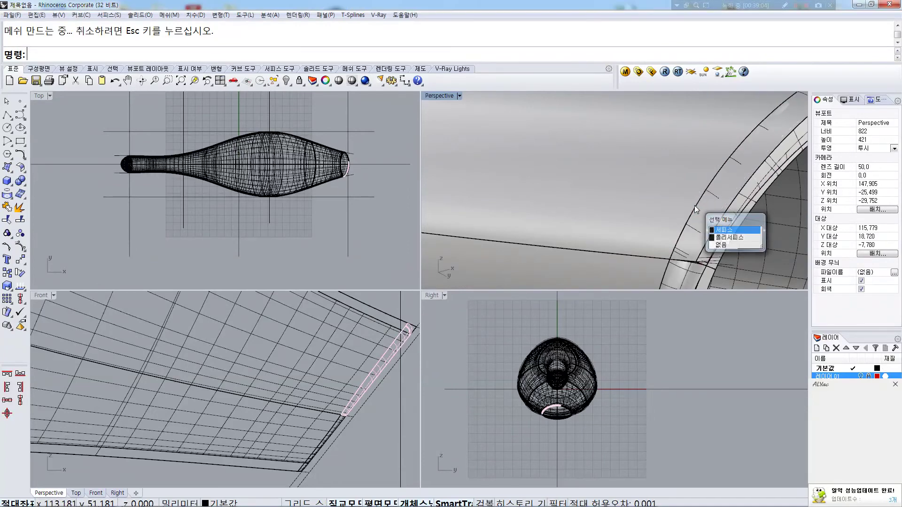
{"action": "mouse_move", "coordinate": [691, 201]}
{"action": "right_mouse_down"}
{"action": "mouse_move", "coordinate": [745, 185]}
{"action": "mouse_move", "coordinate": [559, 196]}
{"action": "mouse_move", "coordinate": [522, 230]}
{"action": "mouse_move", "coordinate": [585, 216]}
{"action": "mouse_move", "coordinate": [479, 215]}
{"action": "mouse_move", "coordinate": [669, 227]}
{"action": "mouse_move", "coordinate": [684, 213]}
{"action": "right_mouse_up"}
{"action": "key", "text": "Return"}
{"action": "right_click", "coordinate": [655, 190]}
{"action": "left_click", "coordinate": [652, 188]}
{"action": "right_click", "coordinate": [650, 187]}
{"action": "left_click", "coordinate": [650, 188]}
{"action": "right_click", "coordinate": [650, 188]}
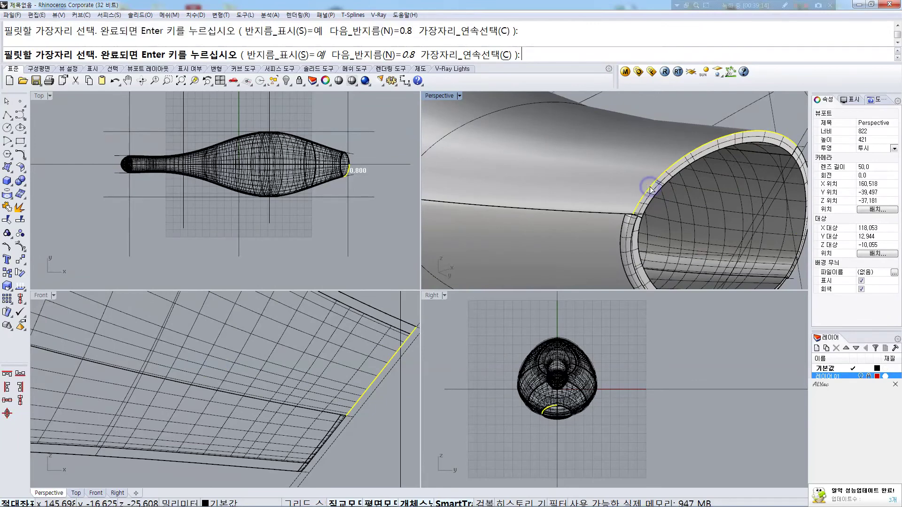
{"action": "right_click_drag", "start_coordinate": [686, 196], "coordinate": [634, 199], "text": "shift"}
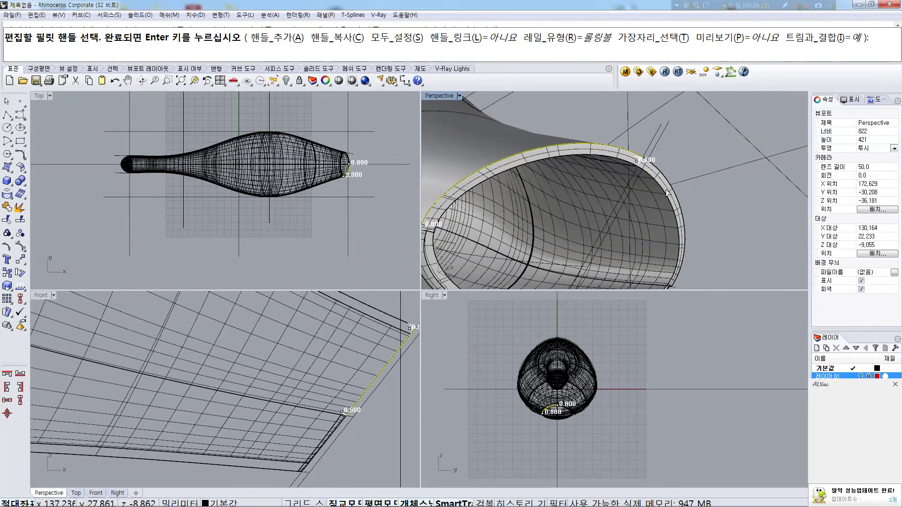
{"action": "scroll", "coordinate": [640, 157], "scroll_direction": "up", "scroll_amount": 4}
{"action": "right_click", "coordinate": [641, 157]}
Apply a 0.8 edge fillet to both outer rim edges of the body part above the seam
{"action": "right_click", "coordinate": [663, 162]}
{"action": "left_click", "coordinate": [669, 161]}
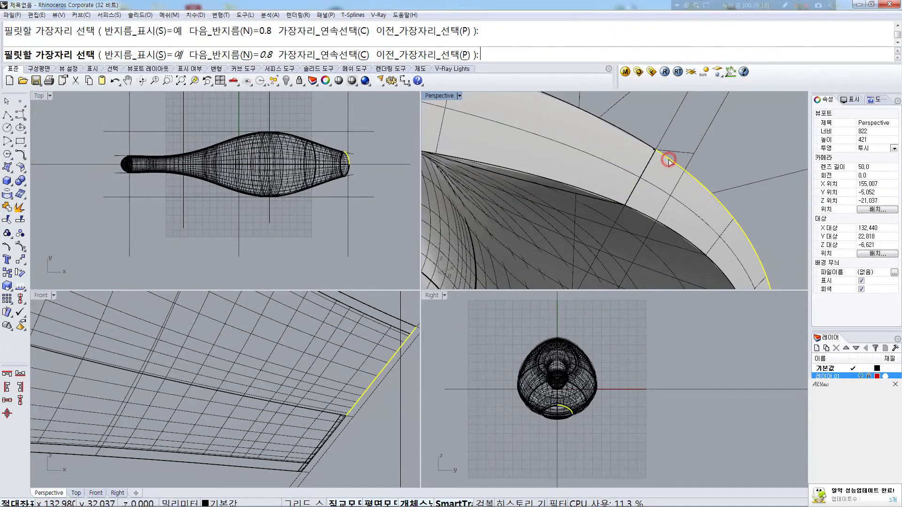
{"action": "left_click", "coordinate": [639, 138]}
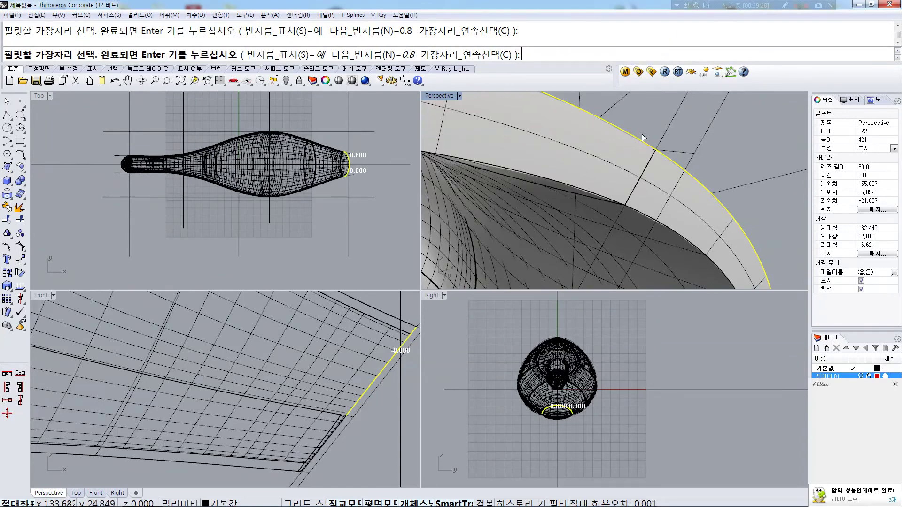
{"action": "scroll", "coordinate": [570, 209], "scroll_direction": "down", "scroll_amount": 5}
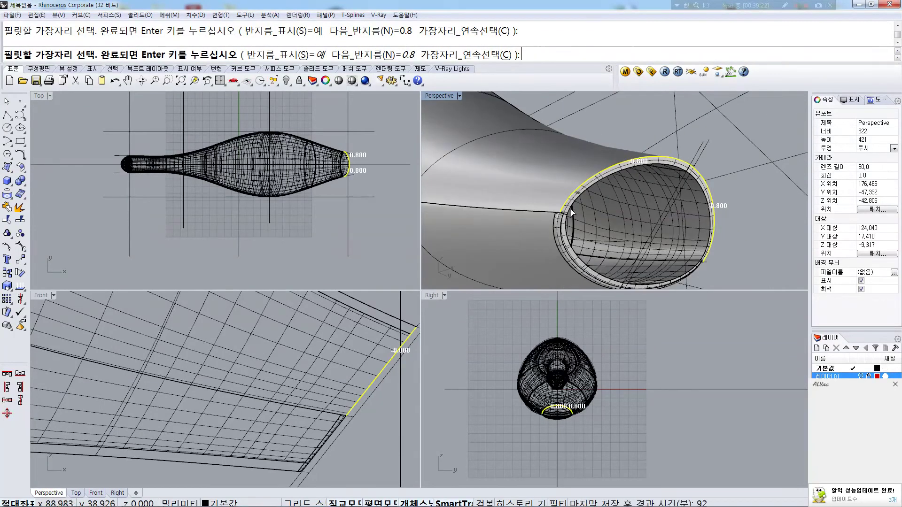
{"action": "scroll", "coordinate": [540, 221], "scroll_direction": "up", "scroll_amount": 3}
{"action": "right_click_drag", "start_coordinate": [463, 252], "coordinate": [482, 246]}
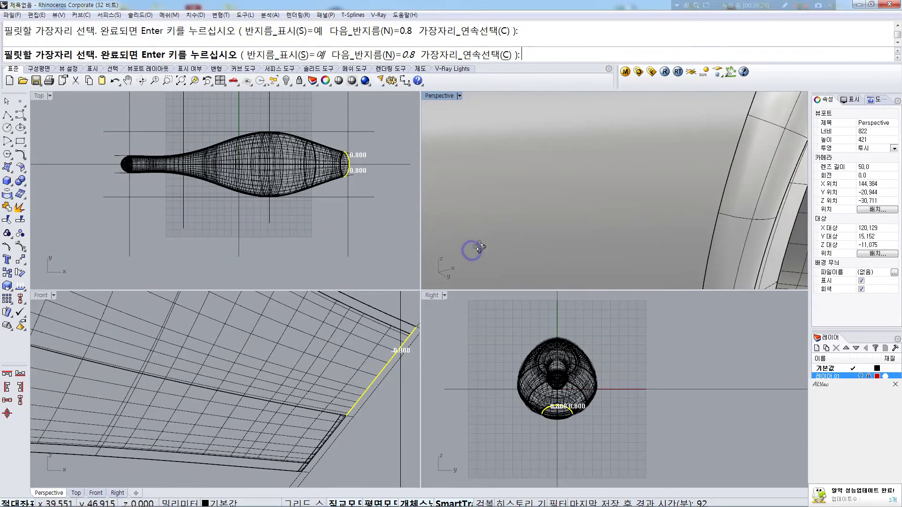
{"action": "right_click", "coordinate": [483, 245]}
{"action": "scroll", "coordinate": [591, 233], "scroll_direction": "down", "scroll_amount": 7}
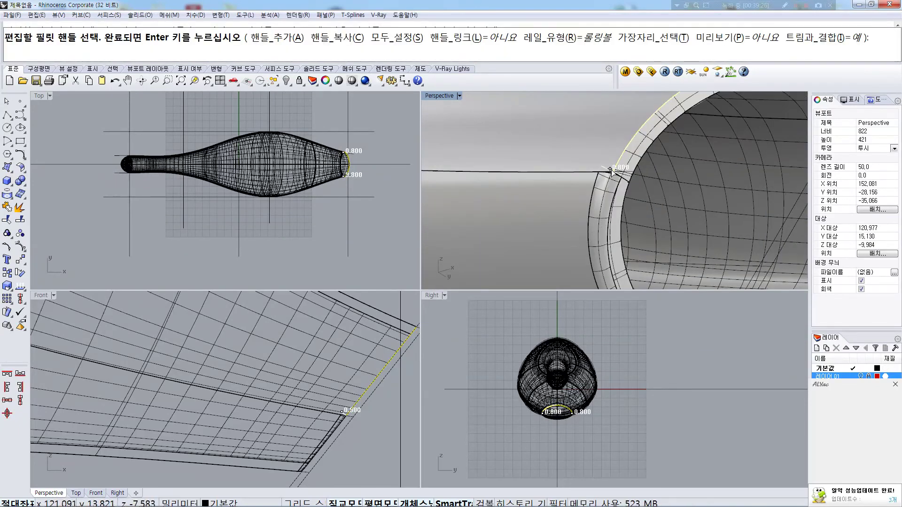
{"action": "scroll", "coordinate": [611, 168], "scroll_direction": "up", "scroll_amount": 12}
{"action": "scroll", "coordinate": [613, 167], "scroll_direction": "down", "scroll_amount": 4}
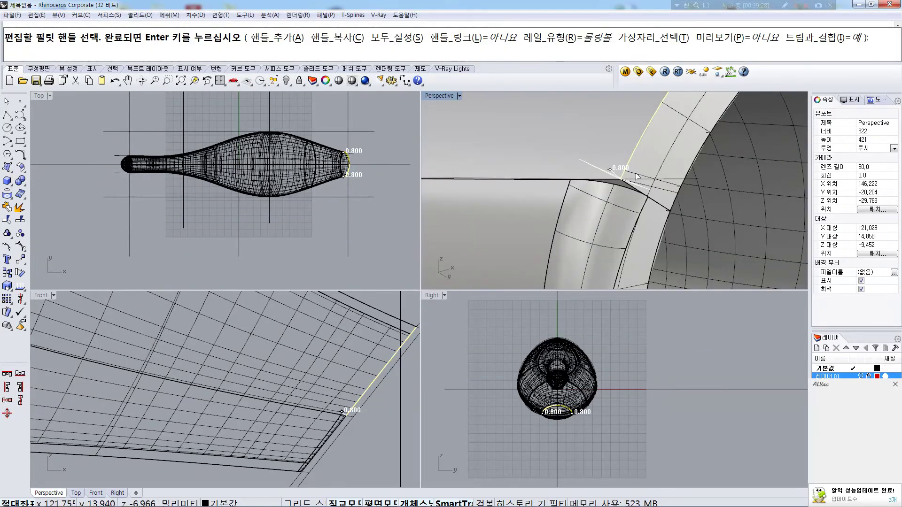
{"action": "right_click_drag", "start_coordinate": [633, 172], "coordinate": [637, 173]}
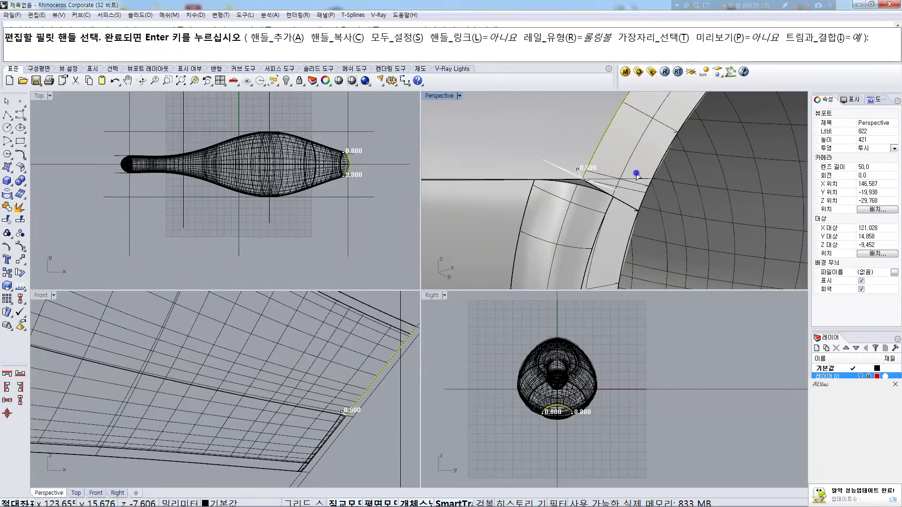
{"action": "right_click", "coordinate": [635, 173]}
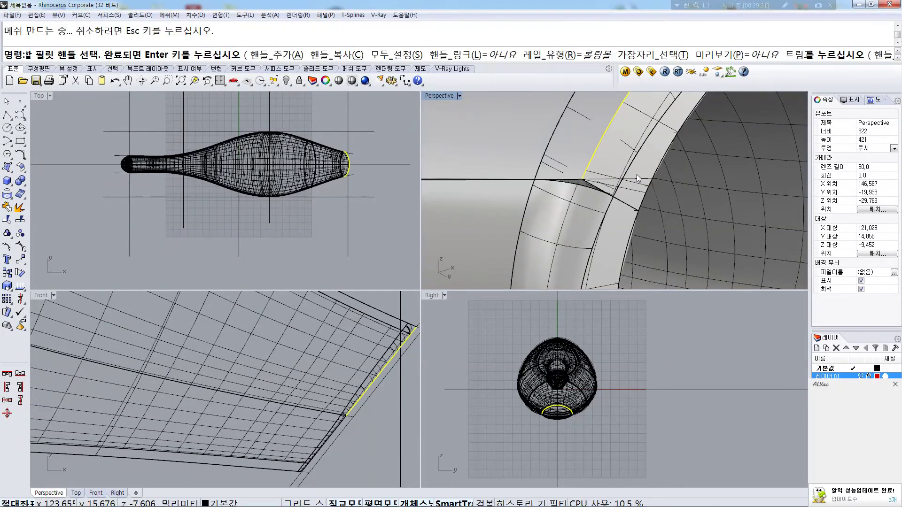
Undo the last rim fillet and the deletion before it, and delete the restored fillet surface above the seam again
{"action": "scroll", "coordinate": [577, 185], "scroll_direction": "up", "scroll_amount": 4}
{"action": "scroll", "coordinate": [576, 184], "scroll_direction": "down", "scroll_amount": 2}
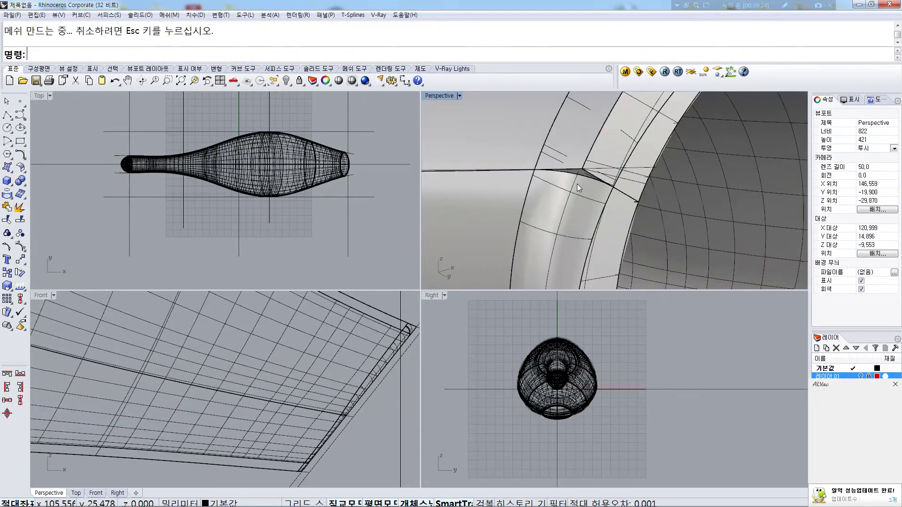
{"action": "scroll", "coordinate": [579, 171], "scroll_direction": "down", "scroll_amount": 3}
{"action": "left_click", "coordinate": [579, 171]}
{"action": "key", "text": "Escape"}
{"action": "key", "text": "ctrl+z"}
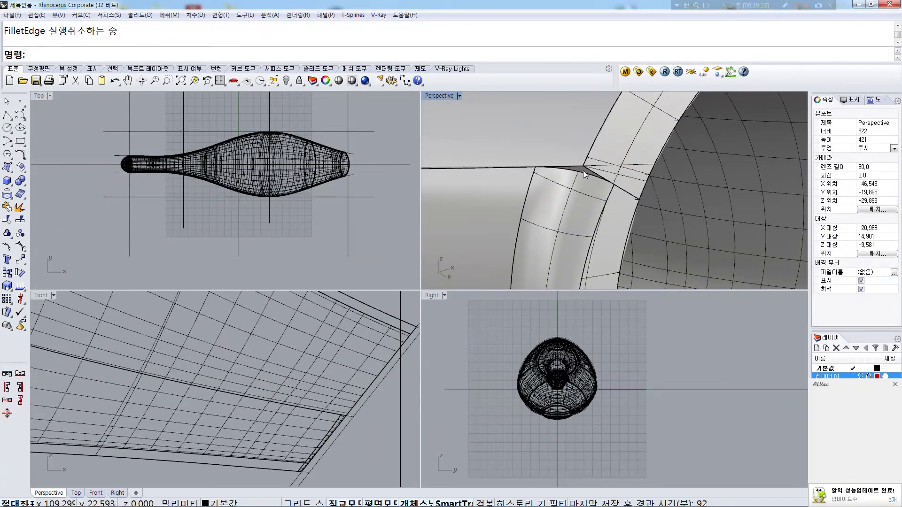
{"action": "key", "text": "ctrl+z"}
{"action": "left_click", "coordinate": [582, 167], "text": "shift"}
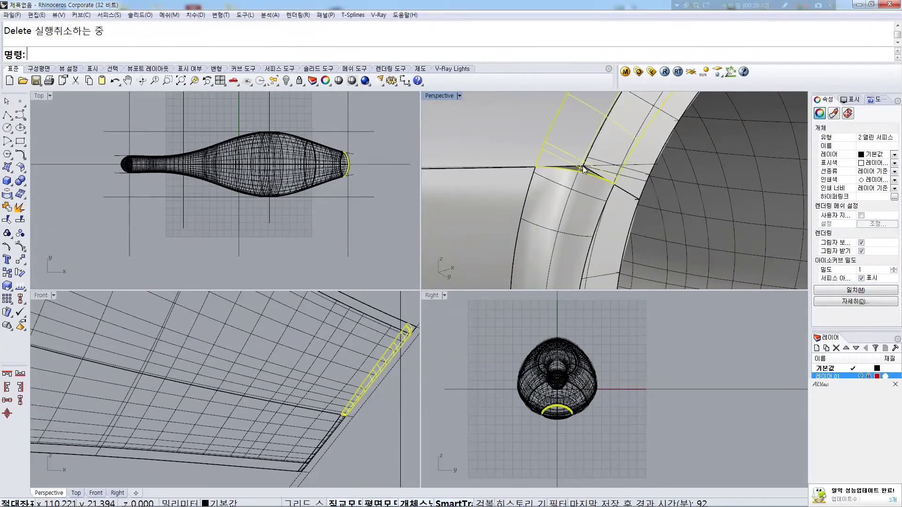
{"action": "key", "text": "Delete"}
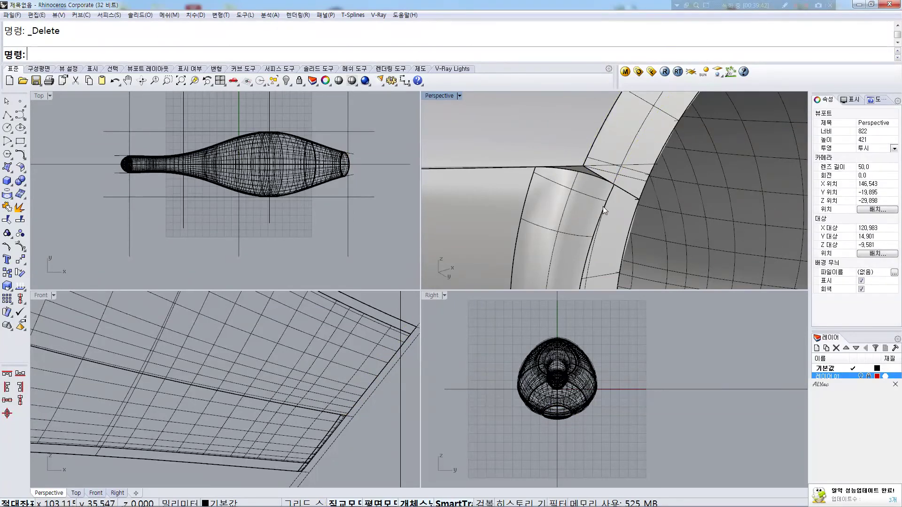
Maximize the Perspective viewport on the spot where the two rim parts meet
{"action": "scroll", "coordinate": [584, 168], "scroll_direction": "up", "scroll_amount": 3}
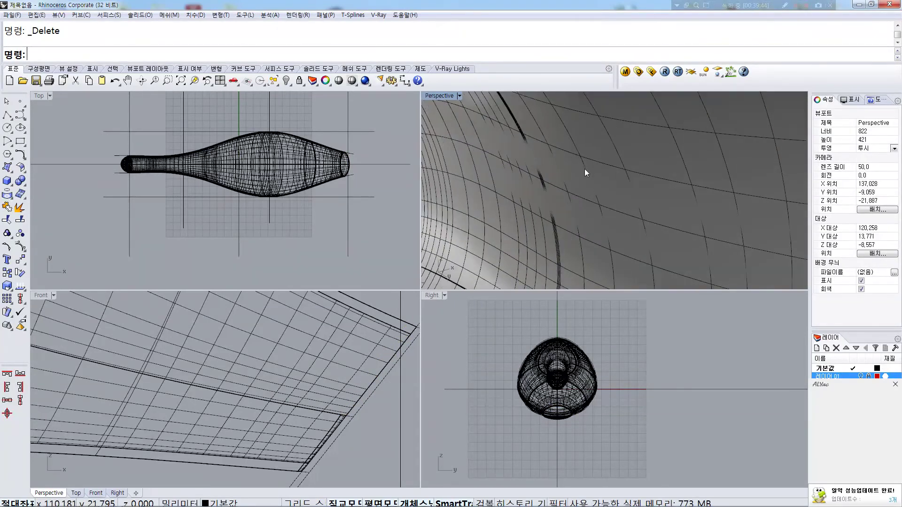
{"action": "scroll", "coordinate": [584, 168], "scroll_direction": "down", "scroll_amount": 3}
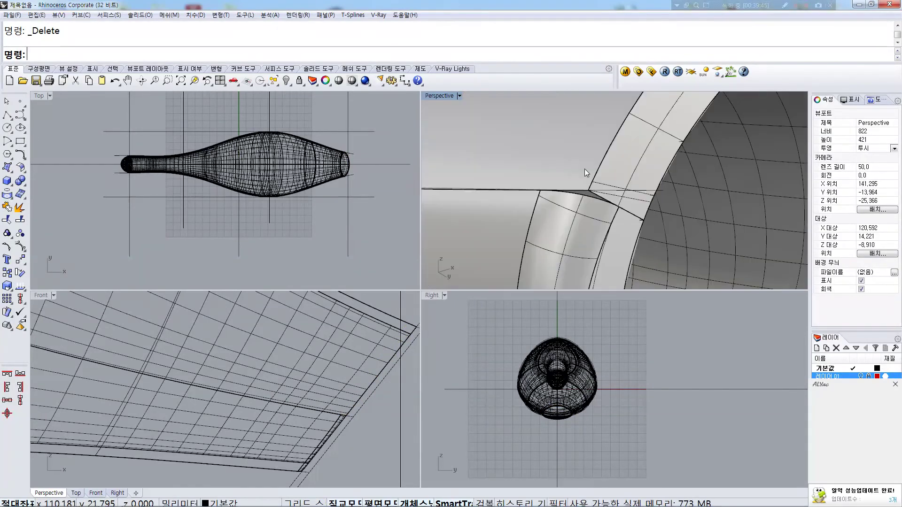
{"action": "left_click", "coordinate": [431, 95]}
{"action": "double_click", "coordinate": [431, 95]}
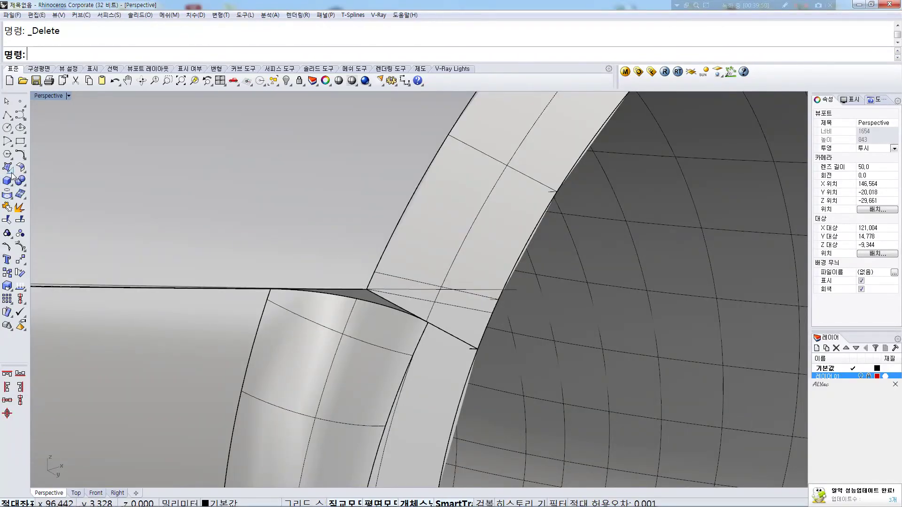
{"action": "left_click", "coordinate": [7, 209]}
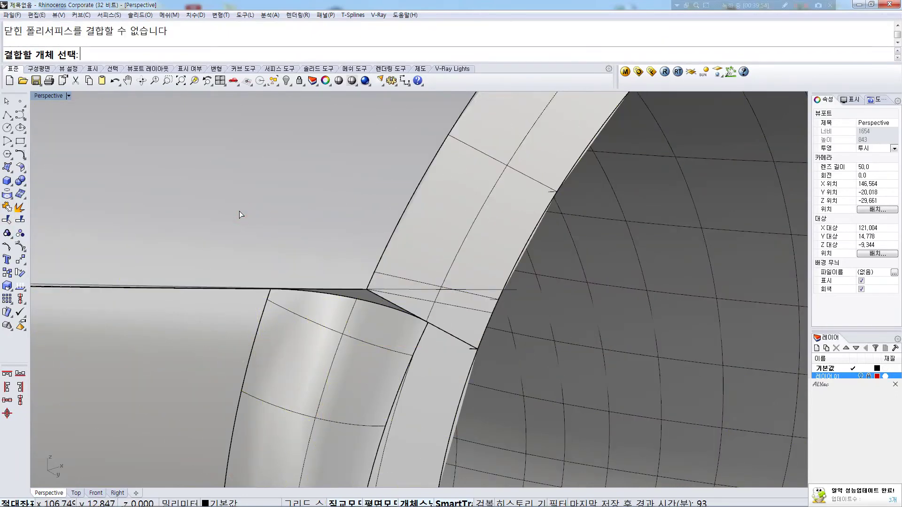
{"action": "right_click", "coordinate": [239, 211]}
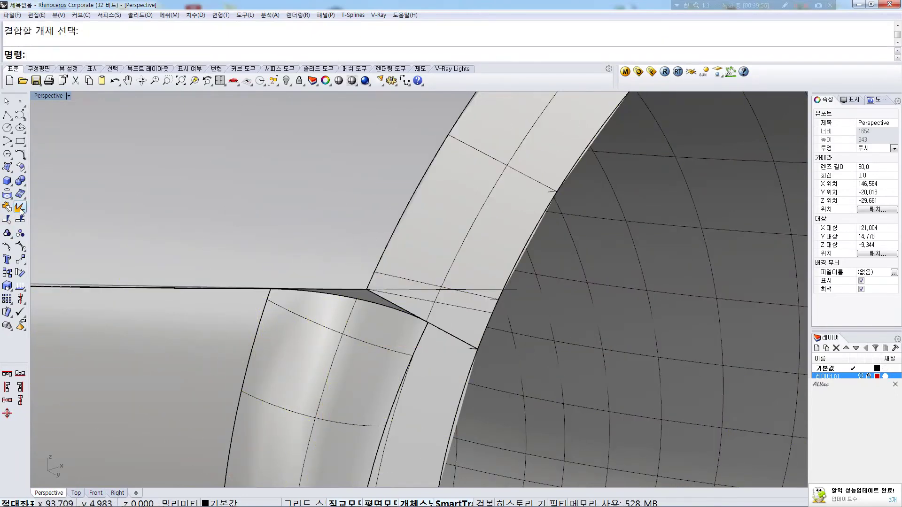
{"action": "left_click", "coordinate": [21, 167]}
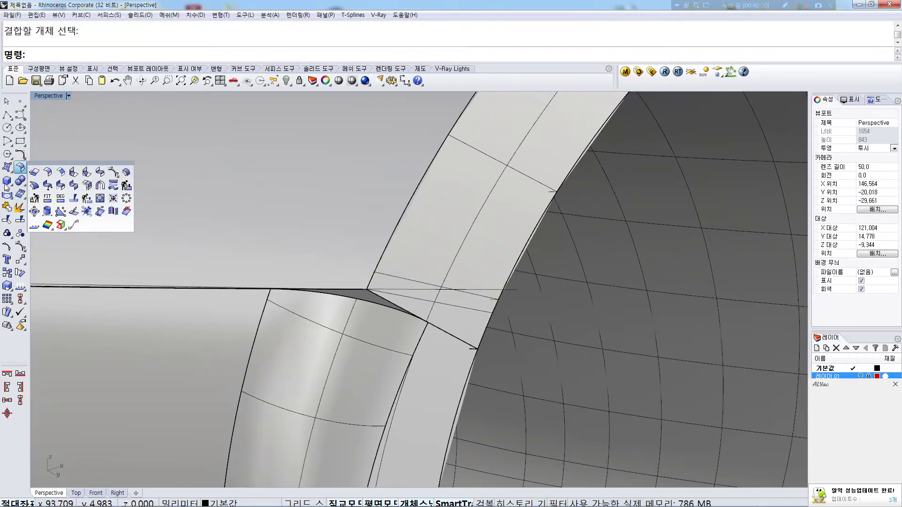
{"action": "left_click", "coordinate": [6, 182]}
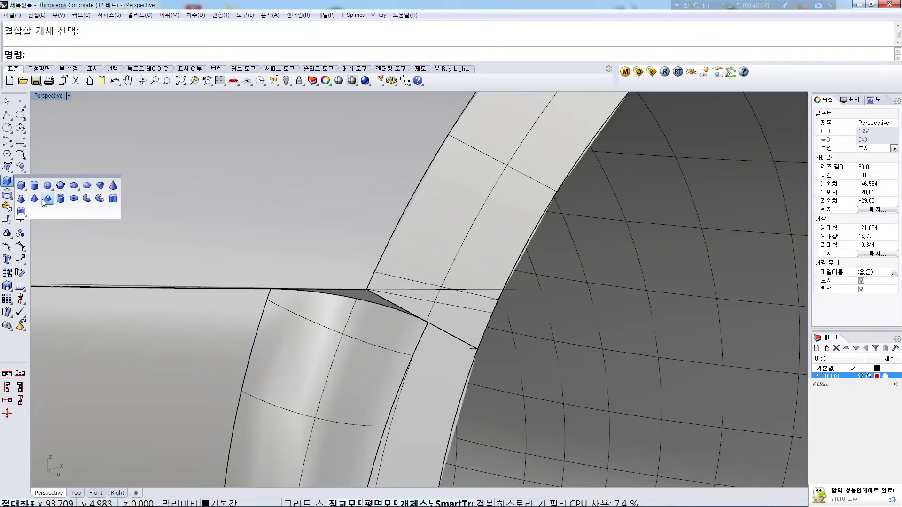
{"action": "left_click", "coordinate": [20, 155]}
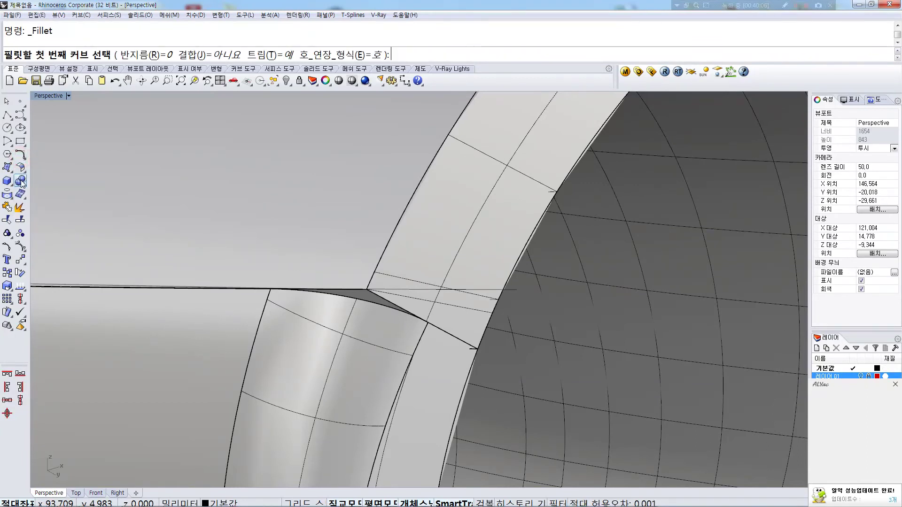
Start Fillet Edge and set its radius to 0.5
{"action": "left_click", "coordinate": [20, 181]}
{"action": "left_click", "coordinate": [88, 199]}
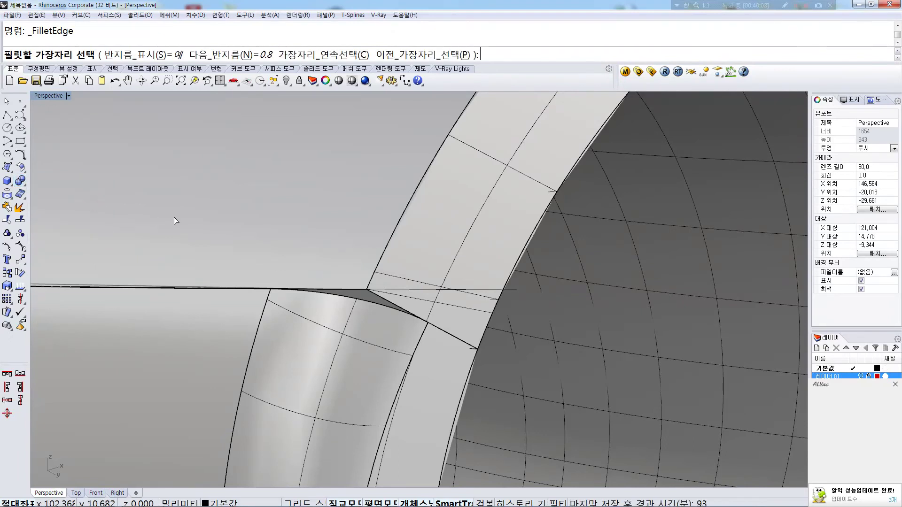
{"action": "type", "text": ".5"}
{"action": "key", "text": "Return"}
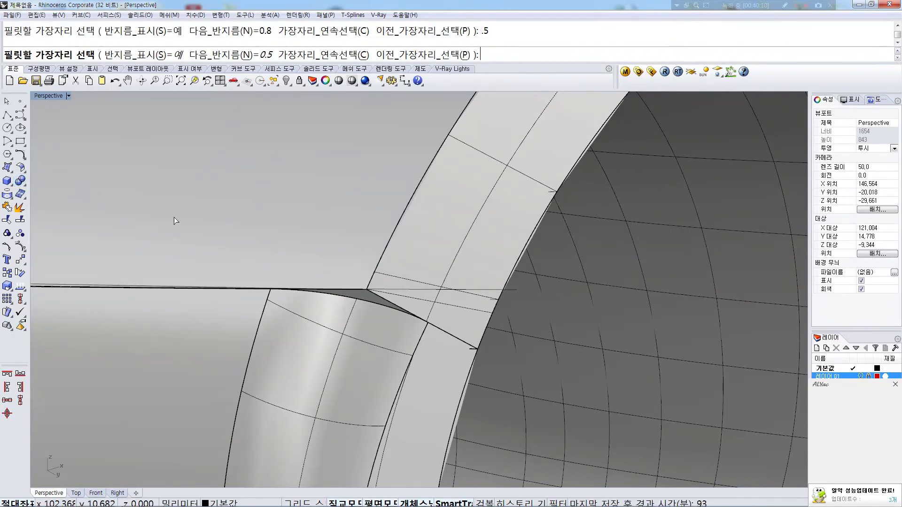
Apply the 0.5 fillet to only the outer rim edges of the body part above the seam
{"action": "left_click", "coordinate": [397, 215]}
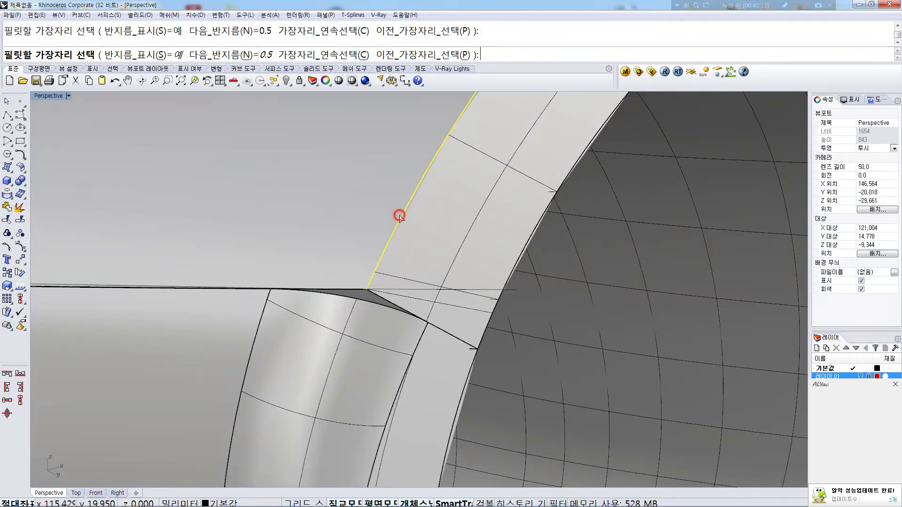
{"action": "scroll", "coordinate": [399, 216], "scroll_direction": "down", "scroll_amount": 3}
{"action": "left_click", "coordinate": [473, 209]}
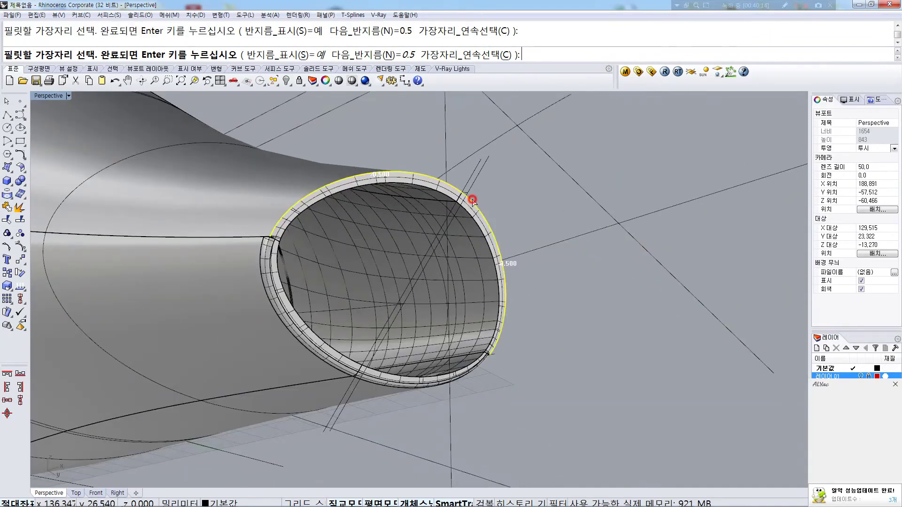
{"action": "key", "text": "Return"}
{"action": "scroll", "coordinate": [260, 237], "scroll_direction": "up", "scroll_amount": 3}
{"action": "scroll", "coordinate": [260, 235], "scroll_direction": "up", "scroll_amount": 2}
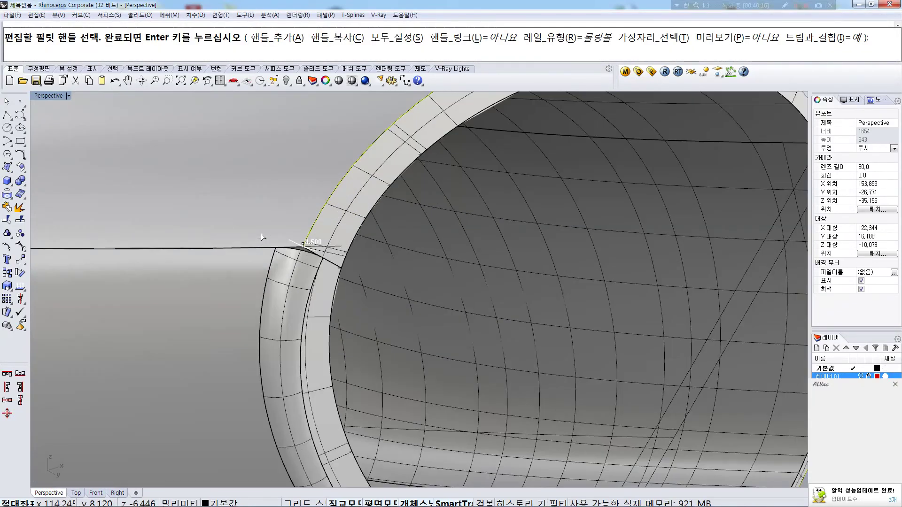
{"action": "key", "text": "Return"}
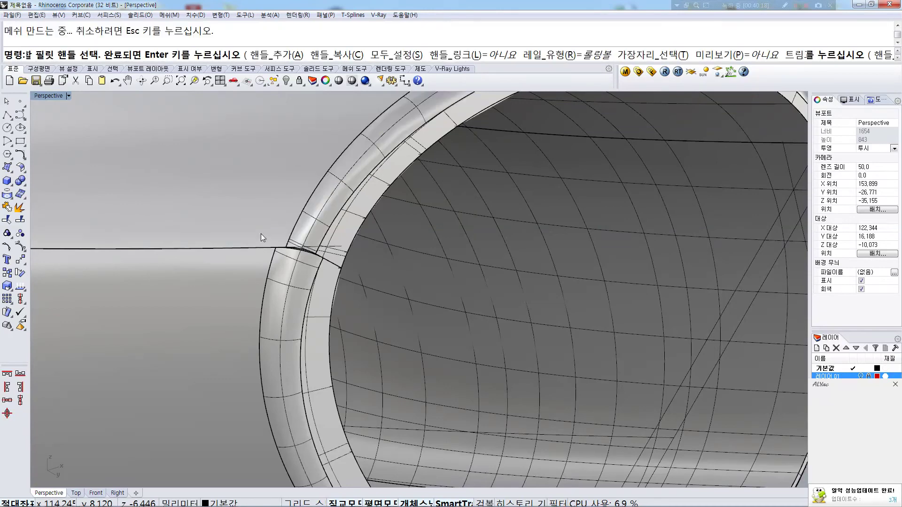
{"action": "key", "text": "Return"}
Undo the rim edits back to before the first 0.8 fillet, so the rim edges of both parts are sharp
{"action": "key", "text": "ctrl+z"}
{"action": "key", "text": "ctrl+z"}
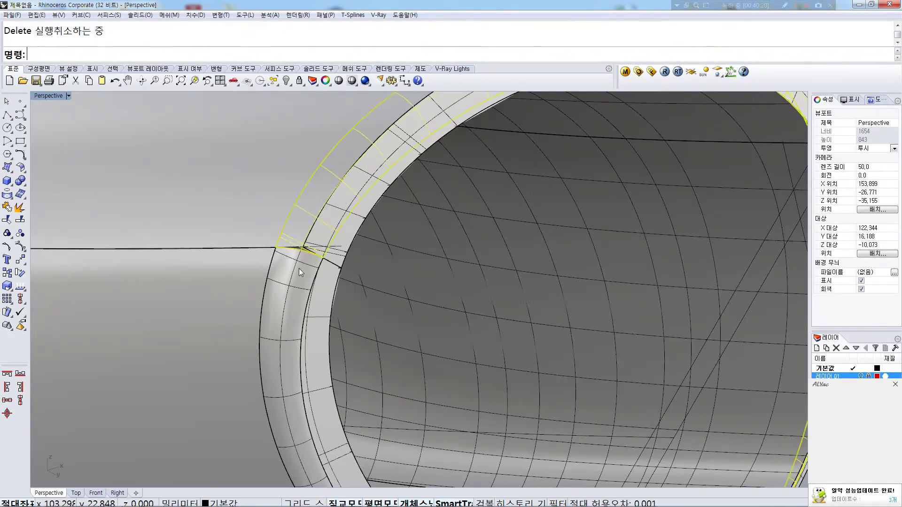
{"action": "key", "text": "ctrl+z"}
Fillet all outer rim edges of both body parts around the open end with radius 0.5
{"action": "key", "text": "Return"}
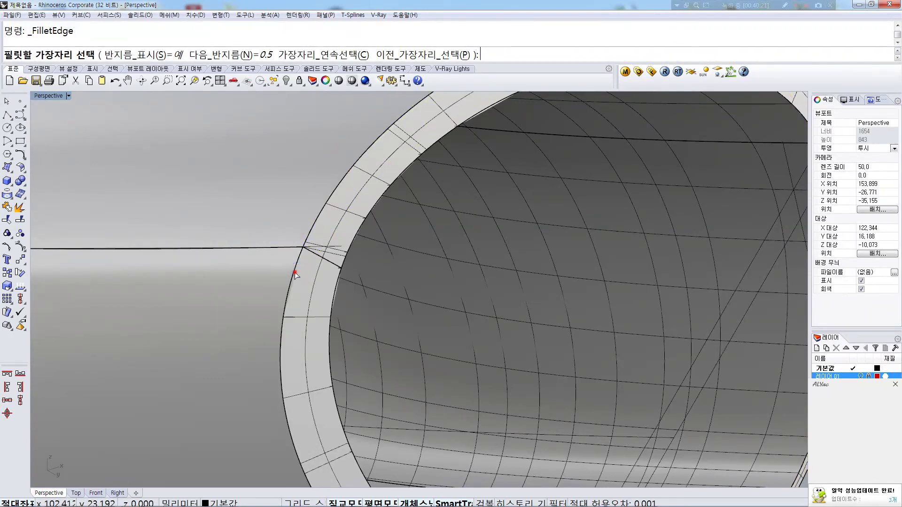
{"action": "left_click", "coordinate": [306, 245]}
{"action": "scroll", "coordinate": [308, 242], "scroll_direction": "down", "scroll_amount": 6}
{"action": "left_click", "coordinate": [506, 209]}
{"action": "left_click", "coordinate": [508, 368]}
{"action": "key", "text": "Return"}
{"action": "key", "text": "Return"}
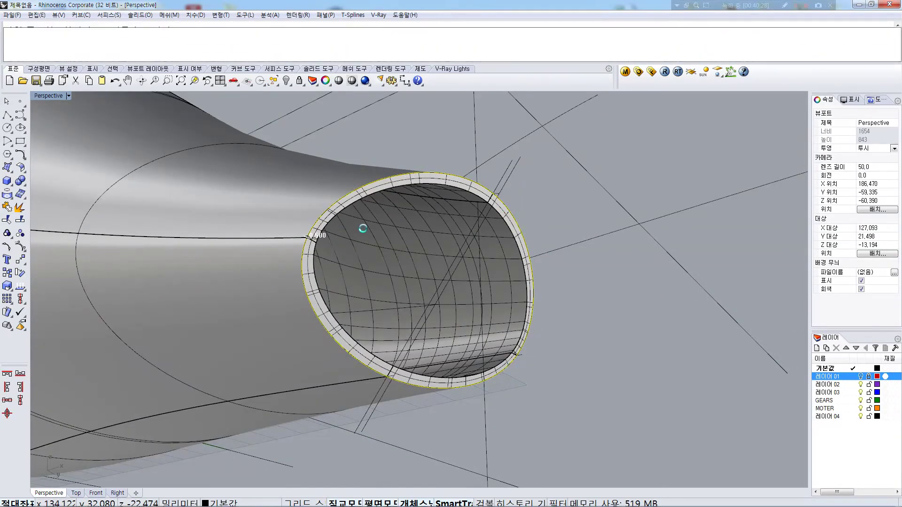
{"action": "key", "text": "Return"}
Turn on the visibility of layer 레이어 01 to show the reference images beside the whole body
{"action": "scroll", "coordinate": [327, 231], "scroll_direction": "down", "scroll_amount": 3}
{"action": "right_click_drag", "start_coordinate": [327, 230], "coordinate": [469, 224]}
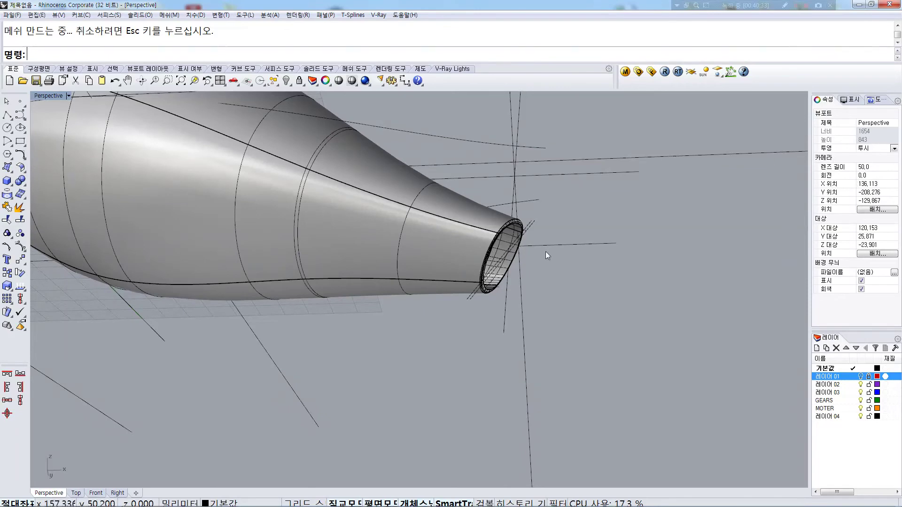
{"action": "left_click", "coordinate": [860, 376]}
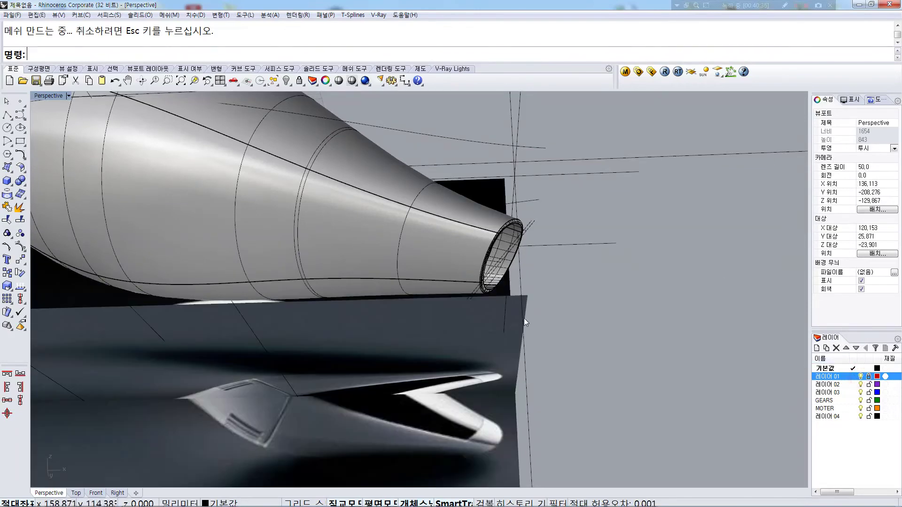
{"action": "scroll", "coordinate": [405, 346], "scroll_direction": "down", "scroll_amount": 6}
{"action": "right_click_drag", "start_coordinate": [565, 289], "coordinate": [584, 317]}
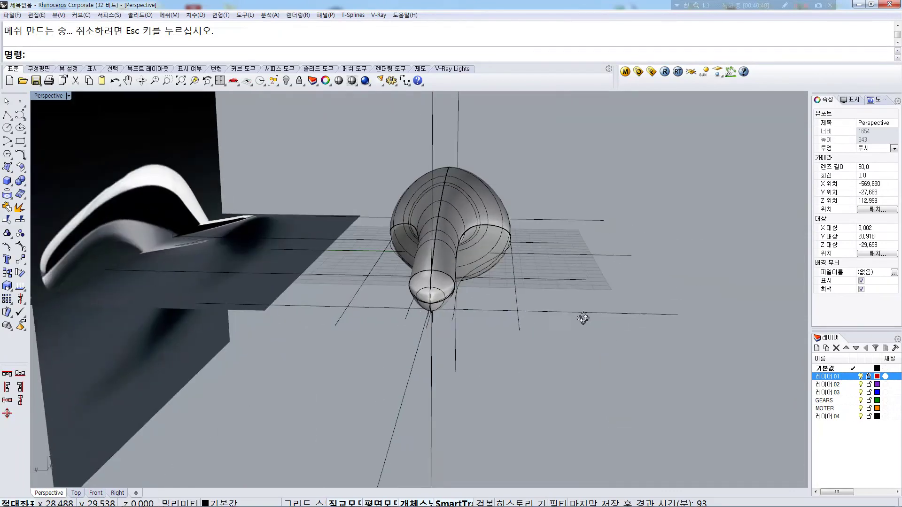
Examine the seam and rounded handle end against the front reference image and from the side of the whole body
{"action": "double_click", "coordinate": [54, 99]}
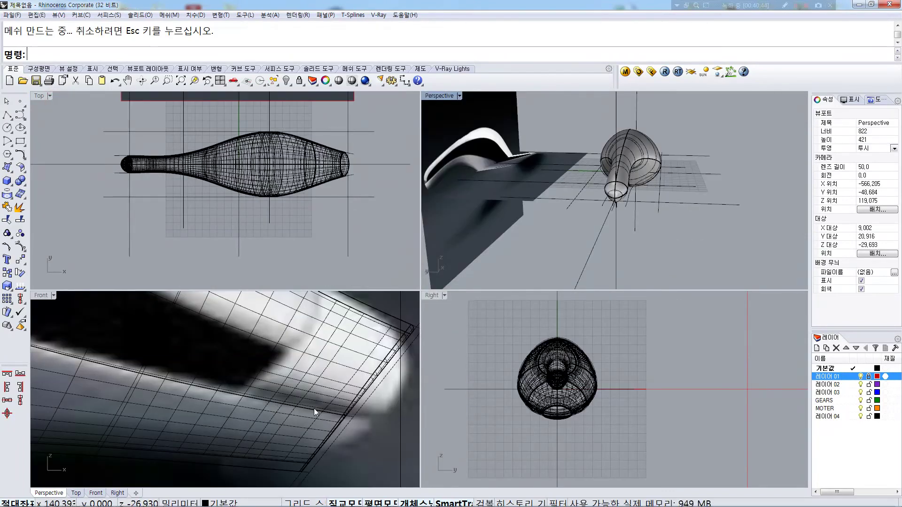
{"action": "right_click_drag", "start_coordinate": [314, 412], "coordinate": [298, 410]}
{"action": "right_click_drag", "start_coordinate": [235, 395], "coordinate": [285, 390]}
{"action": "right_click_drag", "start_coordinate": [131, 370], "coordinate": [250, 356]}
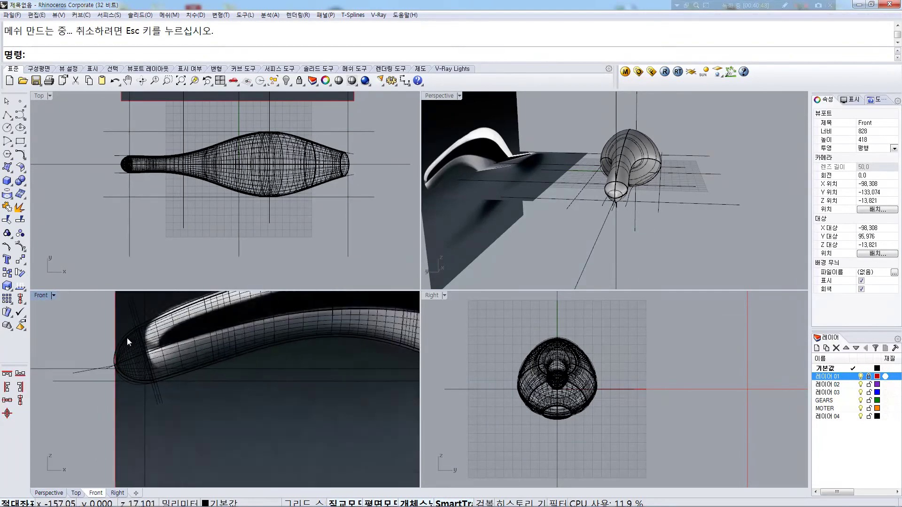
{"action": "scroll", "coordinate": [126, 337], "scroll_direction": "up", "scroll_amount": 15}
{"action": "right_click_drag", "start_coordinate": [344, 370], "coordinate": [234, 350]}
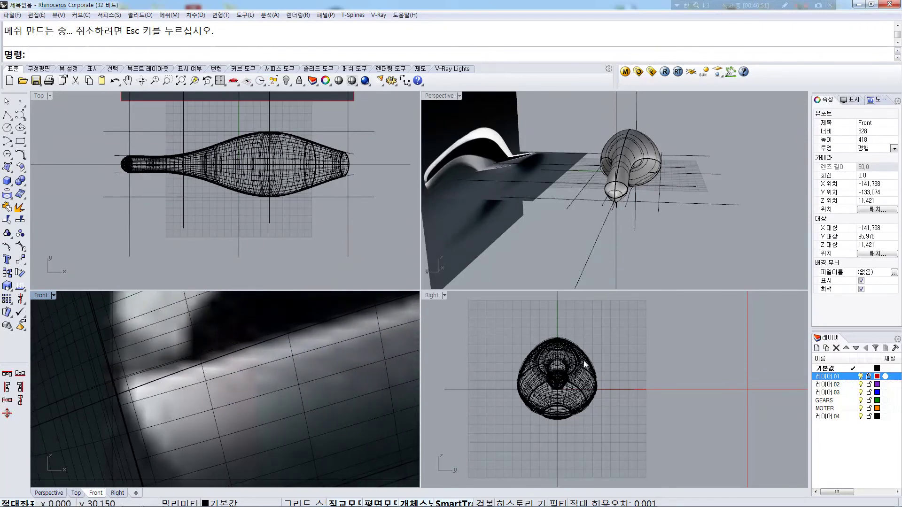
{"action": "double_click", "coordinate": [441, 96]}
{"action": "right_click_drag", "start_coordinate": [441, 149], "coordinate": [183, 186]}
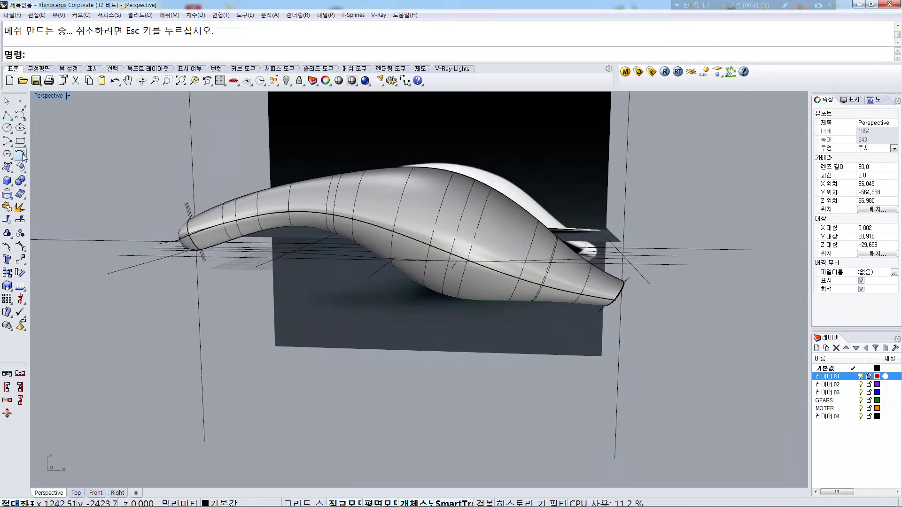
Start an edge fillet of radius 0.5 with the long seam edge on the negative-Y side and the adjoining seam edge around the closed end
{"action": "left_click", "coordinate": [23, 178]}
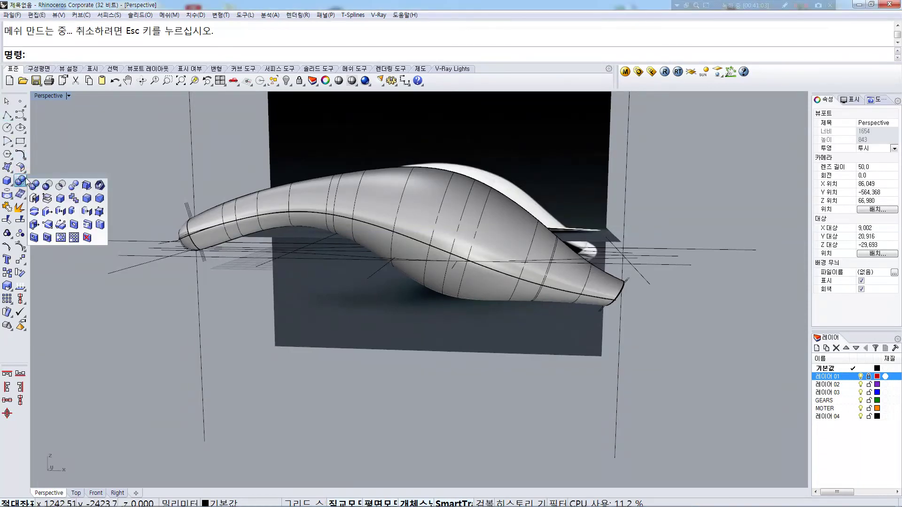
{"action": "left_click", "coordinate": [87, 200]}
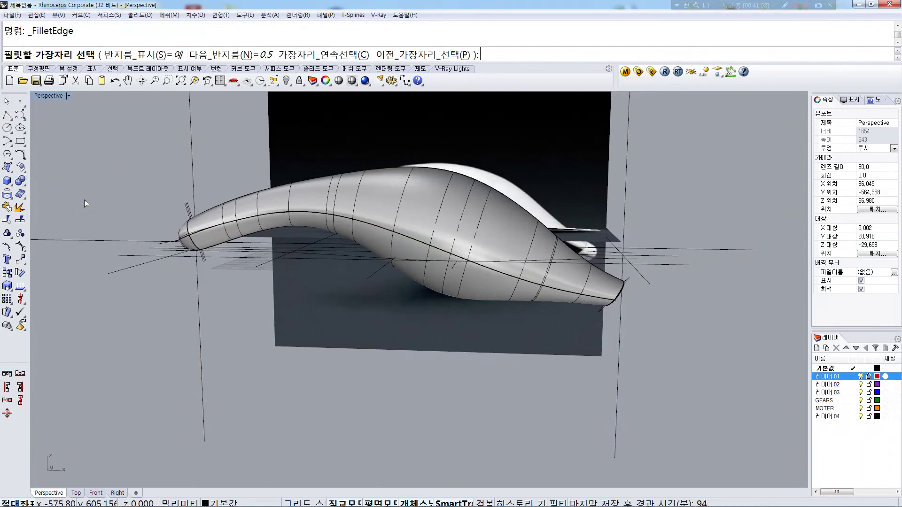
{"action": "type", "text": ".5"}
{"action": "key", "text": "Return"}
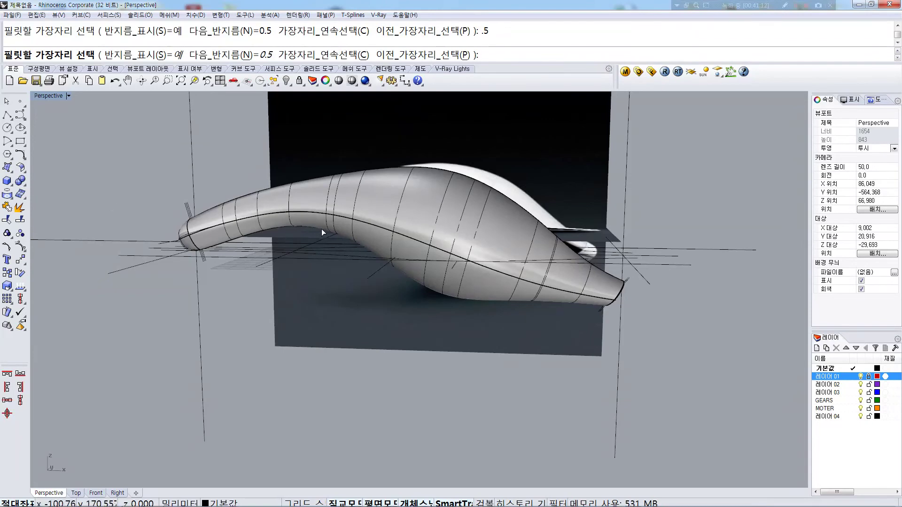
{"action": "scroll", "coordinate": [261, 212], "scroll_direction": "up", "scroll_amount": 5}
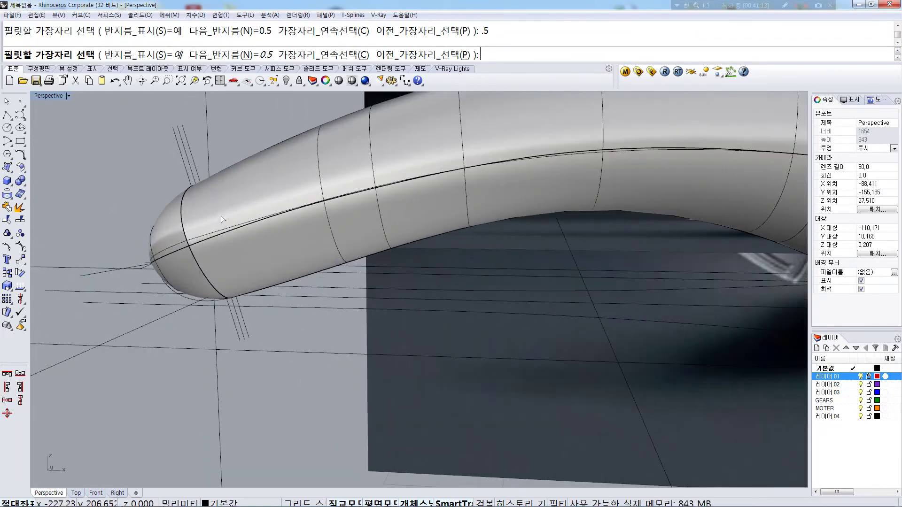
{"action": "double_click", "coordinate": [49, 97]}
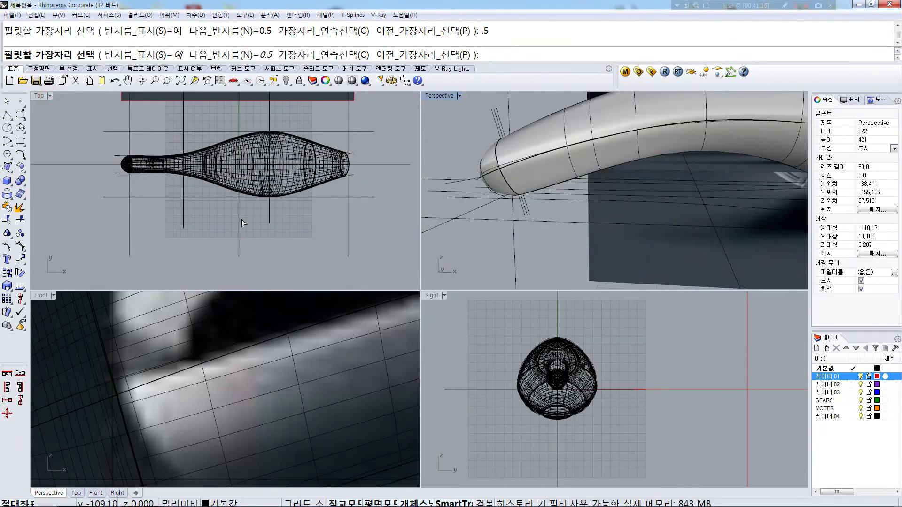
{"action": "left_click", "coordinate": [509, 169]}
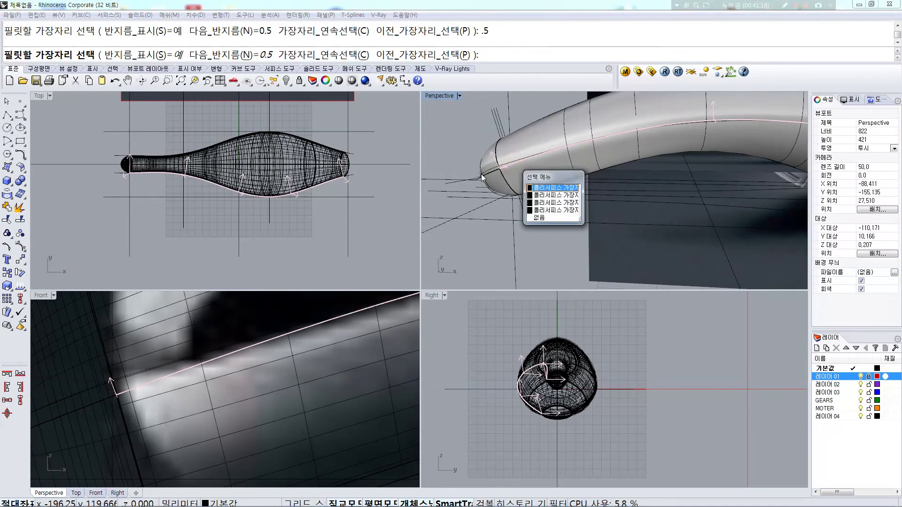
{"action": "left_click", "coordinate": [481, 174]}
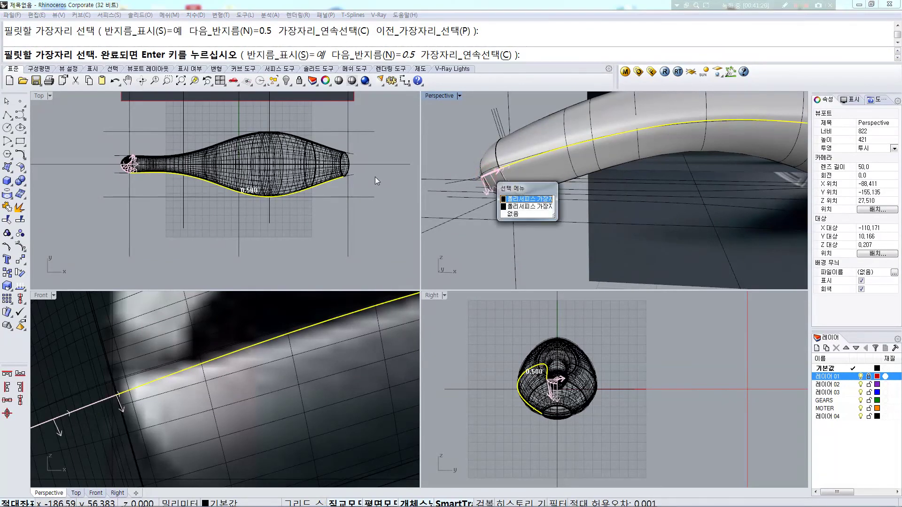
Add the seam edges around the positive-Y half of the closed end and along that side of the body to the 0.5 fillet
{"action": "scroll", "coordinate": [157, 164], "scroll_direction": "up", "scroll_amount": 8}
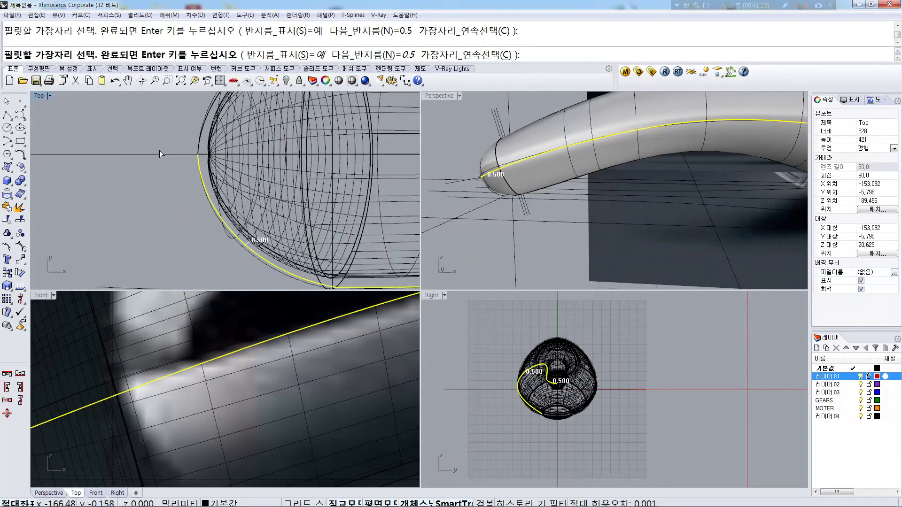
{"action": "left_click", "coordinate": [205, 134]}
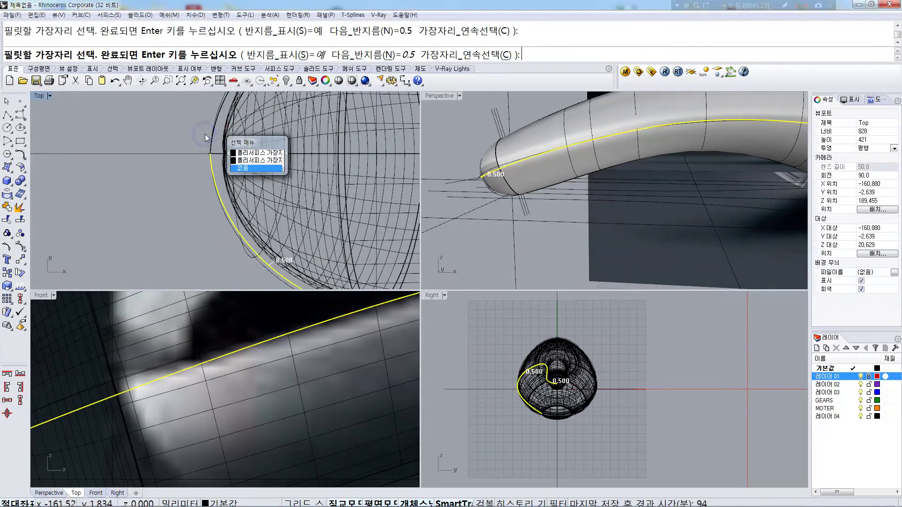
{"action": "left_click", "coordinate": [212, 131]}
{"action": "left_click", "coordinate": [254, 143]}
{"action": "right_click_drag", "start_coordinate": [293, 141], "coordinate": [199, 244]}
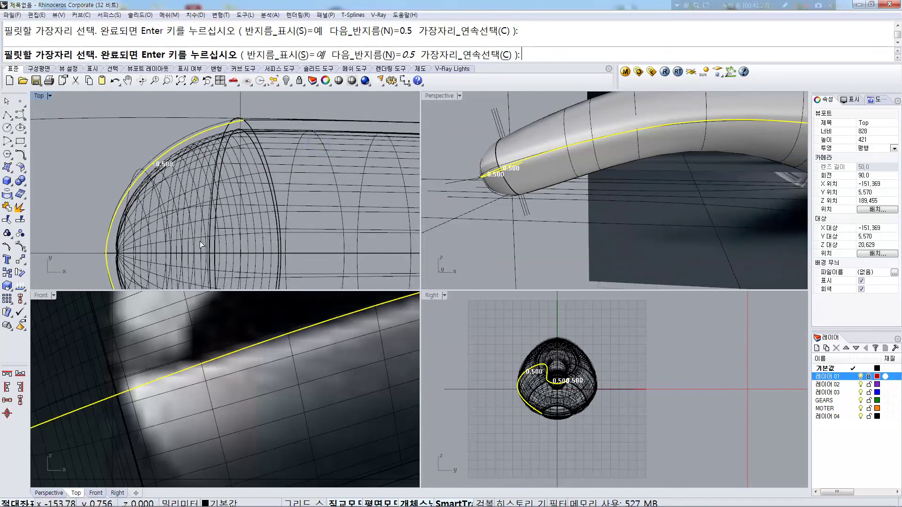
{"action": "left_click", "coordinate": [286, 117]}
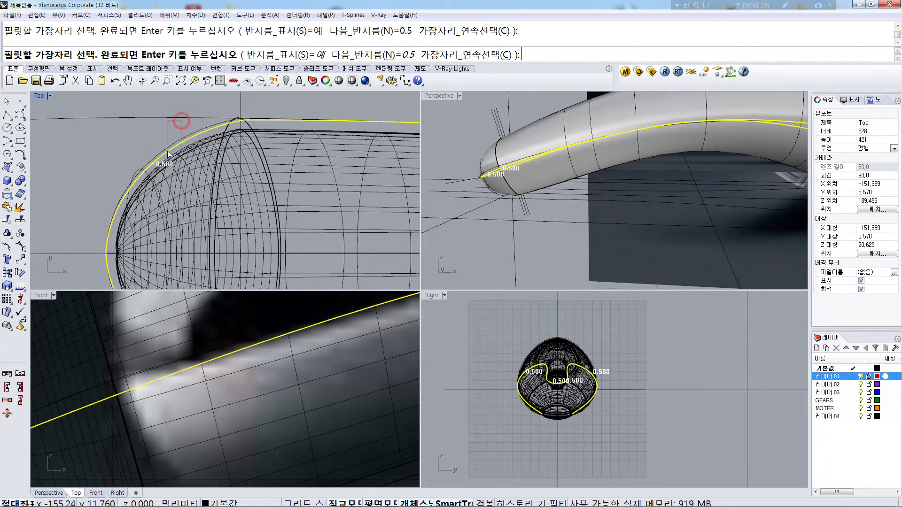
Add the short seam edges crossing the open end's rim on the positive-Y side to the 0.5 fillet
{"action": "scroll", "coordinate": [168, 193], "scroll_direction": "up", "scroll_amount": 5}
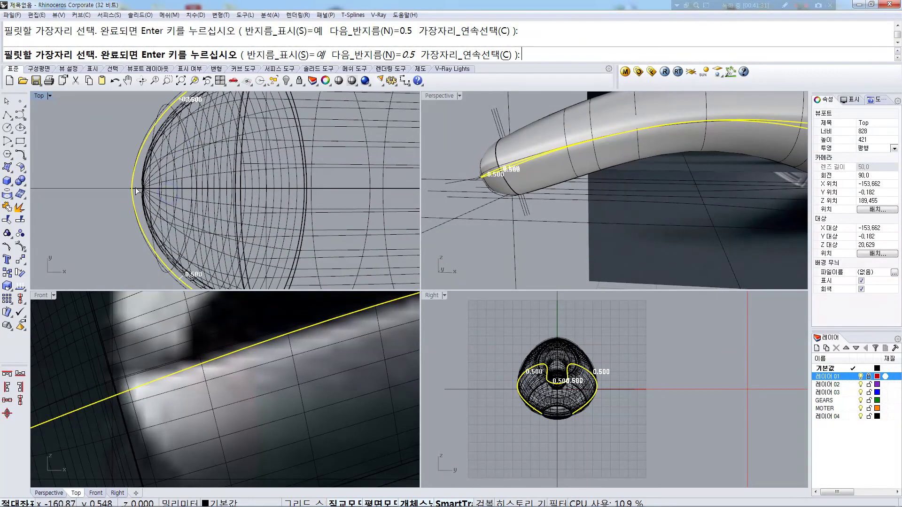
{"action": "right_click_drag", "start_coordinate": [133, 228], "coordinate": [268, 254]}
{"action": "right_click_drag", "start_coordinate": [231, 226], "coordinate": [204, 176]}
{"action": "right_click_drag", "start_coordinate": [244, 128], "coordinate": [109, 150]}
{"action": "right_click_drag", "start_coordinate": [280, 153], "coordinate": [40, 195]}
{"action": "right_click_drag", "start_coordinate": [346, 189], "coordinate": [104, 209]}
{"action": "right_click_drag", "start_coordinate": [322, 209], "coordinate": [256, 197]}
{"action": "scroll", "coordinate": [319, 143], "scroll_direction": "up", "scroll_amount": 10}
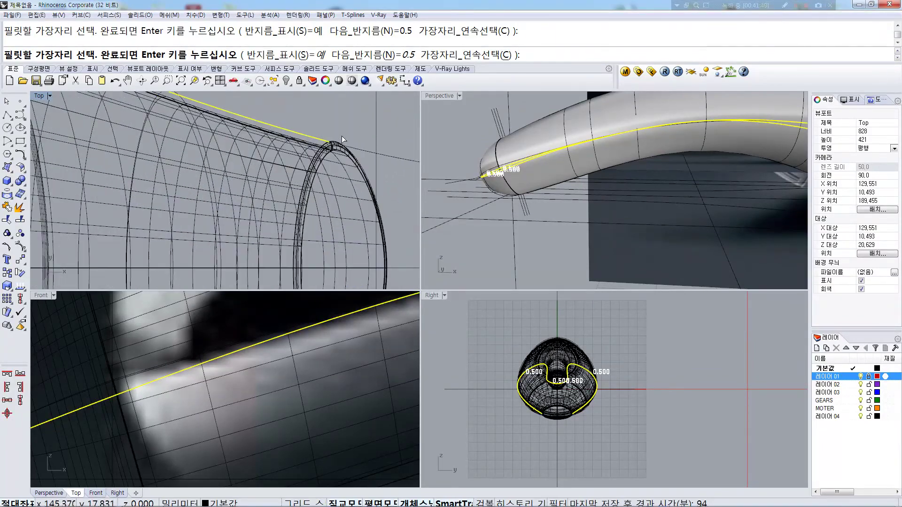
{"action": "scroll", "coordinate": [318, 144], "scroll_direction": "up", "scroll_amount": 6}
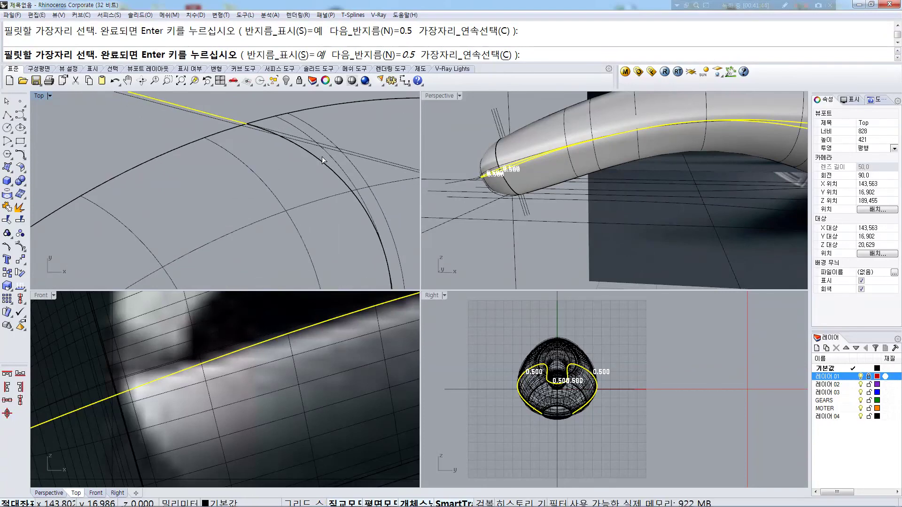
{"action": "left_click_drag", "start_coordinate": [317, 176], "coordinate": [292, 147]}
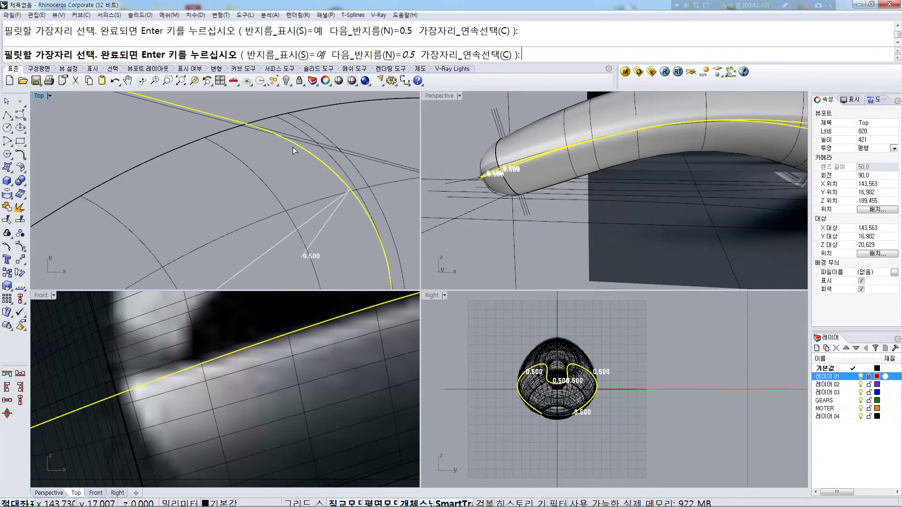
{"action": "right_click_drag", "start_coordinate": [292, 148], "coordinate": [333, 203]}
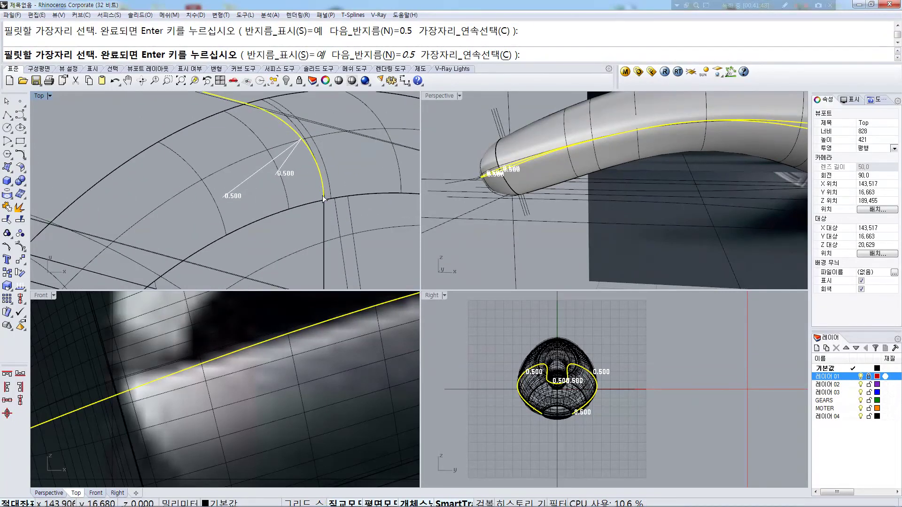
{"action": "scroll", "coordinate": [328, 215], "scroll_direction": "up", "scroll_amount": 5}
{"action": "left_click_drag", "start_coordinate": [328, 215], "coordinate": [292, 229]}
{"action": "scroll", "coordinate": [334, 180], "scroll_direction": "down", "scroll_amount": 11}
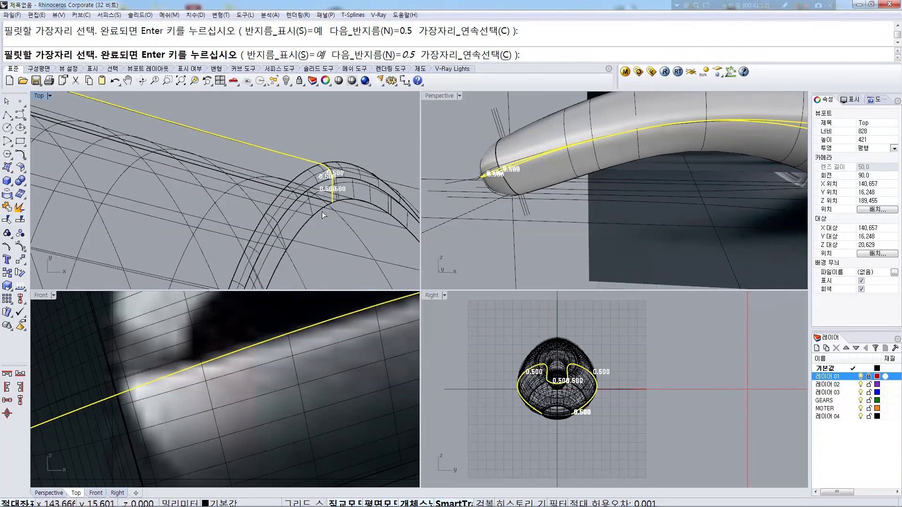
Add the short seam edges crossing the rim on the negative-Y side and try to apply the 0.5 fillet
{"action": "scroll", "coordinate": [319, 206], "scroll_direction": "down", "scroll_amount": 8}
{"action": "scroll", "coordinate": [306, 247], "scroll_direction": "up", "scroll_amount": 8}
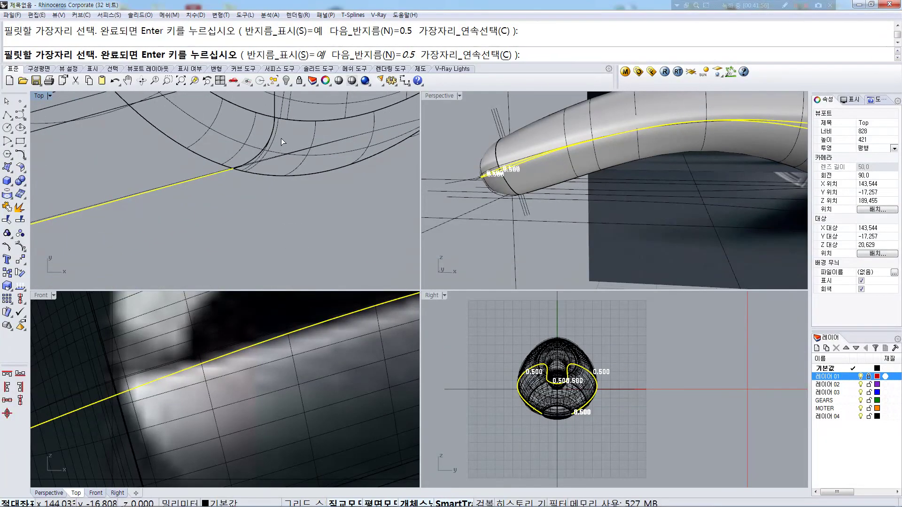
{"action": "left_click", "coordinate": [273, 125]}
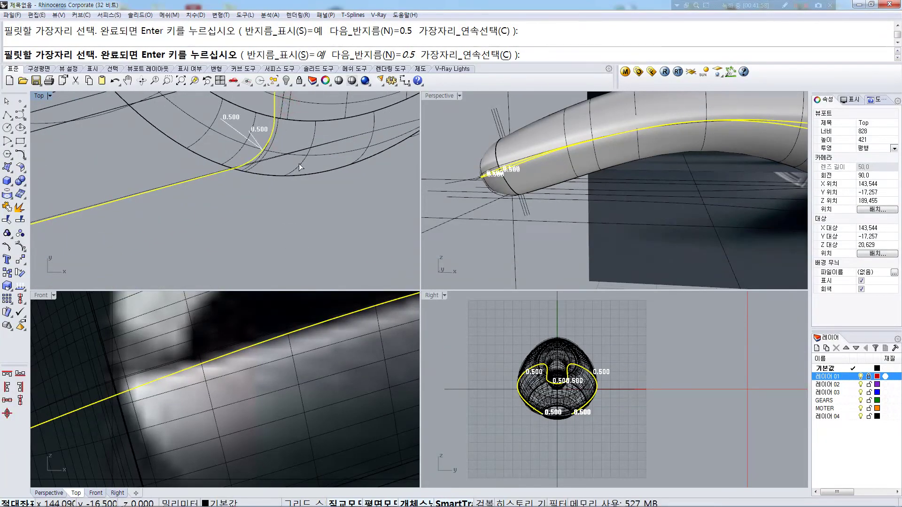
{"action": "key", "text": "Return"}
{"action": "right_click_drag", "start_coordinate": [271, 145], "coordinate": [274, 187]}
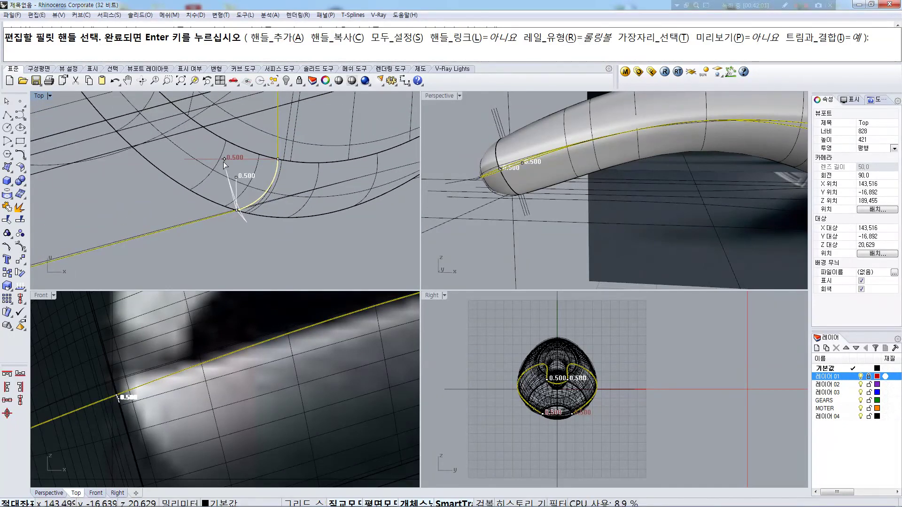
{"action": "scroll", "coordinate": [280, 163], "scroll_direction": "up", "scroll_amount": 5}
{"action": "scroll", "coordinate": [281, 167], "scroll_direction": "up", "scroll_amount": 2}
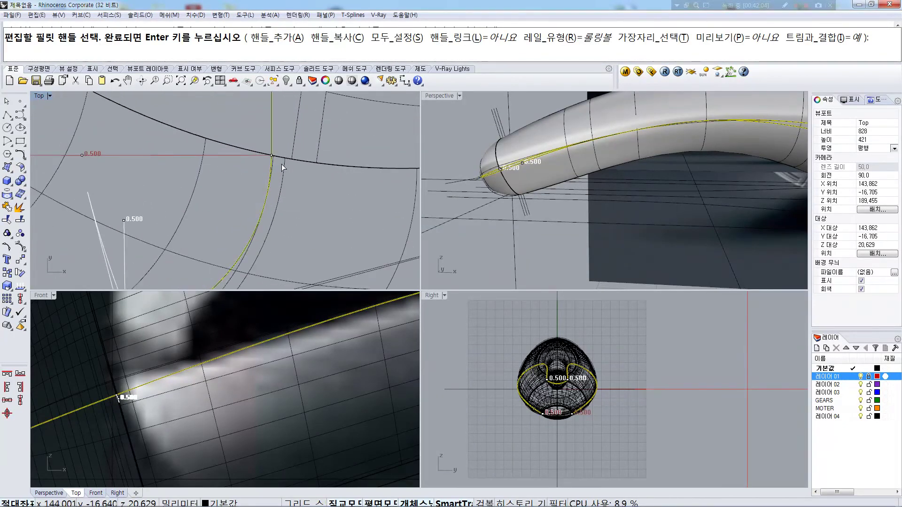
{"action": "scroll", "coordinate": [281, 164], "scroll_direction": "down", "scroll_amount": 5}
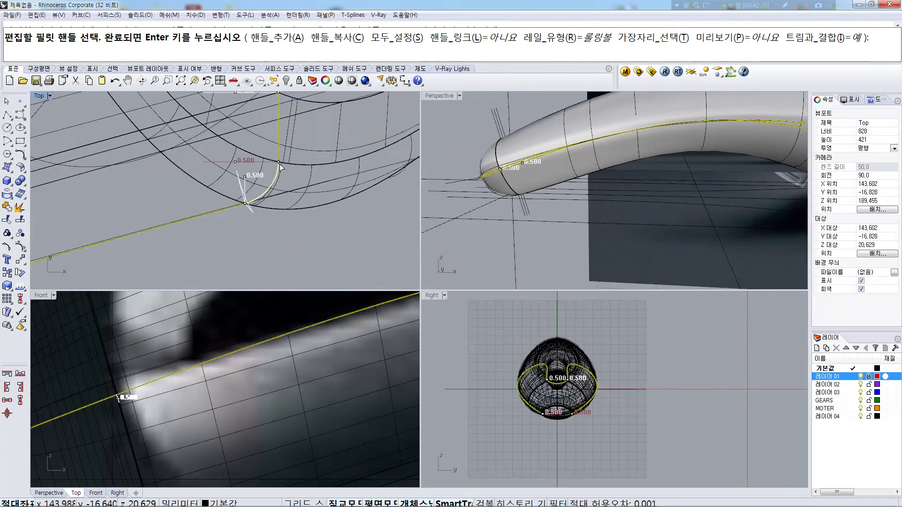
{"action": "scroll", "coordinate": [290, 221], "scroll_direction": "up", "scroll_amount": 4}
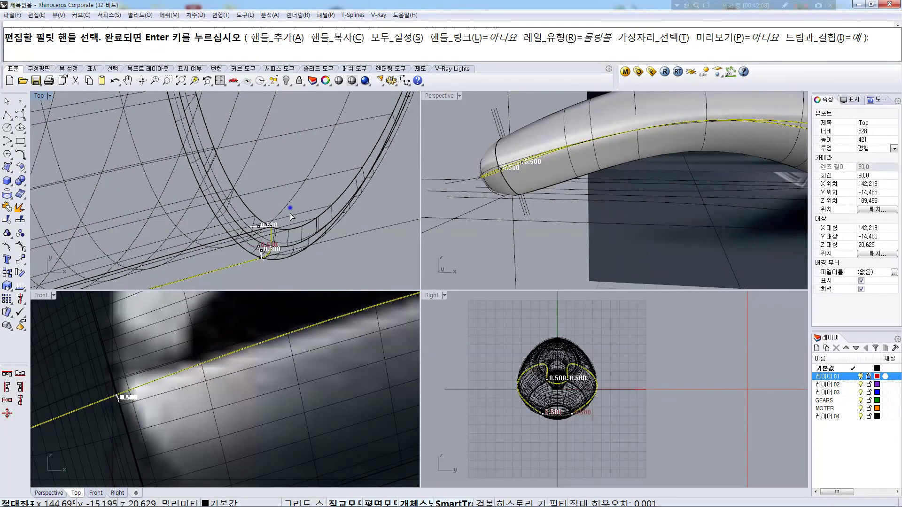
{"action": "scroll", "coordinate": [288, 211], "scroll_direction": "down", "scroll_amount": 4}
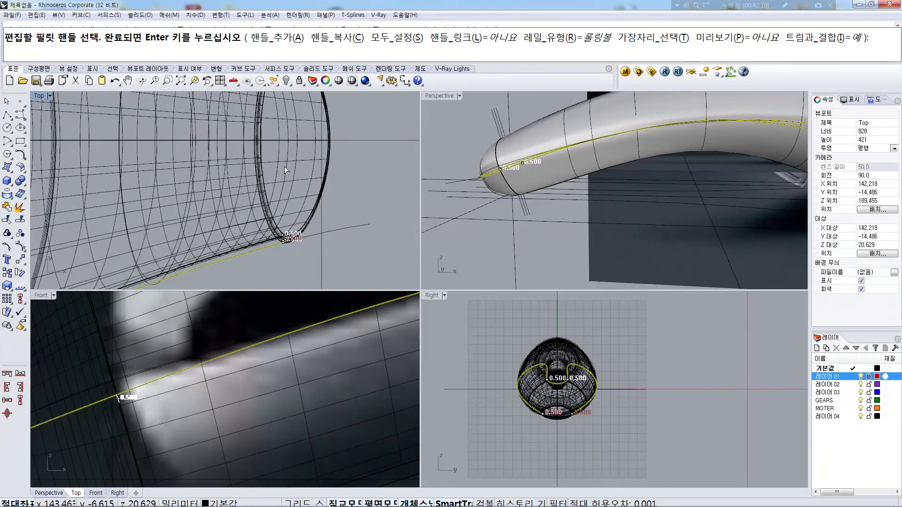
{"action": "scroll", "coordinate": [272, 155], "scroll_direction": "up", "scroll_amount": 4}
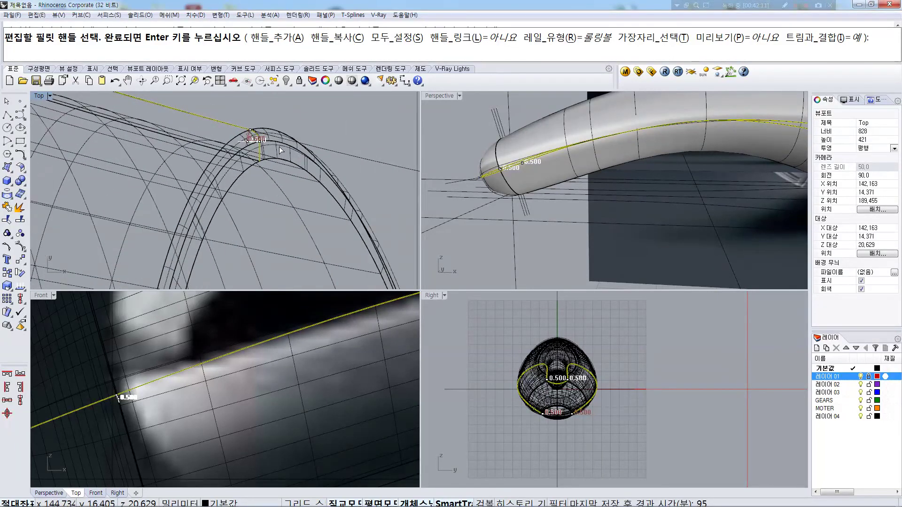
{"action": "key", "text": "Return"}
Start an edge fillet of radius 0.2 with the seam edges across the rim and along the body on the positive-Y side
{"action": "right_click", "coordinate": [296, 144]}
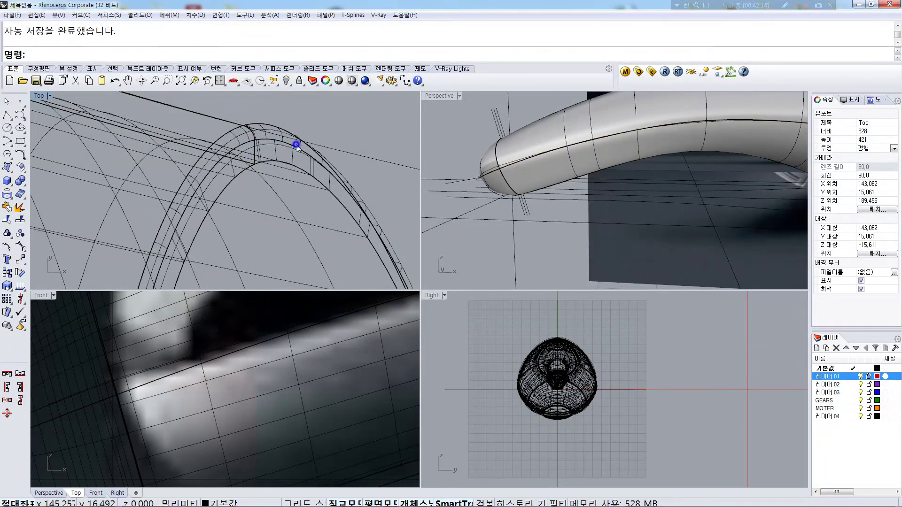
{"action": "type", "text": ".2"}
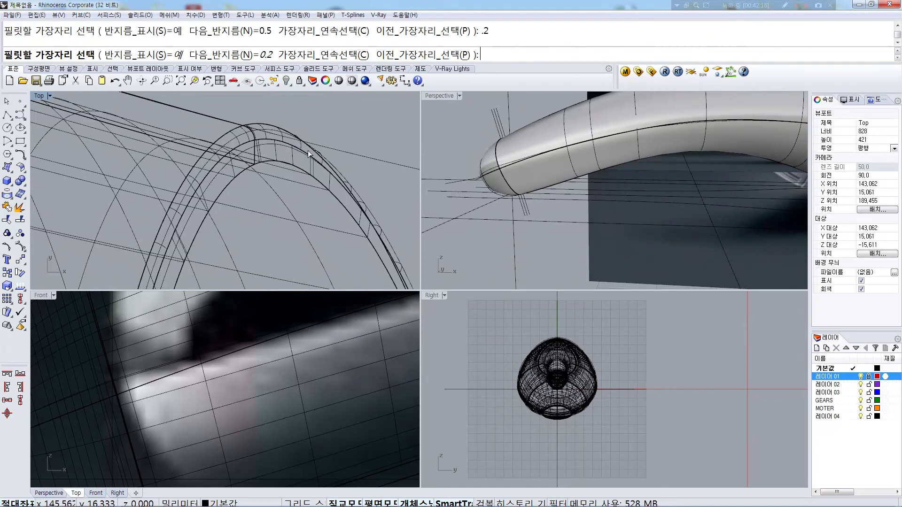
{"action": "scroll", "coordinate": [258, 134], "scroll_direction": "up", "scroll_amount": 3}
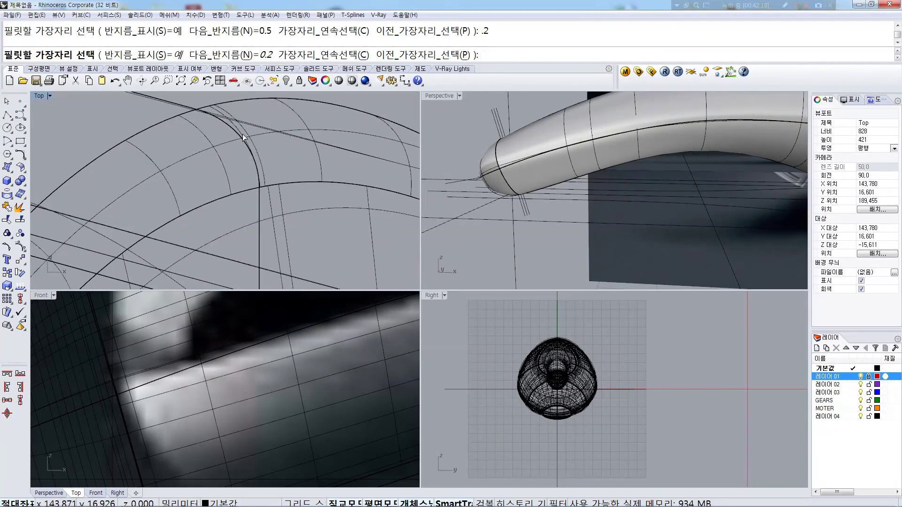
{"action": "scroll", "coordinate": [258, 156], "scroll_direction": "up", "scroll_amount": 2}
{"action": "left_click", "coordinate": [265, 227]}
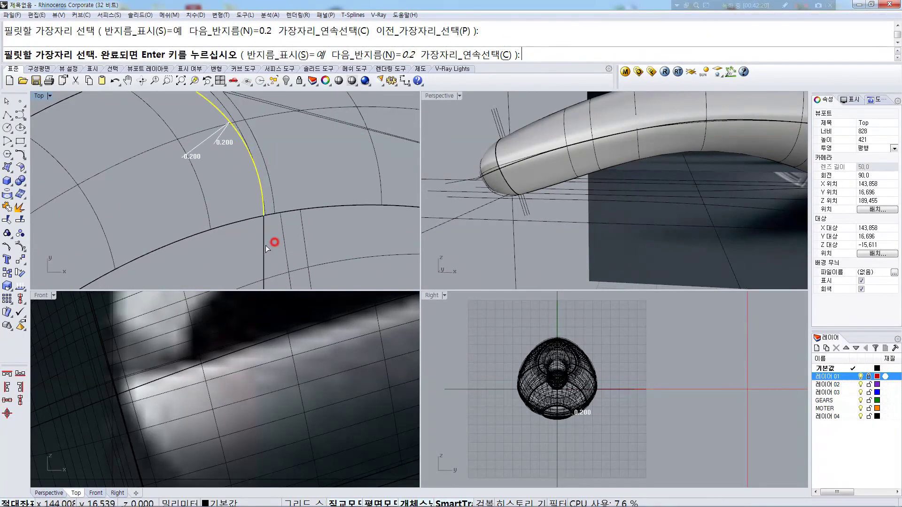
{"action": "scroll", "coordinate": [282, 169], "scroll_direction": "down", "scroll_amount": 3}
{"action": "left_click", "coordinate": [202, 115]}
{"action": "scroll", "coordinate": [256, 126], "scroll_direction": "up", "scroll_amount": 4}
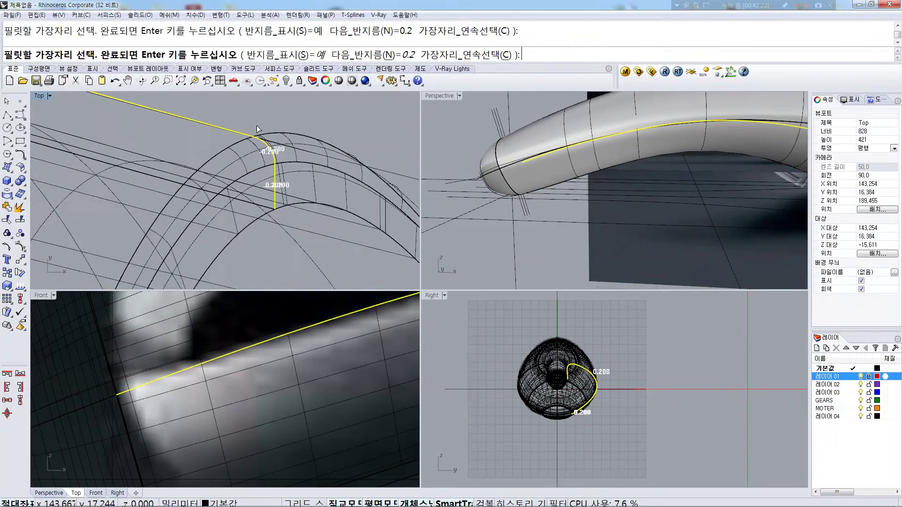
{"action": "scroll", "coordinate": [255, 126], "scroll_direction": "down", "scroll_amount": 4}
Add the seam edges across the rim and along the body on the negative-Y side to the 0.2 fillet
{"action": "right_click_drag", "start_coordinate": [257, 205], "coordinate": [265, 130]}
{"action": "scroll", "coordinate": [244, 212], "scroll_direction": "up", "scroll_amount": 4}
{"action": "scroll", "coordinate": [235, 207], "scroll_direction": "up", "scroll_amount": 3}
{"action": "scroll", "coordinate": [230, 198], "scroll_direction": "up", "scroll_amount": 4}
{"action": "left_click", "coordinate": [230, 195]}
{"action": "scroll", "coordinate": [229, 175], "scroll_direction": "down", "scroll_amount": 2}
{"action": "right_click_drag", "start_coordinate": [211, 259], "coordinate": [311, 147]}
{"action": "scroll", "coordinate": [215, 233], "scroll_direction": "up", "scroll_amount": 6}
{"action": "scroll", "coordinate": [261, 202], "scroll_direction": "down", "scroll_amount": 6}
{"action": "left_click", "coordinate": [253, 204]}
Add the seam edge around the closed rounded end to the 0.2 fillet and finish the edge selection
{"action": "scroll", "coordinate": [368, 192], "scroll_direction": "down", "scroll_amount": 9}
{"action": "scroll", "coordinate": [368, 192], "scroll_direction": "down", "scroll_amount": 20}
{"action": "scroll", "coordinate": [139, 182], "scroll_direction": "up", "scroll_amount": 9}
{"action": "scroll", "coordinate": [139, 182], "scroll_direction": "up", "scroll_amount": 15}
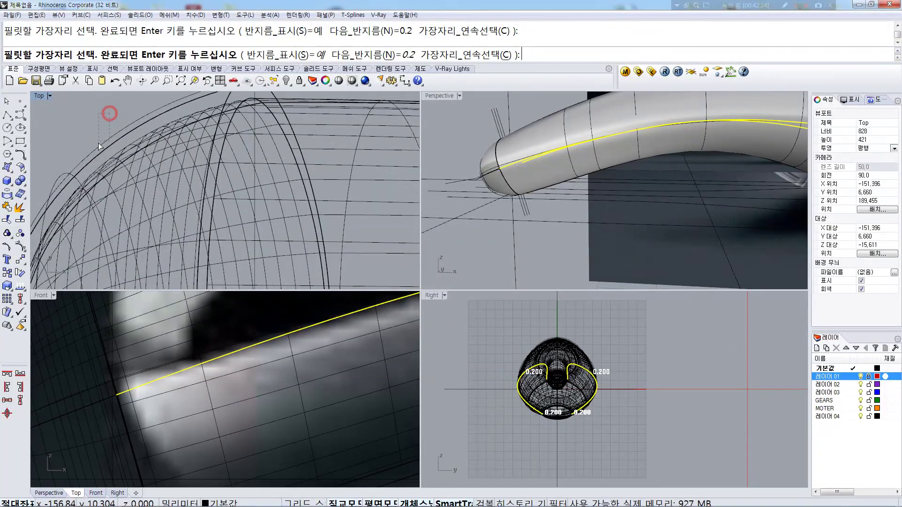
{"action": "left_click", "coordinate": [93, 153]}
{"action": "scroll", "coordinate": [185, 127], "scroll_direction": "up", "scroll_amount": 5}
{"action": "right_click_drag", "start_coordinate": [136, 196], "coordinate": [124, 209]}
{"action": "right_click", "coordinate": [248, 193]}
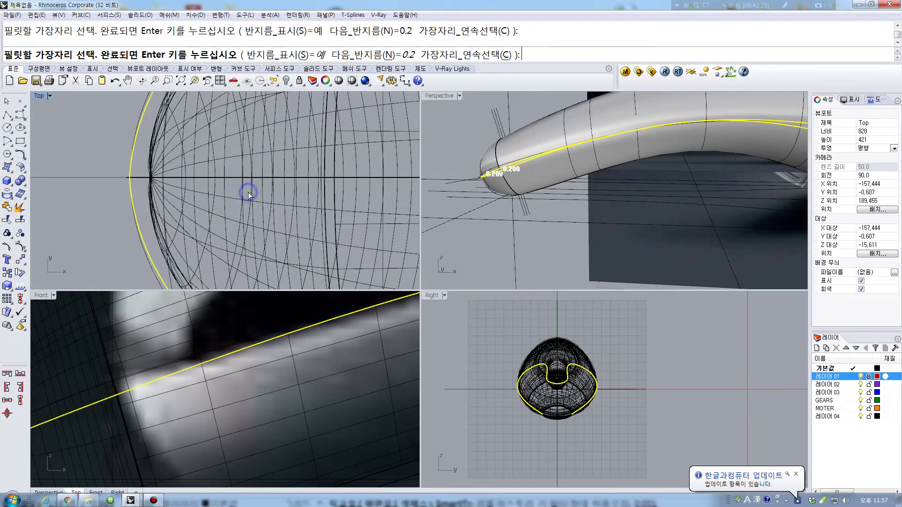
Check the fillet radius handles at the closed and open ends and apply the 0.2 fillet to the seam edges
{"action": "scroll", "coordinate": [209, 155], "scroll_direction": "down", "scroll_amount": 5}
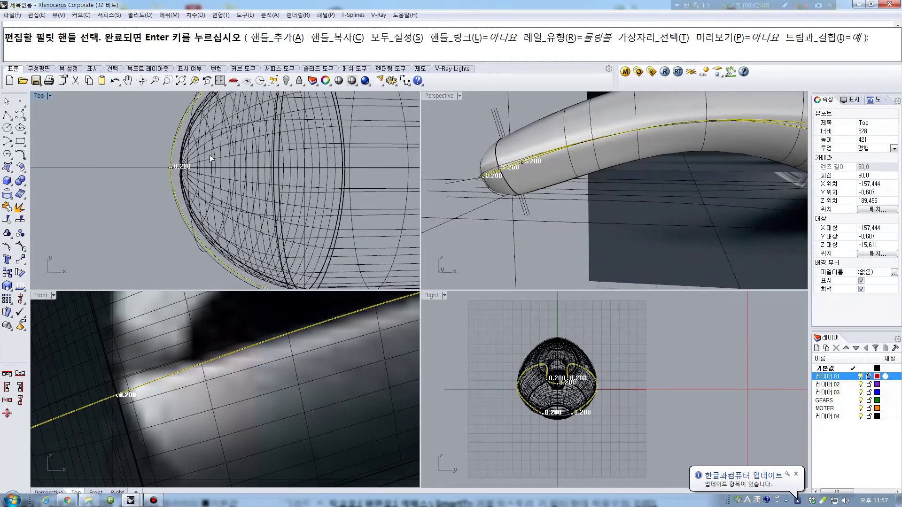
{"action": "scroll", "coordinate": [246, 171], "scroll_direction": "up", "scroll_amount": 5}
{"action": "right_click_drag", "start_coordinate": [205, 185], "coordinate": [74, 179]}
{"action": "scroll", "coordinate": [187, 170], "scroll_direction": "down", "scroll_amount": 10}
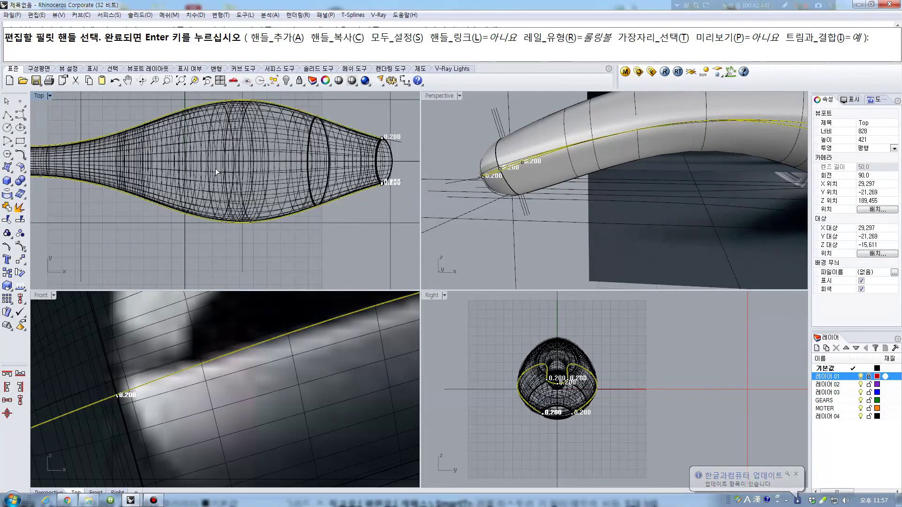
{"action": "scroll", "coordinate": [282, 185], "scroll_direction": "up", "scroll_amount": 10}
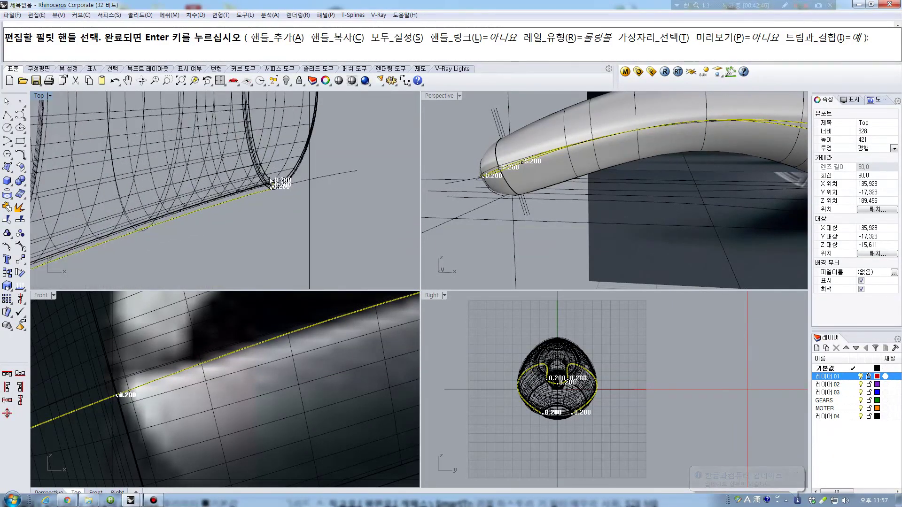
{"action": "scroll", "coordinate": [273, 188], "scroll_direction": "up", "scroll_amount": 3}
{"action": "scroll", "coordinate": [277, 178], "scroll_direction": "down", "scroll_amount": 3}
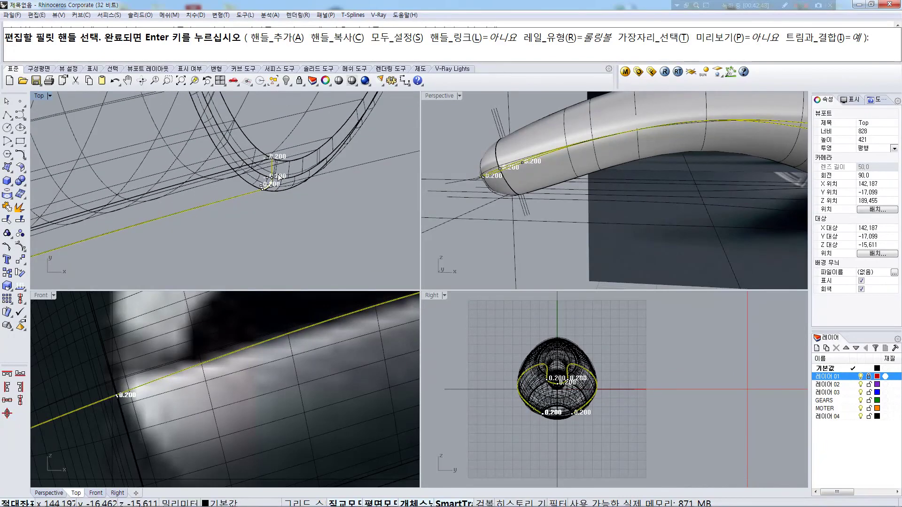
{"action": "scroll", "coordinate": [279, 169], "scroll_direction": "down", "scroll_amount": 5}
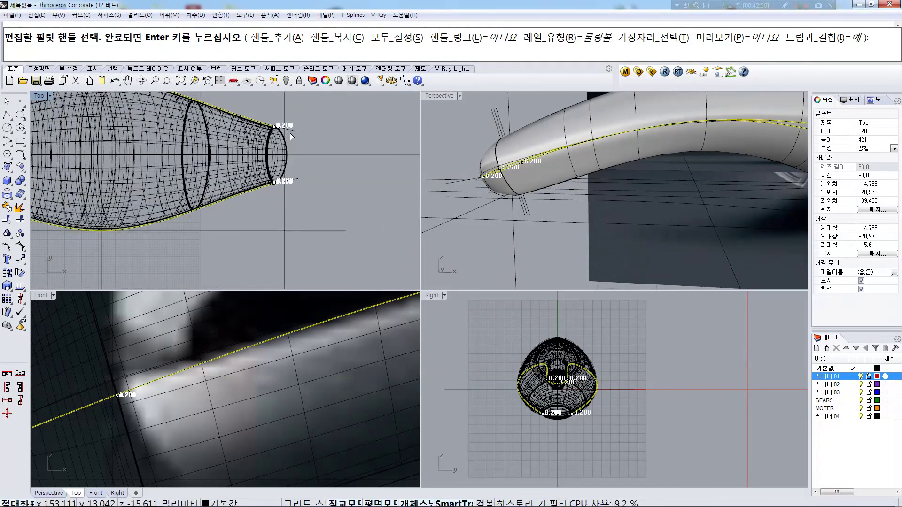
{"action": "key", "text": "Return"}
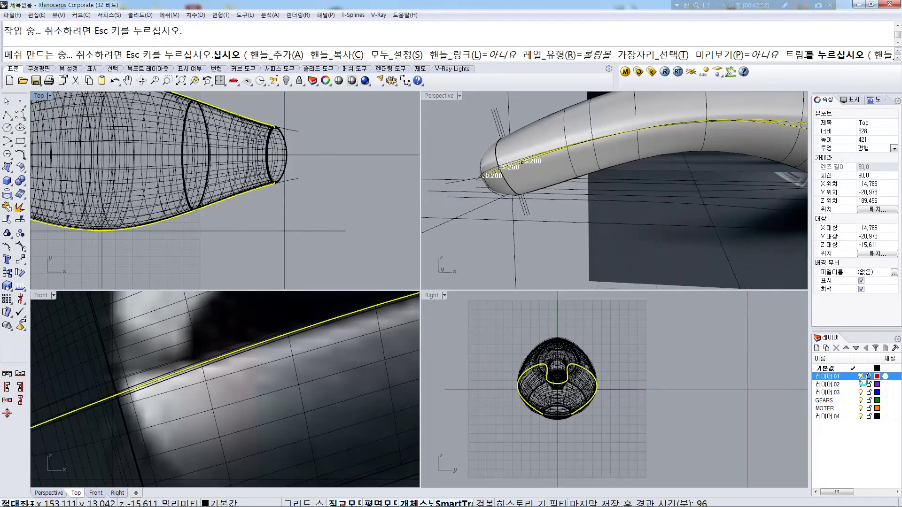
{"action": "key", "text": "Escape"}
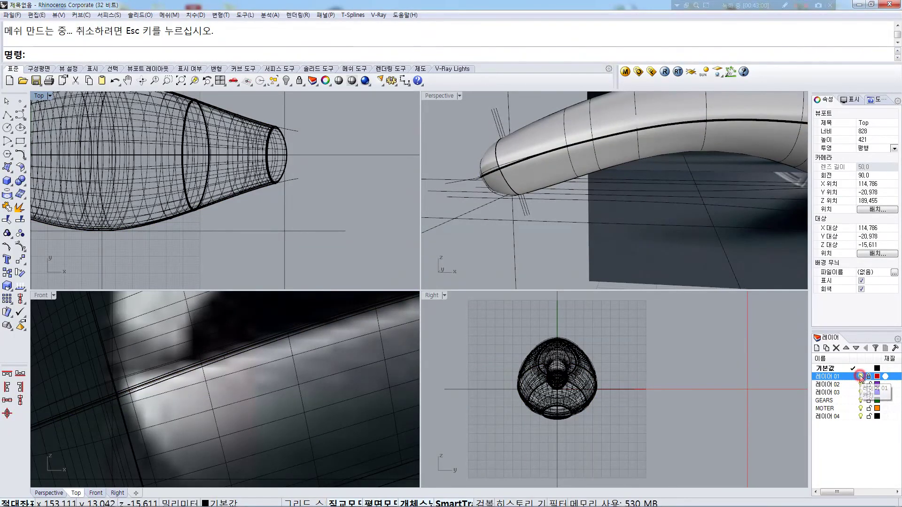
Isolate the two body polysurfaces in an enlarged Perspective view, hiding all remaining curves and objects
{"action": "double_click", "coordinate": [438, 96]}
{"action": "right_click_drag", "start_coordinate": [453, 224], "coordinate": [486, 180]}
{"action": "right_click_drag", "start_coordinate": [644, 219], "coordinate": [399, 217], "text": "shift"}
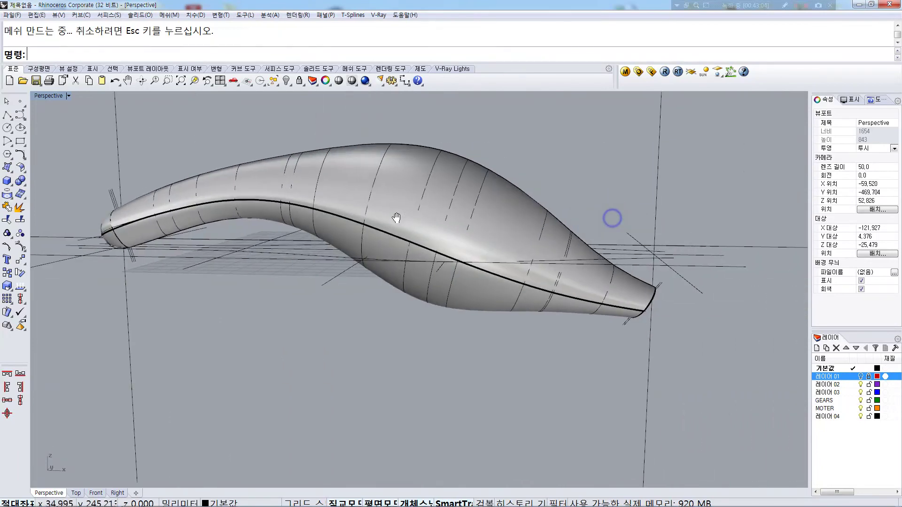
{"action": "left_click", "coordinate": [427, 173]}
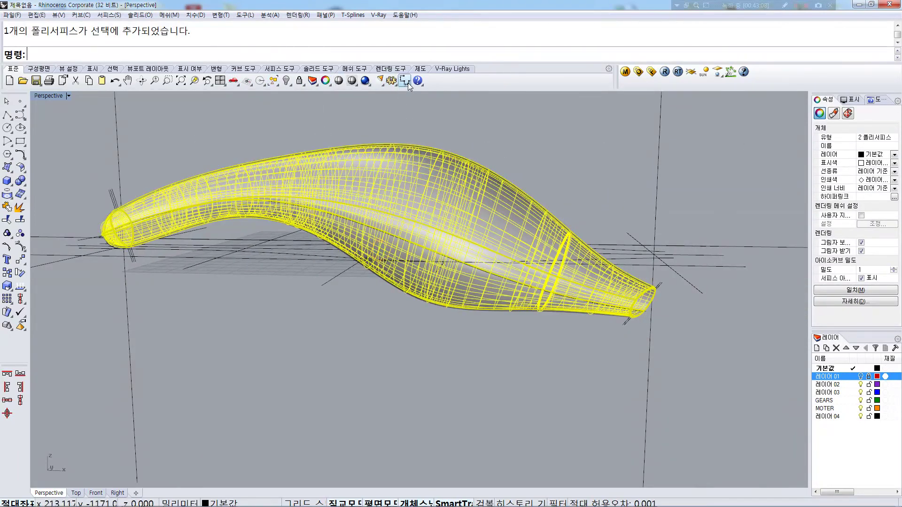
{"action": "left_click", "coordinate": [286, 82]}
{"action": "left_click", "coordinate": [327, 97]}
{"action": "left_click", "coordinate": [437, 159]}
{"action": "left_click", "coordinate": [489, 137]}
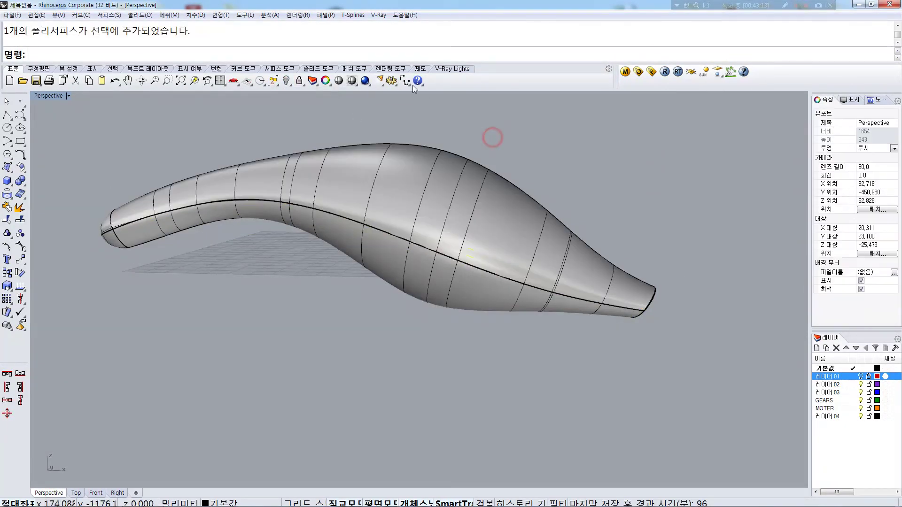
Preview the body with the Shade command and examine the filleted seam at the closed end and along the side
{"action": "left_click", "coordinate": [338, 83]}
{"action": "mouse_move", "coordinate": [477, 203]}
{"action": "right_mouse_down"}
{"action": "mouse_move", "coordinate": [475, 196]}
{"action": "mouse_move", "coordinate": [520, 169]}
{"action": "mouse_move", "coordinate": [559, 175]}
{"action": "right_mouse_up"}
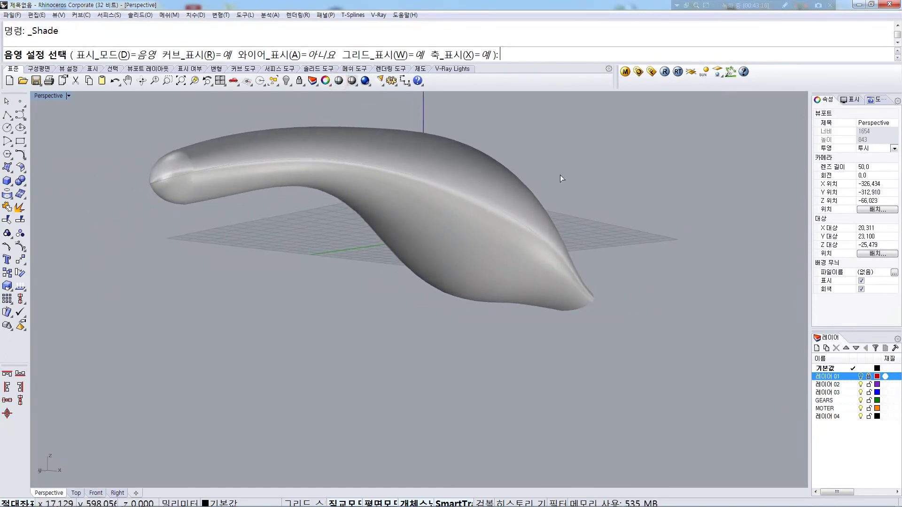
{"action": "scroll", "coordinate": [163, 176], "scroll_direction": "up", "scroll_amount": 5}
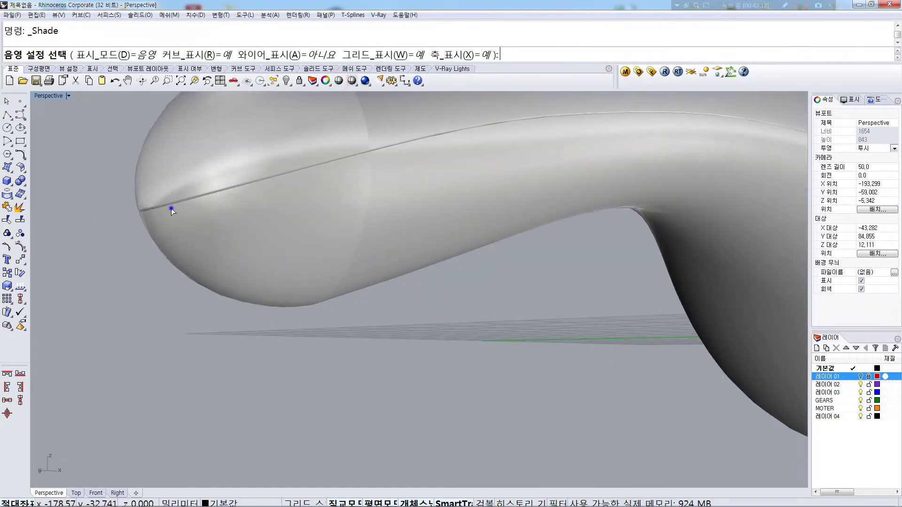
{"action": "scroll", "coordinate": [171, 209], "scroll_direction": "down", "scroll_amount": 3}
{"action": "scroll", "coordinate": [200, 203], "scroll_direction": "down", "scroll_amount": 5}
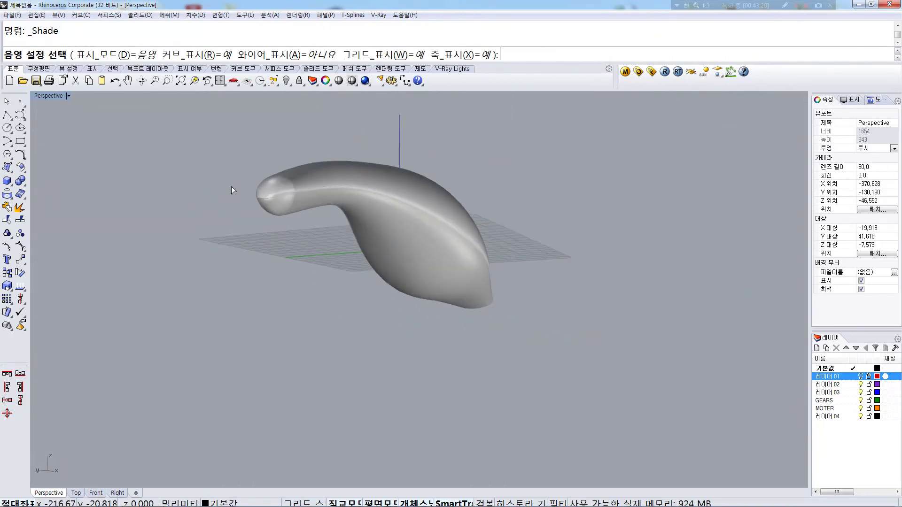
{"action": "scroll", "coordinate": [298, 201], "scroll_direction": "up", "scroll_amount": 5}
{"action": "scroll", "coordinate": [300, 202], "scroll_direction": "down", "scroll_amount": 5}
{"action": "scroll", "coordinate": [455, 200], "scroll_direction": "up", "scroll_amount": 4}
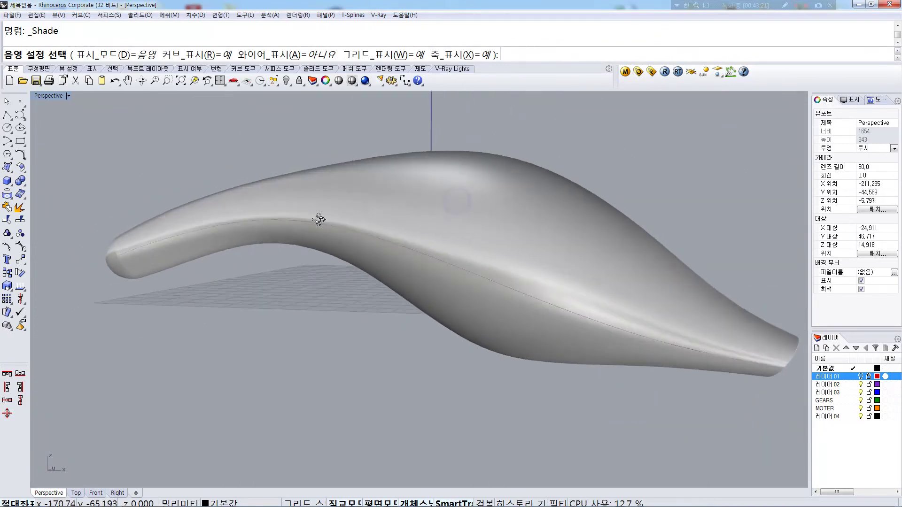
{"action": "scroll", "coordinate": [337, 203], "scroll_direction": "down", "scroll_amount": 5}
Examine the shaded body's opposite side, open rim and seam from all directions
{"action": "mouse_move", "coordinate": [337, 203]}
{"action": "right_mouse_down"}
{"action": "mouse_move", "coordinate": [396, 230]}
{"action": "mouse_move", "coordinate": [429, 198]}
{"action": "mouse_move", "coordinate": [427, 187]}
{"action": "mouse_move", "coordinate": [252, 207]}
{"action": "mouse_move", "coordinate": [301, 262]}
{"action": "mouse_move", "coordinate": [437, 226]}
{"action": "mouse_move", "coordinate": [556, 211]}
{"action": "mouse_move", "coordinate": [554, 222]}
{"action": "mouse_move", "coordinate": [368, 207]}
{"action": "mouse_move", "coordinate": [388, 201]}
{"action": "mouse_move", "coordinate": [393, 215]}
{"action": "right_mouse_up"}
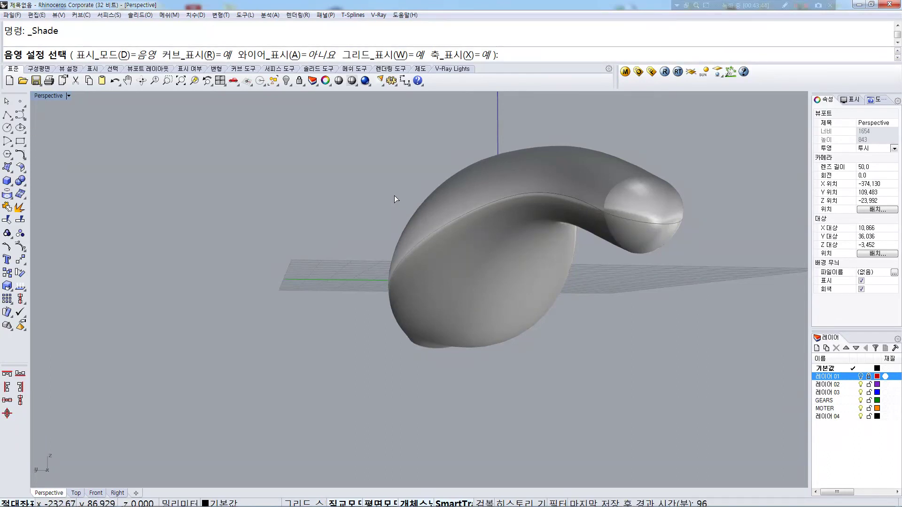
{"action": "right_click_drag", "start_coordinate": [417, 185], "coordinate": [503, 218]}
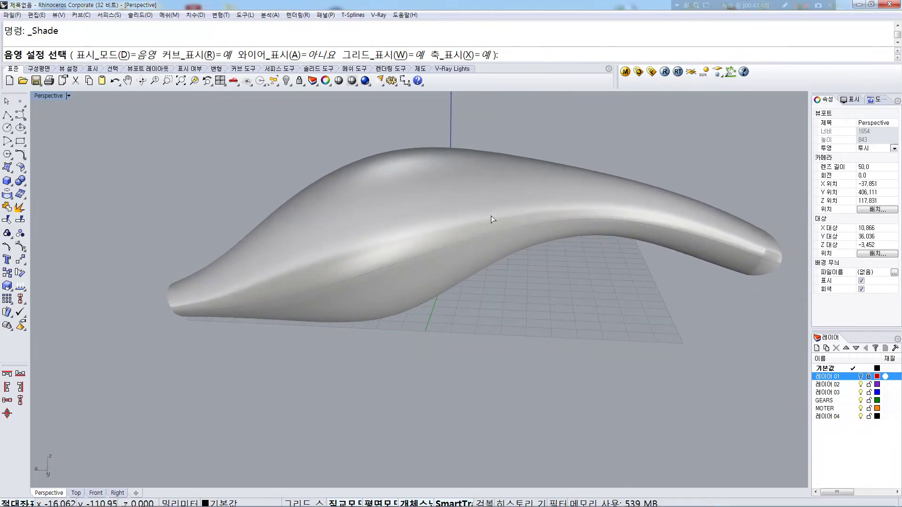
{"action": "right_click_drag", "start_coordinate": [422, 234], "coordinate": [527, 204]}
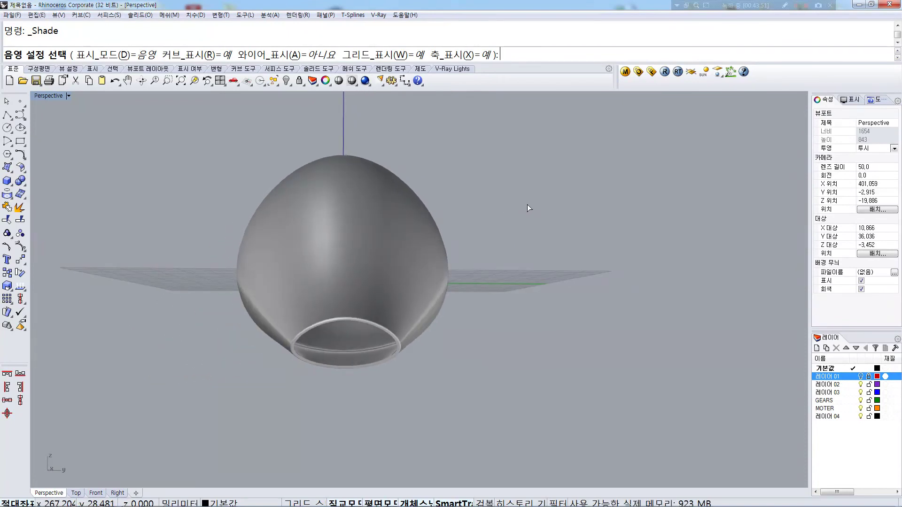
{"action": "right_click_drag", "start_coordinate": [331, 206], "coordinate": [401, 210]}
{"action": "right_click_drag", "start_coordinate": [222, 254], "coordinate": [493, 248]}
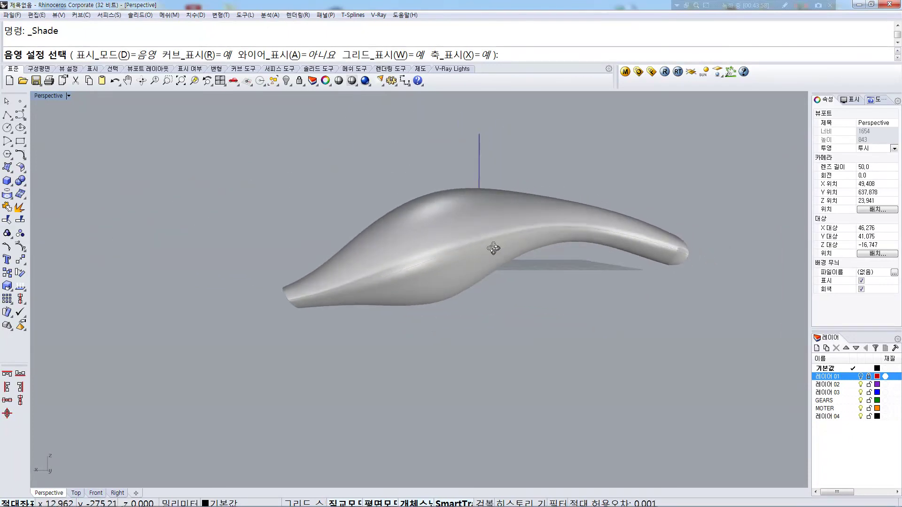
{"action": "right_click_drag", "start_coordinate": [454, 151], "coordinate": [149, 149]}
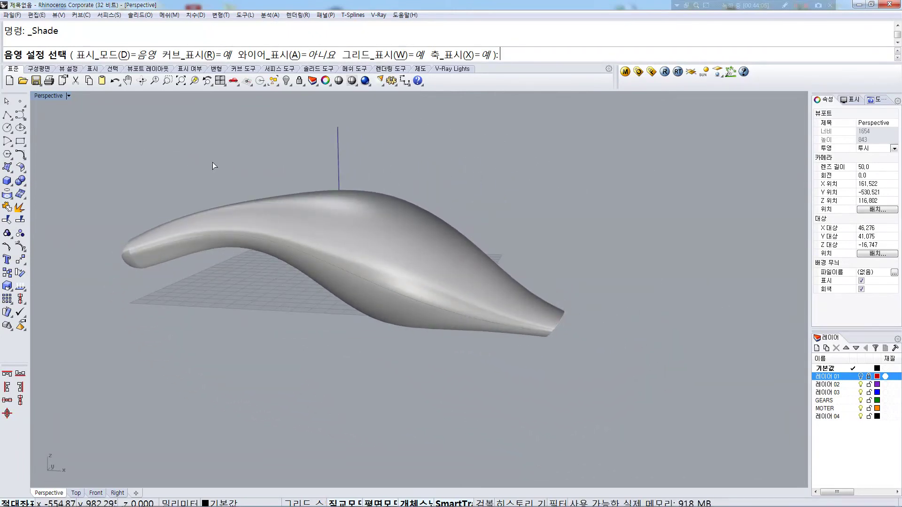
{"action": "right_click_drag", "start_coordinate": [305, 231], "coordinate": [304, 214]}
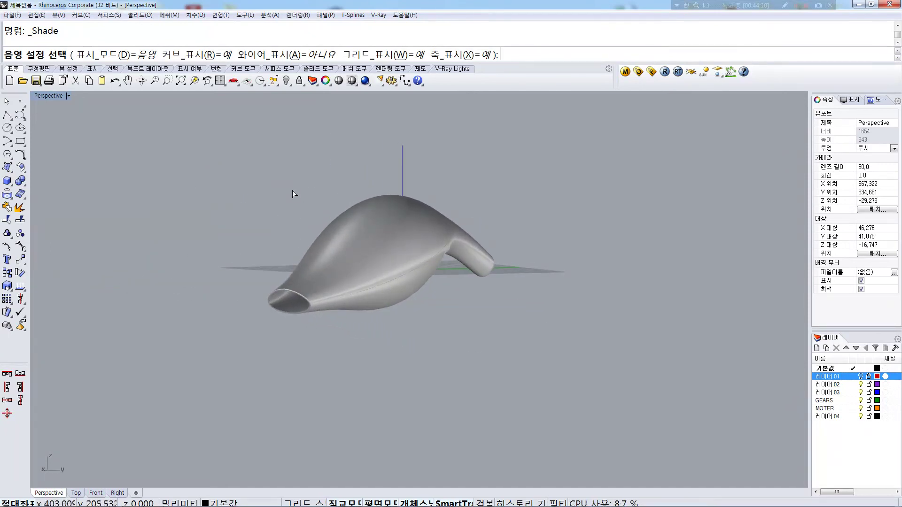